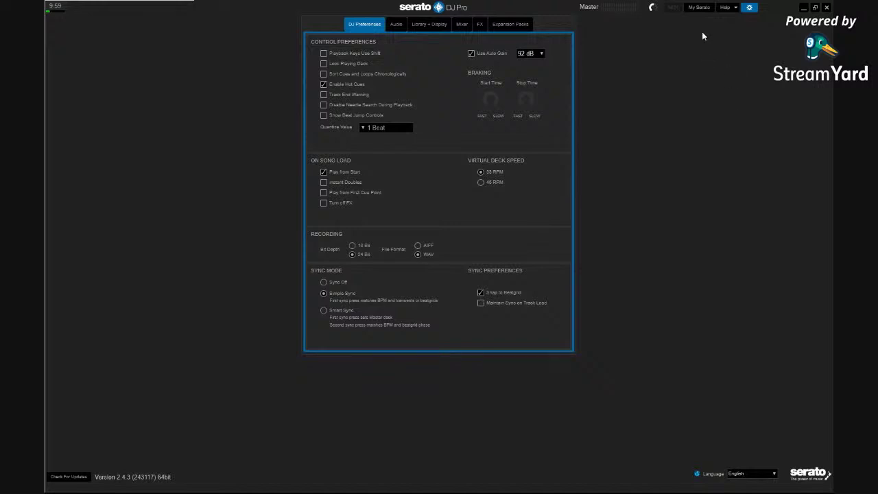
# Enable Show tooltips from the Help menu
pyautogui.click(735, 8)
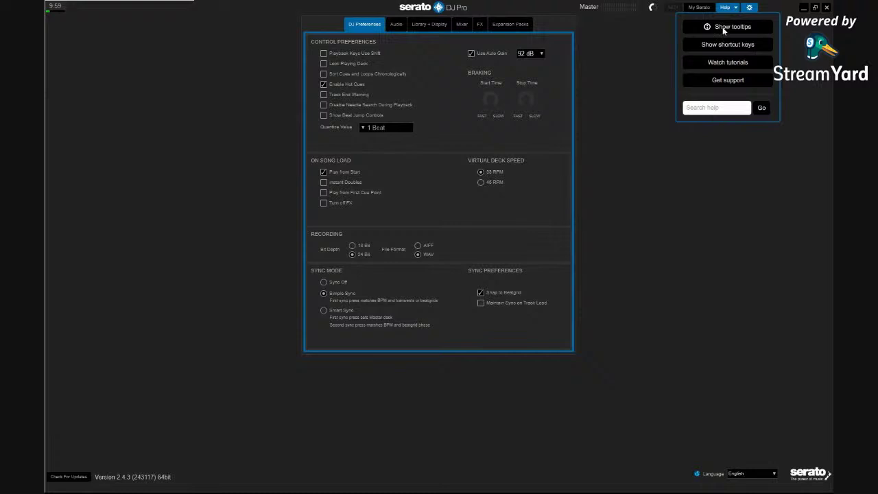
pyautogui.click(722, 27)
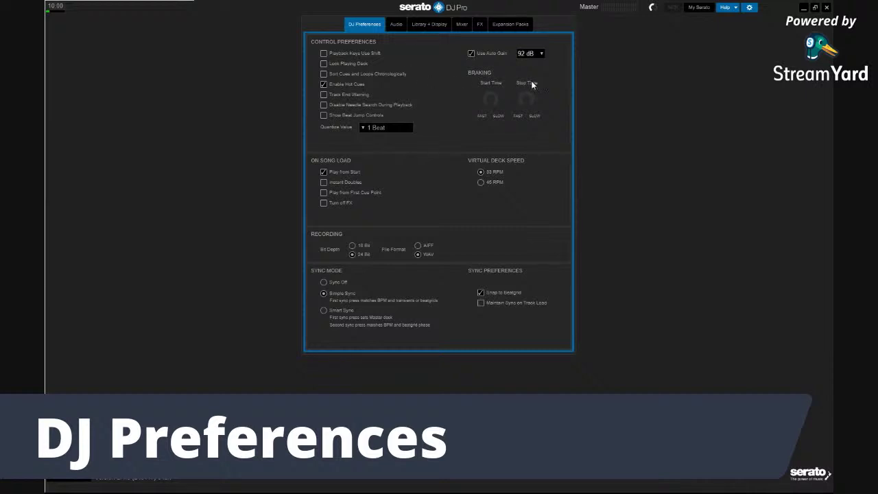
# Read the Playback Keys Use Shift tooltip and tick that checkbox in Control Preferences
pyautogui.moveTo(374, 55)
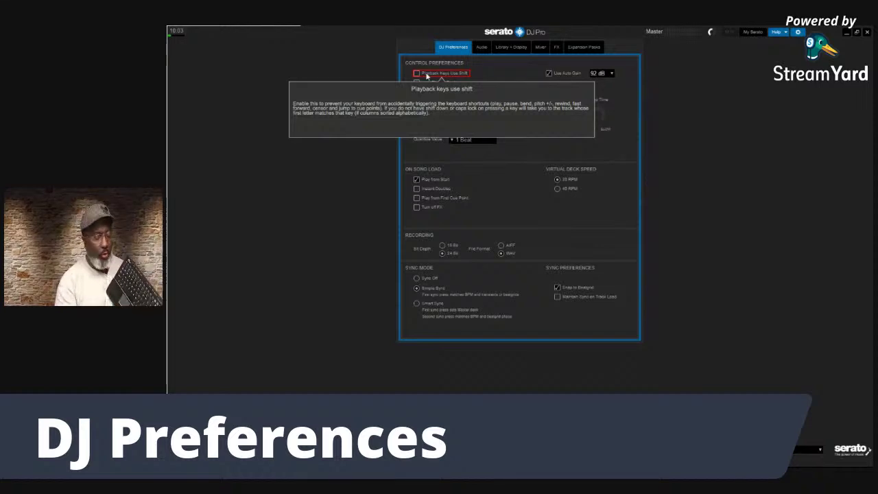
pyautogui.click(425, 74)
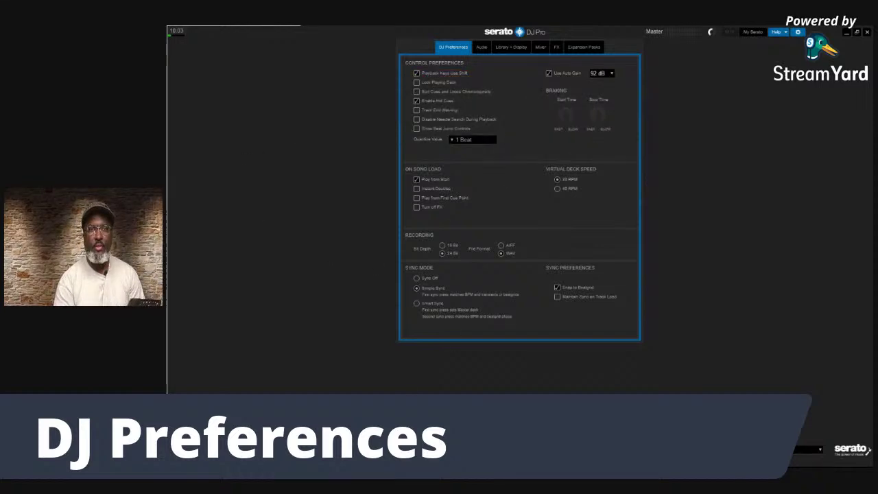
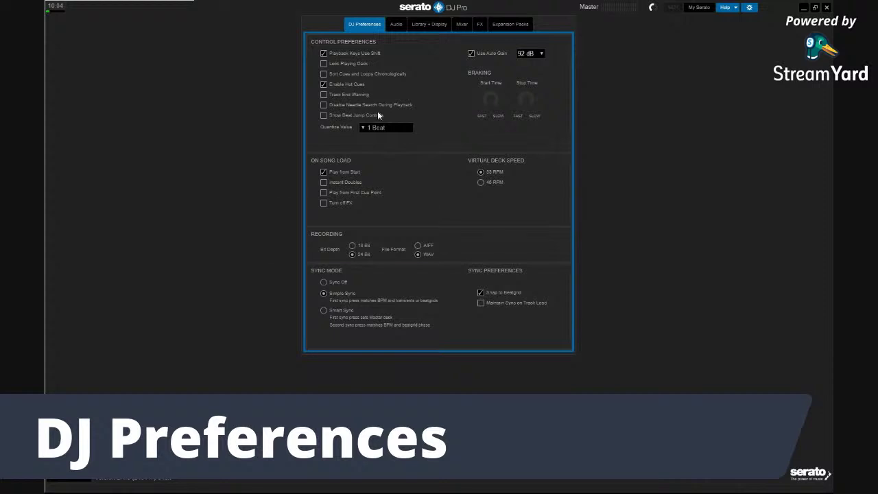
# Read the help boxes for the Control Preferences options, including chronological cue sorting
pyautogui.moveTo(326, 56)
pyautogui.moveTo(335, 68)
pyautogui.moveTo(362, 77)
# Close the preferences, turn off help mode, and select the 4AM track in the library
pyautogui.click(749, 7)
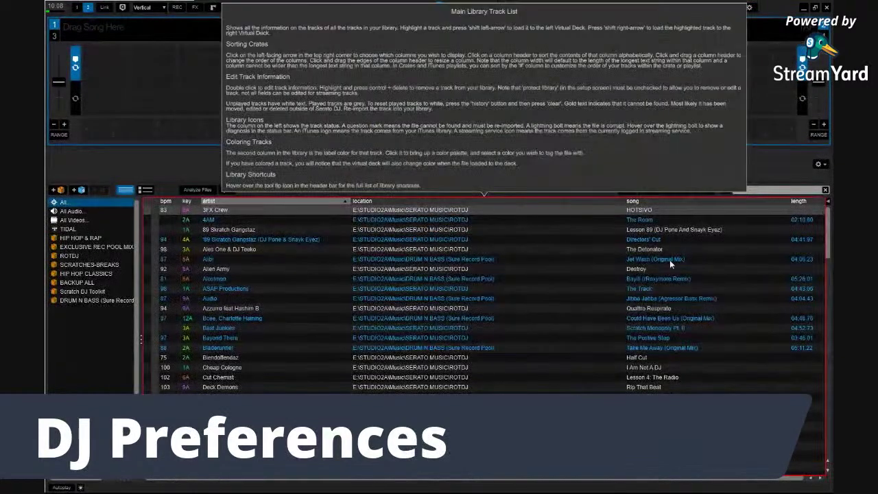
pyautogui.moveTo(547, 100)
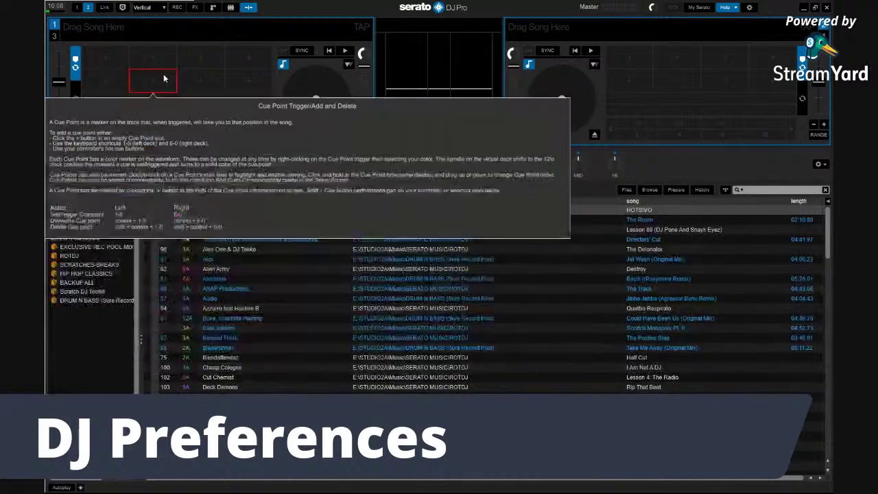
pyautogui.moveTo(152, 62)
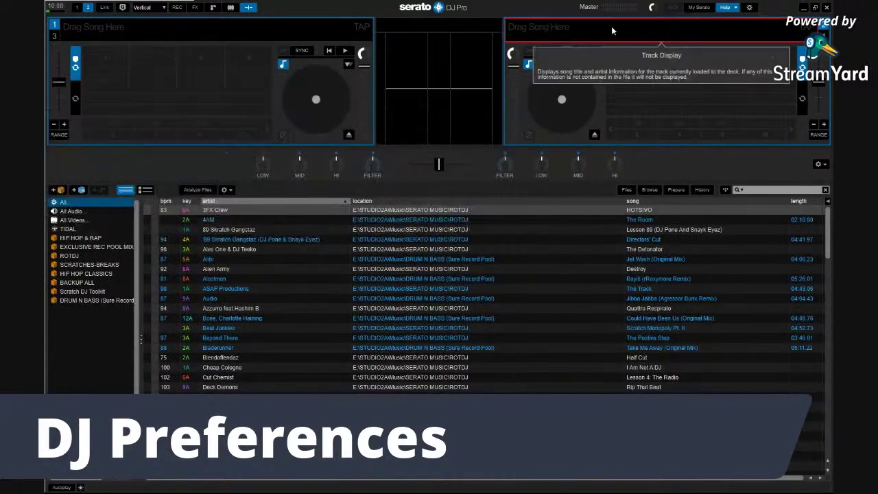
pyautogui.click(736, 8)
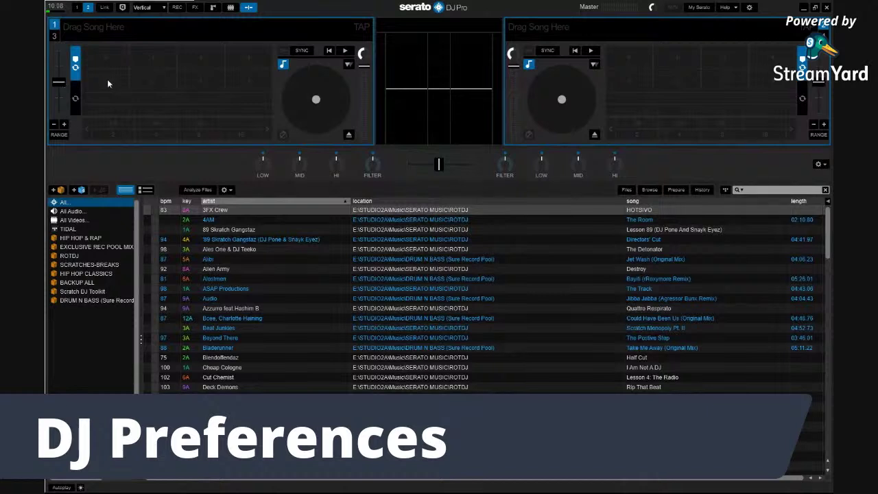
pyautogui.click(214, 220)
# Load 4AM 'The Room' onto deck 1, set hot cues at 00:00 and 00:32, and return to 00:14
pyautogui.moveTo(215, 220); pyautogui.dragTo(197, 135)
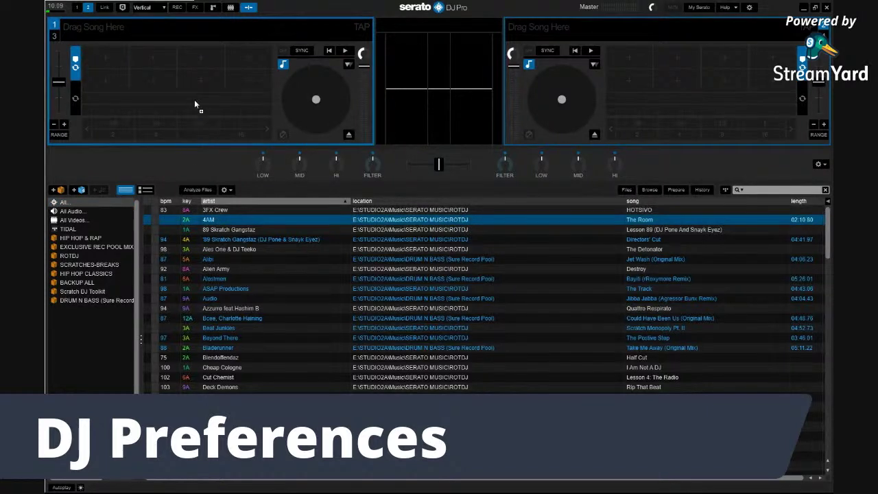
pyautogui.moveTo(195, 101); pyautogui.dragTo(195, 91)
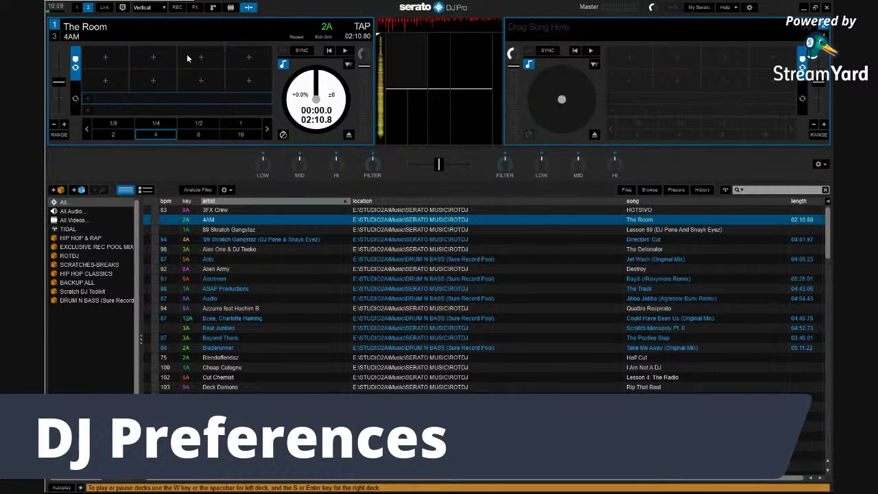
pyautogui.click(105, 63)
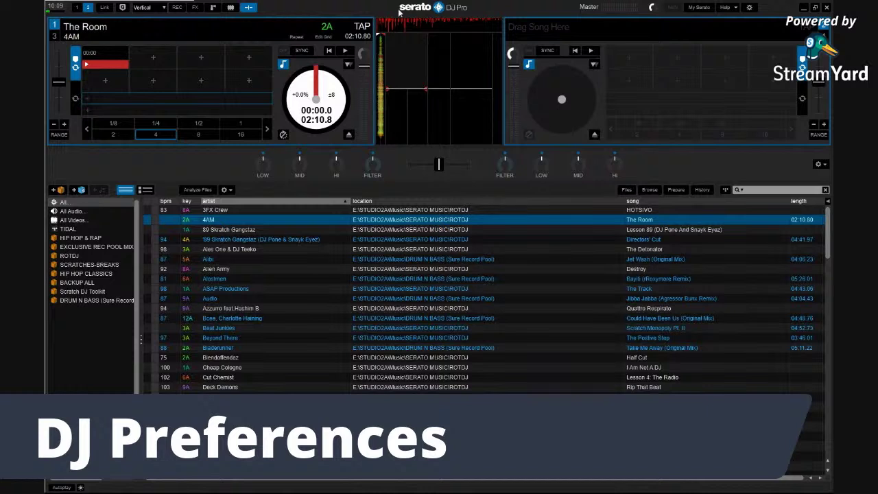
pyautogui.click(381, 60)
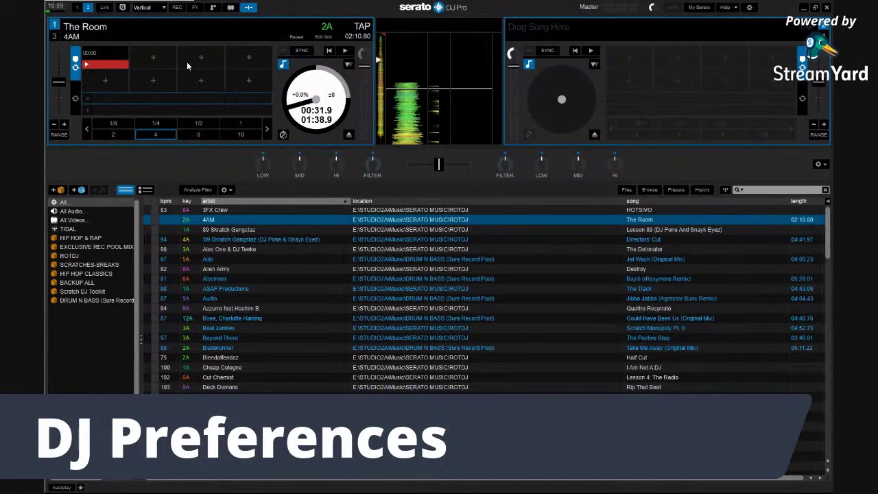
pyautogui.click(161, 61)
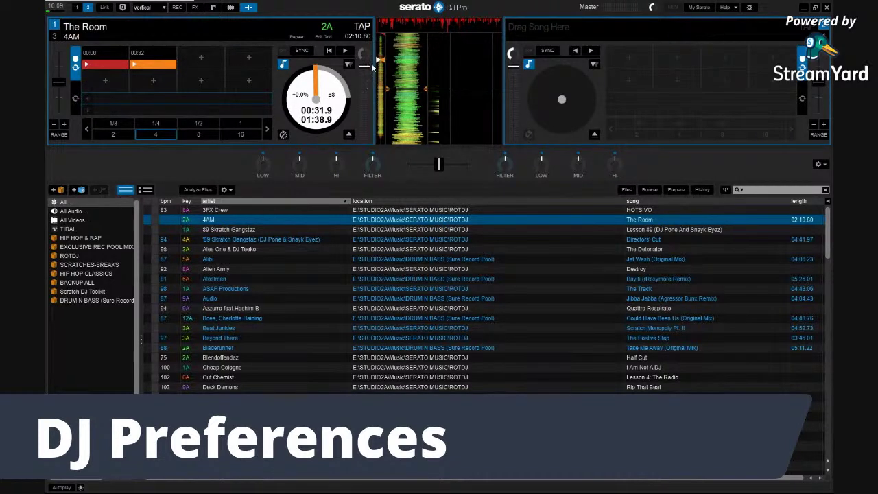
pyautogui.moveTo(377, 60); pyautogui.dragTo(376, 44)
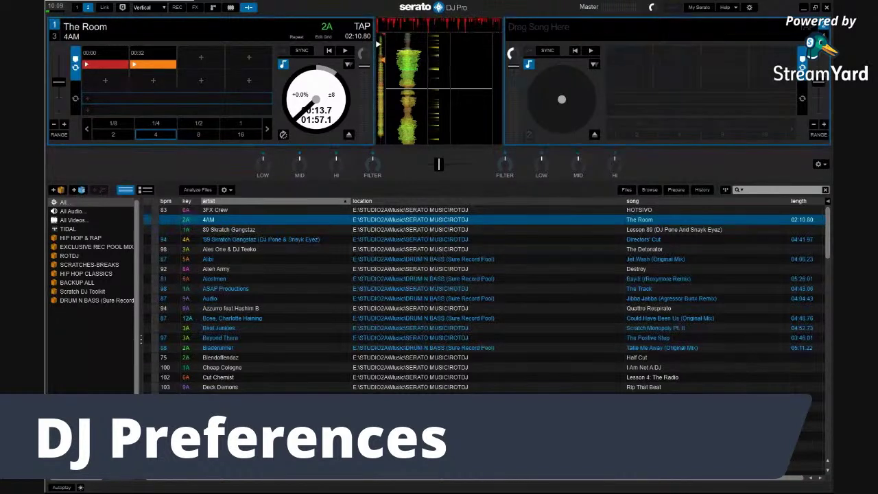
pyautogui.click(751, 8)
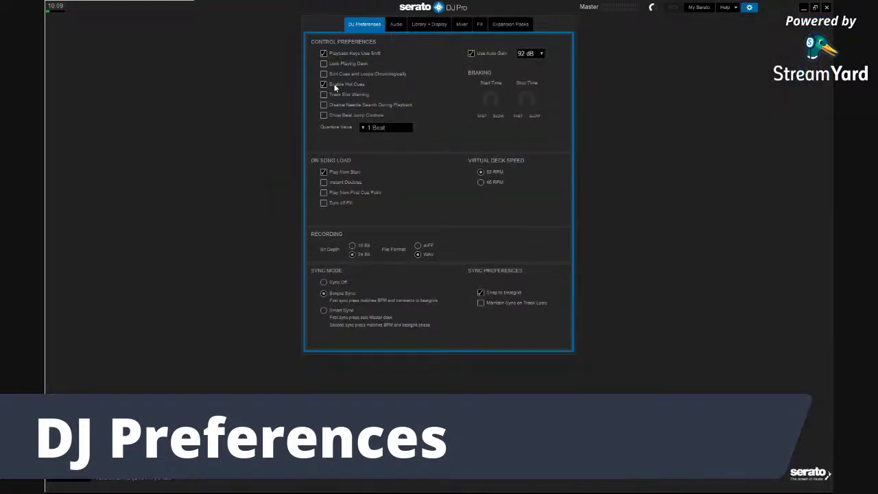
# Set a third hot cue at 00:14 on deck 1's empty pad 3
pyautogui.click(751, 7)
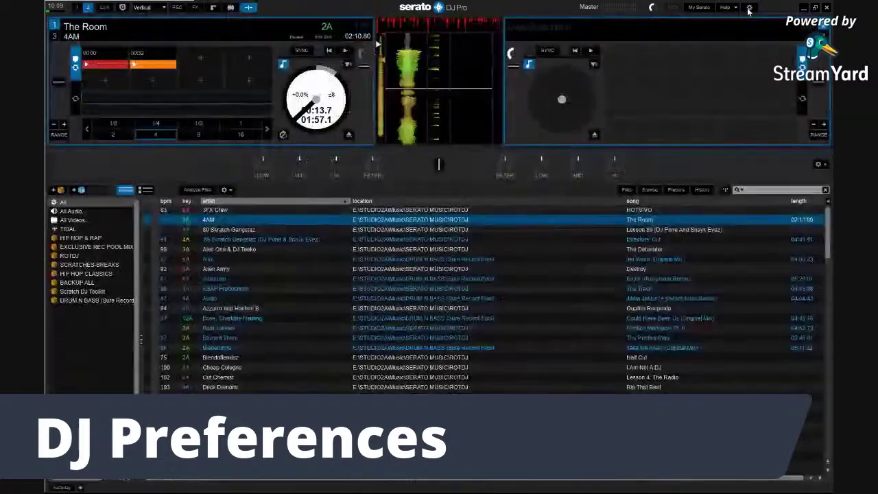
pyautogui.click(205, 59)
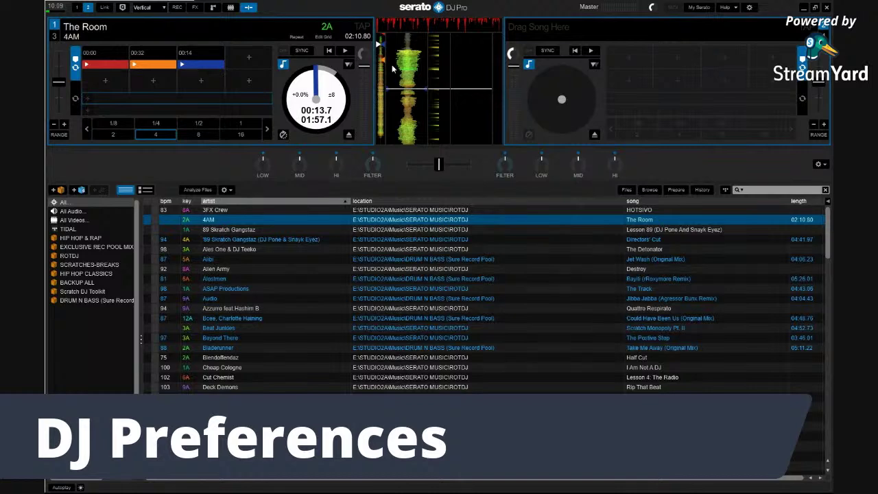
pyautogui.click(750, 8)
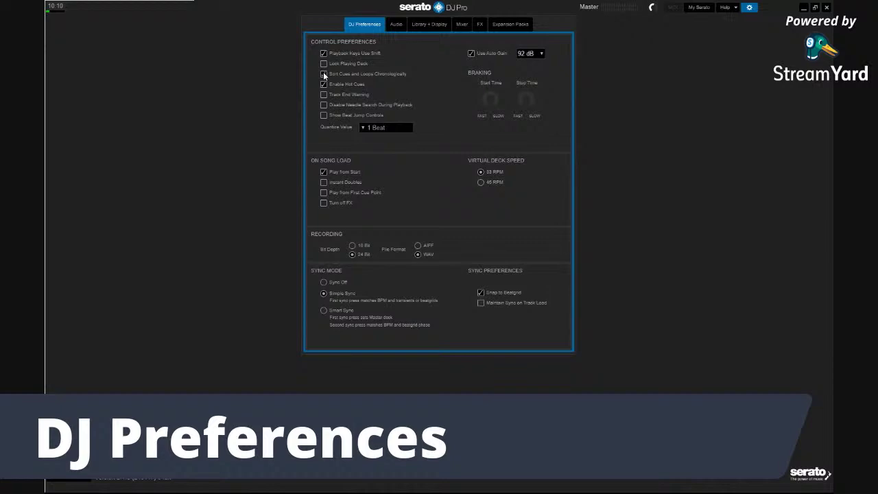
# Close the preferences so deck 1's cues read 00:00, 00:14, 00:32
pyautogui.click(750, 8)
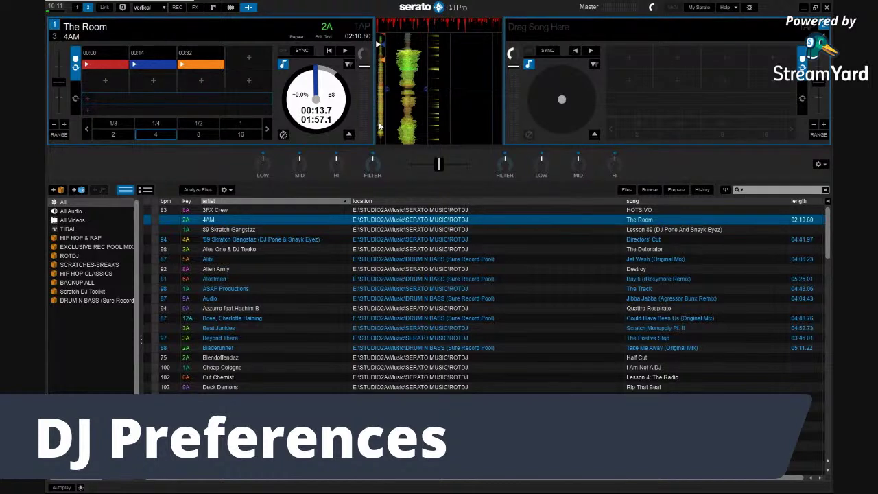
# Add hot cues at 01:49 and 00:42 on deck 1, kept in time order
pyautogui.click(377, 128)
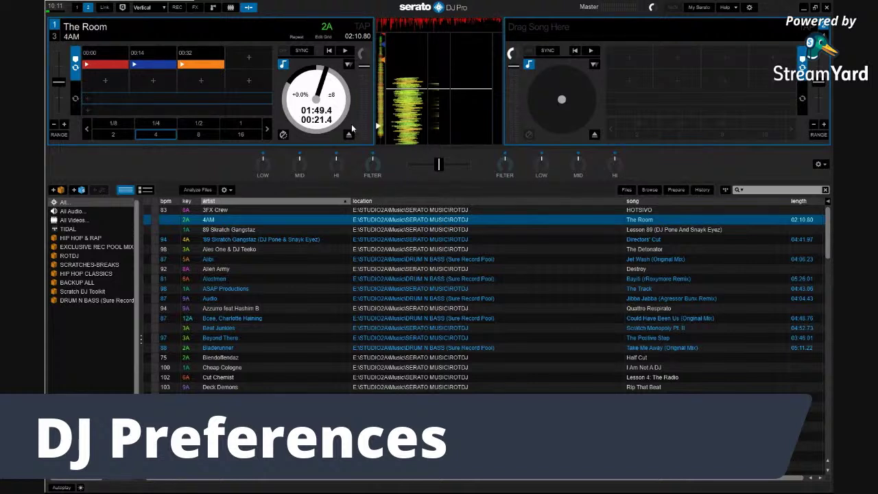
pyautogui.click(250, 59)
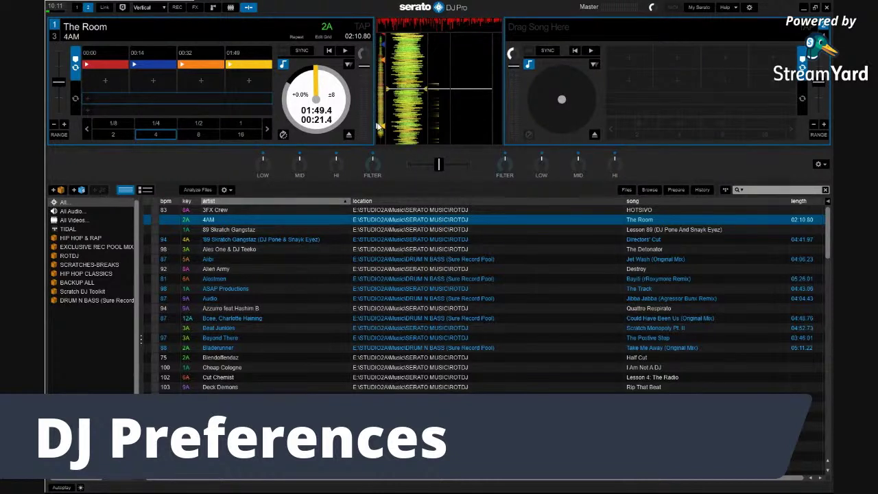
pyautogui.click(377, 98)
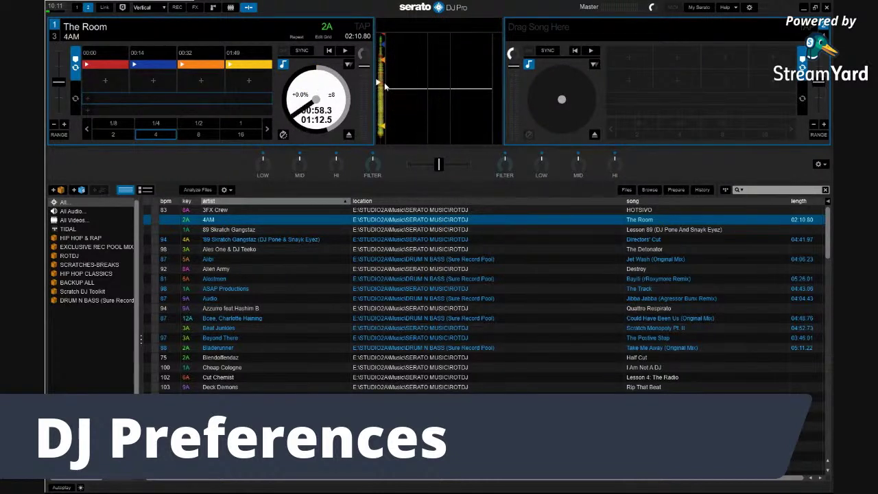
pyautogui.click(382, 74)
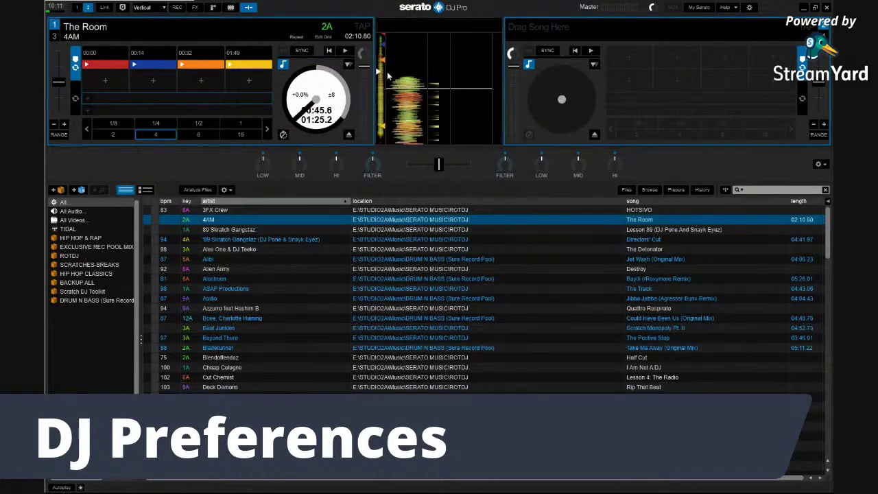
pyautogui.click(386, 70)
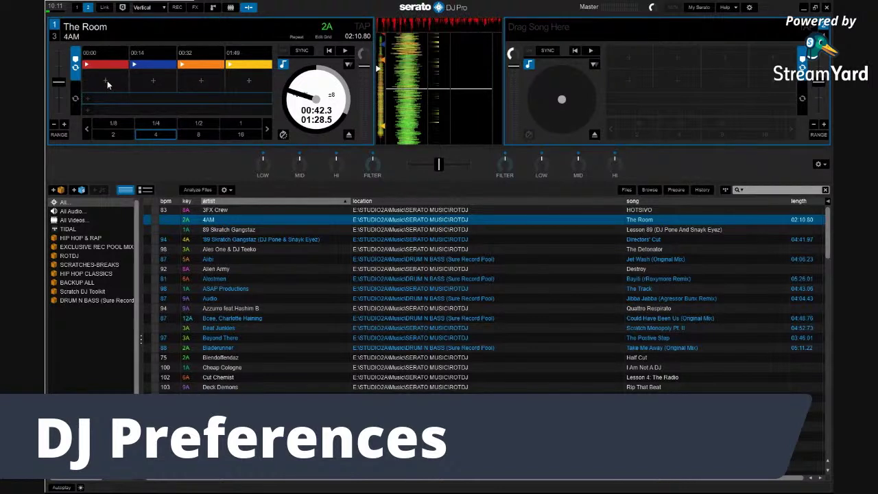
pyautogui.click(106, 79)
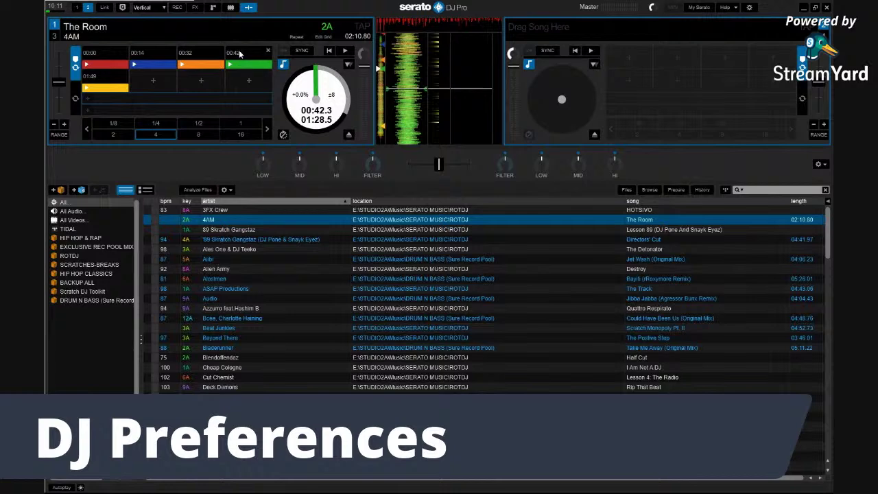
pyautogui.click(750, 8)
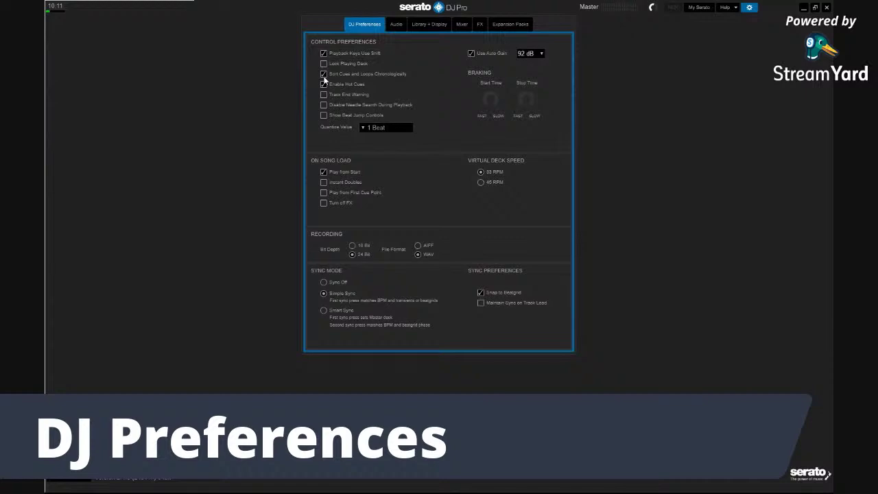
# Untick Sort Cues and Loops Chronologically and move deck 1's playback to about 01:30
pyautogui.click(323, 74)
pyautogui.click(748, 7)
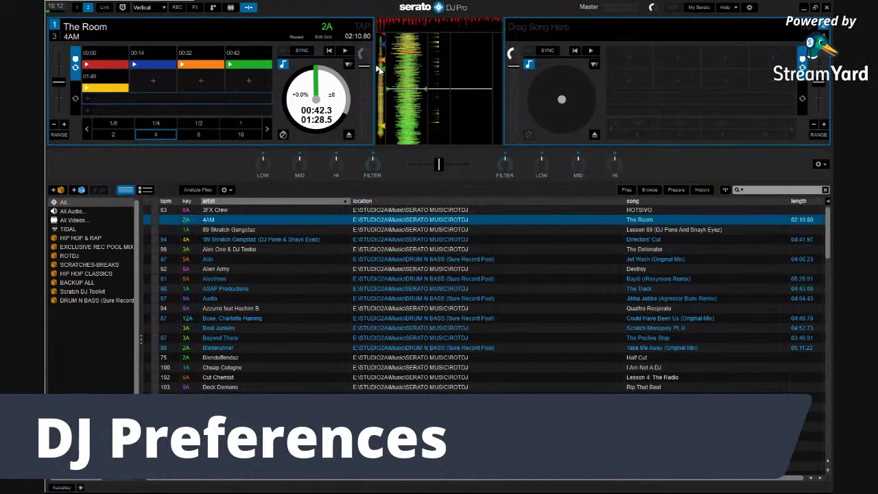
pyautogui.moveTo(376, 69); pyautogui.dragTo(376, 110)
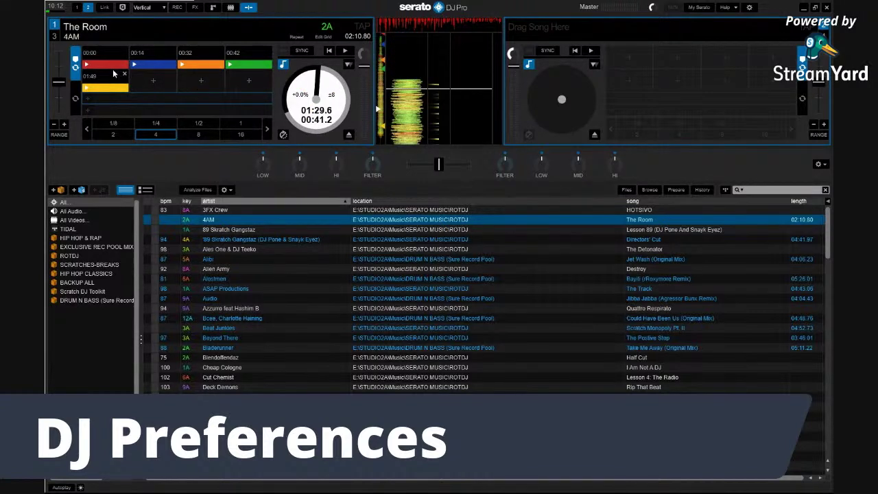
# Set hot cues at 01:30, 01:09 and 00:52 on deck 1's next empty pads
pyautogui.click(153, 80)
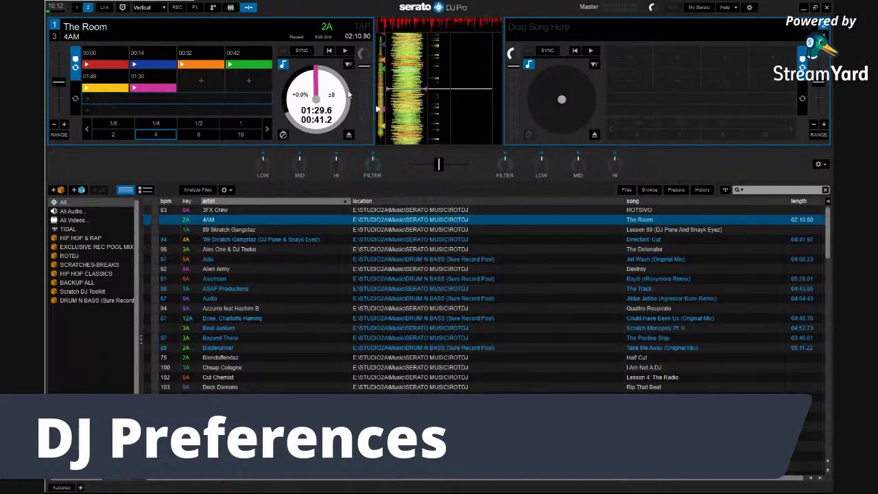
pyautogui.click(378, 91)
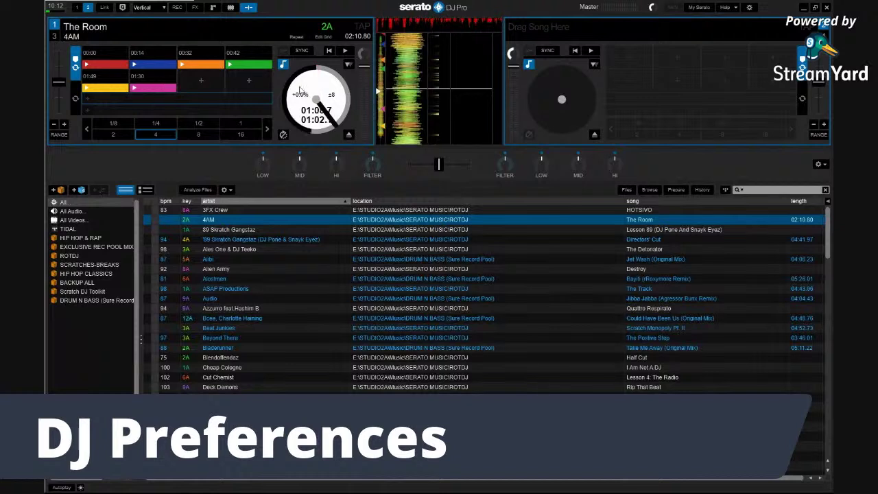
pyautogui.click(206, 85)
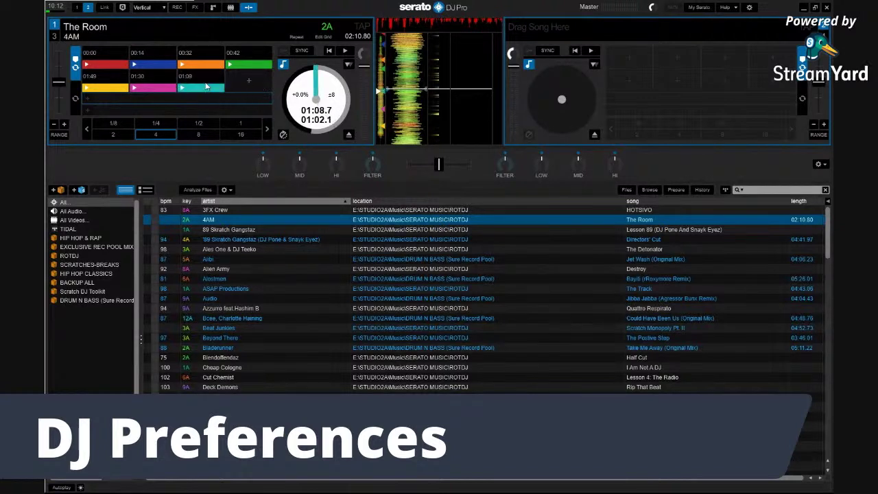
pyautogui.click(377, 81)
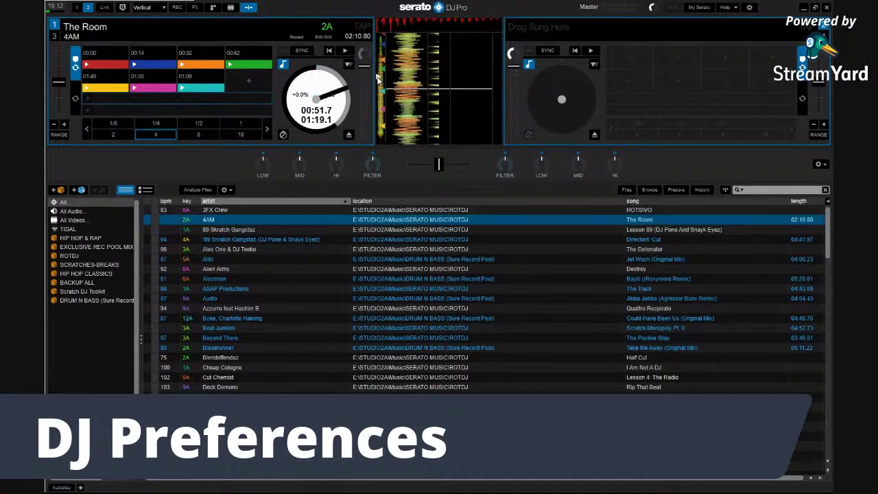
pyautogui.click(253, 82)
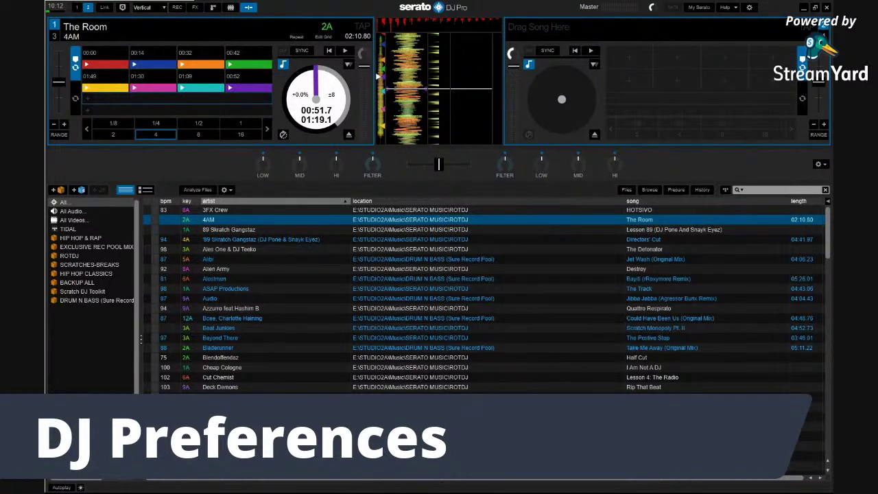
pyautogui.click(749, 8)
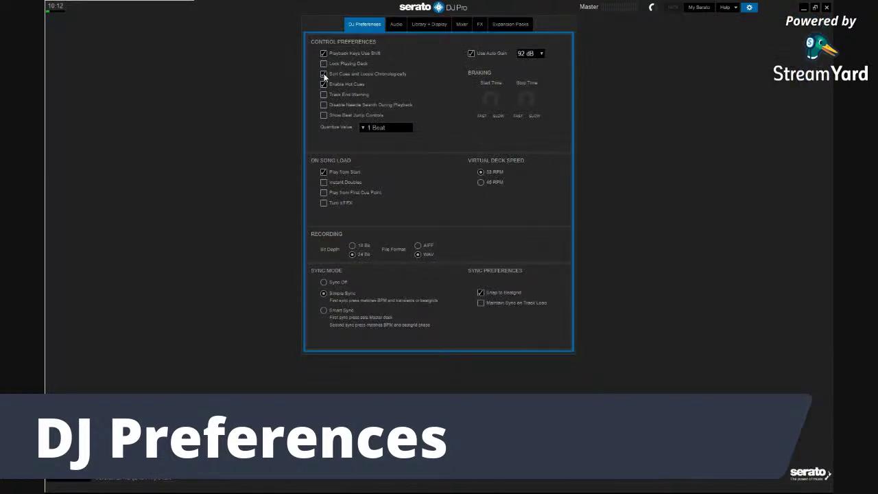
# Close the preferences so deck 1's eight cues re-sort from 00:00 to 01:49
pyautogui.click(749, 7)
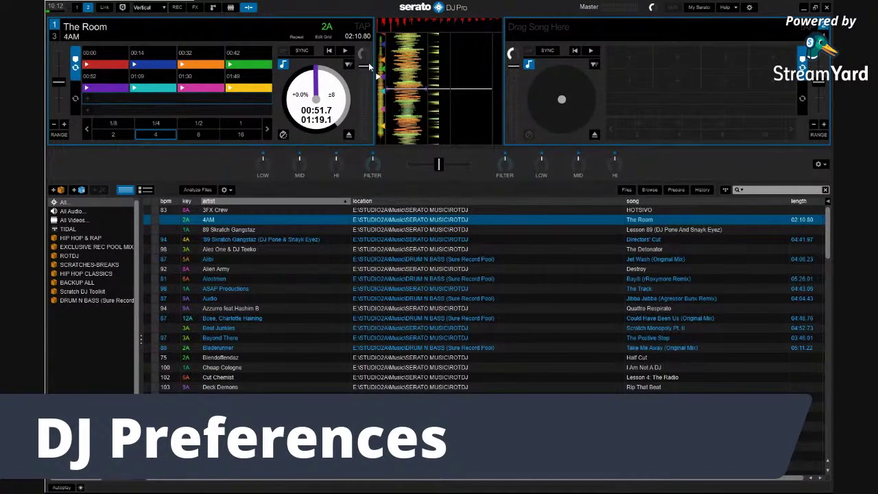
# Delete all of deck 1's hot cues one by one, then reopen DJ Preferences
pyautogui.click(124, 50)
pyautogui.click(124, 50)
pyautogui.click(125, 50)
pyautogui.click(124, 50)
pyautogui.click(124, 50)
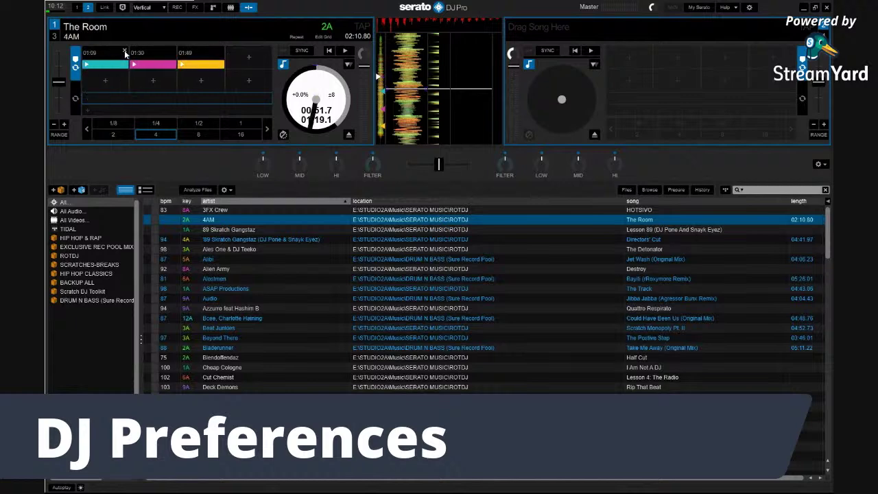
pyautogui.click(124, 50)
pyautogui.click(124, 50)
pyautogui.click(124, 50)
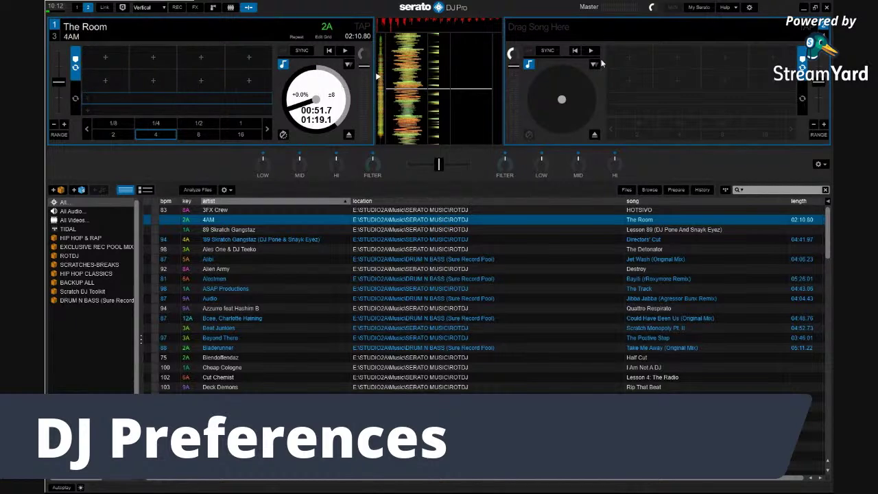
pyautogui.click(748, 7)
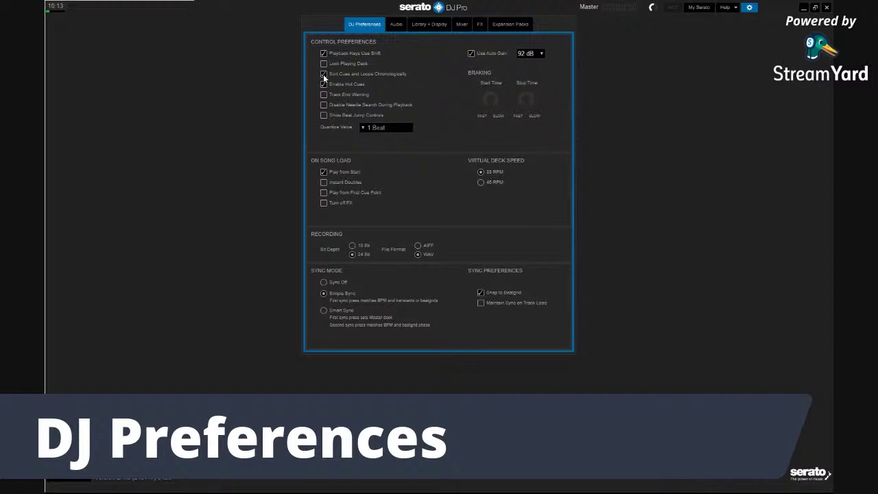
# Close Setup to return to the decks, then bring the DJ Preferences back up
pyautogui.click(749, 7)
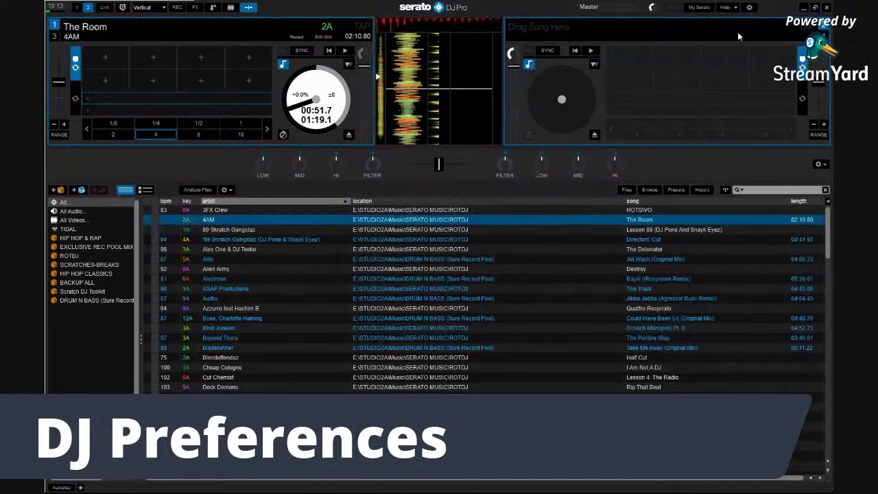
pyautogui.click(748, 6)
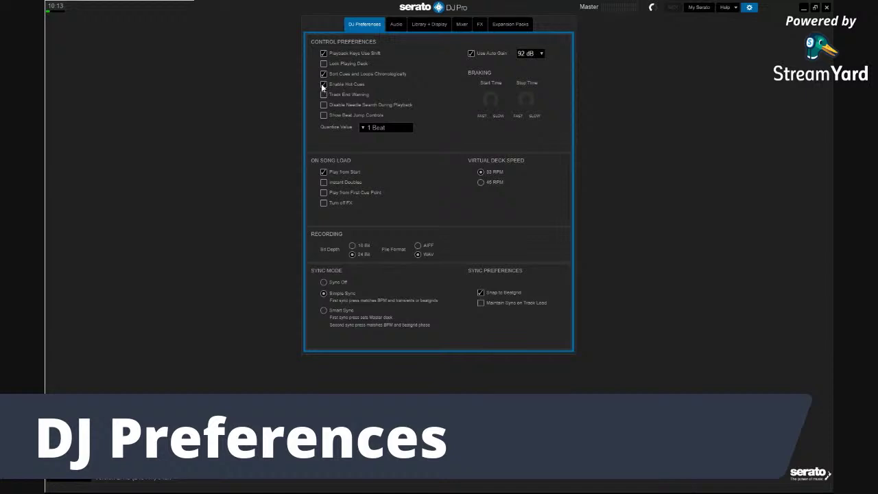
# Turn on Show tooltips from the Help options, then close Setup to return to the decks
pyautogui.click(733, 13)
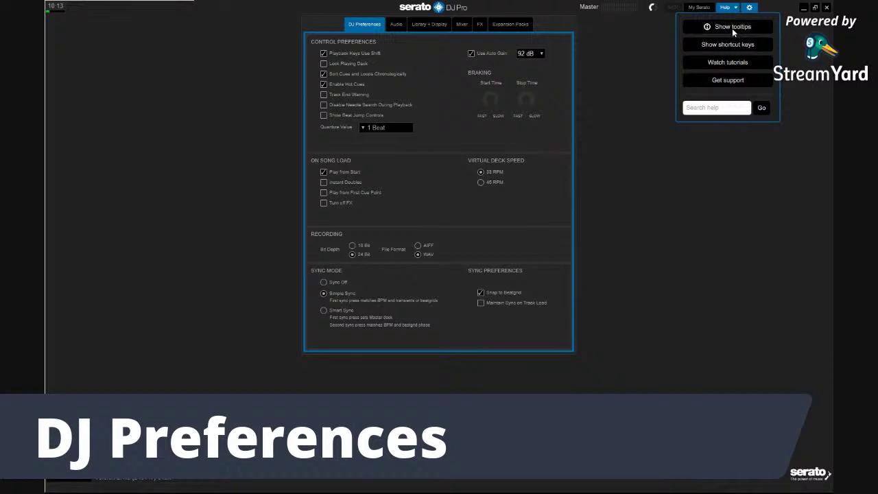
pyautogui.click(732, 28)
pyautogui.moveTo(353, 90)
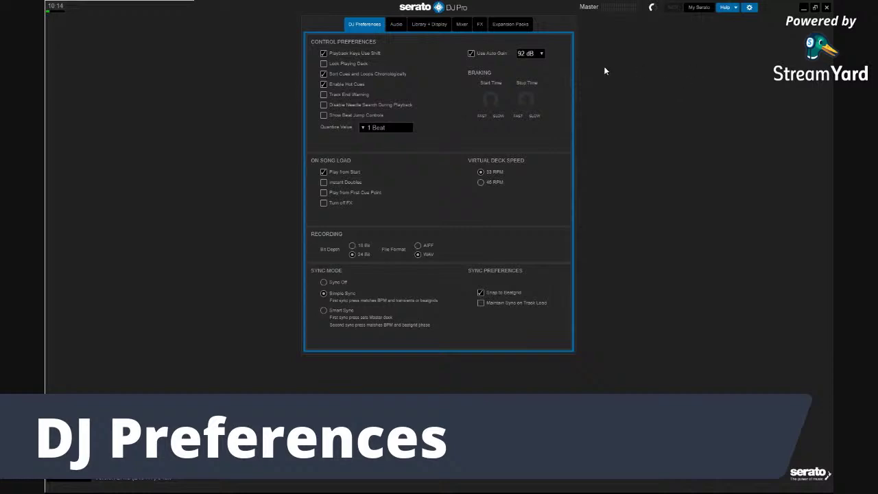
pyautogui.click(749, 7)
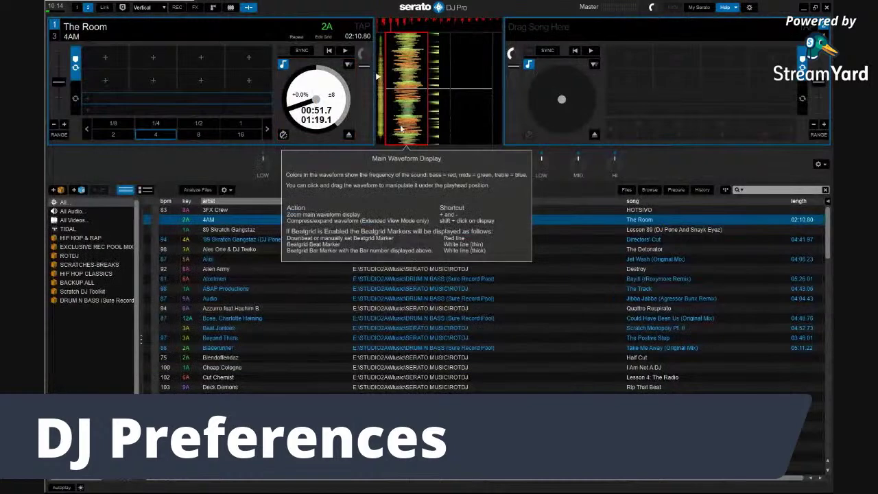
# Set a test hot cue at 00:52 on Deck 1's first empty cue pad
pyautogui.click(108, 58)
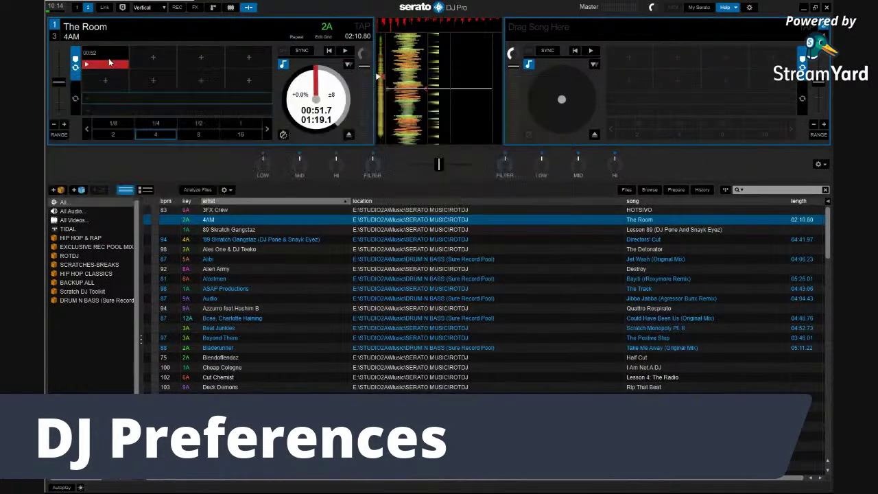
pyautogui.moveTo(306, 50)
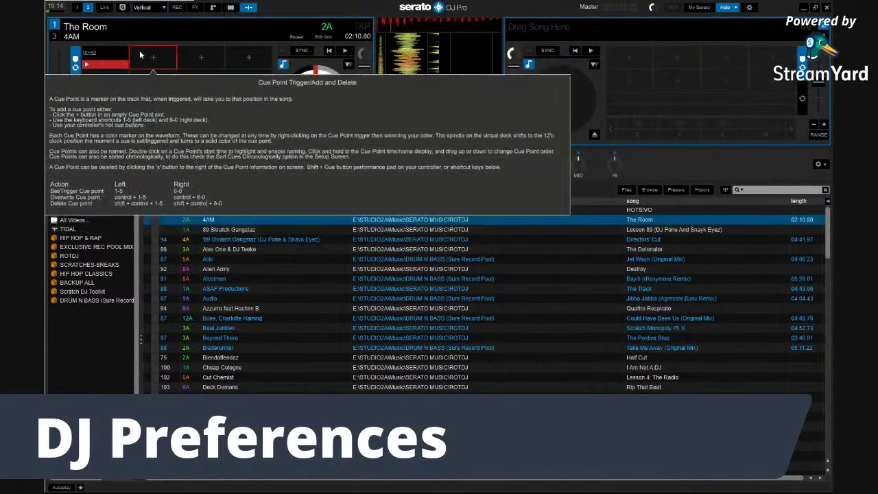
pyautogui.moveTo(124, 53)
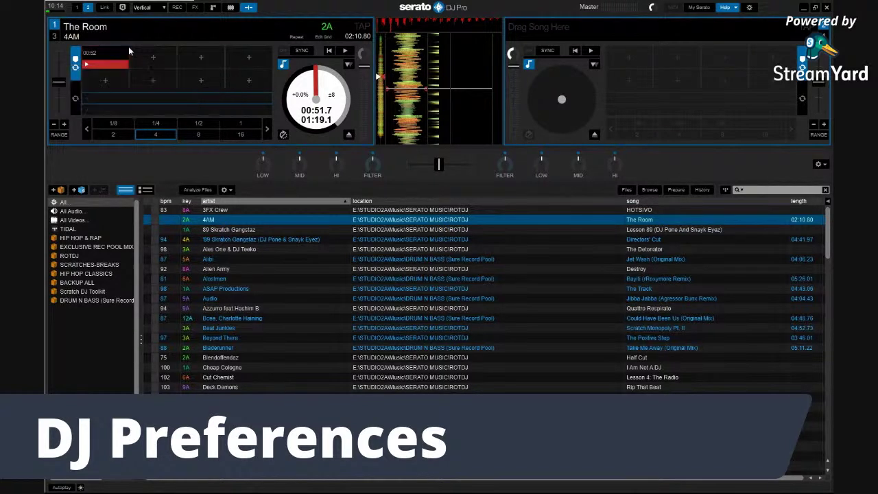
# Switch help tooltips off, delete the 00:52 hot cue, and jump Deck 1 near the track start
pyautogui.click(735, 7)
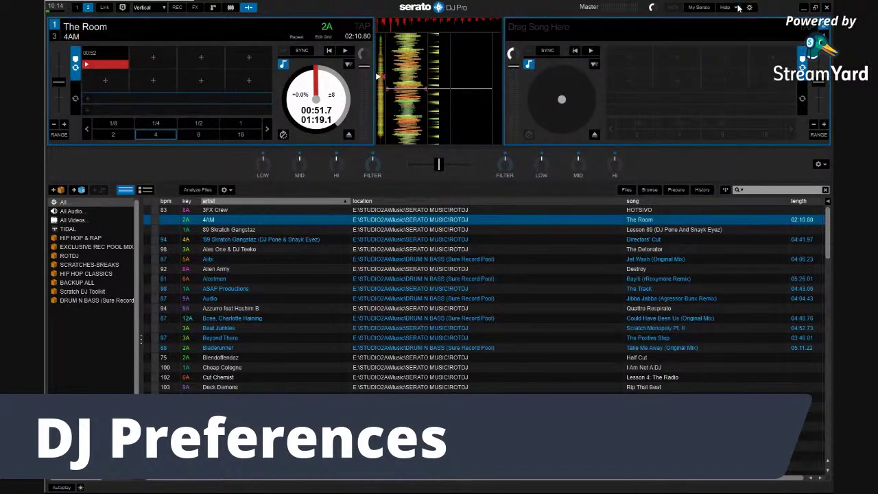
pyautogui.click(124, 52)
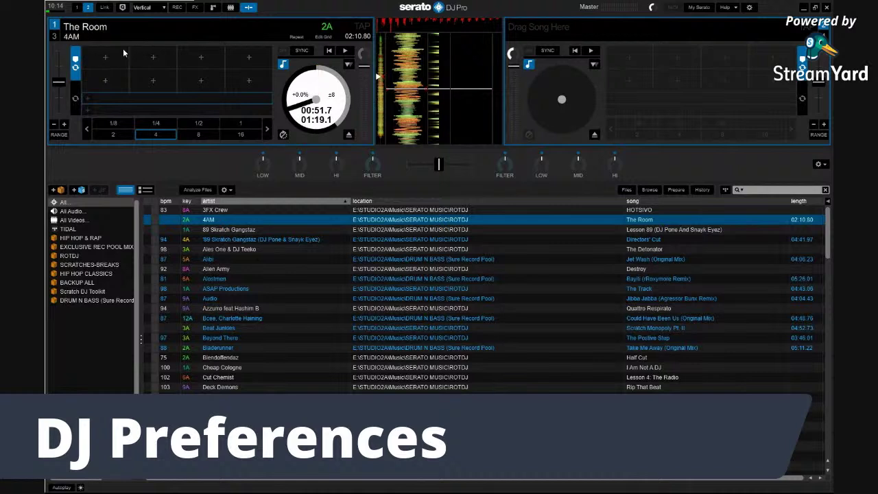
pyautogui.click(385, 35)
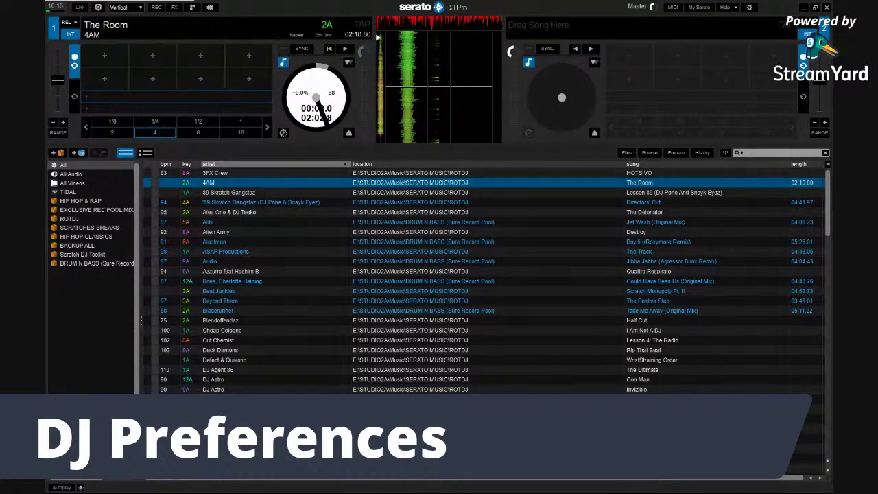
# Toggle Enable Hot Cues off and back on in DJ Preferences, then close Setup
pyautogui.click(750, 8)
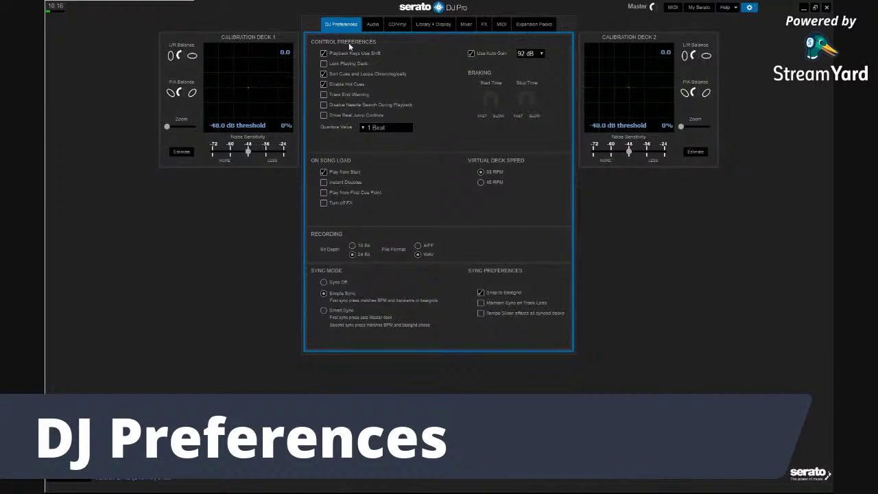
pyautogui.click(333, 85)
pyautogui.click(333, 86)
pyautogui.click(751, 8)
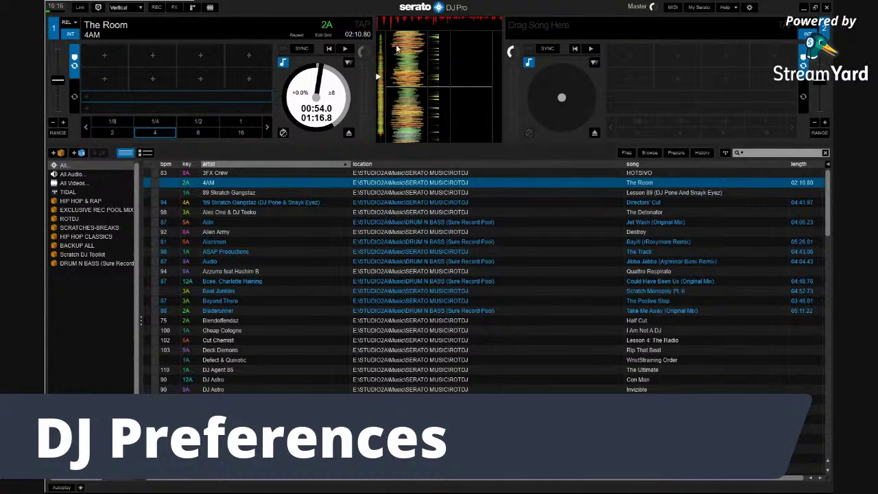
# Untick Playback Keys Use Shift, close Setup, and set a hot cue at 00:54 on Deck 1
pyautogui.click(751, 8)
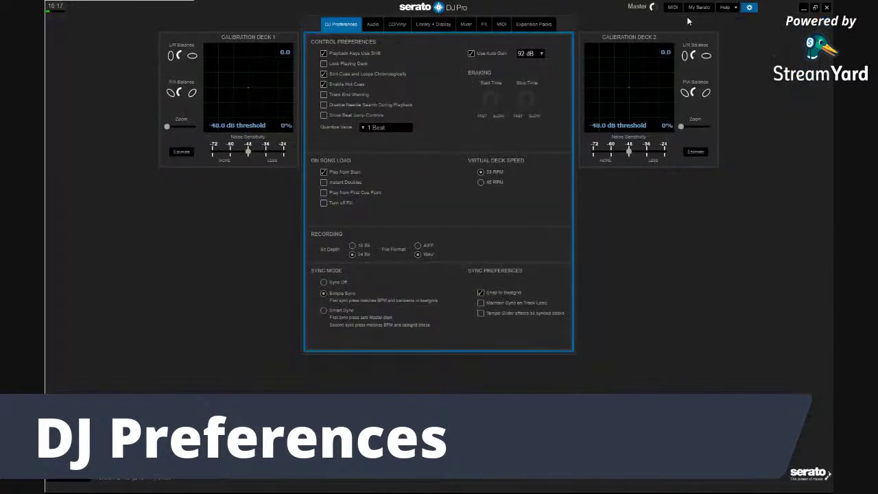
pyautogui.click(324, 53)
pyautogui.click(749, 10)
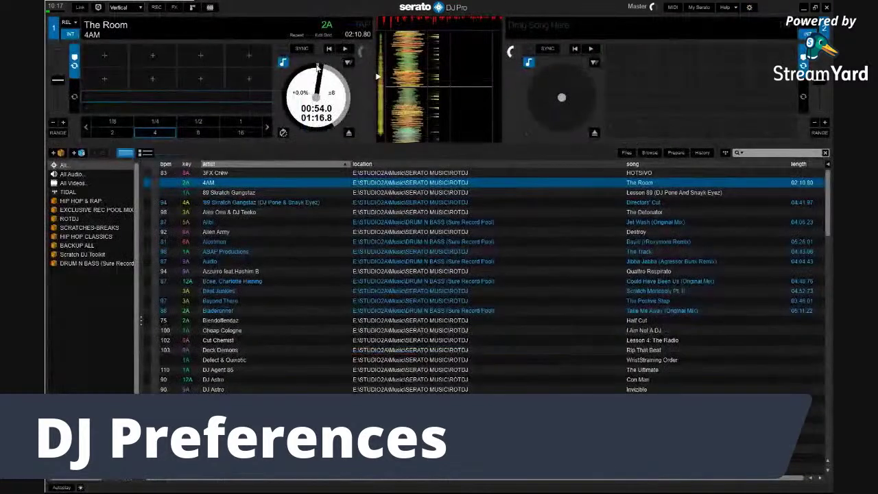
pyautogui.click(98, 60)
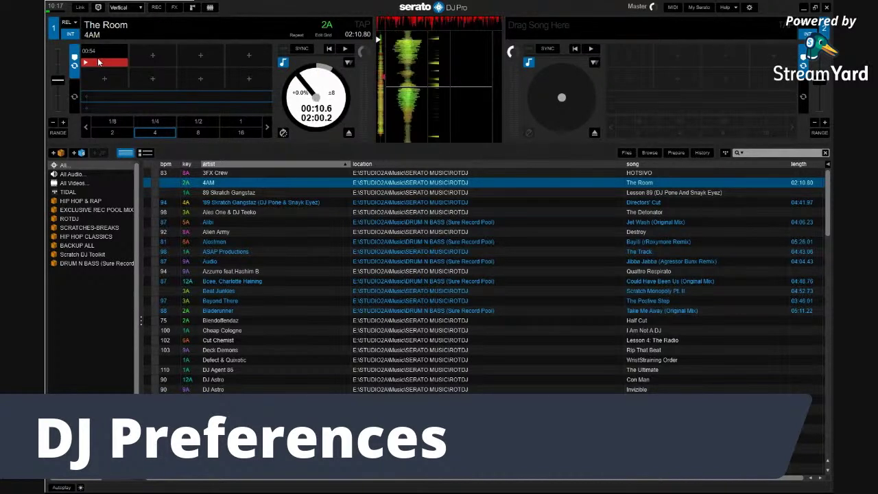
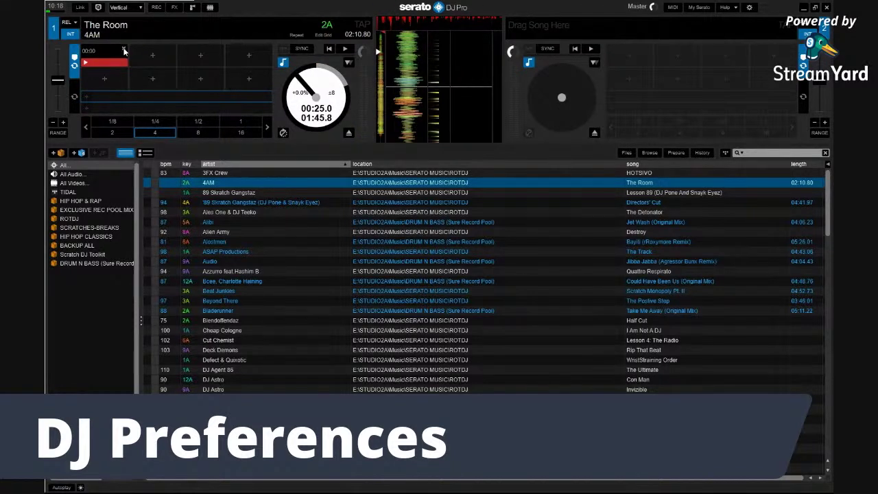
# Delete the first hot cue from The Room on deck 1 and open DJ Preferences
pyautogui.click(124, 49)
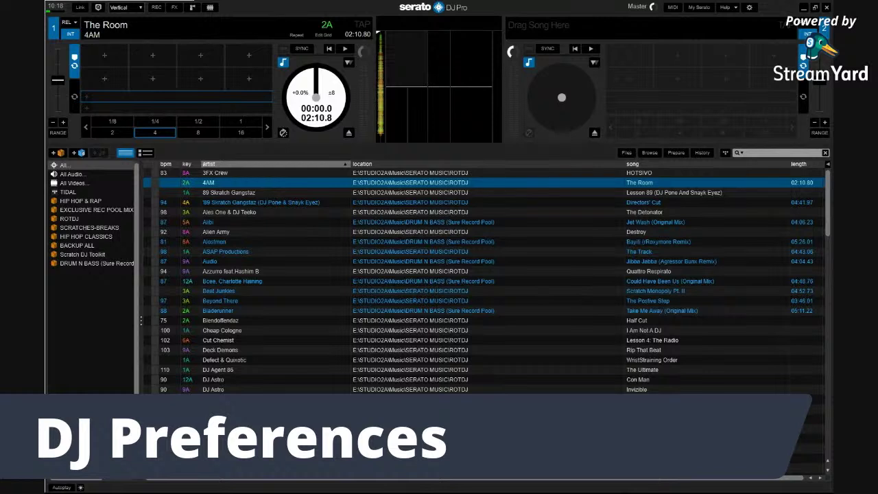
pyautogui.click(749, 7)
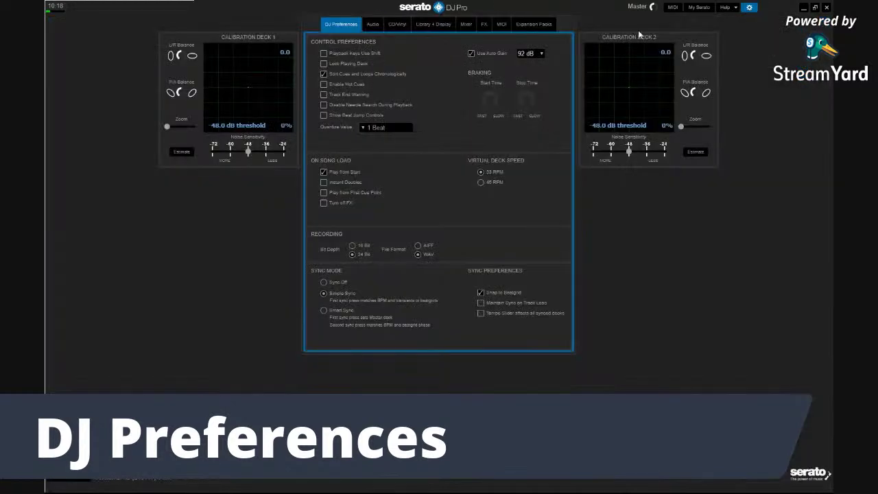
# Tick Enable Hot Cues and Track End Warning with tooltips shown, then close Setup
pyautogui.click(324, 84)
pyautogui.click(731, 7)
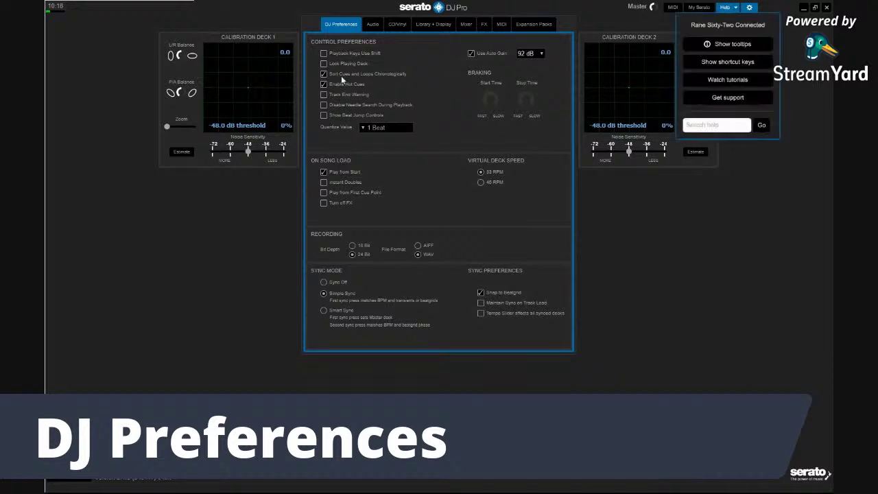
pyautogui.click(710, 44)
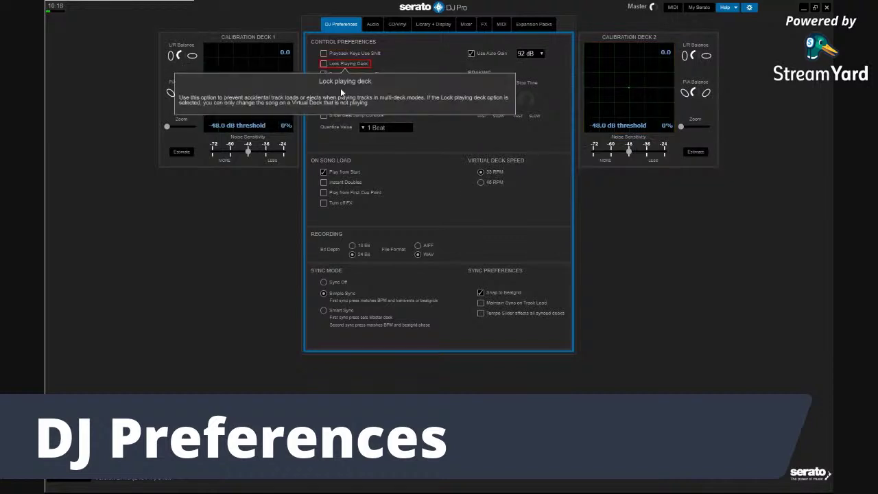
pyautogui.moveTo(332, 96)
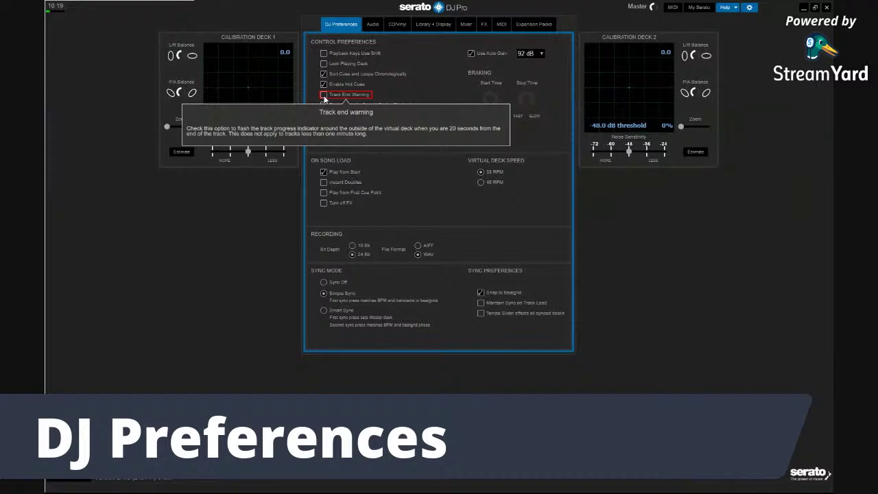
pyautogui.click(324, 97)
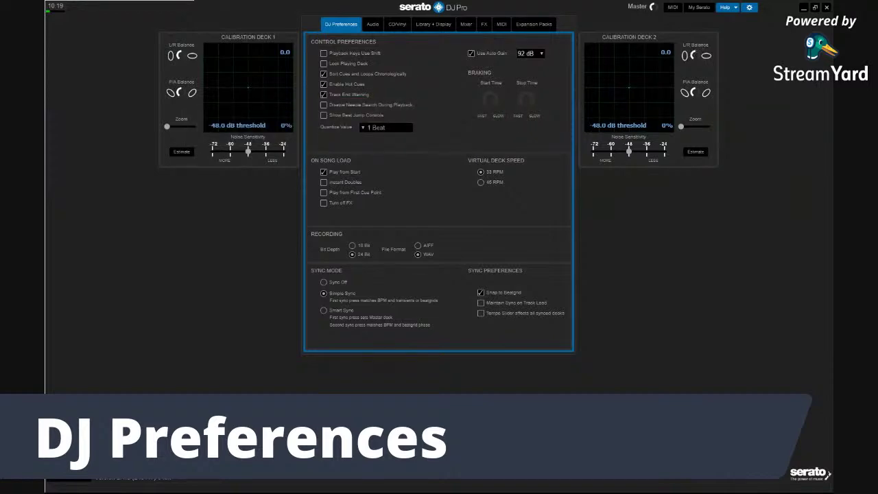
pyautogui.click(749, 7)
pyautogui.moveTo(424, 121)
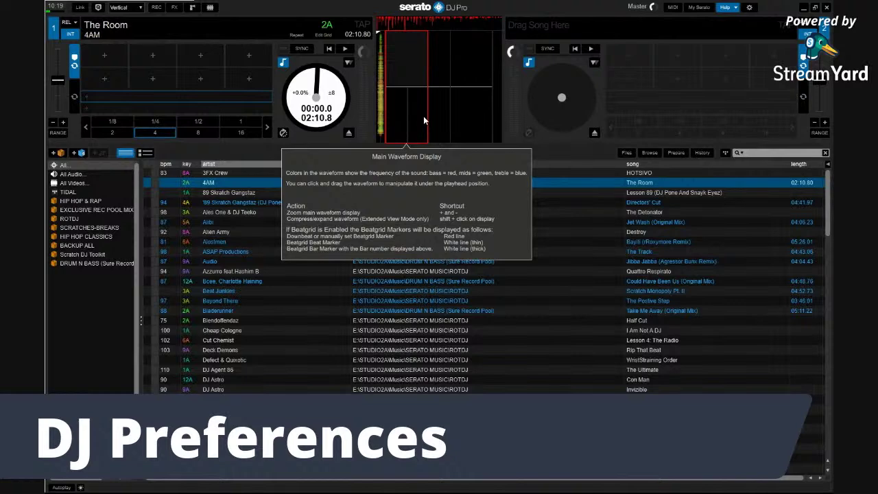
# Turn help tips off and move deck 1 to about 25 seconds before The Room's end
pyautogui.click(734, 8)
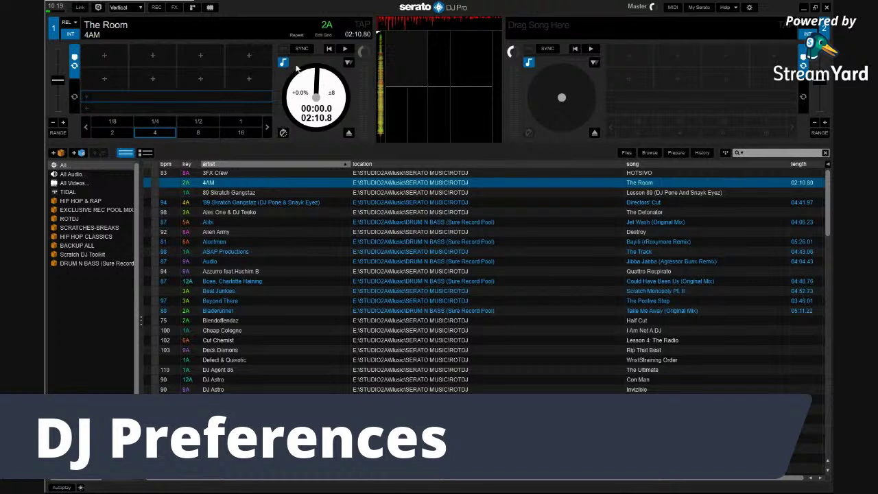
pyautogui.click(377, 132)
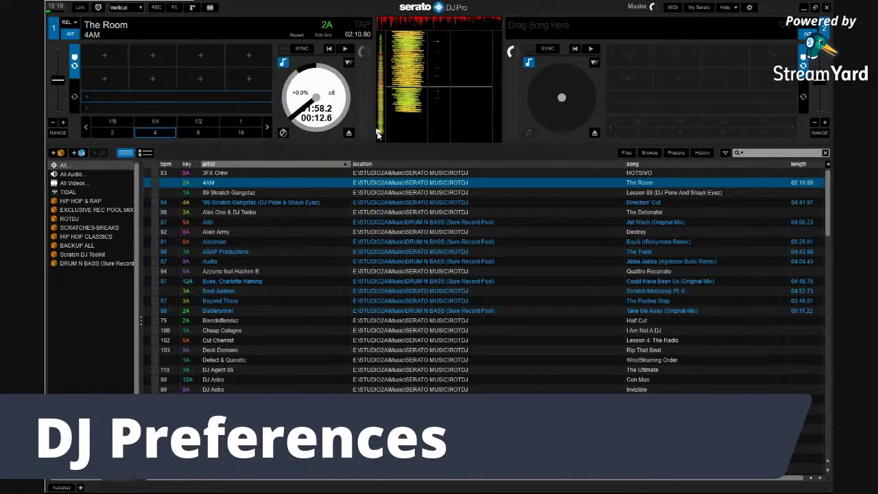
pyautogui.click(376, 130)
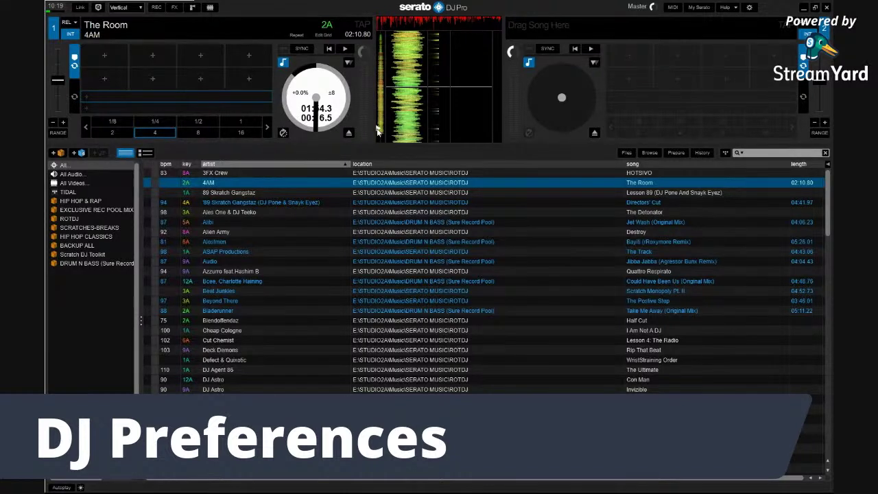
pyautogui.click(312, 113)
pyautogui.moveTo(313, 116); pyautogui.dragTo(314, 126)
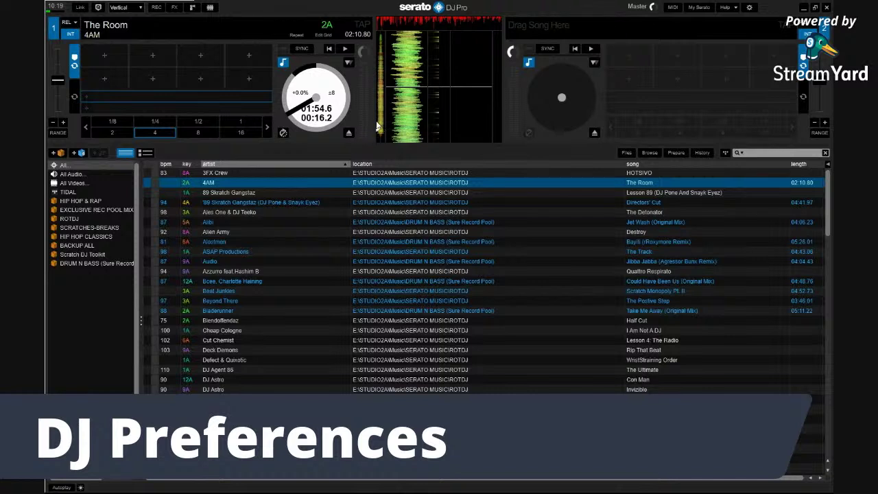
pyautogui.click(377, 125)
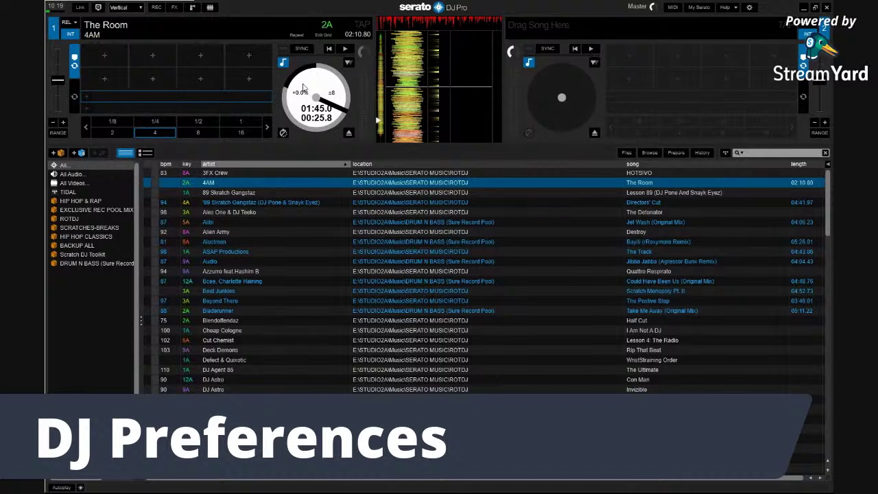
# Toggle deck 1 between REL and INT, then play The Room to its end at 02:16.0
pyautogui.click(76, 24)
pyautogui.click(76, 23)
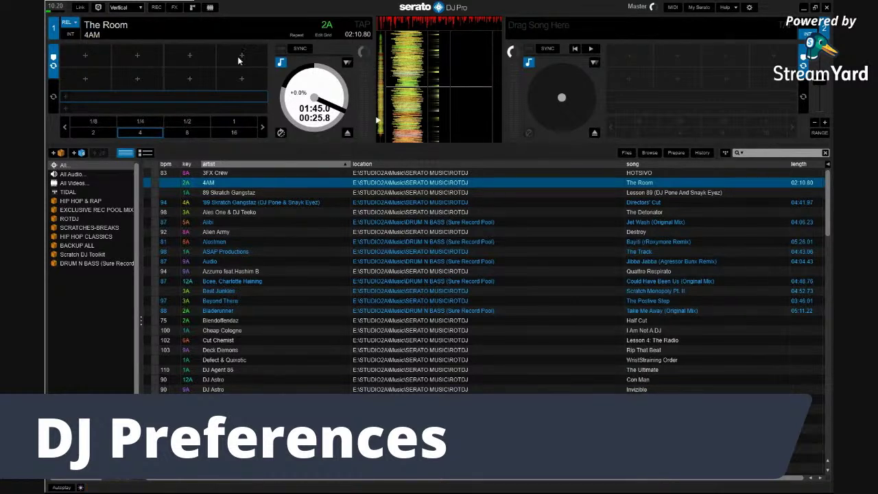
pyautogui.click(70, 34)
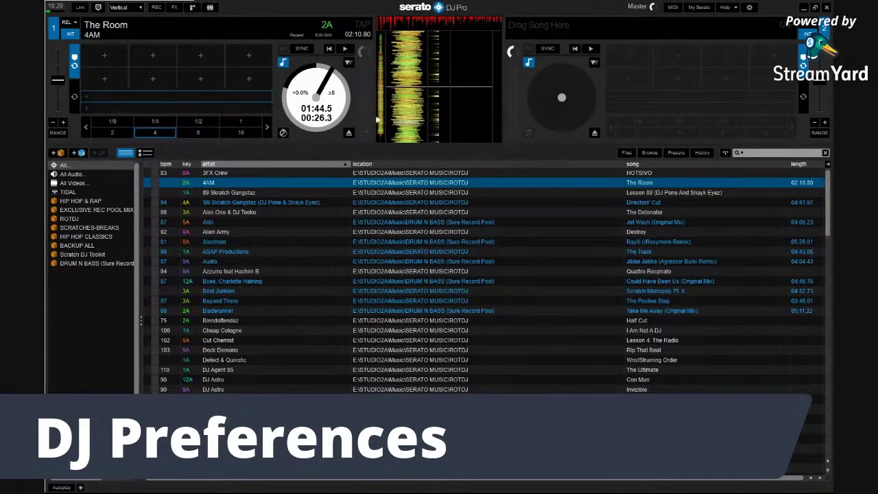
pyautogui.press('space')
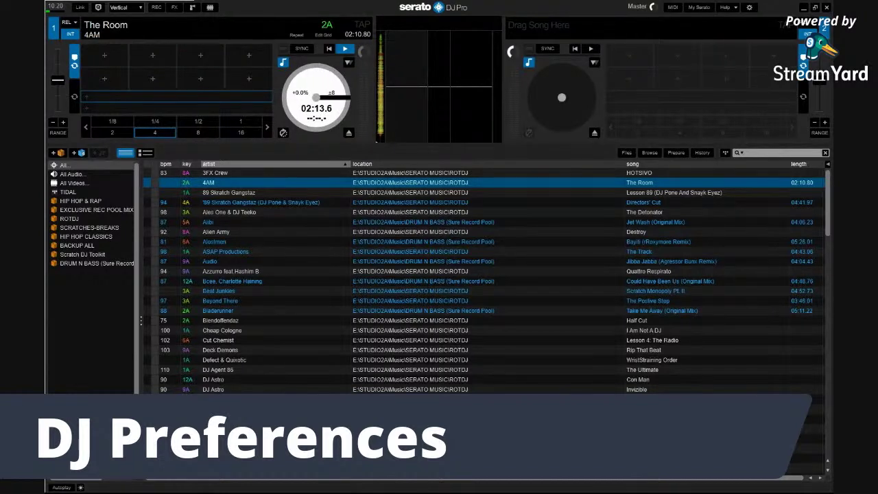
pyautogui.press('space')
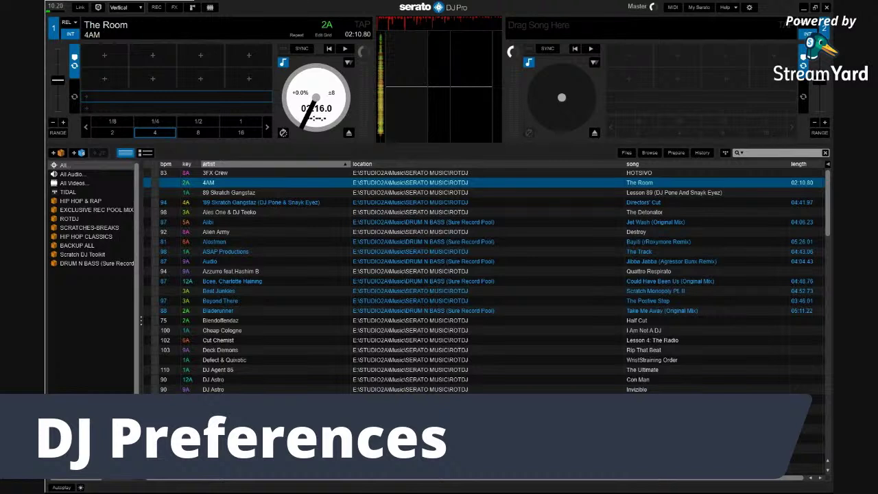
# Reopen DJ Preferences and switch Show tooltips on
pyautogui.click(748, 8)
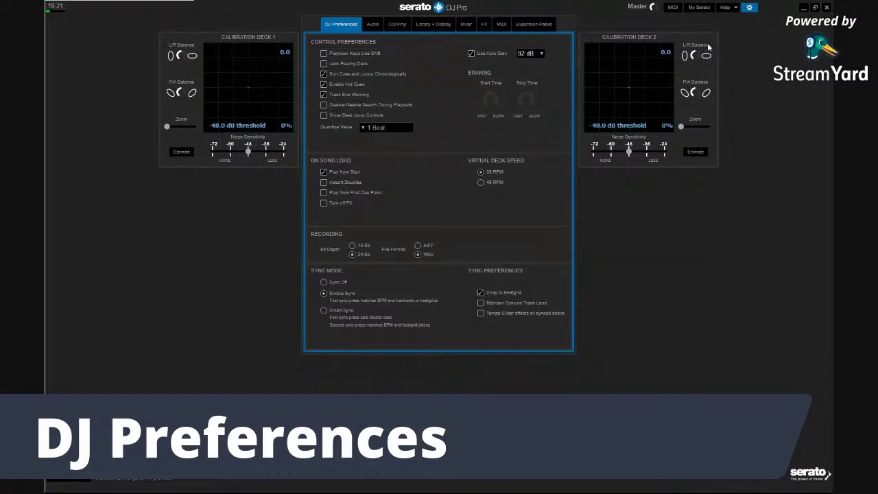
pyautogui.click(732, 8)
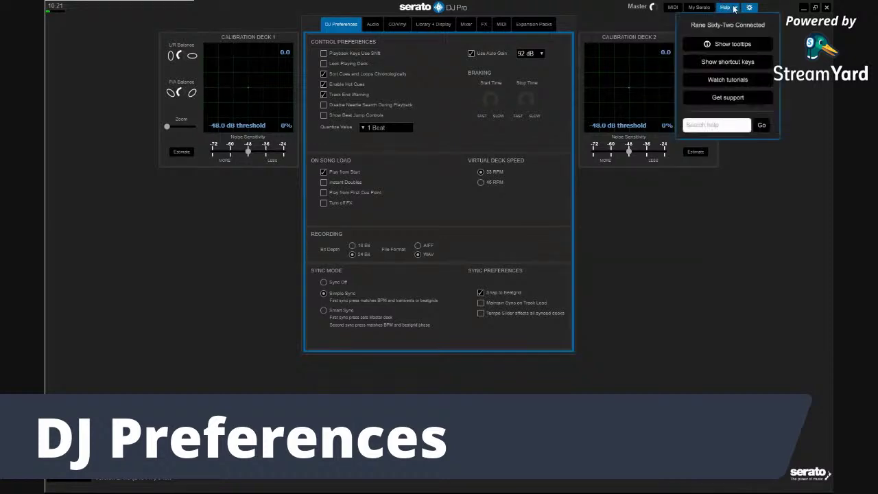
pyautogui.click(722, 44)
pyautogui.moveTo(329, 106)
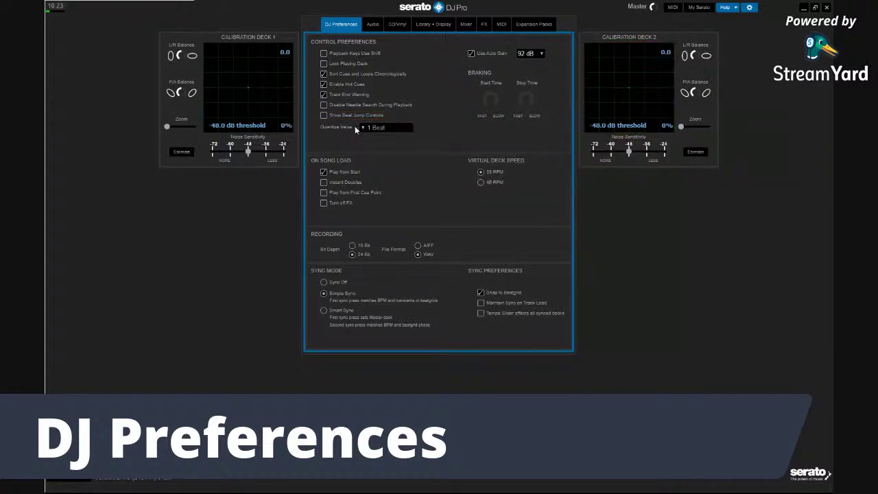
# Keep Quantize Value at 1 Beat and tick Show Beat Jump Controls
pyautogui.moveTo(367, 130)
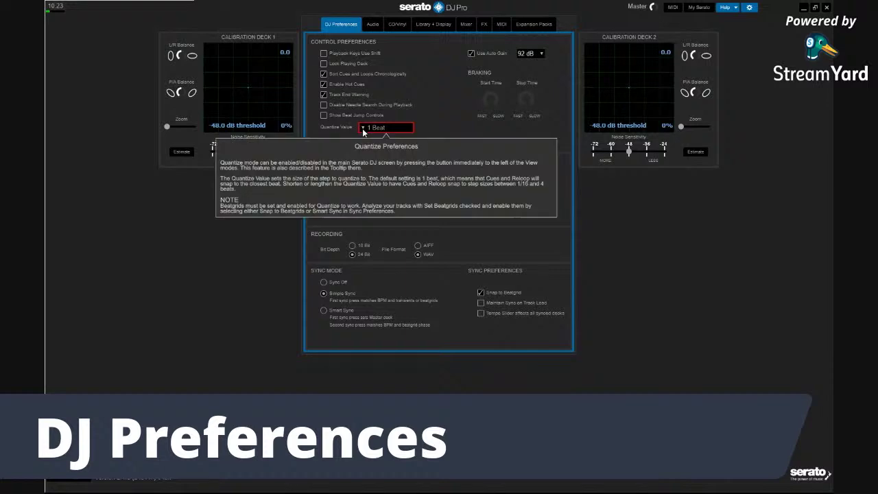
pyautogui.click(364, 130)
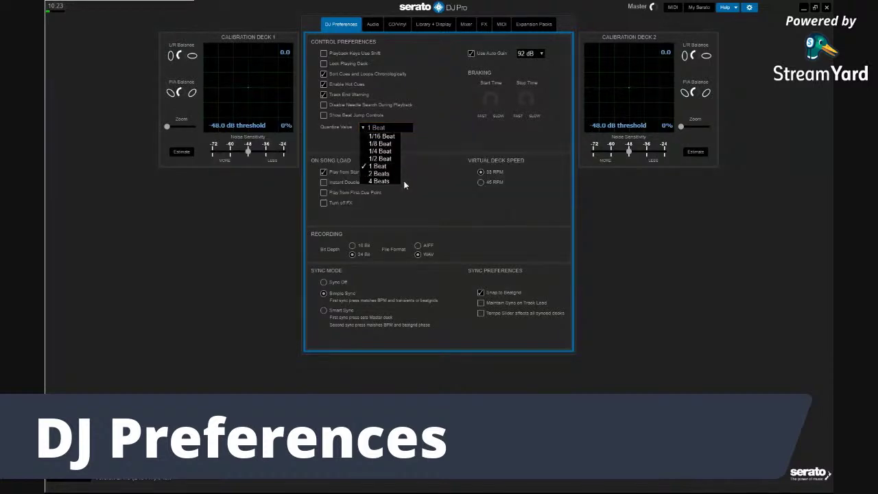
pyautogui.moveTo(405, 127)
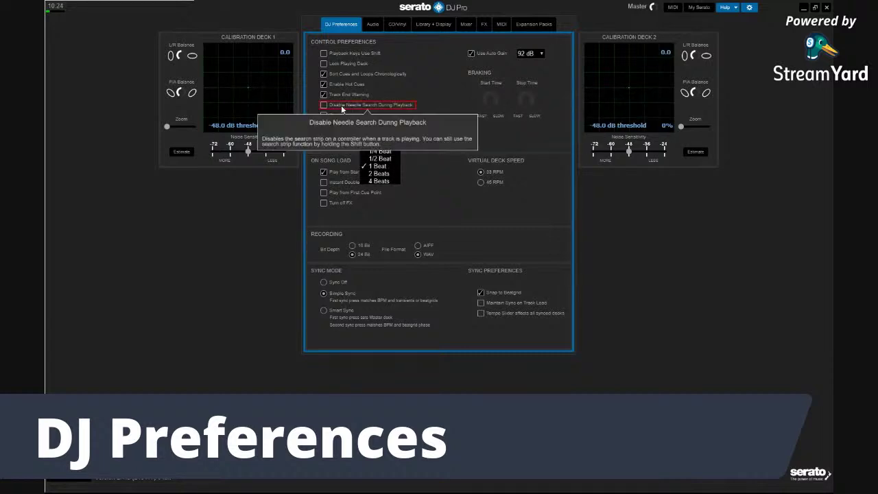
pyautogui.click(325, 118)
pyautogui.click(325, 115)
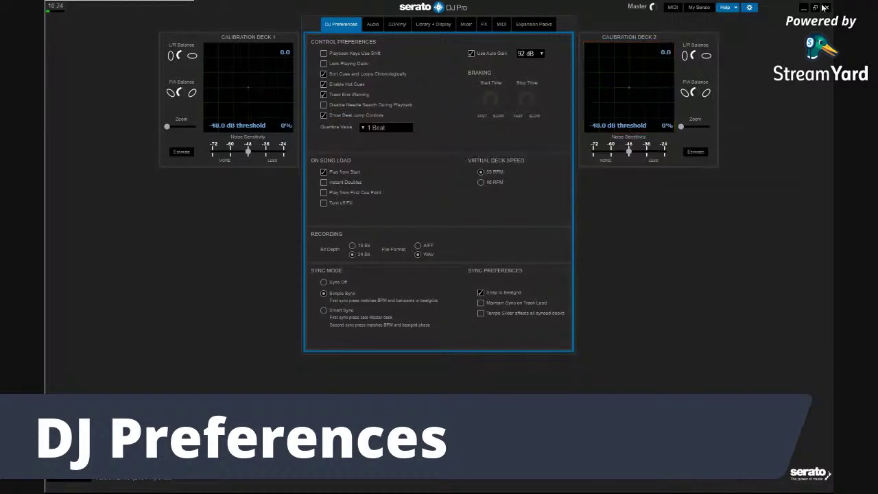
# Close preferences with tips off, restart The Room on deck 1, and pause and resume it
pyautogui.click(732, 8)
pyautogui.click(749, 8)
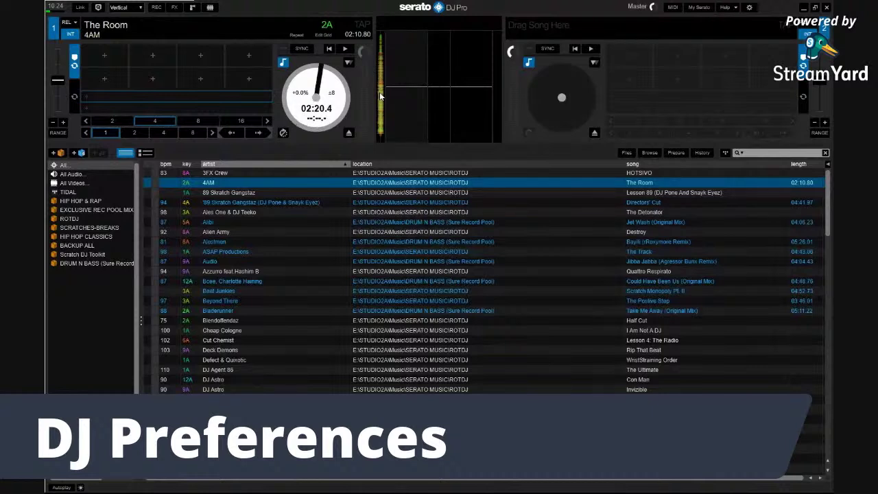
pyautogui.click(379, 37)
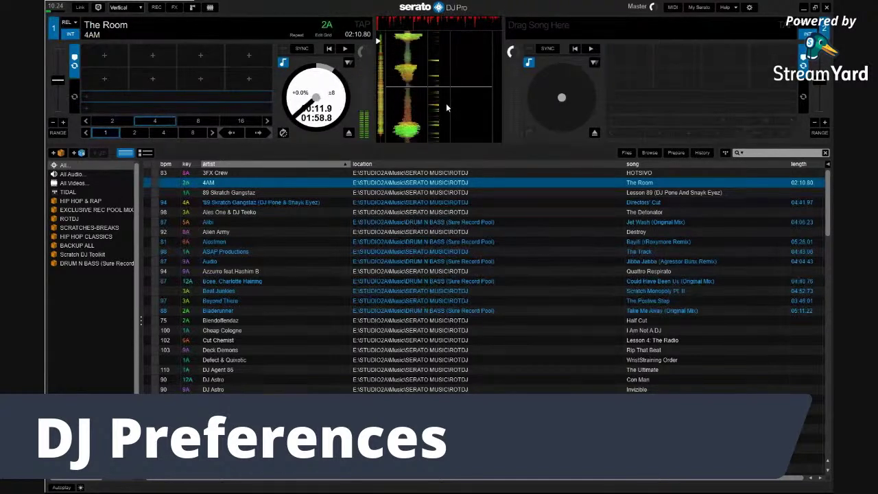
pyautogui.press('space')
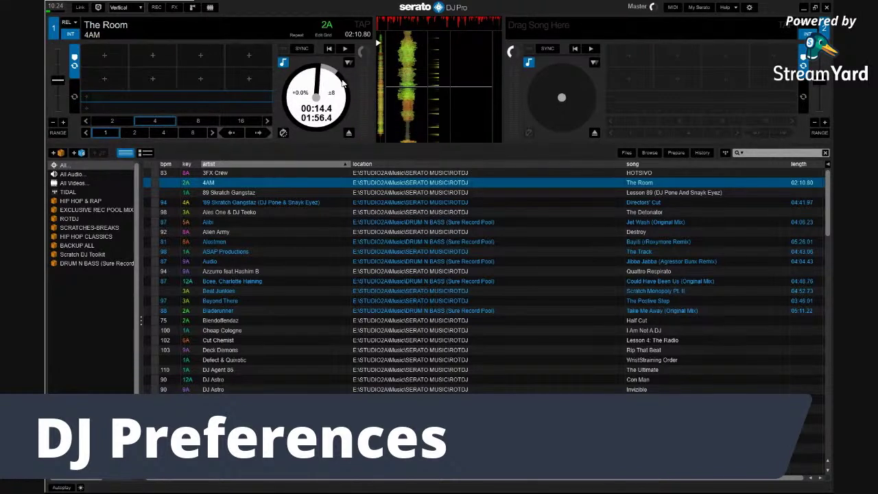
pyautogui.press('space')
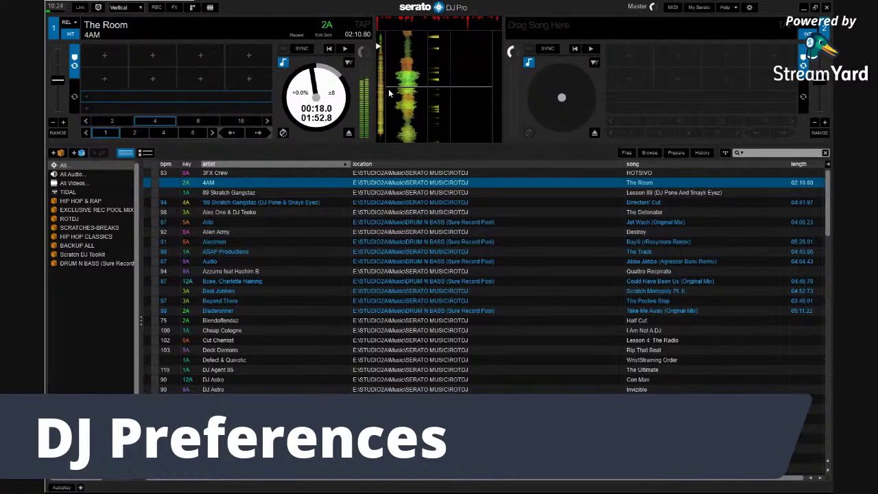
pyautogui.press('space')
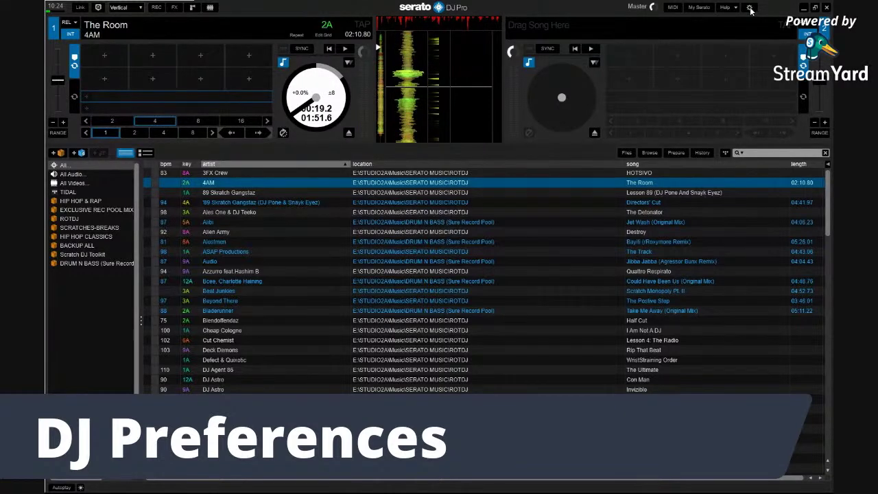
# Resume The Room on deck 1 while opening and closing Setup to compare the views
pyautogui.click(749, 9)
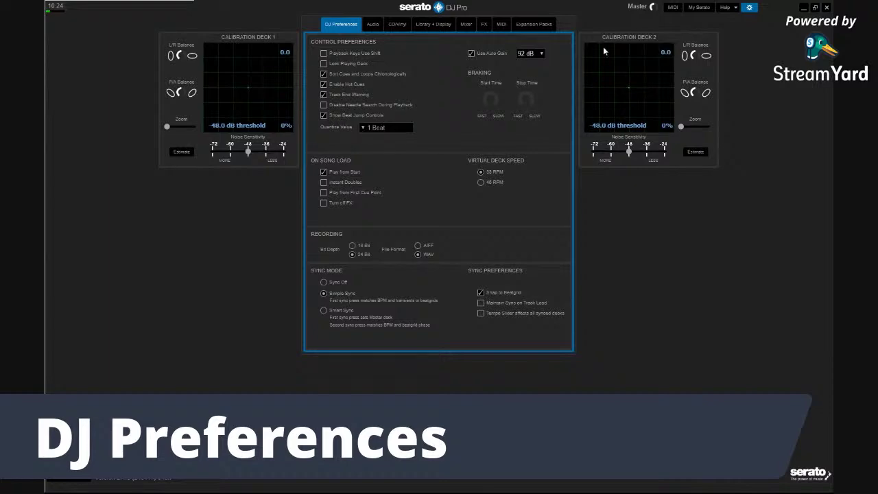
pyautogui.click(750, 9)
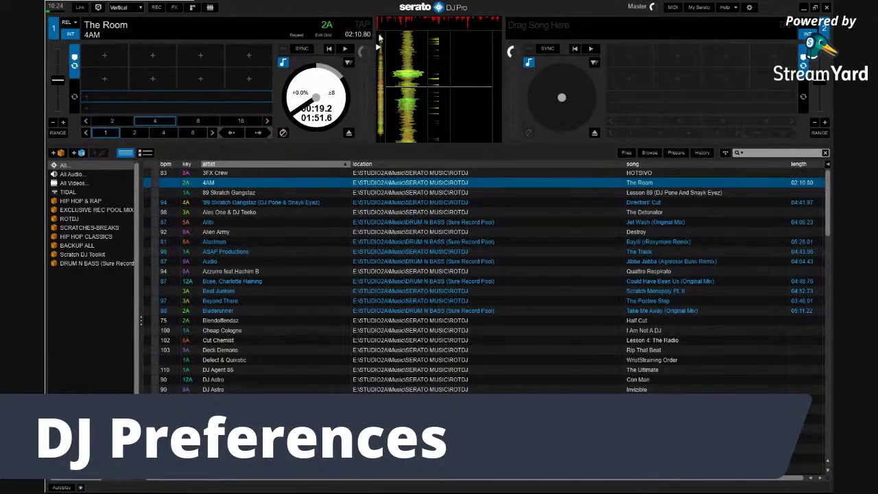
pyautogui.press('space')
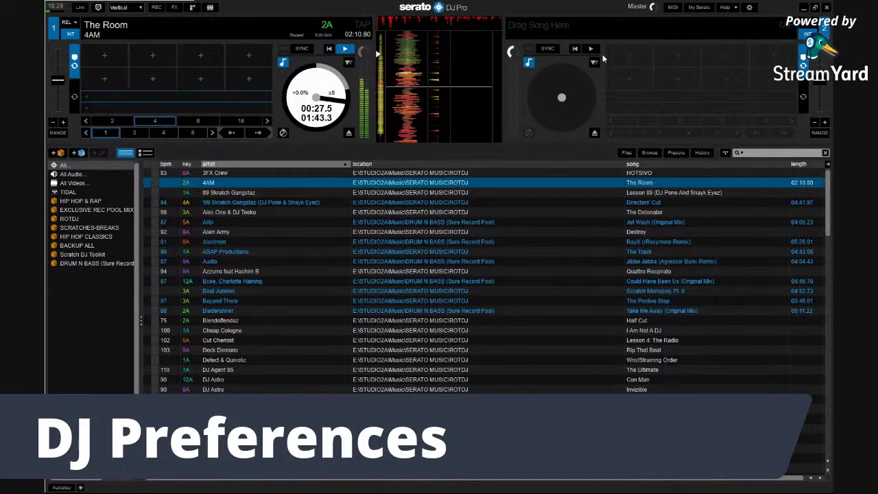
pyautogui.click(749, 8)
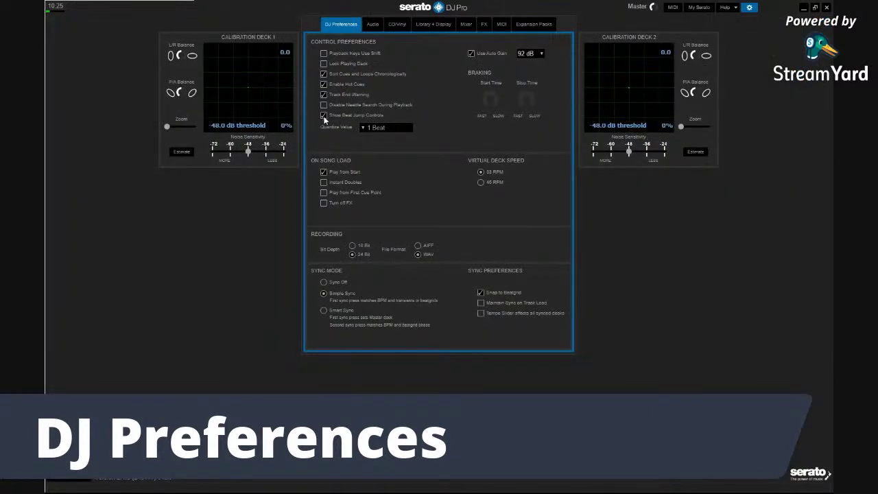
pyautogui.click(750, 8)
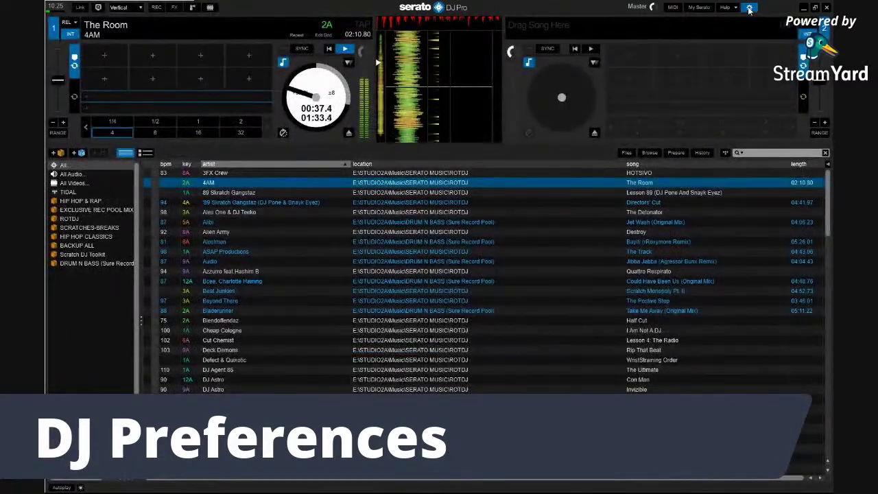
pyautogui.click(749, 8)
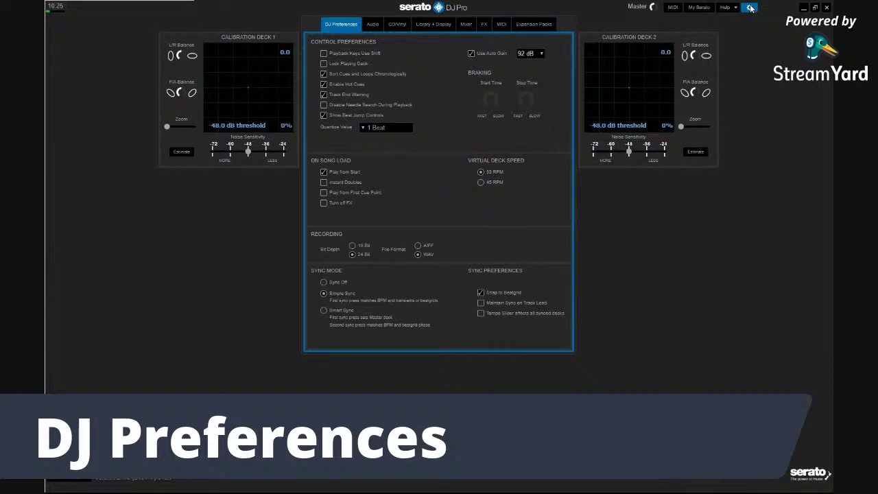
pyautogui.click(750, 8)
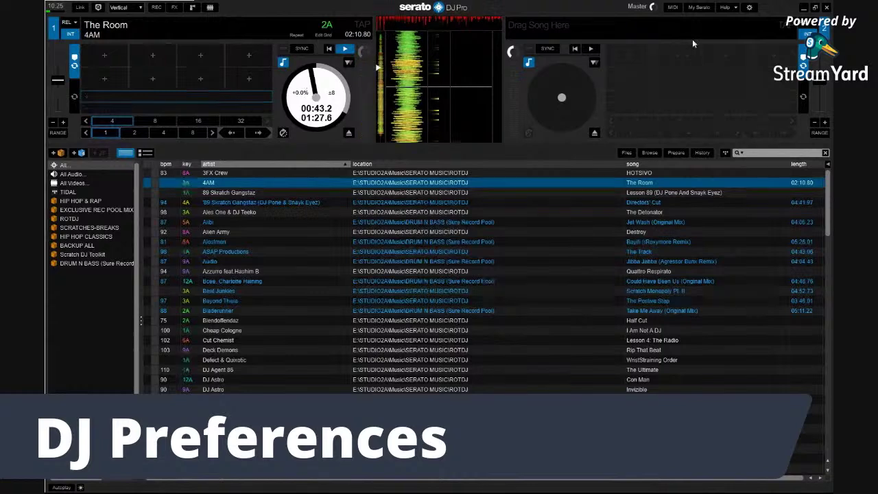
# Untick Show Beat Jump Controls and compare deck 1 with and without them
pyautogui.click(750, 8)
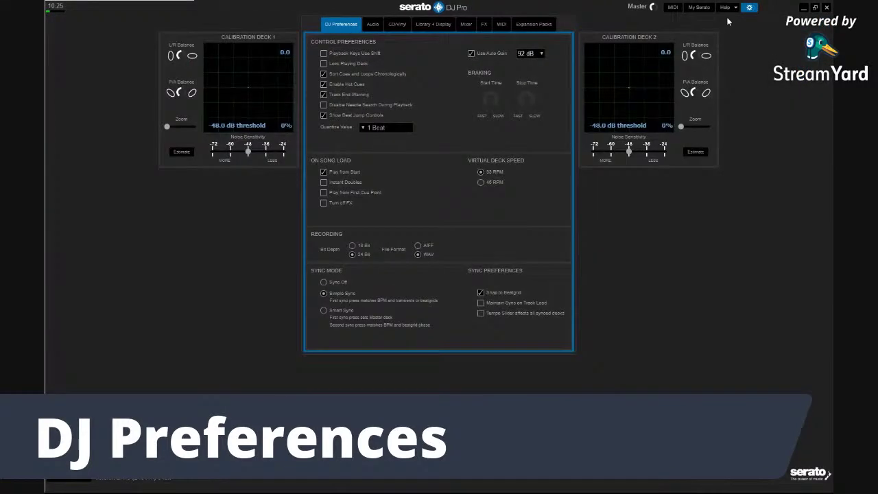
pyautogui.click(324, 116)
pyautogui.click(750, 8)
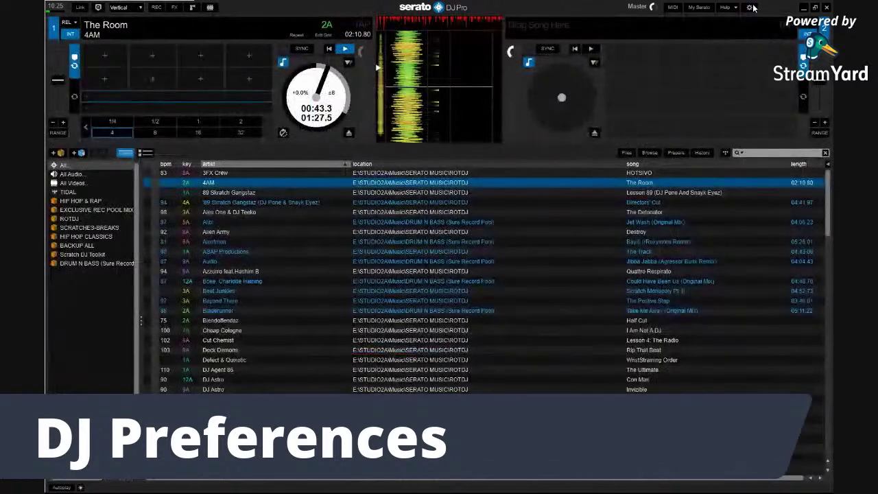
pyautogui.click(749, 8)
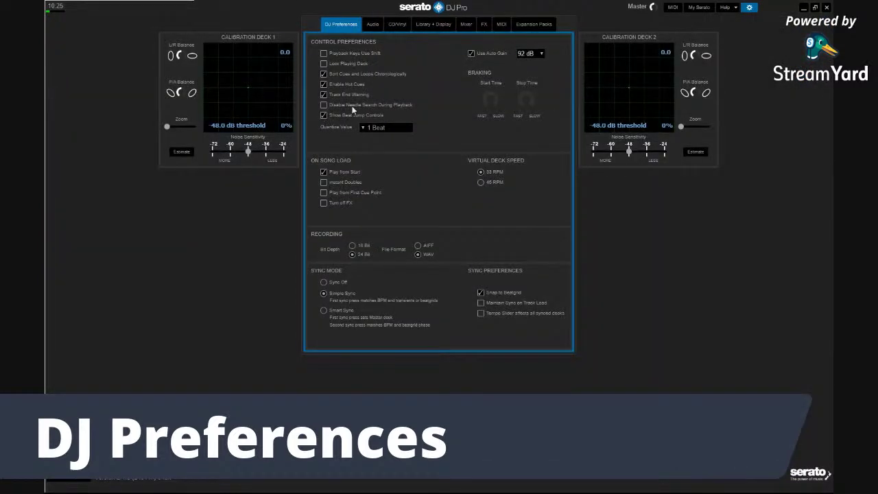
pyautogui.click(749, 8)
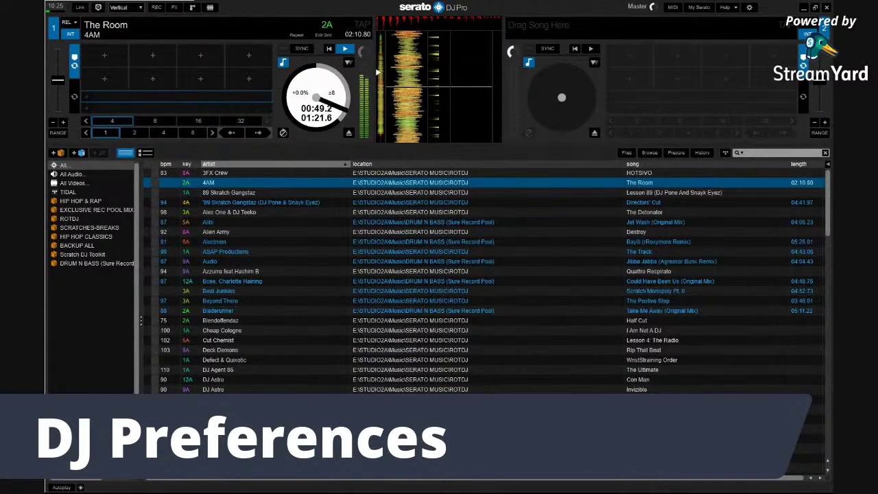
pyautogui.click(733, 8)
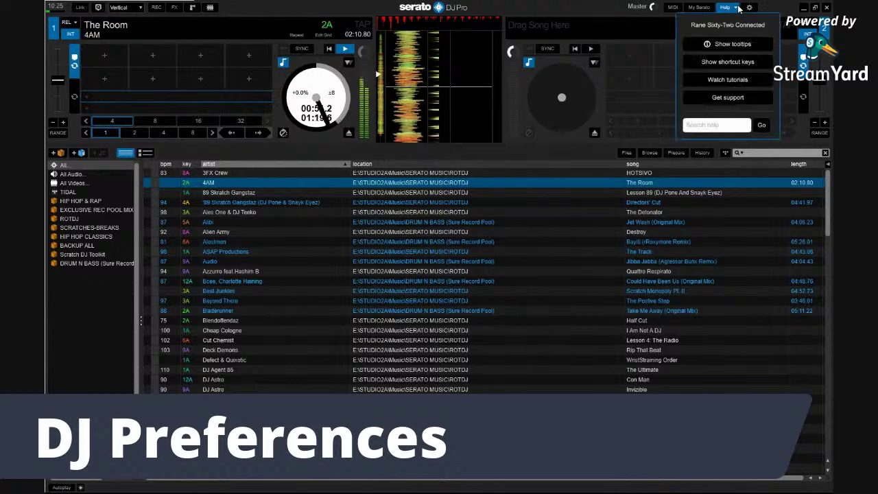
# Turn on help tooltips and try Beat Jump Forward on The Room, blocked by the missing BPM
pyautogui.click(727, 45)
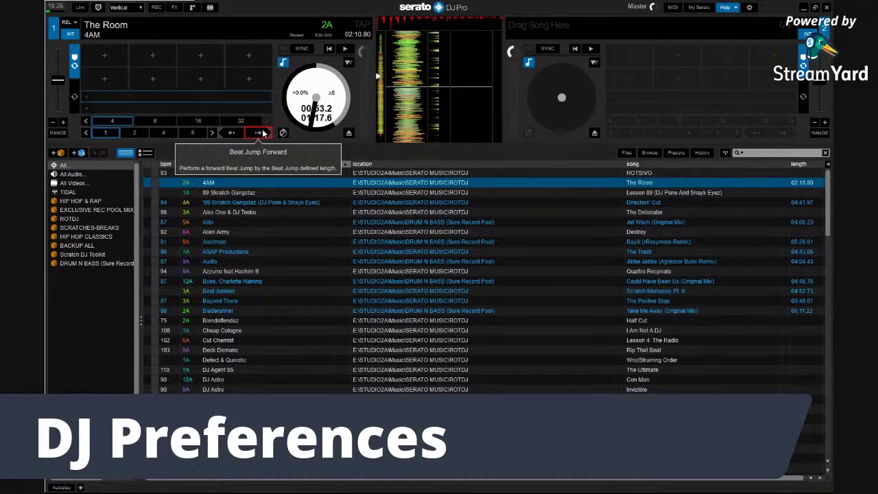
pyautogui.click(257, 133)
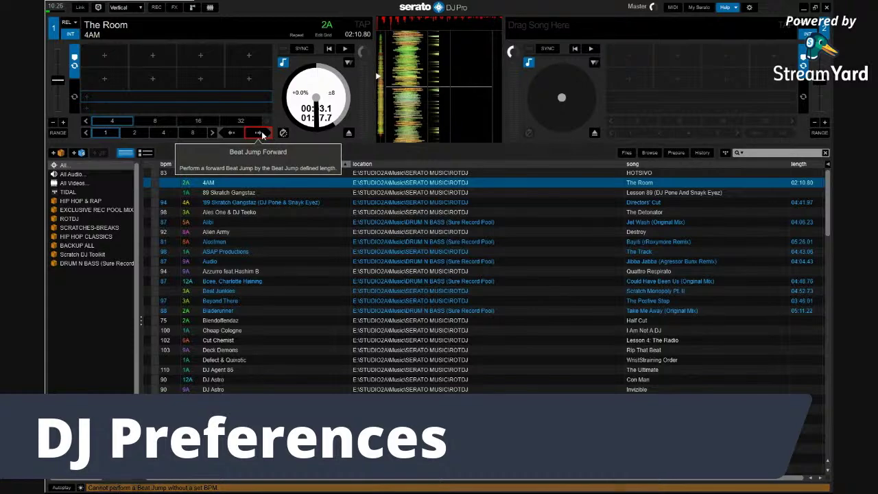
pyautogui.moveTo(270, 175)
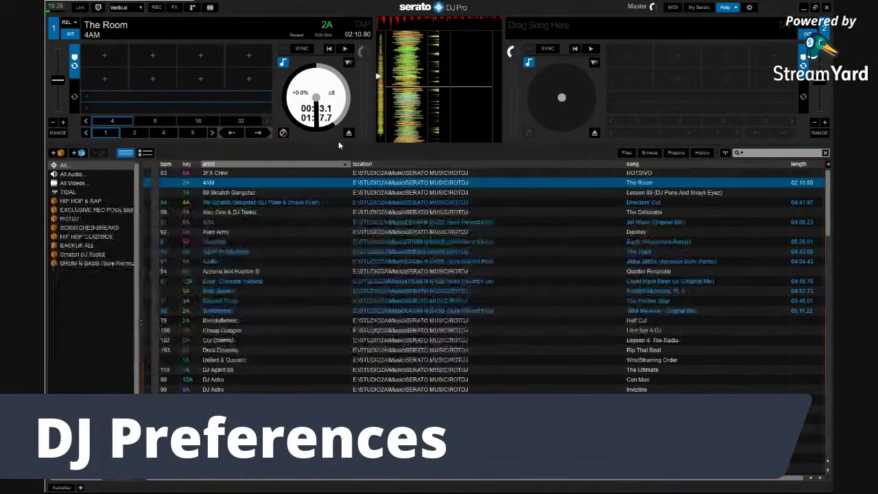
pyautogui.moveTo(213, 79)
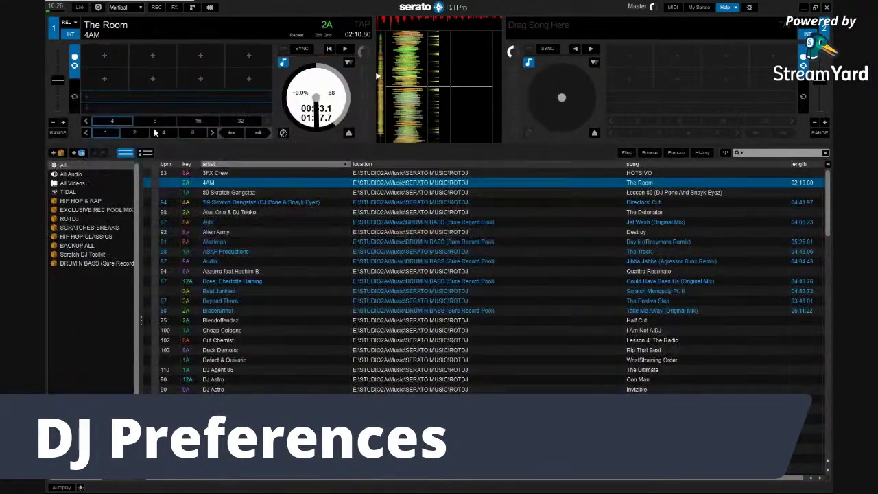
pyautogui.moveTo(175, 262)
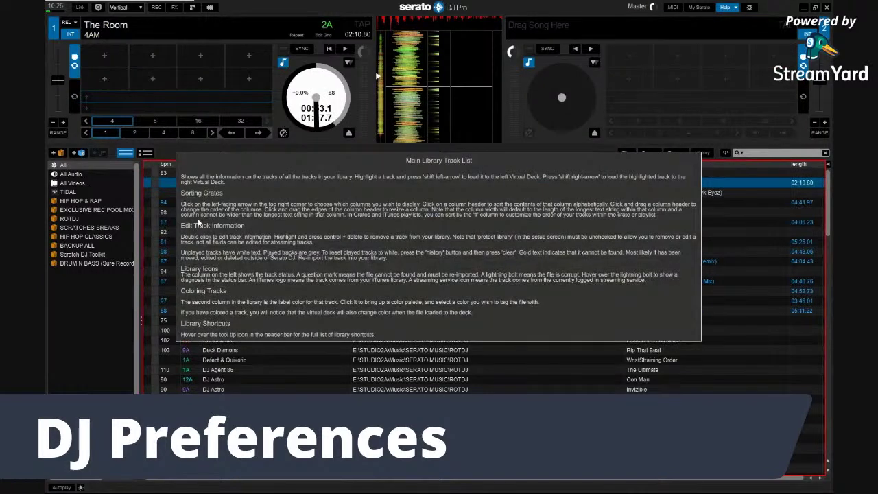
# Load The Detonator (98 BPM, key 3A) onto deck 1 and start playing it
pyautogui.moveTo(167, 213); pyautogui.dragTo(200, 54)
pyautogui.moveTo(480, 73)
pyautogui.press('space')
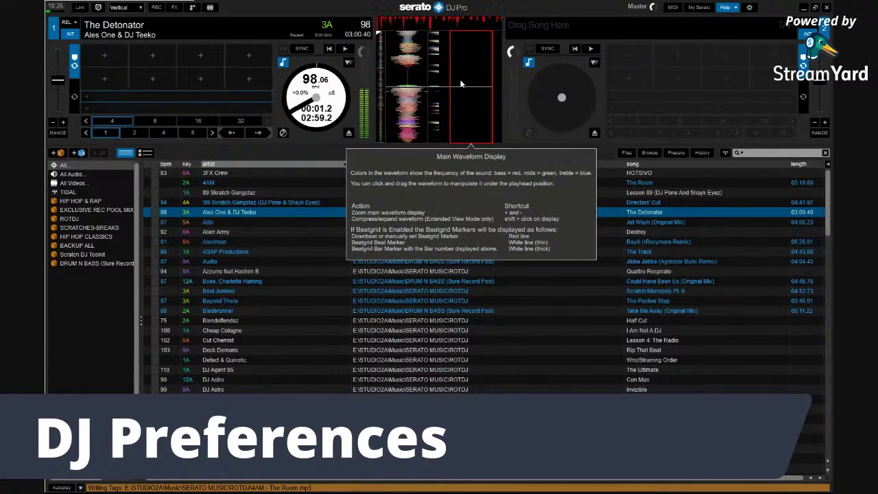
pyautogui.moveTo(447, 88)
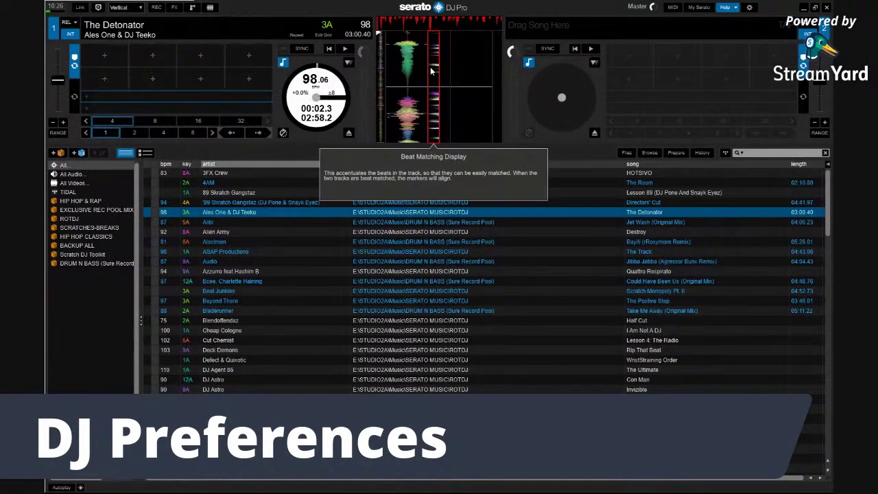
pyautogui.moveTo(398, 100)
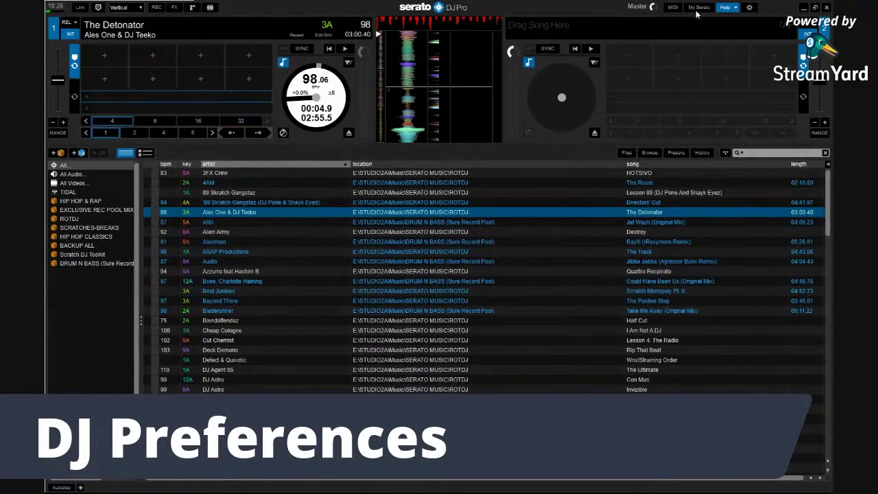
# Turn tooltips off, beat-jump back one beat four times, then stop deck 1
pyautogui.click(737, 7)
pyautogui.click(231, 133)
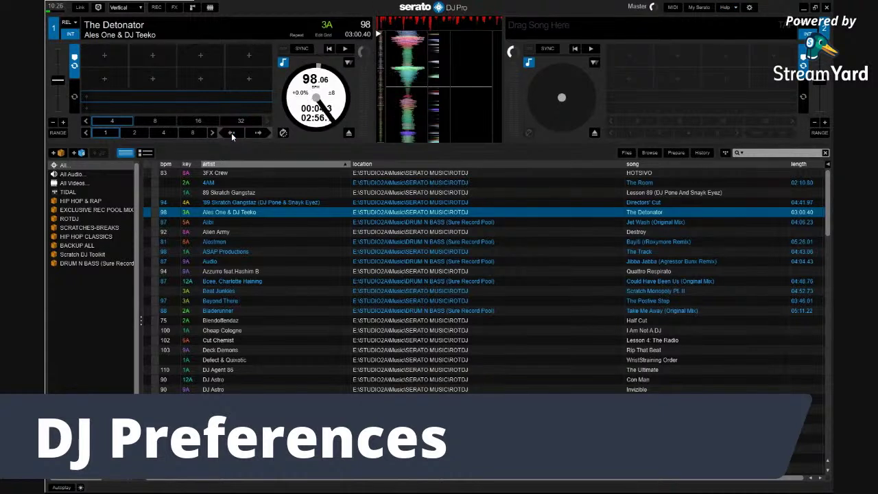
pyautogui.click(231, 132)
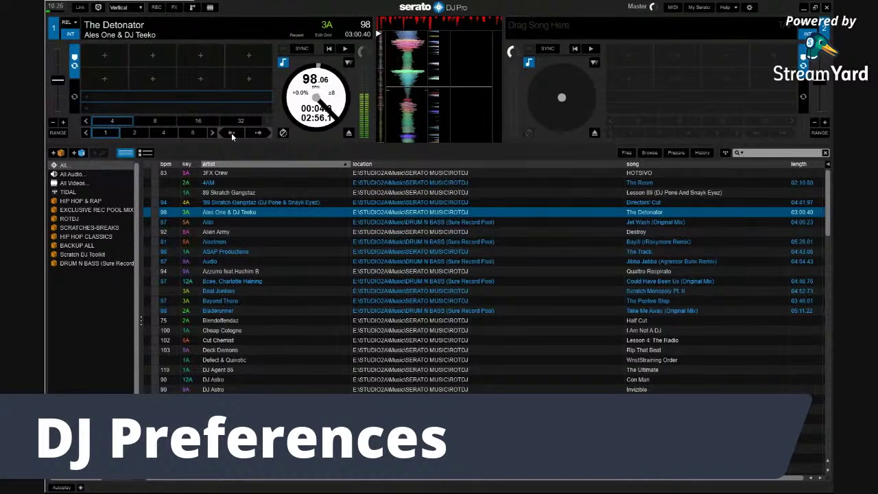
pyautogui.click(231, 132)
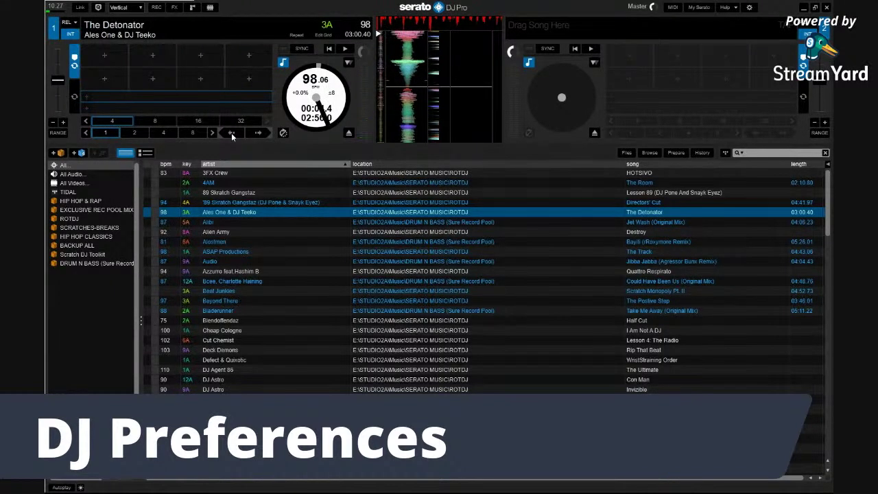
pyautogui.click(231, 132)
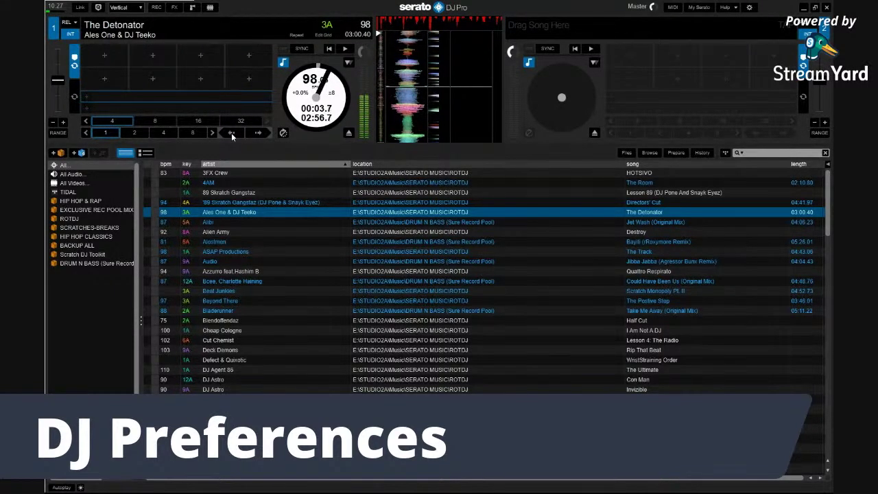
pyautogui.press('w')
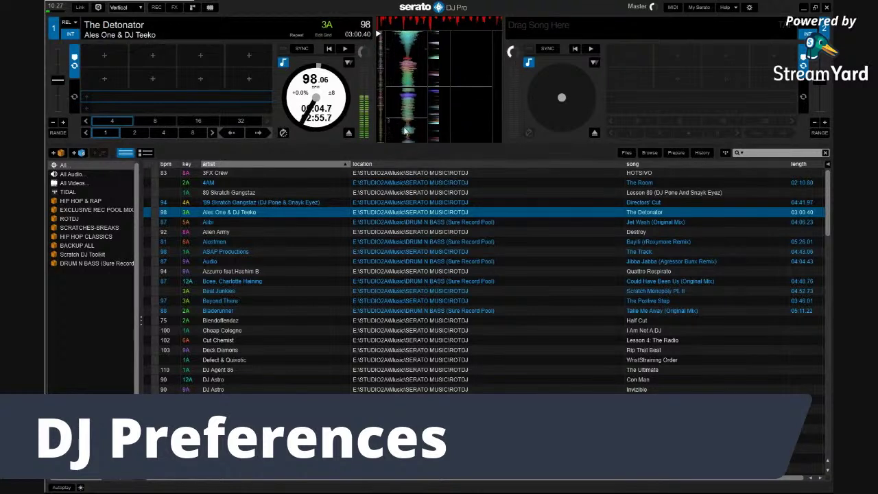
pyautogui.moveTo(409, 97)
pyautogui.mouseDown()
pyautogui.moveTo(411, 89)
pyautogui.moveTo(395, 100)
pyautogui.moveTo(416, 94)
pyautogui.moveTo(408, 100)
pyautogui.mouseUp()
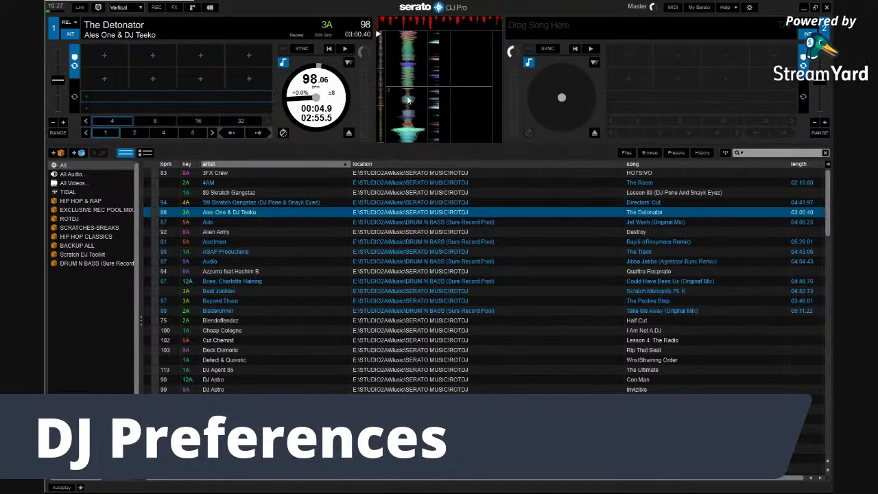
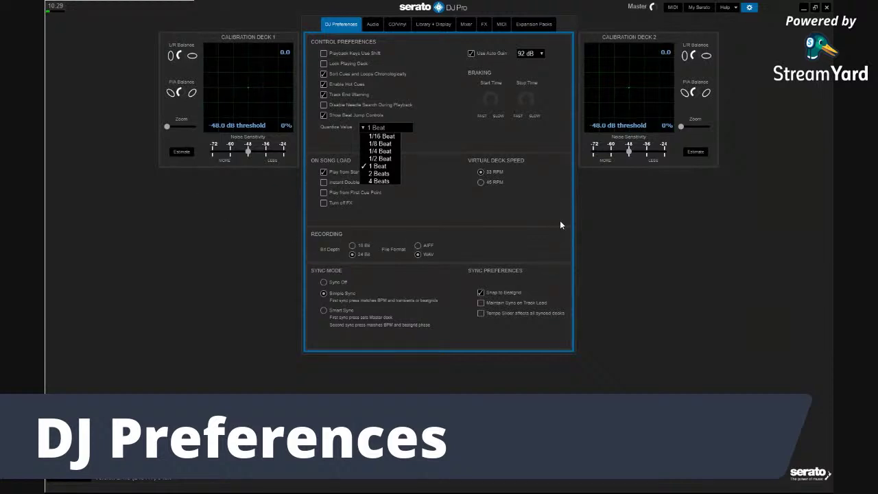
# Close the Quantize Value list, leaving it at 1 Beat, and show the Help options
pyautogui.click(511, 143)
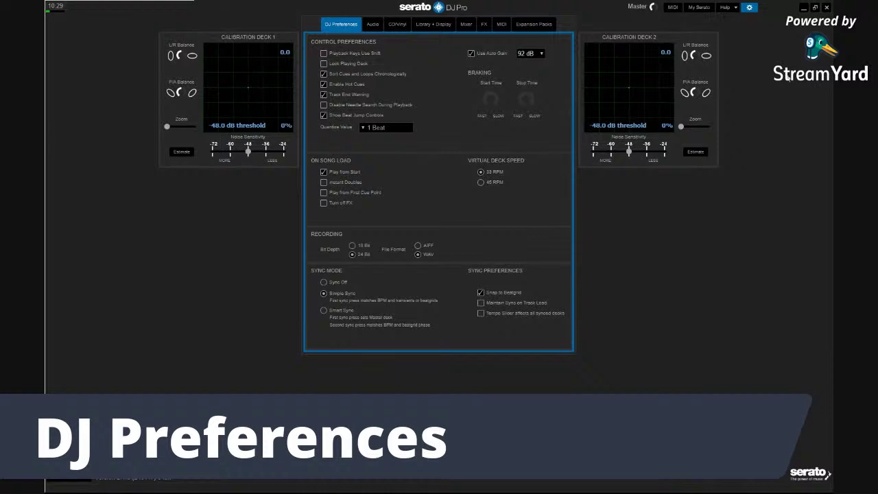
pyautogui.click(738, 7)
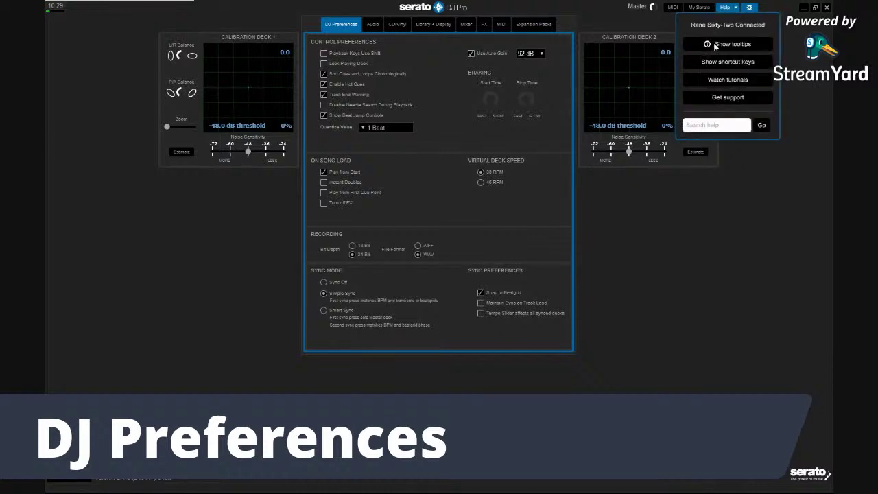
# Enable Show tooltips, then close Setup to return to the decks with The Detonator loaded
pyautogui.click(713, 43)
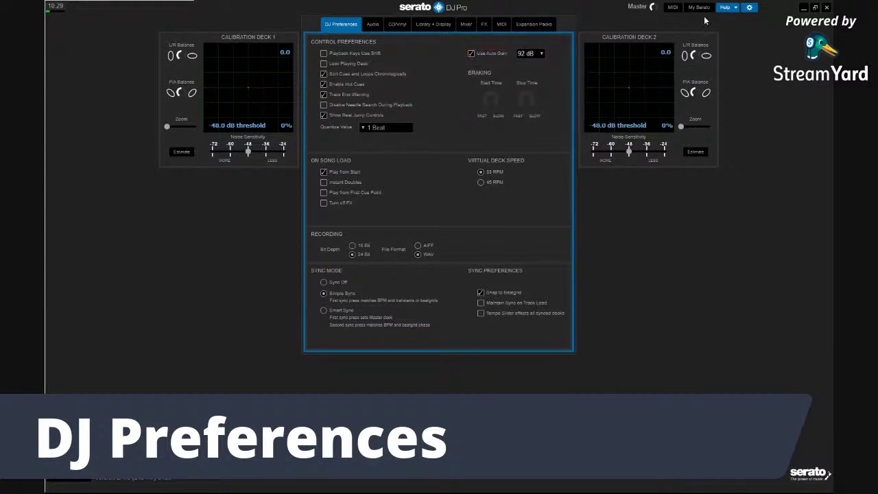
pyautogui.moveTo(538, 56)
pyautogui.click(748, 8)
pyautogui.moveTo(409, 20)
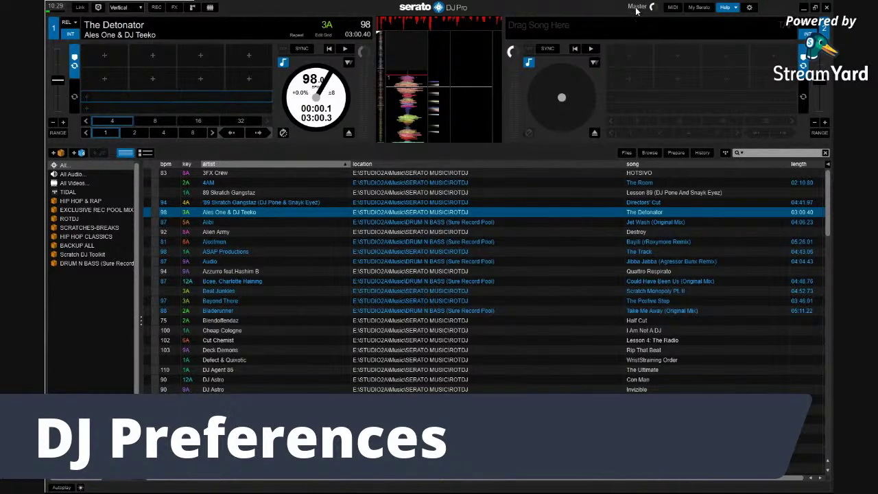
pyautogui.moveTo(598, 32)
pyautogui.moveTo(435, 98)
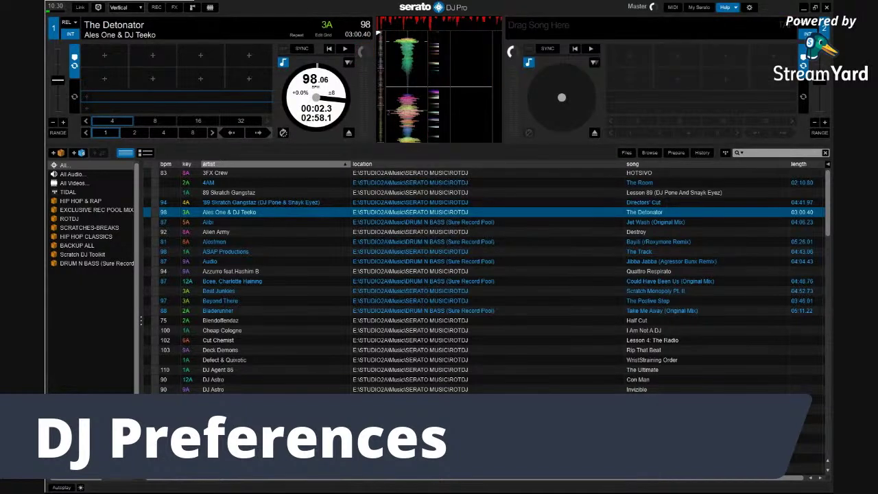
# Reopen DJ Preferences and show the Use Auto Gain reference levels, 89 dB to 98 dB
pyautogui.click(747, 8)
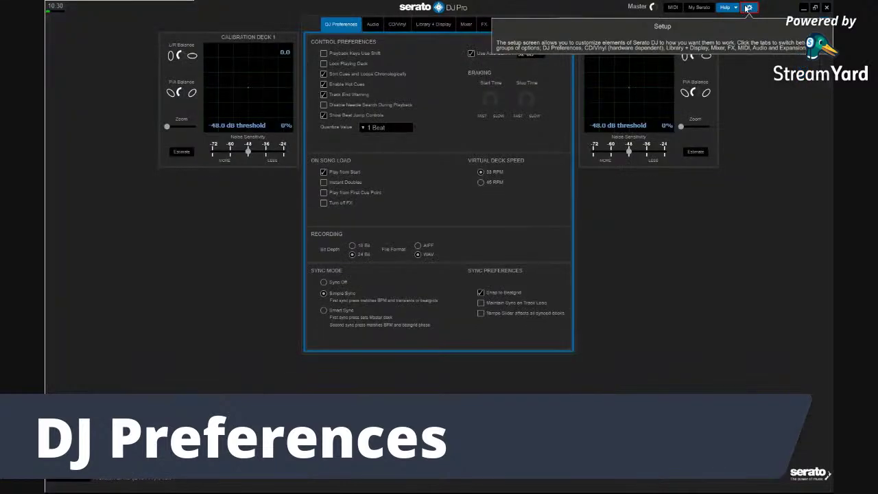
pyautogui.moveTo(486, 55)
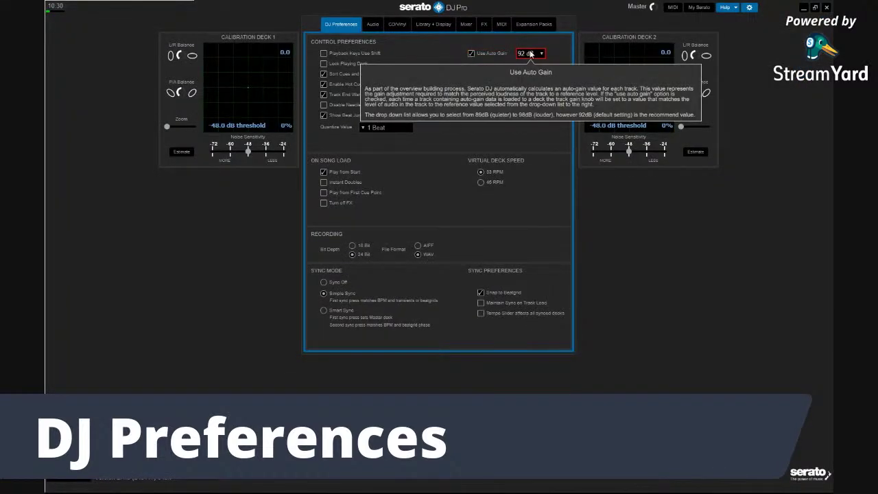
pyautogui.moveTo(530, 52)
pyautogui.click(542, 54)
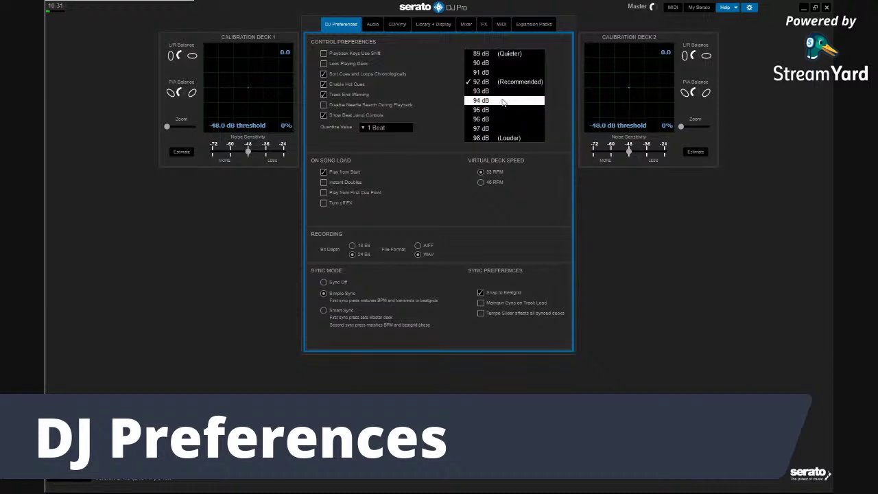
# Close the auto-gain level list without change, keeping 92 dB (Recommended)
pyautogui.click(443, 99)
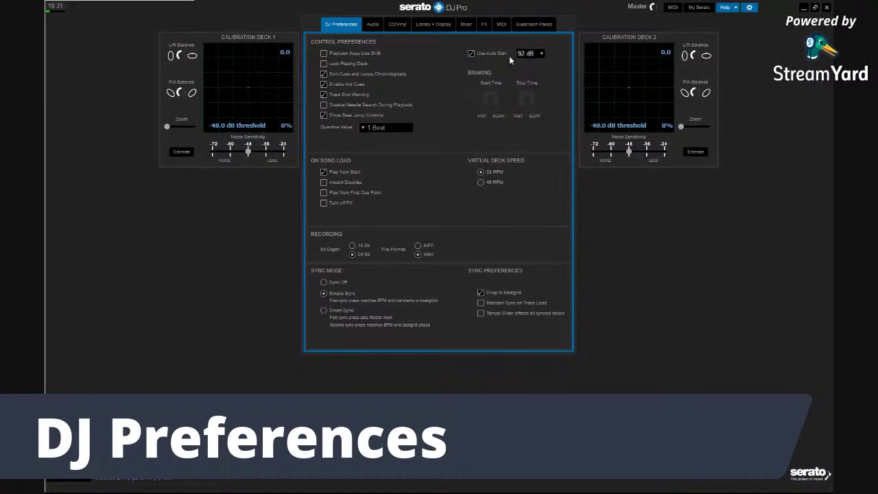
pyautogui.moveTo(531, 53)
pyautogui.moveTo(488, 98)
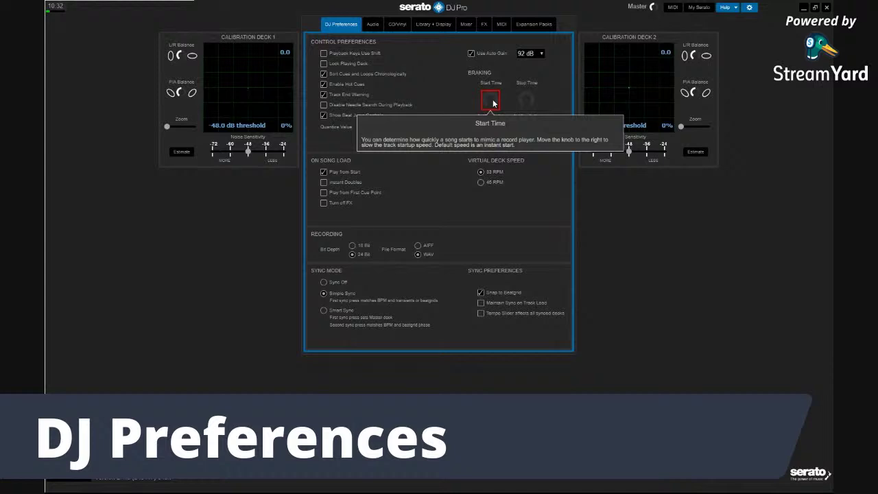
pyautogui.moveTo(487, 99); pyautogui.dragTo(476, 121)
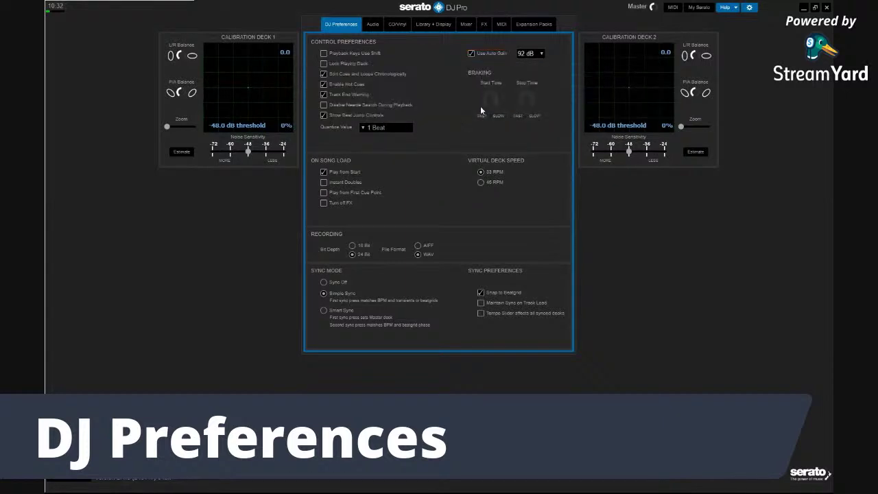
pyautogui.moveTo(487, 102); pyautogui.dragTo(511, 100)
pyautogui.moveTo(491, 102)
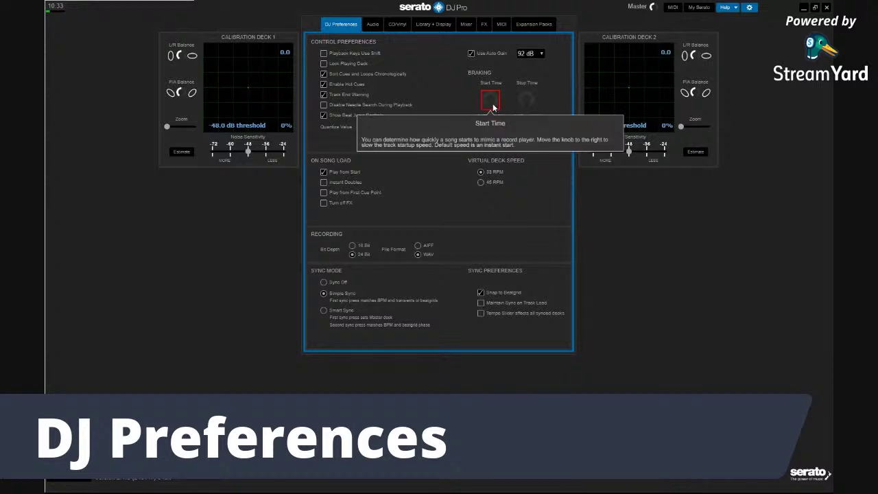
pyautogui.moveTo(527, 101)
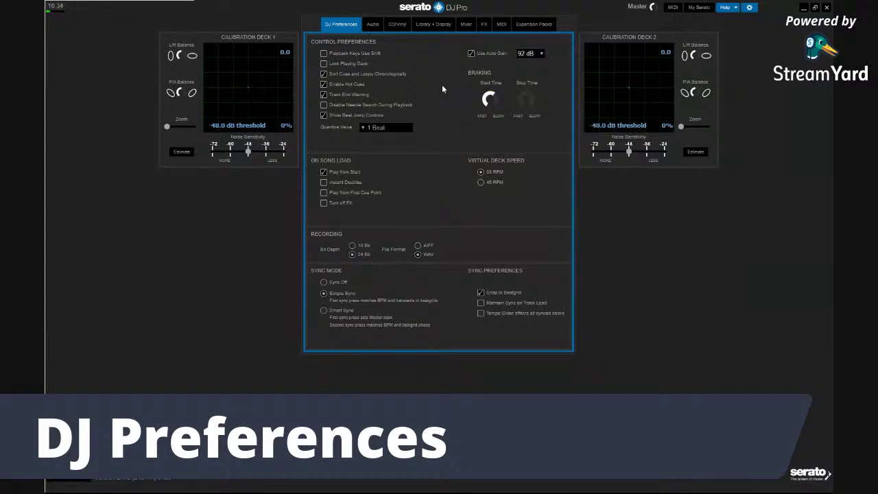
pyautogui.moveTo(485, 172)
pyautogui.moveTo(334, 183)
pyautogui.click(323, 193)
pyautogui.click(323, 182)
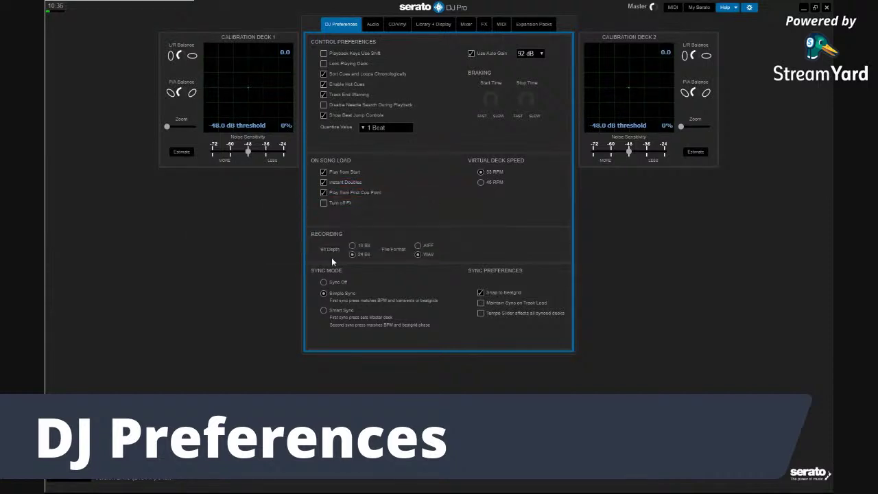
pyautogui.click(325, 193)
pyautogui.click(324, 182)
pyautogui.moveTo(332, 184)
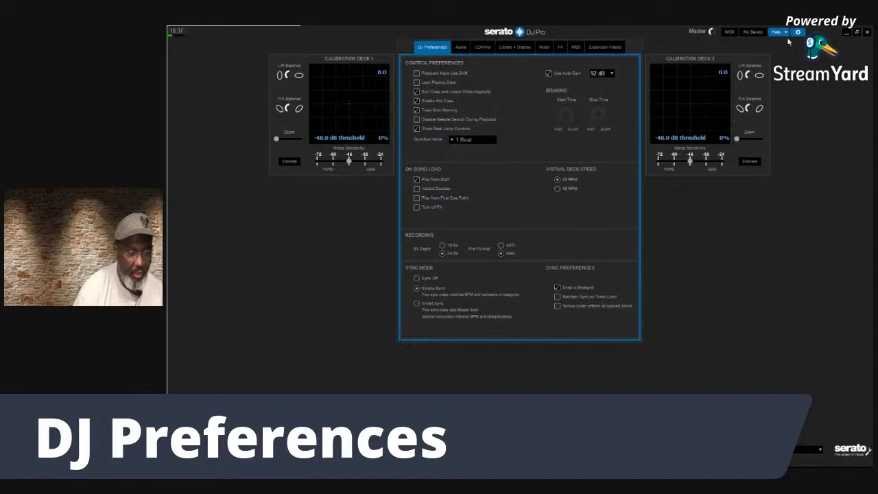
pyautogui.click(779, 32)
# Switch on Show tooltips from the top-bar Help dropdown so preferences display explanations
pyautogui.click(781, 32)
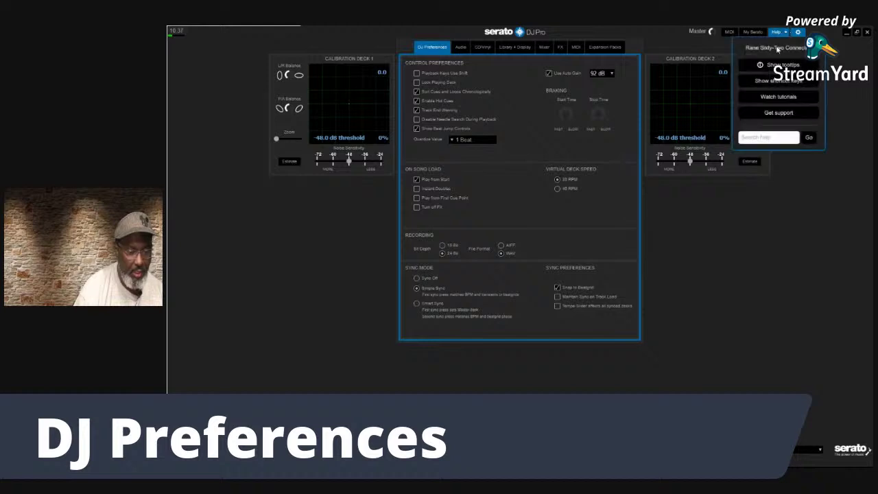
pyautogui.click(779, 64)
pyautogui.moveTo(437, 200)
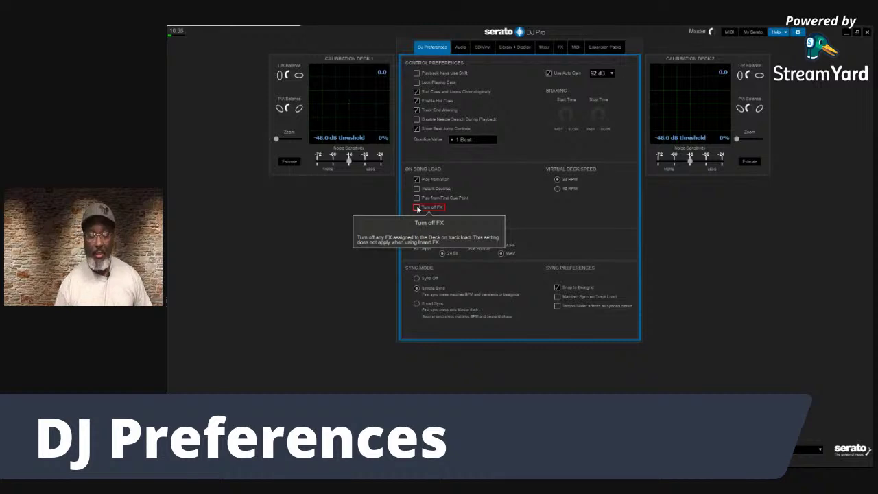
# Tick Turn off FX under On Song Load in DJ Preferences
pyautogui.click(417, 207)
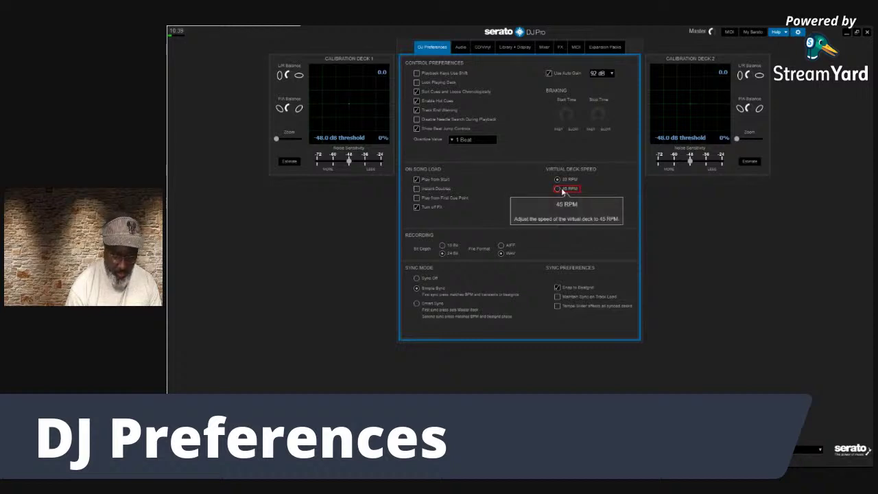
# Set the virtual deck speed to 45 RPM and enable Show tooltips from Help
pyautogui.click(558, 189)
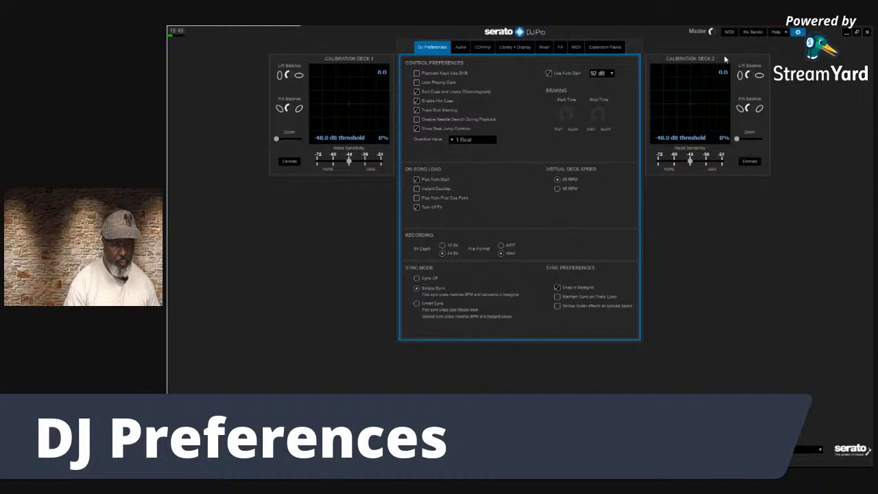
pyautogui.click(782, 32)
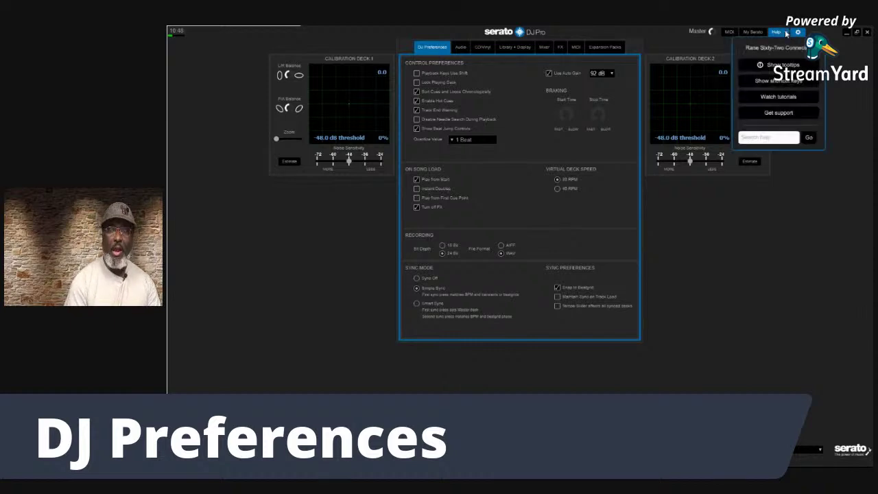
pyautogui.click(782, 32)
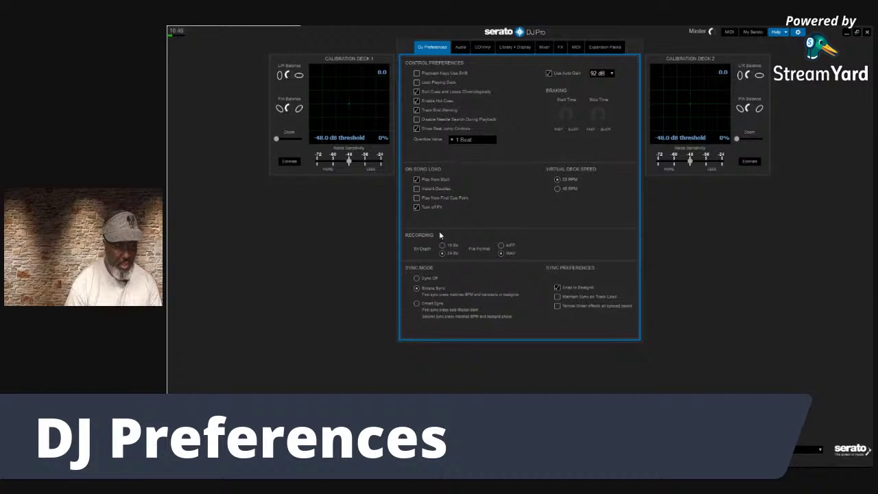
pyautogui.moveTo(500, 255)
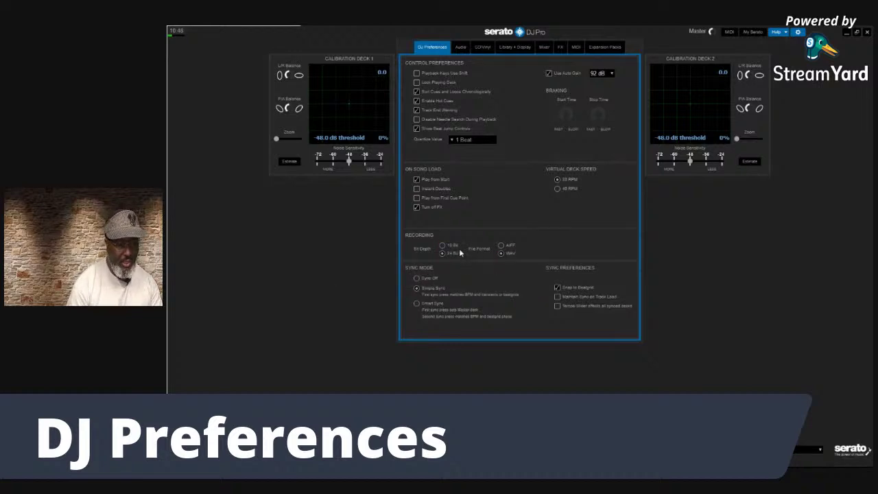
pyautogui.moveTo(459, 248)
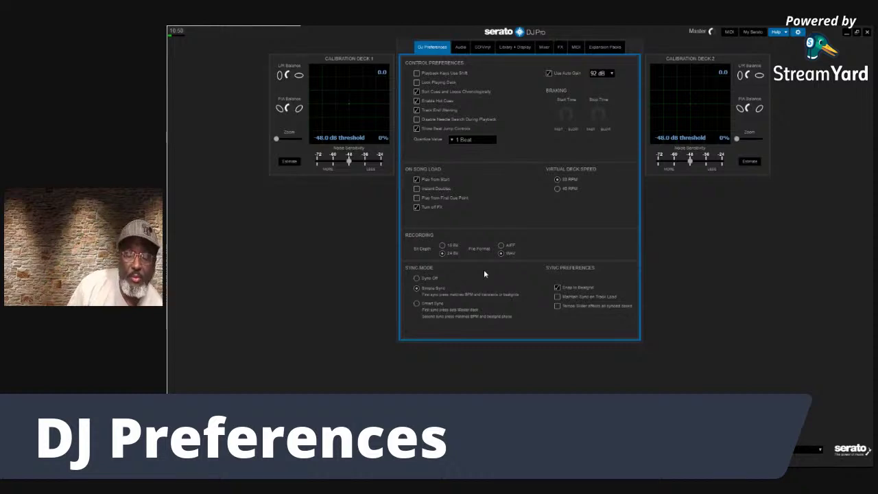
pyautogui.moveTo(436, 279)
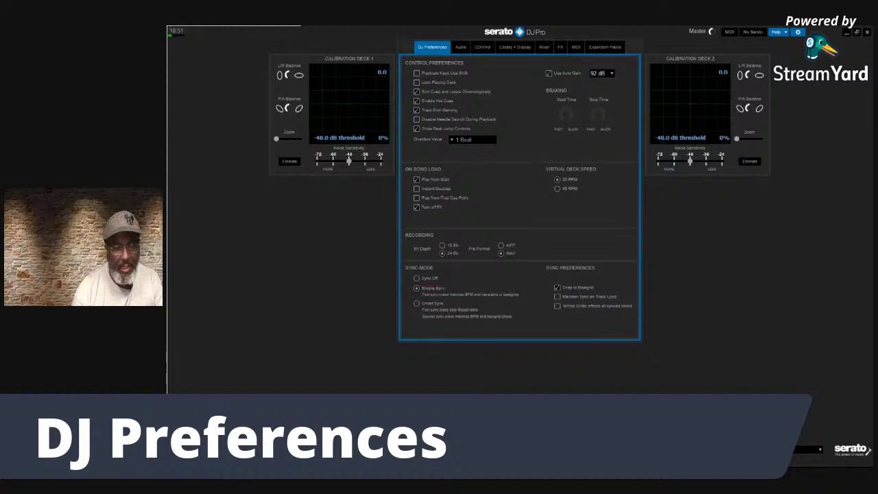
# Toggle the window between restored and maximized, ending maximized, and bring up Simple Sync's help
pyautogui.click(856, 32)
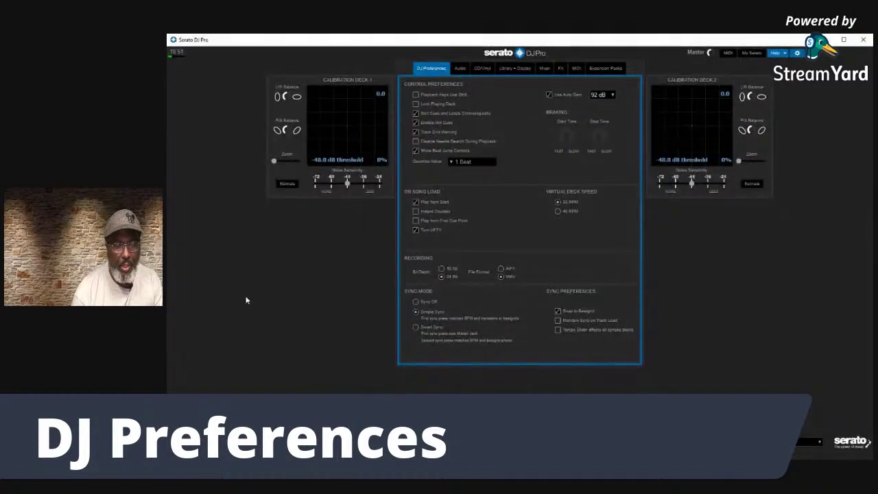
pyautogui.doubleClick(514, 40)
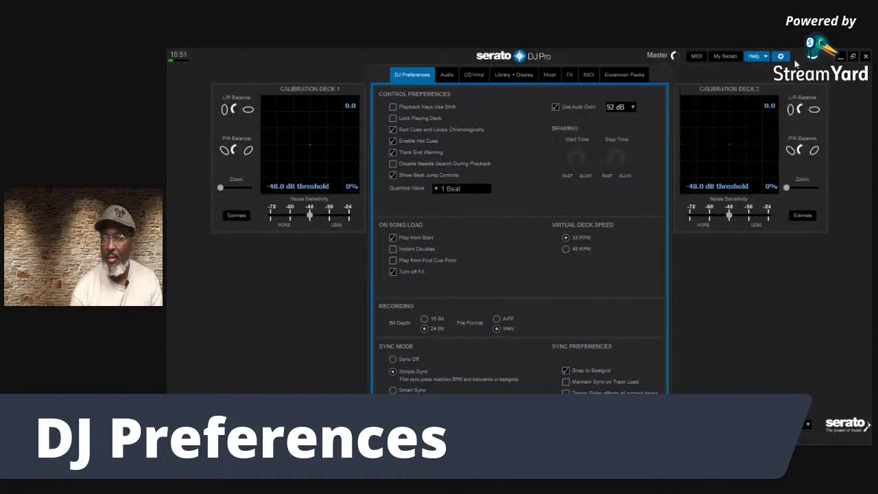
pyautogui.click(853, 56)
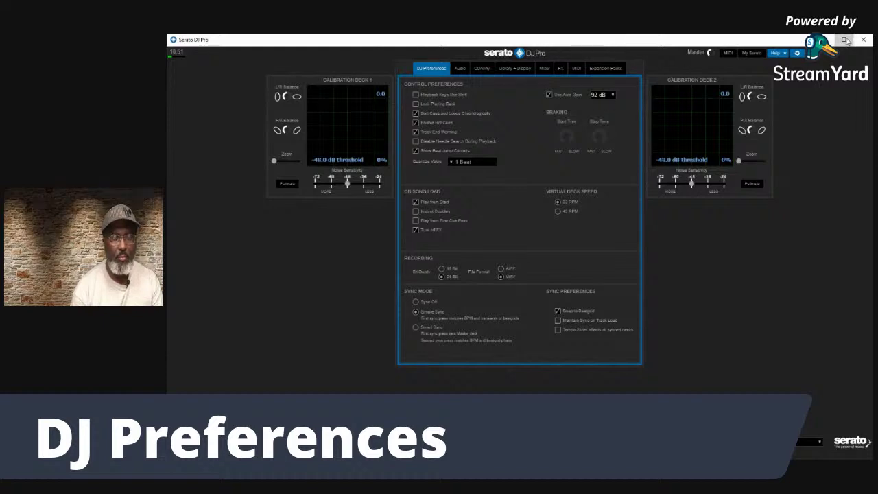
pyautogui.click(844, 39)
pyautogui.moveTo(402, 374)
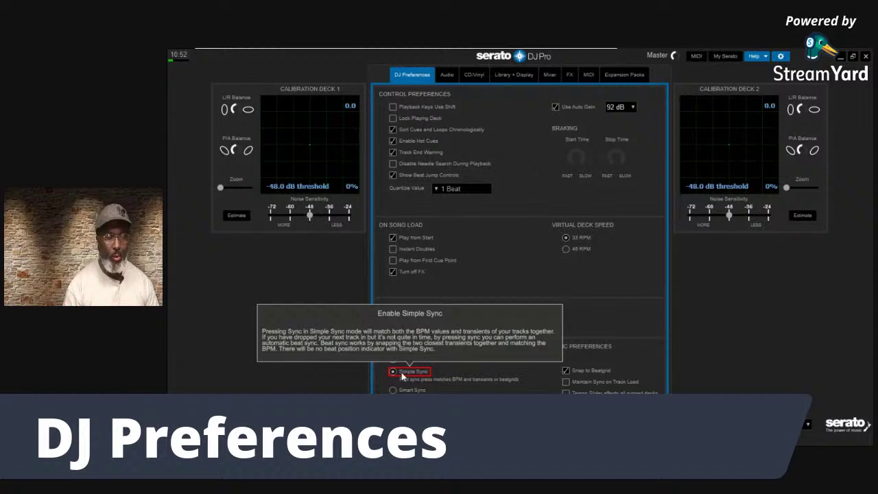
pyautogui.moveTo(412, 390)
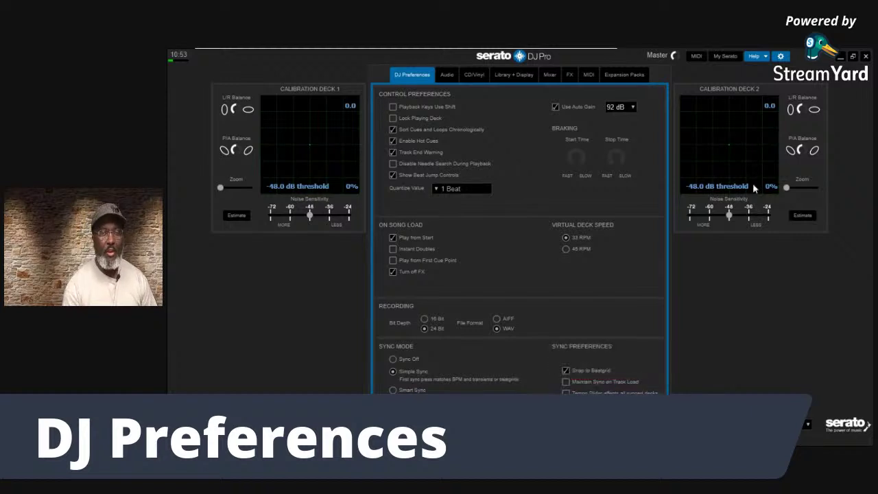
# Turn Help mode off so preference options stop showing explanations
pyautogui.click(764, 56)
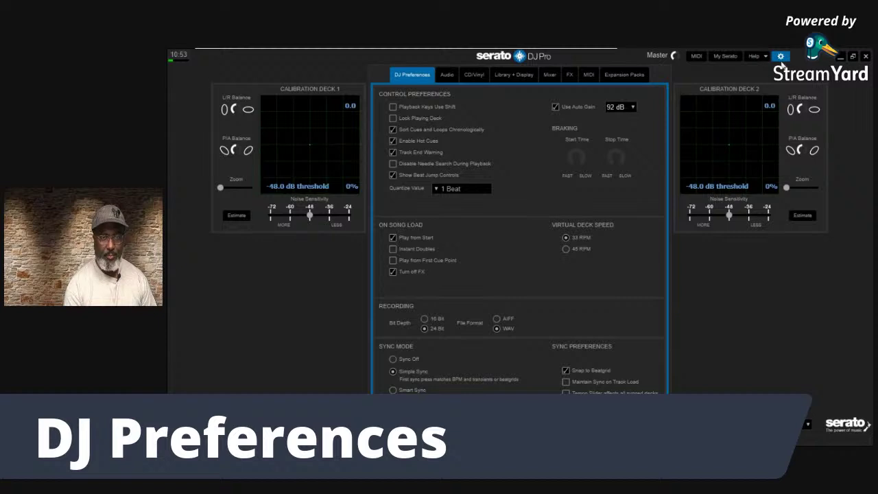
# Close Setup, open Edit Grid for The Detonator on deck 1, then reopen DJ Preferences
pyautogui.click(780, 56)
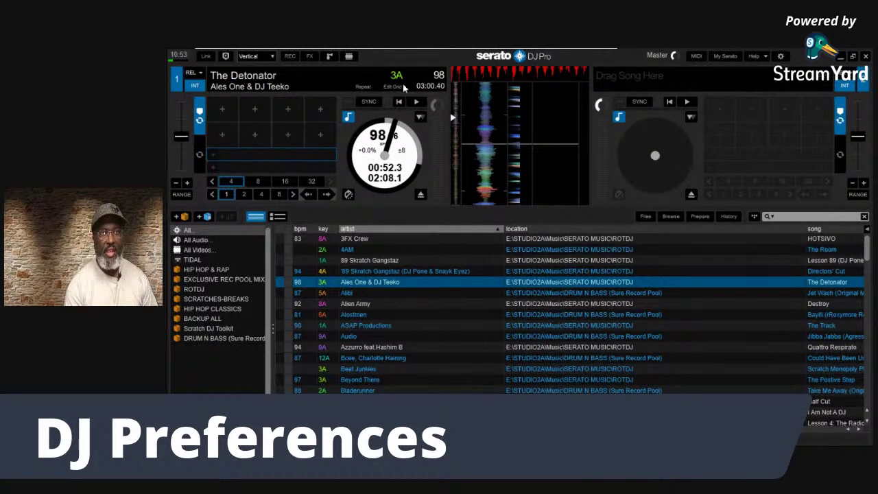
pyautogui.click(395, 87)
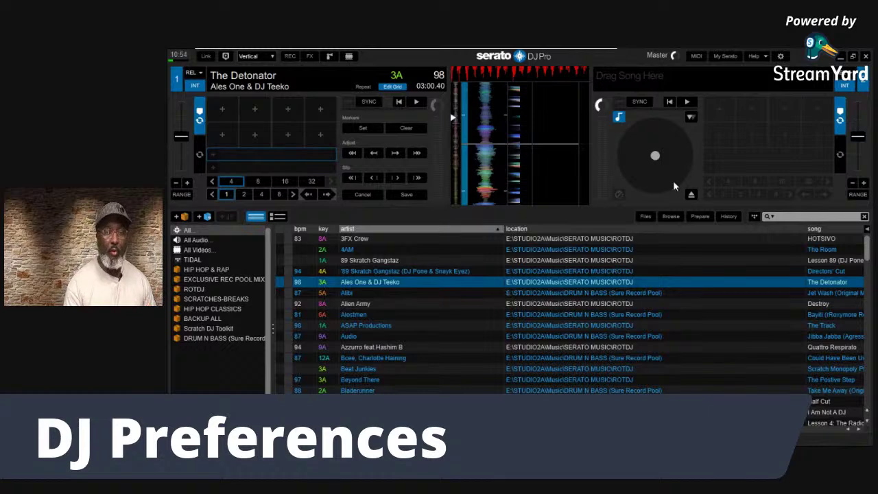
pyautogui.click(780, 56)
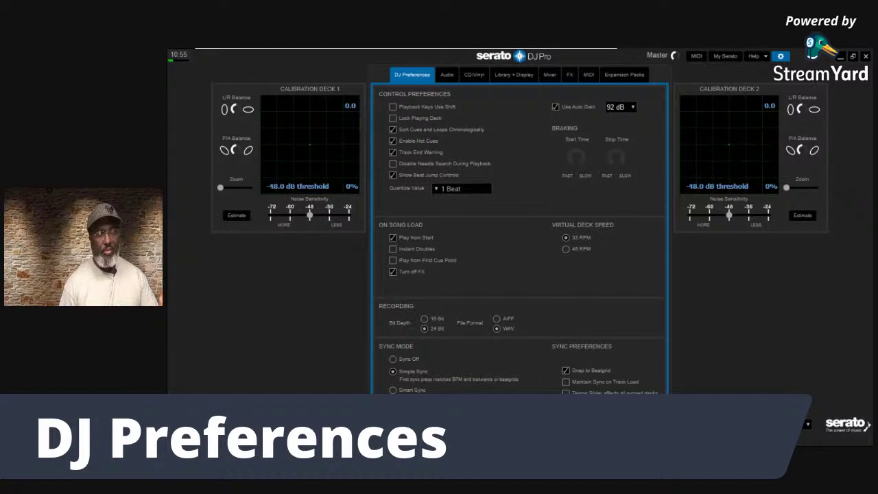
# Exit beat-grid editing, then set the DJ Preferences sync mode to Sync Off
pyautogui.click(781, 57)
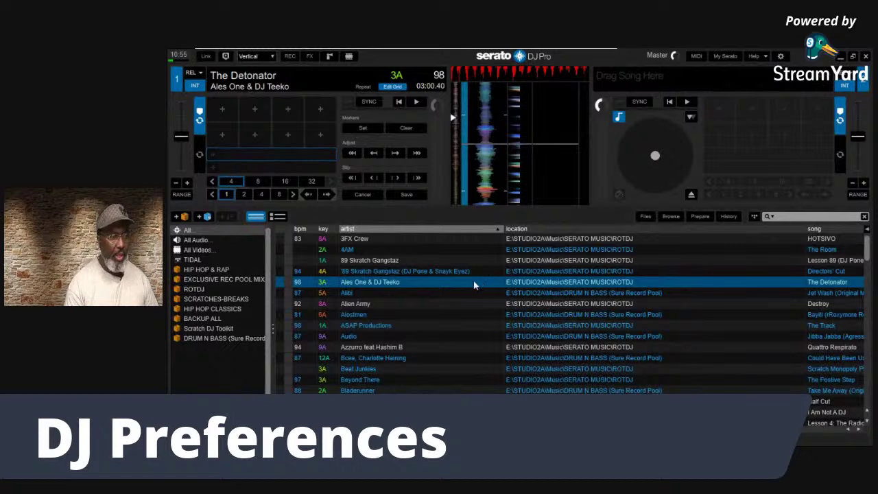
pyautogui.click(395, 88)
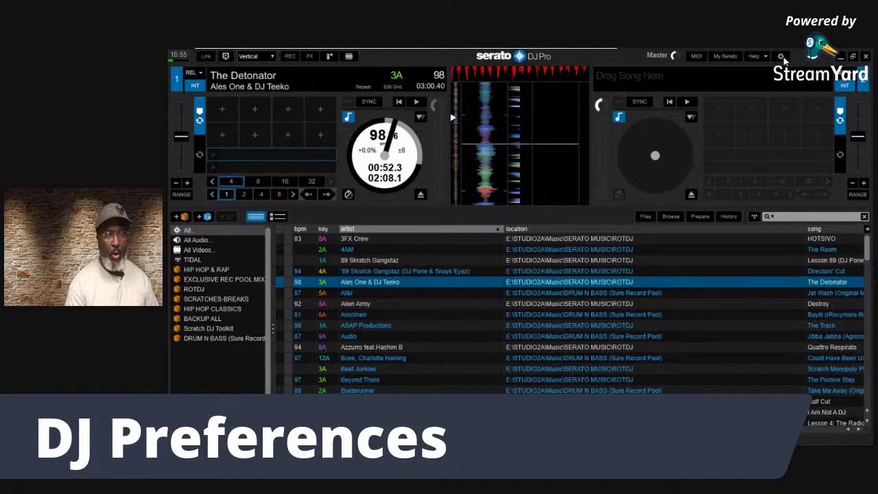
pyautogui.click(782, 57)
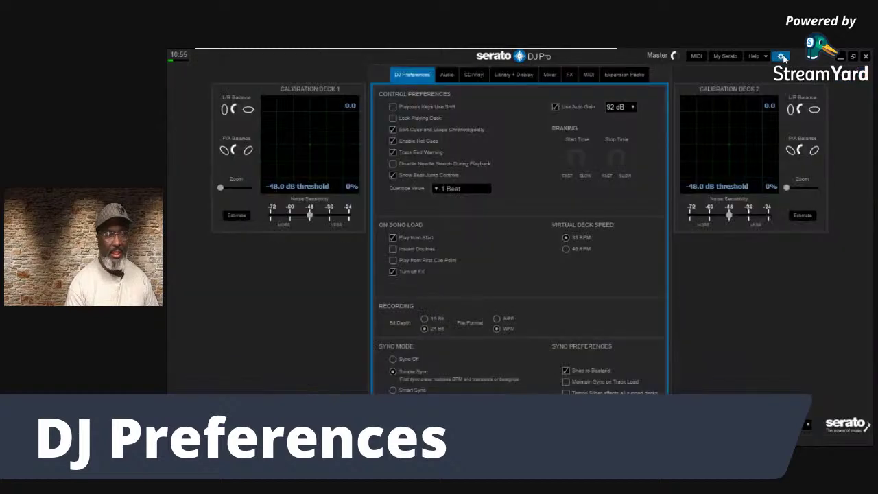
pyautogui.click(392, 359)
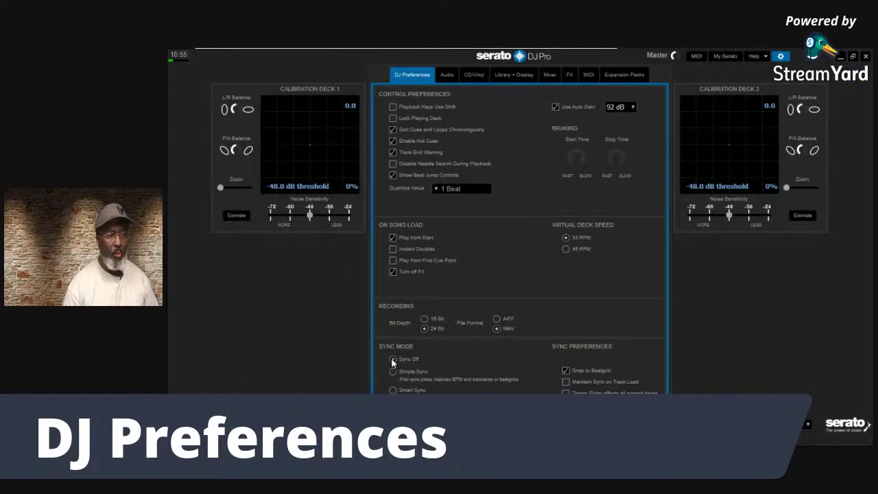
pyautogui.click(781, 56)
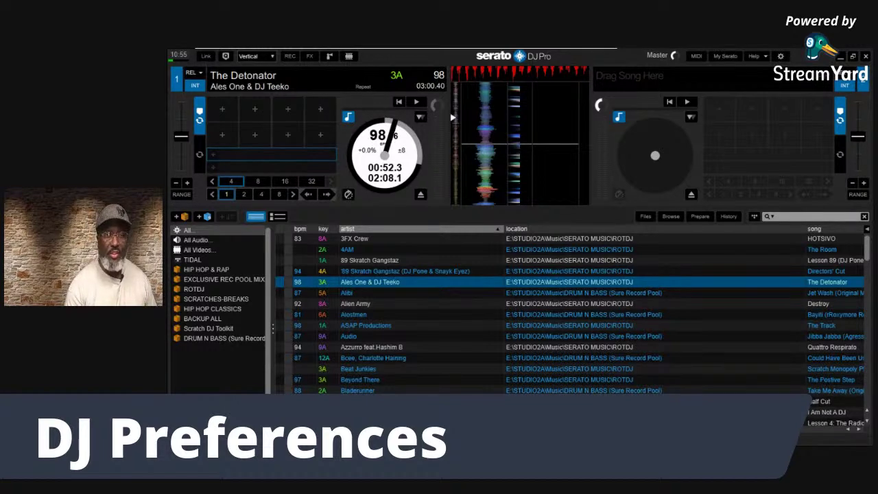
# Switch the sync mode back to Simple Sync and return to the decks
pyautogui.click(781, 56)
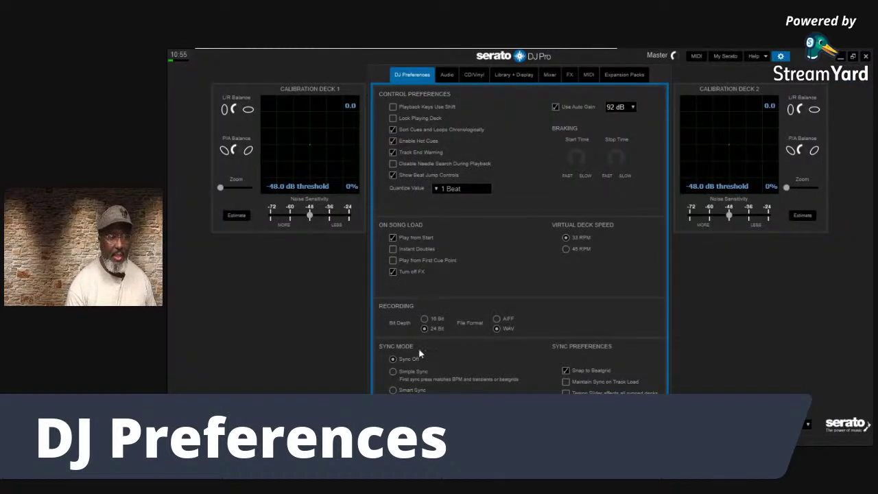
pyautogui.click(393, 373)
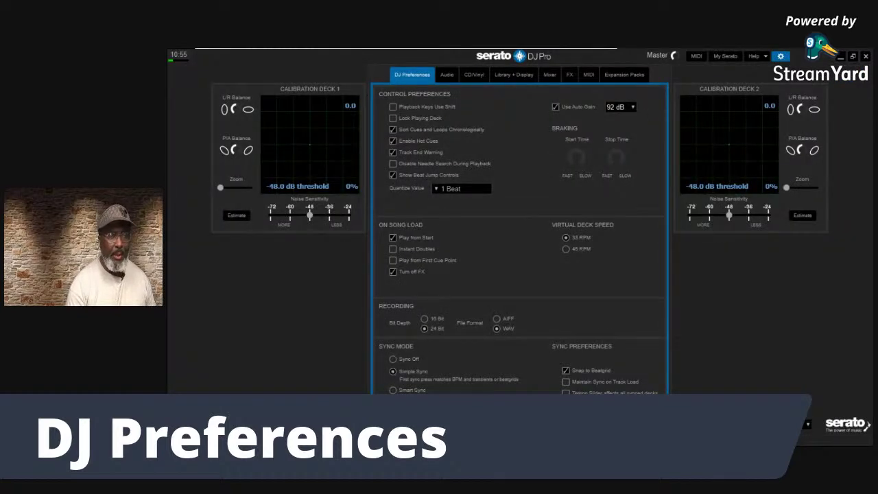
pyautogui.click(781, 57)
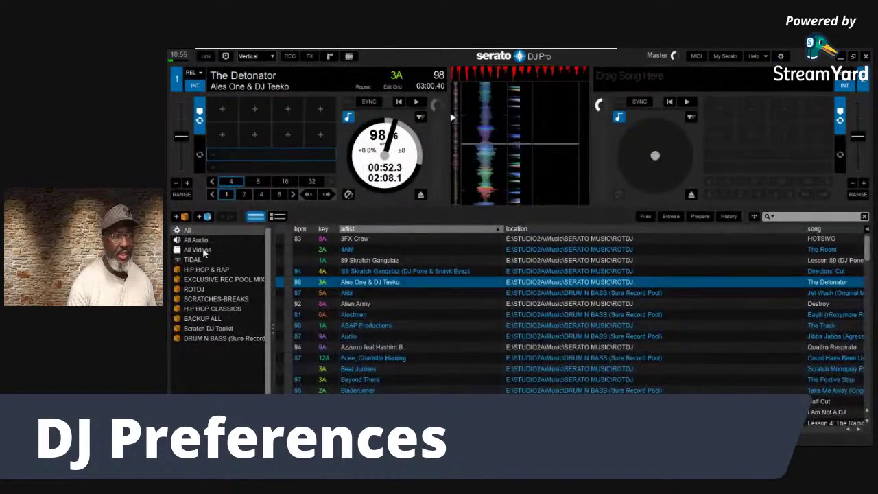
# Open the SP-6 sample player synced to deck 1, scrub deck 1, and reopen DJ Preferences
pyautogui.click(328, 57)
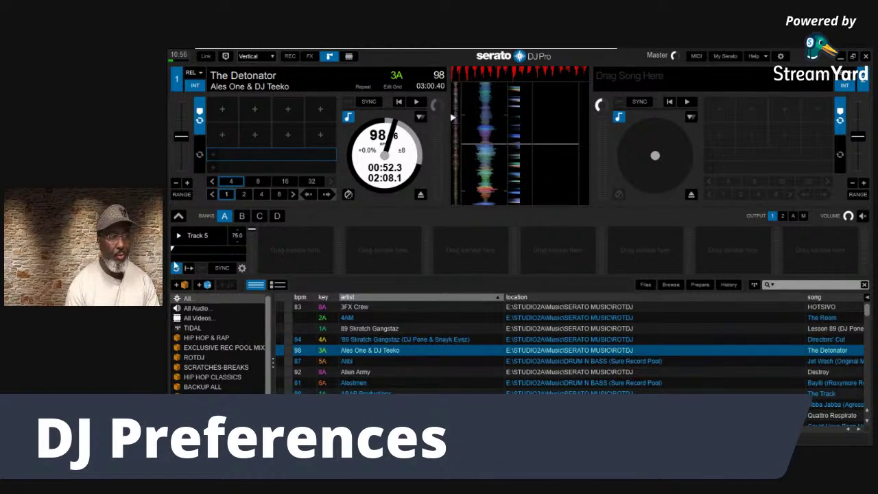
pyautogui.click(218, 268)
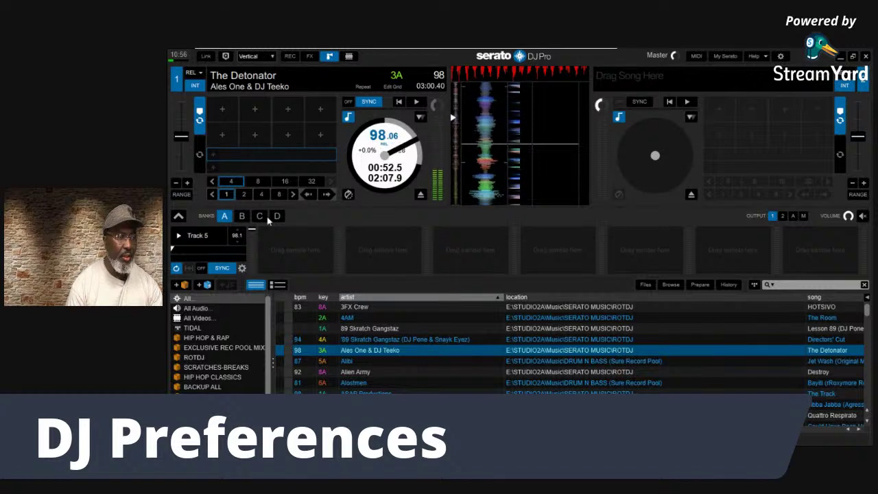
pyautogui.moveTo(371, 123); pyautogui.dragTo(394, 143)
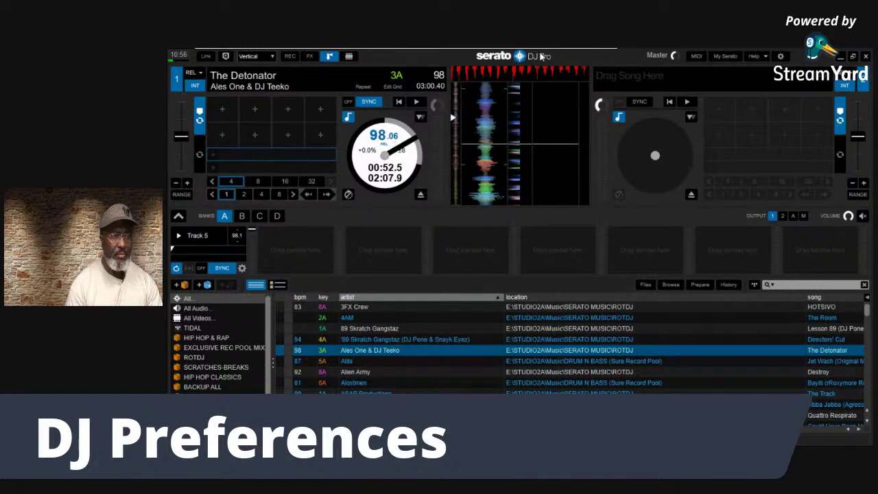
pyautogui.click(780, 57)
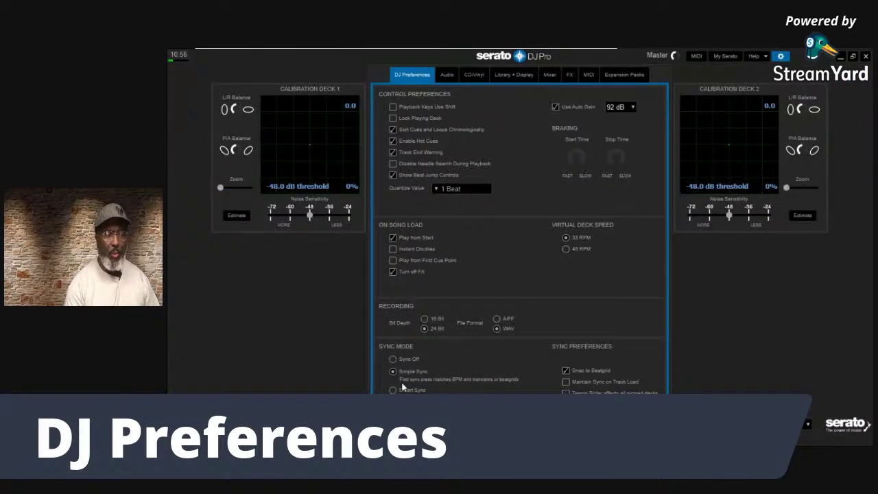
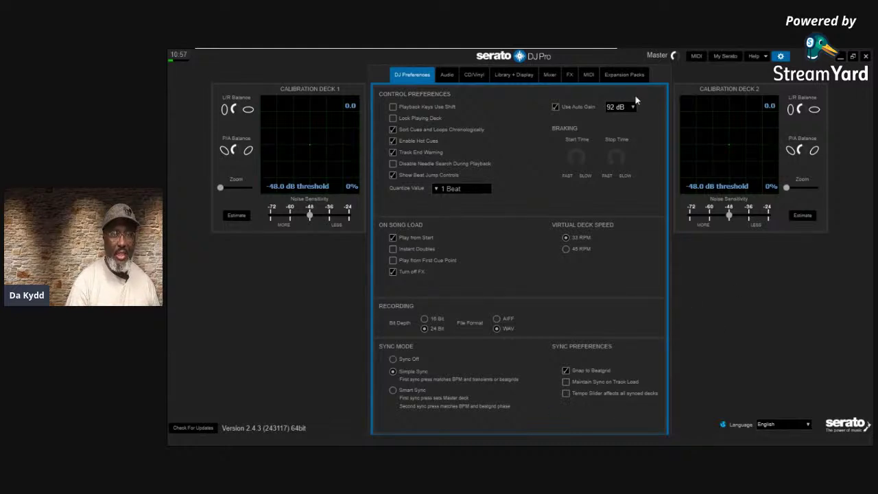
# Enable Show tooltips from the Help menu so settings display explanations
pyautogui.click(767, 56)
pyautogui.click(753, 98)
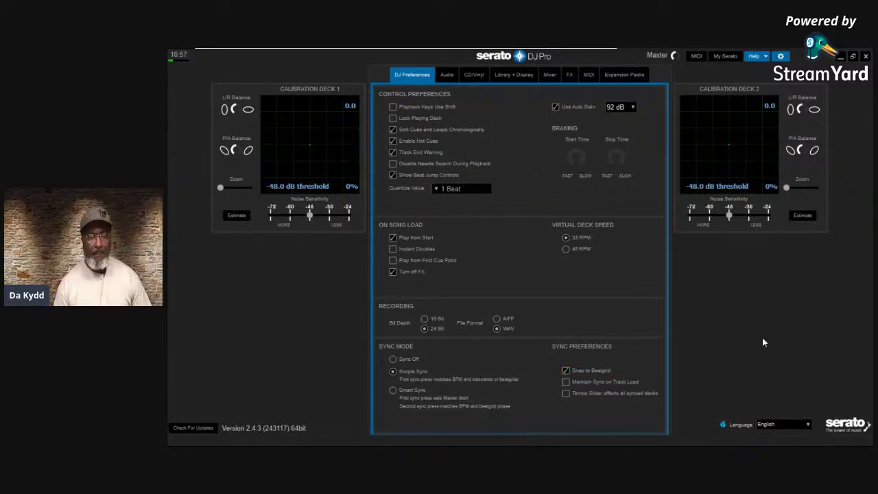
pyautogui.moveTo(581, 374)
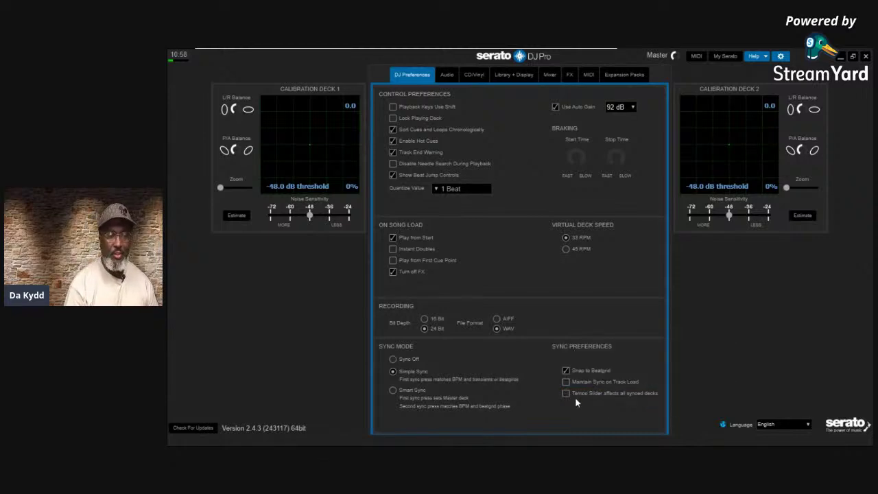
# Check 'Tempo Slider affects all synced decks' and close the setup screen
pyautogui.moveTo(575, 373)
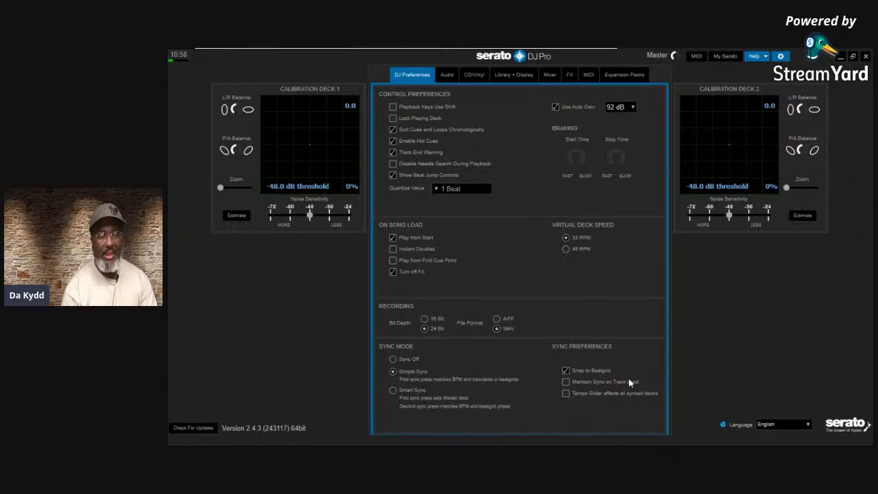
pyautogui.moveTo(619, 389)
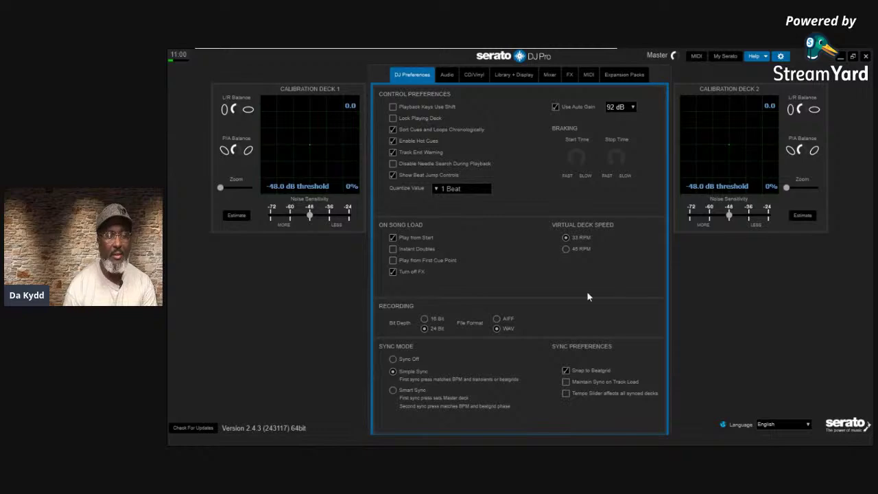
pyautogui.click(565, 393)
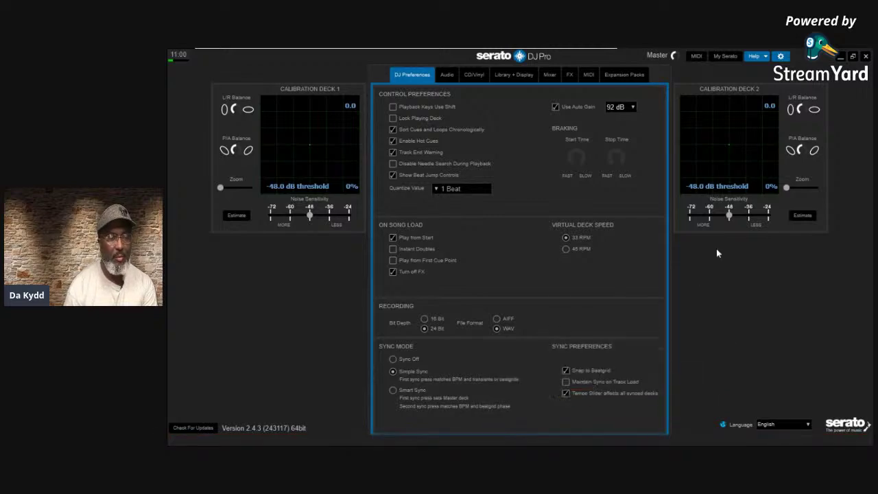
pyautogui.click(780, 56)
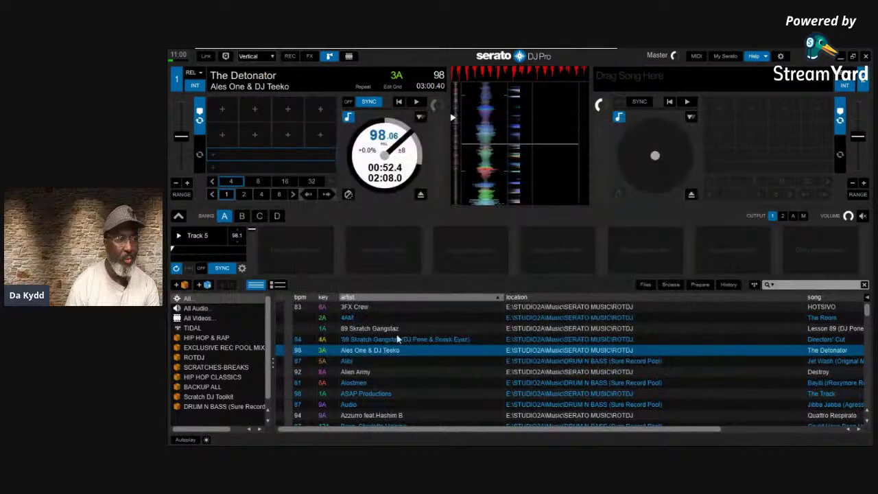
# Load the '89 Scratch Gangstaz track from the library onto deck 2
pyautogui.moveTo(394, 341)
pyautogui.moveTo(473, 161)
pyautogui.moveTo(349, 283)
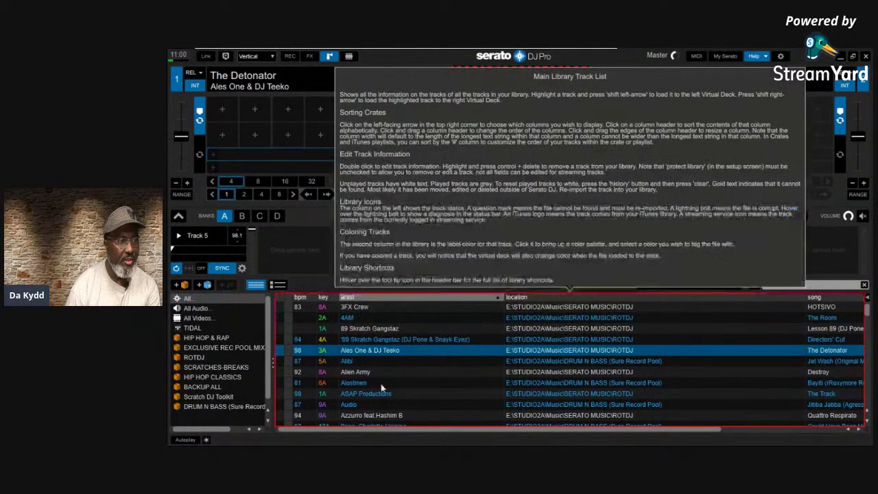
pyautogui.click(376, 341)
pyautogui.moveTo(377, 340); pyautogui.dragTo(658, 137)
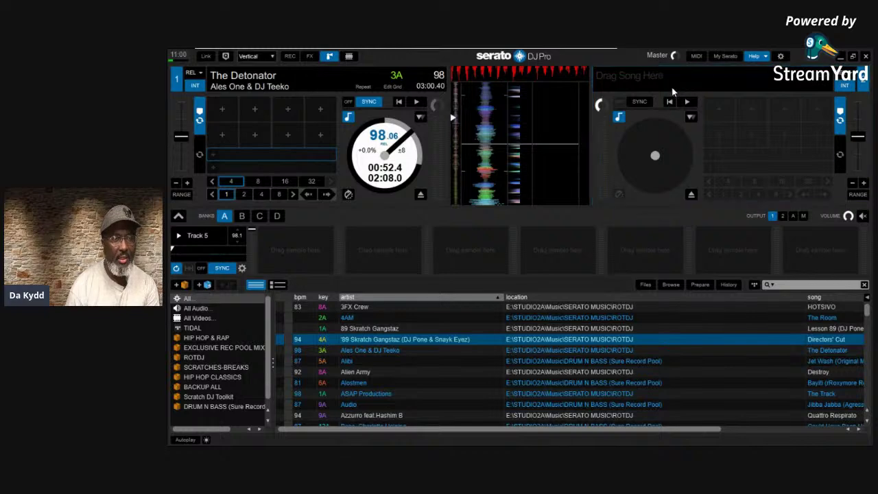
# Turn off the help tooltips
pyautogui.moveTo(672, 91)
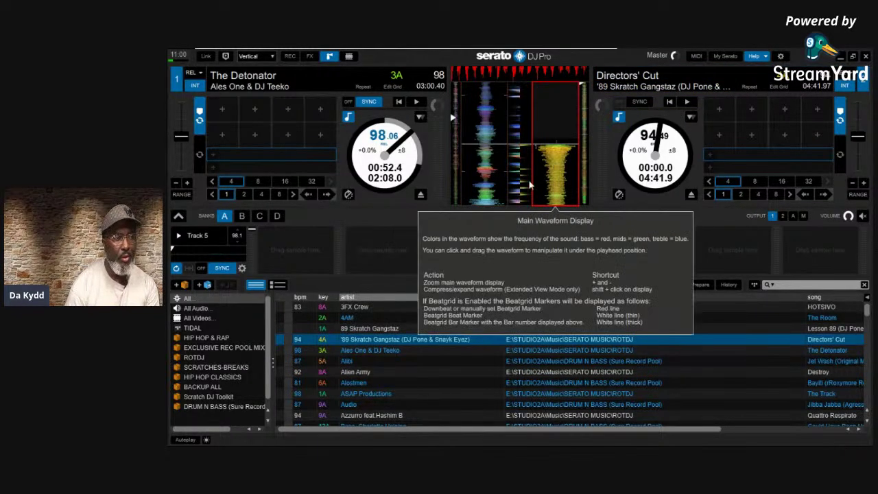
pyautogui.moveTo(561, 121)
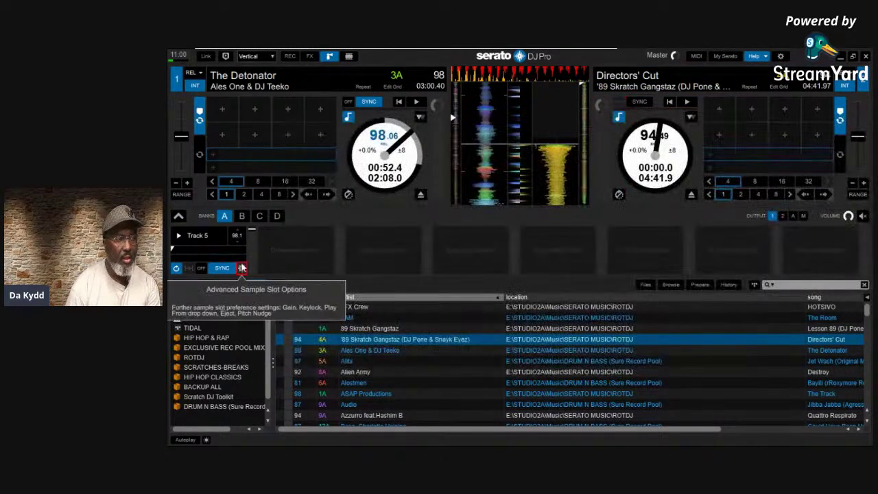
pyautogui.moveTo(222, 269)
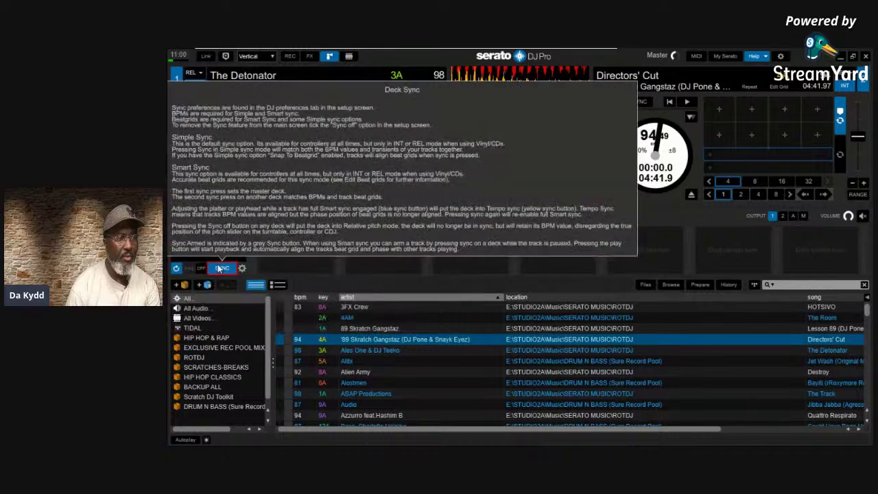
pyautogui.moveTo(738, 103)
pyautogui.click(762, 55)
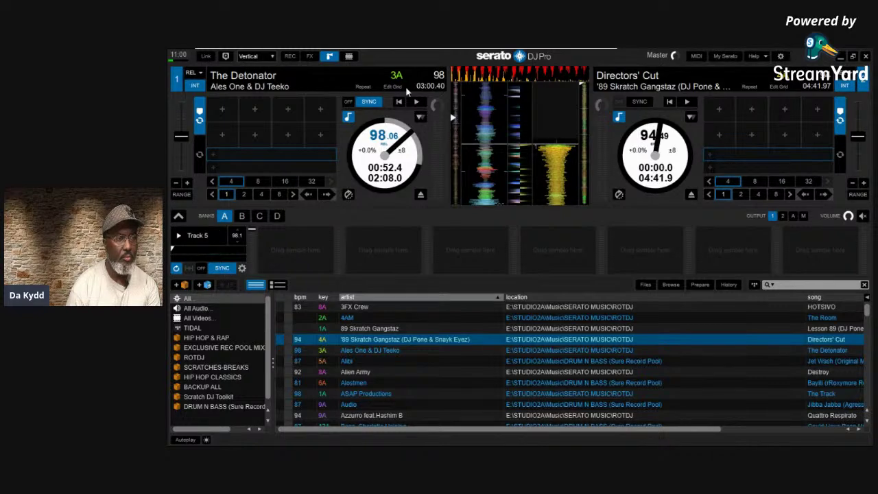
# Hide the sample player, sync Directors' Cut to The Detonator, and start deck 1
pyautogui.click(330, 58)
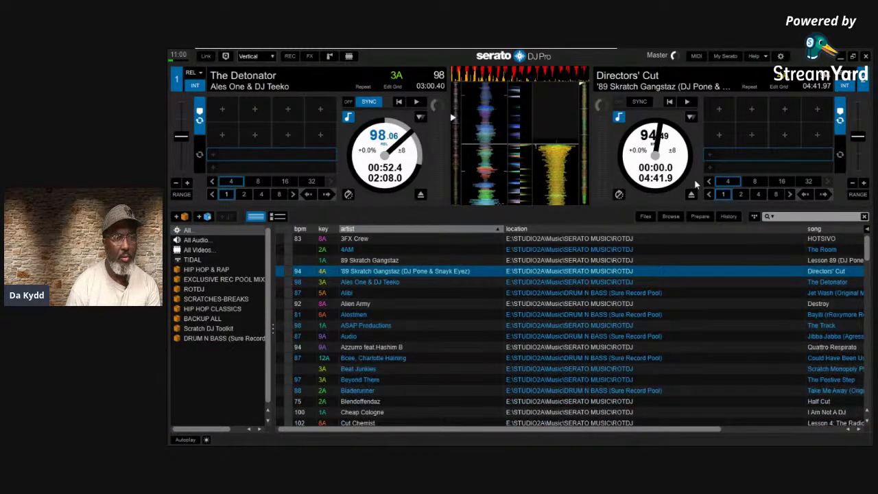
pyautogui.click(640, 101)
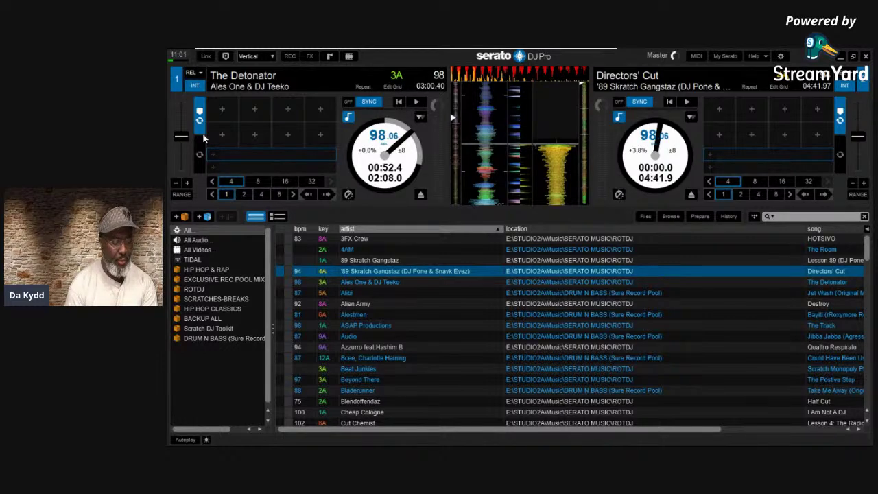
pyautogui.press('w')
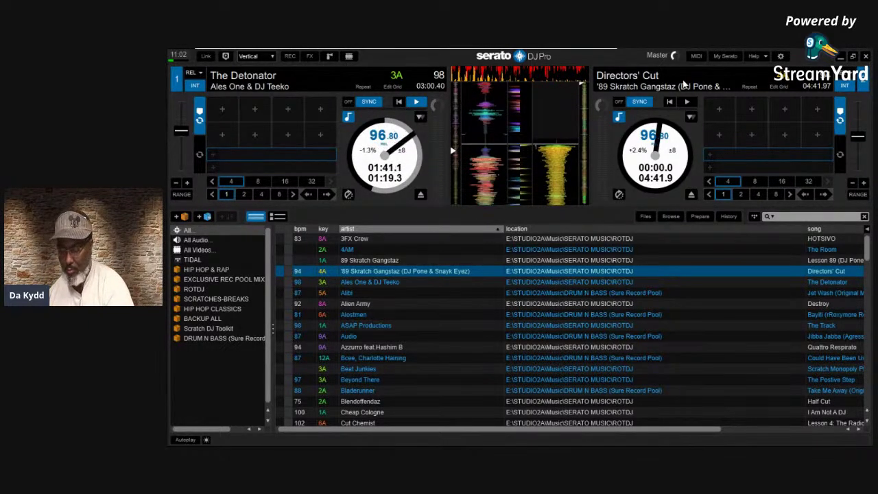
# Start Directors' Cut playing on deck 2 with the S key
pyautogui.press('s')
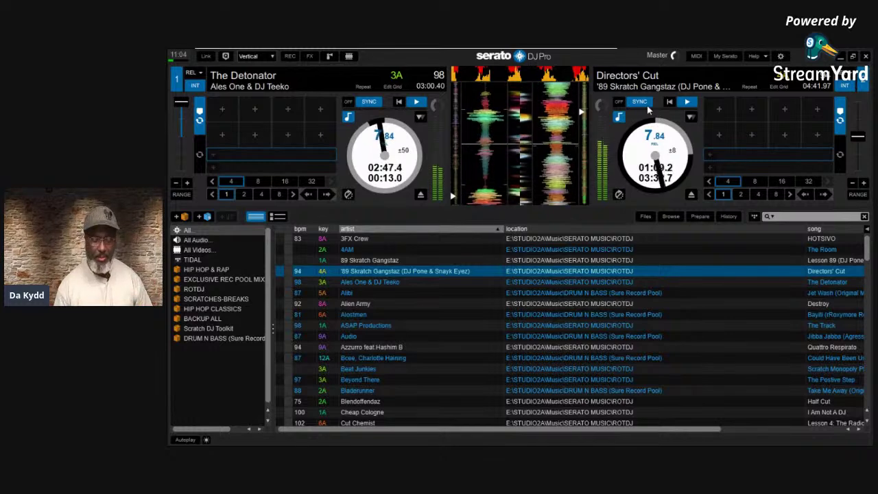
# Stop The Detonator and Directors' Cut, then reopen the setup preferences
pyautogui.press('w')
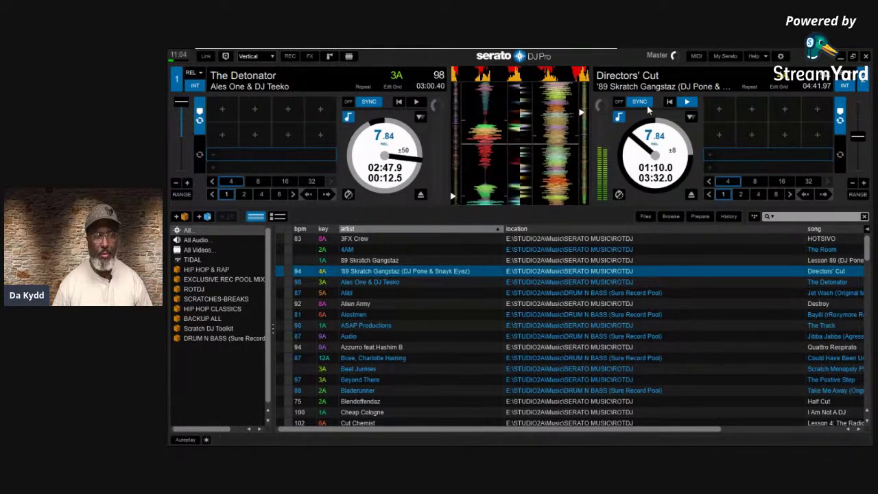
pyautogui.press('s')
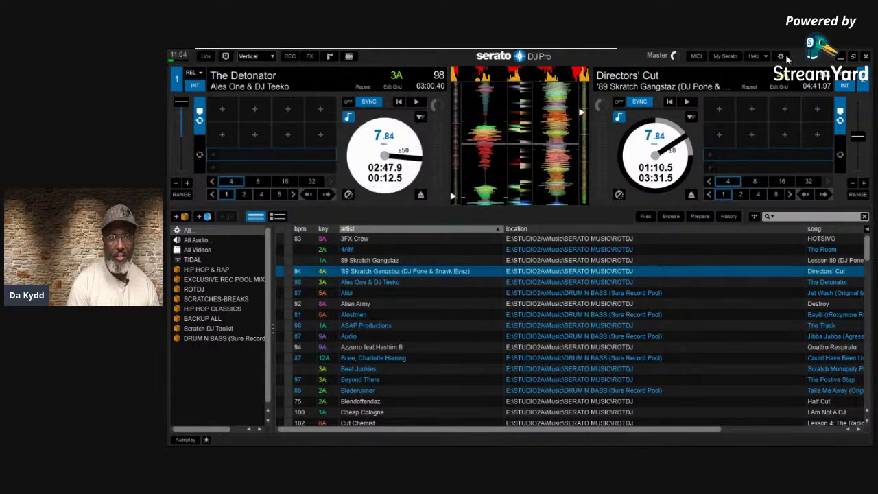
pyautogui.click(780, 56)
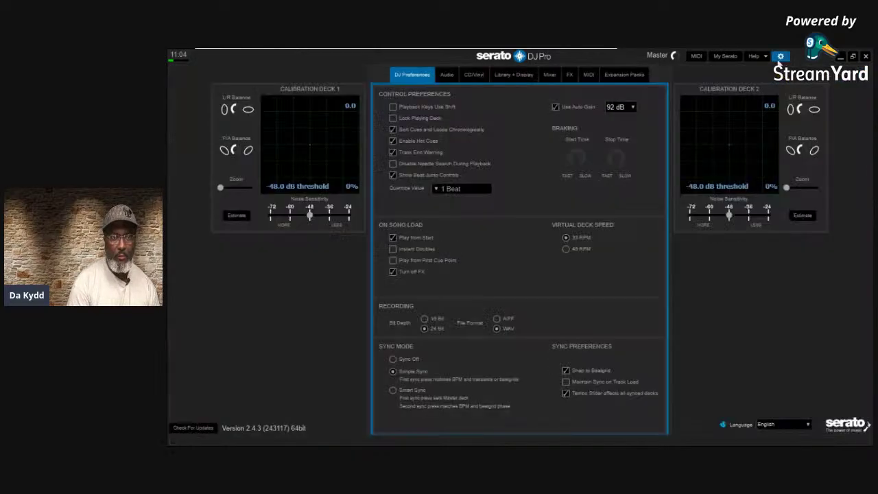
# Uncheck 'Tempo Slider affects all synced decks' and 'Turn off FX', then view Audio settings
pyautogui.click(566, 393)
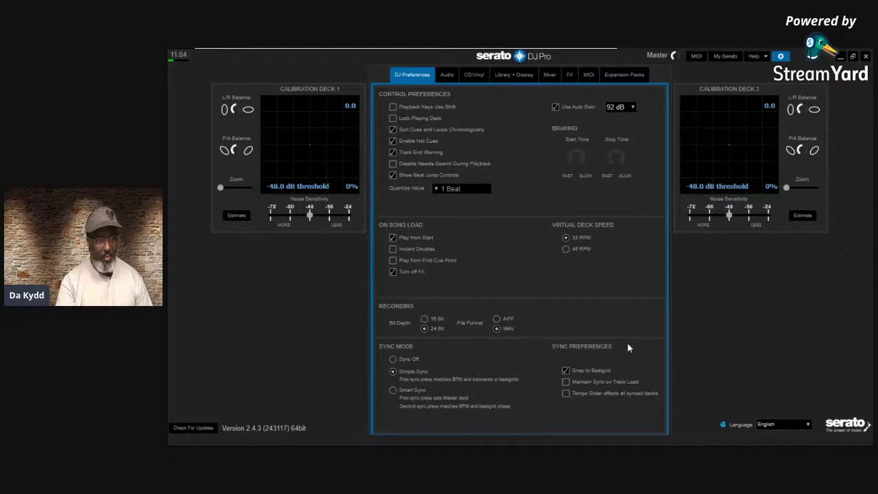
pyautogui.click(392, 271)
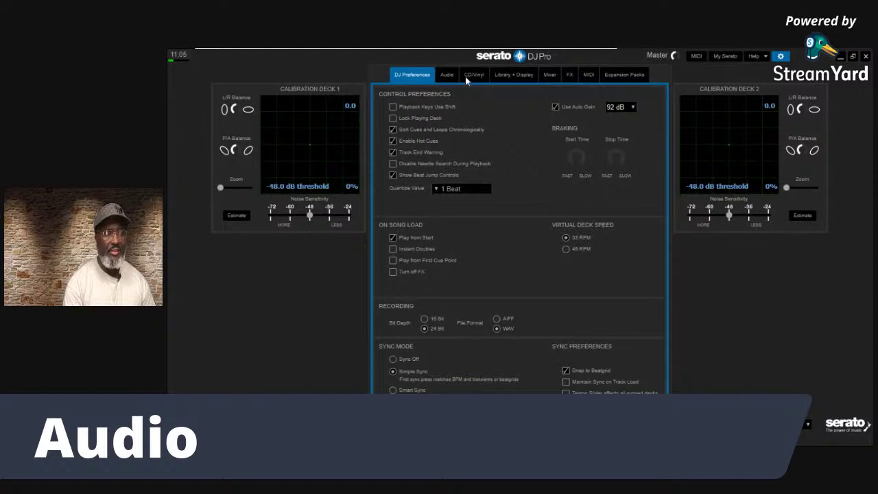
pyautogui.click(443, 77)
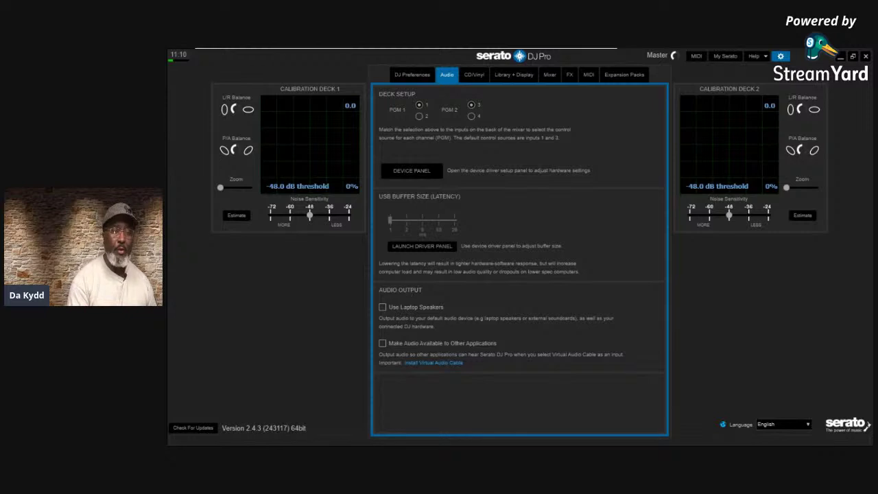
pyautogui.click(779, 56)
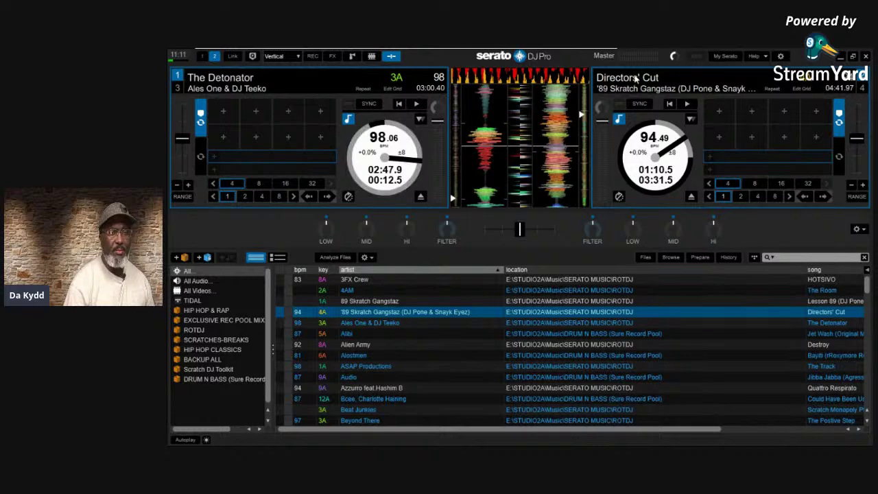
# Open the Help options menu from the top bar
pyautogui.click(766, 56)
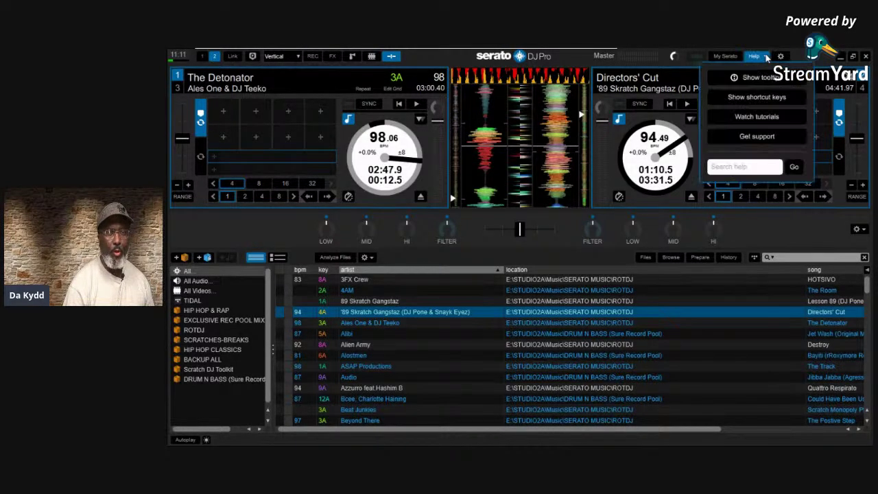
# Turn on Show tooltips to see help for the waveform display and library track list
pyautogui.click(792, 81)
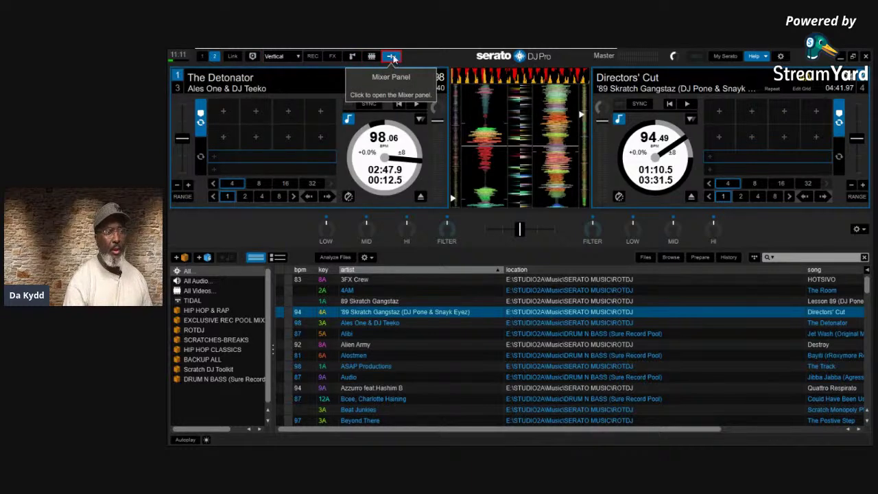
pyautogui.moveTo(395, 164)
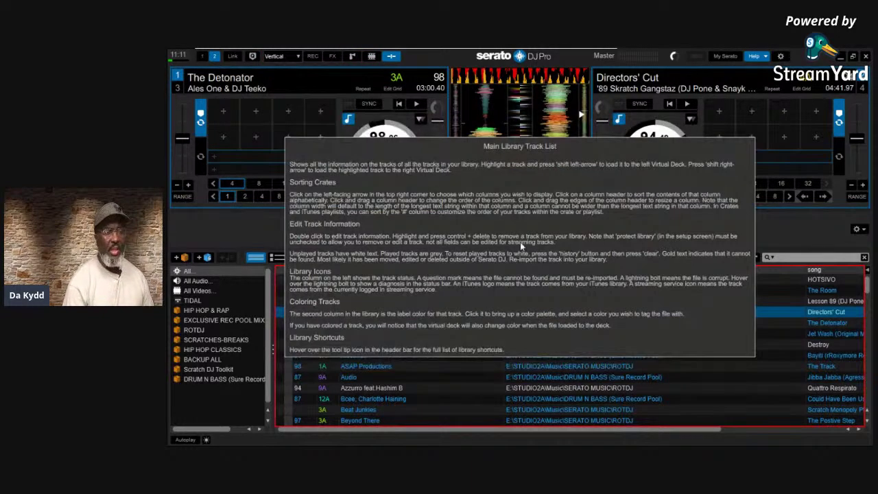
pyautogui.moveTo(689, 61)
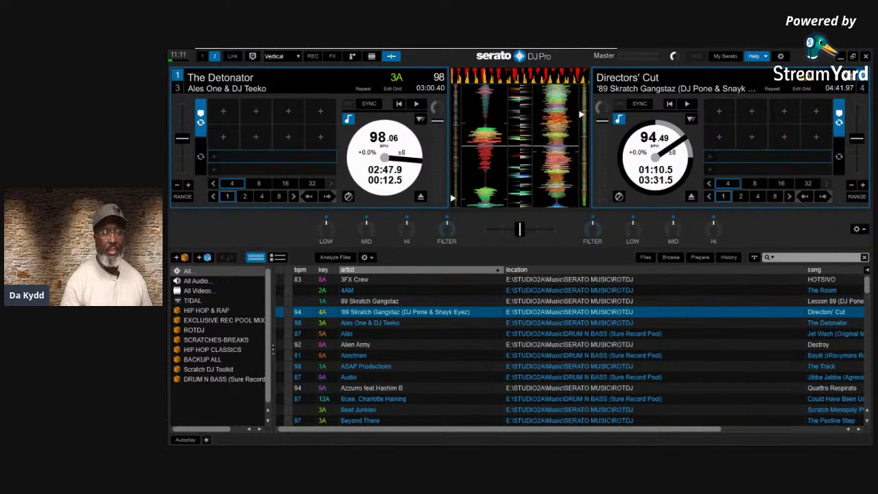
pyautogui.moveTo(666, 81)
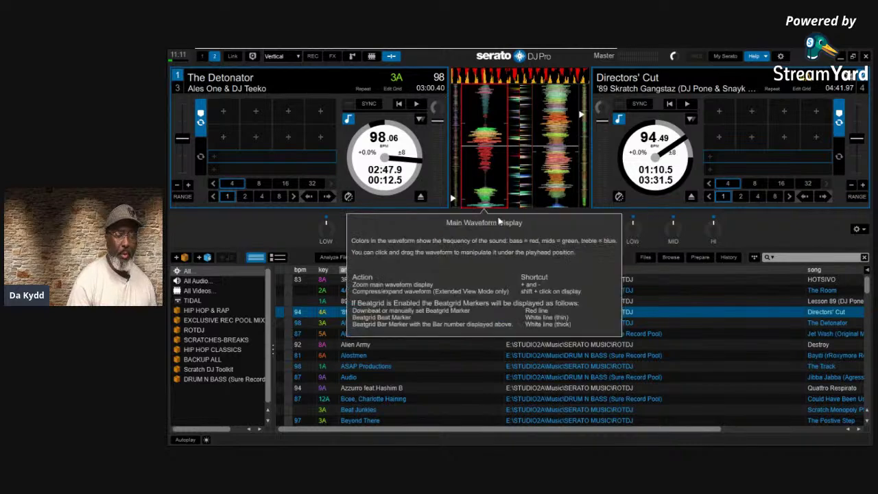
pyautogui.moveTo(542, 192)
pyautogui.moveTo(518, 235)
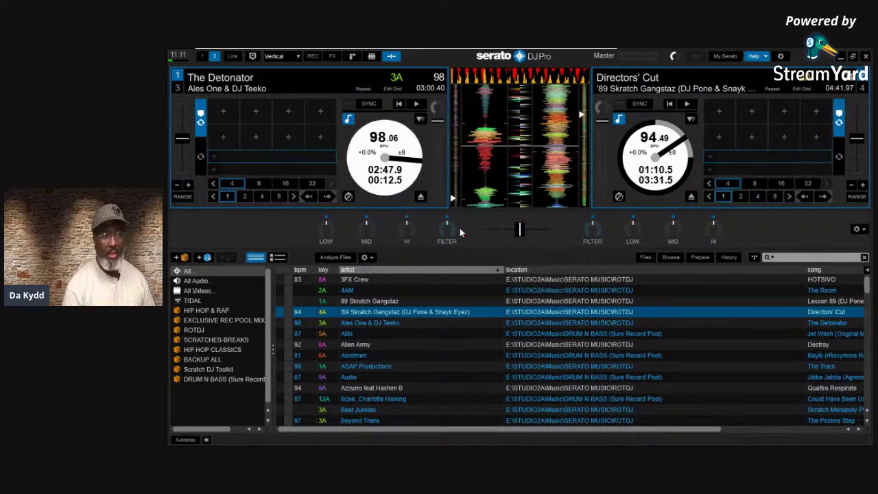
pyautogui.moveTo(415, 228)
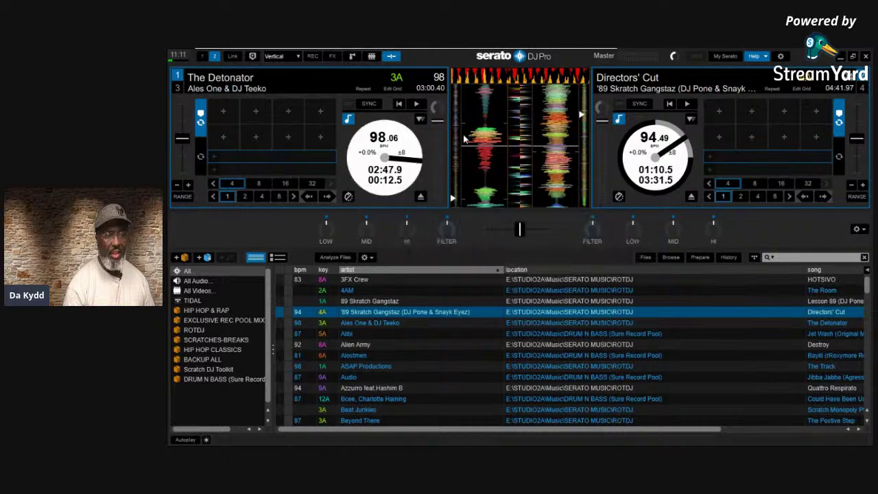
pyautogui.moveTo(537, 313)
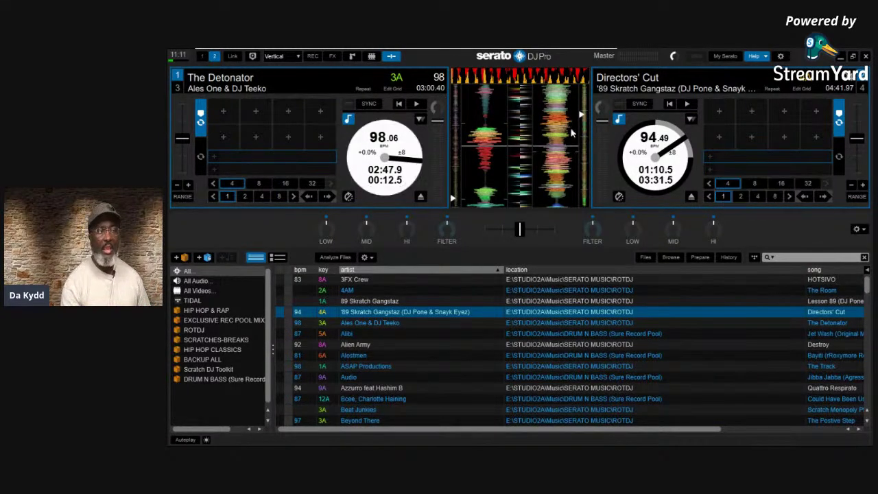
pyautogui.click(391, 59)
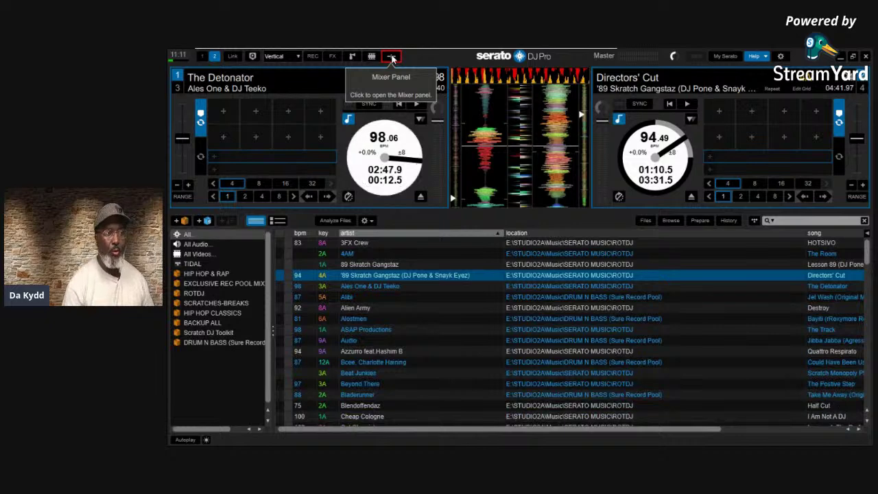
pyautogui.click(201, 57)
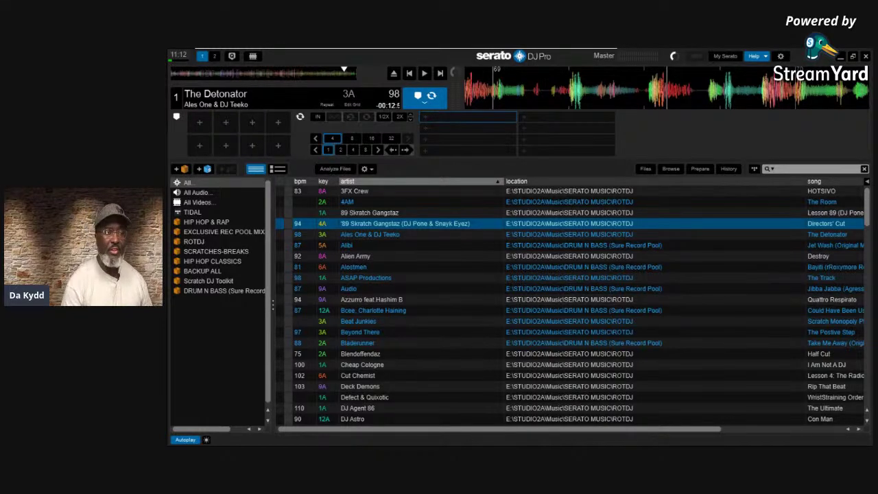
pyautogui.click(213, 57)
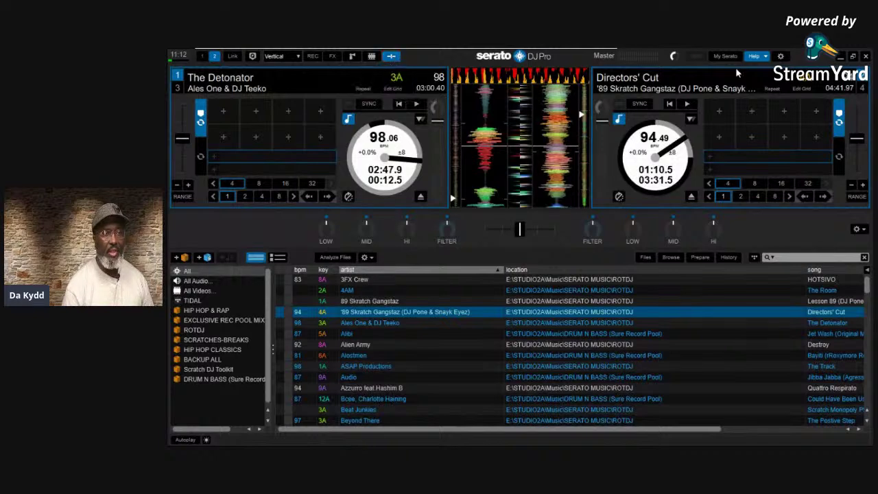
pyautogui.click(780, 57)
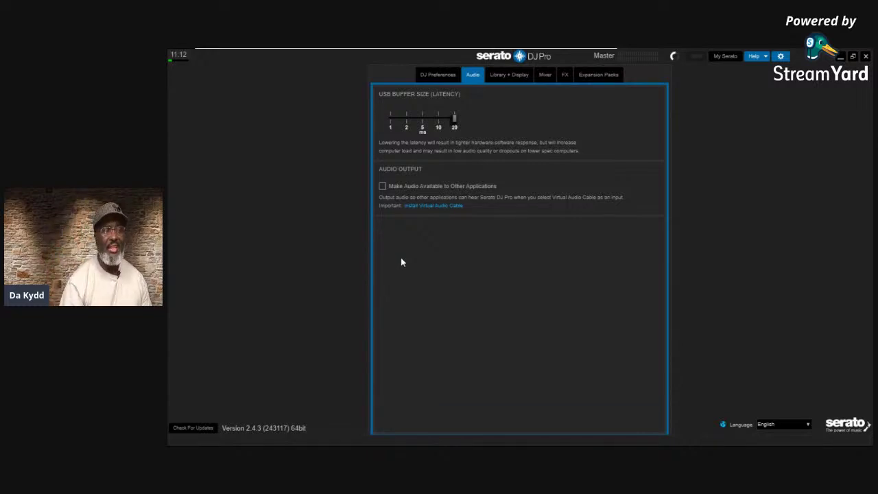
pyautogui.moveTo(461, 133)
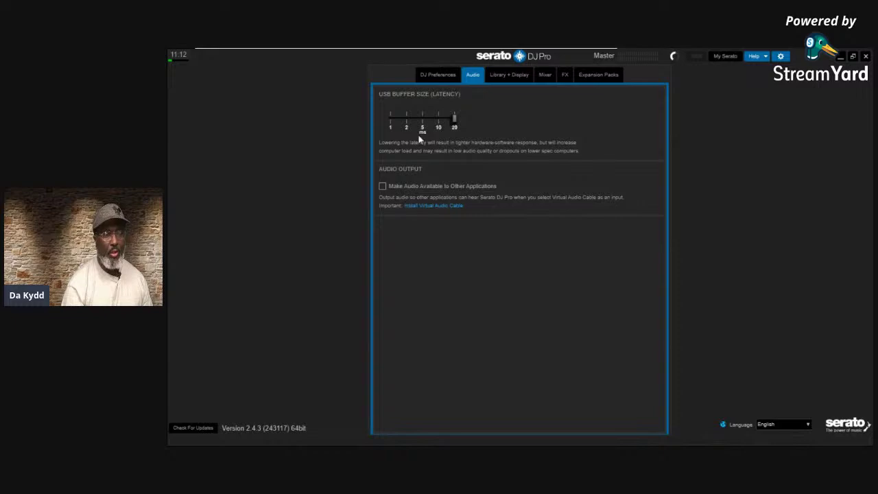
pyautogui.moveTo(410, 127)
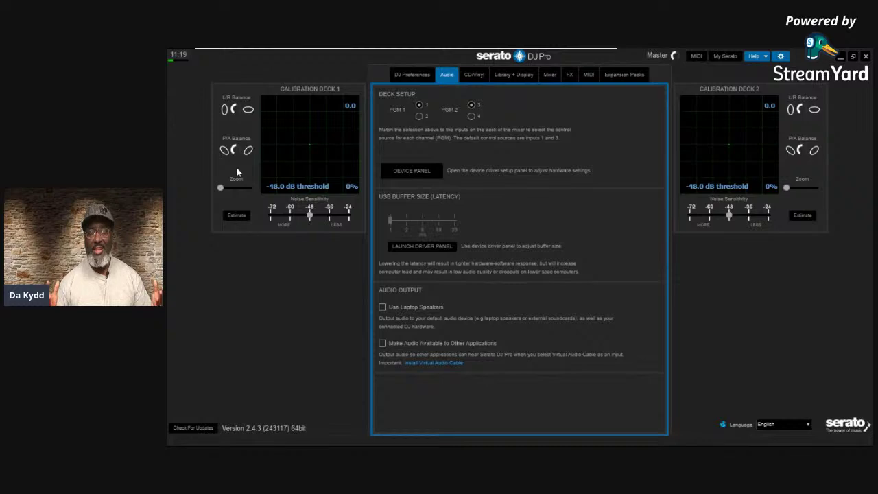
pyautogui.moveTo(282, 150)
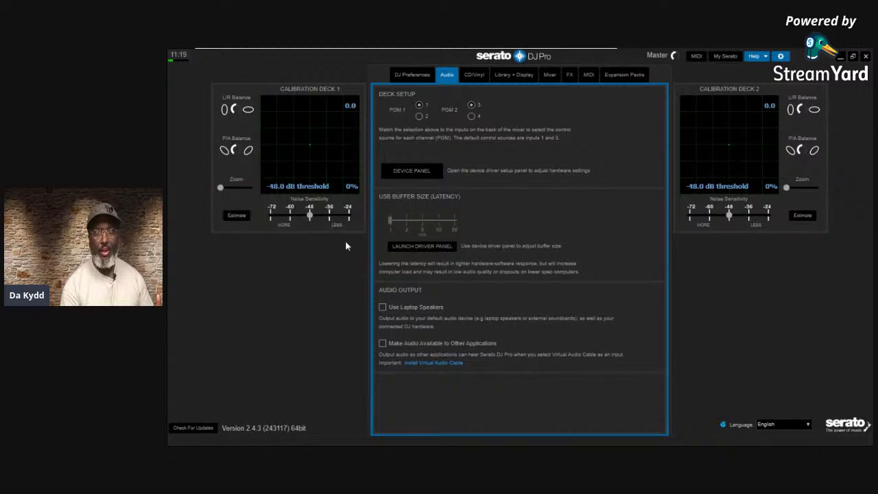
pyautogui.moveTo(299, 137)
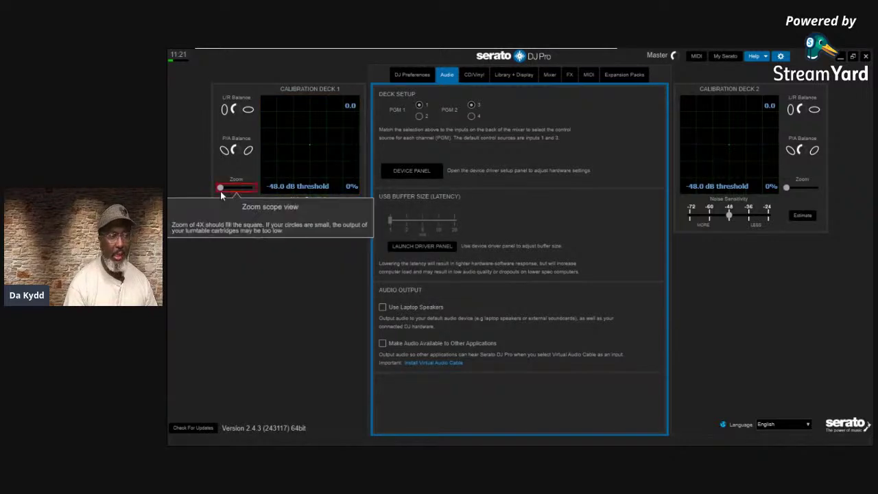
pyautogui.moveTo(220, 188); pyautogui.dragTo(180, 171)
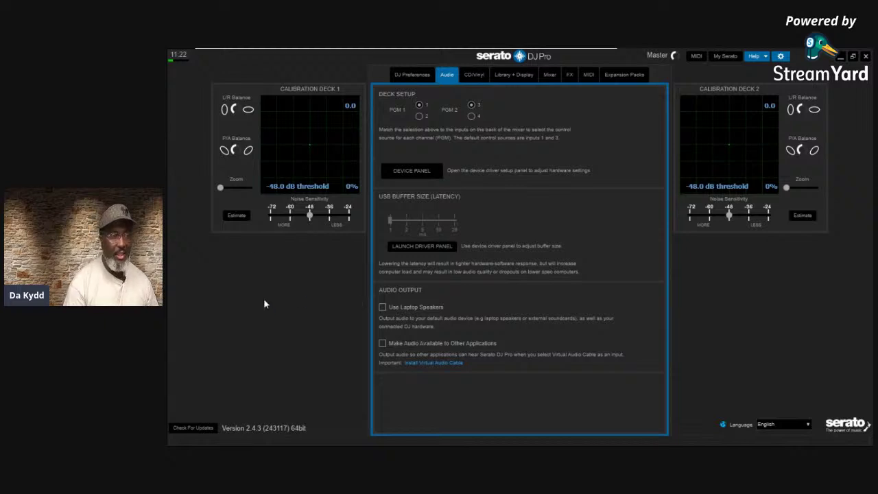
# Estimate Deck 1's noise threshold, then adjust Noise Sensitivity until it reads -47.7 dB
pyautogui.click(231, 214)
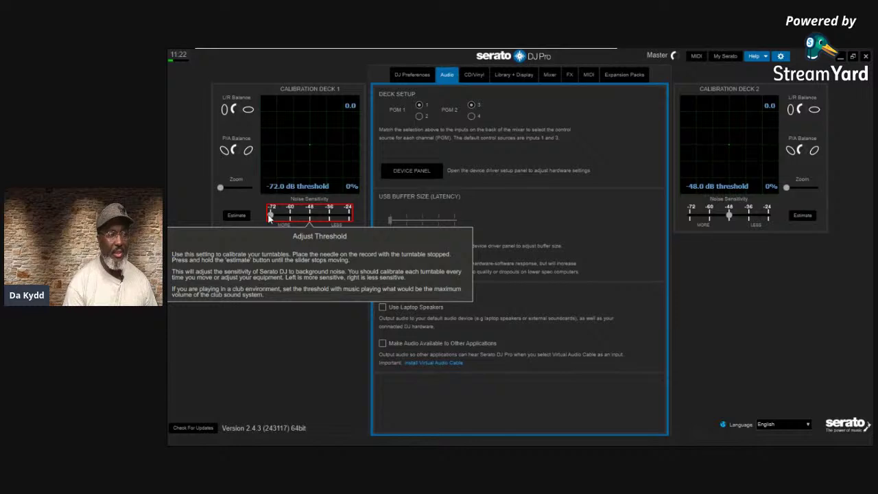
pyautogui.moveTo(269, 217); pyautogui.dragTo(307, 215)
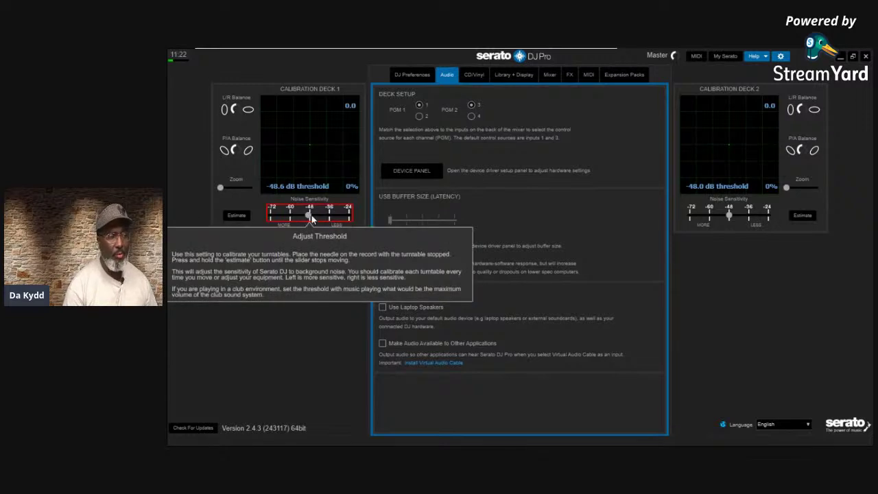
pyautogui.moveTo(308, 217); pyautogui.dragTo(308, 217)
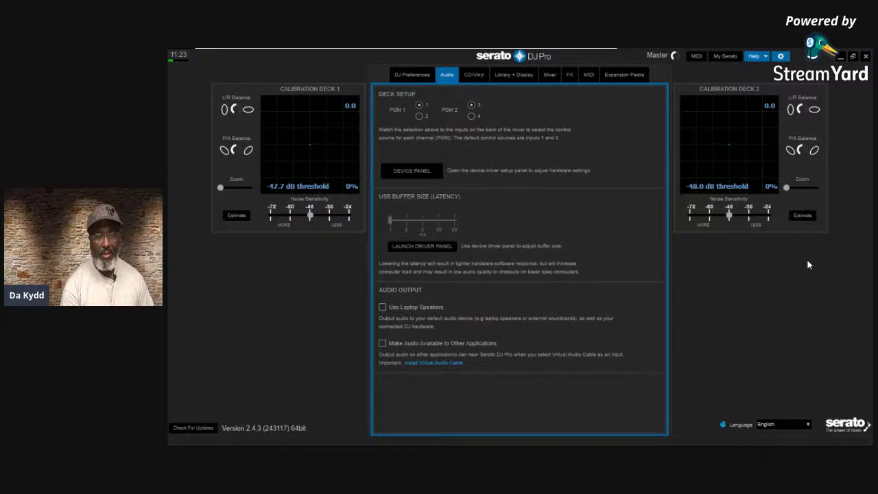
pyautogui.moveTo(802, 187)
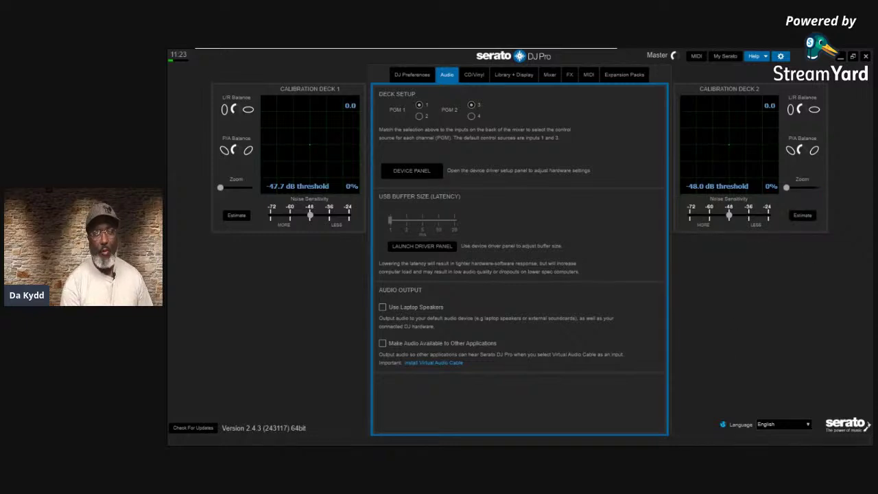
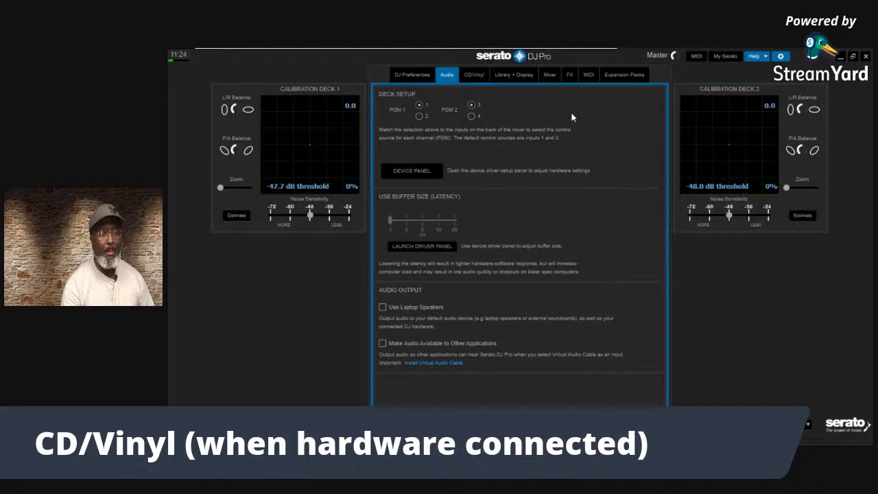
# Show the CD/Vinyl tab: Adjust Loops with Vinyl and Anti-Drift unchecked, Needle Dropping Off
pyautogui.click(472, 75)
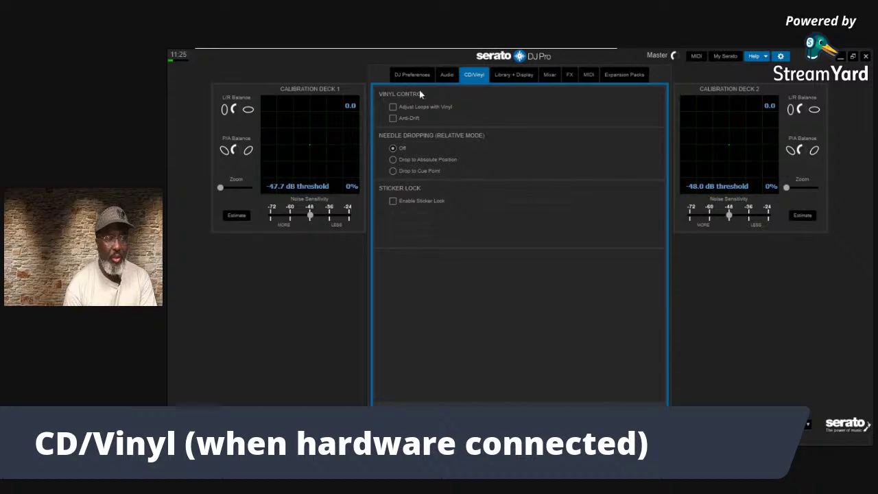
pyautogui.moveTo(446, 110)
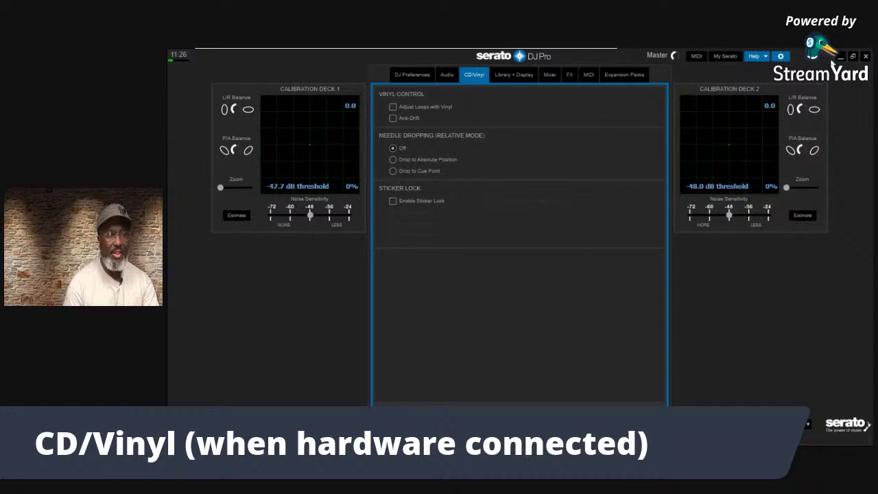
# Check Adjust Loops with Vinyl, close Setup, and page deck 1's loop lengths shorter
pyautogui.click(780, 57)
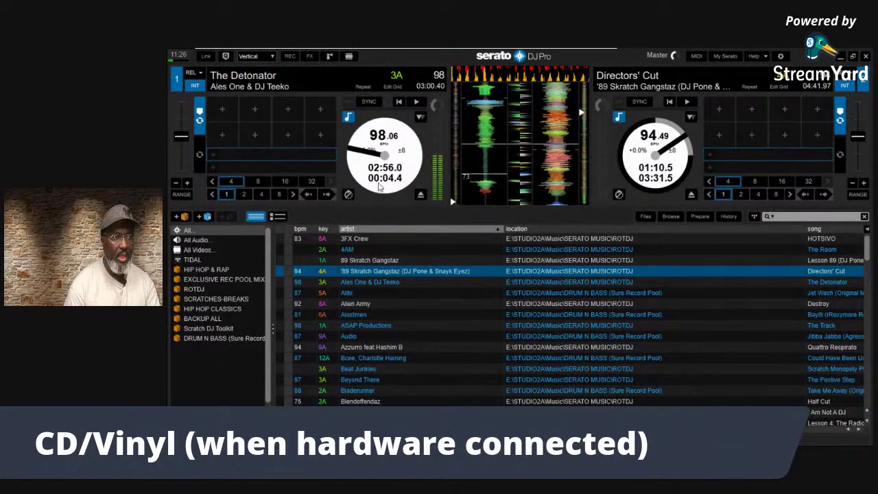
pyautogui.click(780, 56)
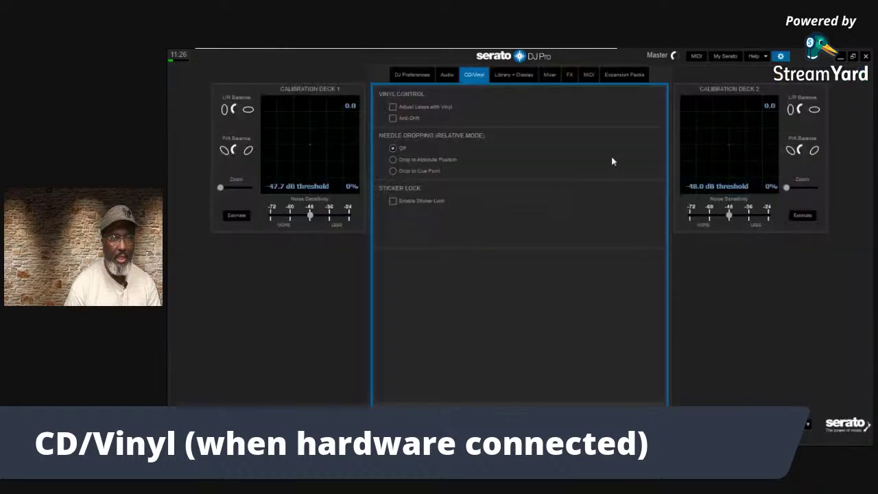
pyautogui.click(392, 108)
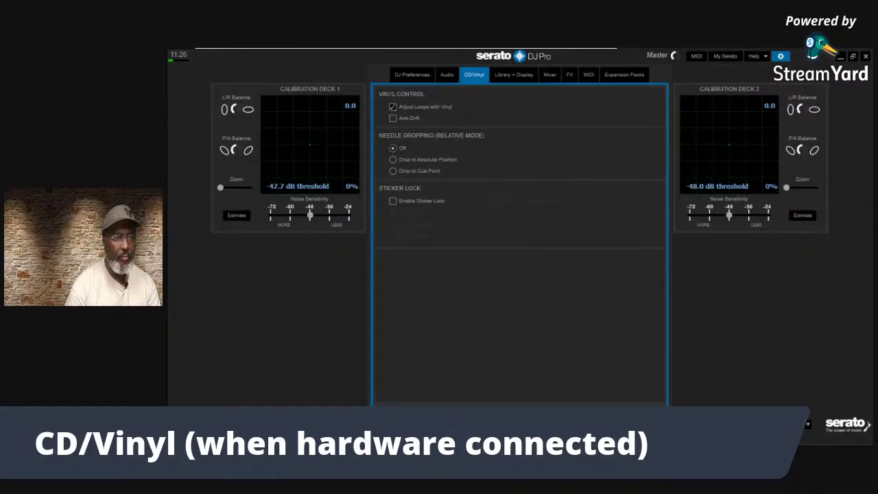
pyautogui.click(786, 57)
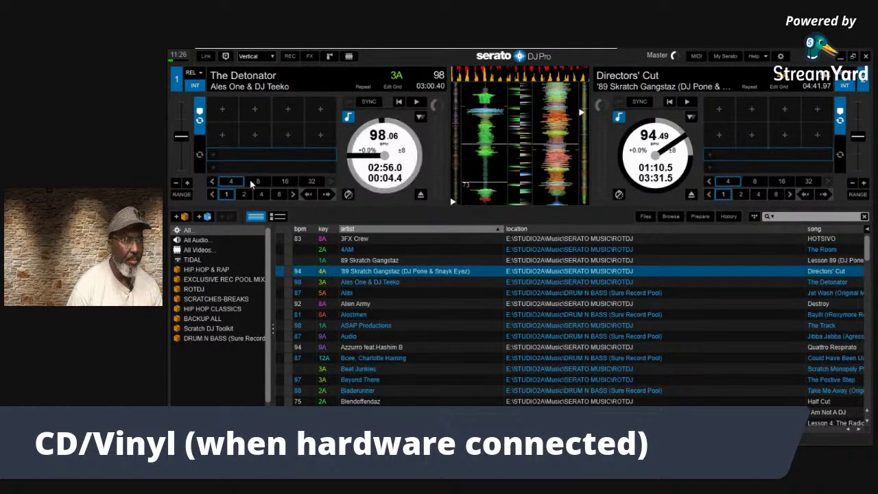
pyautogui.click(212, 182)
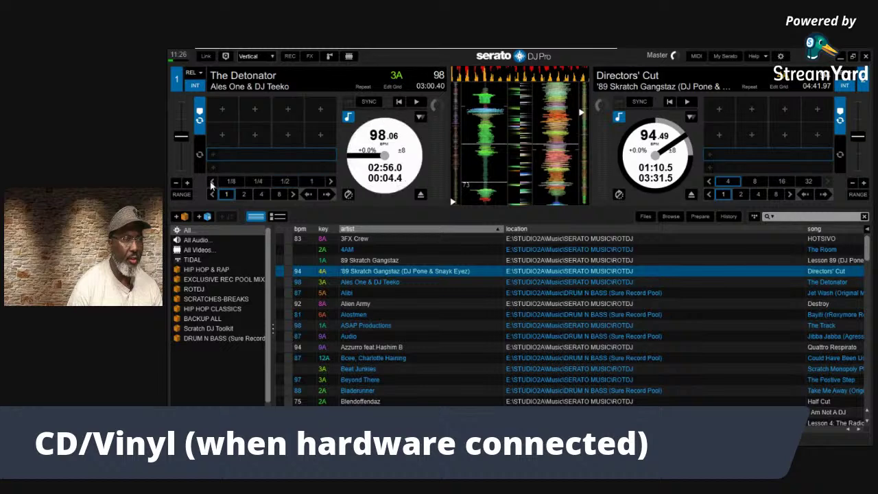
# Page deck 1's upper loop-length row down to fractions and back to longer values
pyautogui.click(212, 182)
pyautogui.click(330, 182)
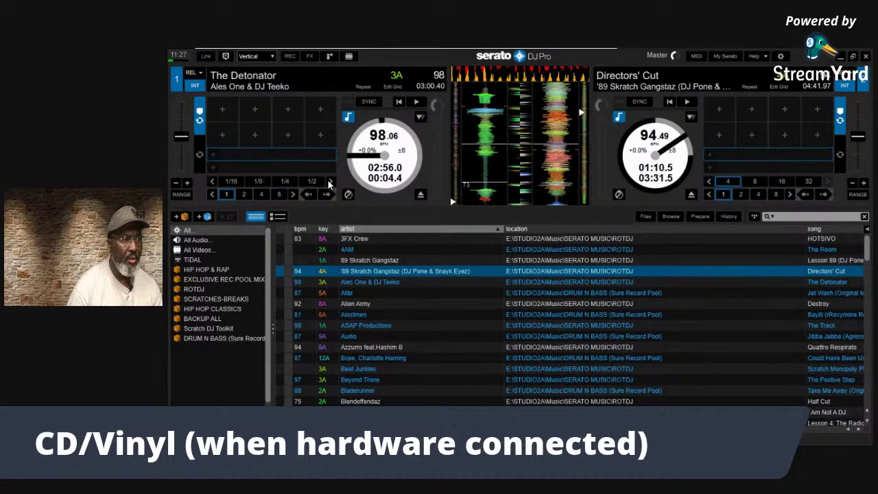
pyautogui.click(330, 182)
pyautogui.click(330, 182)
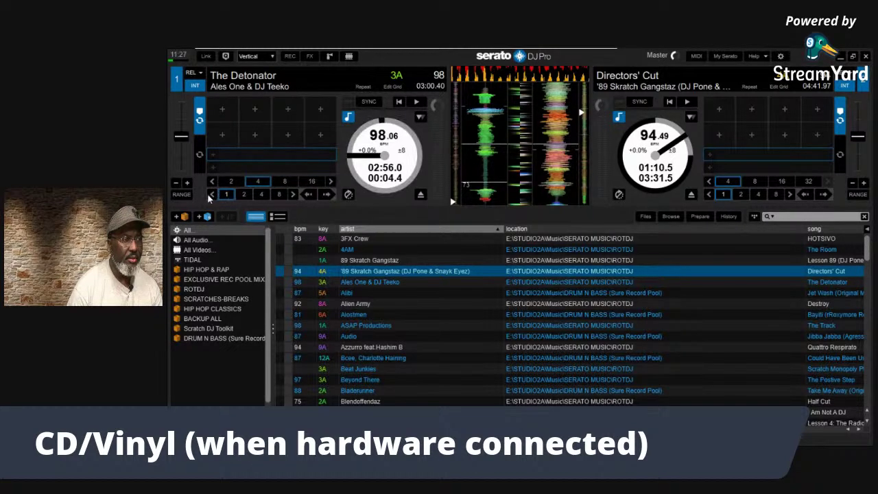
pyautogui.click(331, 182)
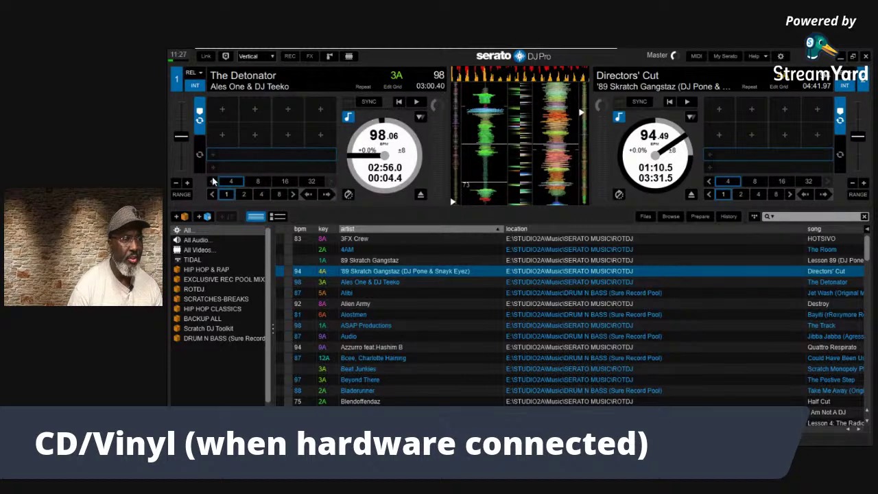
pyautogui.click(211, 181)
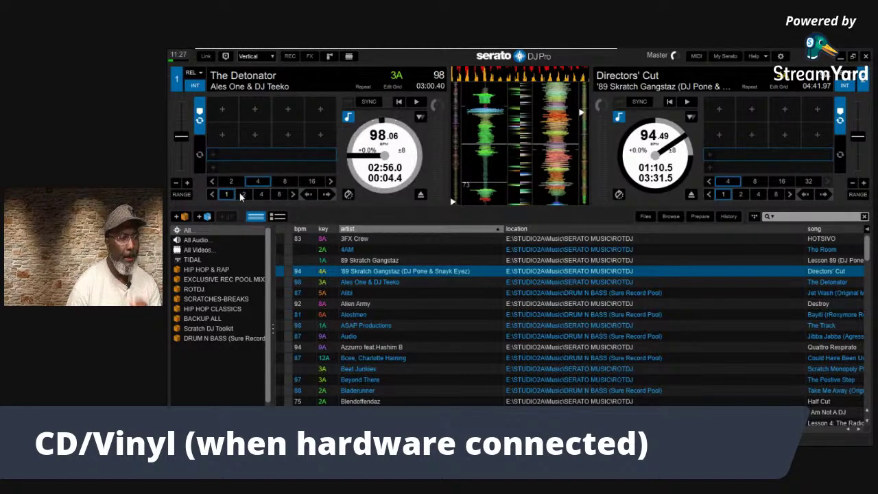
# Page deck 1's lower row through fractional lengths, settle the upper row at 1, 2, 4, 8, and reopen Setup
pyautogui.click(211, 195)
pyautogui.click(212, 195)
pyautogui.click(211, 195)
pyautogui.click(212, 195)
pyautogui.click(212, 194)
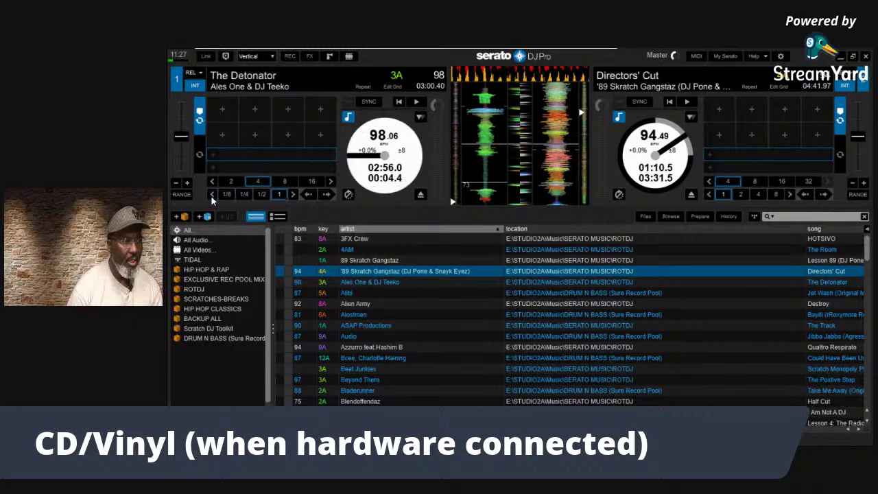
pyautogui.click(293, 195)
pyautogui.click(292, 194)
pyautogui.click(292, 195)
pyautogui.click(292, 195)
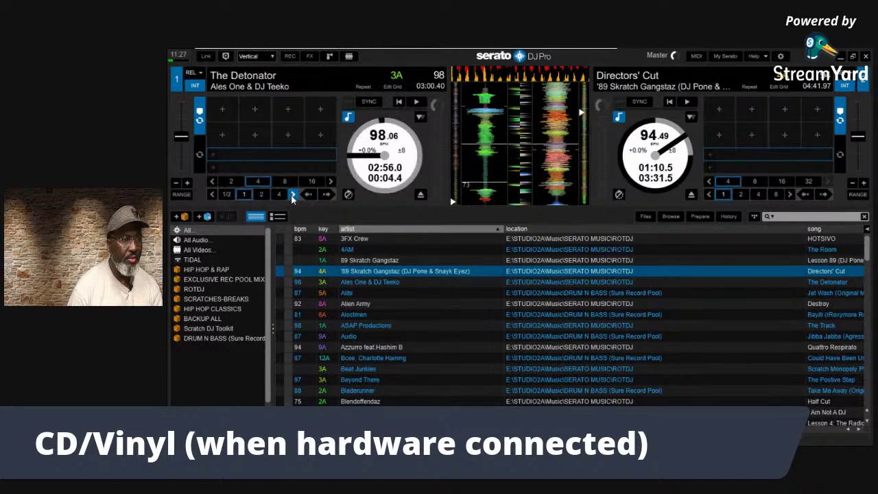
pyautogui.click(293, 195)
pyautogui.click(293, 194)
pyautogui.click(213, 181)
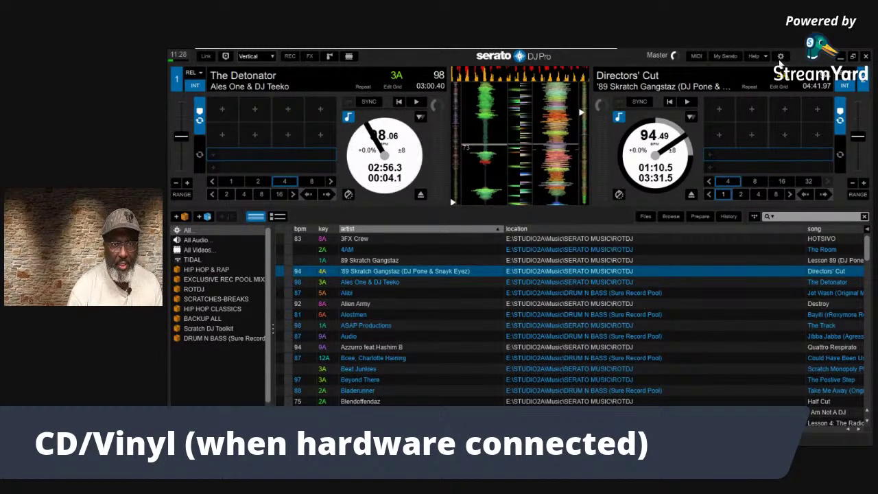
pyautogui.click(781, 55)
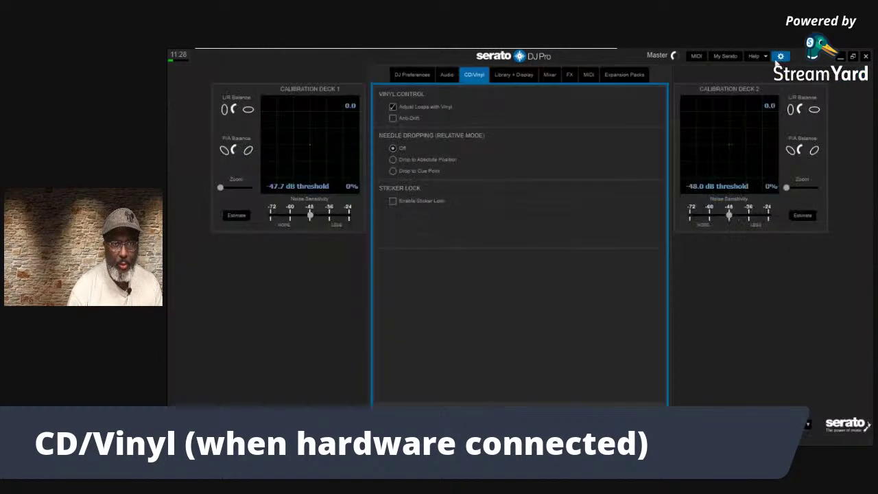
# Uncheck Adjust Loops with Vinyl and turn on Help > Show tooltips
pyautogui.click(393, 107)
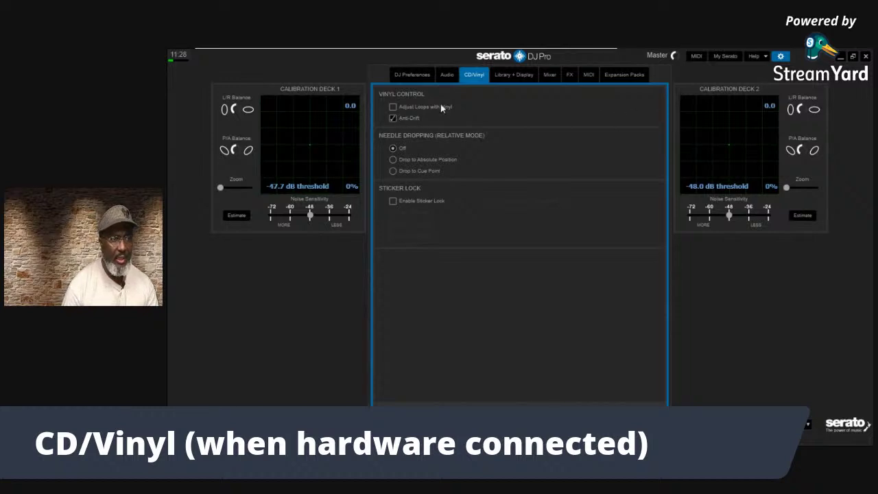
pyautogui.click(765, 56)
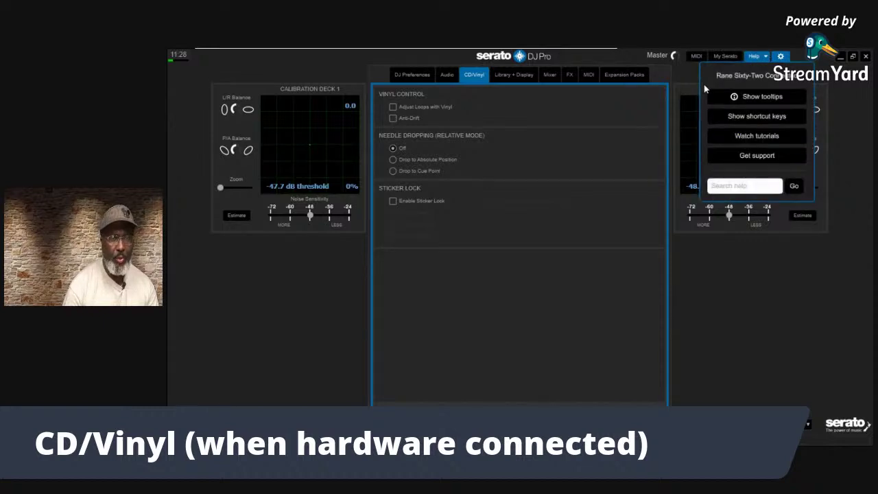
pyautogui.click(743, 102)
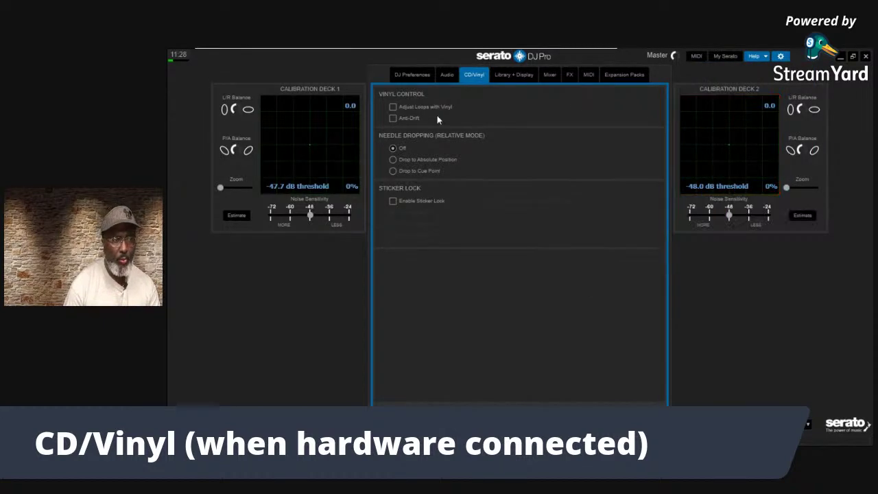
# Check Anti-Drift and return to the decks
pyautogui.moveTo(406, 121)
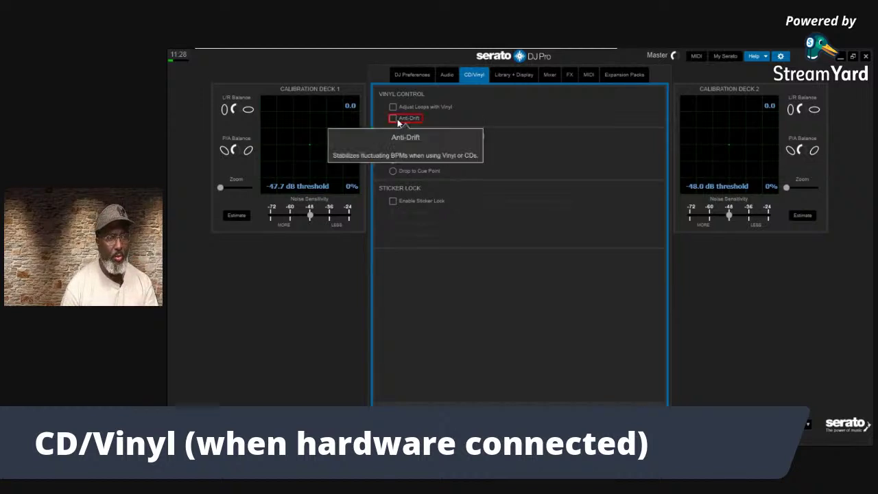
pyautogui.click(393, 118)
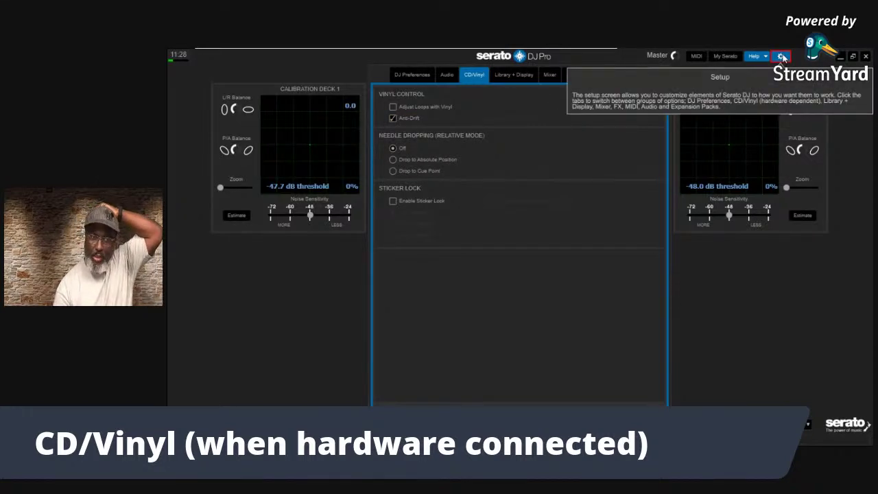
pyautogui.click(781, 57)
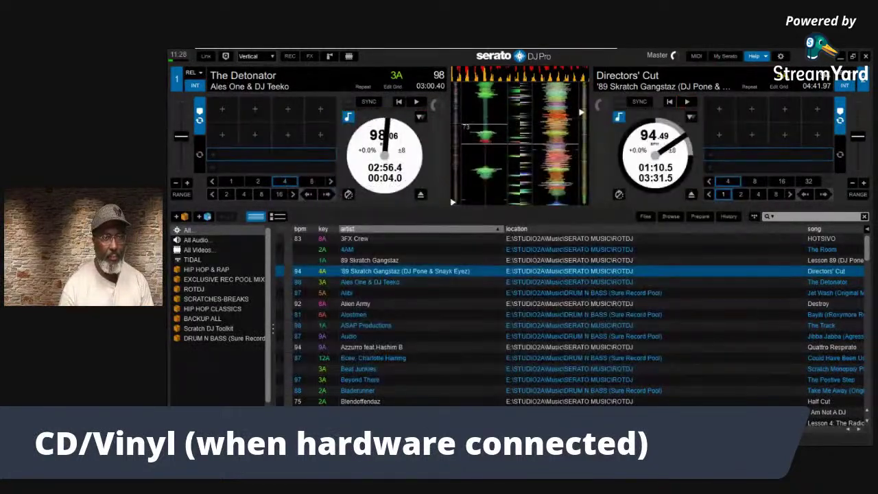
# Turn off tooltip help and scratch deck 1's track slightly forward twice
pyautogui.moveTo(386, 181)
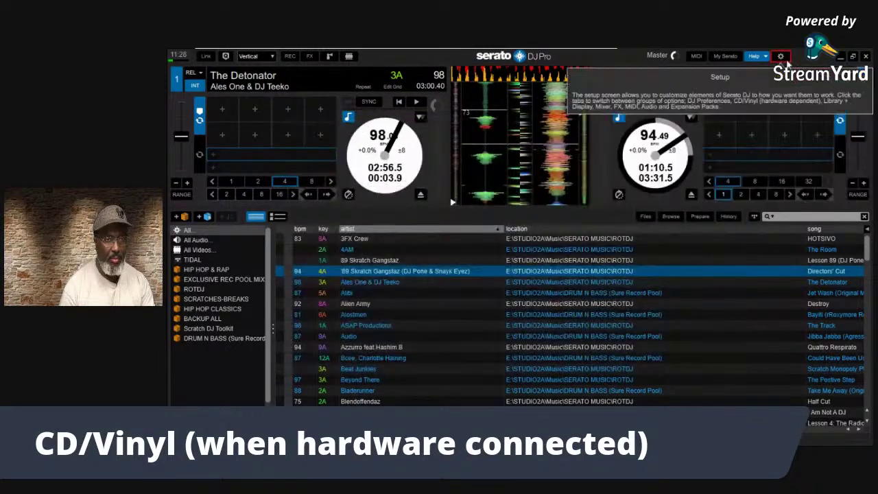
pyautogui.click(757, 57)
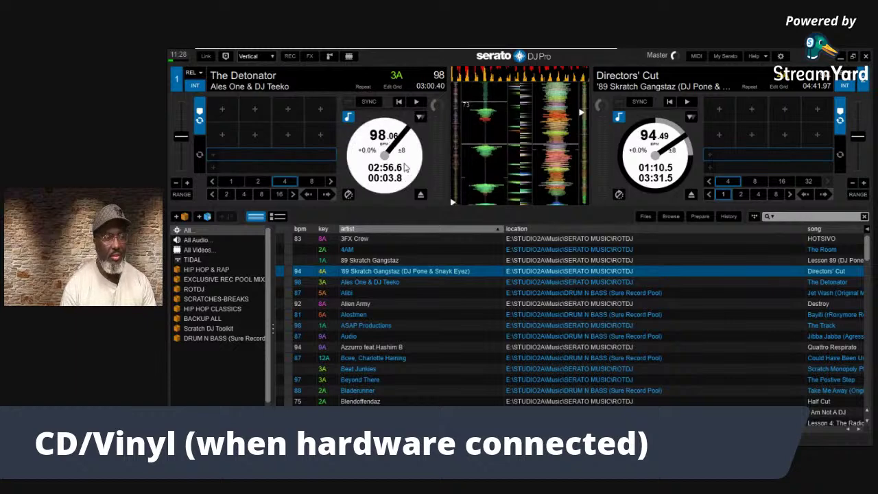
pyautogui.moveTo(407, 179); pyautogui.dragTo(405, 173)
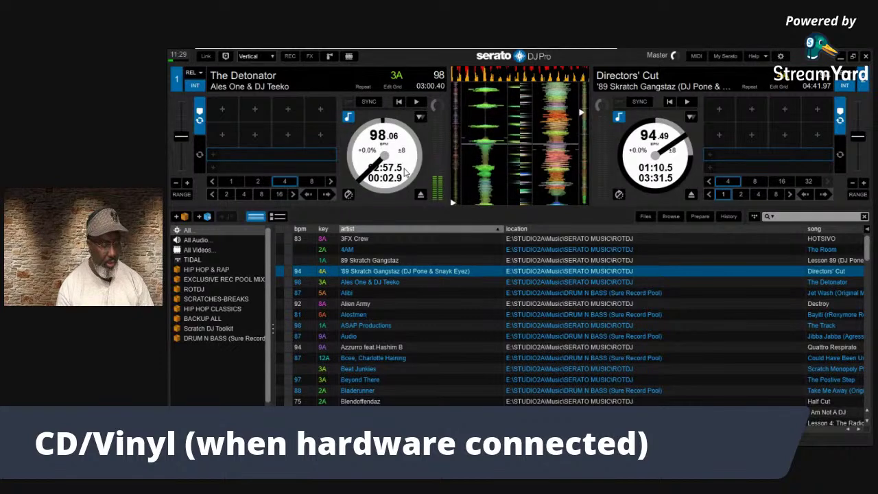
pyautogui.moveTo(403, 162); pyautogui.dragTo(403, 157)
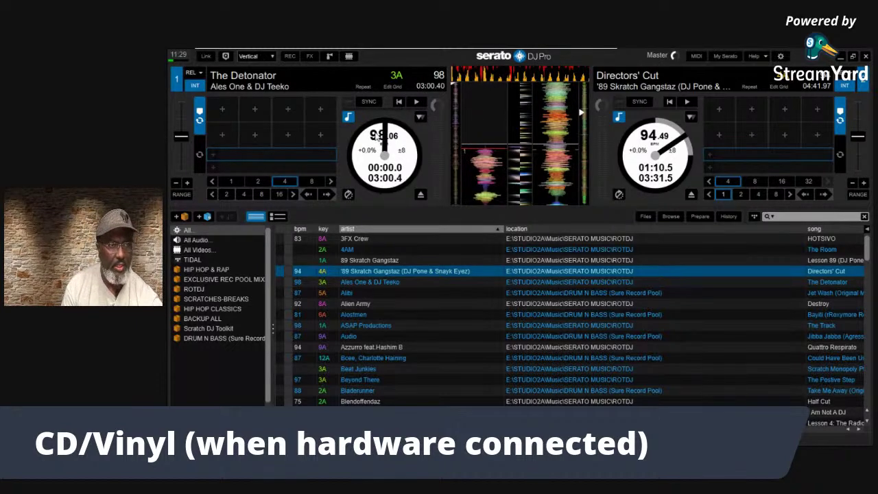
# Play deck 1 briefly with W, stop it with Space, and open Setup
pyautogui.press('w')
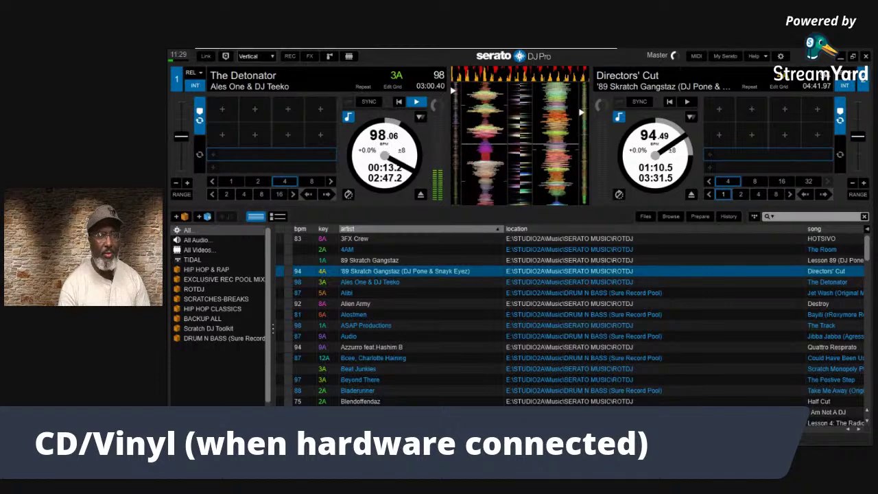
pyautogui.press('space')
pyautogui.click(781, 57)
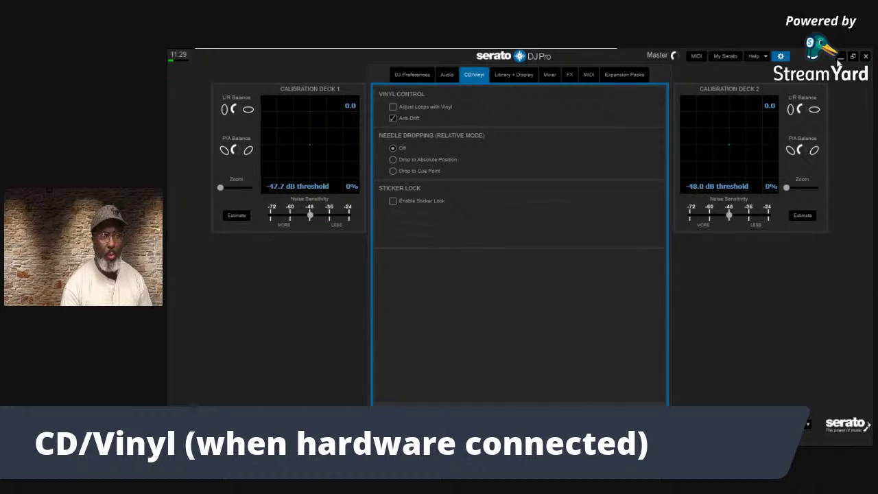
# Enable Help > Show tooltips, then close Setup with Anti-Drift left on
pyautogui.click(754, 55)
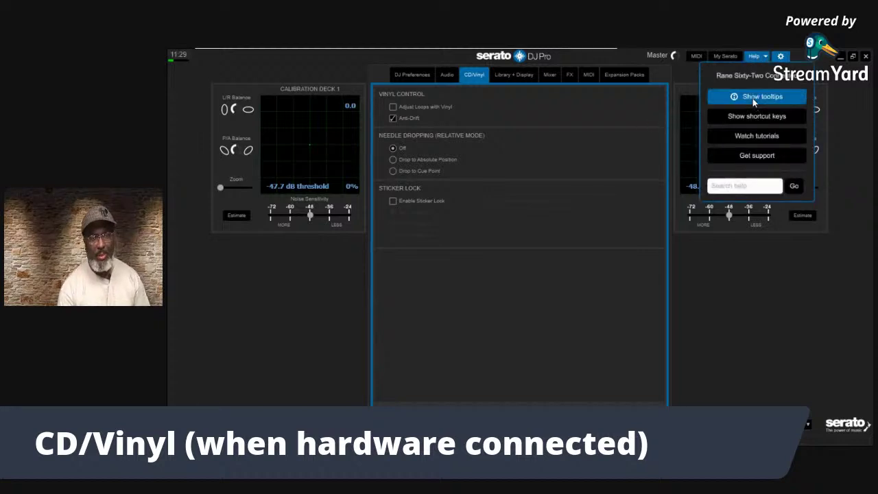
pyautogui.click(753, 98)
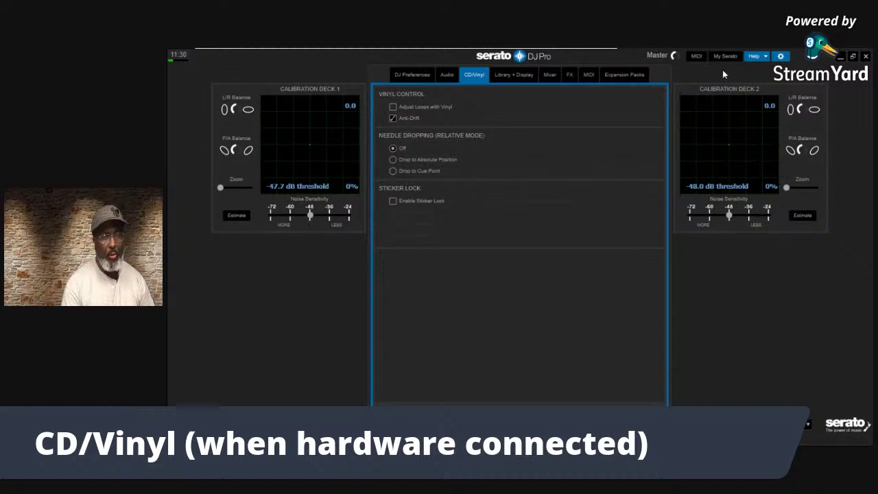
pyautogui.click(778, 56)
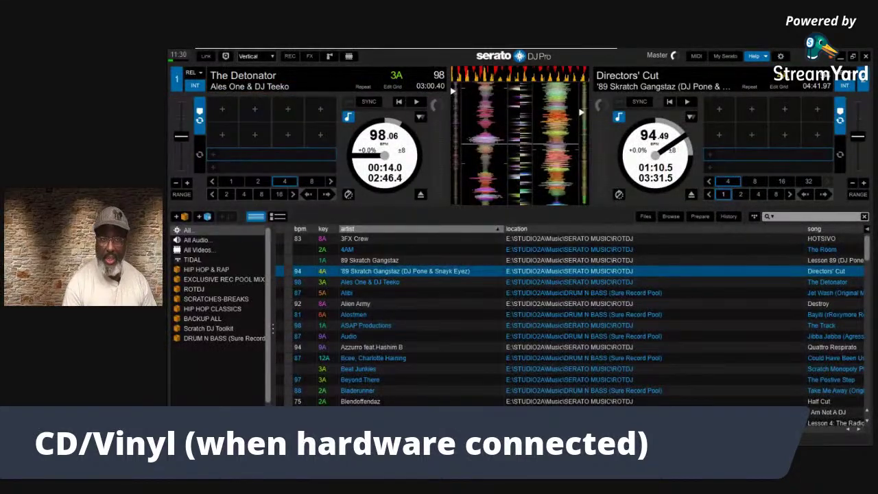
# Reopen Setup on the CD/Vinyl tab with hover help explanations active
pyautogui.moveTo(782, 59)
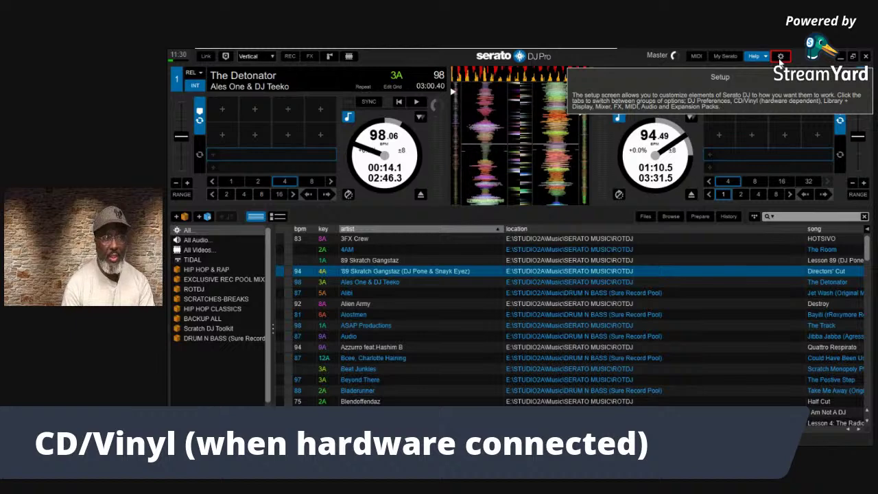
pyautogui.click(781, 59)
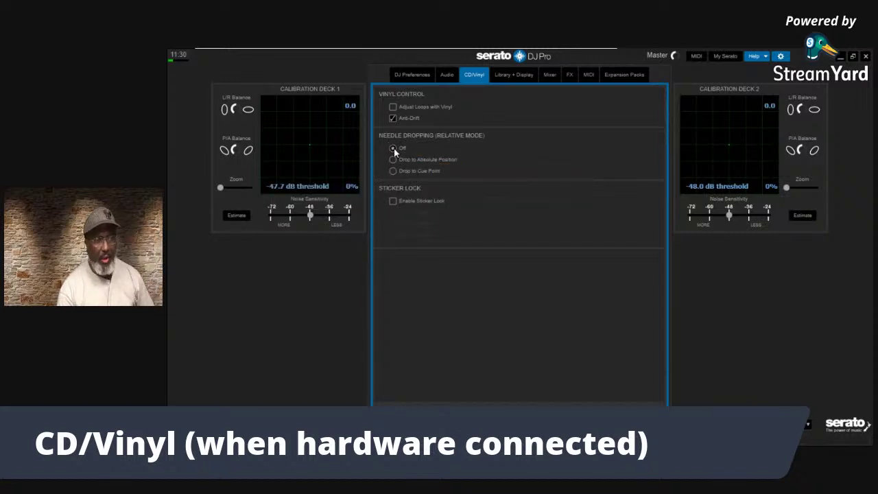
pyautogui.moveTo(393, 160)
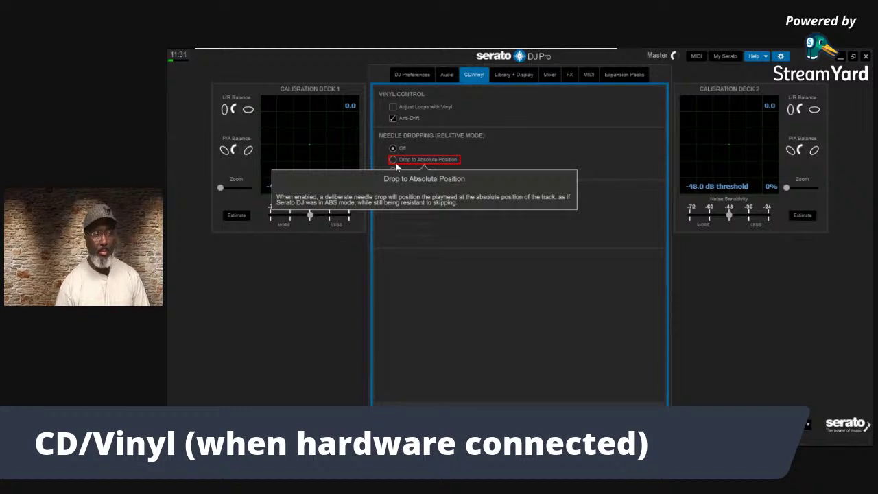
pyautogui.click(781, 58)
# Show deck 1's ABS/REL control mode dropdown, currently set to REL
pyautogui.moveTo(244, 85)
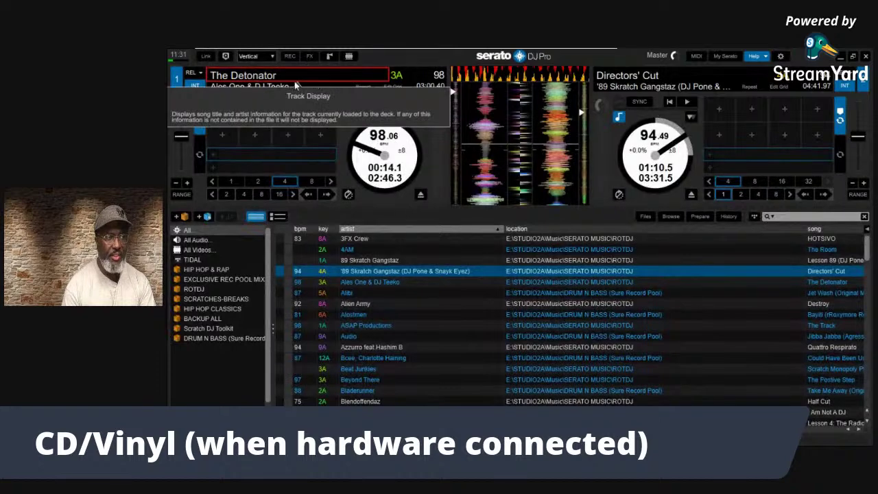
pyautogui.moveTo(195, 85)
pyautogui.click(192, 72)
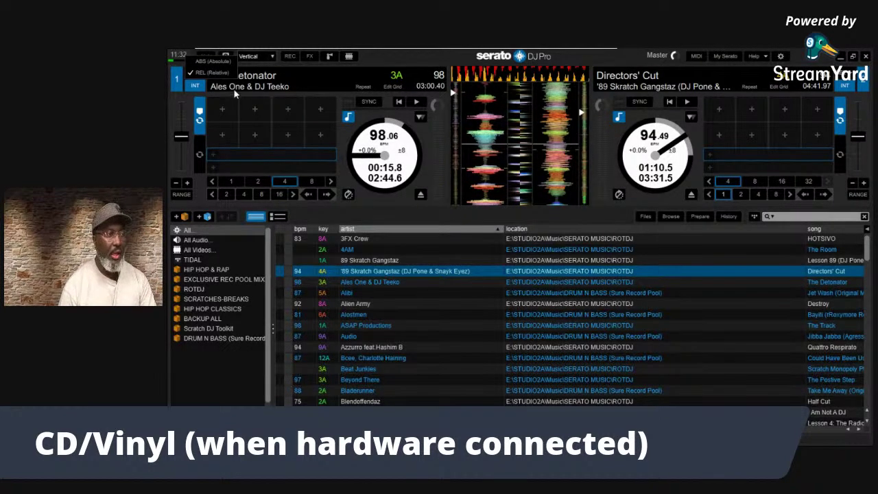
# Dismiss the ABS/REL dropdown so deck 1 stays in REL at 00:15.5
pyautogui.click(206, 87)
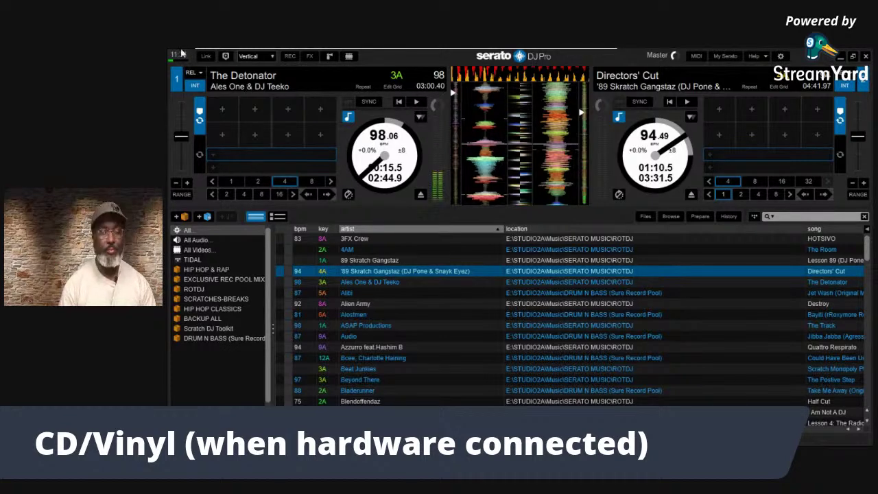
# Open Setup, set Needle Dropping to Off, and turn hover tooltips back on
pyautogui.click(780, 56)
pyautogui.click(392, 148)
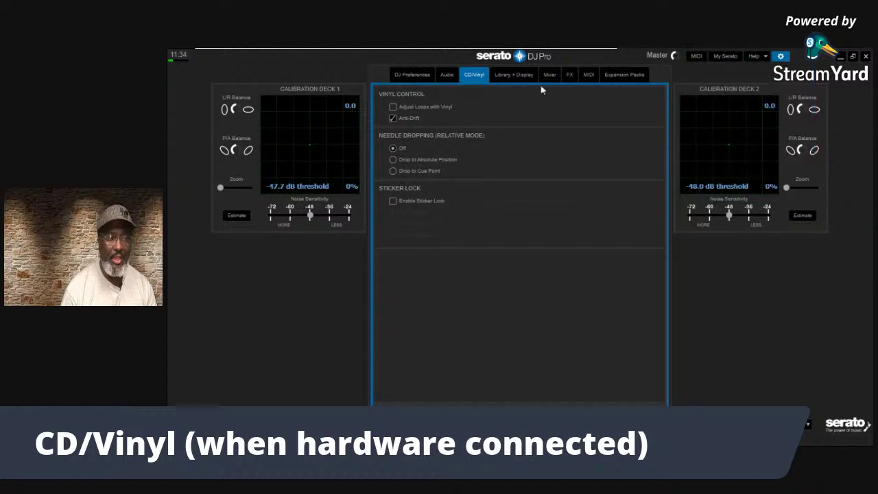
pyautogui.click(765, 56)
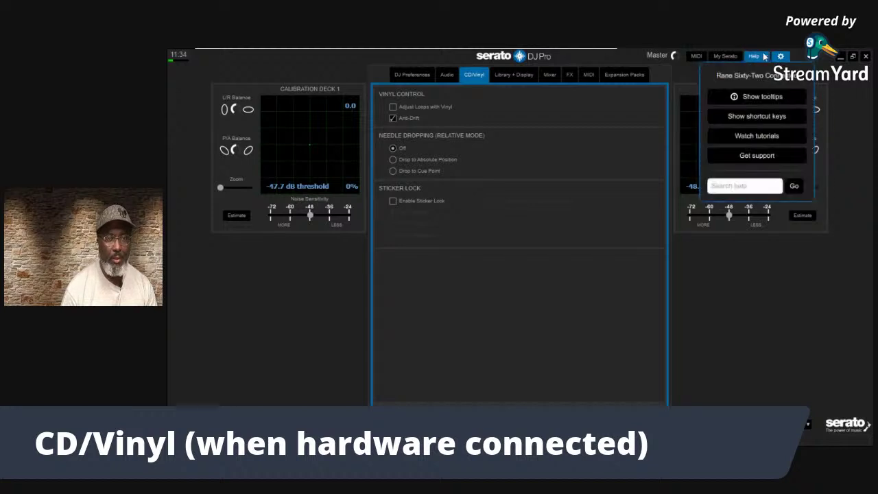
pyautogui.click(761, 96)
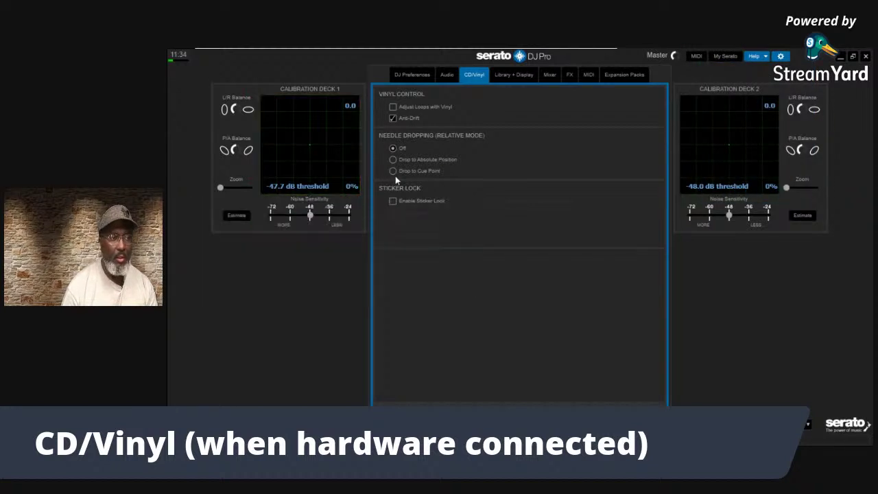
pyautogui.moveTo(399, 170)
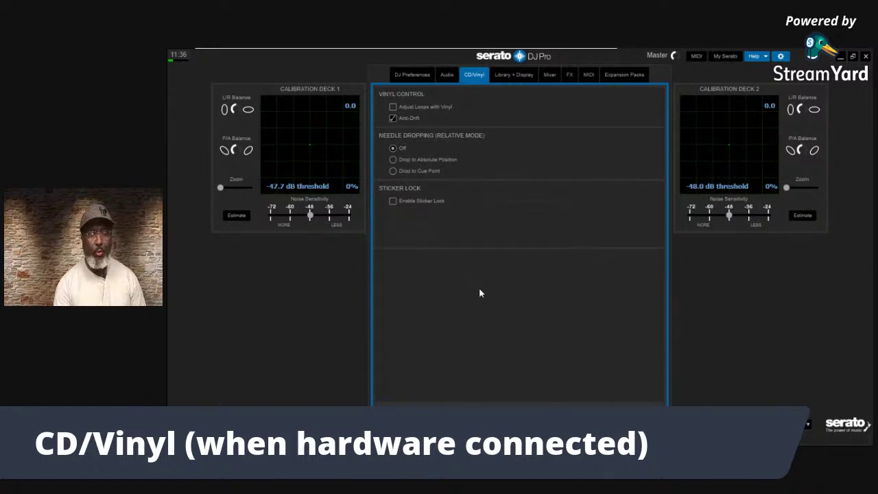
pyautogui.moveTo(514, 208)
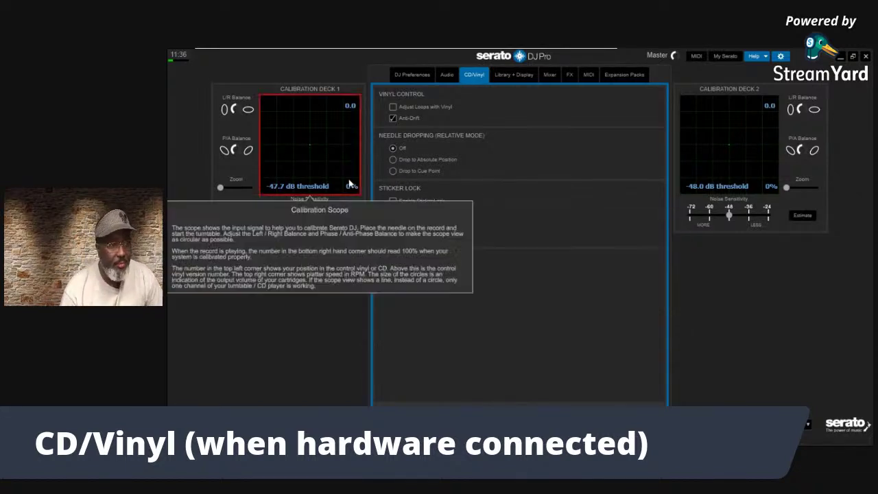
pyautogui.moveTo(414, 203)
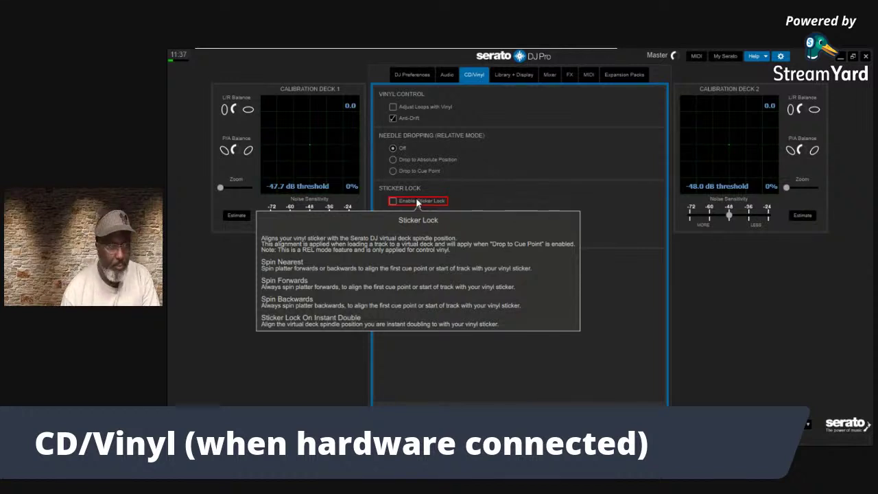
# Enable Sticker Lock and Sticker Lock On Instant Double, then close Setup
pyautogui.click(393, 201)
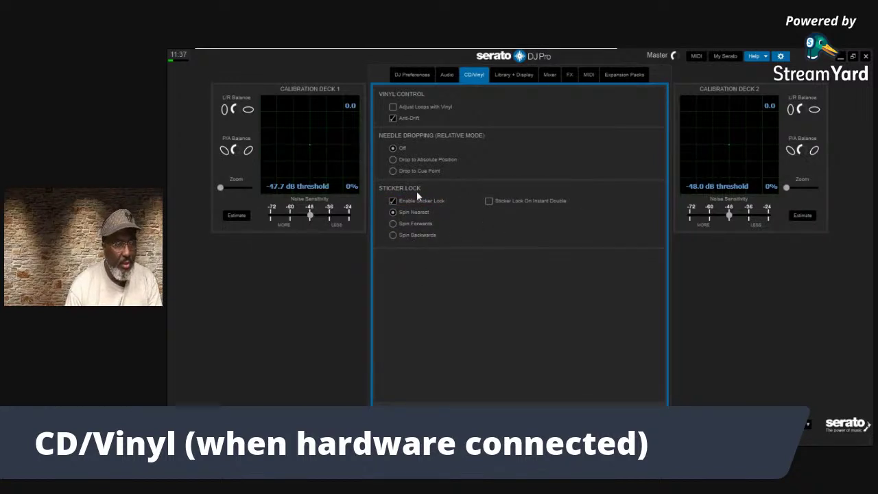
pyautogui.moveTo(414, 203)
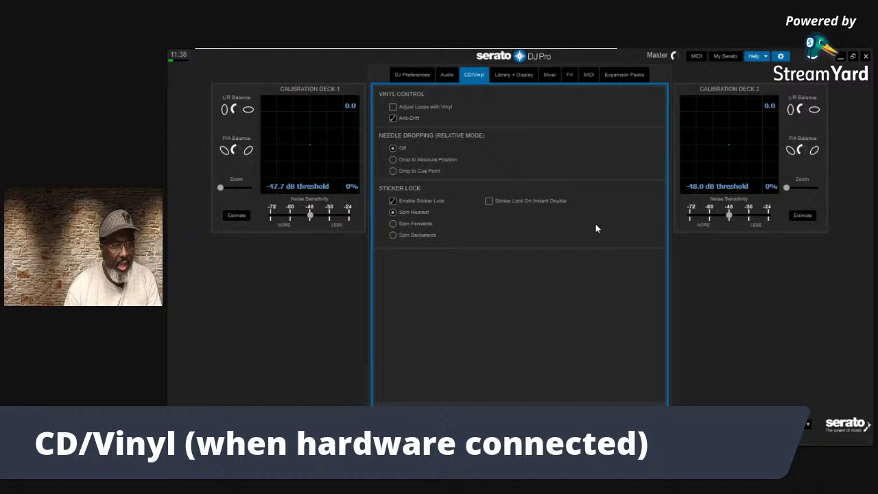
pyautogui.click(493, 200)
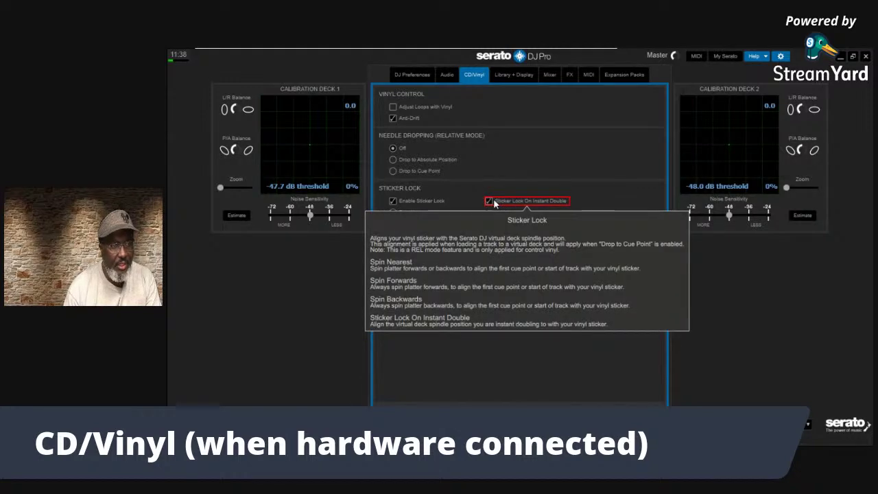
pyautogui.click(783, 56)
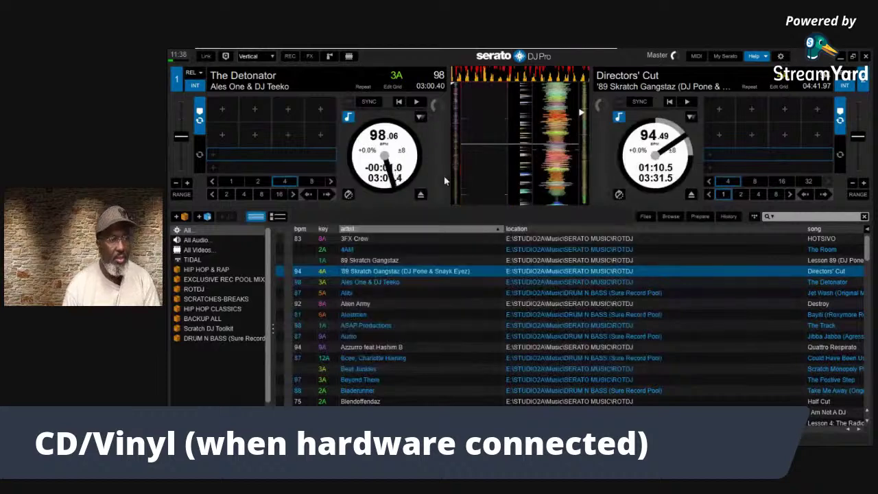
# Load the Beyond There track onto deck 1 and turn off the on-screen help
pyautogui.moveTo(359, 300)
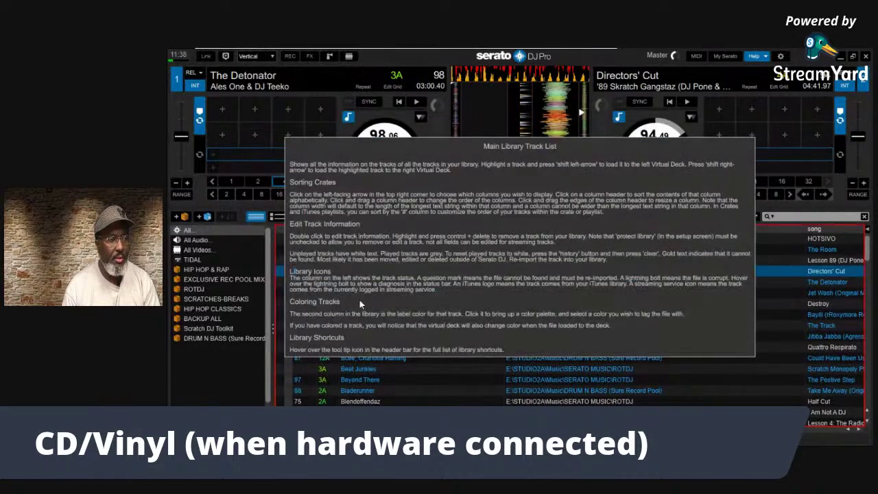
pyautogui.click(367, 371)
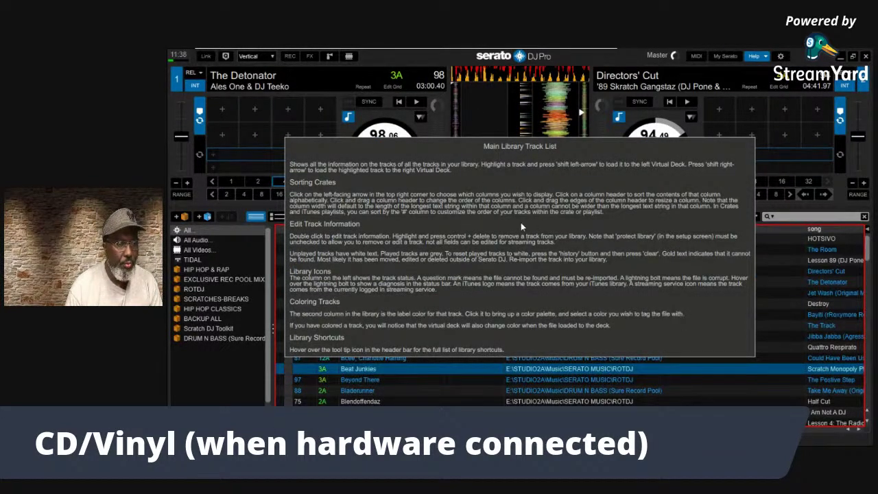
pyautogui.click(367, 380)
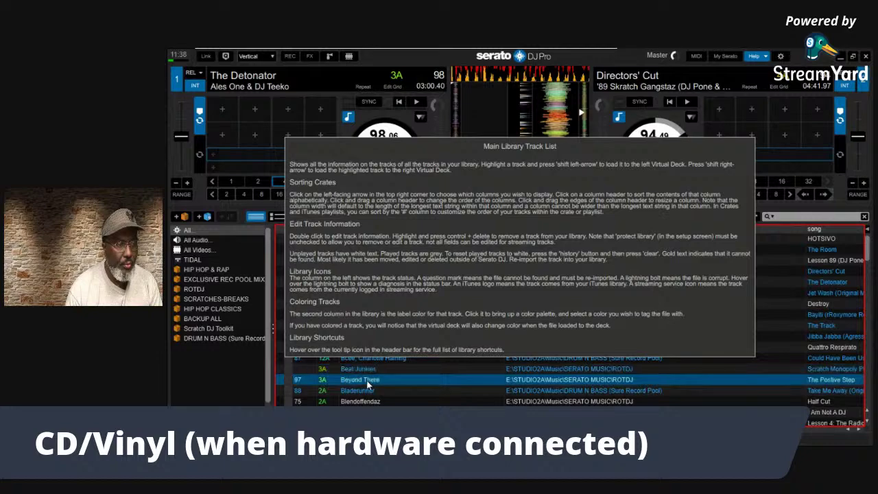
pyautogui.hotkey('shift', 'Left')
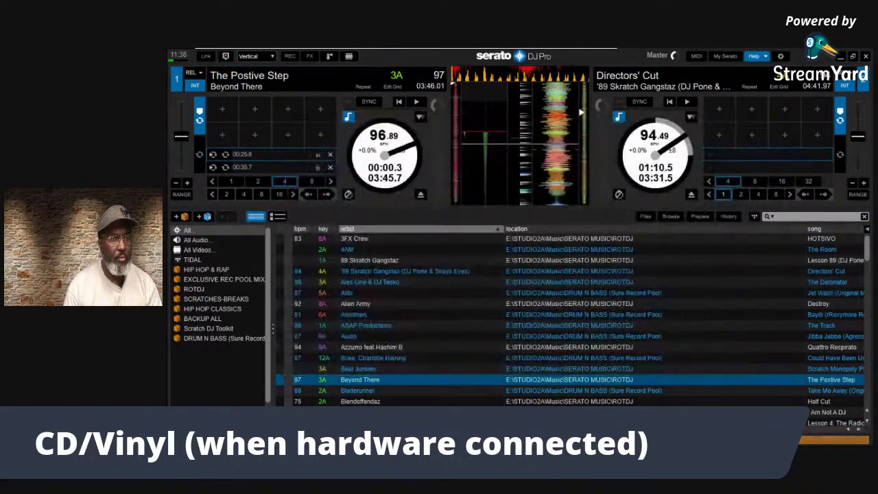
pyautogui.click(762, 56)
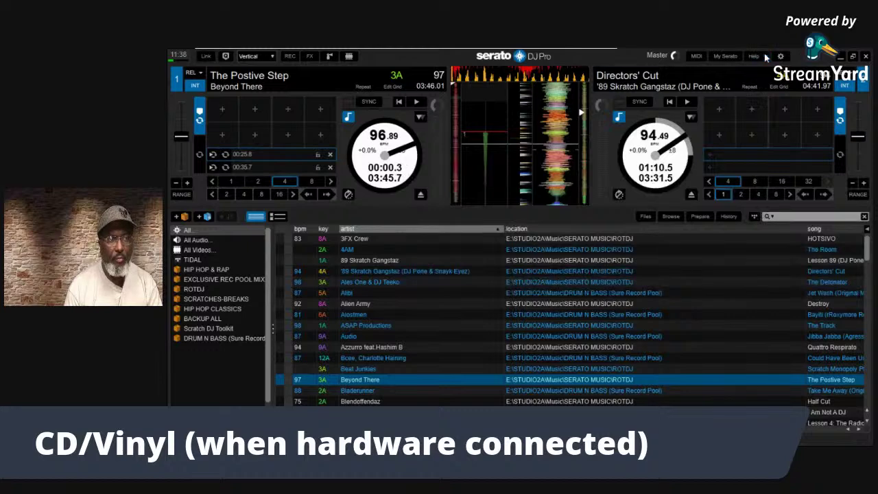
# Set hot cues 1–5 on deck 1 at 00:05, 00:41, 01:30, 02:22 and 03:03
pyautogui.click(454, 85)
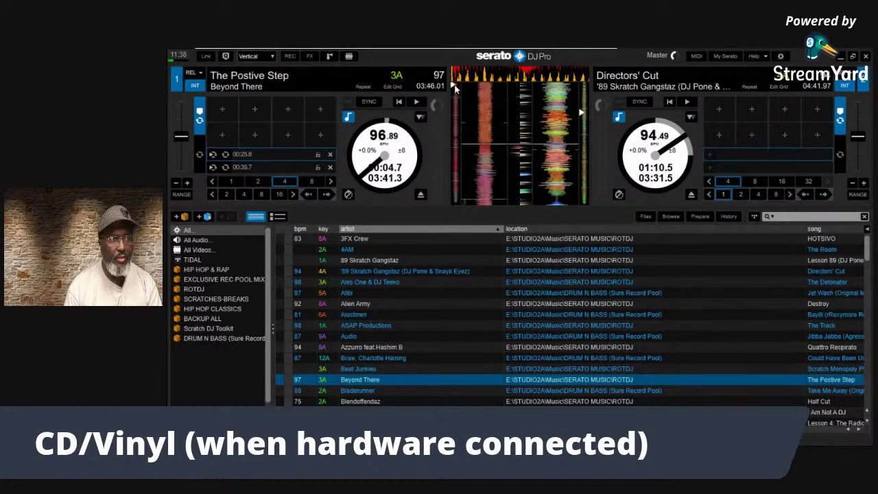
pyautogui.press('1')
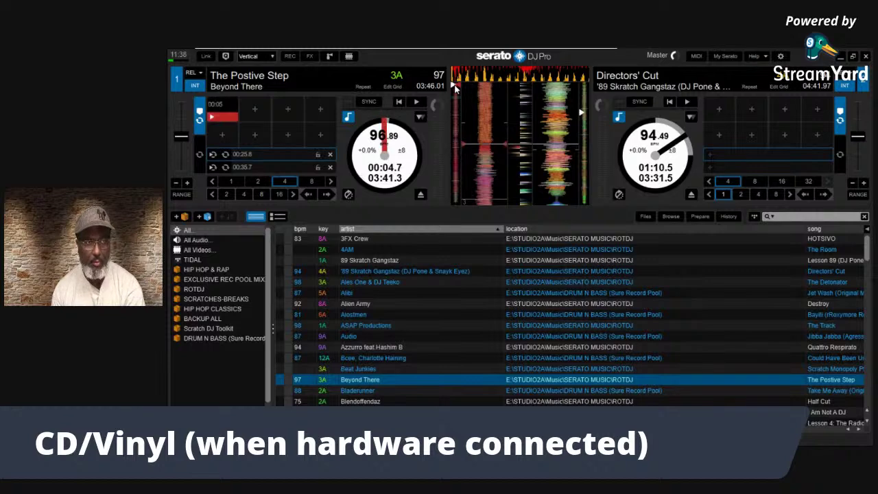
pyautogui.click(458, 103)
pyautogui.press('2')
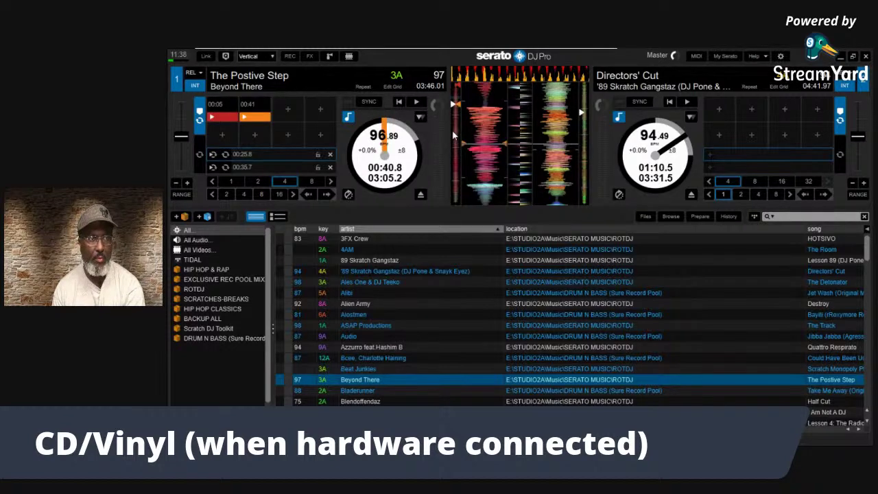
pyautogui.click(452, 129)
pyautogui.press('3')
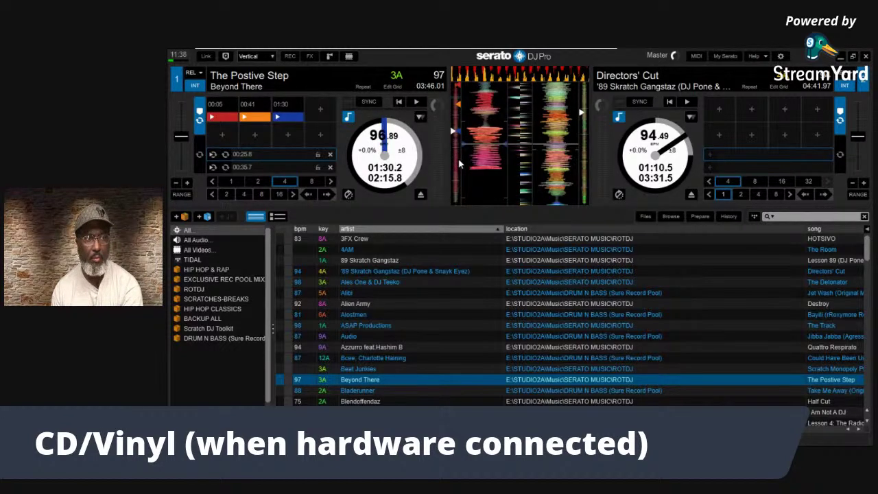
pyautogui.click(459, 163)
pyautogui.press('4')
pyautogui.click(456, 185)
pyautogui.press('5')
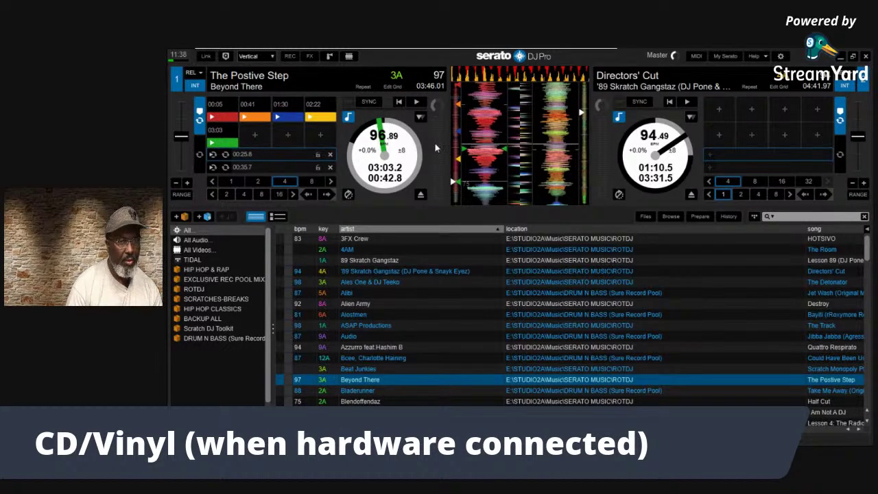
# Turn Sticker Lock off and back on in the CD/Vinyl settings
pyautogui.click(781, 56)
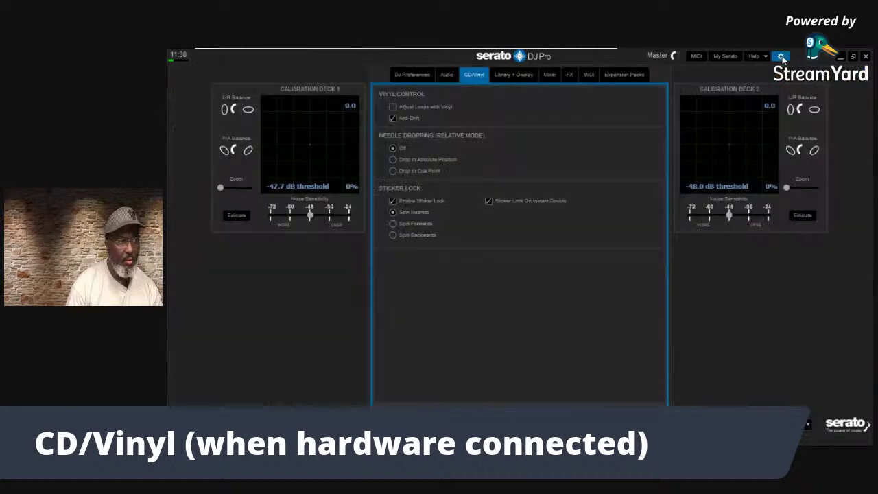
pyautogui.click(393, 201)
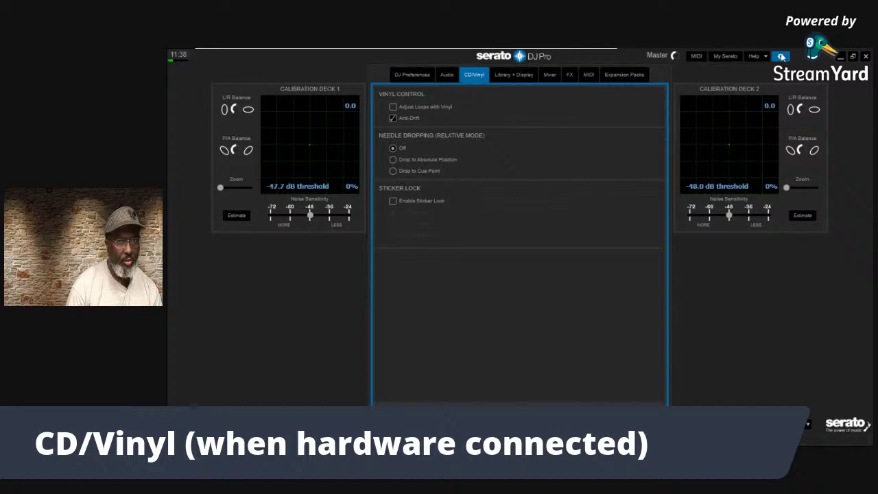
pyautogui.click(781, 57)
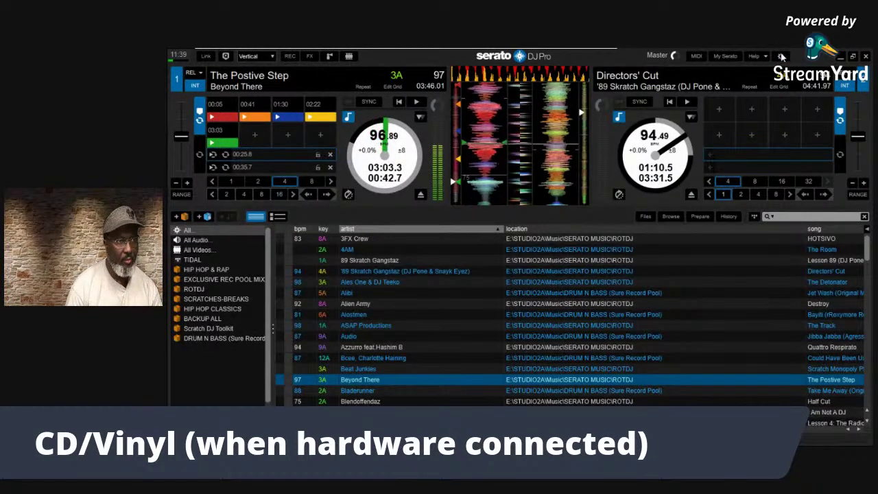
pyautogui.click(779, 56)
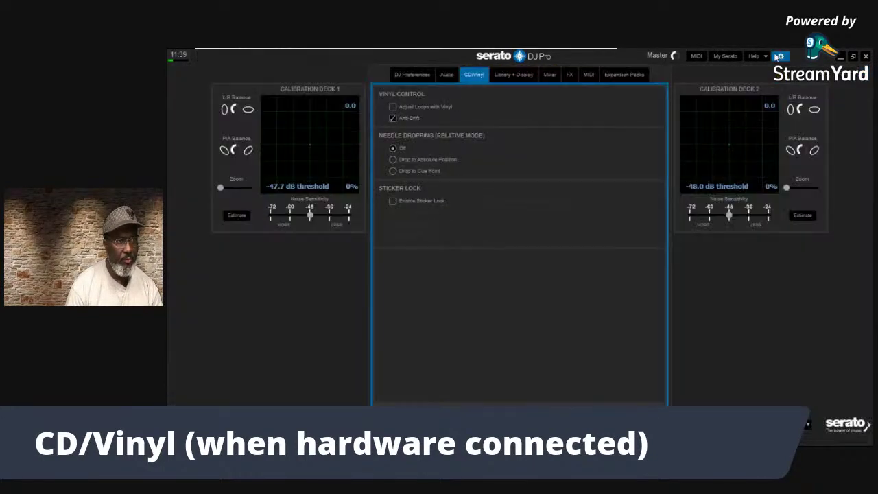
pyautogui.click(393, 201)
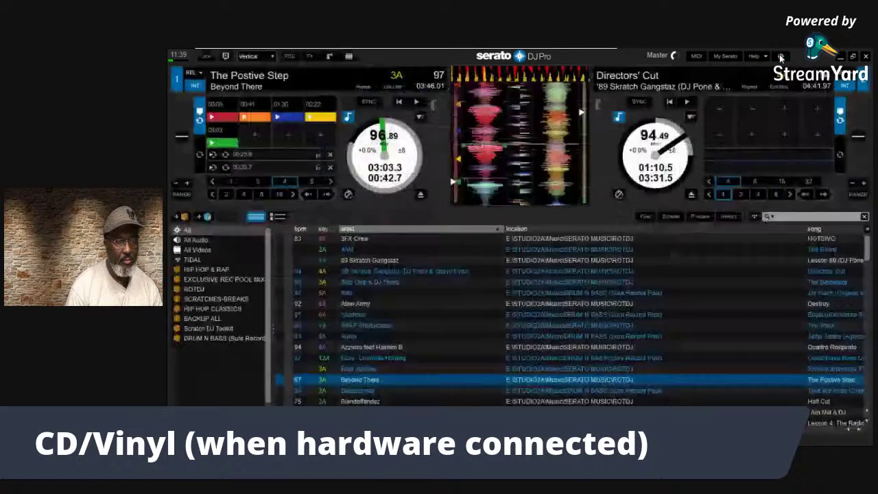
pyautogui.click(780, 56)
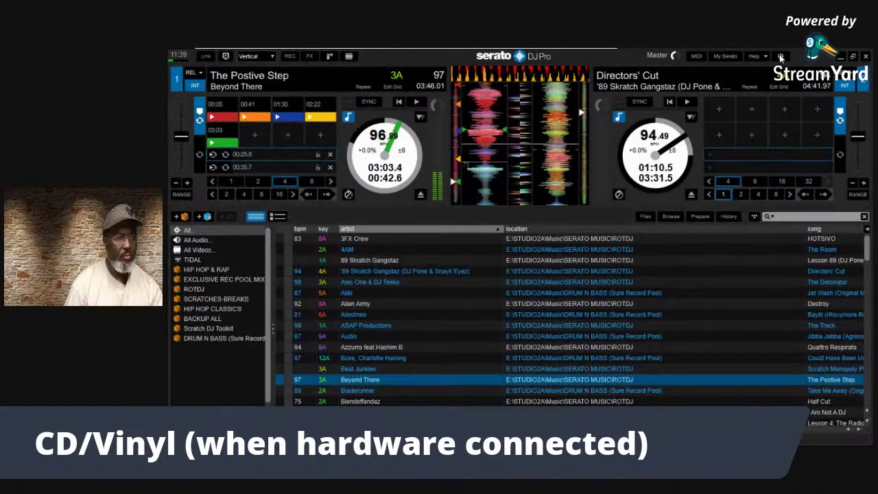
# Play deck 1, jump to the 00:05 and 00:41 hot cues, then reopen the CD/Vinyl settings
pyautogui.press('w')
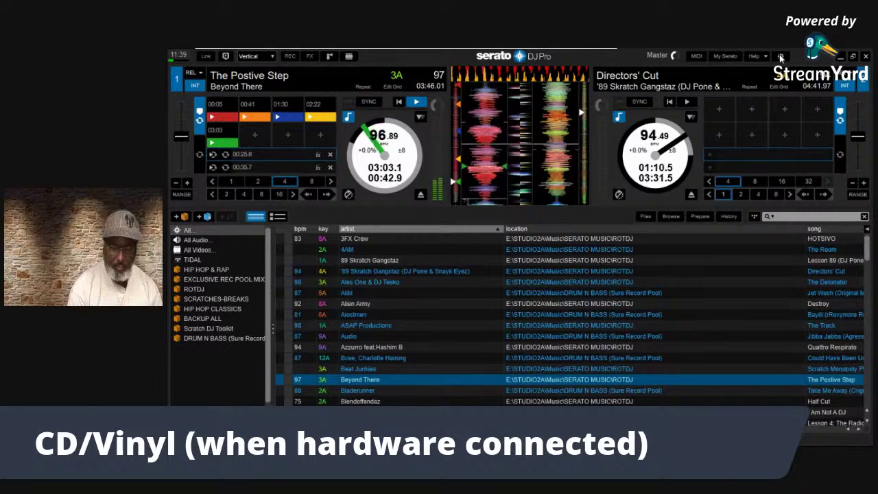
pyautogui.press('1')
pyautogui.press('1')
pyautogui.press('1')
pyautogui.press('1')
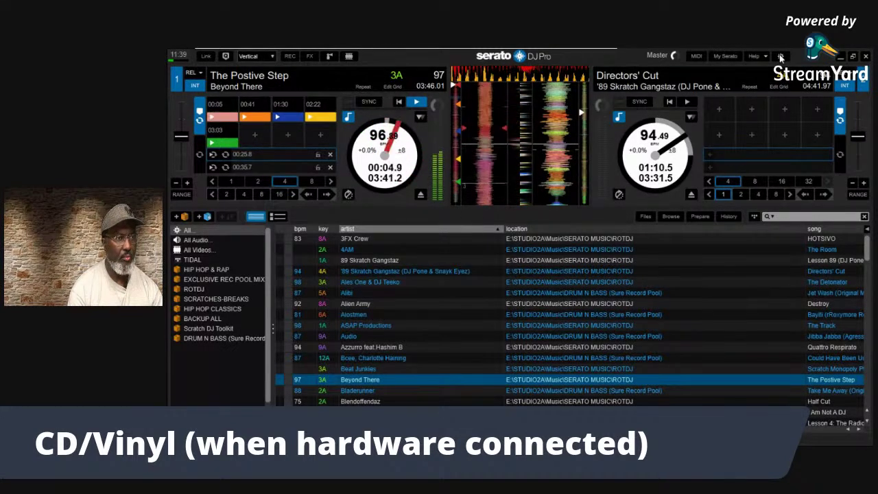
pyautogui.press('2')
pyautogui.press('2')
pyautogui.press('2')
pyautogui.press('2')
pyautogui.press('2')
pyautogui.press('2')
pyautogui.press('2')
pyautogui.press('2')
pyautogui.press('2')
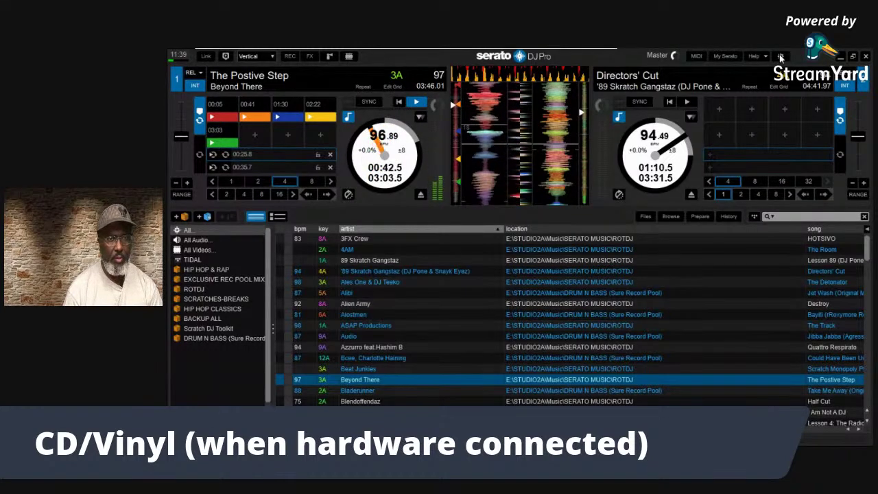
pyautogui.click(781, 57)
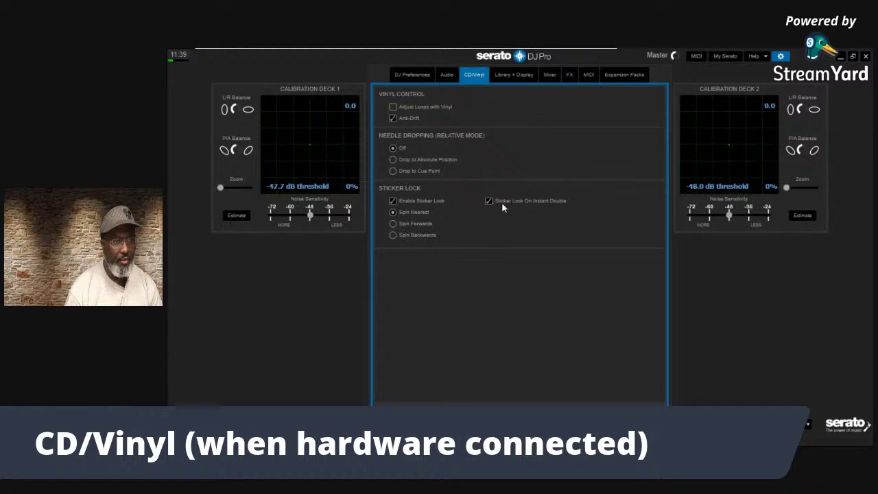
# Close the CD/Vinyl settings with the gear icon, leaving deck 1 at 00:40.9
pyautogui.click(780, 57)
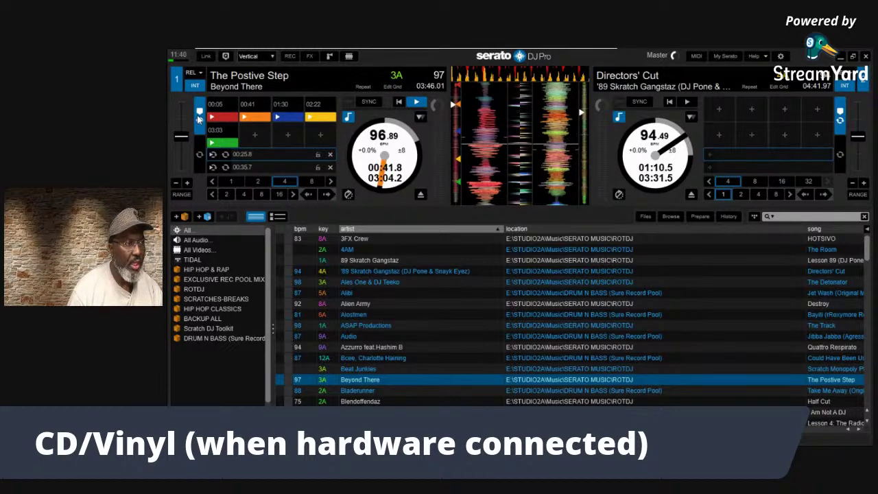
# Delete deck 1's 00:25.8 saved loop and toggle key lock on and off with F5
pyautogui.click(329, 154)
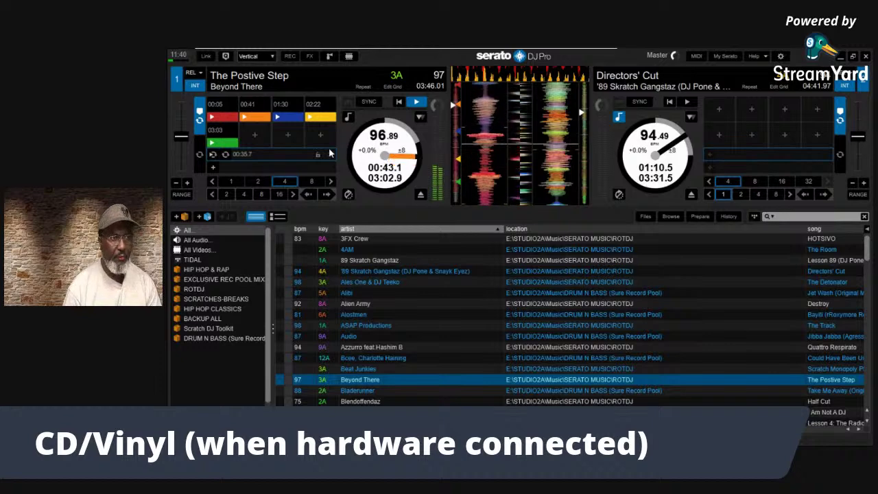
pyautogui.press('F5')
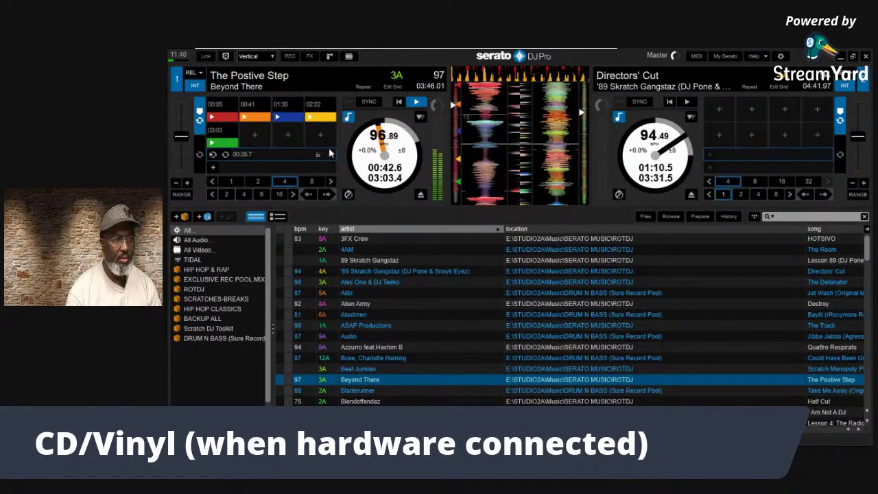
pyautogui.press('F5')
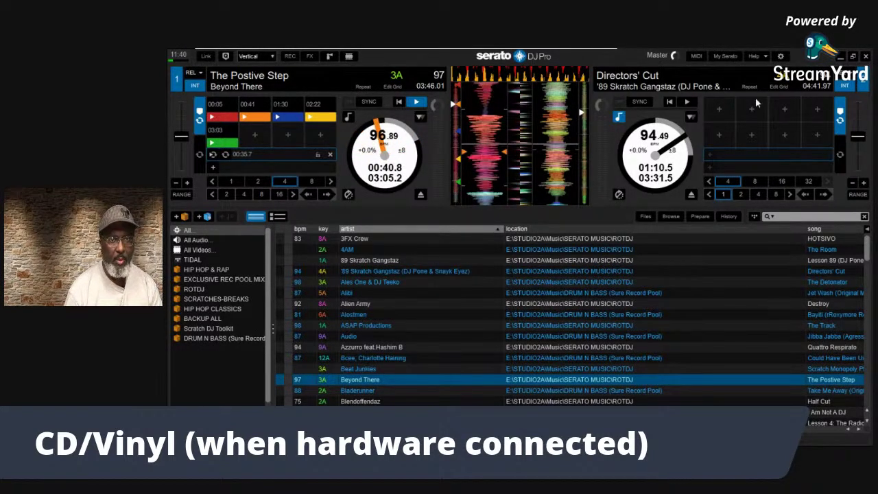
# Set Sticker Lock to Spin Forwards in the CD/Vinyl settings and close Setup
pyautogui.click(779, 57)
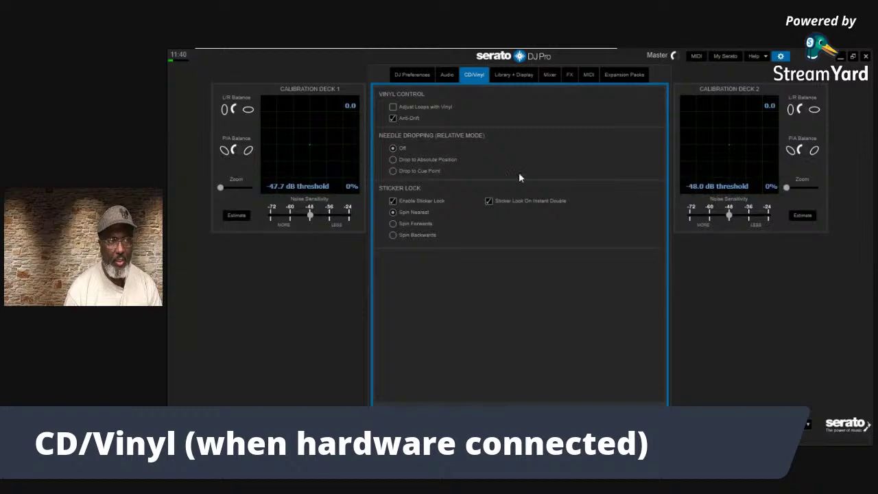
pyautogui.click(394, 222)
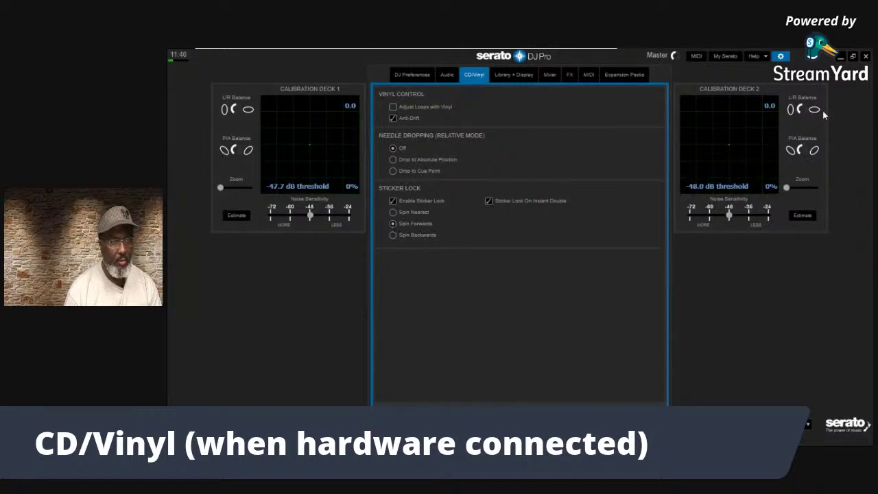
pyautogui.click(781, 57)
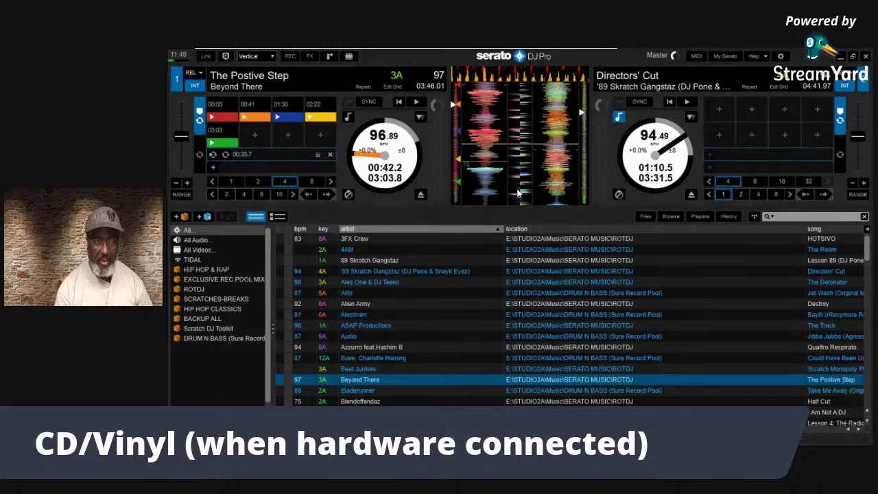
# Open Setup on the CD/Vinyl tab via the gear icon
pyautogui.click(779, 57)
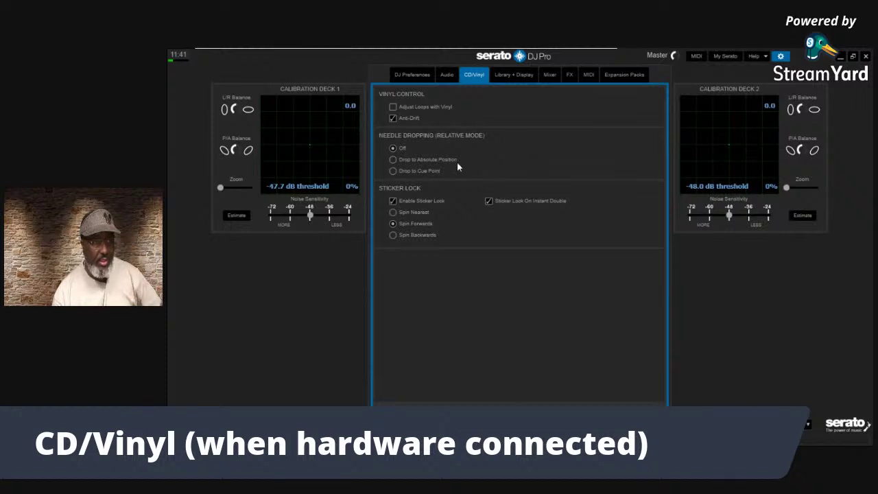
# Turn on Help tooltips, uncheck Enable Sticker Lock, and switch to the Library + Display page
pyautogui.click(768, 57)
pyautogui.click(754, 93)
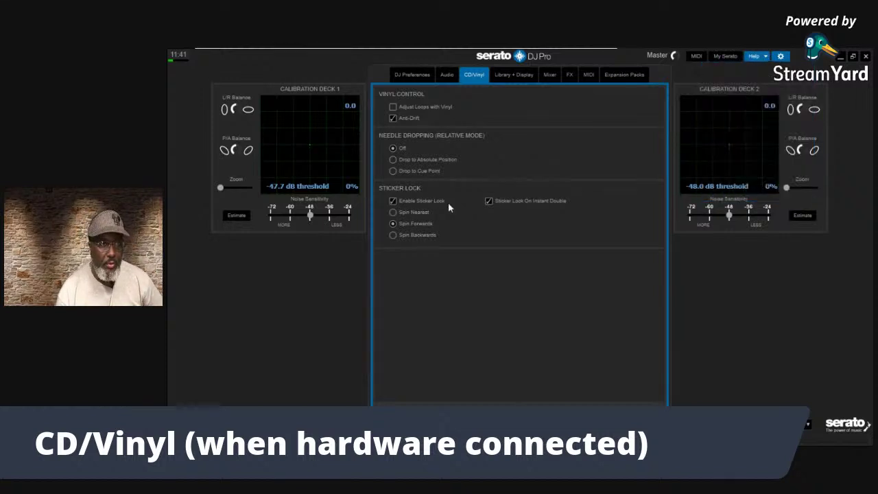
pyautogui.moveTo(412, 203)
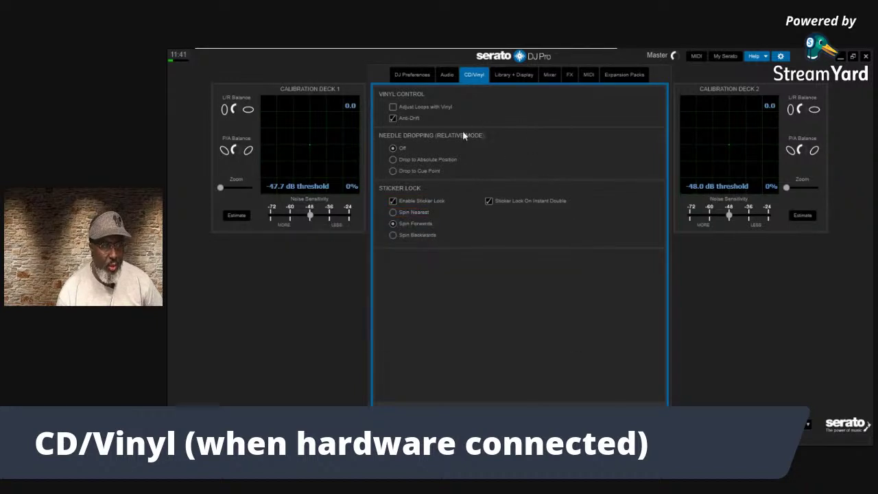
pyautogui.click(426, 201)
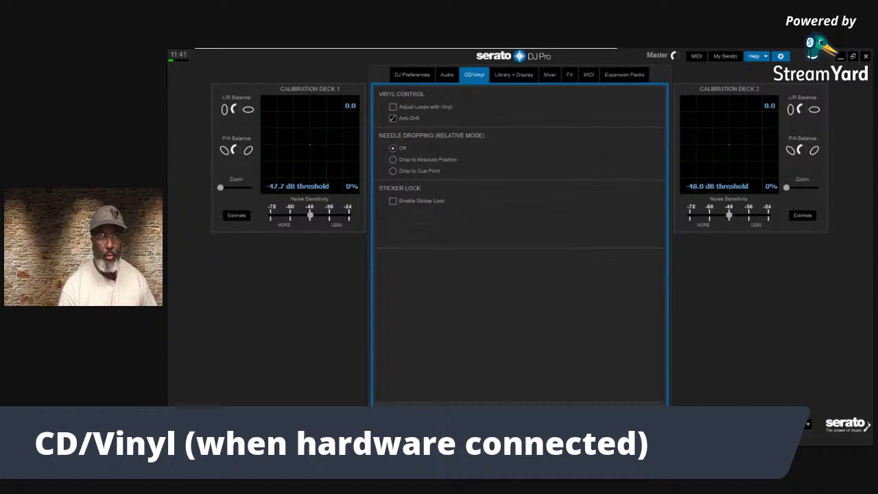
pyautogui.click(506, 76)
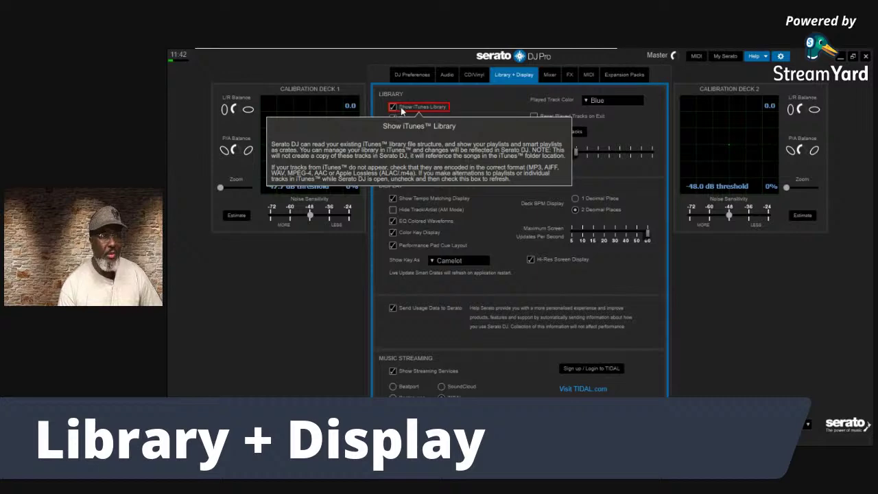
# Close Setup, bringing up the Crates, CDs and playlists help box
pyautogui.click(781, 55)
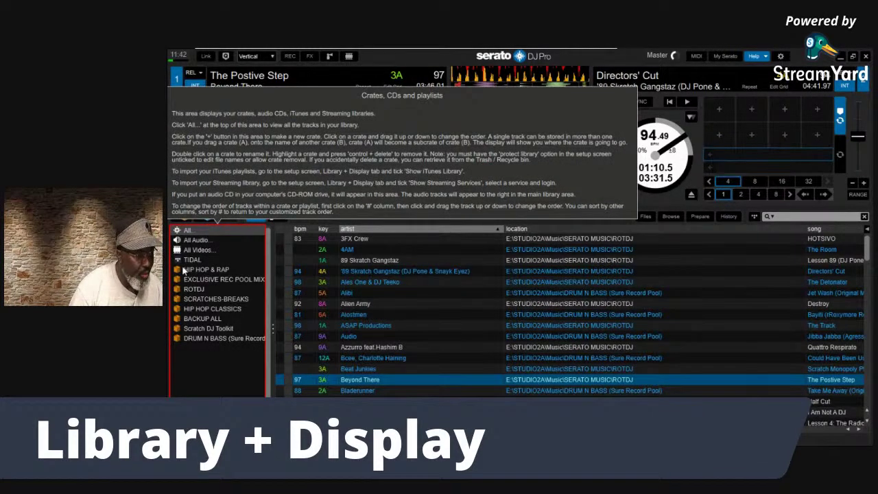
# Browse the All Videos, All and TIDAL crates in the library
pyautogui.click(184, 251)
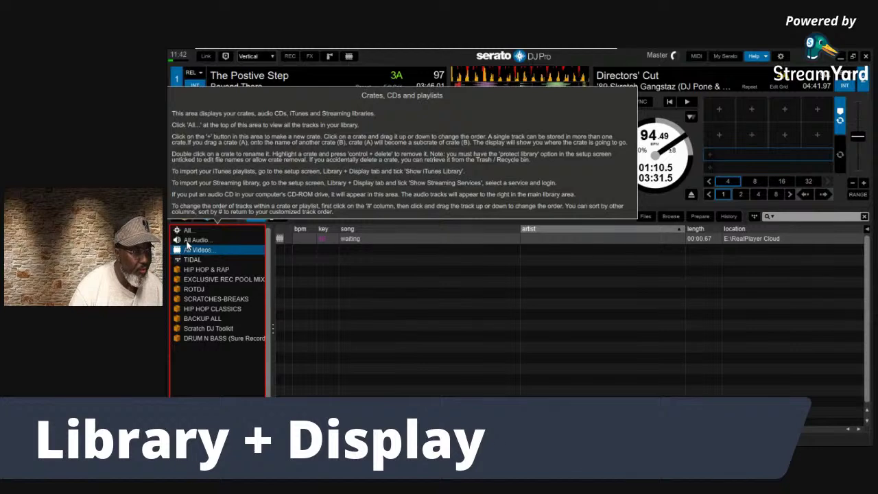
pyautogui.click(186, 242)
pyautogui.click(184, 231)
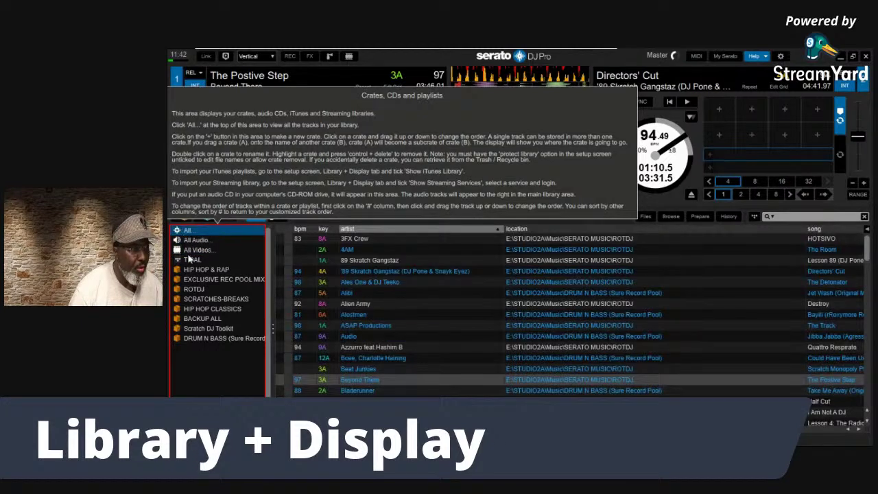
pyautogui.click(190, 259)
pyautogui.click(754, 56)
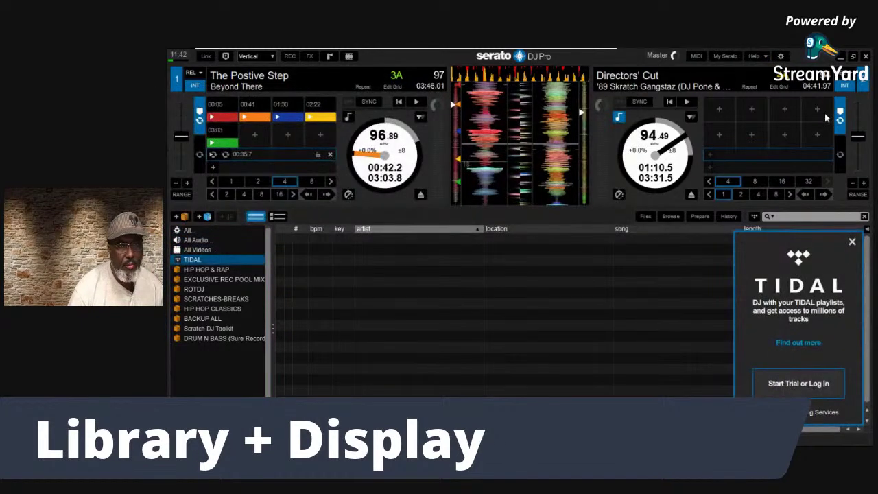
# In Library + Display, toggle Show iTunes Library off, on and finally off, checking the library between
pyautogui.click(780, 57)
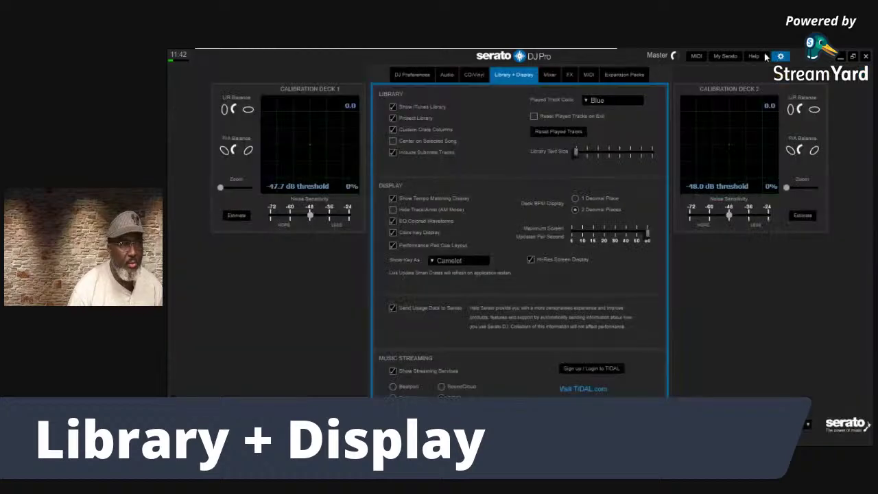
pyautogui.click(393, 107)
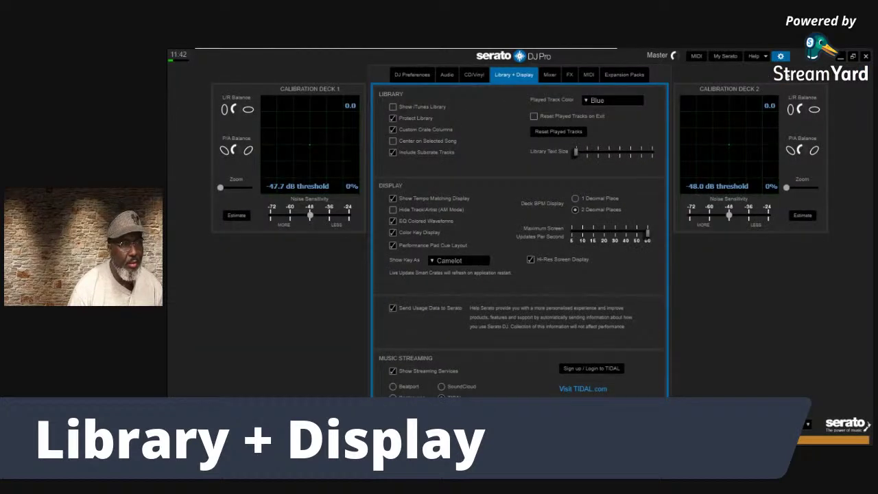
pyautogui.click(781, 57)
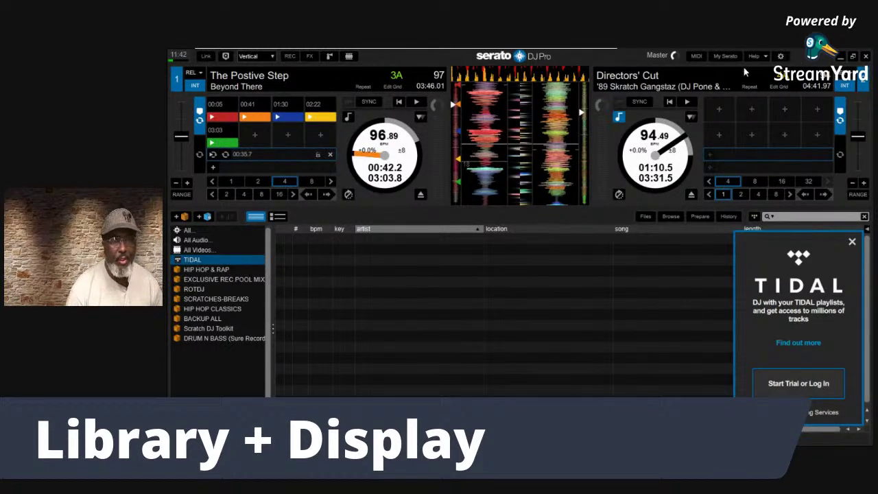
pyautogui.click(781, 56)
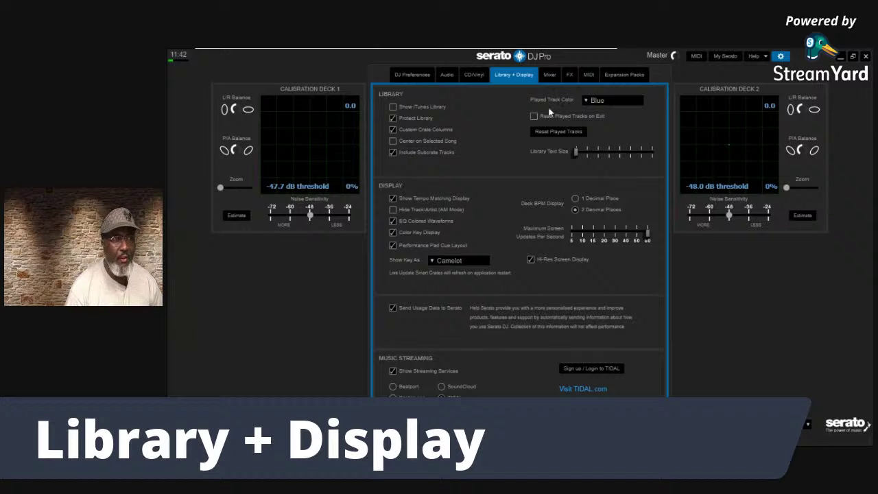
pyautogui.click(393, 106)
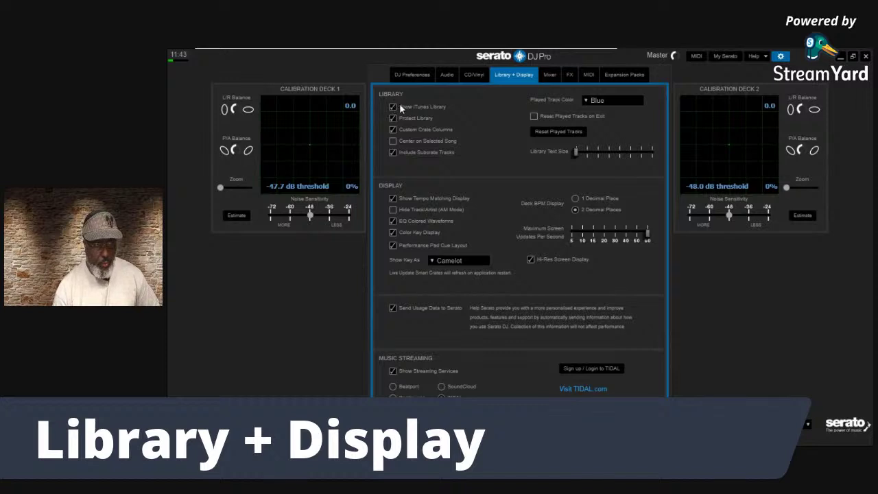
pyautogui.click(392, 107)
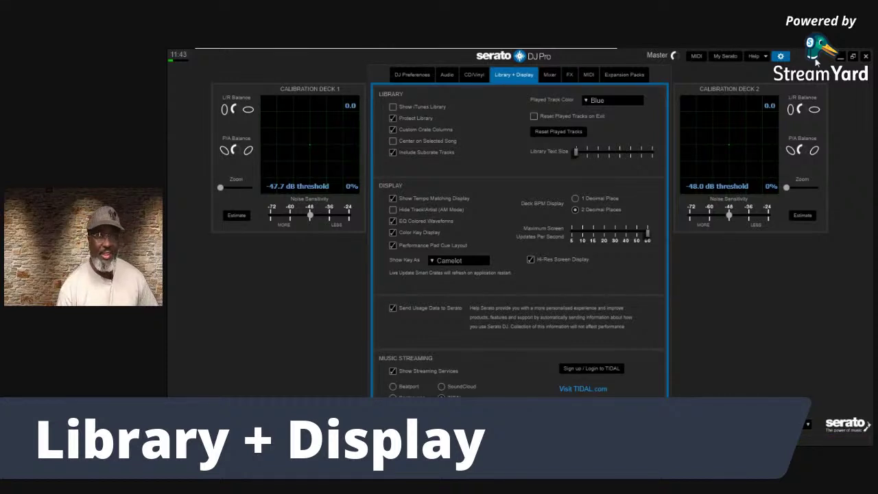
pyautogui.click(780, 56)
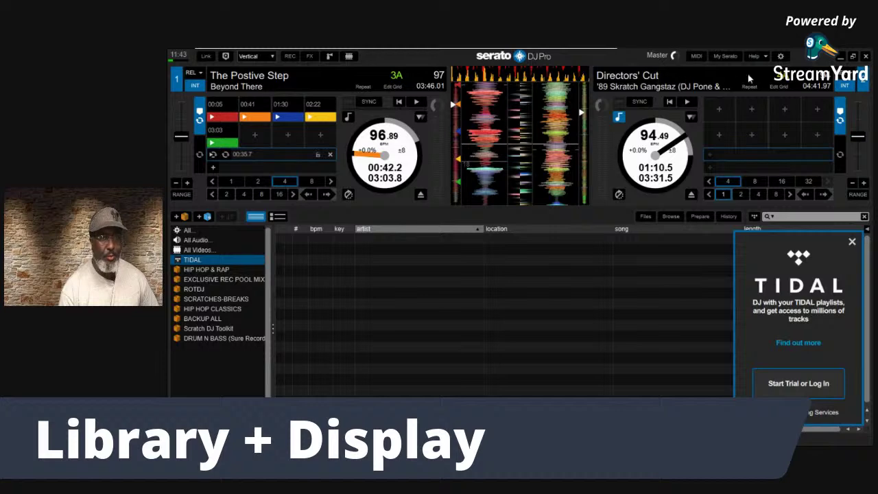
pyautogui.click(781, 55)
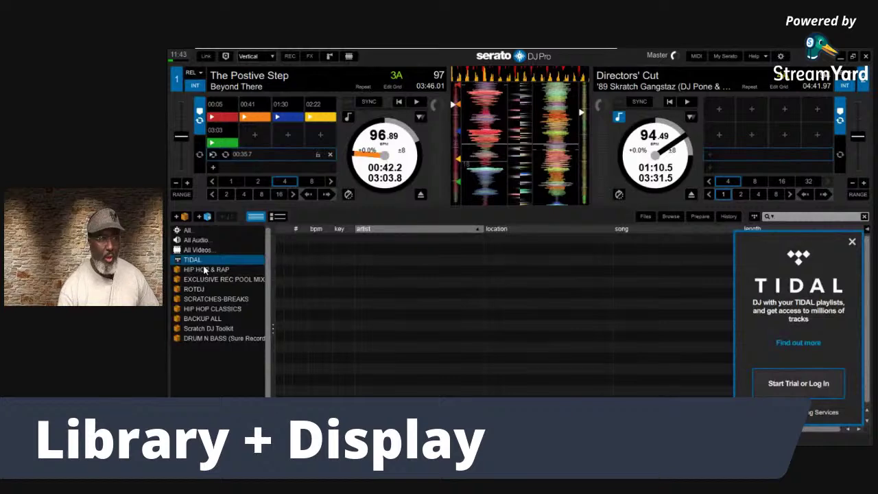
# Browse the HIP HOP & RAP, HIP HOP CLASSICS and BACKUP ALL crates, landing on DRUM N BASS
pyautogui.click(205, 269)
pyautogui.click(213, 310)
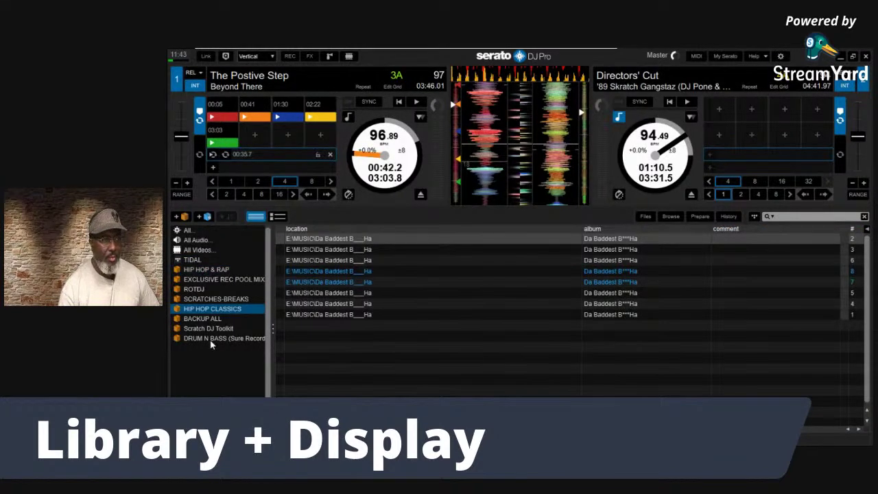
pyautogui.click(213, 338)
pyautogui.click(212, 319)
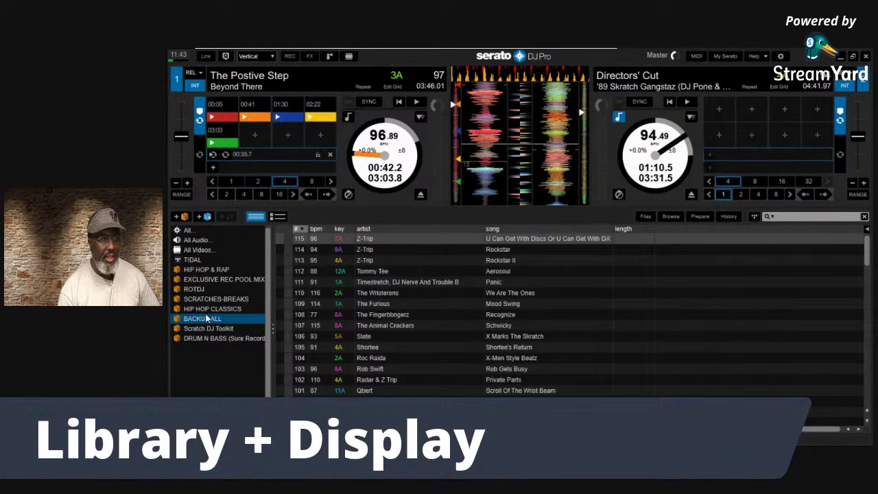
pyautogui.click(205, 338)
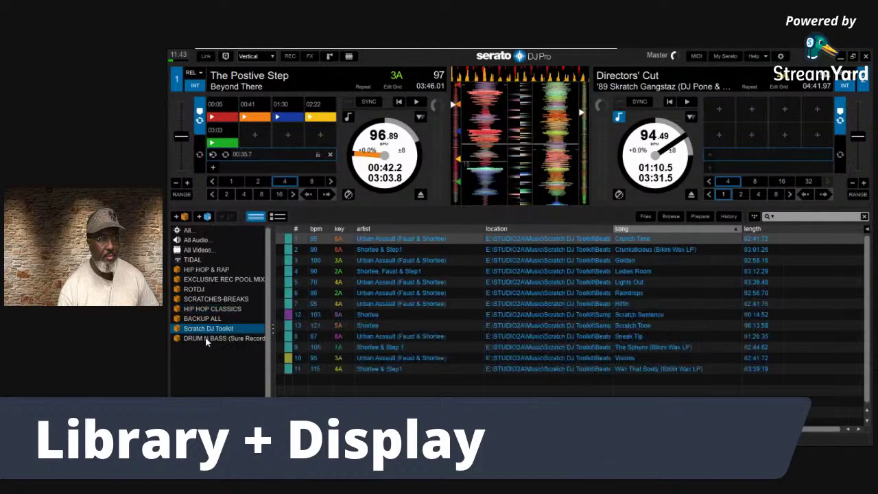
# Select DRUM N BASS tracks like Kleu's Keep Me from You and Technimatic, then try editing Still Miss You
pyautogui.click(492, 295)
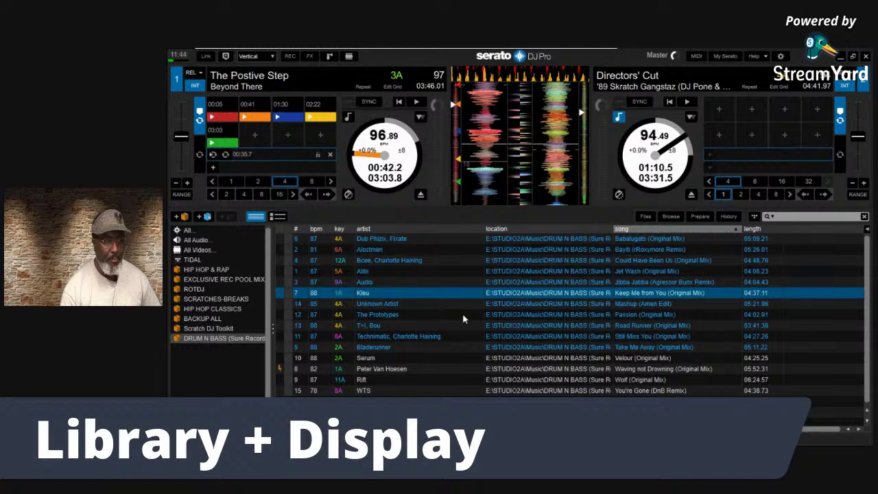
pyautogui.click(508, 332)
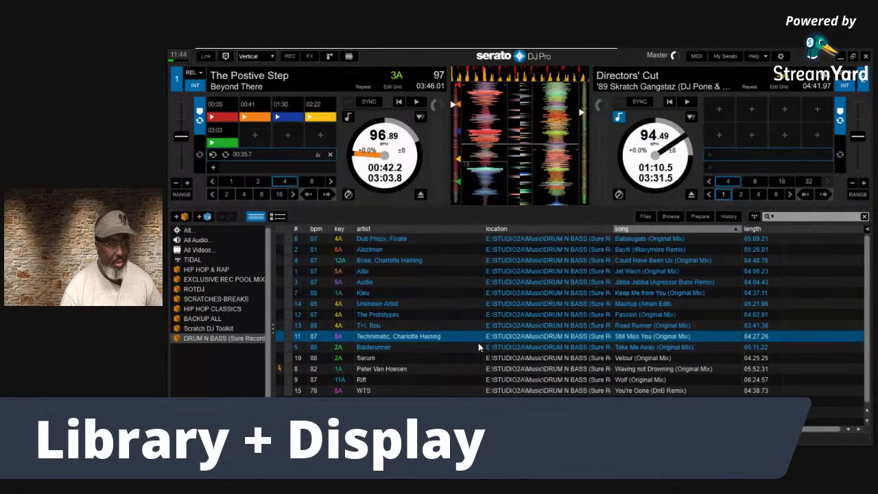
pyautogui.click(359, 314)
pyautogui.click(518, 293)
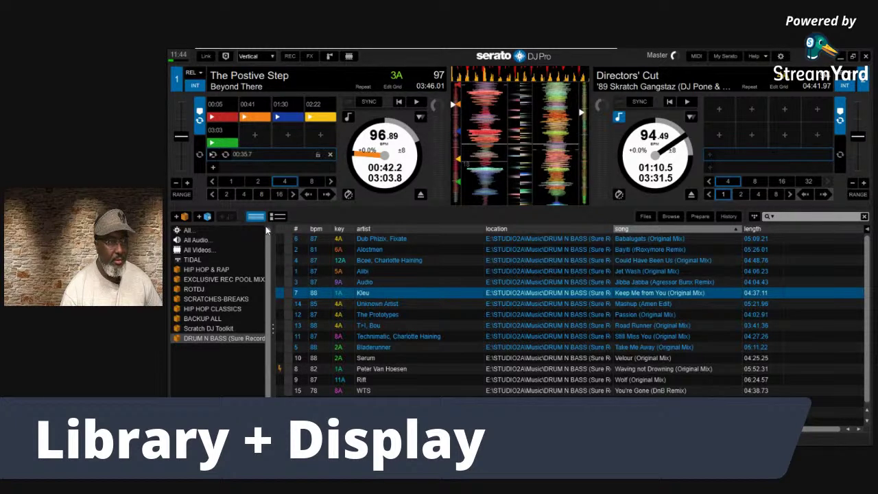
pyautogui.click(451, 336)
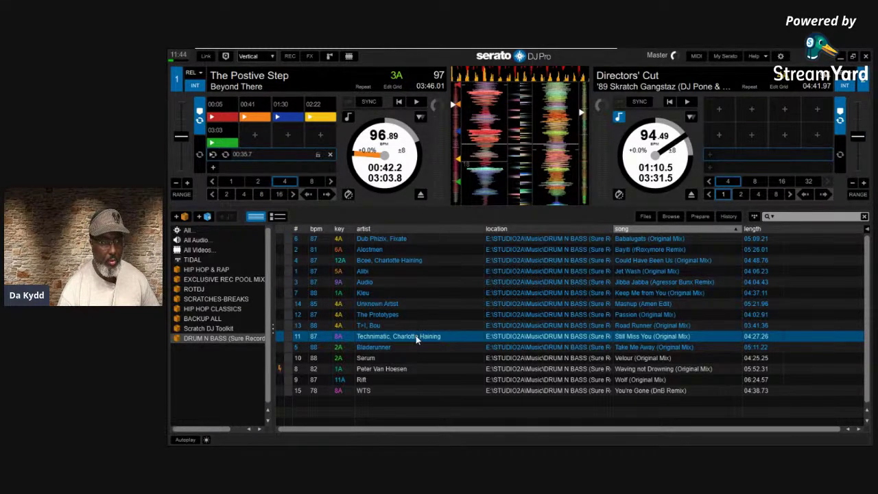
pyautogui.click(416, 339)
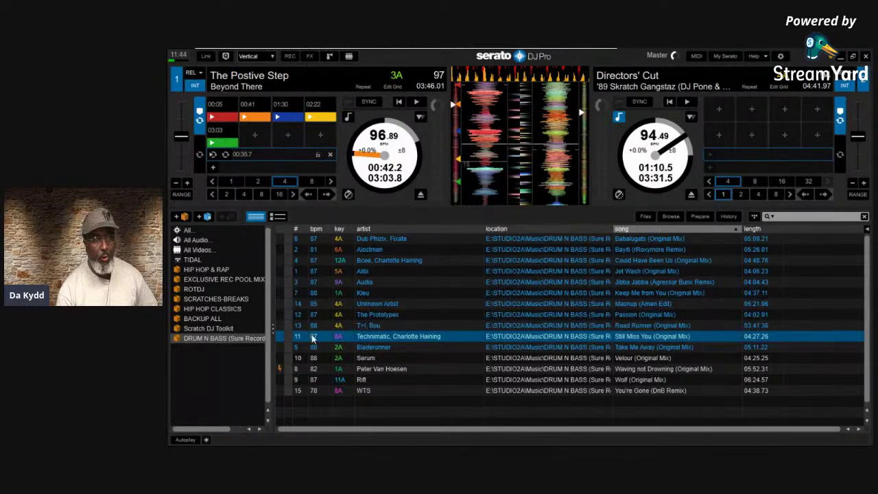
# Attempt to delete the HIP HOP CLASSICS crate and one of its tracks, then reopen Library + Display settings
pyautogui.click(217, 309)
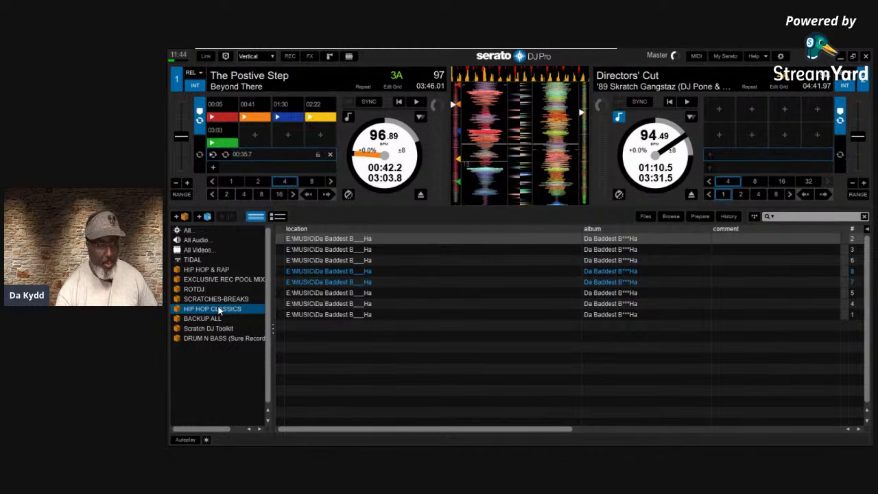
pyautogui.press('Delete')
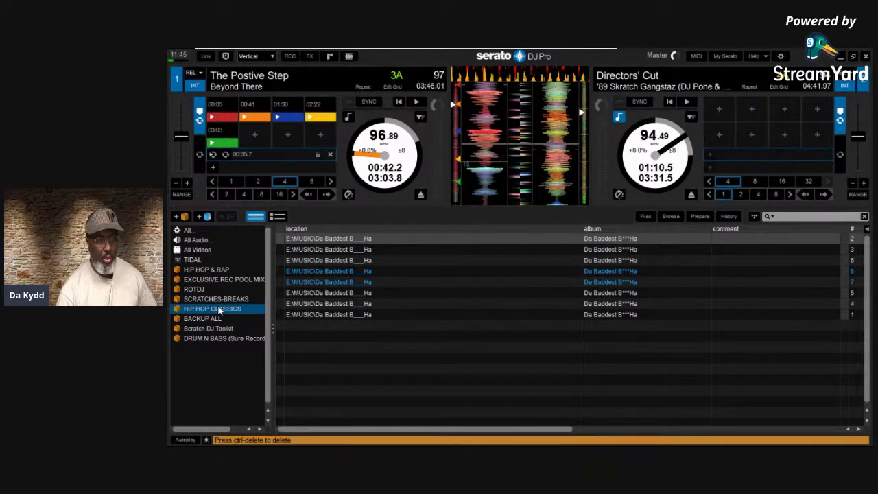
pyautogui.moveTo(573, 272); pyautogui.dragTo(617, 281)
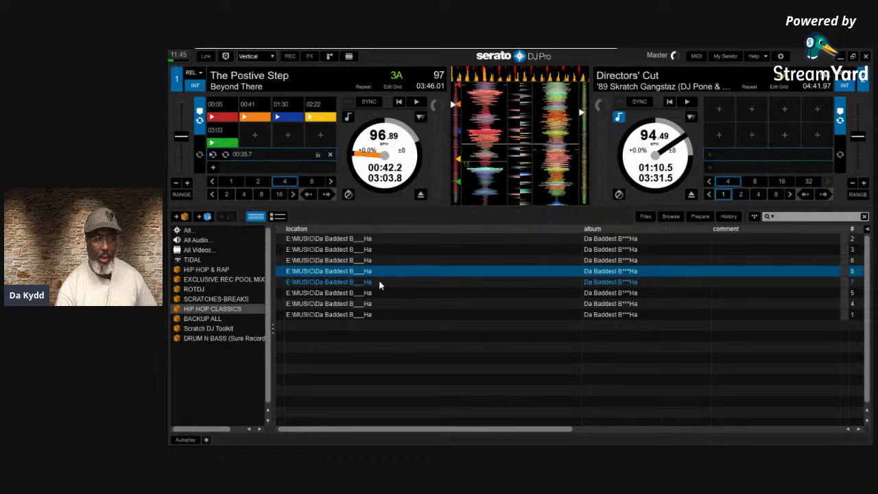
pyautogui.press('Delete')
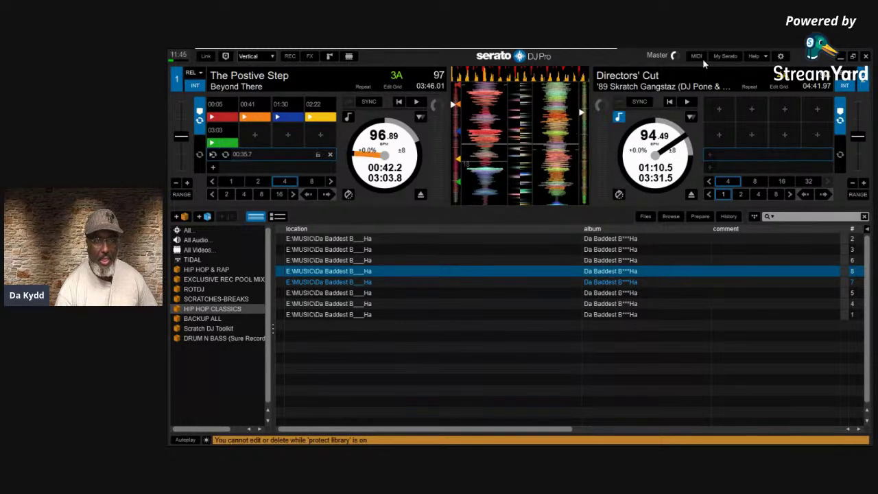
pyautogui.click(779, 56)
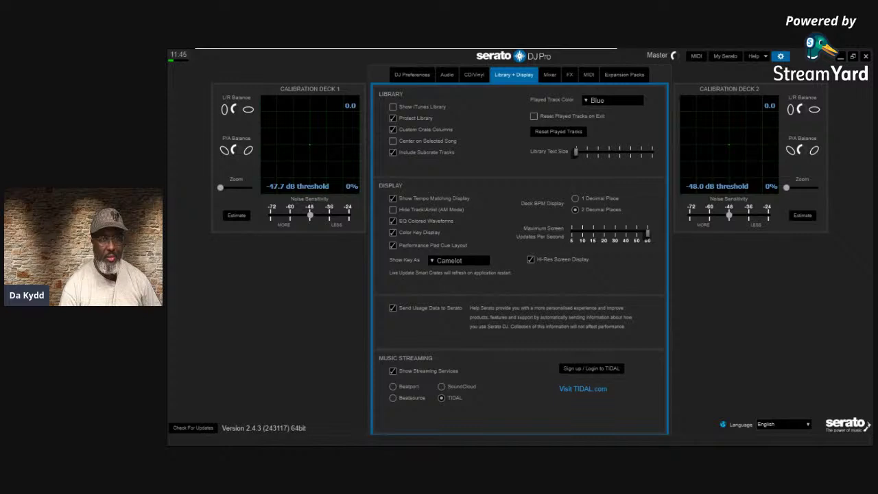
# Enable Help > Show tooltips, read the Custom Crate Columns tip, then close the settings
pyautogui.click(767, 56)
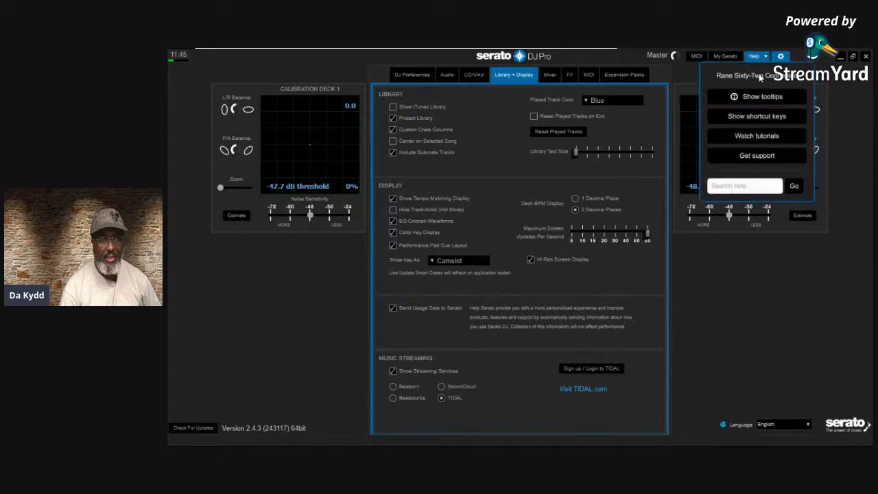
pyautogui.click(762, 96)
pyautogui.moveTo(423, 131)
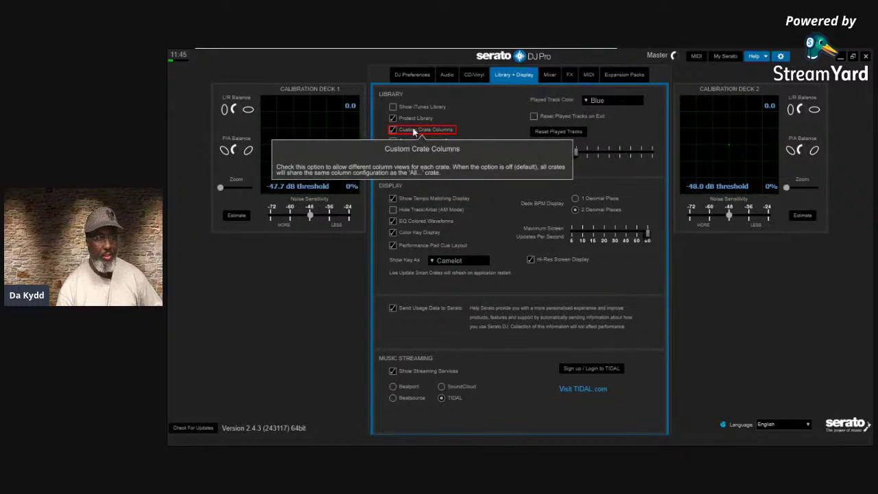
pyautogui.click(779, 55)
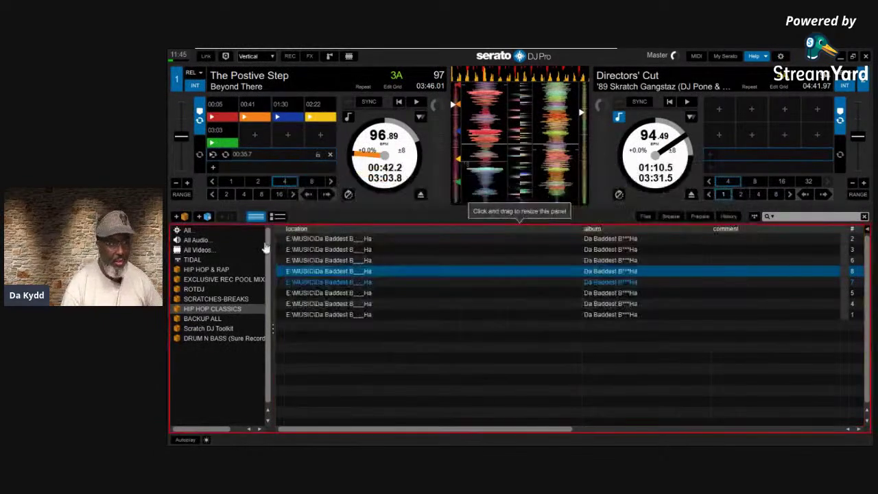
# Show every track by selecting the All crate
pyautogui.moveTo(243, 258)
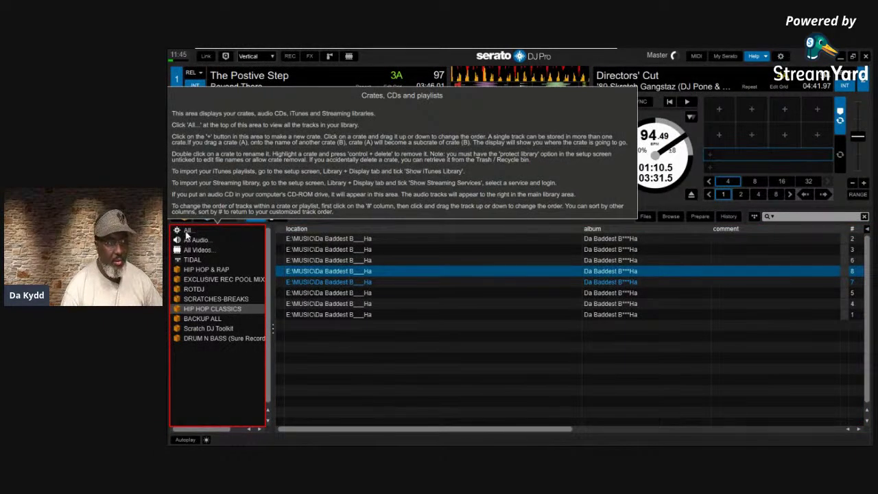
pyautogui.click(187, 231)
pyautogui.moveTo(626, 277)
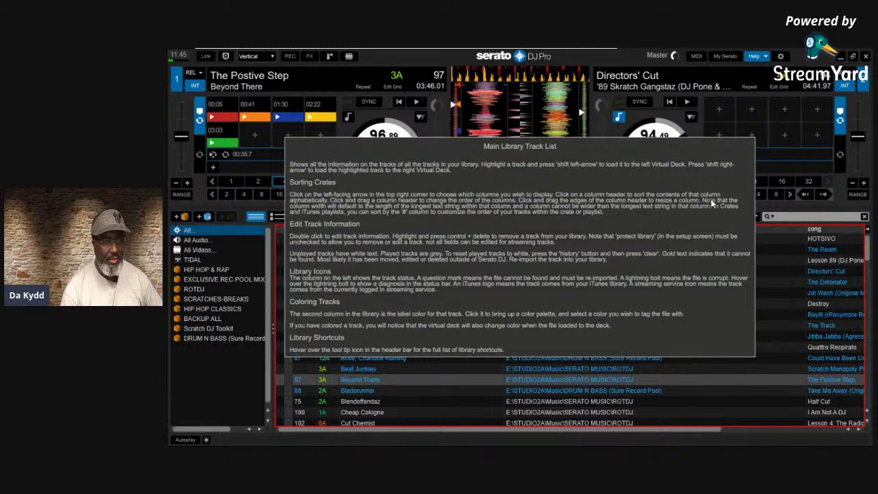
# Turn help tooltips off and move the song column right after artist
pyautogui.click(763, 55)
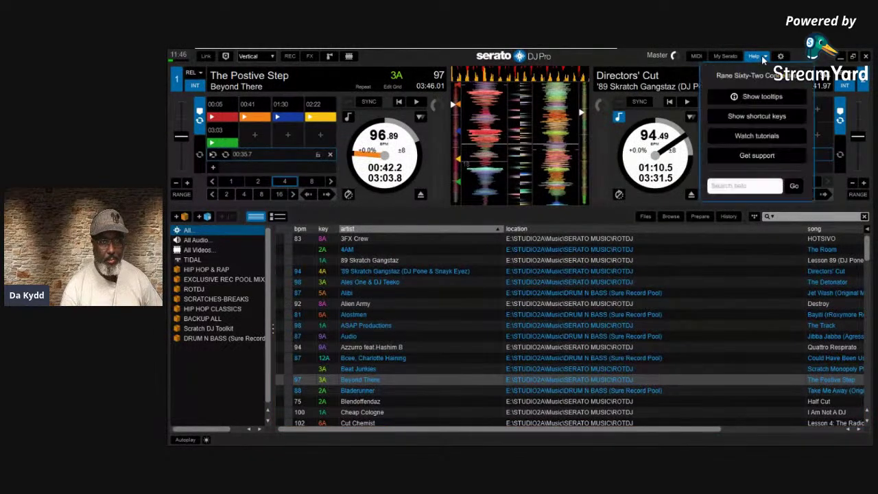
pyautogui.click(765, 56)
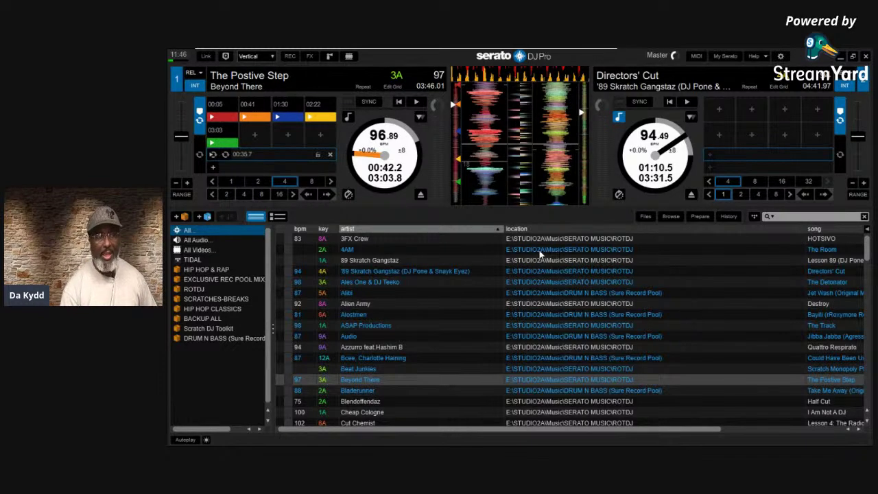
pyautogui.moveTo(831, 226); pyautogui.dragTo(607, 224)
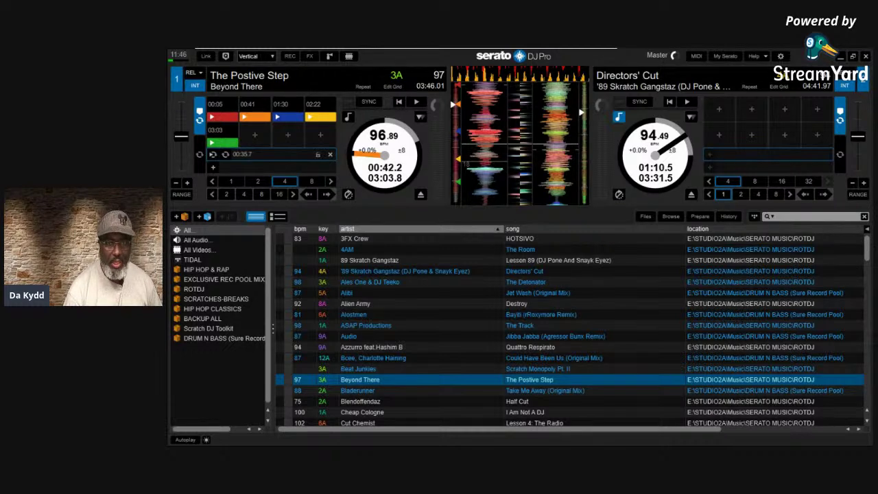
# Uncheck location in the track column chooser so length follows song
pyautogui.click(866, 232)
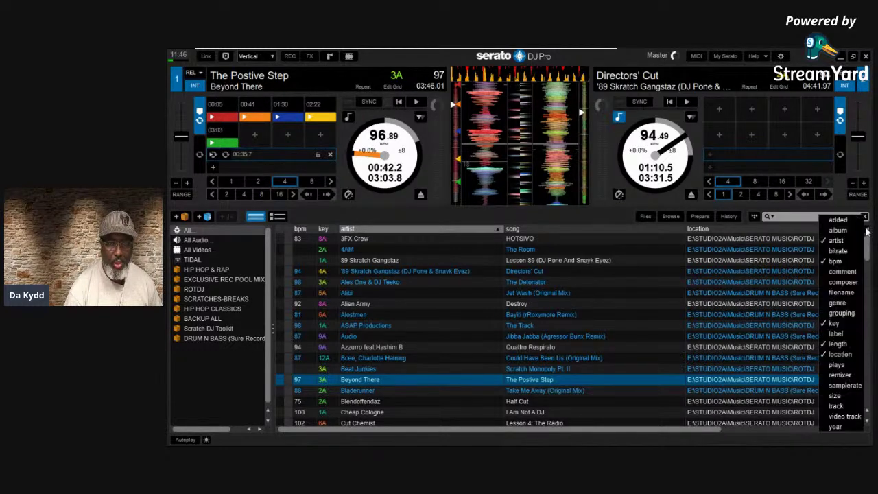
pyautogui.click(831, 354)
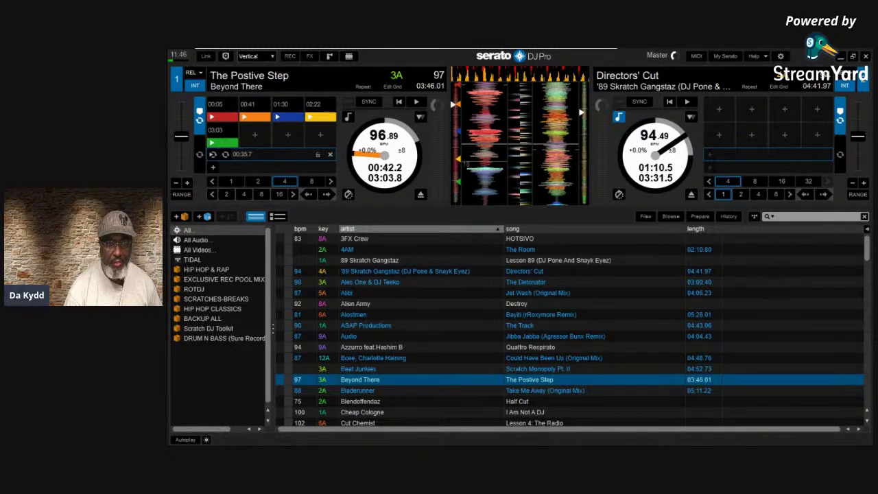
pyautogui.click(866, 230)
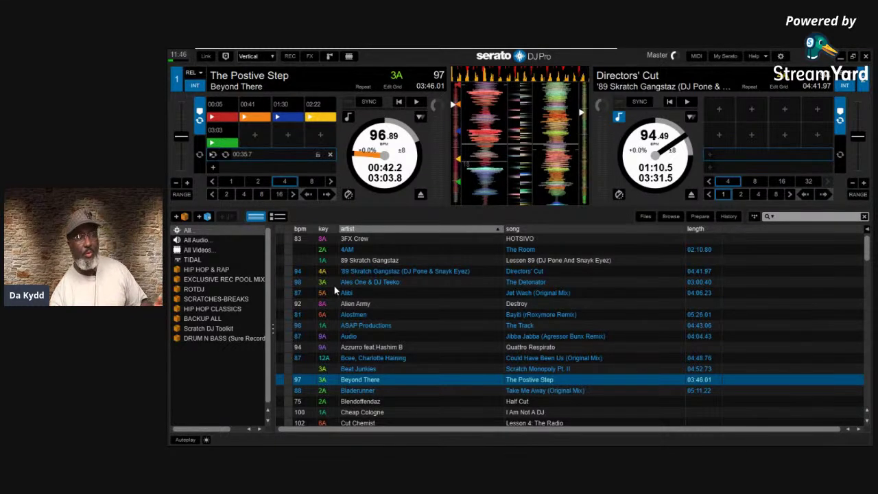
# Browse the All Audio, All Videos and TIDAL library sections
pyautogui.click(196, 240)
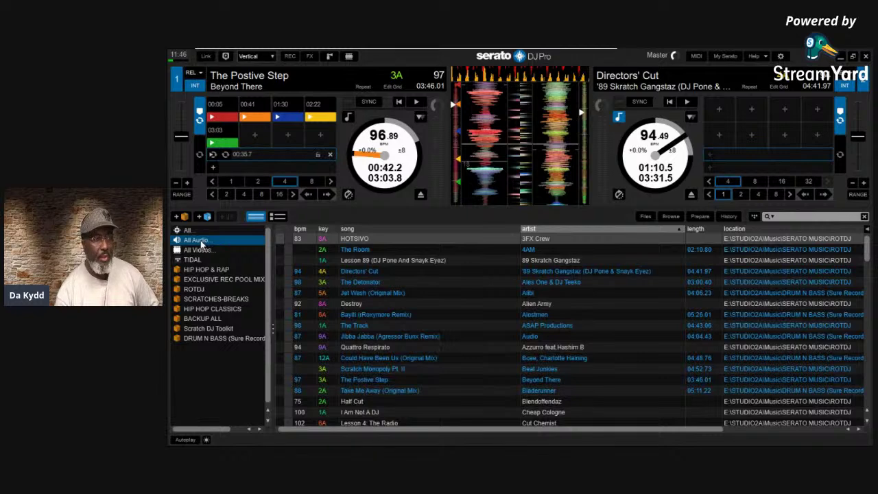
pyautogui.click(198, 251)
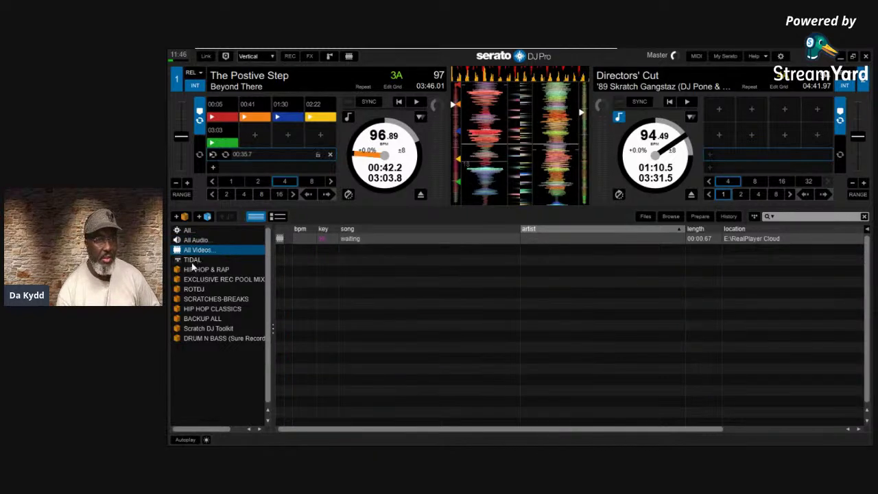
pyautogui.click(193, 260)
# Step through each crate from HIP HOP & RAP to DRUM N BASS, then open Library + Display settings
pyautogui.click(193, 270)
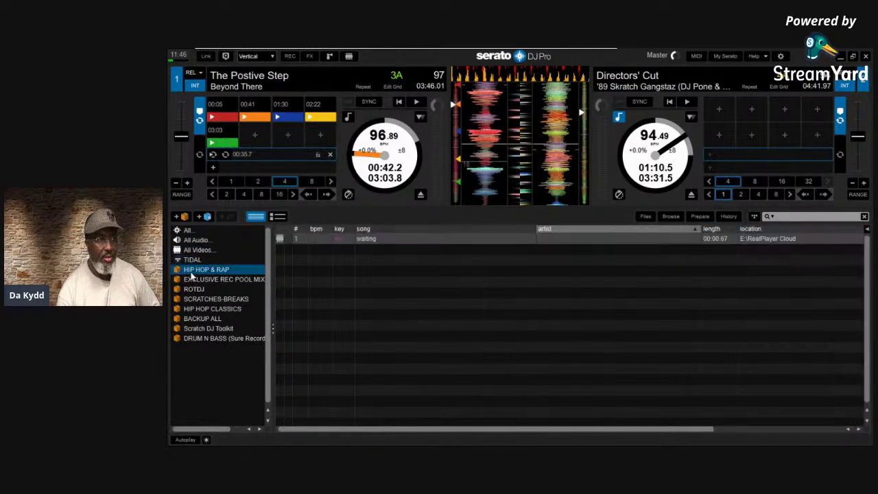
pyautogui.click(192, 280)
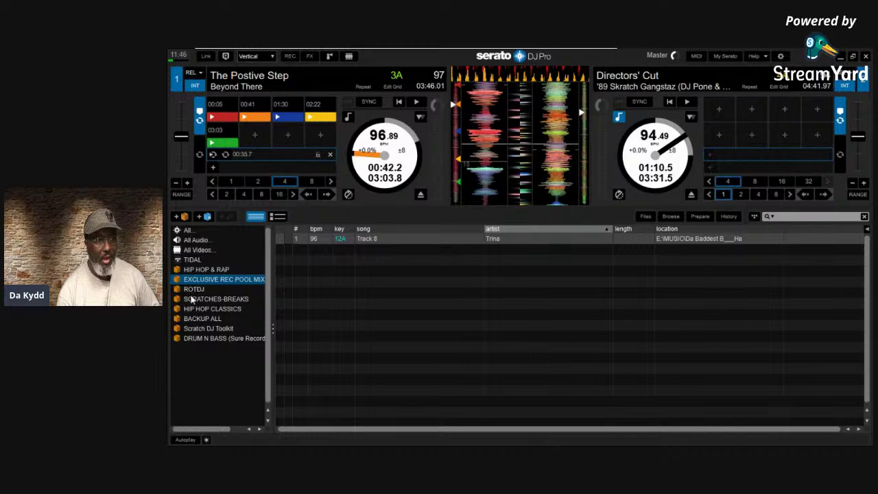
pyautogui.click(192, 300)
pyautogui.click(192, 309)
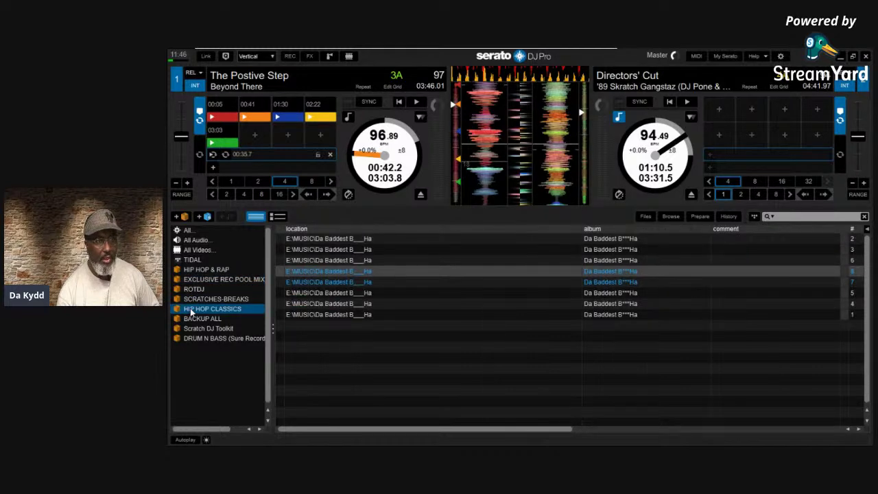
pyautogui.click(192, 320)
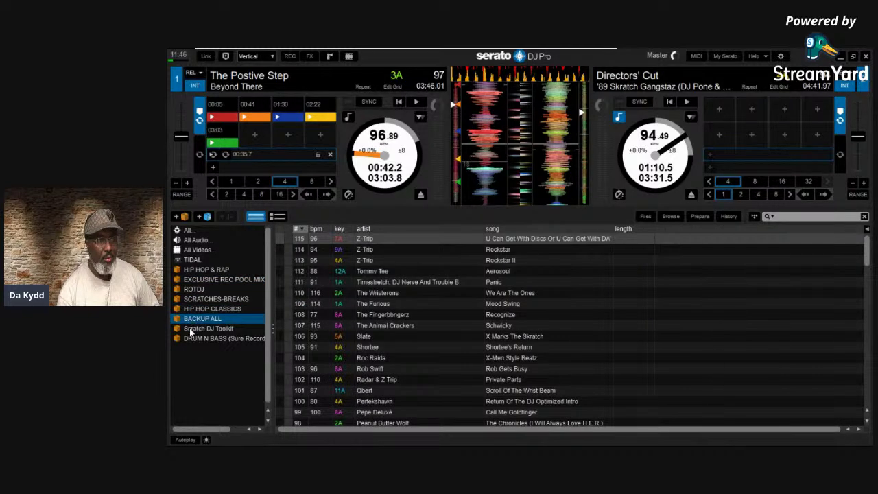
pyautogui.click(192, 330)
pyautogui.click(185, 341)
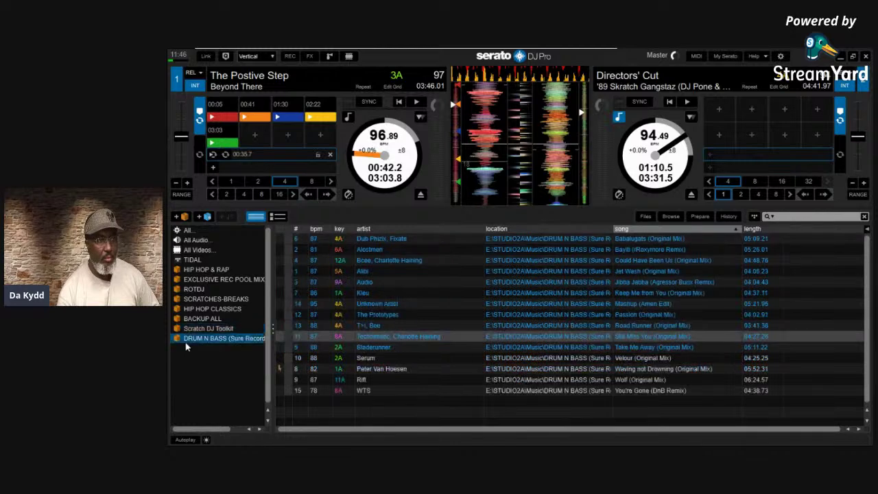
pyautogui.click(780, 56)
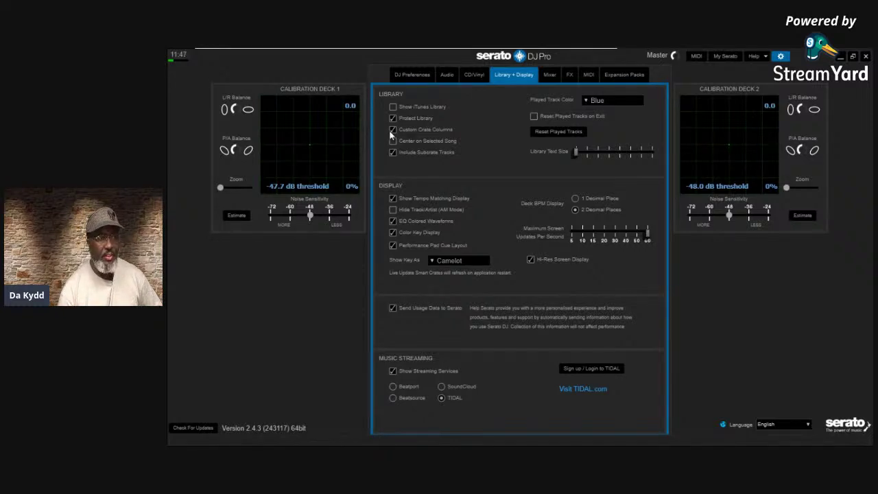
# Uncheck Custom Crate Columns, close Setup, and list every track in the library
pyautogui.click(393, 131)
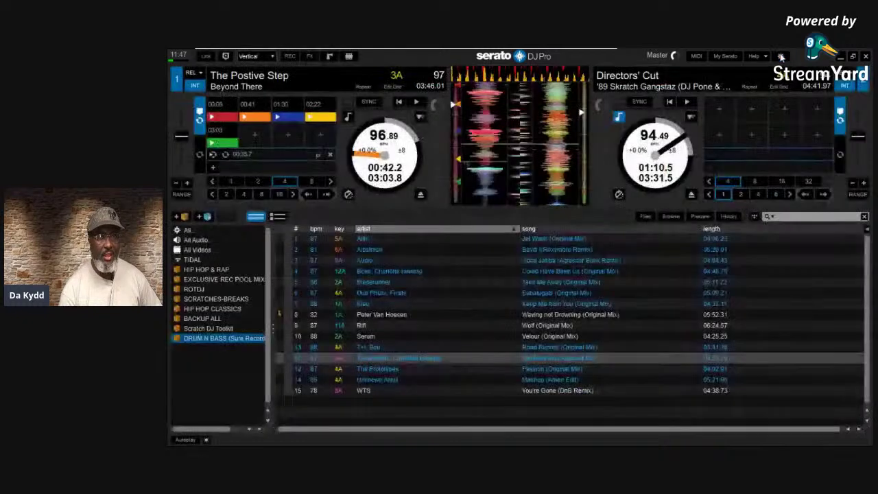
pyautogui.click(780, 56)
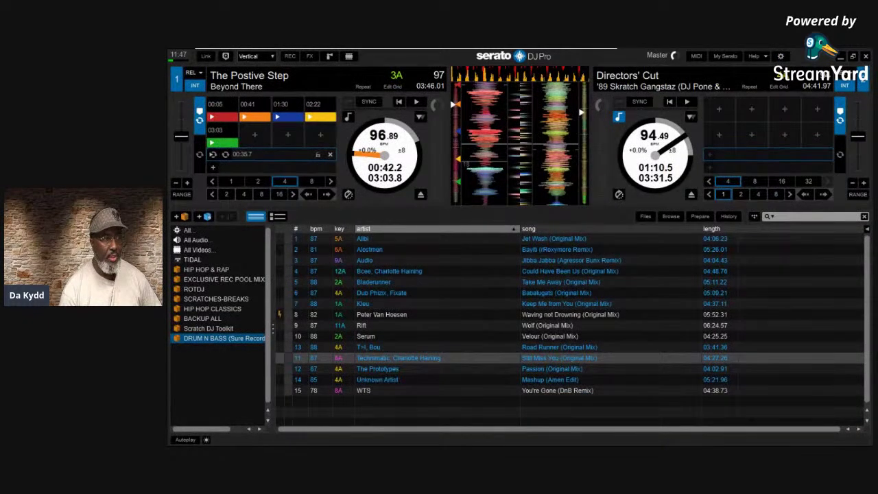
pyautogui.click(189, 230)
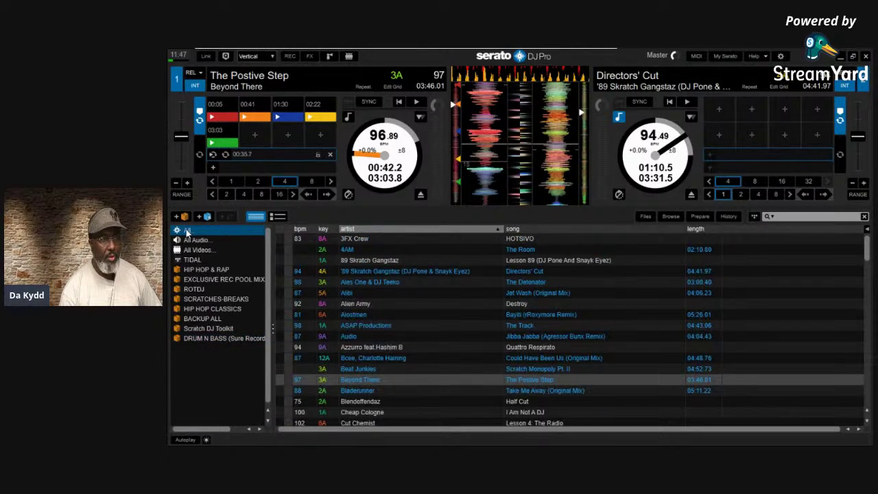
# Browse All Audio, All Videos, TIDAL and HIP HOP & RAP, revisiting All in between
pyautogui.click(190, 241)
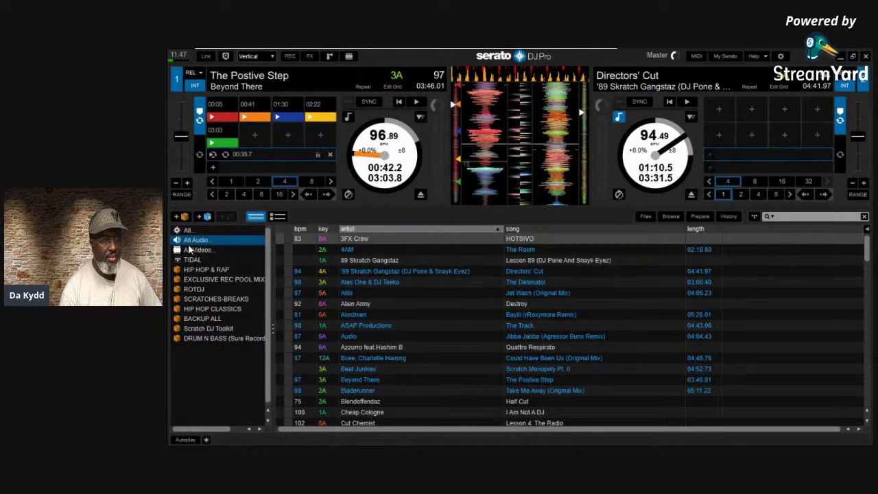
pyautogui.click(191, 250)
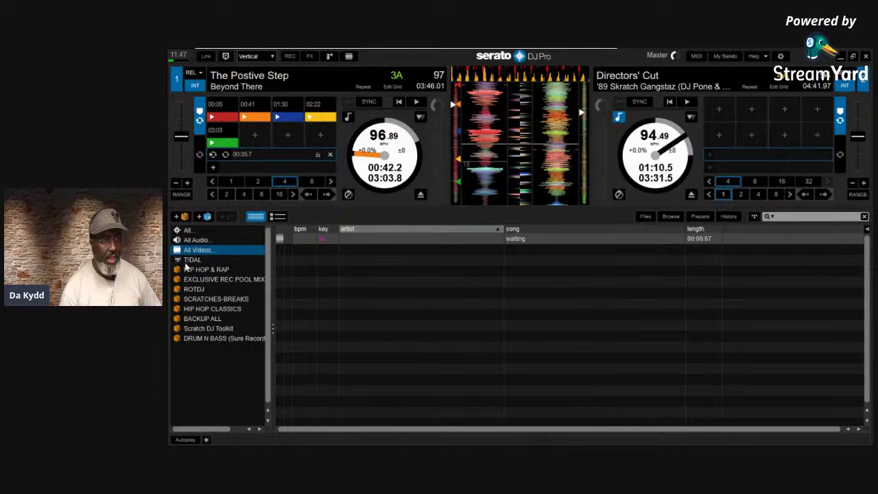
pyautogui.click(187, 260)
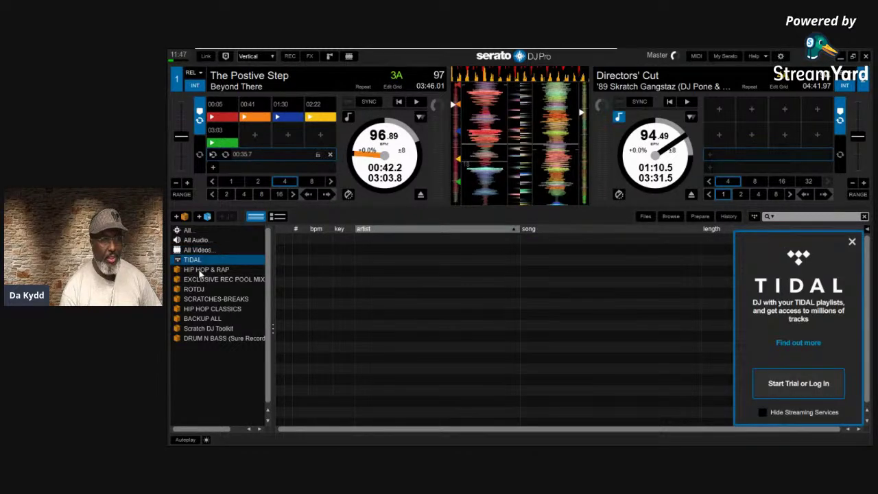
pyautogui.click(200, 270)
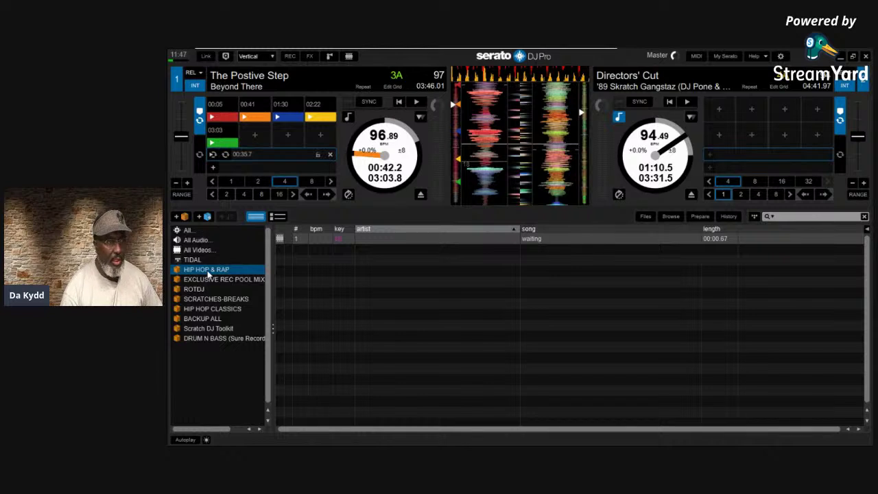
pyautogui.click(196, 231)
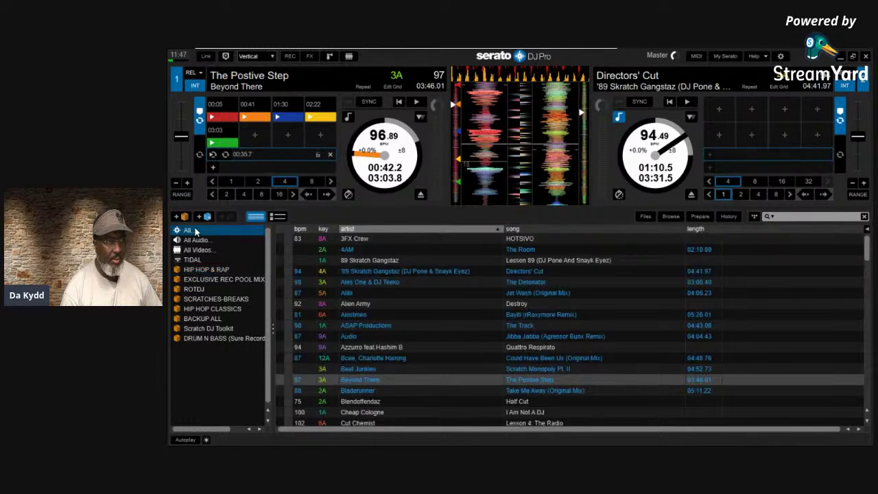
pyautogui.click(201, 270)
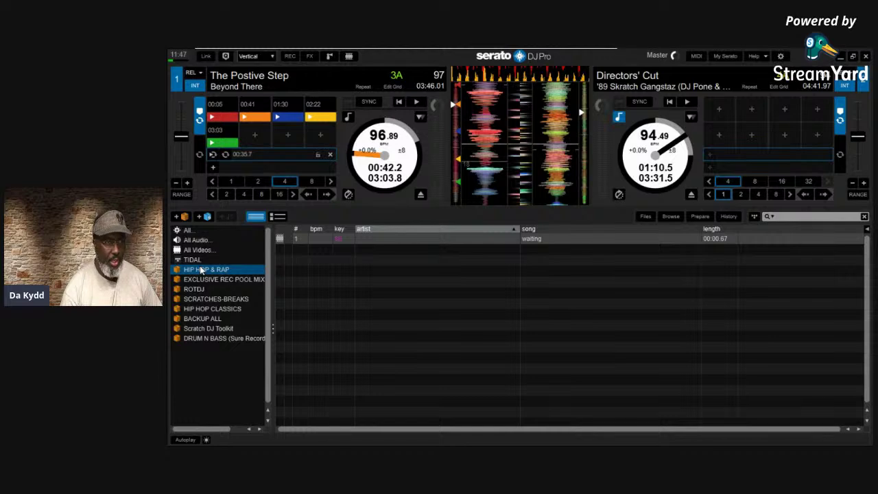
# Step through the crates from EXCLUSIVE REC POOL MIX to DRUM N BASS, then open Library + Display settings
pyautogui.click(202, 279)
pyautogui.click(187, 289)
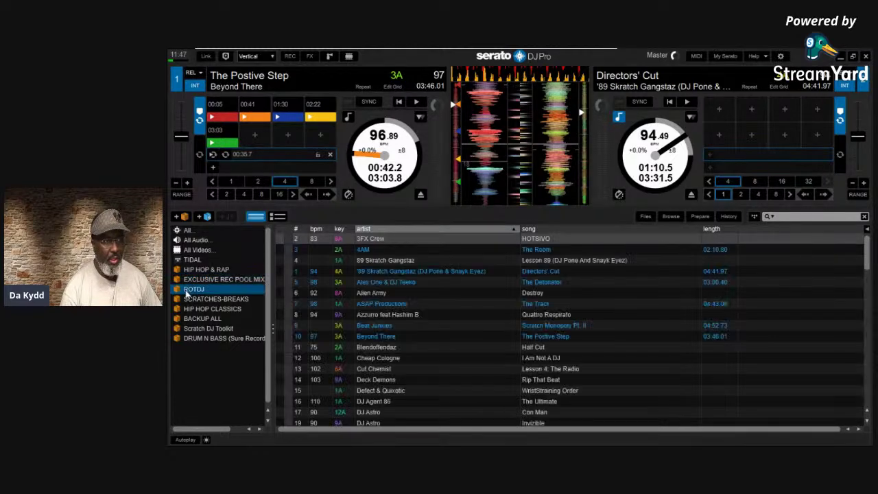
pyautogui.click(190, 300)
pyautogui.click(194, 309)
pyautogui.click(194, 319)
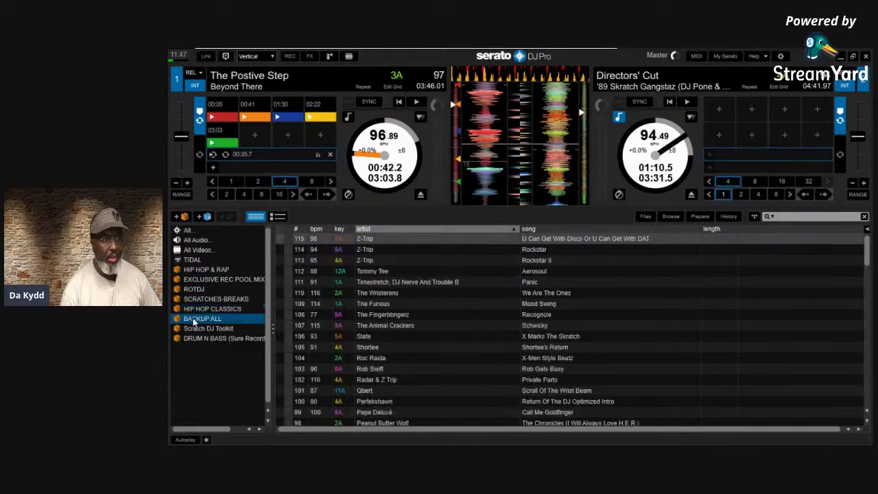
pyautogui.click(194, 328)
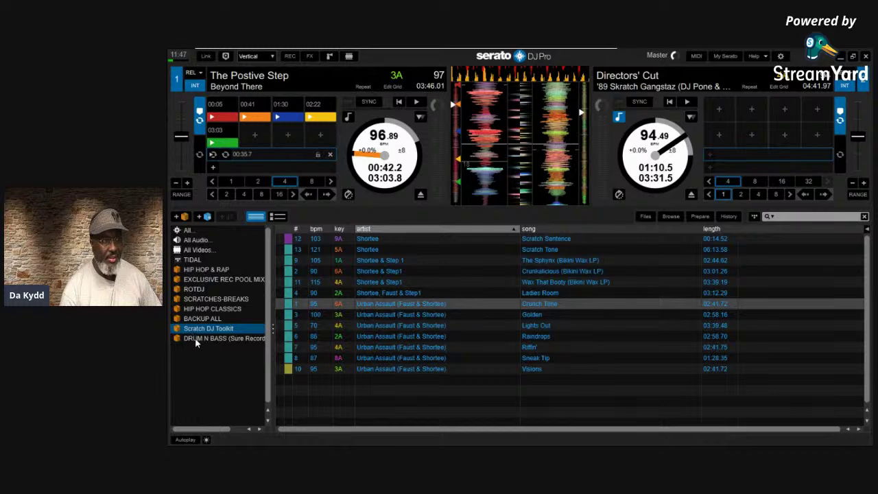
pyautogui.click(196, 338)
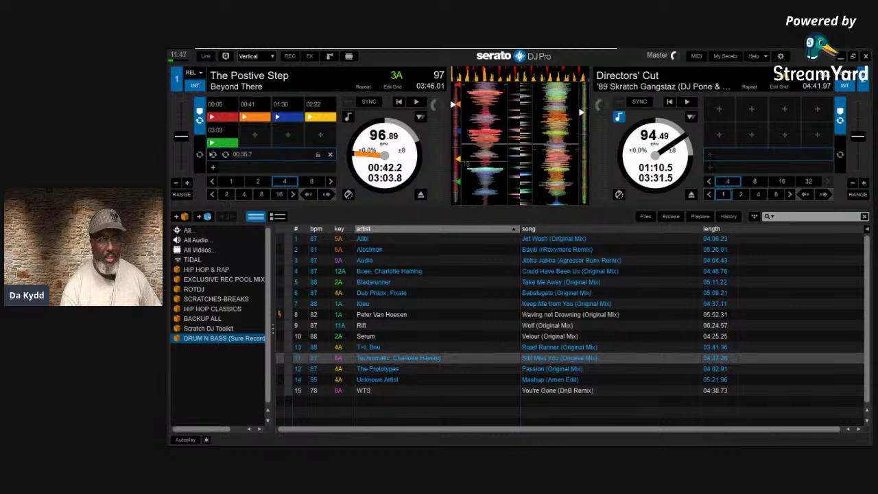
pyautogui.click(782, 56)
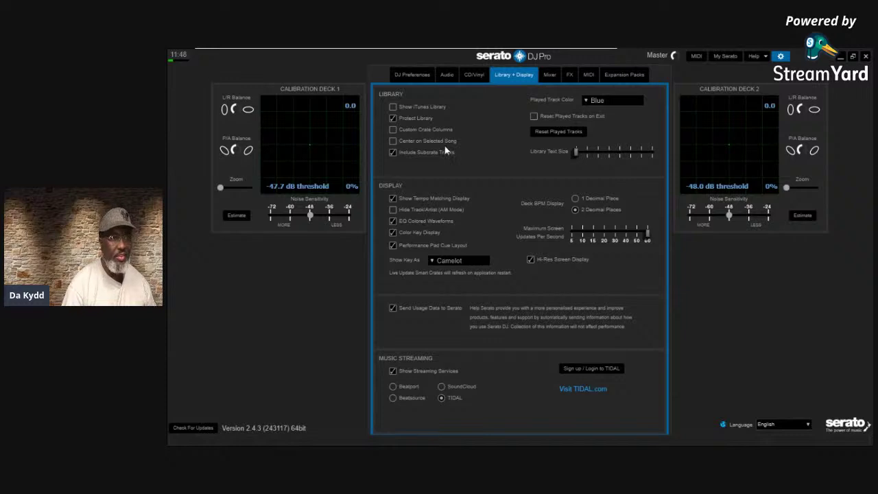
# Toggle Center on Selected Song on and back off, enable help tooltips, then close Setup
pyautogui.click(393, 142)
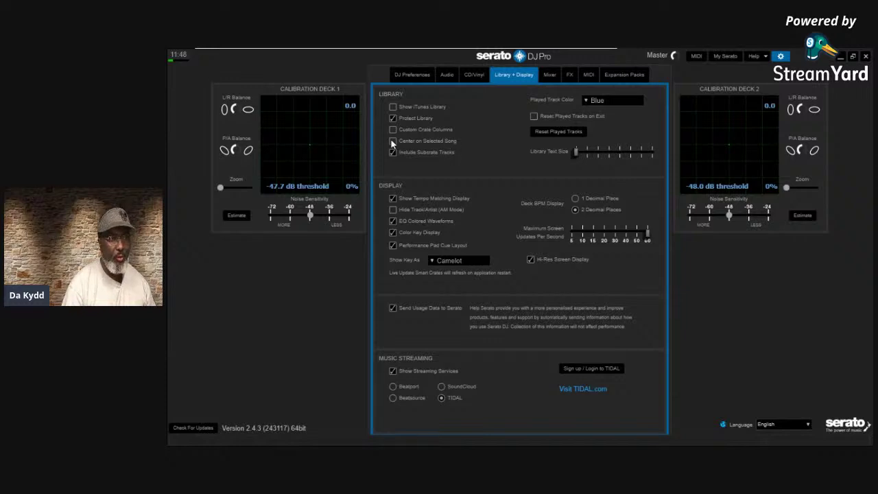
pyautogui.click(394, 141)
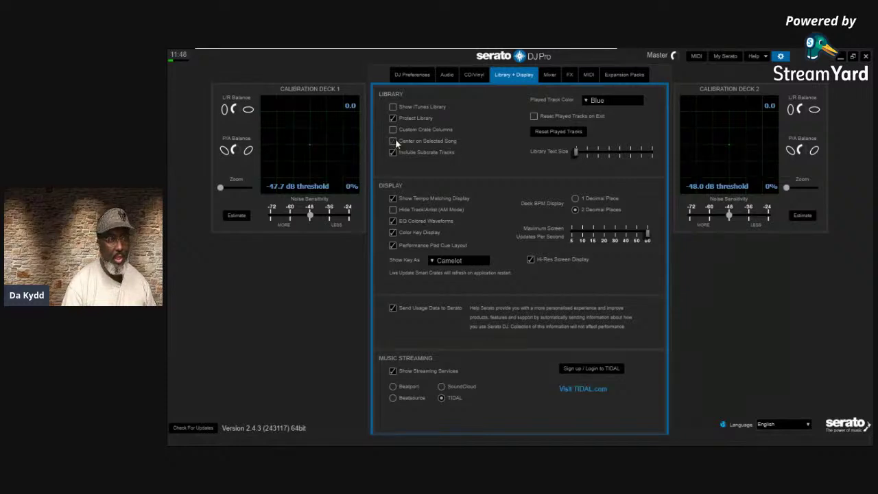
pyautogui.click(767, 57)
pyautogui.click(753, 98)
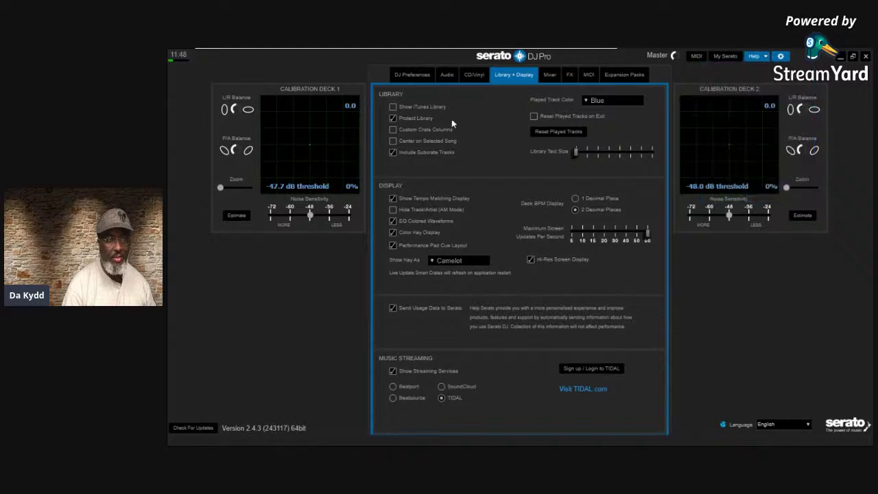
pyautogui.moveTo(420, 144)
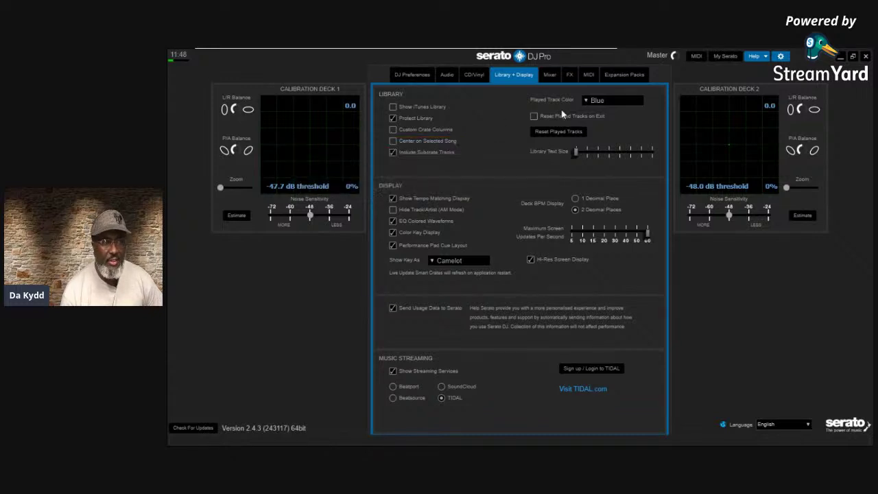
pyautogui.click(782, 56)
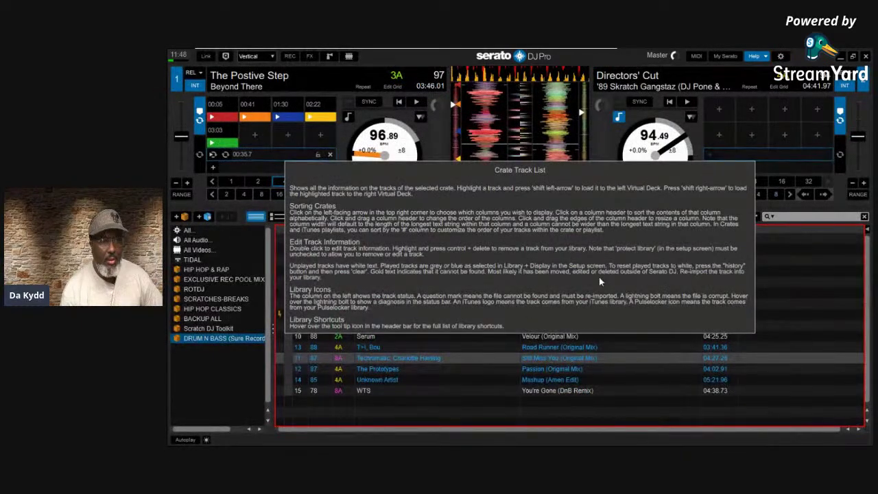
# Exit help mode, select Take Me Away, arrow through tracks to The Prototypes, and reopen settings
pyautogui.click(760, 55)
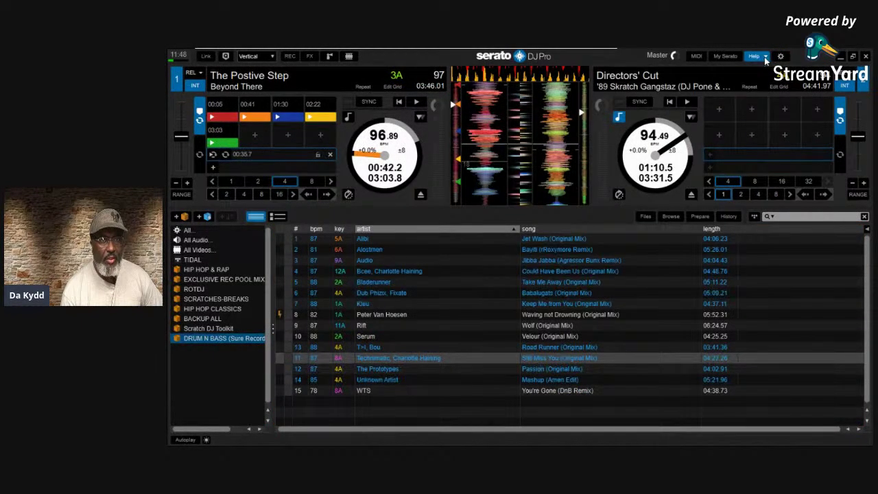
pyautogui.click(400, 283)
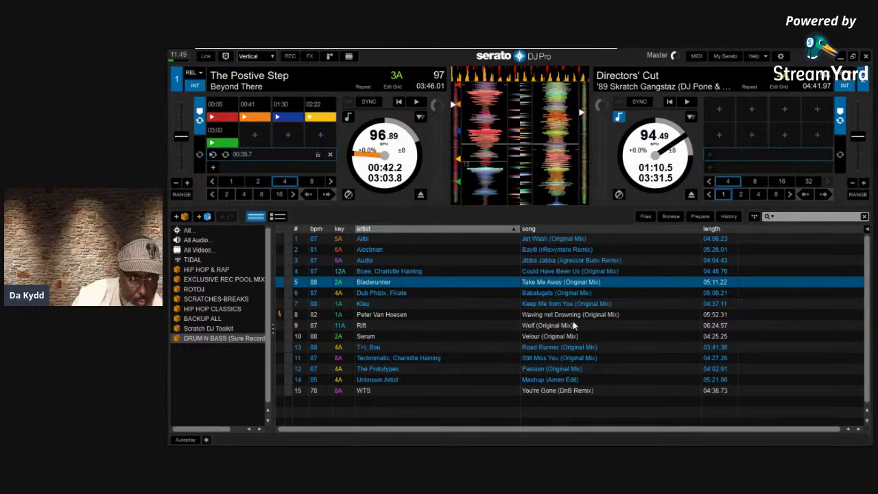
pyautogui.press('Down')
pyautogui.press('Down')
pyautogui.press('Down')
pyautogui.press('Down')
pyautogui.press('Down')
pyautogui.press('Down')
pyautogui.press('Down')
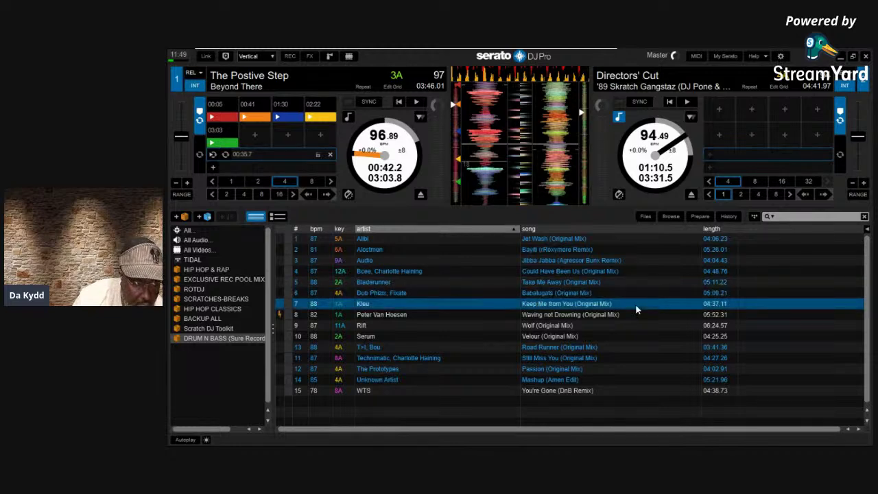
pyautogui.press('Down')
pyautogui.press('Down')
pyautogui.press('Down')
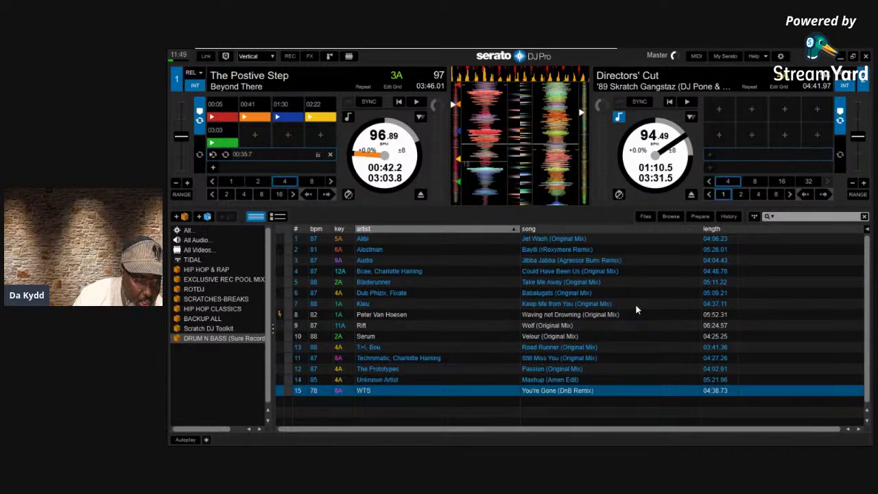
pyautogui.press('Up')
pyautogui.press('Up')
pyautogui.press('Up')
pyautogui.press('Up')
pyautogui.press('Up')
pyautogui.press('Up')
pyautogui.press('Up')
pyautogui.press('Up')
pyautogui.press('Up')
pyautogui.press('Up')
pyautogui.press('Up')
pyautogui.press('Up')
pyautogui.press('Up')
pyautogui.press('Up')
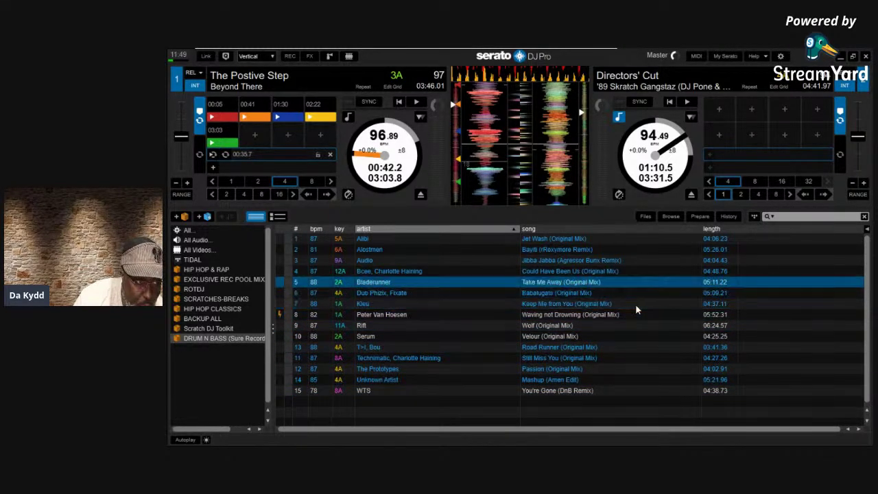
pyautogui.press('Down')
pyautogui.press('Down')
pyautogui.press('Down')
pyautogui.press('Down')
pyautogui.press('Down')
pyautogui.press('Down')
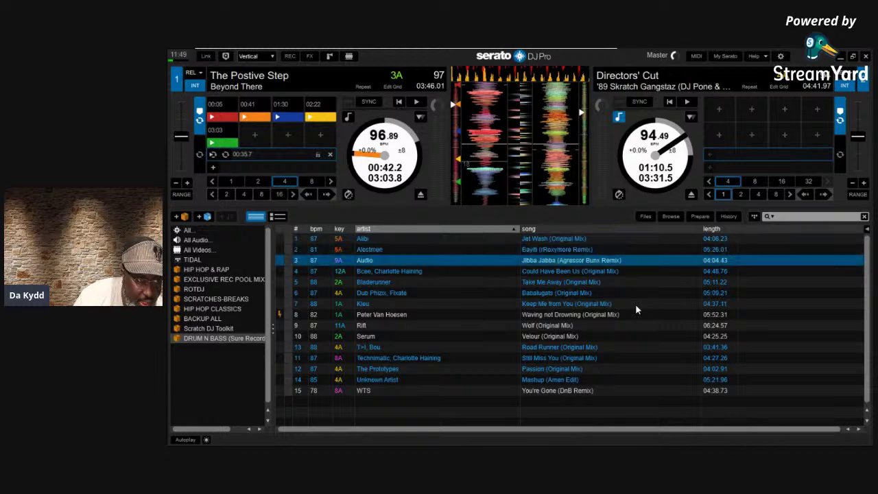
pyautogui.press('Down')
pyautogui.press('Down')
pyautogui.press('Down')
pyautogui.press('Down')
pyautogui.press('Down')
pyautogui.press('Down')
pyautogui.press('Down')
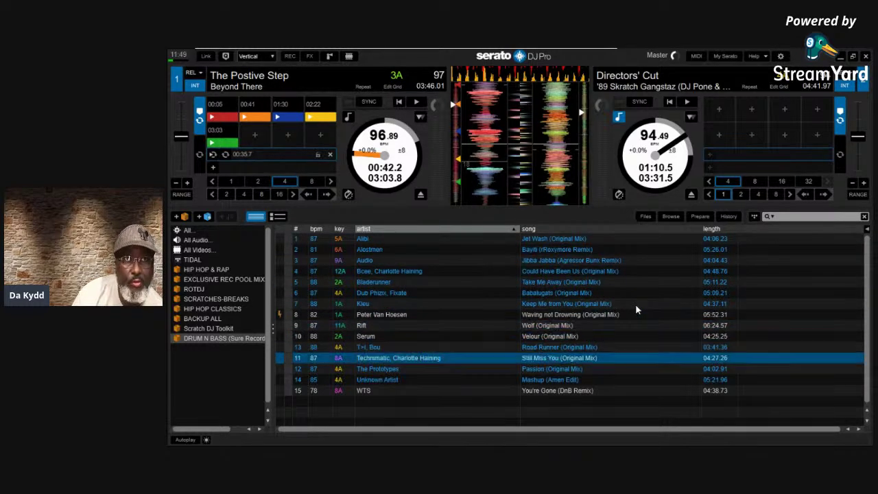
pyautogui.press('Up')
pyautogui.press('Up')
pyautogui.press('Up')
pyautogui.press('Up')
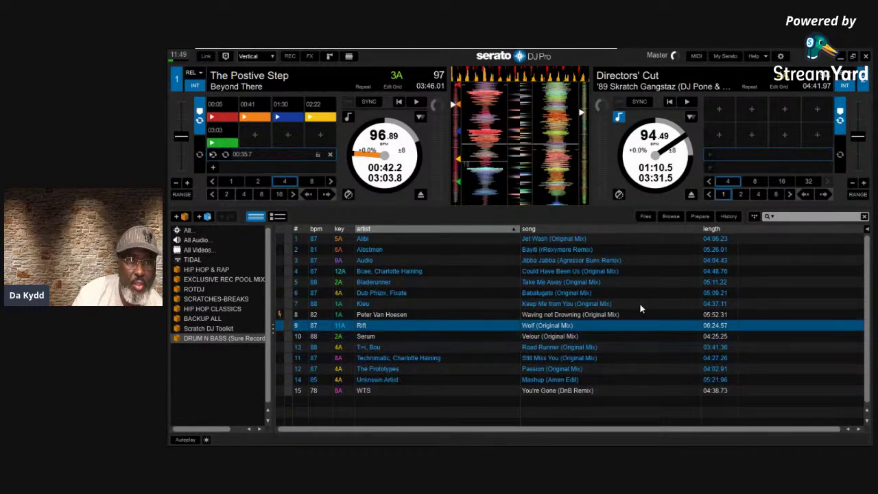
pyautogui.click(781, 56)
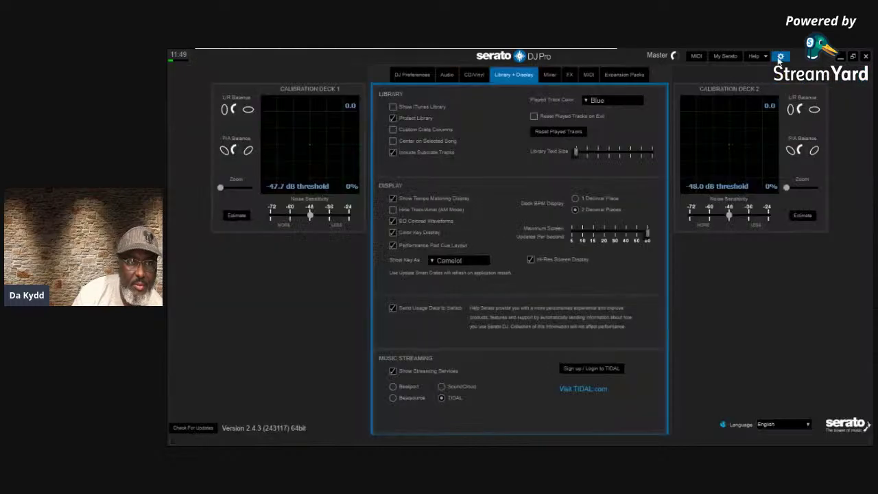
pyautogui.click(392, 141)
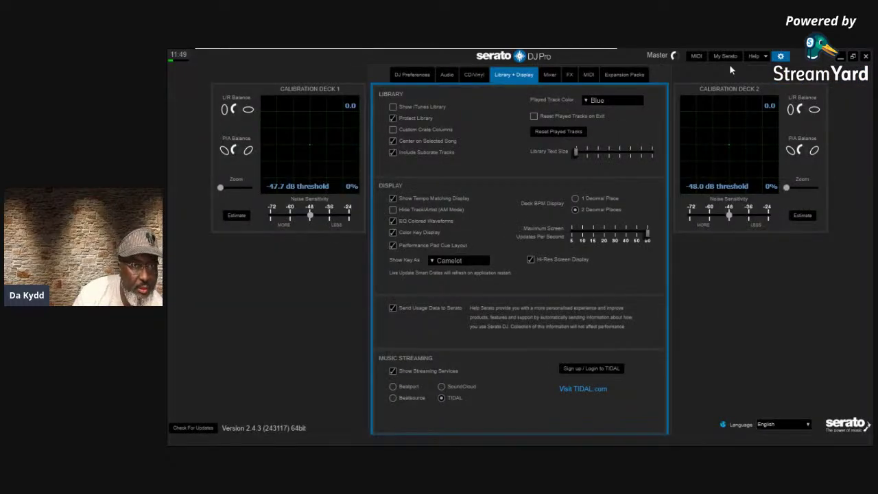
pyautogui.click(781, 55)
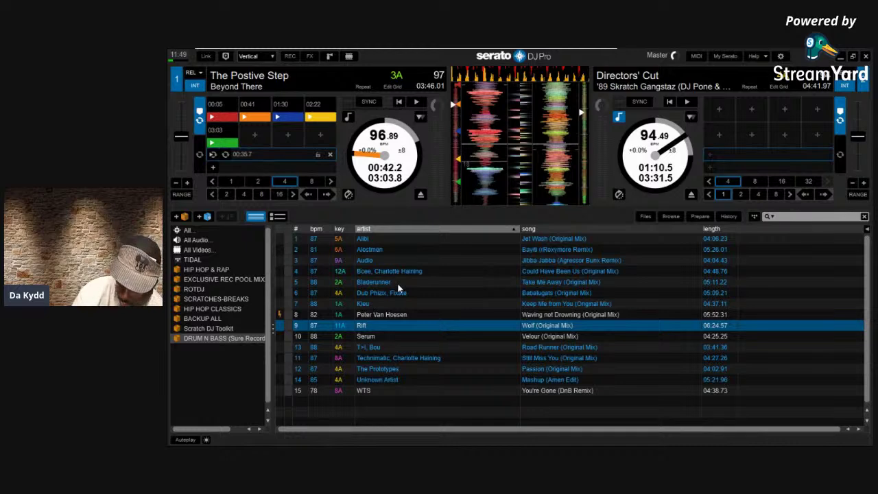
pyautogui.press('Up')
pyautogui.press('Up')
pyautogui.press('Up')
pyautogui.press('Up')
pyautogui.press('Up')
pyautogui.press('Up')
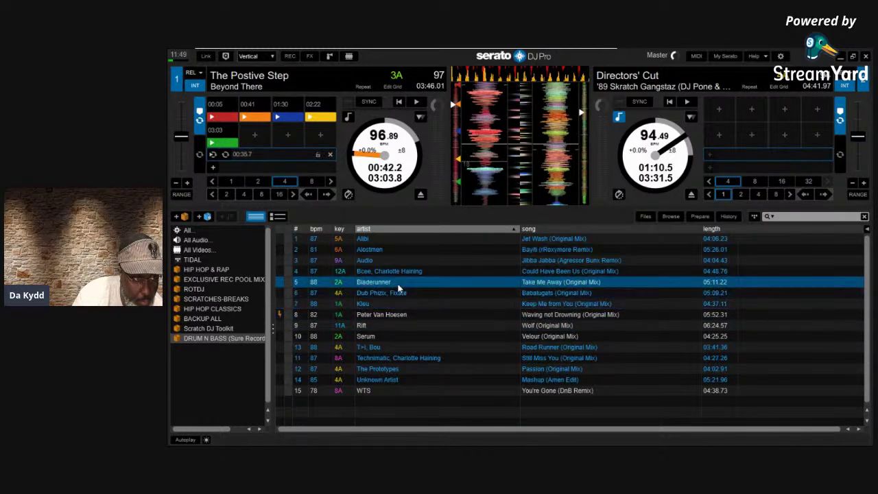
pyautogui.press('Up')
pyautogui.press('Up')
pyautogui.press('Down')
pyautogui.press('Down')
pyautogui.press('Down')
pyautogui.press('Down')
pyautogui.press('Down')
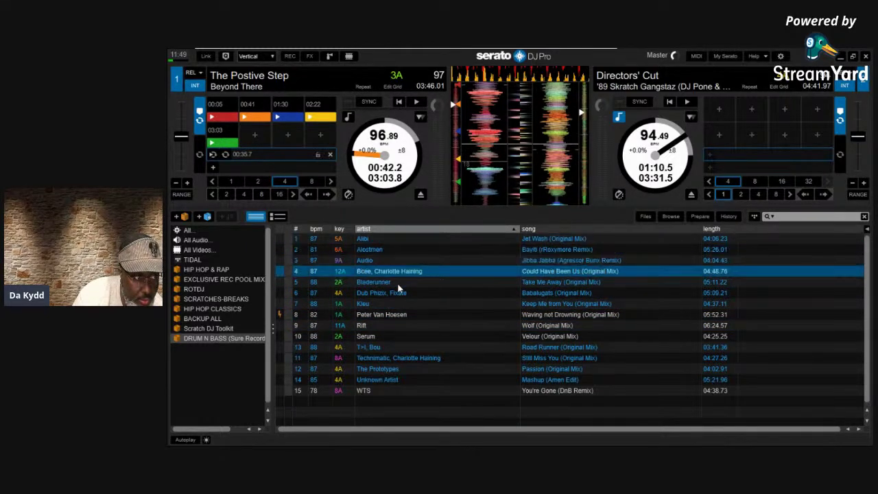
pyautogui.press('Down')
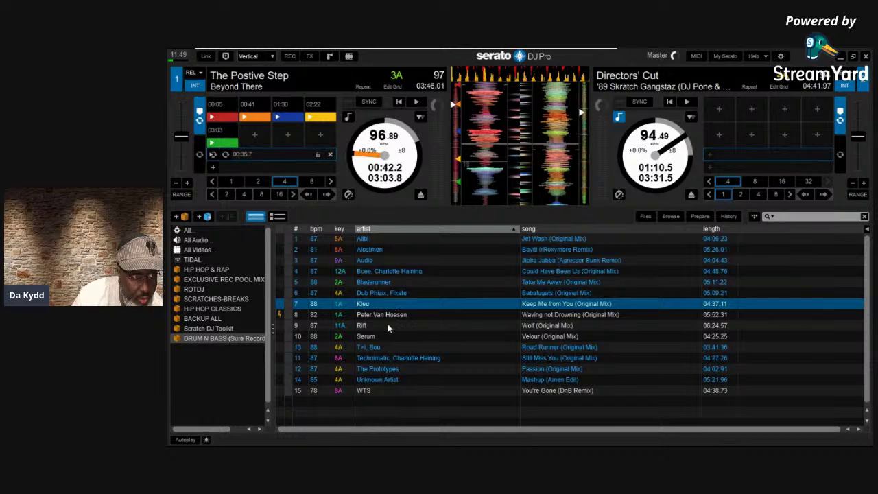
pyautogui.click(387, 325)
pyautogui.press('Down')
pyautogui.press('Down')
pyautogui.press('Down')
pyautogui.press('Up')
pyautogui.press('Up')
pyautogui.press('Up')
pyautogui.press('Up')
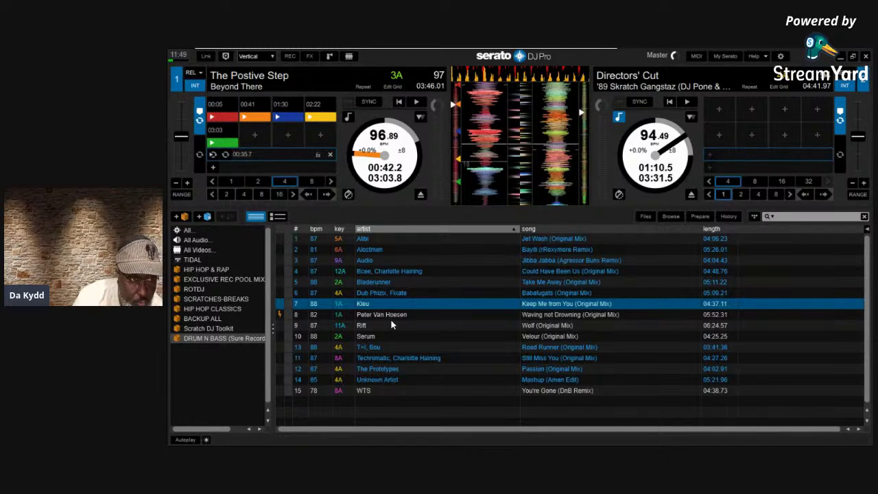
pyautogui.click(365, 273)
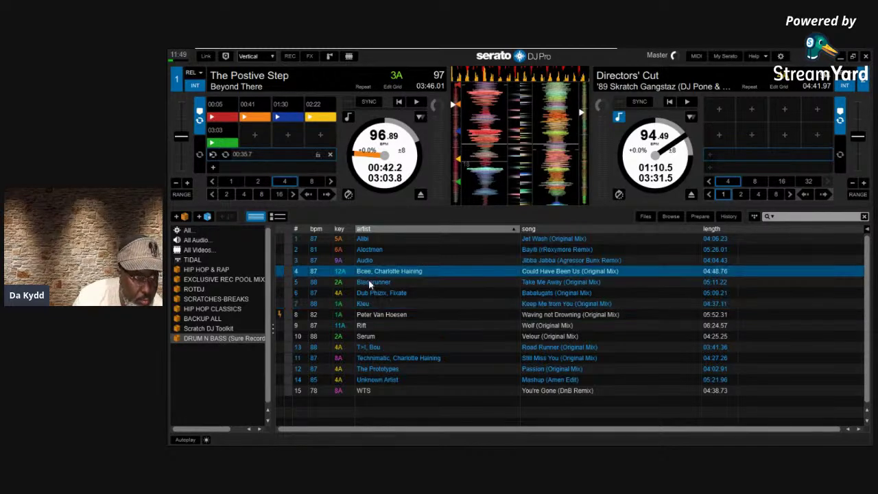
pyautogui.click(370, 282)
pyautogui.press('Up')
pyautogui.press('Up')
pyautogui.press('Up')
pyautogui.press('Down')
pyautogui.press('Down')
pyautogui.press('Down')
pyautogui.press('Down')
pyautogui.press('Down')
pyautogui.press('Down')
pyautogui.press('Down')
pyautogui.press('Down')
pyautogui.press('Down')
pyautogui.press('Down')
pyautogui.press('Down')
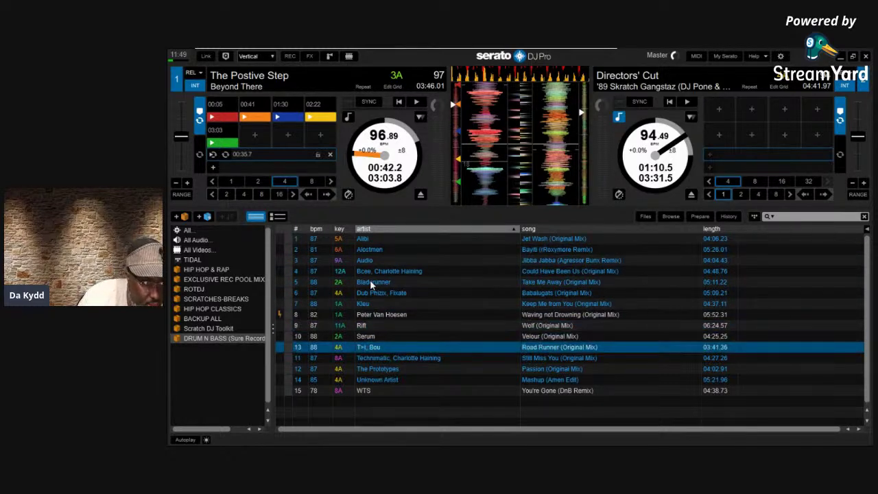
# Browse the BACKUP ALL and Scratch DJ Toolkit crates, then settle on the ROTDJ crate
pyautogui.click(193, 321)
pyautogui.click(193, 327)
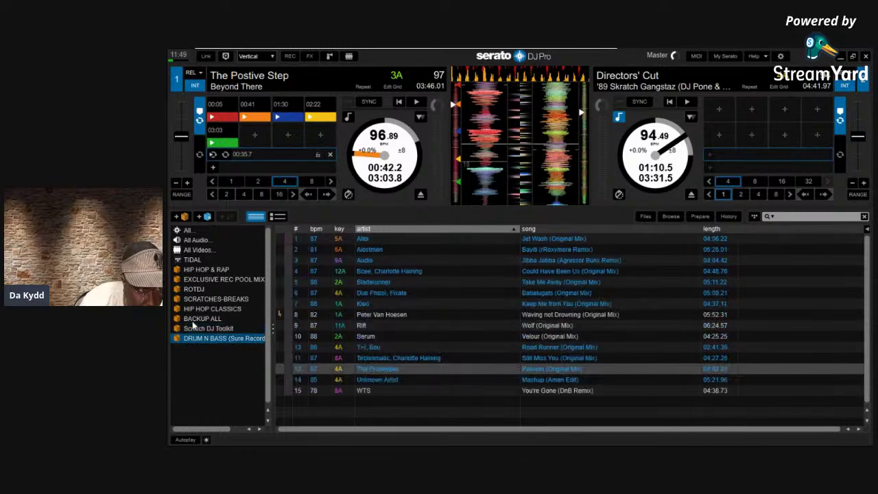
pyautogui.press('Up')
pyautogui.press('Up')
pyautogui.press('Up')
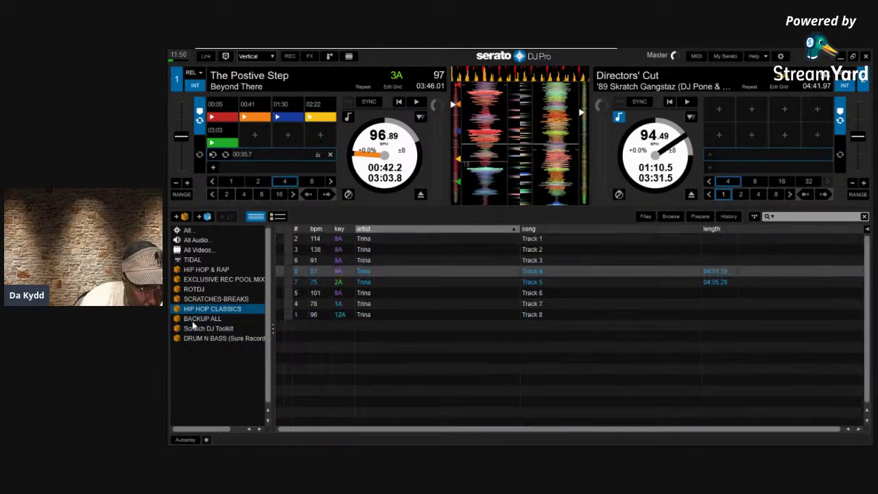
pyautogui.press('Up')
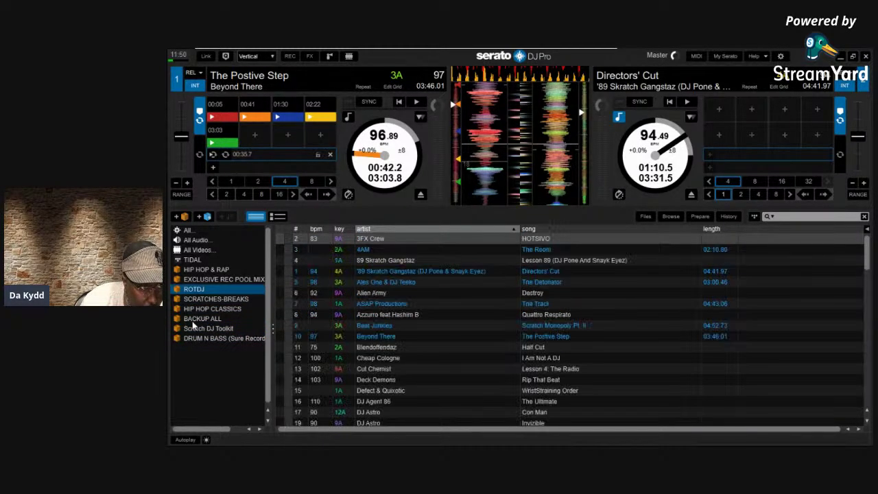
pyautogui.press('Down')
pyautogui.press('Up')
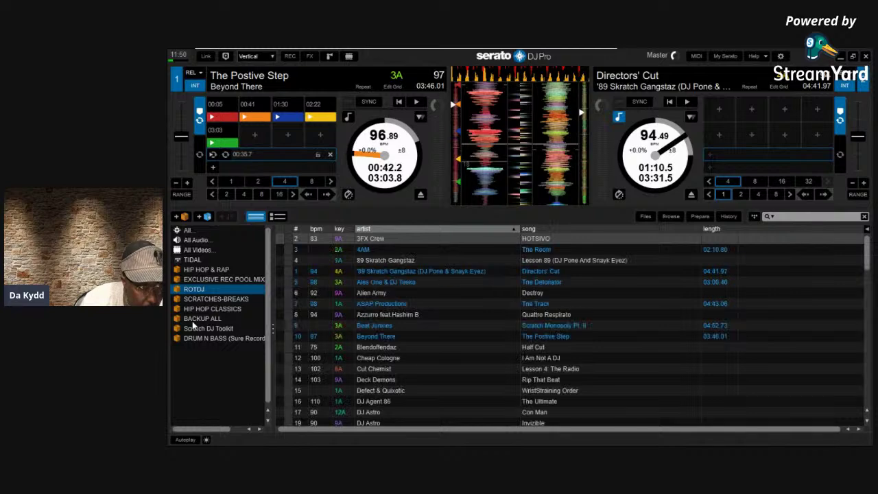
# Step through ROTDJ tracks from Azzurro feat Hashim B to 3FX Crew, then open Setup
pyautogui.click(403, 316)
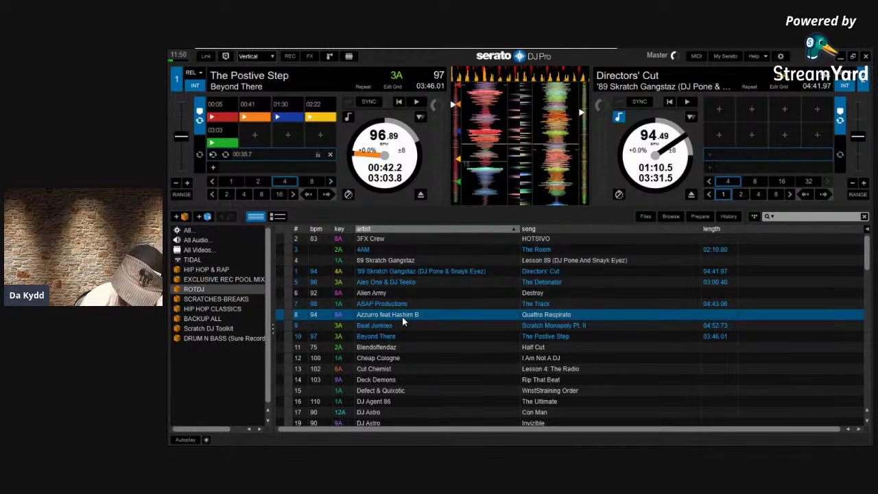
pyautogui.press('Down')
pyautogui.press('Down')
pyautogui.press('Down')
pyautogui.press('Down')
pyautogui.press('Down')
pyautogui.press('Down')
pyautogui.press('Down')
pyautogui.press('Up')
pyautogui.press('Up')
pyautogui.press('Up')
pyautogui.press('Up')
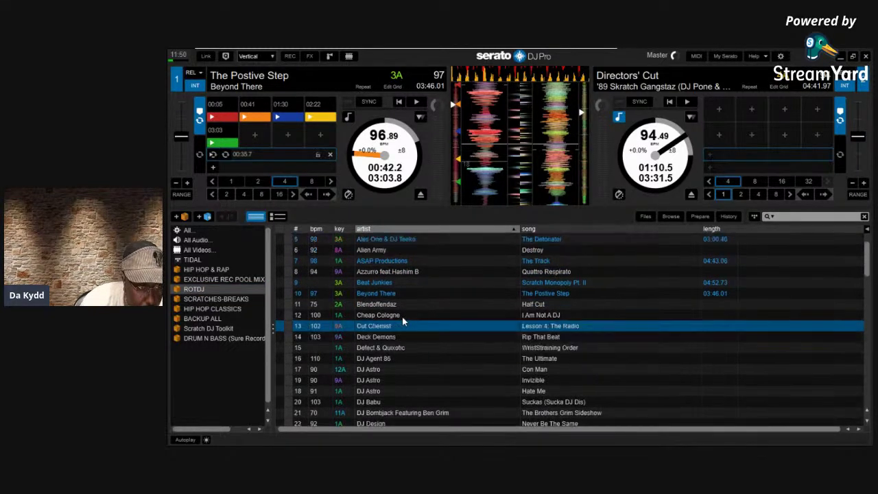
pyautogui.press('Up')
pyautogui.press('Up')
pyautogui.press('Up')
pyautogui.press('Up')
pyautogui.press('Up')
pyautogui.press('Up')
pyautogui.press('Up')
pyautogui.press('Up')
pyautogui.press('Up')
pyautogui.press('Up')
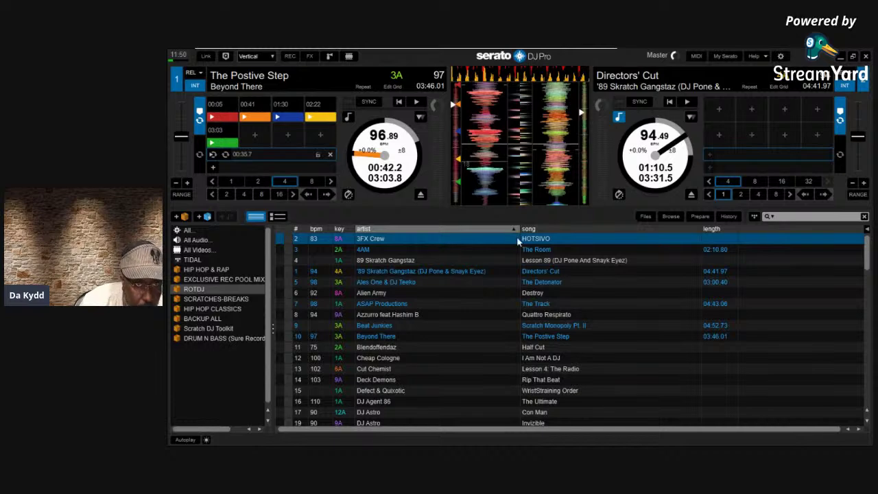
pyautogui.click(780, 55)
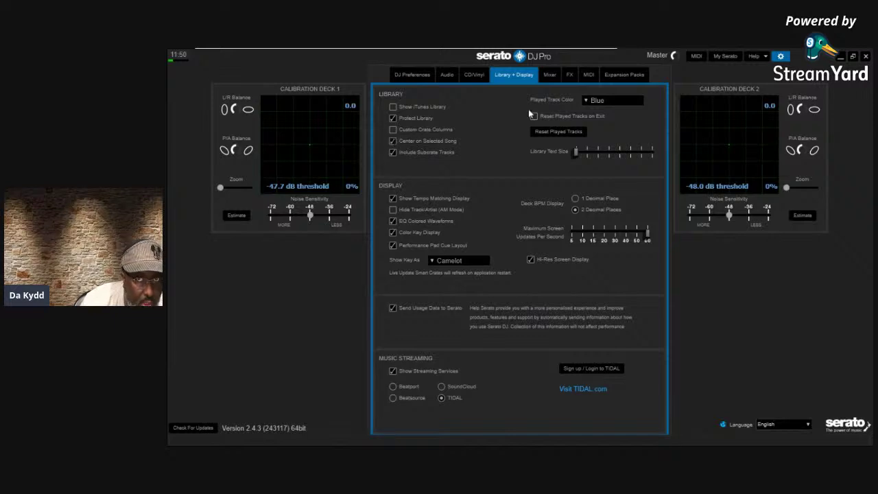
# Turn on Show tooltips from the Help options in Setup
pyautogui.click(760, 56)
pyautogui.click(734, 98)
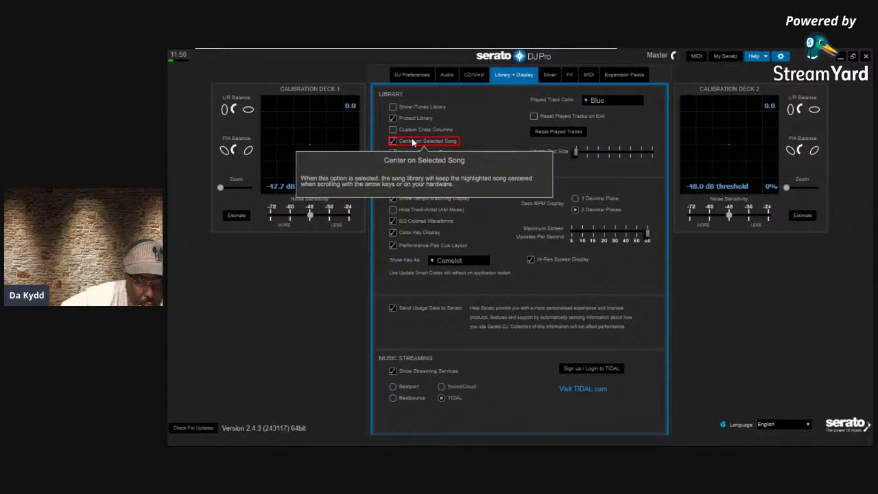
# Uncheck Center on Selected Song and close Setup to return to the decks
pyautogui.click(412, 142)
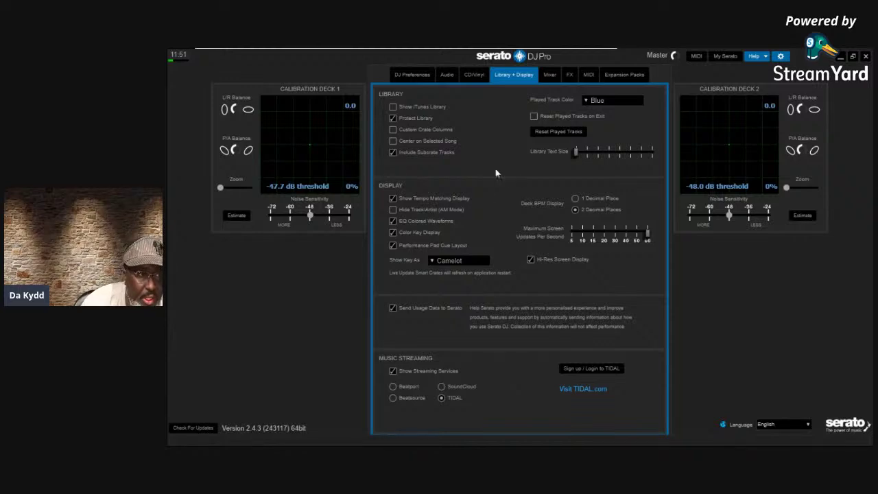
pyautogui.moveTo(451, 155)
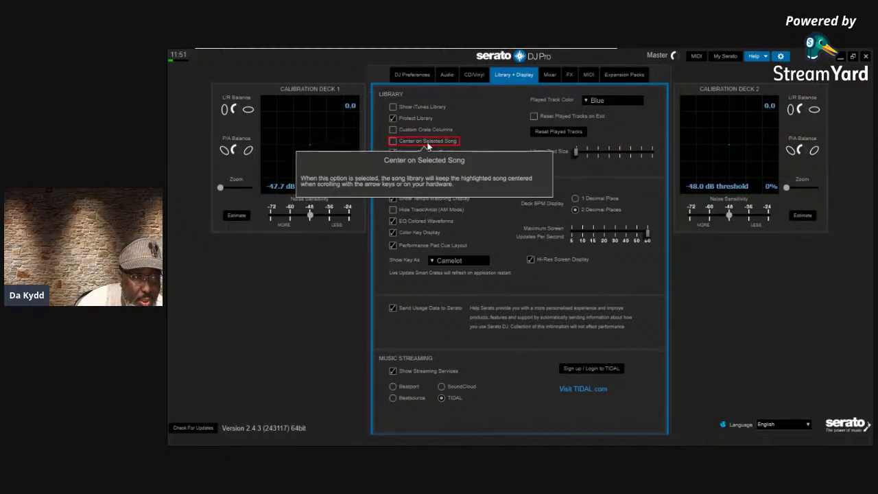
pyautogui.moveTo(412, 146)
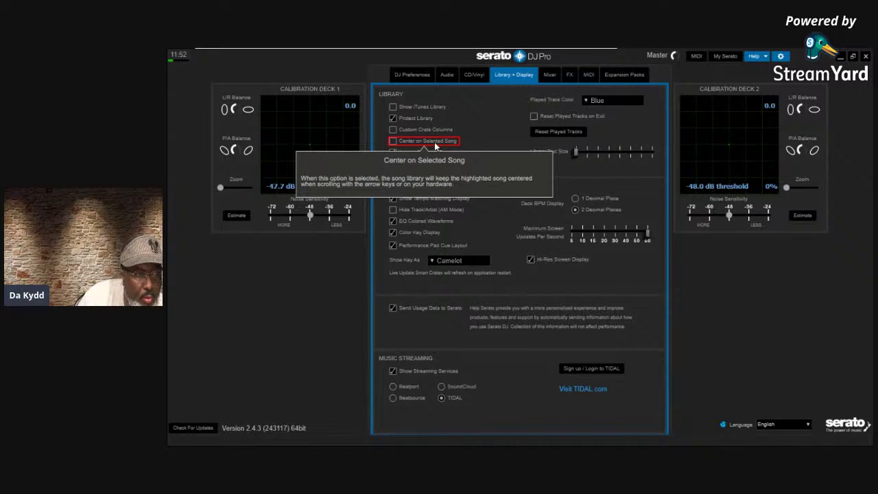
pyautogui.click(781, 57)
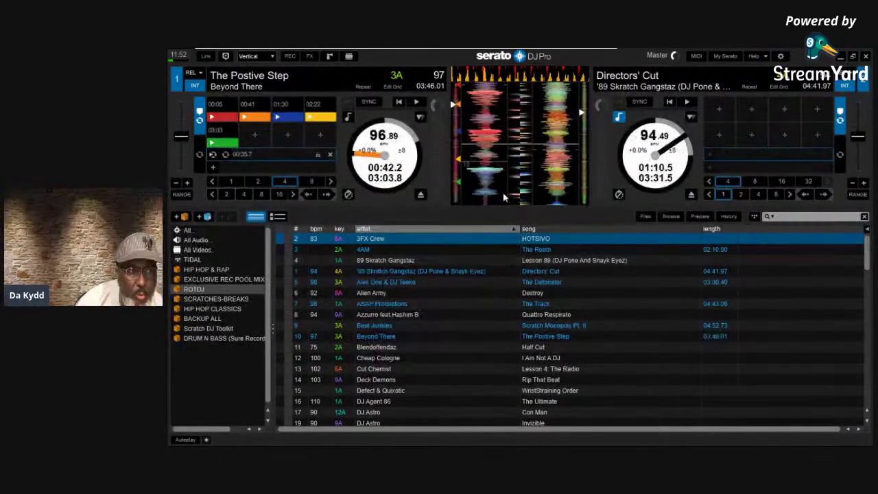
pyautogui.click(401, 326)
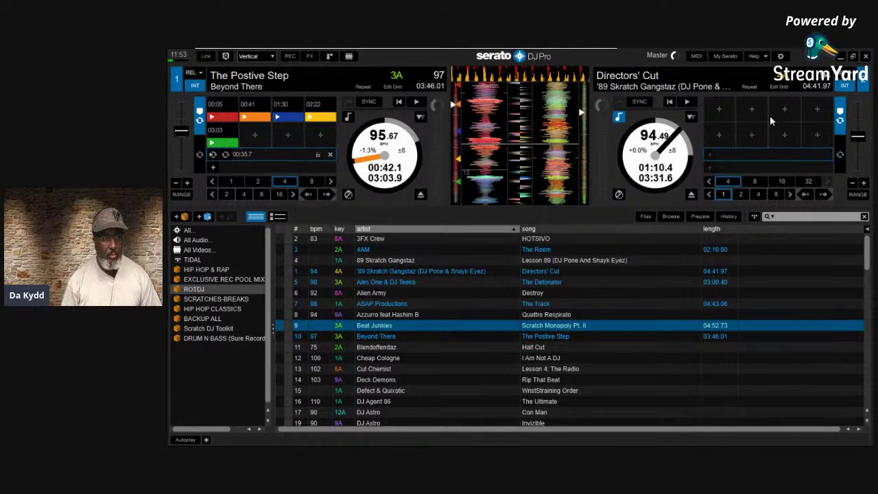
pyautogui.click(780, 56)
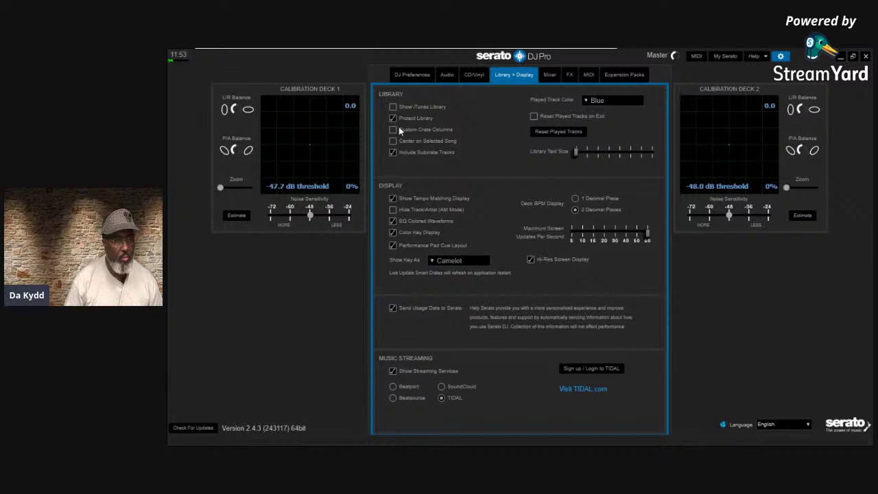
pyautogui.click(480, 75)
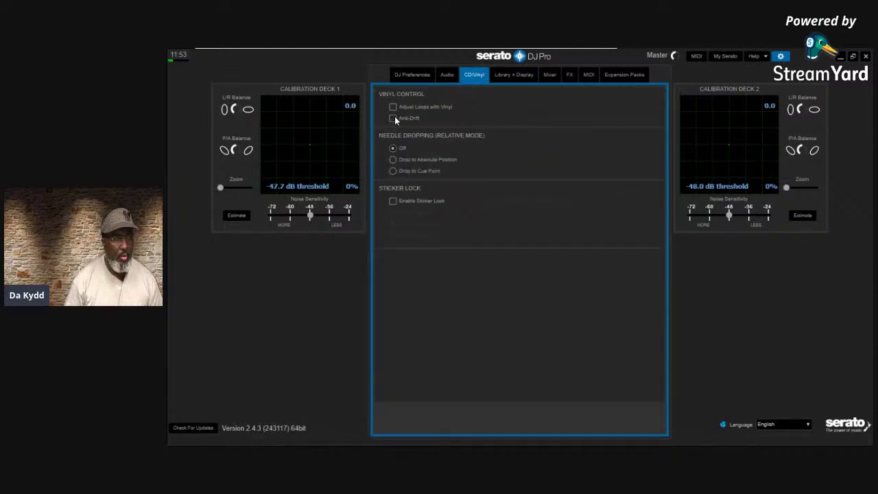
pyautogui.click(445, 77)
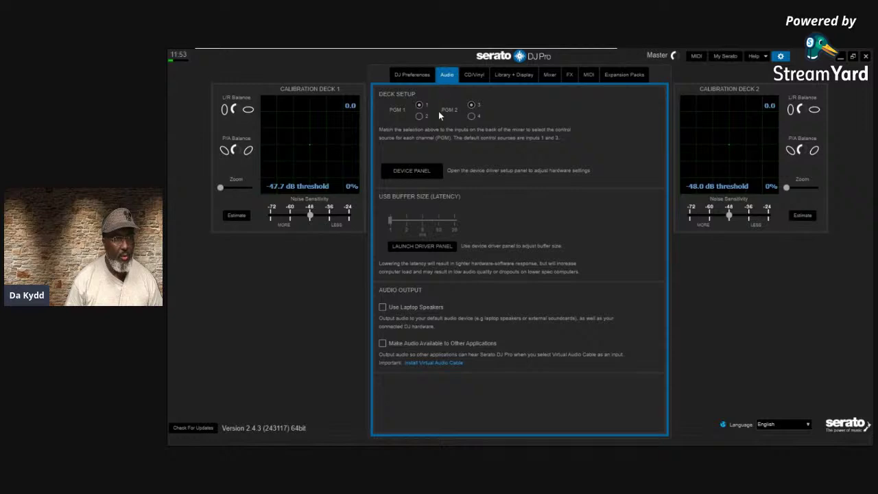
pyautogui.click(414, 77)
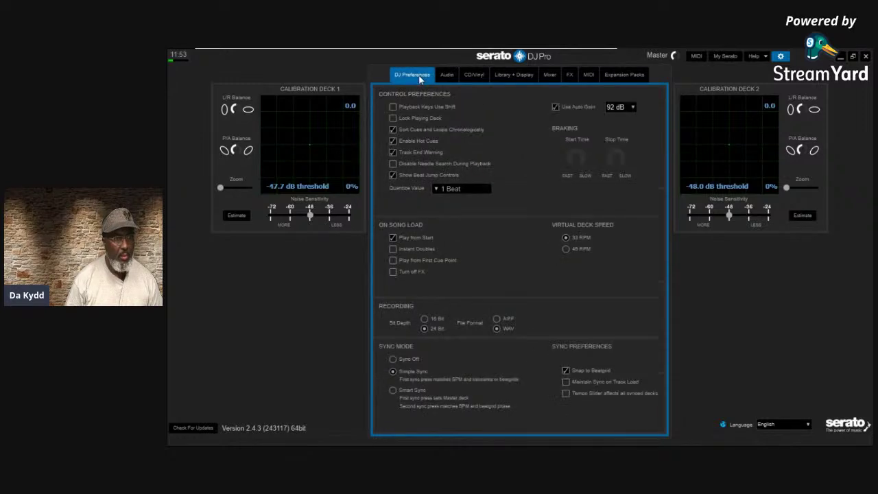
pyautogui.click(475, 75)
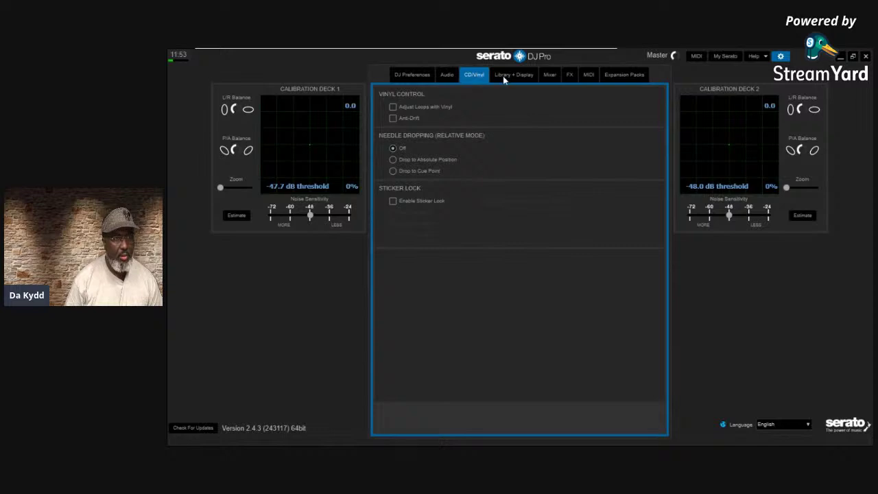
pyautogui.click(503, 75)
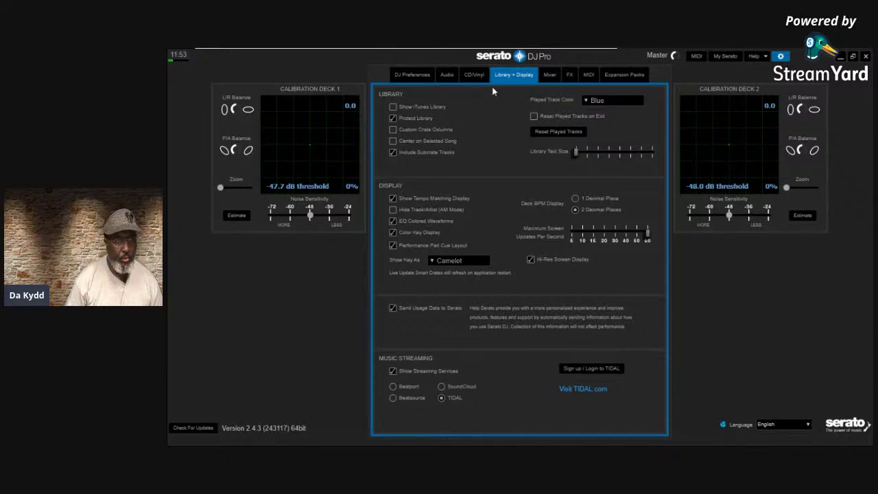
pyautogui.click(782, 56)
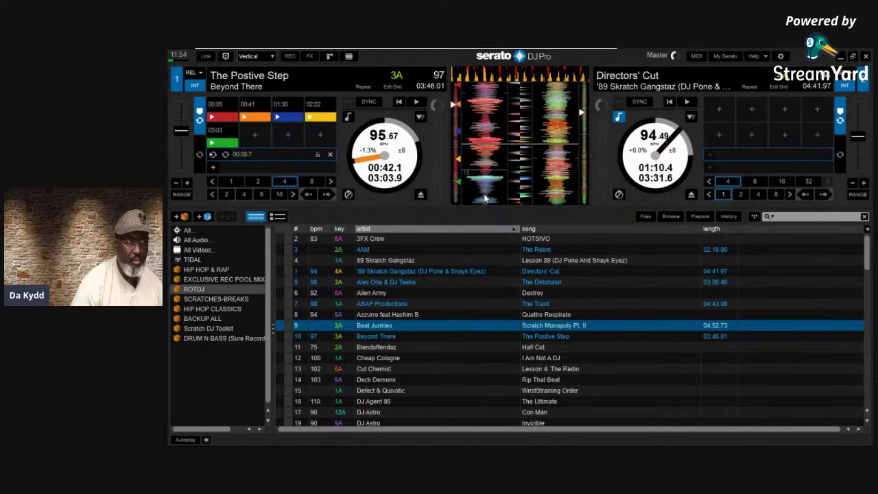
# Add a hot cue at 00:42 on deck 1 and delete the other cue points
pyautogui.click(315, 135)
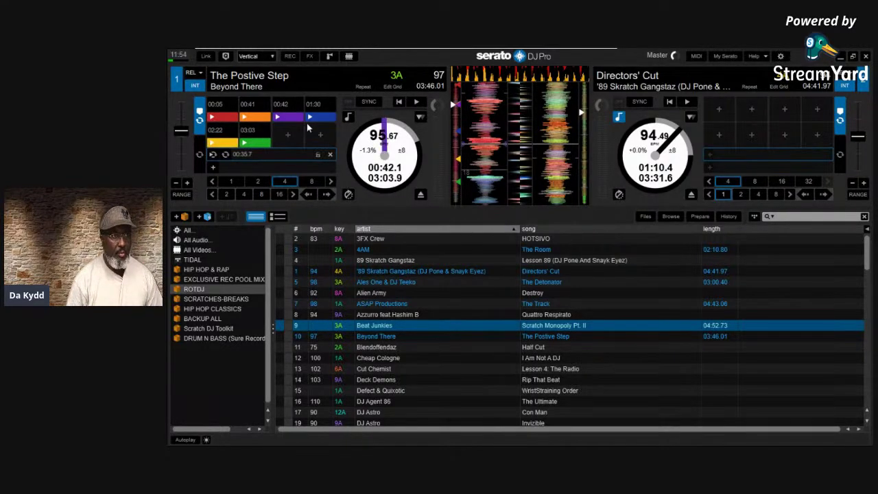
pyautogui.click(234, 103)
pyautogui.click(233, 103)
pyautogui.click(233, 103)
pyautogui.click(233, 103)
pyautogui.click(233, 103)
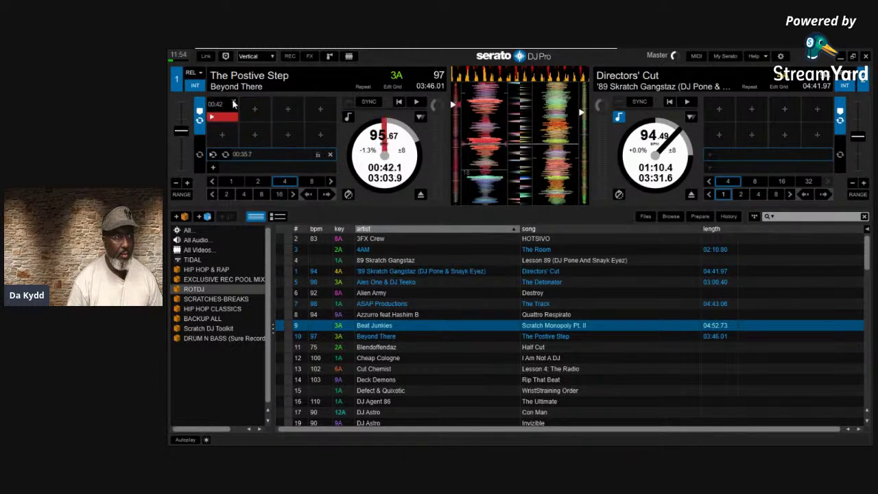
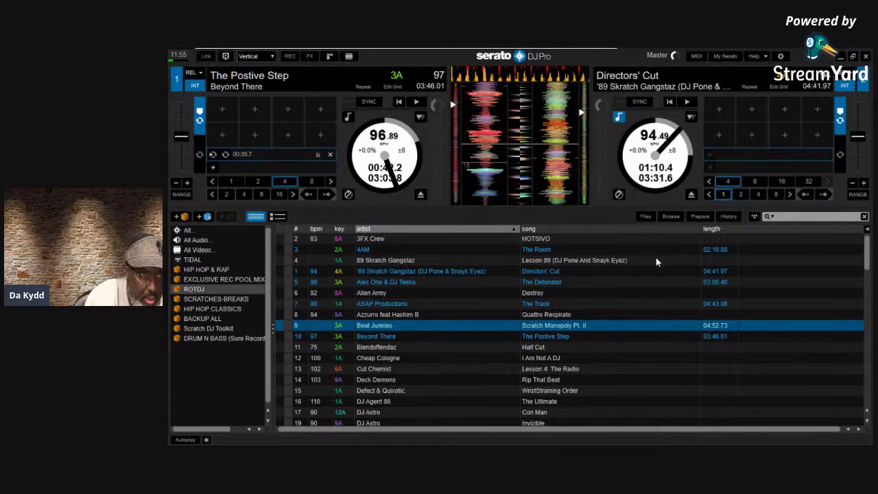
# Step through the track list to Beyond There, and briefly open and close the Library + Display settings
pyautogui.press('Down')
pyautogui.press('Down')
pyautogui.press('Down')
pyautogui.press('Down')
pyautogui.press('Down')
pyautogui.press('Up')
pyautogui.press('Up')
pyautogui.press('Up')
pyautogui.press('Up')
pyautogui.press('Up')
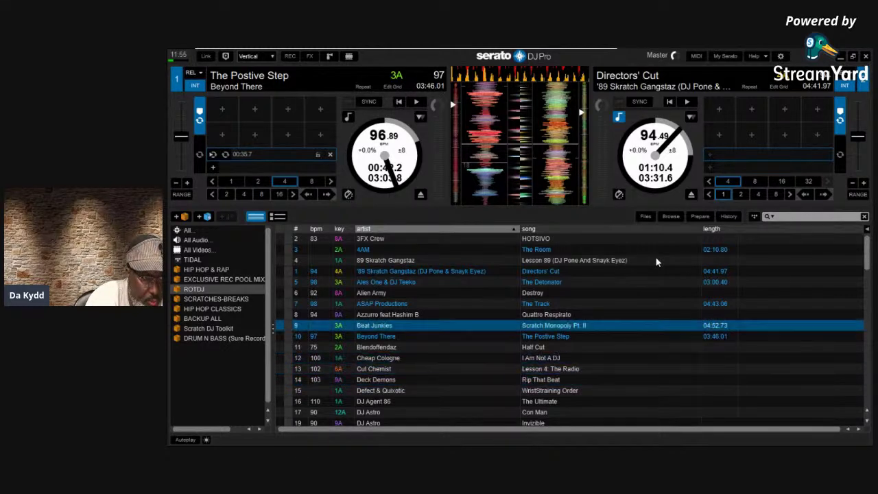
pyautogui.press('Down')
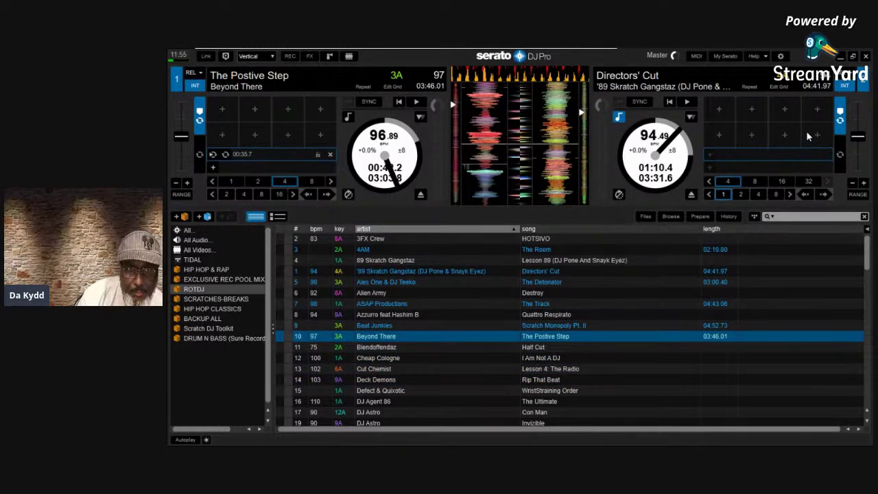
pyautogui.click(781, 57)
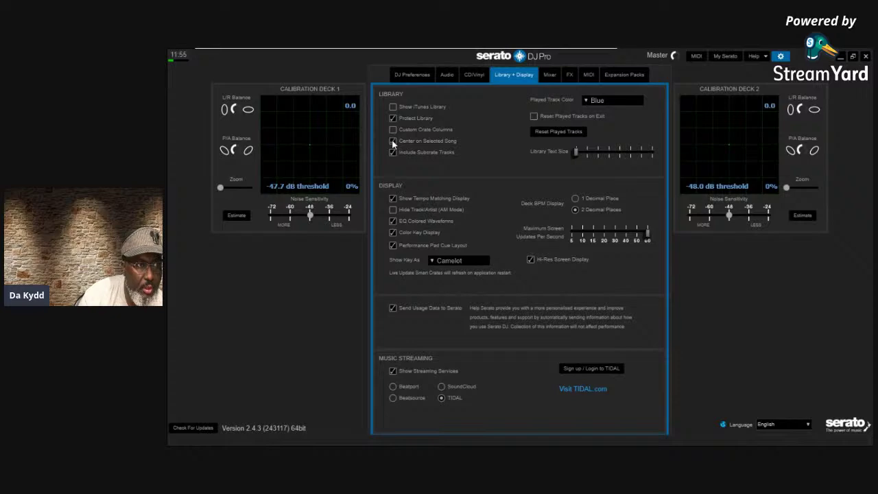
pyautogui.click(781, 58)
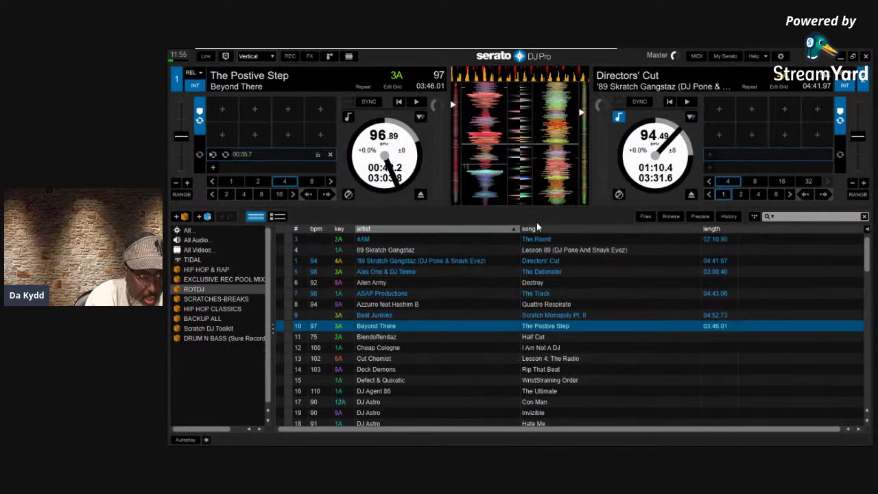
# Browse the track list from 89 Skratch Gangstaz to DJ Bombjack and select the DJ Jeff track
pyautogui.press('Up')
pyautogui.press('Up')
pyautogui.press('Up')
pyautogui.press('Up')
pyautogui.press('Up')
pyautogui.press('Up')
pyautogui.press('Up')
pyautogui.press('Down')
pyautogui.press('Down')
pyautogui.press('Down')
pyautogui.press('Down')
pyautogui.press('Down')
pyautogui.press('Down')
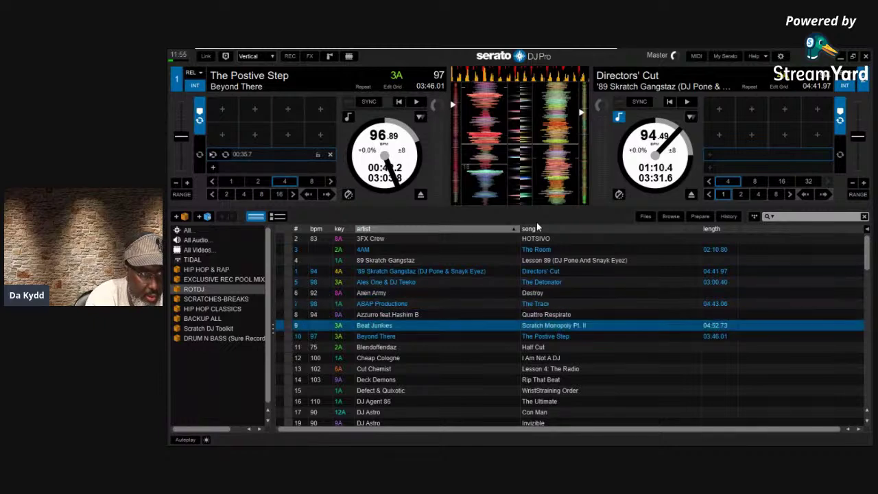
pyautogui.press('Down')
pyautogui.press('Down')
pyautogui.press('Down')
pyautogui.press('Down')
pyautogui.press('Down')
pyautogui.press('Down')
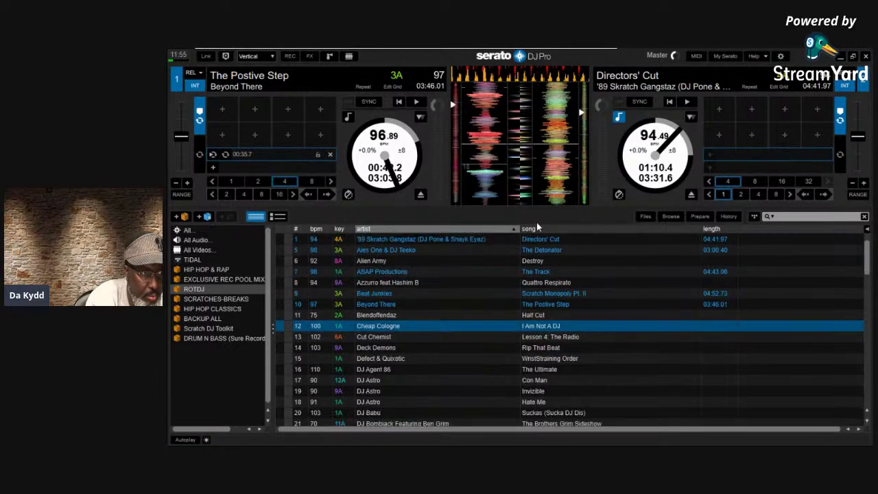
pyautogui.press('Up')
pyautogui.press('Up')
pyautogui.press('Up')
pyautogui.press('Up')
pyautogui.press('Up')
pyautogui.press('Up')
pyautogui.press('Up')
pyautogui.press('Up')
pyautogui.press('Up')
pyautogui.press('Up')
pyautogui.press('Up')
pyautogui.press('Down')
pyautogui.press('Down')
pyautogui.press('Down')
pyautogui.press('Down')
pyautogui.press('Down')
pyautogui.press('Down')
pyautogui.press('Down')
pyautogui.press('Down')
pyautogui.press('Down')
pyautogui.press('Down')
pyautogui.press('Down')
pyautogui.press('Down')
pyautogui.press('Down')
pyautogui.press('Down')
pyautogui.press('Down')
pyautogui.press('Down')
pyautogui.press('Down')
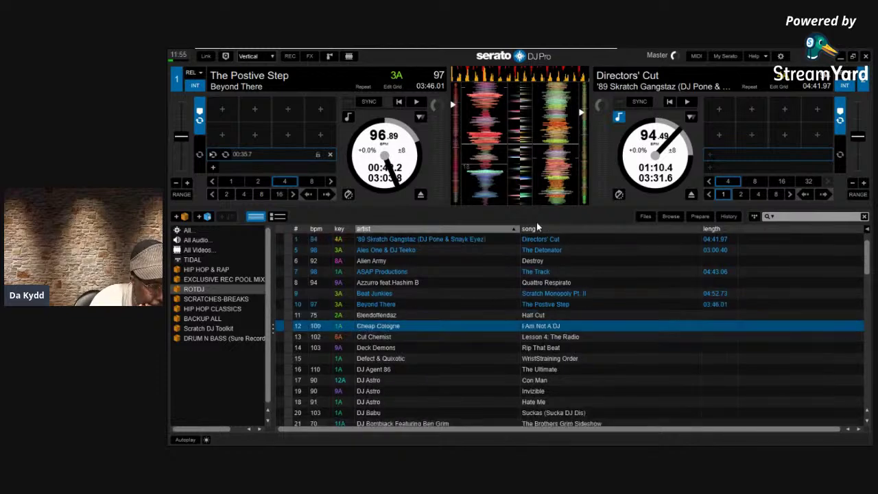
pyautogui.press('Down')
pyautogui.press('Down')
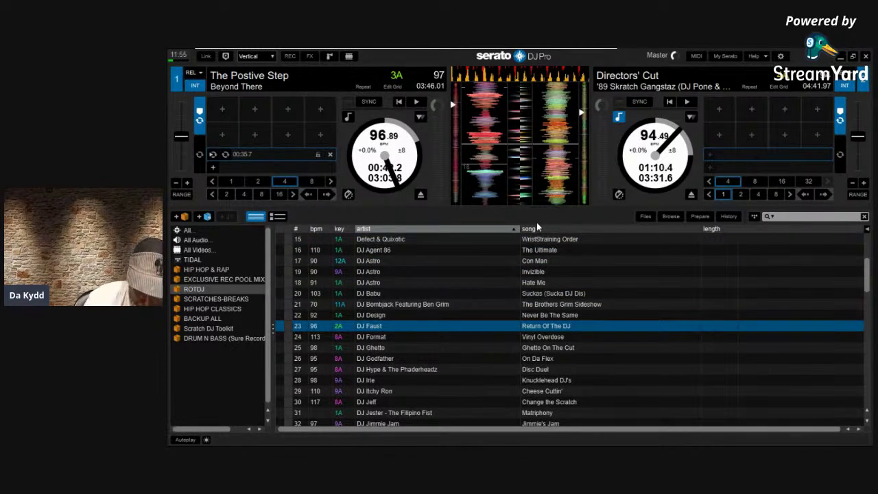
pyautogui.click(364, 403)
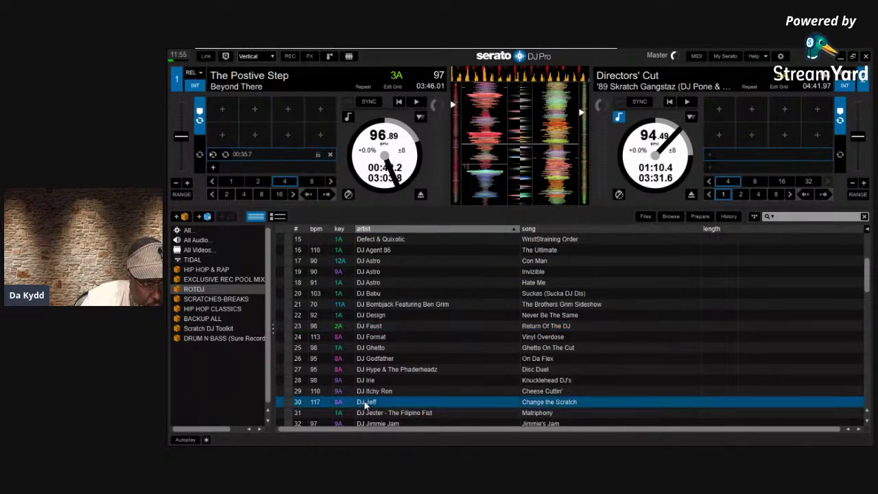
# Browse past DJ Irie and Cold Cutz, select DJ Ruthless, then move to DJ Shiro
pyautogui.press('Down')
pyautogui.press('Down')
pyautogui.press('Down')
pyautogui.press('Down')
pyautogui.press('Down')
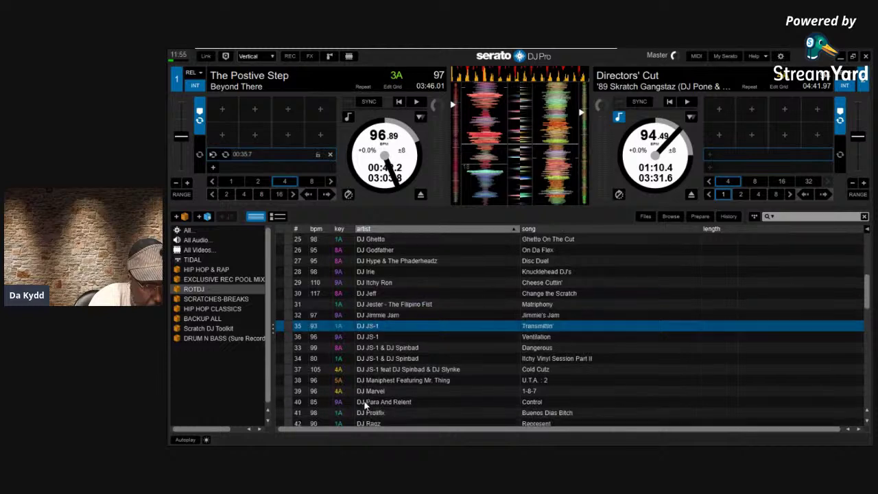
pyautogui.press('Up')
pyautogui.press('Up')
pyautogui.press('Up')
pyautogui.press('Up')
pyautogui.press('Up')
pyautogui.press('Up')
pyautogui.press('Up')
pyautogui.press('Down')
pyautogui.press('Down')
pyautogui.press('Down')
pyautogui.press('Down')
pyautogui.press('Down')
pyautogui.press('Down')
pyautogui.press('Down')
pyautogui.press('Down')
pyautogui.press('Down')
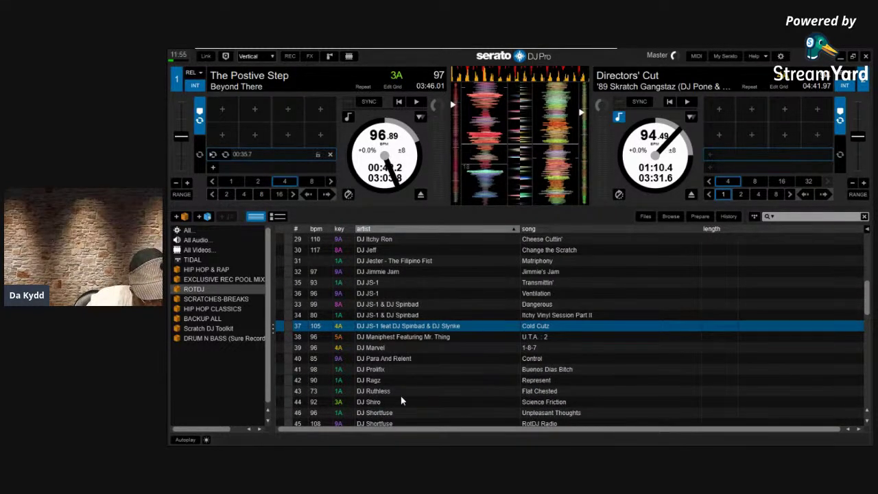
pyautogui.click(389, 390)
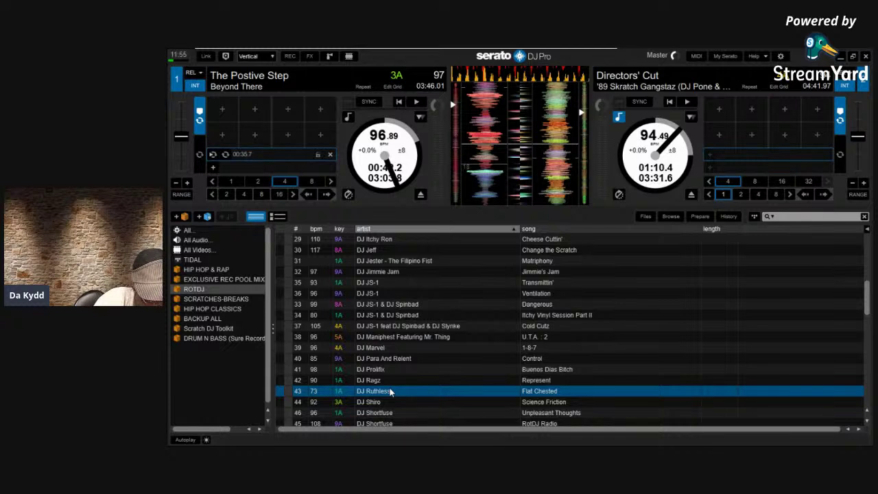
pyautogui.press('Down')
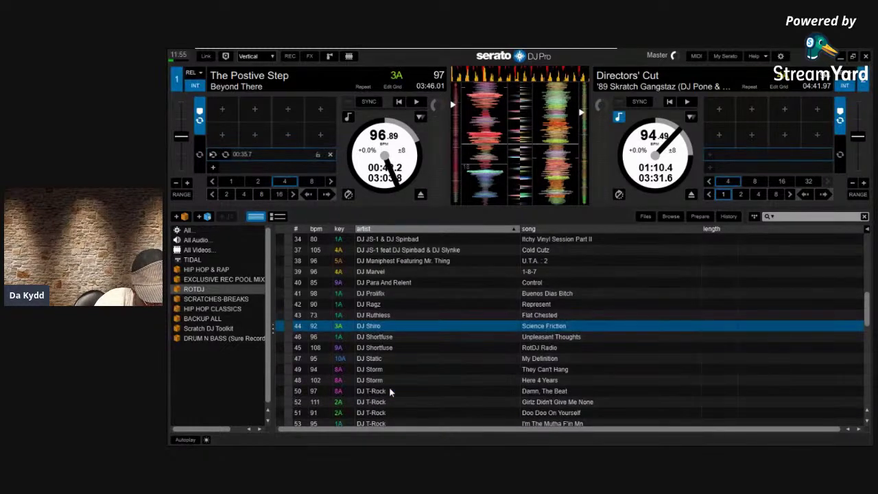
pyautogui.press('Up')
pyautogui.press('Down')
pyautogui.press('Up')
pyautogui.press('Down')
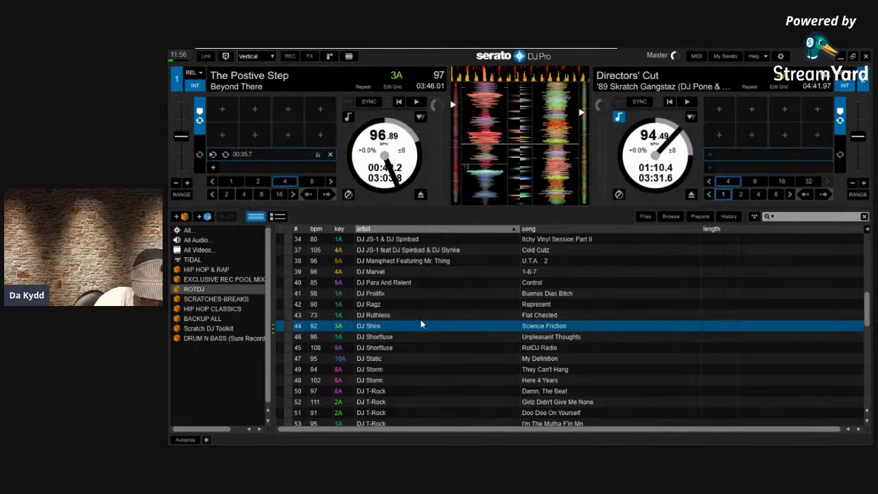
# Browse down to Rockstar II, back up to DJ Prolifix, then down to Kool DJ EQ
pyautogui.press('Down')
pyautogui.press('Down')
pyautogui.press('Down')
pyautogui.press('Down')
pyautogui.press('Down')
pyautogui.press('Down')
pyautogui.press('Down')
pyautogui.press('Down')
pyautogui.press('Down')
pyautogui.press('Down')
pyautogui.press('Down')
pyautogui.press('Down')
pyautogui.press('Down')
pyautogui.press('Down')
pyautogui.press('Down')
pyautogui.press('Down')
pyautogui.press('Down')
pyautogui.press('Down')
pyautogui.press('Down')
pyautogui.press('Down')
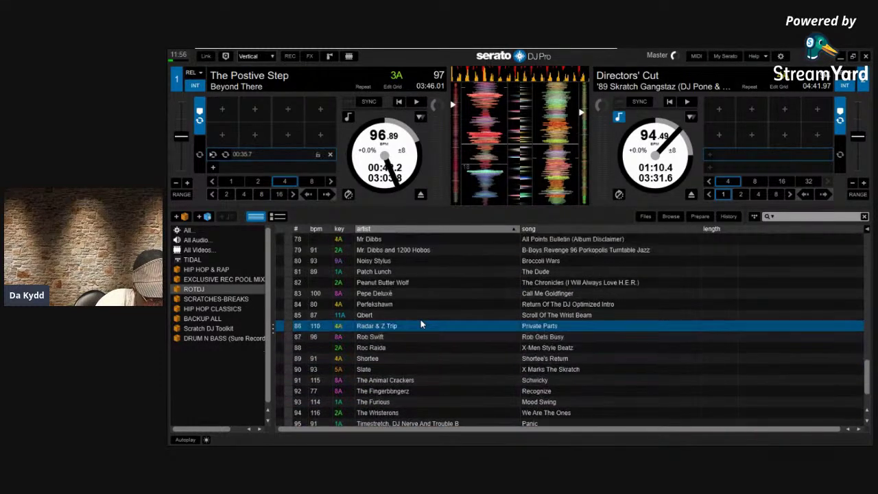
pyautogui.press('Down')
pyautogui.press('Down')
pyautogui.press('Down')
pyautogui.press('Down')
pyautogui.press('Down')
pyautogui.press('Down')
pyautogui.press('Down')
pyautogui.press('Down')
pyautogui.press('Down')
pyautogui.press('Down')
pyautogui.press('Down')
pyautogui.press('Down')
pyautogui.press('Down')
pyautogui.press('Down')
pyautogui.press('Up')
pyautogui.press('Up')
pyautogui.press('Up')
pyautogui.press('Up')
pyautogui.press('Up')
pyautogui.press('Up')
pyautogui.press('Up')
pyautogui.press('Up')
pyautogui.press('Up')
pyautogui.press('Up')
pyautogui.press('Up')
pyautogui.press('Up')
pyautogui.press('Up')
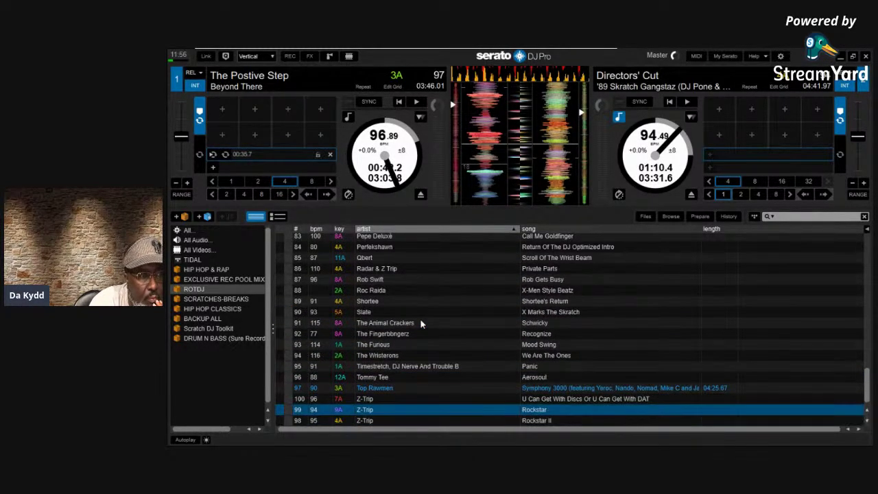
pyautogui.press('Down')
pyautogui.press('Down')
pyautogui.press('Down')
pyautogui.press('Down')
pyautogui.press('Down')
pyautogui.press('Down')
pyautogui.press('Down')
pyautogui.press('Down')
pyautogui.press('Down')
pyautogui.press('Down')
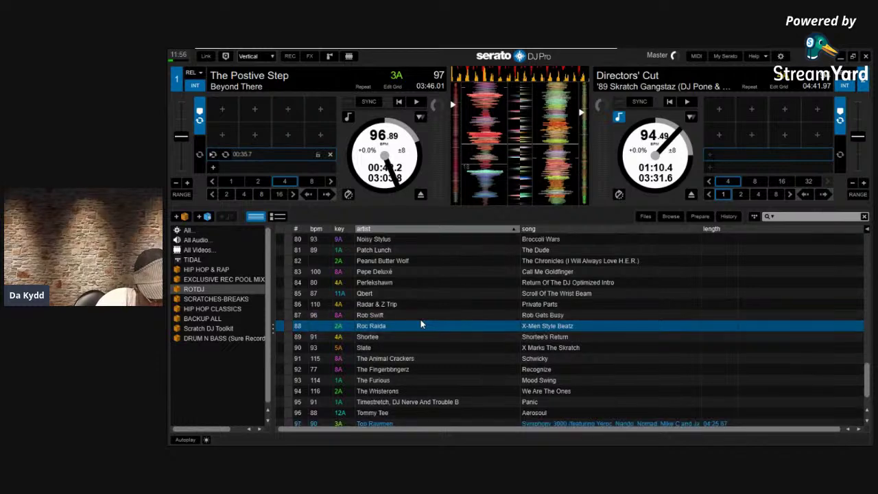
pyautogui.press('Up')
pyautogui.press('Up')
pyautogui.press('Up')
pyautogui.press('Up')
pyautogui.press('Up')
pyautogui.press('Up')
pyautogui.press('Up')
pyautogui.press('Down')
pyautogui.press('Down')
pyautogui.press('Down')
pyautogui.press('Down')
pyautogui.press('Down')
pyautogui.press('Down')
pyautogui.press('Down')
pyautogui.press('Down')
pyautogui.press('Up')
pyautogui.press('Up')
pyautogui.press('Up')
pyautogui.press('Up')
pyautogui.press('Up')
pyautogui.press('Up')
pyautogui.press('Up')
pyautogui.press('Up')
pyautogui.press('Up')
pyautogui.press('Up')
pyautogui.press('Up')
pyautogui.press('Up')
pyautogui.press('Up')
pyautogui.press('Up')
pyautogui.press('Up')
pyautogui.press('Up')
pyautogui.press('Up')
pyautogui.press('Up')
pyautogui.press('Up')
pyautogui.press('Up')
pyautogui.press('Up')
pyautogui.press('Up')
pyautogui.press('Up')
pyautogui.press('Up')
pyautogui.press('Up')
pyautogui.press('Up')
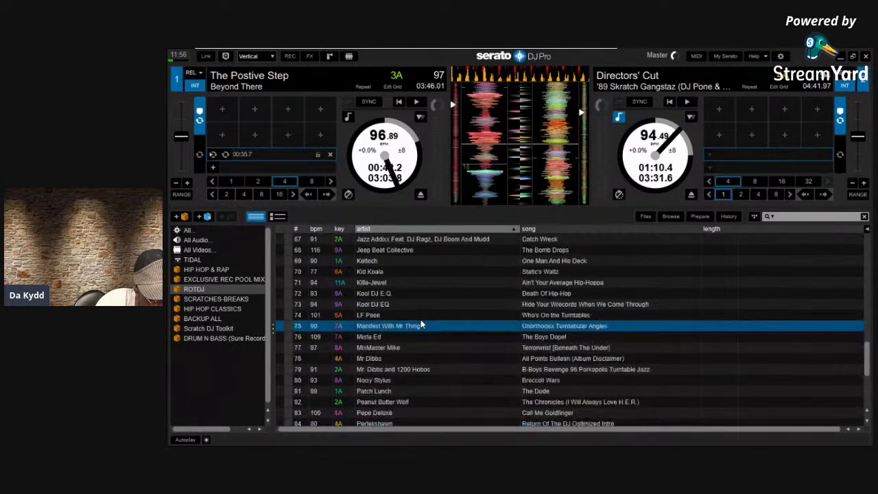
pyautogui.press('Up')
pyautogui.press('Up')
pyautogui.press('Up')
pyautogui.press('Up')
pyautogui.press('Up')
pyautogui.press('Up')
pyautogui.press('Up')
pyautogui.press('Up')
pyautogui.press('Up')
pyautogui.press('Up')
pyautogui.press('Up')
pyautogui.press('Up')
pyautogui.press('Up')
pyautogui.press('Up')
pyautogui.press('Up')
pyautogui.press('Up')
pyautogui.press('Up')
pyautogui.press('Up')
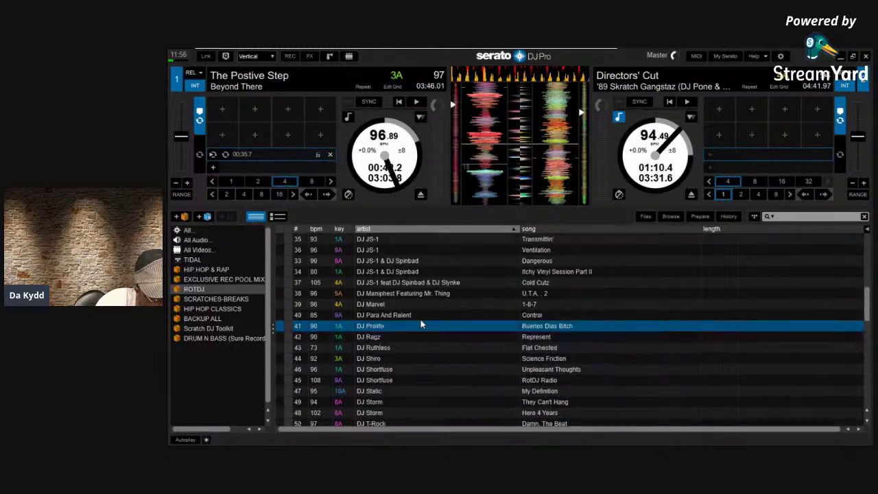
pyautogui.press('Up')
pyautogui.press('Up')
pyautogui.press('Up')
pyautogui.press('Up')
pyautogui.press('Up')
pyautogui.press('Up')
pyautogui.press('Up')
pyautogui.press('Up')
pyautogui.press('Up')
pyautogui.press('Up')
pyautogui.press('Up')
pyautogui.press('Up')
pyautogui.press('Up')
pyautogui.press('Up')
pyautogui.press('Up')
pyautogui.press('Up')
pyautogui.press('Up')
pyautogui.press('Up')
pyautogui.press('Up')
pyautogui.press('Up')
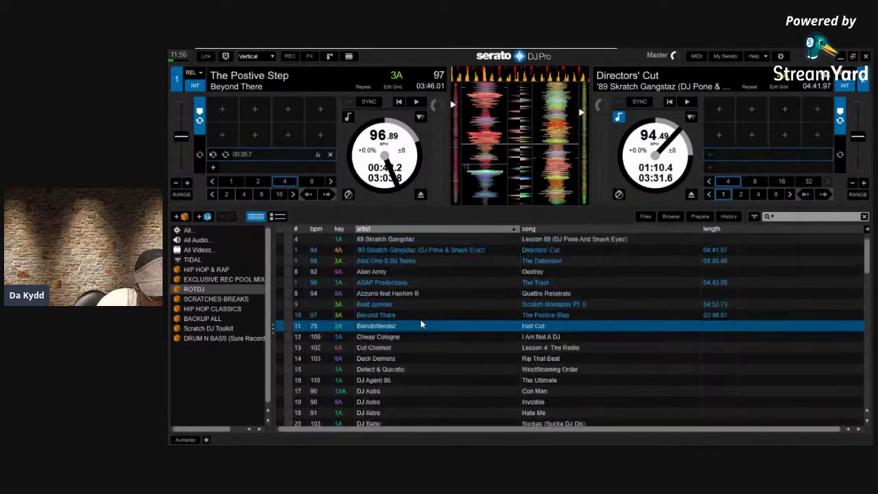
pyautogui.press('Down')
pyautogui.press('Down')
pyautogui.press('Down')
pyautogui.press('Down')
pyautogui.press('Down')
pyautogui.press('Down')
pyautogui.press('Down')
pyautogui.press('Down')
pyautogui.press('Down')
pyautogui.press('Down')
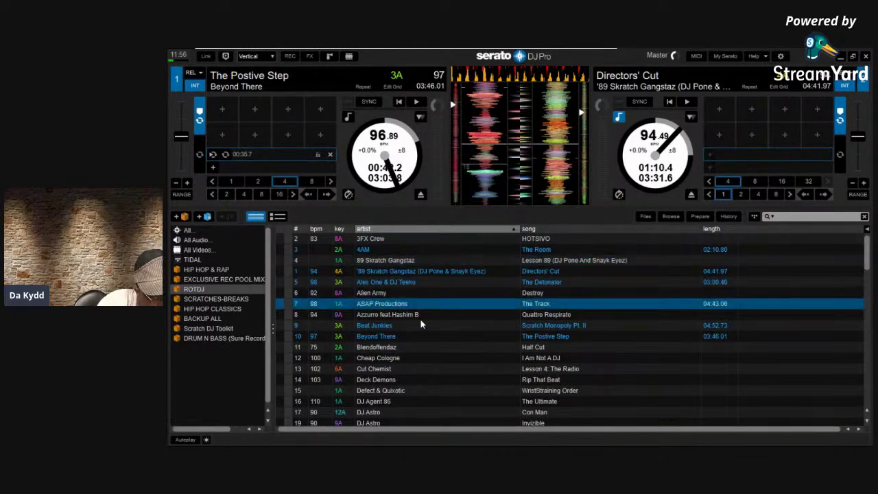
pyautogui.press('Down')
pyautogui.press('Down')
pyautogui.press('Down')
pyautogui.press('Down')
pyautogui.press('Down')
pyautogui.press('Down')
pyautogui.press('Down')
pyautogui.press('Down')
pyautogui.press('Down')
pyautogui.press('Down')
pyautogui.press('Down')
pyautogui.press('Down')
pyautogui.press('Down')
pyautogui.press('Down')
pyautogui.press('Down')
pyautogui.press('Down')
pyautogui.press('Down')
pyautogui.press('Down')
pyautogui.press('Down')
pyautogui.press('Down')
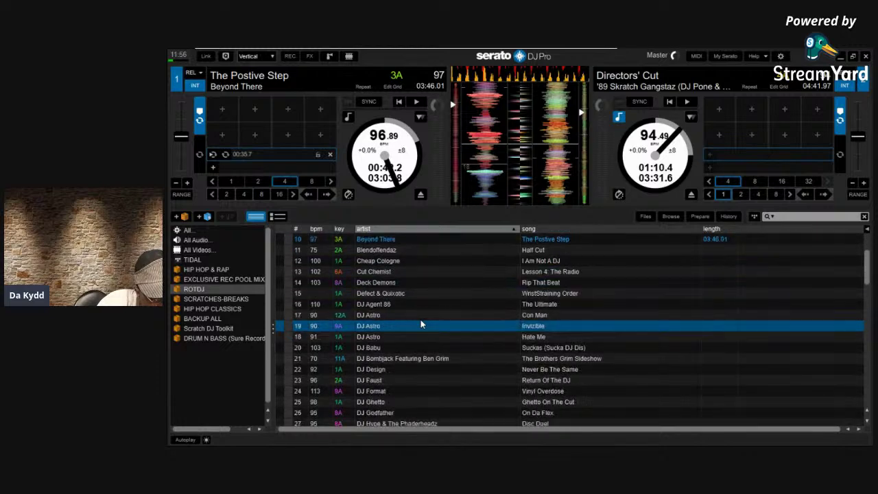
pyautogui.press('Down')
pyautogui.press('Down')
pyautogui.press('Down')
pyautogui.press('Down')
pyautogui.press('Down')
pyautogui.press('Down')
pyautogui.press('Down')
pyautogui.press('Down')
pyautogui.press('Down')
pyautogui.press('Down')
pyautogui.press('Down')
pyautogui.press('Down')
pyautogui.press('Down')
pyautogui.press('Down')
pyautogui.press('Down')
pyautogui.press('Down')
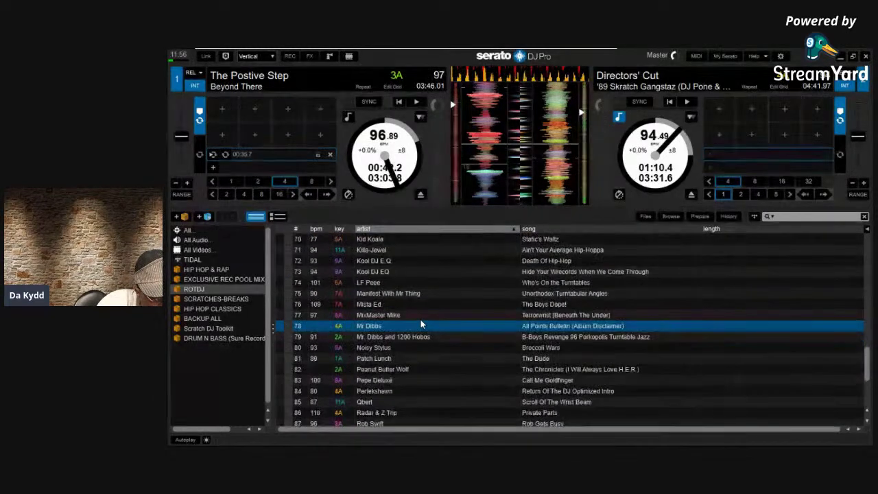
pyautogui.press('Down')
pyautogui.press('Down')
pyautogui.press('Down')
pyautogui.press('Down')
pyautogui.press('Down')
pyautogui.press('Down')
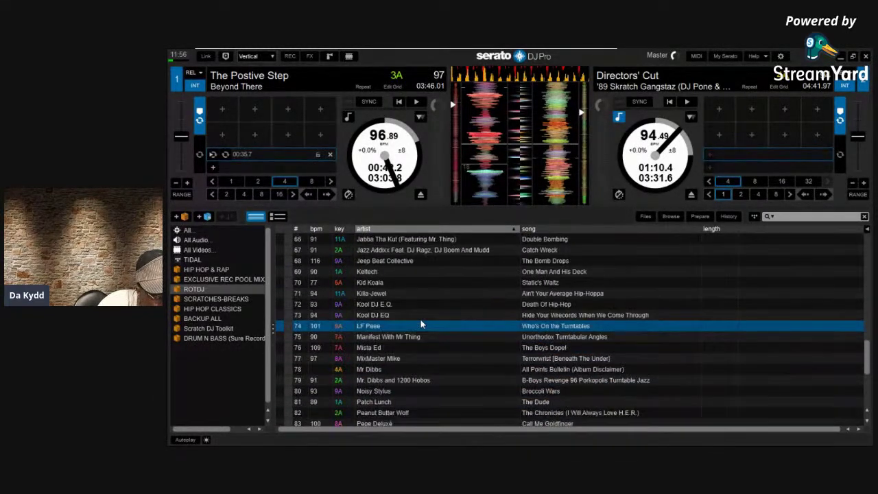
# Browse up to Scratch Monopoly Pt. II, down to The Bomb Drops, then reopen Library + Display settings
pyautogui.press('Up')
pyautogui.press('Up')
pyautogui.press('Up')
pyautogui.press('Up')
pyautogui.press('Up')
pyautogui.press('Up')
pyautogui.press('Up')
pyautogui.press('Up')
pyautogui.press('Up')
pyautogui.press('Up')
pyautogui.press('Up')
pyautogui.press('Up')
pyautogui.press('Up')
pyautogui.press('Up')
pyautogui.press('Up')
pyautogui.press('Up')
pyautogui.press('Up')
pyautogui.press('Up')
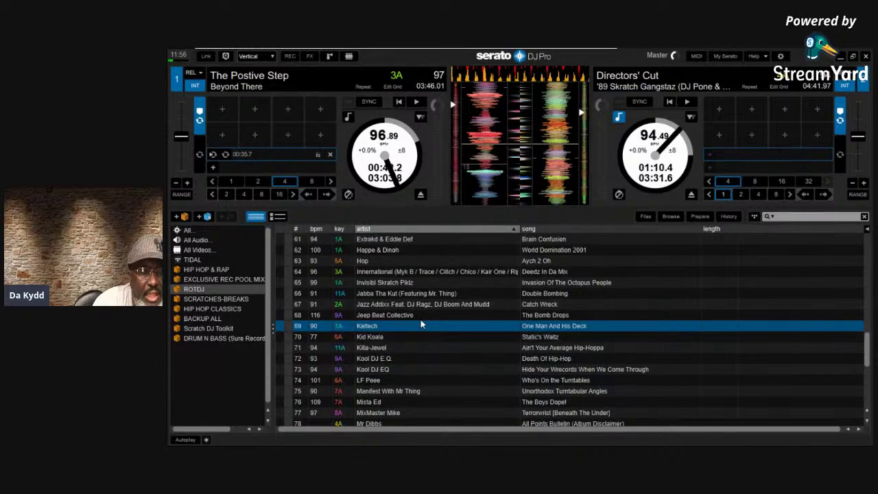
pyautogui.press('Up')
pyautogui.press('Up')
pyautogui.press('Up')
pyautogui.press('Up')
pyautogui.press('Up')
pyautogui.press('Up')
pyautogui.press('Up')
pyautogui.press('Up')
pyautogui.press('Up')
pyautogui.press('Up')
pyautogui.press('Up')
pyautogui.press('Up')
pyautogui.press('Up')
pyautogui.press('Up')
pyautogui.press('Up')
pyautogui.press('Up')
pyautogui.press('Up')
pyautogui.press('Up')
pyautogui.press('Up')
pyautogui.press('Up')
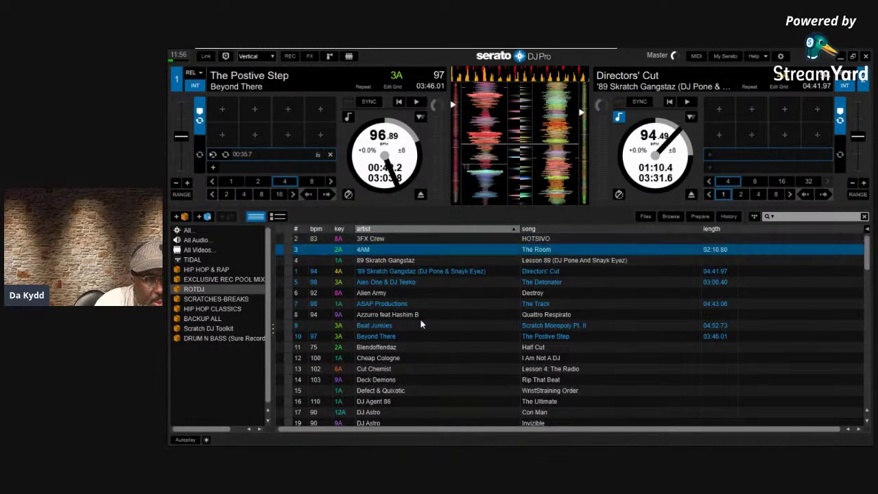
pyautogui.press('Up')
pyautogui.press('Up')
pyautogui.press('Up')
pyautogui.press('Up')
pyautogui.press('Up')
pyautogui.press('Up')
pyautogui.press('Up')
pyautogui.press('Up')
pyautogui.press('Up')
pyautogui.press('Up')
pyautogui.press('Up')
pyautogui.press('Up')
pyautogui.press('Up')
pyautogui.press('Up')
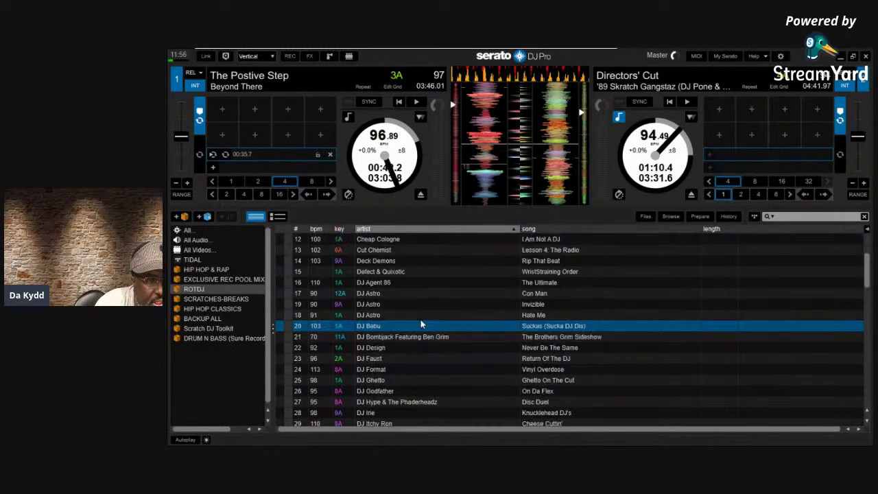
pyautogui.press('Down')
pyautogui.press('Down')
pyautogui.press('Up')
pyautogui.press('Up')
pyautogui.press('Up')
pyautogui.press('Up')
pyautogui.press('Up')
pyautogui.press('Up')
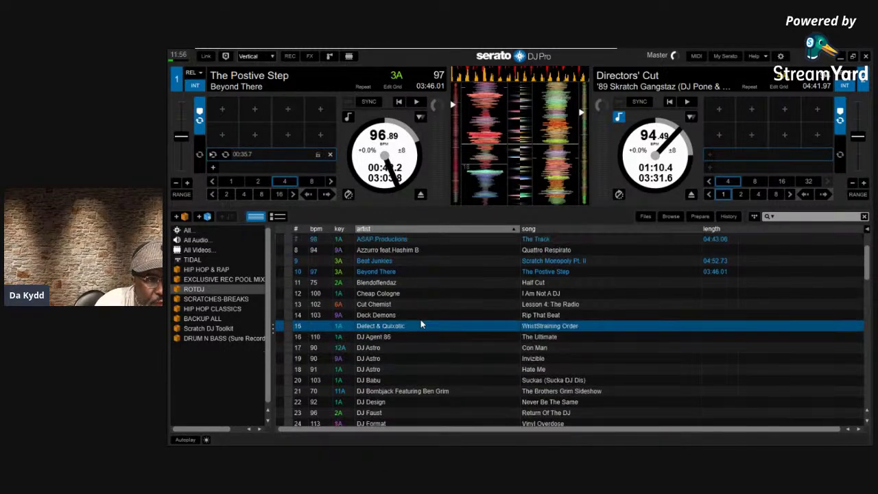
pyautogui.press('Up')
pyautogui.press('Up')
pyautogui.press('Up')
pyautogui.press('Up')
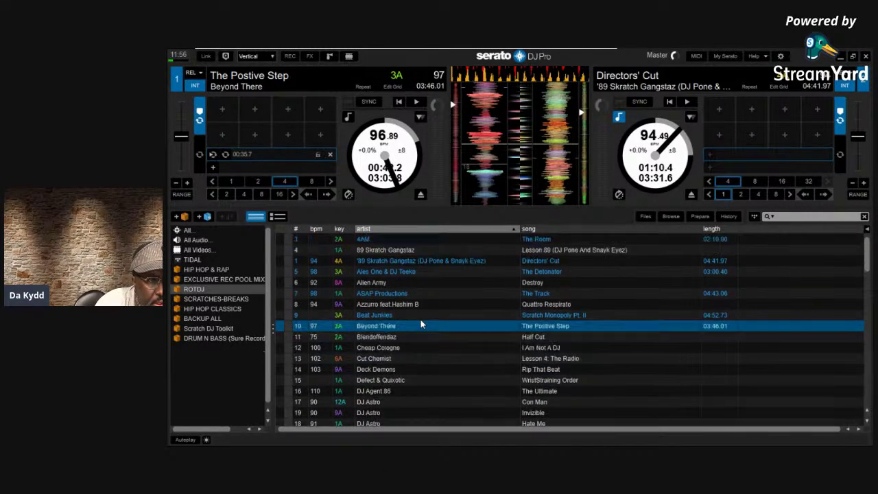
pyautogui.press('Up')
pyautogui.press('Up')
pyautogui.press('Up')
pyautogui.press('Up')
pyautogui.press('Up')
pyautogui.press('Down')
pyautogui.press('Down')
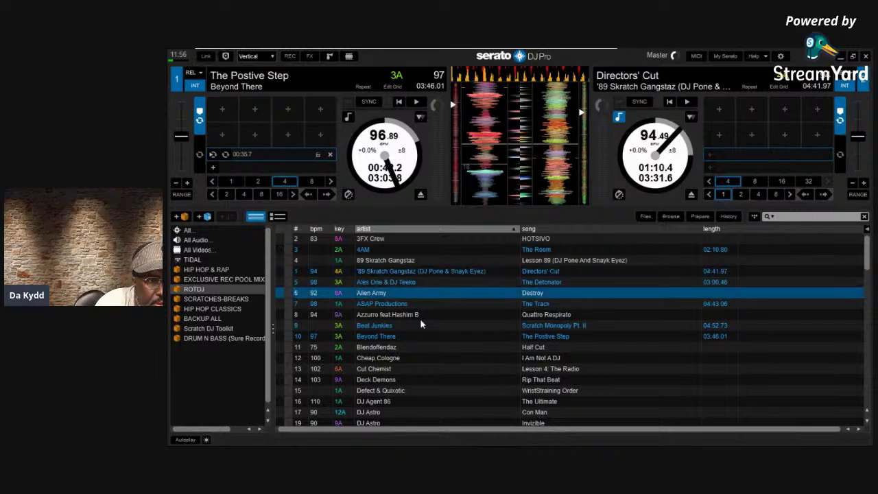
pyautogui.press('Up')
pyautogui.press('Up')
pyautogui.press('Up')
pyautogui.press('Up')
pyautogui.press('Down')
pyautogui.press('Down')
pyautogui.press('Down')
pyautogui.press('Down')
pyautogui.press('Down')
pyautogui.press('Down')
pyautogui.press('Down')
pyautogui.press('Down')
pyautogui.press('Down')
pyautogui.press('Down')
pyautogui.press('Down')
pyautogui.press('Down')
pyautogui.press('Down')
pyautogui.press('Down')
pyautogui.press('Down')
pyautogui.press('Down')
pyautogui.press('Down')
pyautogui.press('Down')
pyautogui.press('Down')
pyautogui.press('Down')
pyautogui.press('Down')
pyautogui.press('Down')
pyautogui.press('Down')
pyautogui.press('Down')
pyautogui.press('Down')
pyautogui.press('Down')
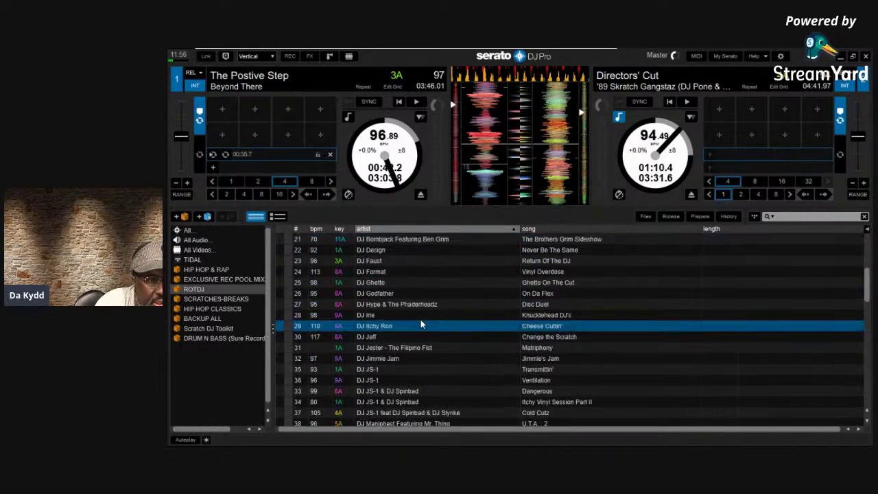
pyautogui.press('Up')
pyautogui.press('Up')
pyautogui.press('Up')
pyautogui.press('Up')
pyautogui.press('Up')
pyautogui.press('Up')
pyautogui.press('Up')
pyautogui.press('Up')
pyautogui.press('Up')
pyautogui.press('Up')
pyautogui.press('Up')
pyautogui.press('Up')
pyautogui.press('Up')
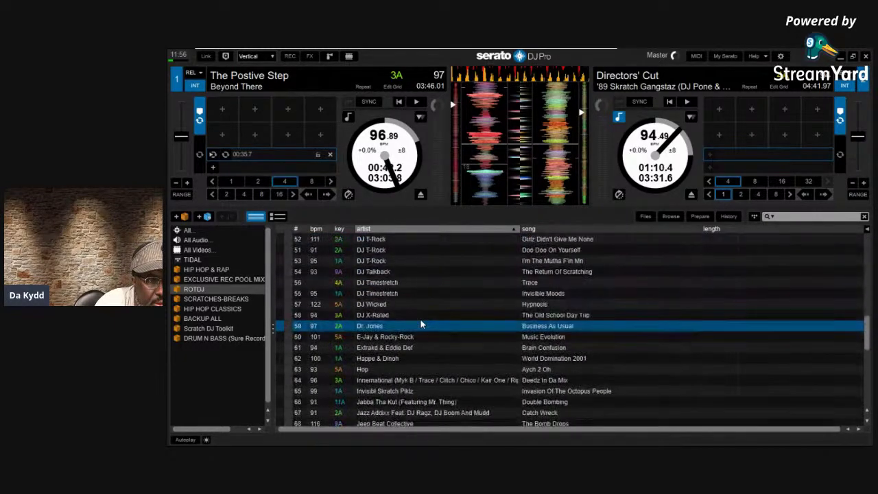
pyautogui.press('Down')
pyautogui.press('Down')
pyautogui.press('Down')
pyautogui.press('Down')
pyautogui.press('Down')
pyautogui.press('Down')
pyautogui.press('Down')
pyautogui.press('Down')
pyautogui.press('Down')
pyautogui.press('Down')
pyautogui.press('Down')
pyautogui.press('Down')
pyautogui.press('Down')
pyautogui.press('Down')
pyautogui.press('Down')
pyautogui.press('Down')
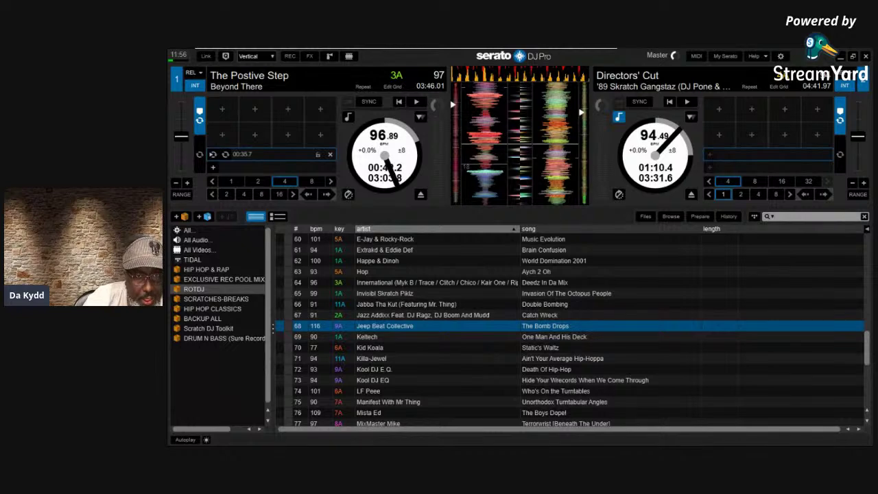
pyautogui.click(781, 57)
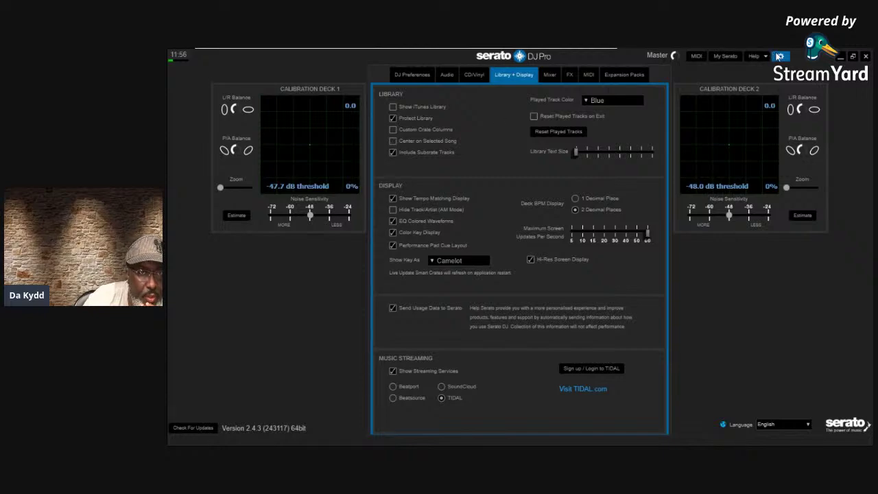
# Close Setup and browse the ROTDJ tracks down to Z-Trip – Rockstar II
pyautogui.click(778, 56)
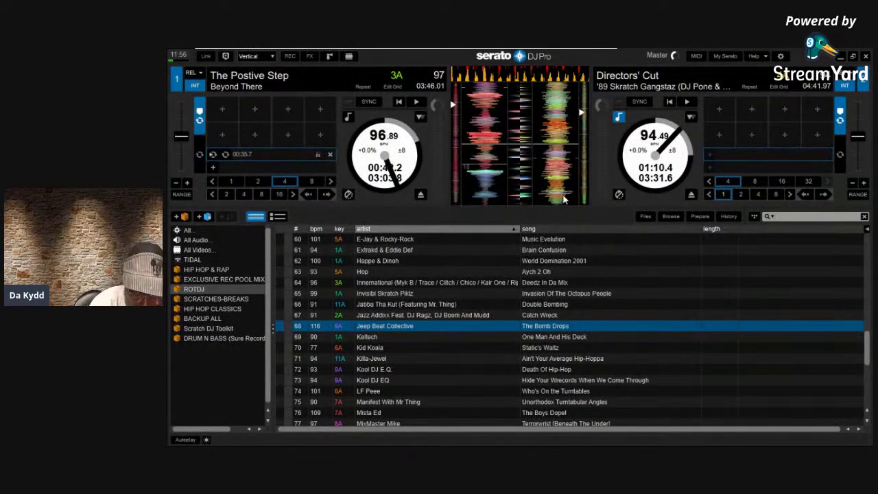
pyautogui.press('Down')
pyautogui.press('Down')
pyautogui.press('Down')
pyautogui.press('Down')
pyautogui.press('Down')
pyautogui.press('Down')
pyautogui.press('Down')
pyautogui.press('Down')
pyautogui.press('Down')
pyautogui.press('Down')
pyautogui.press('Down')
pyautogui.press('Down')
pyautogui.press('Down')
pyautogui.press('Down')
pyautogui.press('Down')
pyautogui.press('Down')
pyautogui.press('Down')
pyautogui.press('Down')
pyautogui.press('Down')
pyautogui.press('Down')
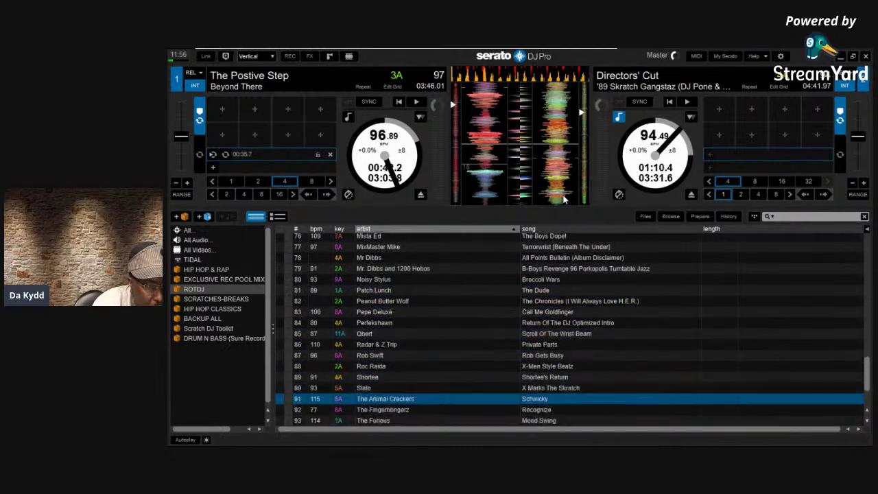
pyautogui.press('Down')
pyautogui.press('Down')
pyautogui.press('Down')
pyautogui.press('Down')
pyautogui.press('Down')
pyautogui.press('Down')
pyautogui.press('Down')
pyautogui.press('Down')
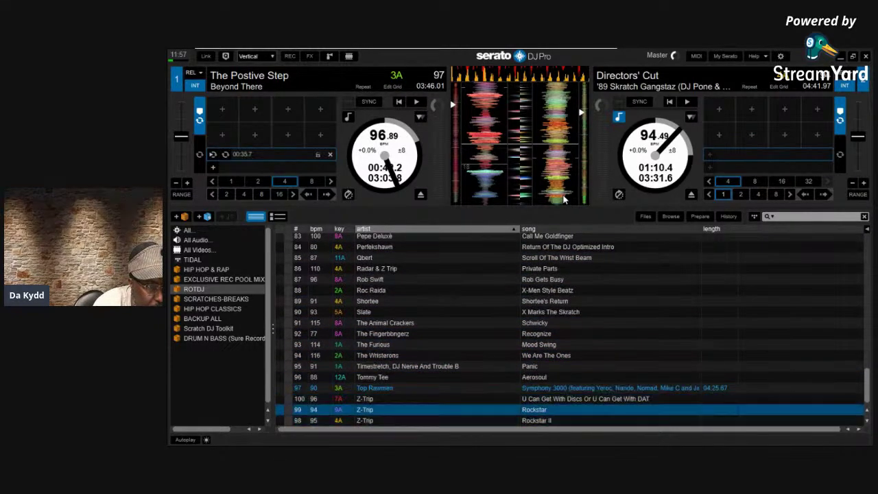
pyautogui.press('Up')
pyautogui.press('Up')
pyautogui.press('Up')
pyautogui.press('Up')
pyautogui.press('Up')
pyautogui.press('Up')
pyautogui.press('Up')
pyautogui.press('Up')
pyautogui.press('Up')
pyautogui.press('Up')
pyautogui.press('Up')
pyautogui.press('Up')
pyautogui.press('Up')
pyautogui.press('Up')
pyautogui.press('Up')
pyautogui.press('Up')
pyautogui.press('Up')
pyautogui.press('Up')
pyautogui.press('Up')
pyautogui.press('Up')
pyautogui.press('Up')
pyautogui.press('Up')
pyautogui.press('Up')
pyautogui.press('Up')
pyautogui.press('Up')
pyautogui.press('Up')
pyautogui.press('Up')
pyautogui.press('Up')
pyautogui.press('Up')
pyautogui.press('Up')
pyautogui.press('Up')
pyautogui.press('Up')
pyautogui.press('Up')
pyautogui.press('Up')
pyautogui.press('Up')
pyautogui.press('Up')
pyautogui.press('Up')
pyautogui.press('Up')
pyautogui.press('Up')
pyautogui.press('Up')
pyautogui.press('Down')
pyautogui.press('Down')
pyautogui.press('Down')
pyautogui.press('Down')
pyautogui.press('Down')
pyautogui.press('Down')
pyautogui.press('Down')
pyautogui.press('Down')
pyautogui.press('Down')
pyautogui.press('Down')
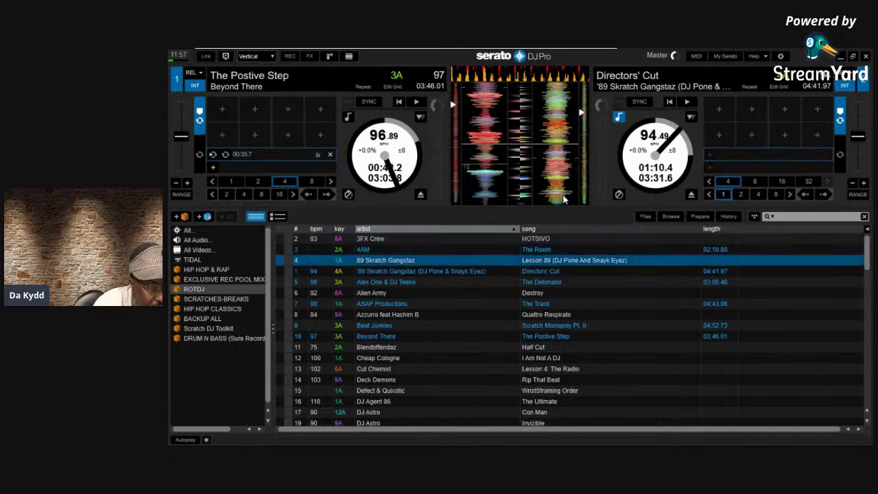
pyautogui.press('Down')
pyautogui.press('Down')
pyautogui.press('Down')
pyautogui.press('Down')
pyautogui.press('Down')
pyautogui.press('Down')
pyautogui.press('Down')
pyautogui.press('Down')
pyautogui.press('Down')
pyautogui.press('Down')
pyautogui.press('Down')
pyautogui.press('Down')
pyautogui.press('Down')
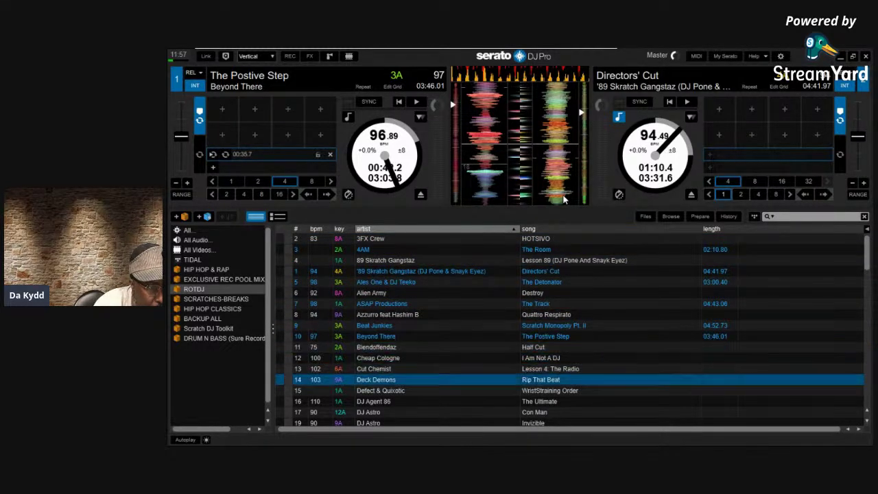
pyautogui.press('Down')
pyautogui.press('Down')
pyautogui.press('Down')
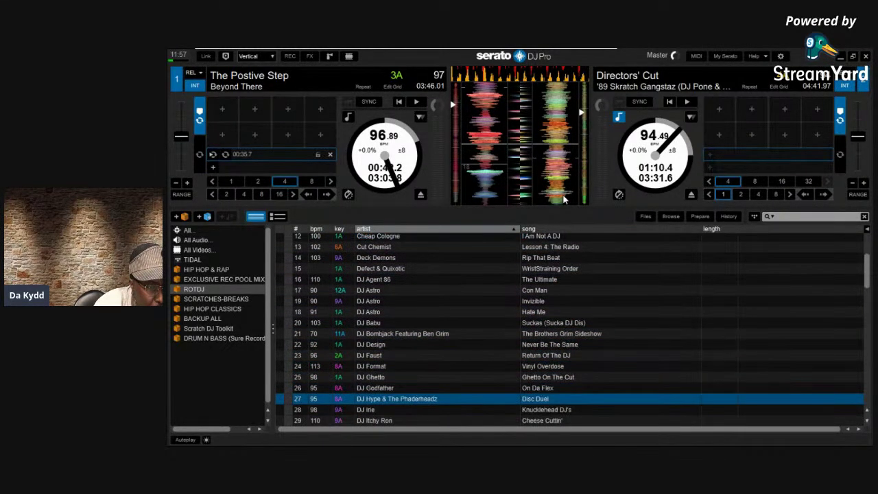
pyautogui.press('Down')
pyautogui.press('Down')
pyautogui.press('Down')
pyautogui.press('Down')
pyautogui.press('Down')
pyautogui.press('Down')
pyautogui.press('Down')
pyautogui.press('Down')
pyautogui.press('Down')
pyautogui.press('Down')
pyautogui.press('Down')
pyautogui.press('Down')
pyautogui.press('Down')
pyautogui.press('Down')
pyautogui.press('Down')
pyautogui.press('Down')
pyautogui.press('Down')
pyautogui.press('Down')
pyautogui.press('Down')
pyautogui.press('Down')
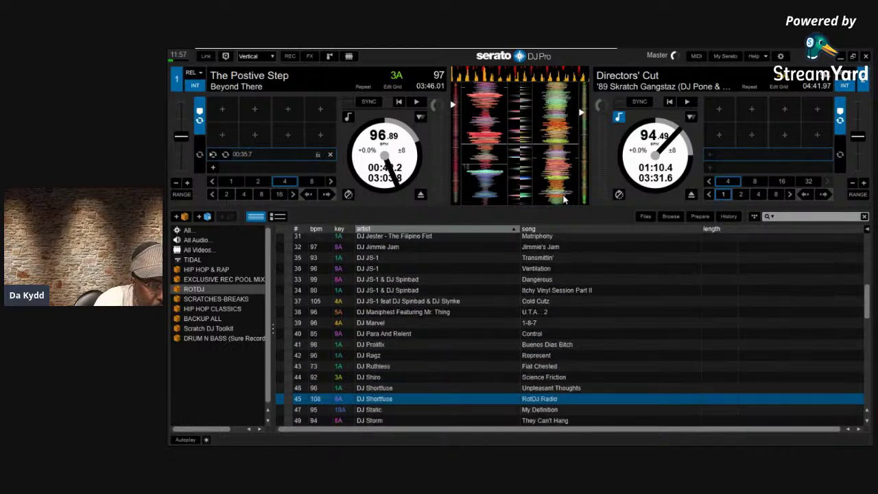
pyautogui.press('Down')
pyautogui.press('Down')
pyautogui.press('Down')
pyautogui.press('Down')
pyautogui.press('Down')
pyautogui.press('Down')
pyautogui.press('Down')
pyautogui.press('Down')
pyautogui.press('Down')
pyautogui.press('Down')
pyautogui.press('Down')
pyautogui.press('Down')
pyautogui.press('Down')
pyautogui.press('Down')
pyautogui.press('Down')
pyautogui.press('Down')
pyautogui.press('Down')
pyautogui.press('Down')
pyautogui.press('Down')
pyautogui.press('Down')
# Browse back up past DJ Jeff – Change the Scratch to the first track, 3FX Crew
pyautogui.press('Up')
pyautogui.press('Up')
pyautogui.press('Up')
pyautogui.press('Up')
pyautogui.press('Up')
pyautogui.press('Up')
pyautogui.press('Up')
pyautogui.press('Up')
pyautogui.press('Up')
pyautogui.press('Up')
pyautogui.press('Up')
pyautogui.press('Up')
pyautogui.press('Up')
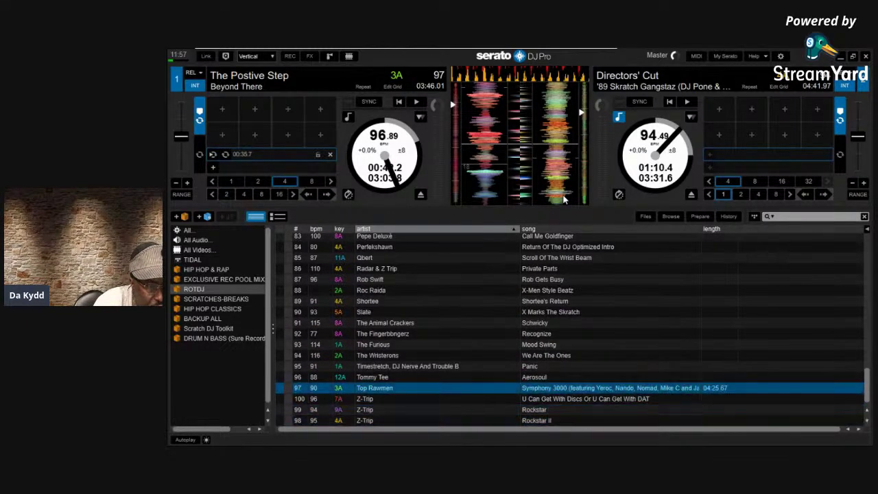
pyautogui.press('Down')
pyautogui.press('Down')
pyautogui.press('Down')
pyautogui.press('Down')
pyautogui.press('Down')
pyautogui.press('Down')
pyautogui.press('Down')
pyautogui.press('Down')
pyautogui.press('Down')
pyautogui.press('Down')
pyautogui.press('Down')
pyautogui.press('Down')
pyautogui.press('Down')
pyautogui.press('Up')
pyautogui.press('Up')
pyautogui.press('Up')
pyautogui.press('Up')
pyautogui.press('Up')
pyautogui.press('Up')
pyautogui.press('Up')
pyautogui.press('Up')
pyautogui.press('Up')
pyautogui.press('Up')
pyautogui.press('Up')
pyautogui.press('Up')
pyautogui.press('Up')
pyautogui.press('Up')
pyautogui.press('Up')
pyautogui.press('Up')
pyautogui.press('Up')
pyautogui.press('Up')
pyautogui.press('Up')
pyautogui.press('Up')
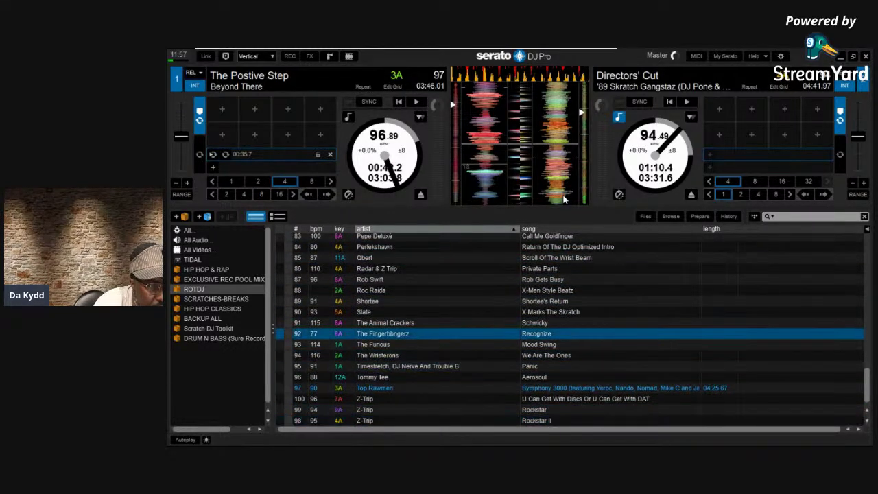
pyautogui.press('Up')
pyautogui.press('Up')
pyautogui.press('Up')
pyautogui.press('Up')
pyautogui.press('Up')
pyautogui.press('Up')
pyautogui.press('Up')
pyautogui.press('Up')
pyautogui.press('Up')
pyautogui.press('Up')
pyautogui.press('Up')
pyautogui.press('Up')
pyautogui.press('Up')
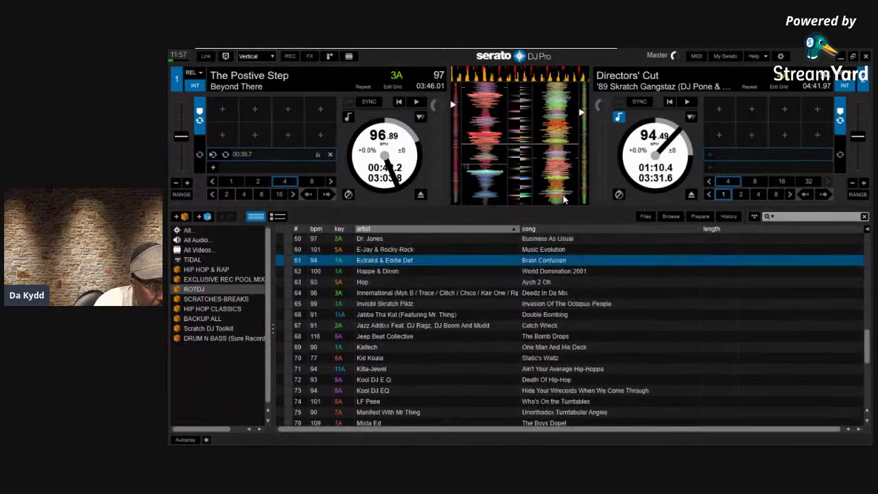
pyautogui.press('Up')
pyautogui.press('Up')
pyautogui.press('Up')
pyautogui.press('Up')
pyautogui.press('Up')
pyautogui.press('Up')
pyautogui.press('Up')
pyautogui.press('Up')
pyautogui.press('Up')
pyautogui.press('Up')
pyautogui.press('Up')
pyautogui.press('Up')
pyautogui.press('Up')
pyautogui.press('Up')
pyautogui.press('Up')
pyautogui.press('Up')
pyautogui.press('Up')
pyautogui.press('Up')
pyautogui.press('Up')
pyautogui.press('Up')
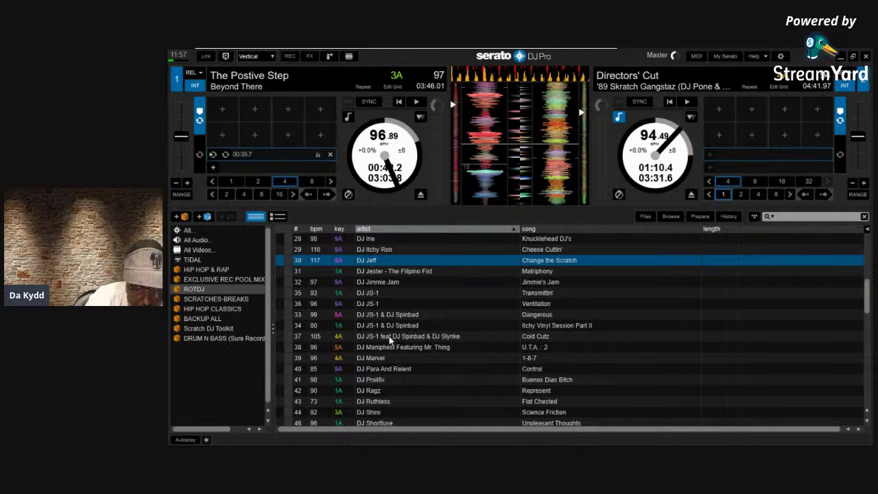
pyautogui.press('Up')
pyautogui.press('Up')
pyautogui.press('Up')
pyautogui.press('Up')
pyautogui.press('Up')
pyautogui.press('Up')
pyautogui.press('Up')
pyautogui.press('Up')
pyautogui.press('Up')
pyautogui.press('Up')
pyautogui.press('Up')
pyautogui.press('Up')
pyautogui.press('Up')
pyautogui.press('Up')
pyautogui.press('Up')
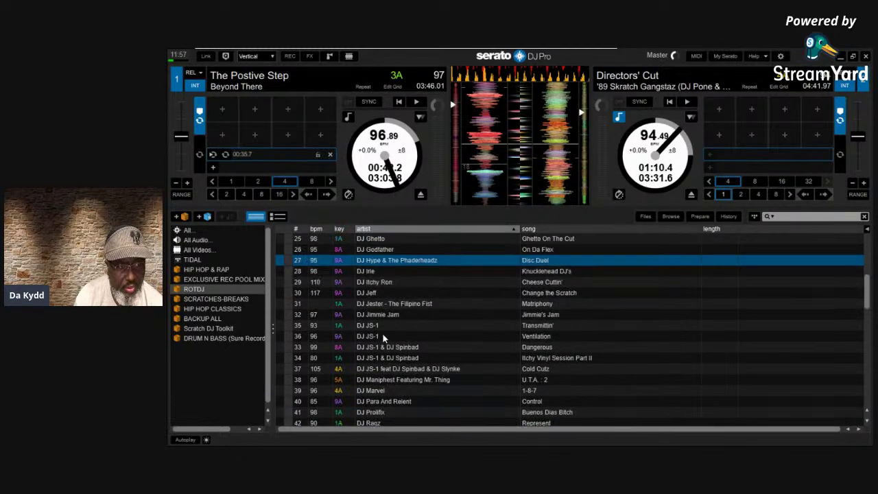
pyautogui.press('Up')
pyautogui.press('Up')
pyautogui.press('Up')
pyautogui.press('Up')
pyautogui.press('Up')
pyautogui.press('Up')
pyautogui.press('Up')
pyautogui.press('Up')
pyautogui.press('Up')
pyautogui.press('Up')
pyautogui.press('Up')
pyautogui.press('Up')
pyautogui.press('Up')
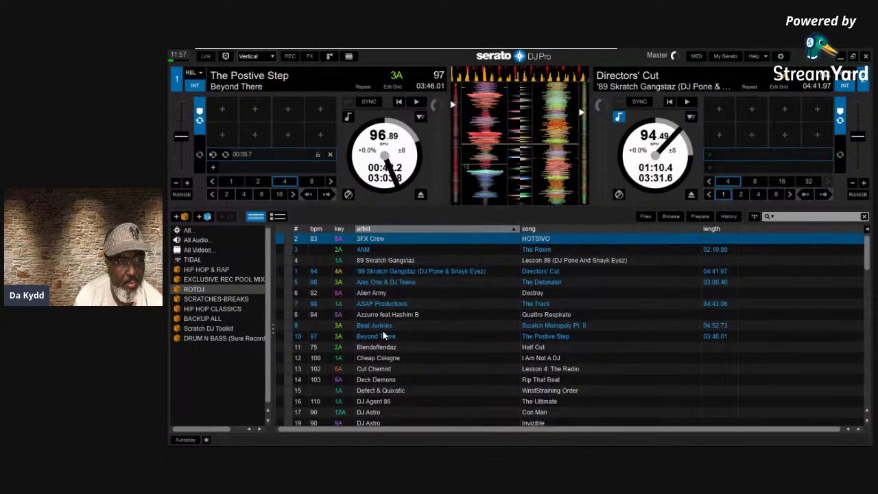
pyautogui.press('Down')
pyautogui.press('Down')
pyautogui.press('Down')
pyautogui.press('Down')
pyautogui.press('Down')
pyautogui.press('Down')
pyautogui.press('Down')
pyautogui.press('Down')
pyautogui.press('Down')
pyautogui.press('Up')
pyautogui.press('Up')
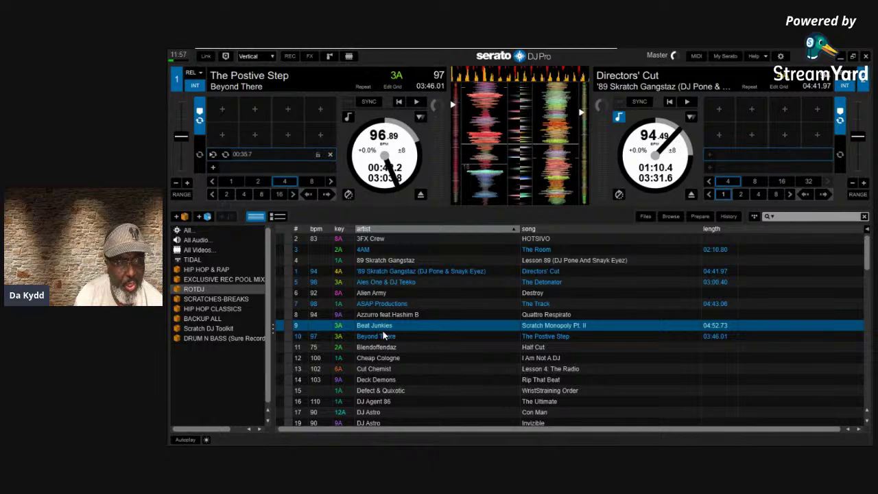
pyautogui.press('Up')
pyautogui.press('Up')
pyautogui.press('Up')
pyautogui.press('Up')
pyautogui.press('Up')
pyautogui.press('Up')
pyautogui.press('Up')
pyautogui.press('Up')
pyautogui.press('Down')
pyautogui.press('Down')
pyautogui.press('Down')
pyautogui.press('Down')
pyautogui.press('Down')
pyautogui.press('Down')
pyautogui.press('Down')
pyautogui.press('Down')
# Browse down through DJ Babu and Z-Trip to DJ X-Rated, then reopen Library + Display settings
pyautogui.press('Up')
pyautogui.press('Up')
pyautogui.press('Up')
pyautogui.press('Up')
pyautogui.press('Up')
pyautogui.press('Up')
pyautogui.press('Up')
pyautogui.press('Up')
pyautogui.press('Down')
pyautogui.press('Down')
pyautogui.press('Down')
pyautogui.press('Down')
pyautogui.press('Down')
pyautogui.press('Down')
pyautogui.press('Down')
pyautogui.press('Down')
pyautogui.press('Down')
pyautogui.press('Down')
pyautogui.press('Down')
pyautogui.press('Up')
pyautogui.press('Up')
pyautogui.press('Up')
pyautogui.press('Up')
pyautogui.press('Up')
pyautogui.press('Up')
pyautogui.press('Up')
pyautogui.press('Up')
pyautogui.press('Up')
pyautogui.press('Up')
pyautogui.press('Up')
pyautogui.press('Down')
pyautogui.press('Down')
pyautogui.press('Down')
pyautogui.press('Down')
pyautogui.press('Down')
pyautogui.press('Down')
pyautogui.press('Down')
pyautogui.press('Down')
pyautogui.press('Down')
pyautogui.press('Down')
pyautogui.press('Down')
pyautogui.press('Down')
pyautogui.press('Down')
pyautogui.press('Up')
pyautogui.press('Up')
pyautogui.press('Up')
pyautogui.press('Up')
pyautogui.press('Up')
pyautogui.press('Up')
pyautogui.press('Up')
pyautogui.press('Up')
pyautogui.press('Up')
pyautogui.press('Up')
pyautogui.press('Up')
pyautogui.press('Up')
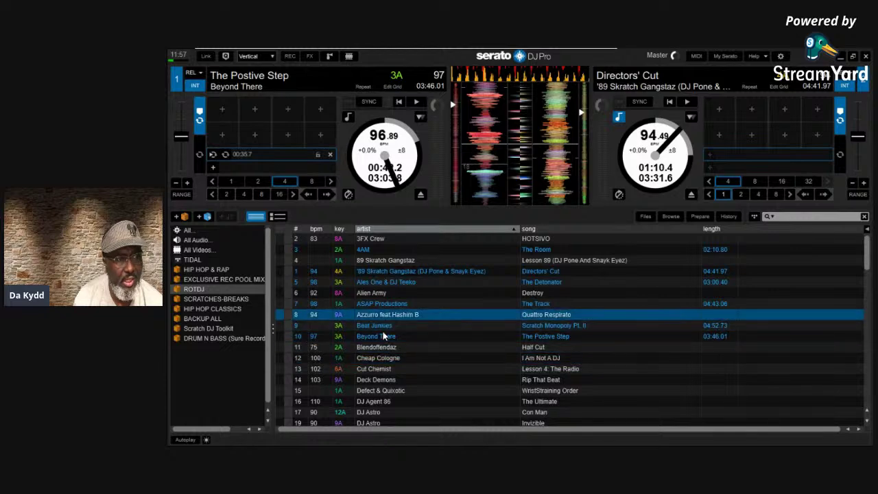
pyautogui.press('Up')
pyautogui.press('Down')
pyautogui.press('Down')
pyautogui.press('Down')
pyautogui.press('Down')
pyautogui.press('Down')
pyautogui.press('Down')
pyautogui.press('Down')
pyautogui.press('Down')
pyautogui.press('Down')
pyautogui.press('Down')
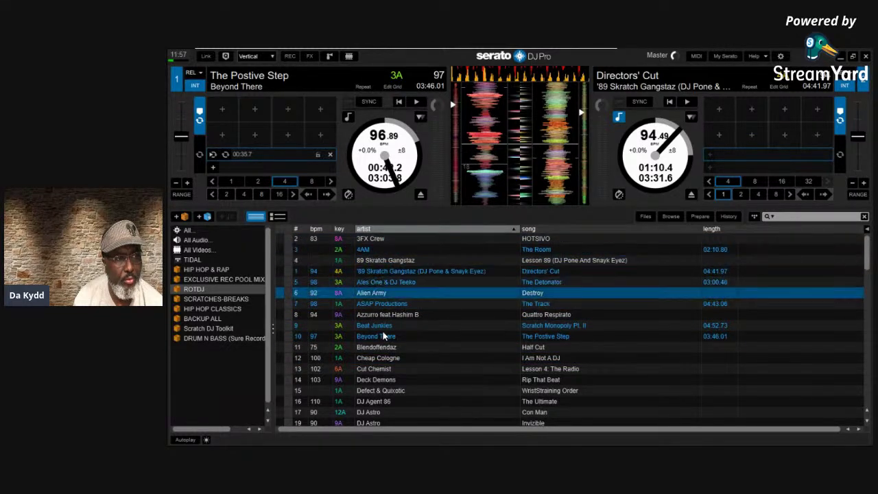
pyautogui.press('Down')
pyautogui.press('Down')
pyautogui.press('Down')
pyautogui.press('Down')
pyautogui.press('Down')
pyautogui.press('Down')
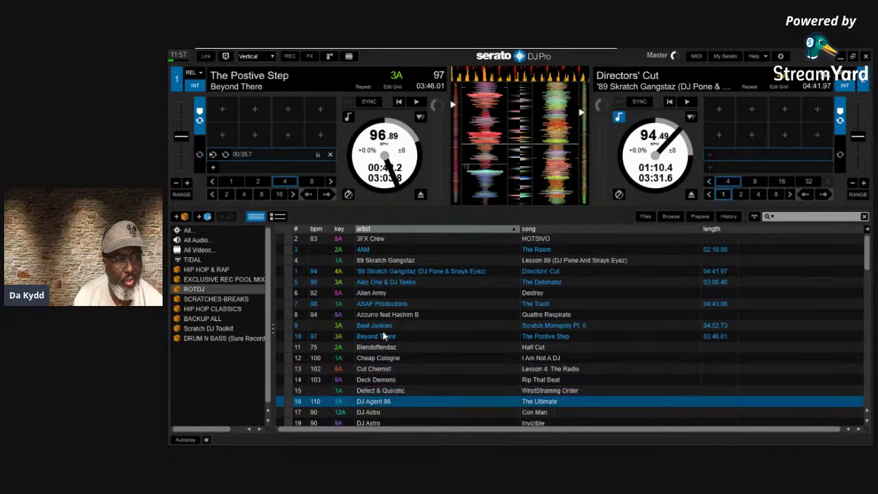
pyautogui.press('Down')
pyautogui.press('Down')
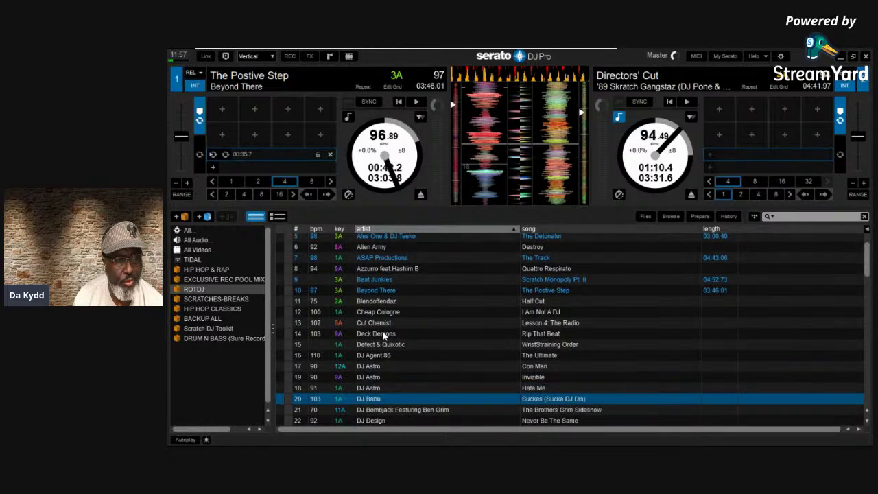
pyautogui.press('Down')
pyautogui.press('Down')
pyautogui.press('Down')
pyautogui.press('Down')
pyautogui.press('Down')
pyautogui.press('Down')
pyautogui.press('Down')
pyautogui.press('Down')
pyautogui.press('Down')
pyautogui.press('Down')
pyautogui.press('Down')
pyautogui.press('Down')
pyautogui.press('Down')
pyautogui.press('Down')
pyautogui.press('Down')
pyautogui.press('Down')
pyautogui.press('Down')
pyautogui.press('Down')
pyautogui.press('Down')
pyautogui.press('Down')
pyautogui.press('Down')
pyautogui.press('Down')
pyautogui.press('Down')
pyautogui.press('Down')
pyautogui.press('Down')
pyautogui.press('Down')
pyautogui.press('Down')
pyautogui.press('Down')
pyautogui.press('Down')
pyautogui.press('Down')
pyautogui.press('Down')
pyautogui.press('Down')
pyautogui.press('Down')
pyautogui.press('Down')
pyautogui.press('Down')
pyautogui.press('Down')
pyautogui.press('Down')
pyautogui.press('Down')
pyautogui.press('Down')
pyautogui.press('Down')
pyautogui.press('Down')
pyautogui.press('Down')
pyautogui.press('Down')
pyautogui.press('Down')
pyautogui.press('Down')
pyautogui.press('Down')
pyautogui.press('Down')
pyautogui.press('Down')
pyautogui.press('Down')
pyautogui.press('Down')
pyautogui.press('Down')
pyautogui.press('Down')
pyautogui.press('Down')
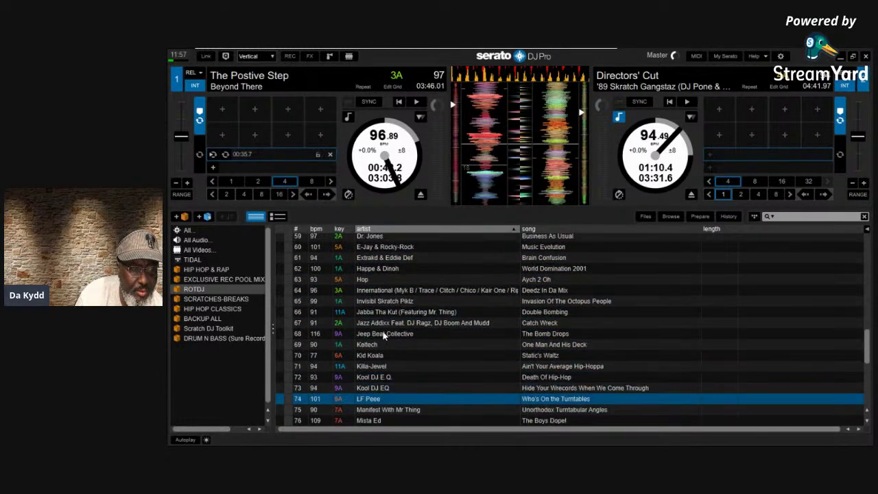
pyautogui.press('Down')
pyautogui.press('Down')
pyautogui.press('Down')
pyautogui.press('Down')
pyautogui.press('Down')
pyautogui.press('Down')
pyautogui.press('Down')
pyautogui.press('Down')
pyautogui.press('Down')
pyautogui.press('Down')
pyautogui.press('Down')
pyautogui.press('Down')
pyautogui.press('Down')
pyautogui.press('Down')
pyautogui.press('Down')
pyautogui.press('Down')
pyautogui.press('Down')
pyautogui.press('Down')
pyautogui.press('Down')
pyautogui.press('Down')
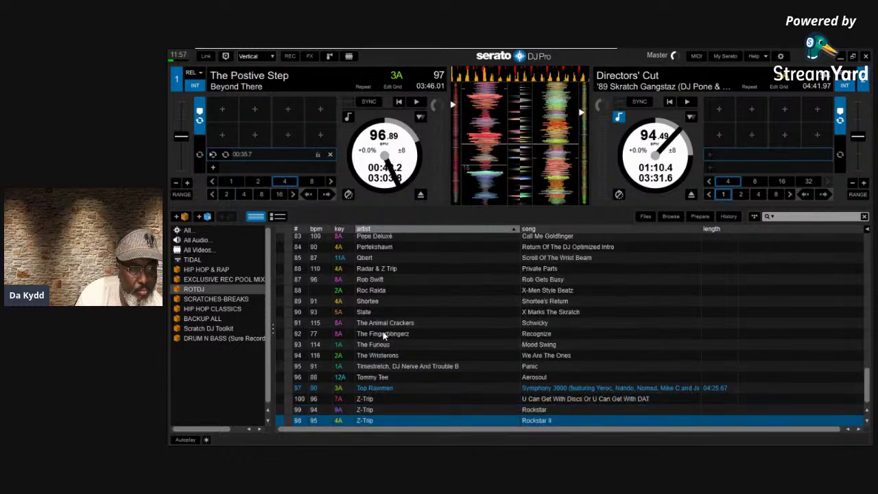
pyautogui.press('Up')
pyautogui.press('Up')
pyautogui.press('Up')
pyautogui.press('Up')
pyautogui.press('Up')
pyautogui.press('Up')
pyautogui.press('Up')
pyautogui.press('Up')
pyautogui.press('Up')
pyautogui.press('Up')
pyautogui.press('Up')
pyautogui.press('Up')
pyautogui.press('Up')
pyautogui.press('Up')
pyautogui.press('Up')
pyautogui.press('Up')
pyautogui.press('Up')
pyautogui.press('Up')
pyautogui.press('Up')
pyautogui.press('Up')
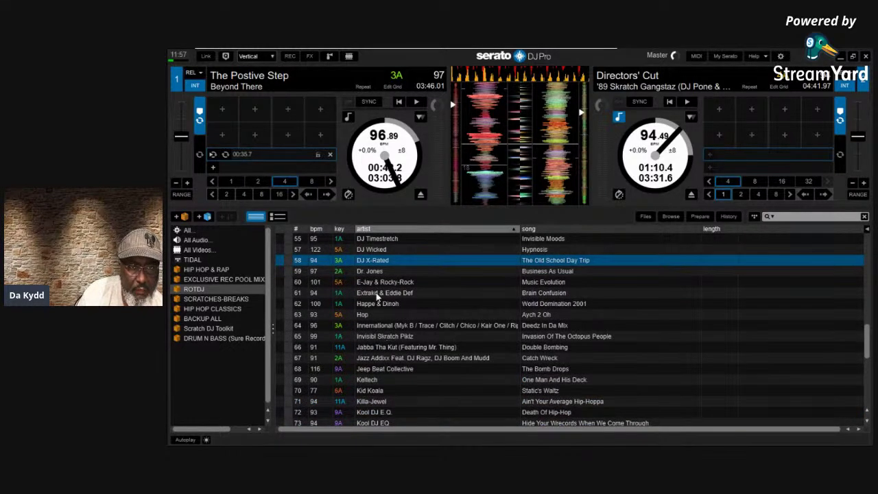
pyautogui.click(780, 56)
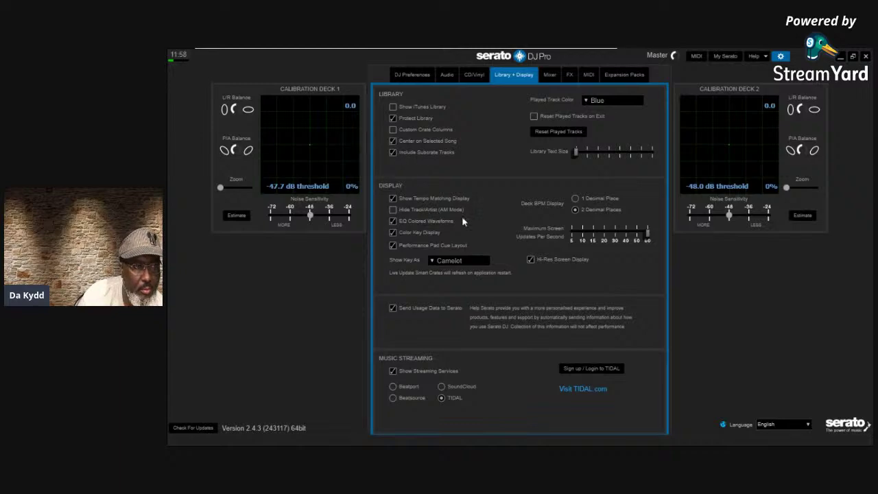
pyautogui.click(781, 56)
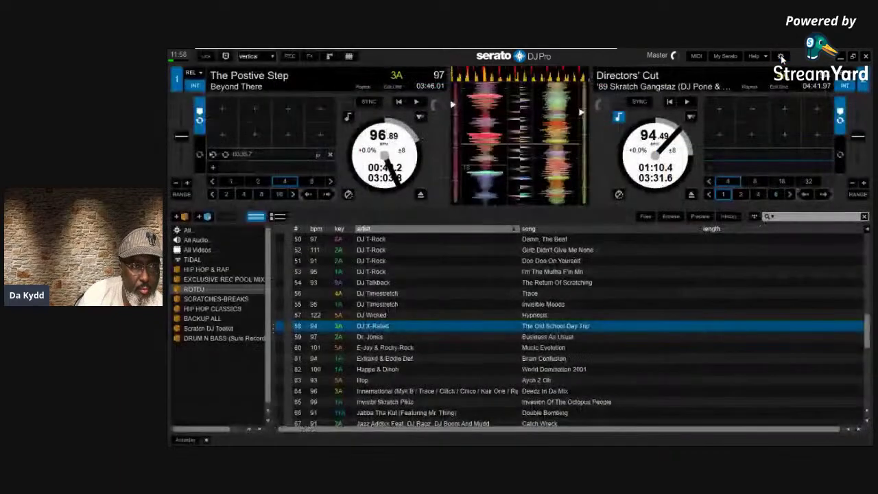
pyautogui.press('Up')
pyautogui.press('Up')
pyautogui.press('Up')
pyautogui.press('Up')
pyautogui.press('Up')
pyautogui.press('Up')
pyautogui.press('Up')
pyautogui.press('Up')
pyautogui.press('Up')
pyautogui.press('Up')
pyautogui.press('Up')
pyautogui.press('Up')
pyautogui.press('Up')
pyautogui.press('Up')
pyautogui.press('Up')
pyautogui.press('Up')
pyautogui.press('Up')
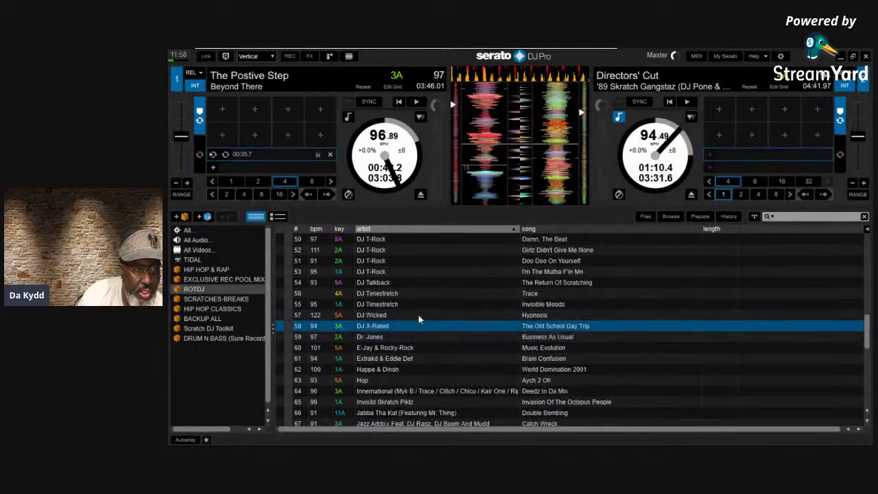
pyautogui.press('Up')
pyautogui.press('Up')
pyautogui.press('Up')
pyautogui.press('Up')
pyautogui.press('Up')
pyautogui.press('Up')
pyautogui.press('Up')
pyautogui.press('Up')
pyautogui.press('Up')
pyautogui.press('Up')
pyautogui.press('Up')
pyautogui.press('Up')
pyautogui.press('Up')
pyautogui.press('Up')
pyautogui.press('Up')
pyautogui.press('Up')
pyautogui.press('Up')
pyautogui.press('Up')
pyautogui.press('Up')
pyautogui.press('Up')
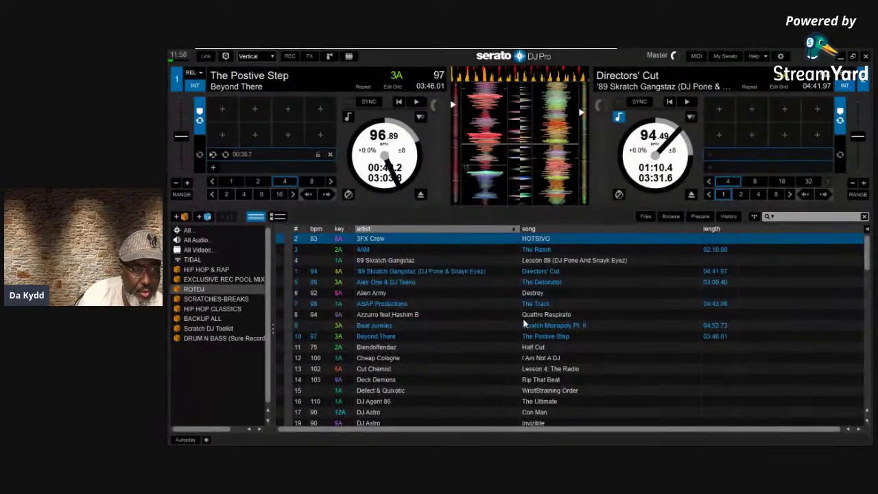
pyautogui.press('Down')
pyautogui.press('Down')
pyautogui.press('Down')
pyautogui.press('Down')
pyautogui.press('Down')
pyautogui.press('Down')
pyautogui.press('Down')
pyautogui.press('Down')
pyautogui.press('Down')
pyautogui.press('Down')
pyautogui.press('Down')
pyautogui.press('Down')
pyautogui.press('Down')
pyautogui.press('Down')
pyautogui.press('Down')
pyautogui.press('Down')
pyautogui.press('Down')
pyautogui.press('Down')
pyautogui.press('Down')
pyautogui.press('Down')
pyautogui.press('Down')
pyautogui.press('Down')
pyautogui.press('Down')
pyautogui.press('Down')
pyautogui.press('Down')
pyautogui.press('Down')
pyautogui.press('Down')
pyautogui.press('Down')
pyautogui.press('Down')
pyautogui.press('Down')
pyautogui.press('Down')
pyautogui.press('Down')
pyautogui.press('Down')
pyautogui.press('Down')
pyautogui.press('Down')
pyautogui.press('Down')
pyautogui.press('Down')
pyautogui.press('Down')
pyautogui.press('Down')
pyautogui.press('Down')
pyautogui.press('Down')
pyautogui.press('Down')
pyautogui.press('Down')
pyautogui.press('Down')
pyautogui.press('Down')
pyautogui.press('Down')
pyautogui.press('Down')
pyautogui.press('Down')
pyautogui.press('Down')
pyautogui.press('Down')
pyautogui.press('Down')
pyautogui.press('Down')
pyautogui.press('Down')
pyautogui.press('Down')
pyautogui.press('Down')
pyautogui.press('Down')
pyautogui.press('Down')
pyautogui.press('Down')
pyautogui.press('Down')
pyautogui.press('Down')
pyautogui.press('Up')
pyautogui.press('Up')
pyautogui.press('Up')
pyautogui.press('Up')
pyautogui.press('Up')
pyautogui.press('Up')
pyautogui.press('Up')
pyautogui.press('Up')
pyautogui.press('Up')
pyautogui.press('Up')
pyautogui.press('Up')
pyautogui.press('Up')
pyautogui.press('Up')
pyautogui.press('Up')
pyautogui.press('Up')
pyautogui.press('Up')
pyautogui.press('Up')
pyautogui.press('Up')
pyautogui.press('Up')
pyautogui.press('Up')
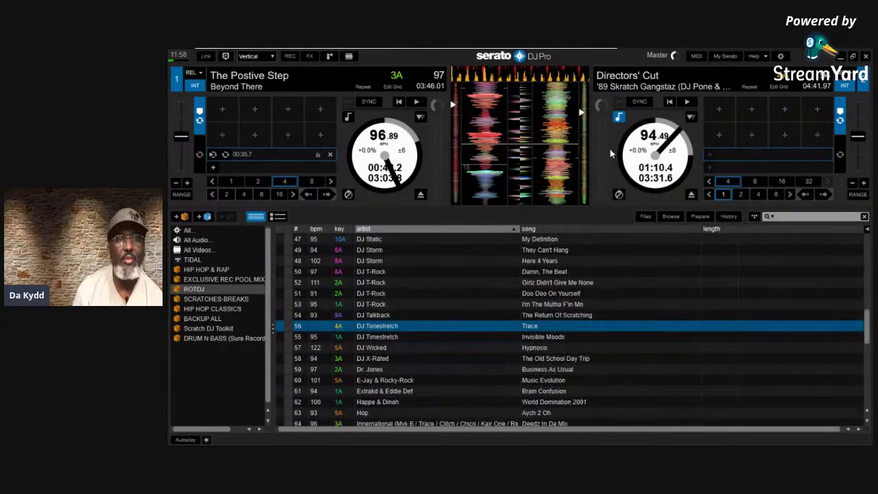
pyautogui.click(780, 57)
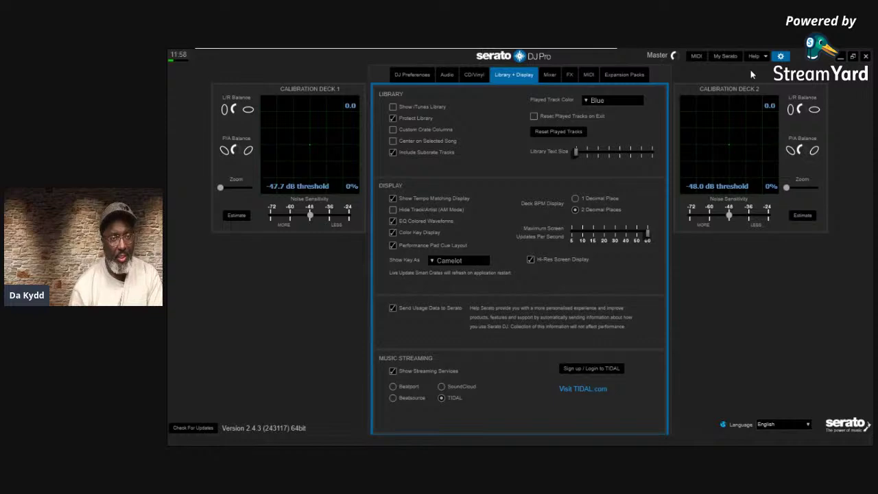
pyautogui.click(780, 57)
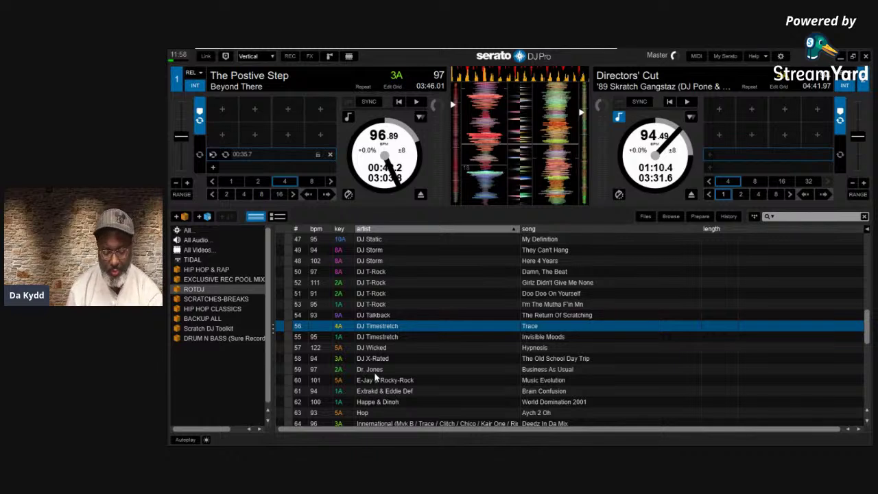
pyautogui.press('Up')
pyautogui.press('Up')
pyautogui.press('Down')
pyautogui.press('Down')
pyautogui.press('Down')
pyautogui.press('Down')
pyautogui.press('Down')
pyautogui.press('Down')
pyautogui.press('Down')
pyautogui.press('Down')
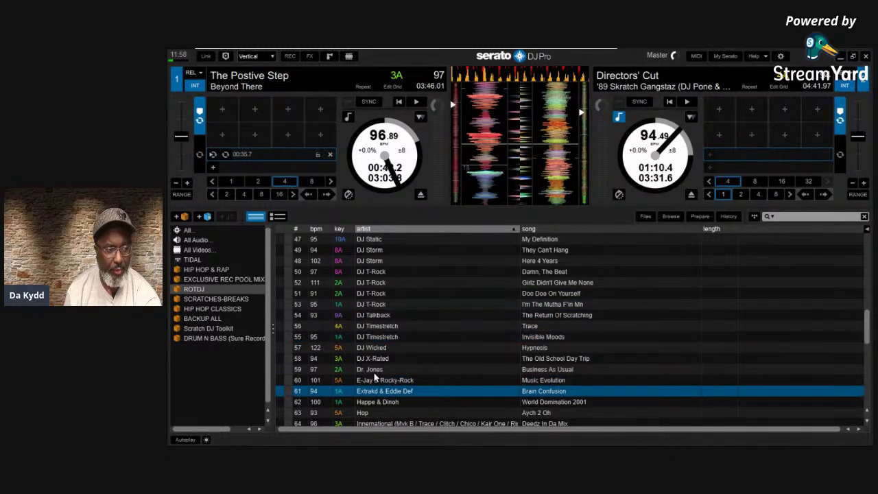
pyautogui.press('Up')
pyautogui.press('Up')
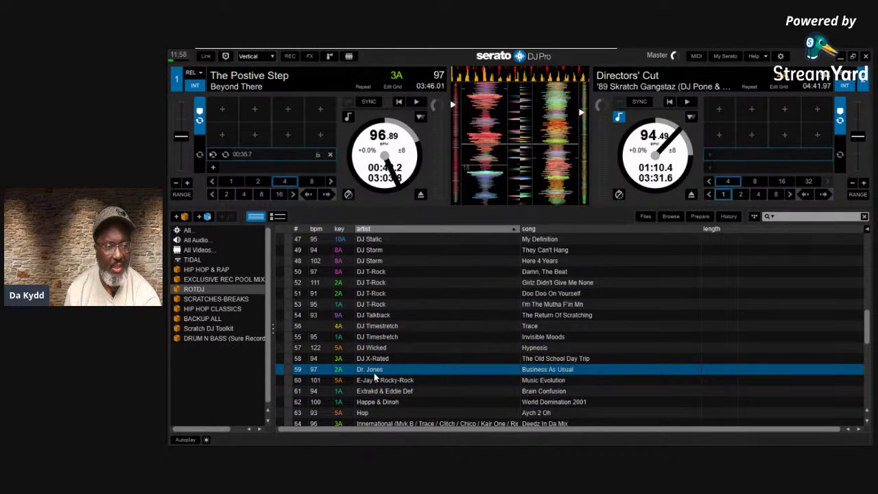
pyautogui.press('Up')
pyautogui.press('Up')
pyautogui.press('Up')
pyautogui.press('Up')
pyautogui.press('Up')
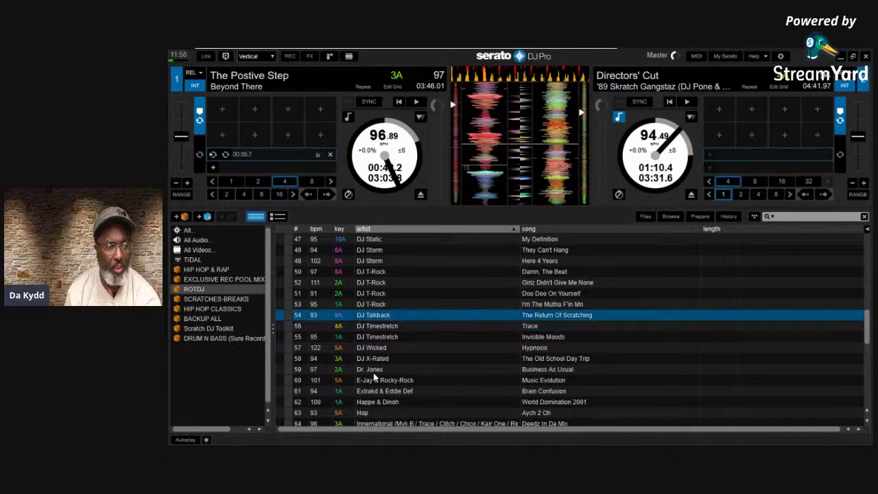
pyautogui.press('Up')
pyautogui.press('Up')
pyautogui.press('Up')
pyautogui.press('Up')
pyautogui.press('Up')
pyautogui.press('Up')
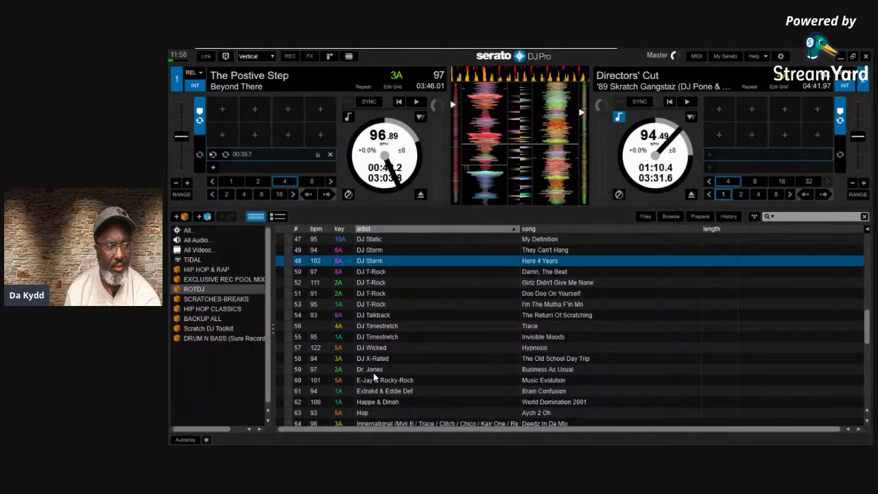
pyautogui.press('Up')
pyautogui.press('Up')
pyautogui.press('Up')
pyautogui.press('Up')
pyautogui.press('Up')
pyautogui.press('Down')
pyautogui.press('Down')
pyautogui.press('Down')
pyautogui.press('Down')
pyautogui.press('Down')
pyautogui.press('Down')
pyautogui.press('Up')
pyautogui.press('Up')
pyautogui.press('Up')
pyautogui.press('Up')
pyautogui.press('Up')
pyautogui.press('Up')
pyautogui.press('Up')
pyautogui.press('Up')
pyautogui.press('Up')
pyautogui.press('Up')
pyautogui.press('Up')
pyautogui.press('Up')
pyautogui.press('Up')
pyautogui.press('Up')
pyautogui.press('Up')
pyautogui.press('Up')
pyautogui.press('Up')
pyautogui.press('Up')
pyautogui.press('Up')
pyautogui.press('Up')
pyautogui.press('Down')
pyautogui.press('Down')
pyautogui.press('Down')
pyautogui.press('Down')
pyautogui.press('Down')
pyautogui.press('Down')
pyautogui.press('Down')
pyautogui.press('Down')
pyautogui.press('Down')
pyautogui.press('Down')
pyautogui.press('Down')
pyautogui.press('Down')
pyautogui.press('Down')
pyautogui.press('Down')
pyautogui.press('Down')
pyautogui.press('Down')
pyautogui.press('Down')
pyautogui.press('Down')
pyautogui.press('Down')
pyautogui.press('Down')
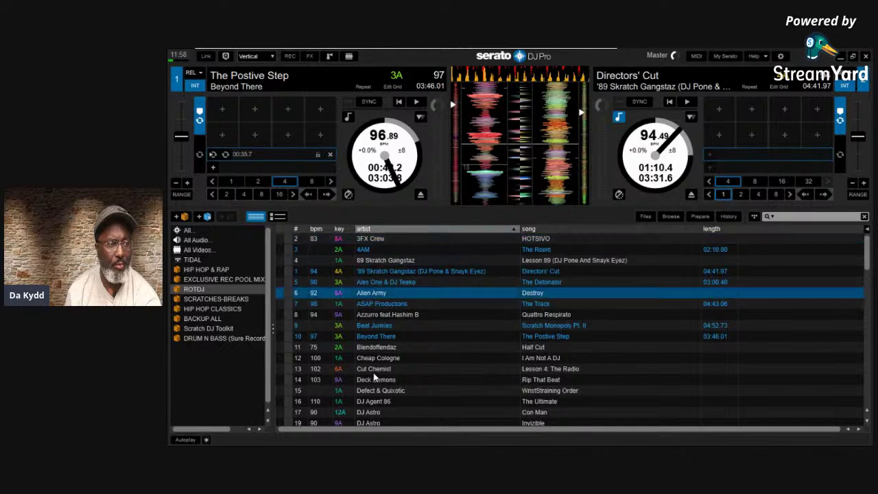
pyautogui.press('Up')
pyautogui.press('Up')
pyautogui.press('Up')
pyautogui.press('Up')
pyautogui.press('Up')
pyautogui.press('Up')
pyautogui.press('Up')
pyautogui.press('Up')
pyautogui.press('Up')
pyautogui.press('Up')
pyautogui.press('Up')
pyautogui.press('Up')
pyautogui.press('Up')
pyautogui.press('Up')
pyautogui.press('Up')
pyautogui.press('Up')
pyautogui.press('Up')
pyautogui.press('Up')
pyautogui.press('Up')
pyautogui.press('Up')
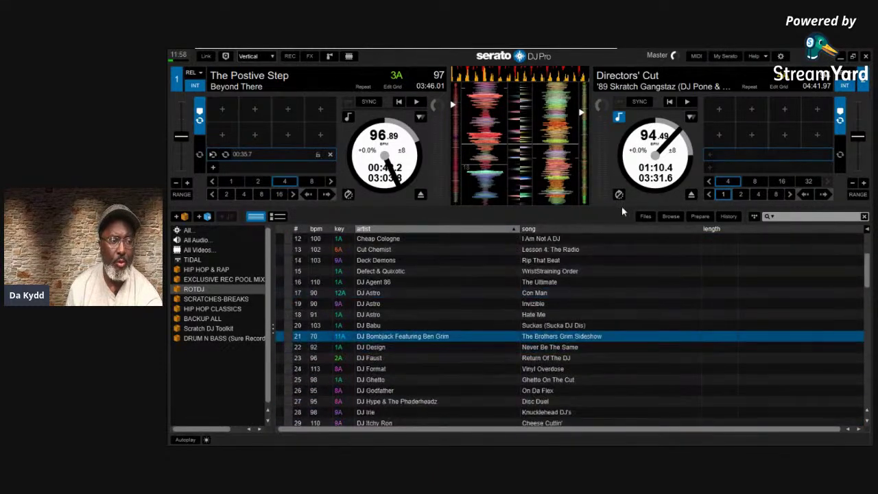
pyautogui.press('Up')
pyautogui.press('Up')
pyautogui.press('Up')
pyautogui.press('Up')
pyautogui.press('Up')
pyautogui.press('Up')
pyautogui.press('Up')
pyautogui.press('Up')
pyautogui.press('Up')
pyautogui.press('Up')
pyautogui.press('Up')
pyautogui.click(780, 55)
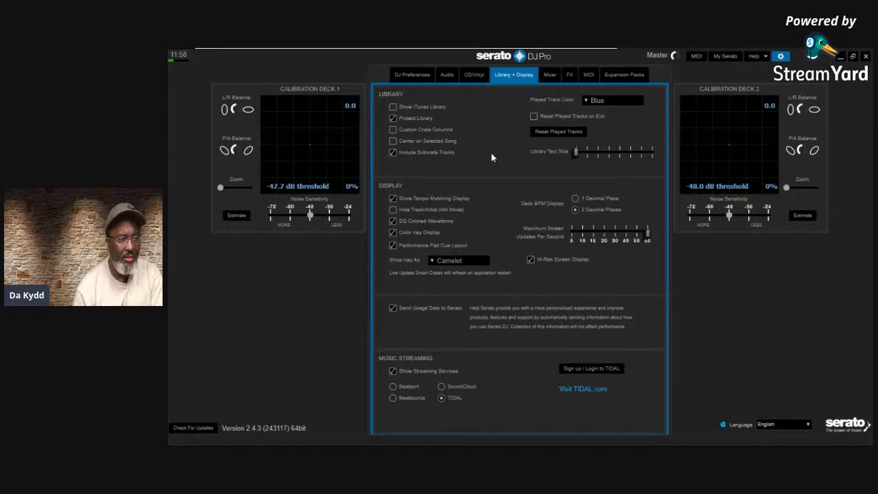
# Turn on Show tooltips from the Help options and close Setup
pyautogui.click(765, 58)
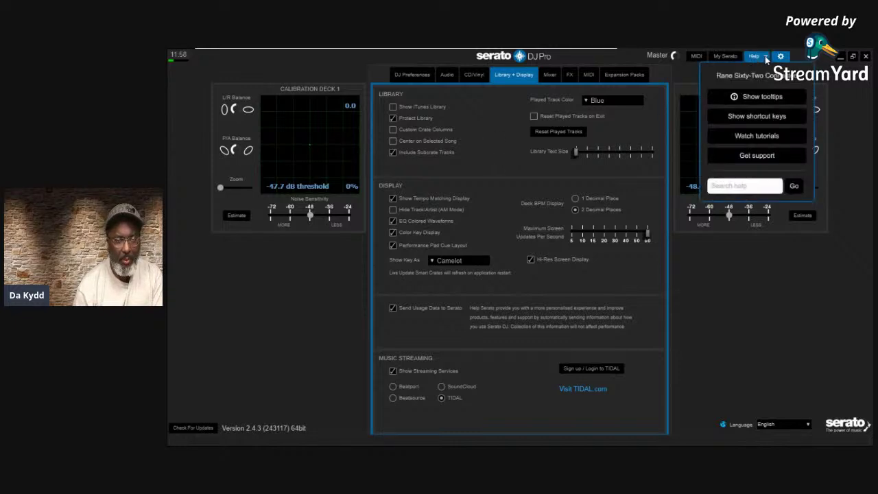
pyautogui.click(743, 96)
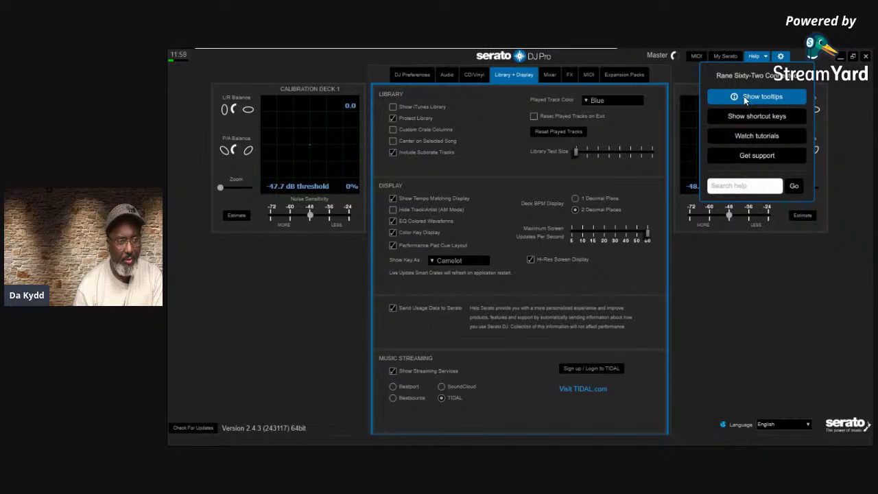
pyautogui.moveTo(408, 154)
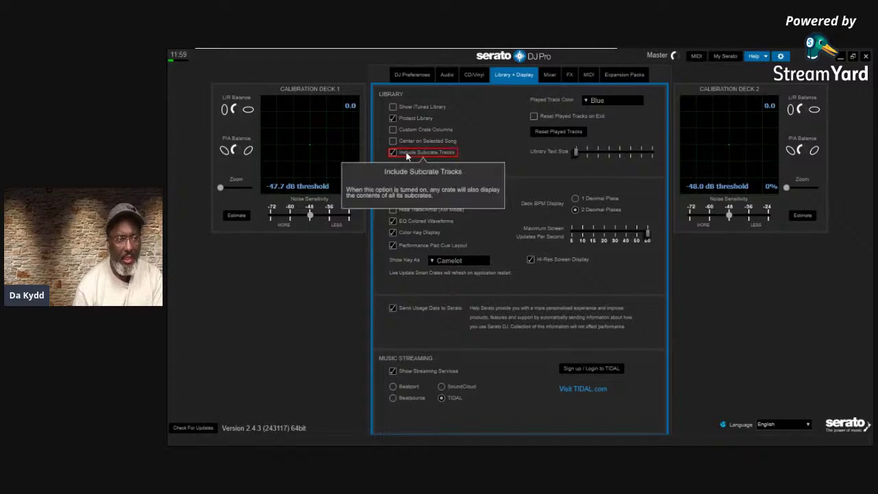
pyautogui.click(781, 56)
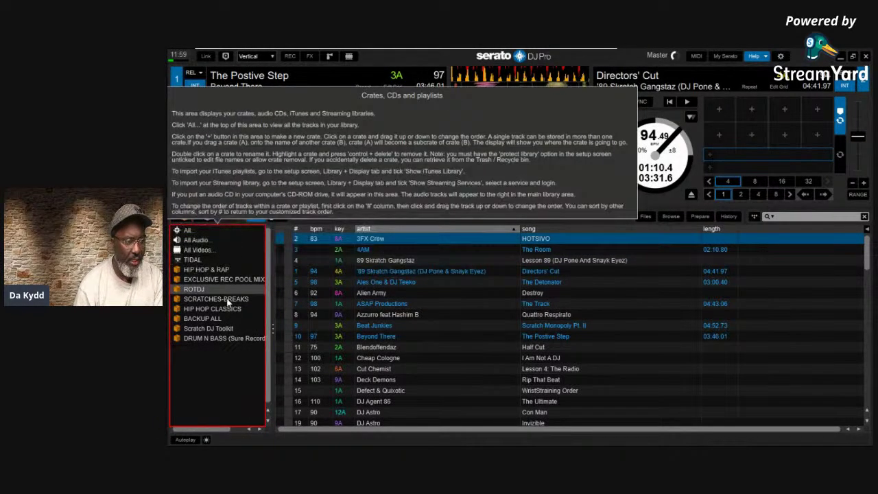
# Show the Scratch DJ Toolkit crate's Shortee and Urban Assault tracks, with help tips on the crate panel
pyautogui.click(218, 351)
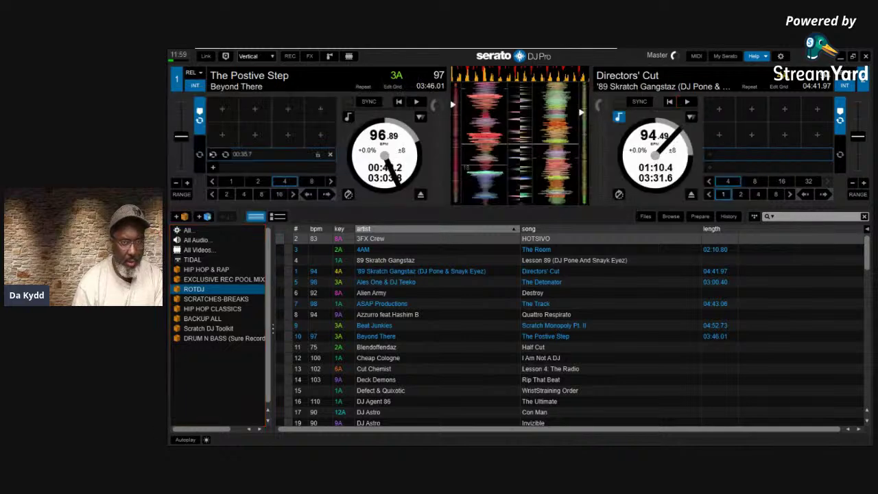
pyautogui.click(765, 56)
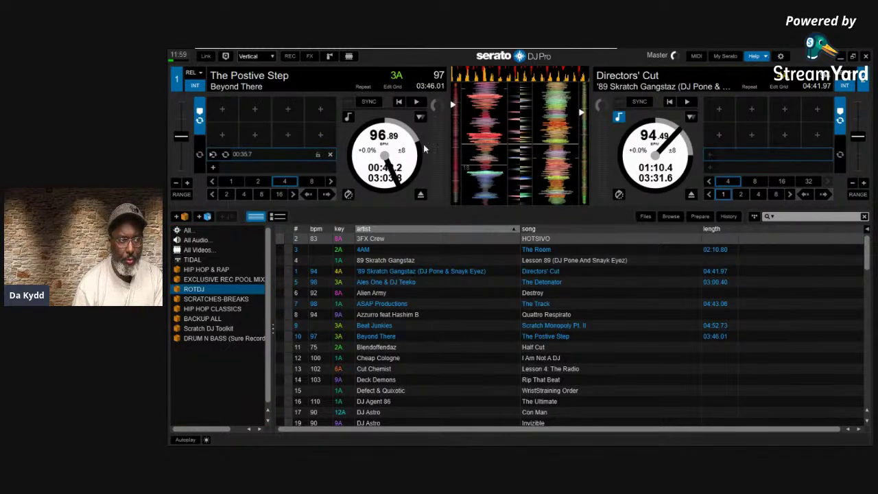
pyautogui.click(202, 329)
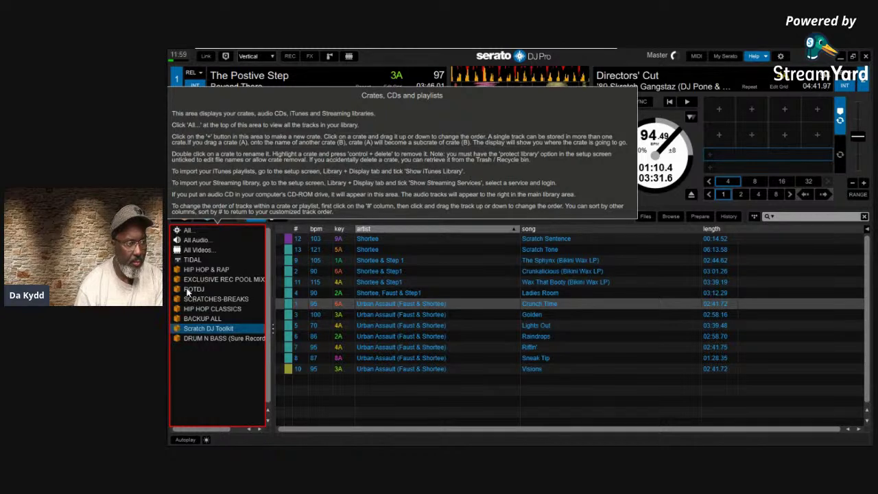
pyautogui.click(186, 331)
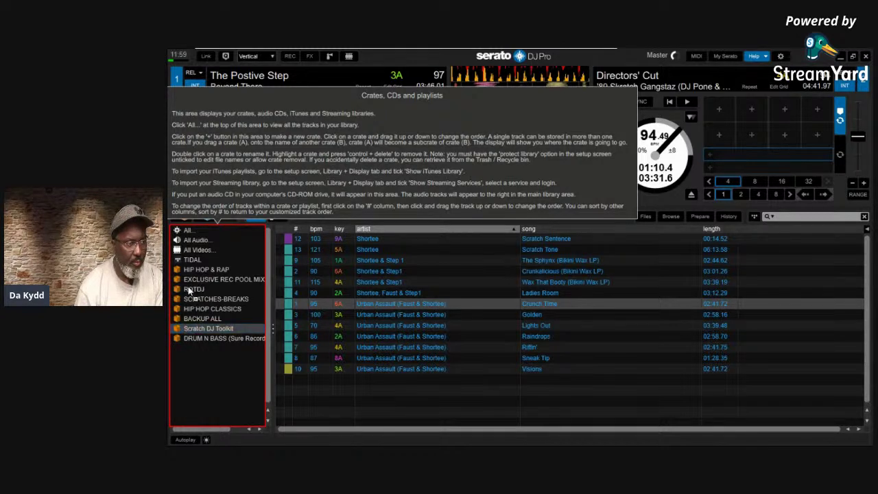
pyautogui.moveTo(721, 86)
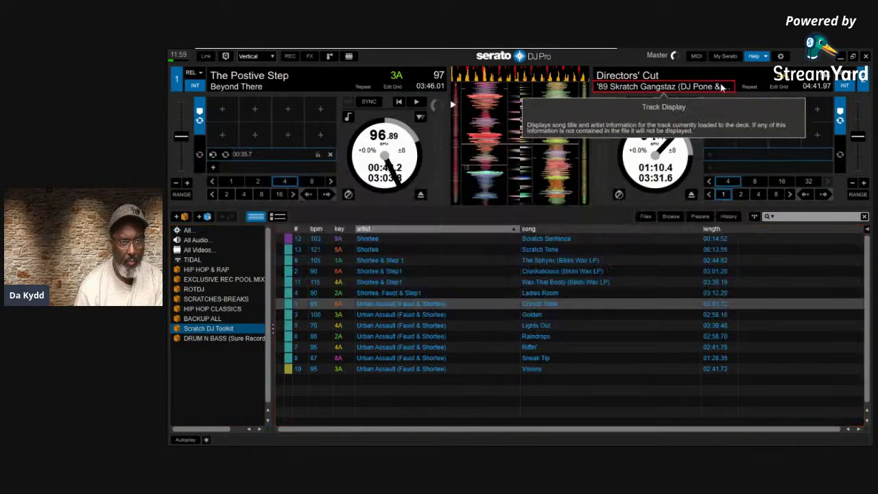
# Turn off tooltip mode and step through the ROTDJ and Scratch DJ Toolkit crates to DRUM N BASS
pyautogui.click(763, 58)
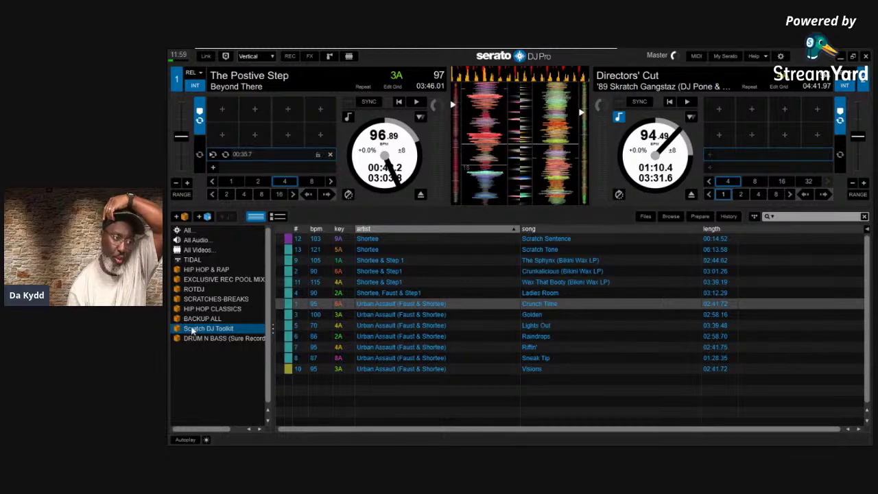
pyautogui.click(196, 289)
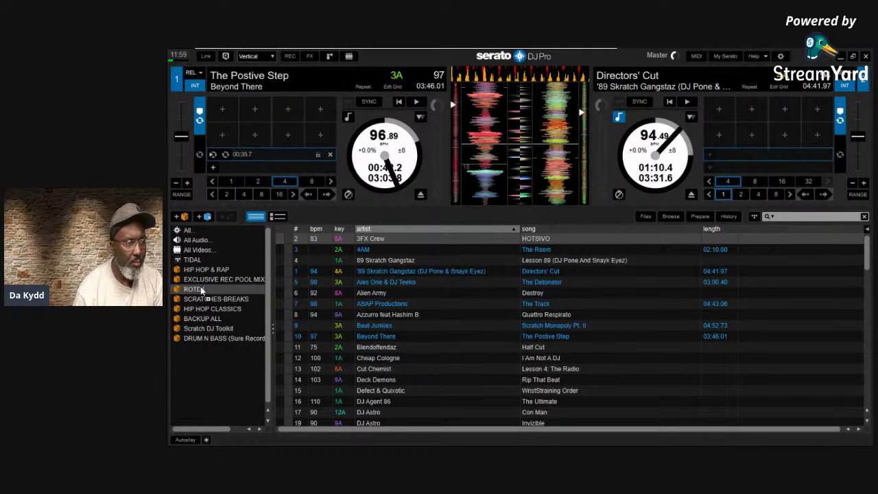
pyautogui.click(205, 330)
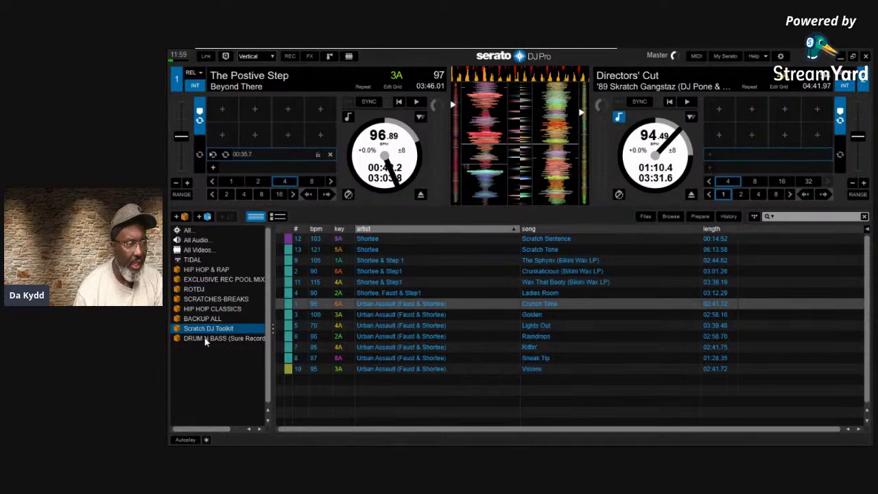
pyautogui.click(205, 339)
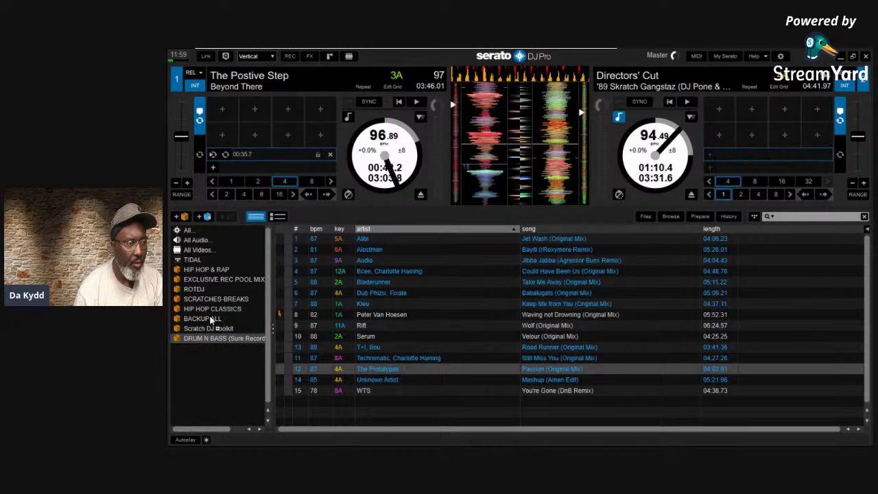
# Uncheck Protect Library in Setup, then drag the DRUM N BASS crate onto BACKUP ALL
pyautogui.click(781, 56)
pyautogui.click(392, 118)
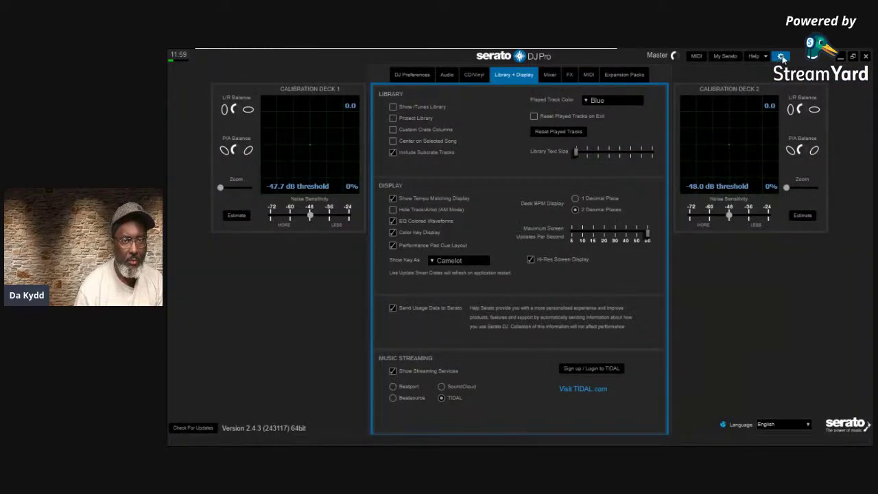
pyautogui.click(780, 56)
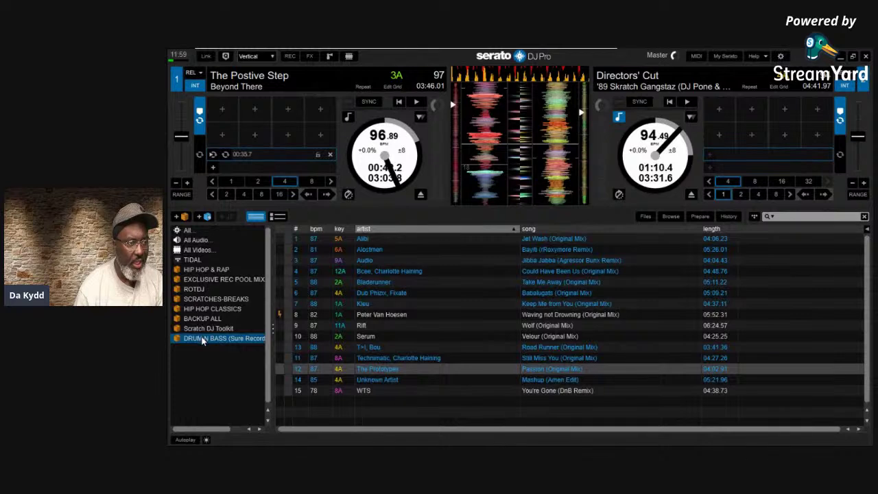
pyautogui.moveTo(204, 341); pyautogui.dragTo(227, 323)
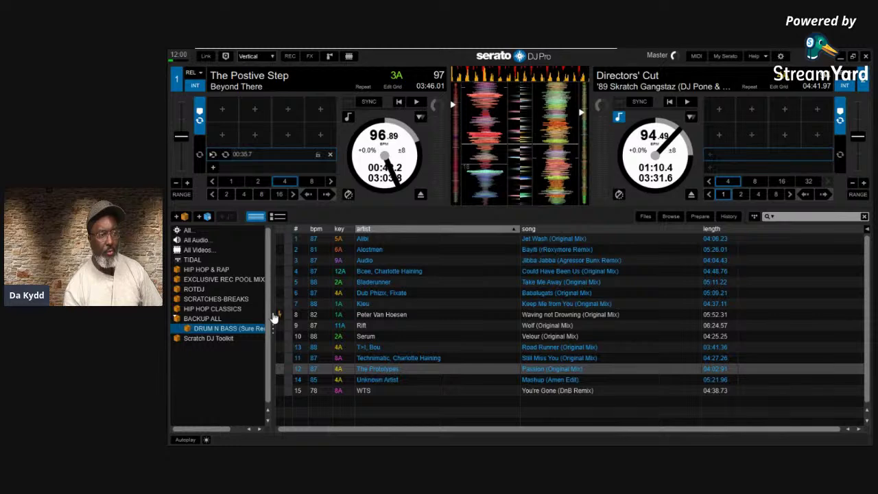
# Widen the crate list to show full crate names and display BACKUP ALL's tracks
pyautogui.moveTo(278, 316)
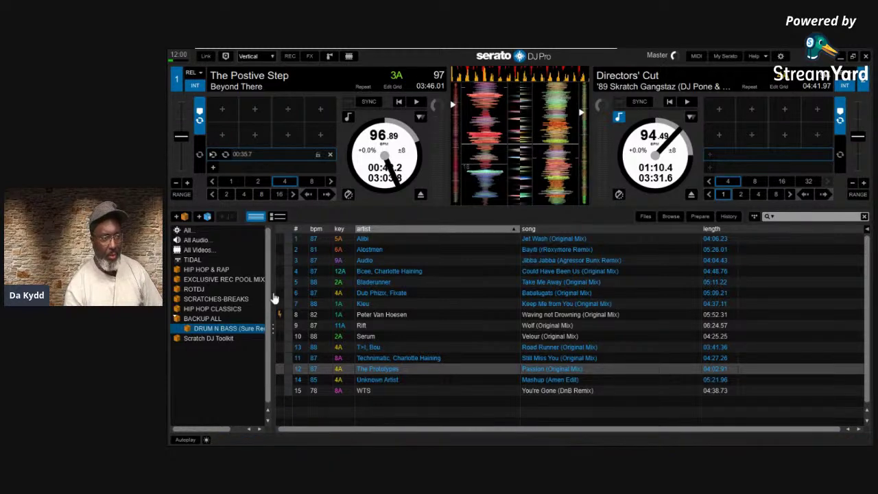
pyautogui.moveTo(273, 299); pyautogui.dragTo(355, 292)
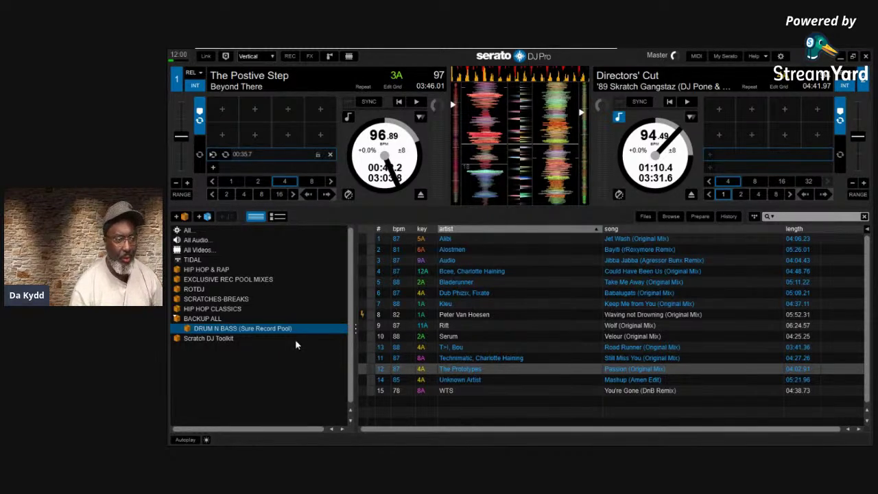
pyautogui.click(201, 319)
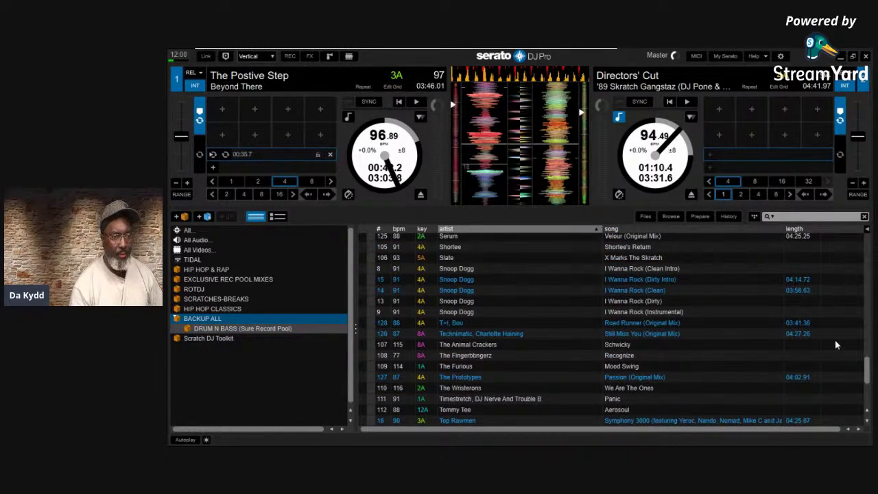
# Compare the DRUM N BASS and BACKUP ALL crate listings, ending on BACKUP ALL
pyautogui.moveTo(868, 383); pyautogui.dragTo(866, 259)
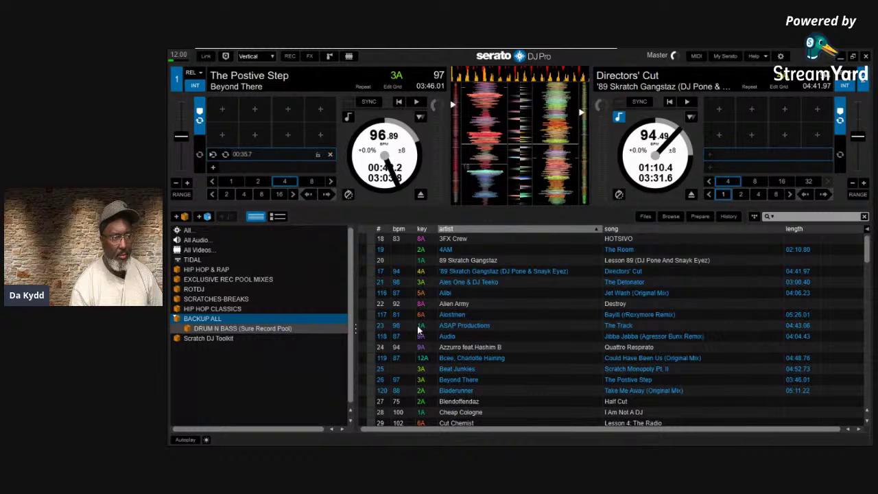
pyautogui.click(241, 330)
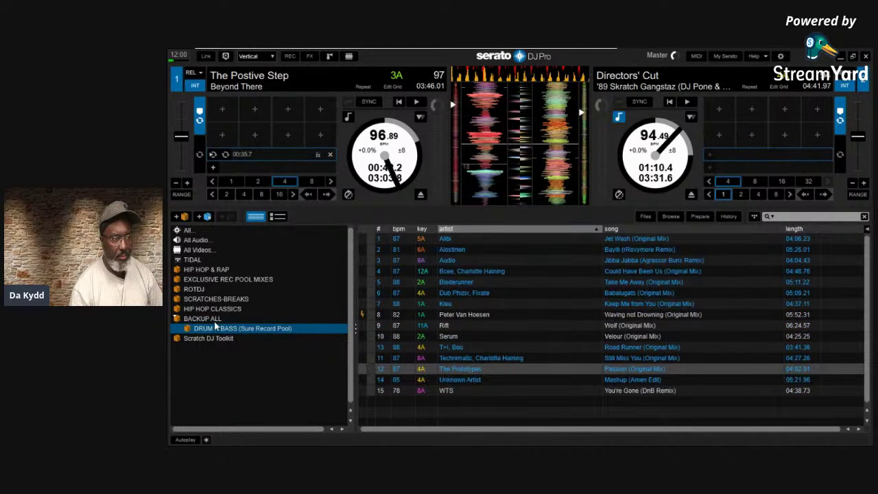
pyautogui.click(220, 321)
pyautogui.click(220, 329)
pyautogui.click(219, 318)
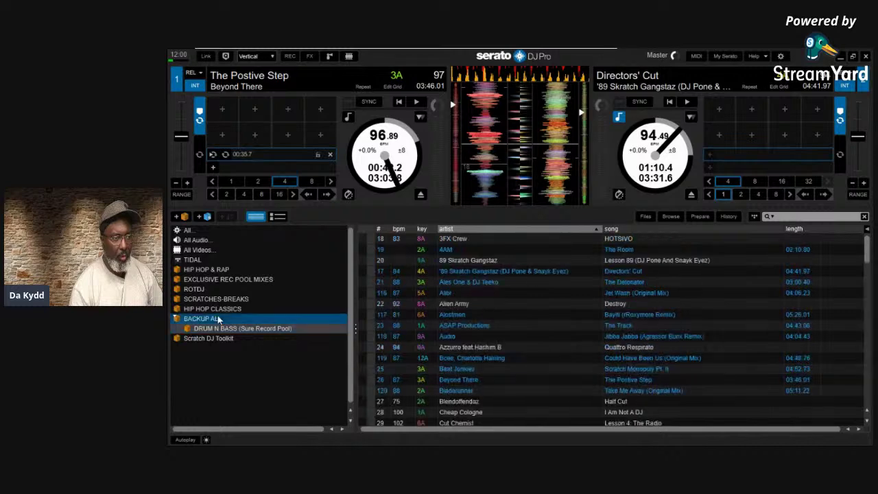
pyautogui.click(224, 329)
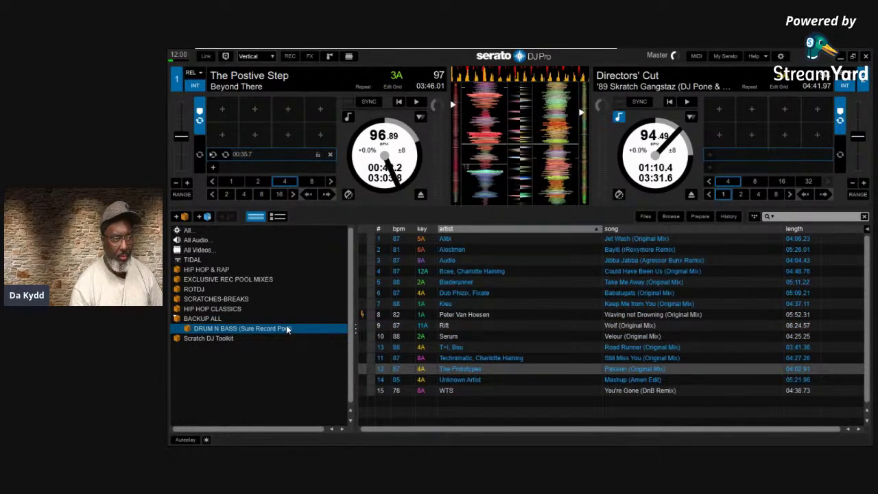
pyautogui.click(204, 320)
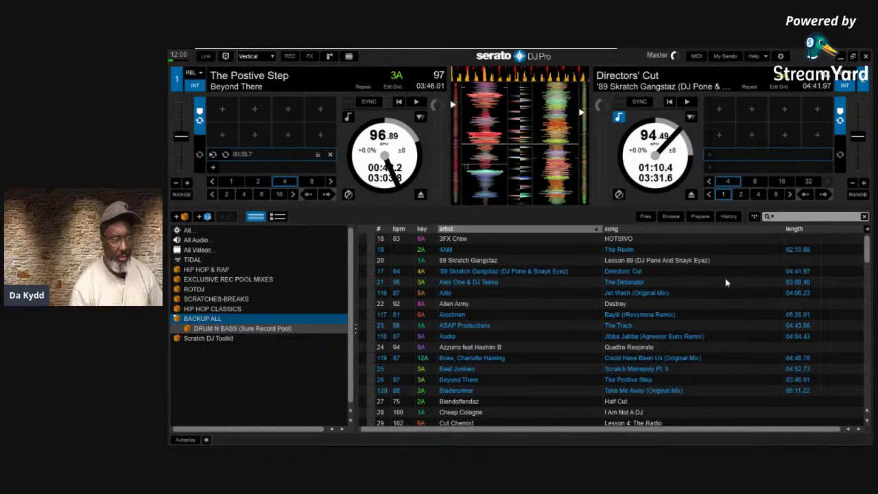
# Scroll the BACKUP ALL list, select The Prototypes – Passion, then open Setup
pyautogui.moveTo(867, 255); pyautogui.dragTo(848, 383)
pyautogui.scroll(-2, 848, 378)
pyautogui.scroll(3, 848, 382)
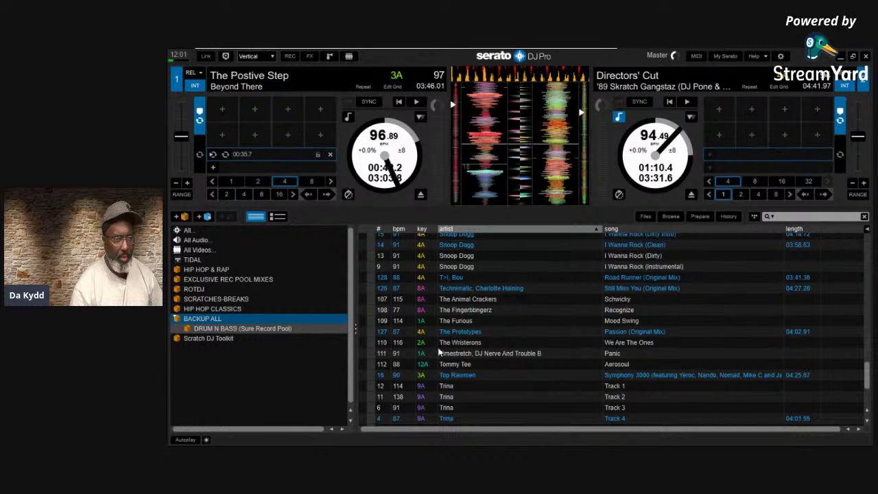
pyautogui.click(454, 331)
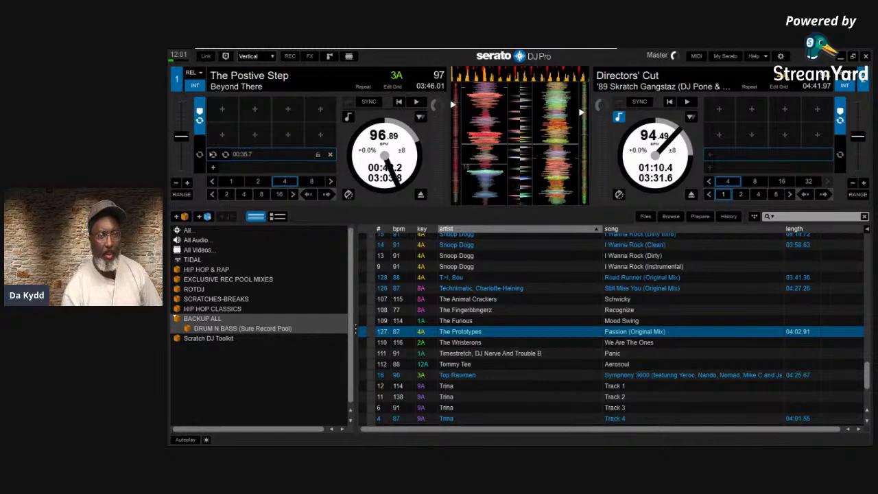
pyautogui.click(781, 57)
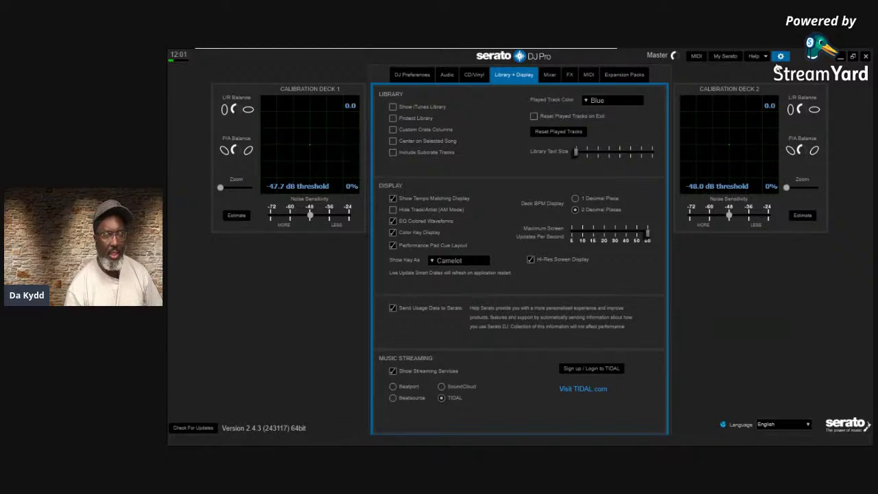
pyautogui.click(779, 58)
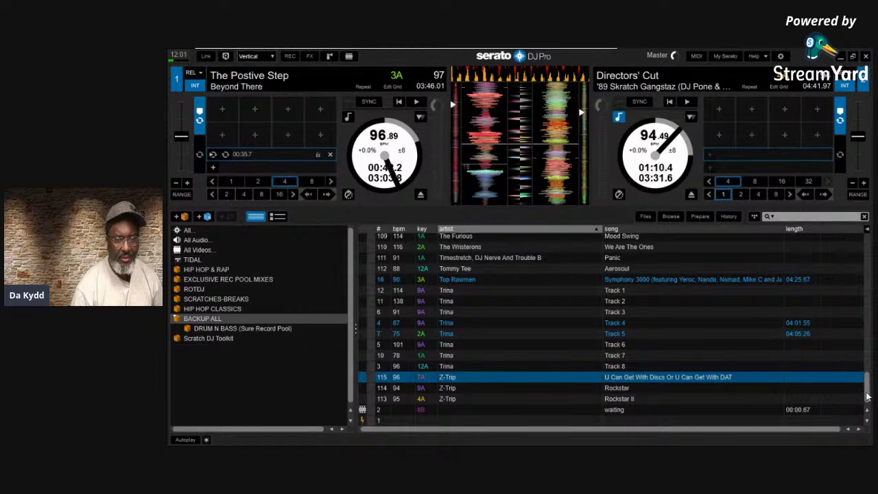
# Select The Prototypes' Passion in DRUM N BASS, then scroll through BACKUP ALL's tracks
pyautogui.moveTo(867, 397)
pyautogui.mouseDown()
pyautogui.moveTo(868, 359)
pyautogui.moveTo(869, 392)
pyautogui.mouseUp()
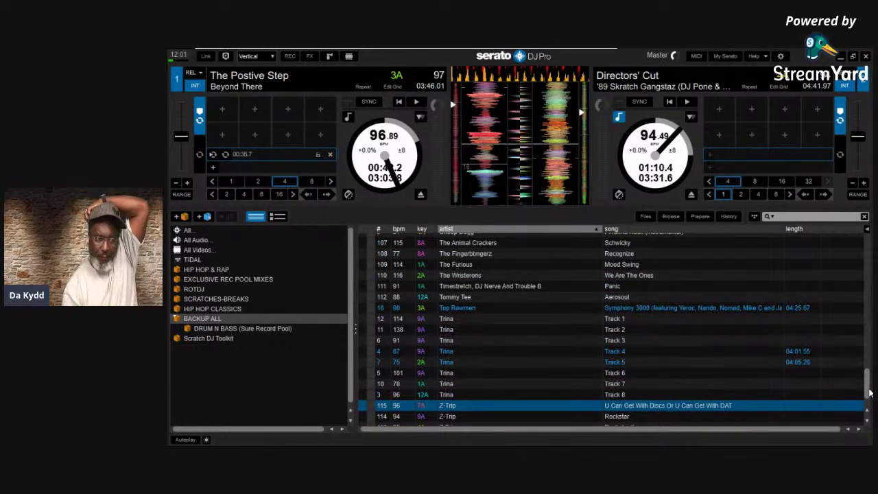
pyautogui.click(231, 330)
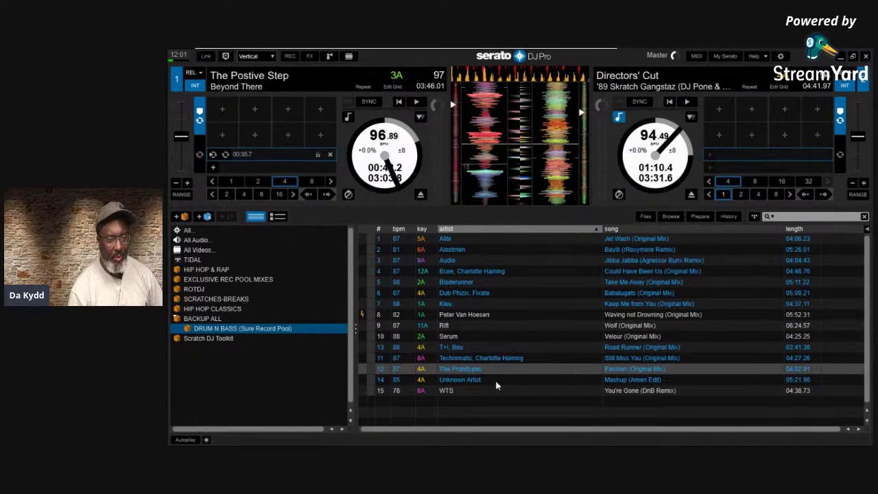
pyautogui.click(471, 371)
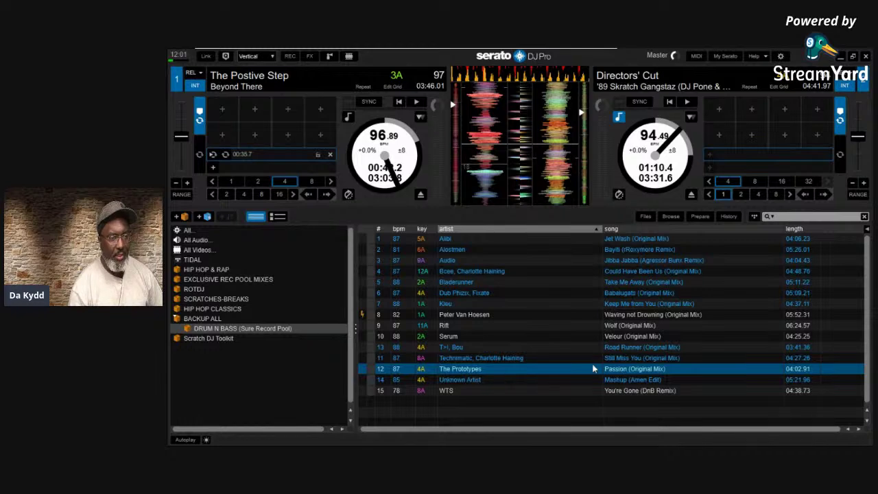
pyautogui.click(196, 319)
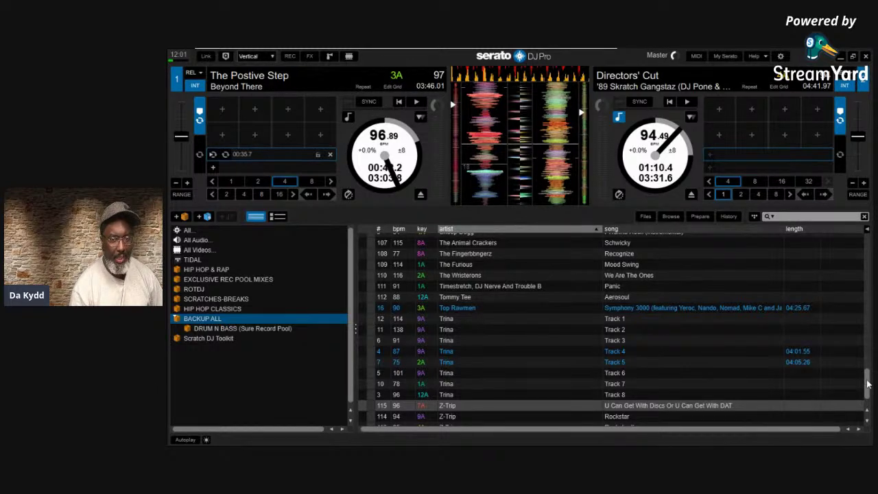
pyautogui.scroll(-2, 865, 384)
pyautogui.moveTo(863, 391); pyautogui.dragTo(792, 370)
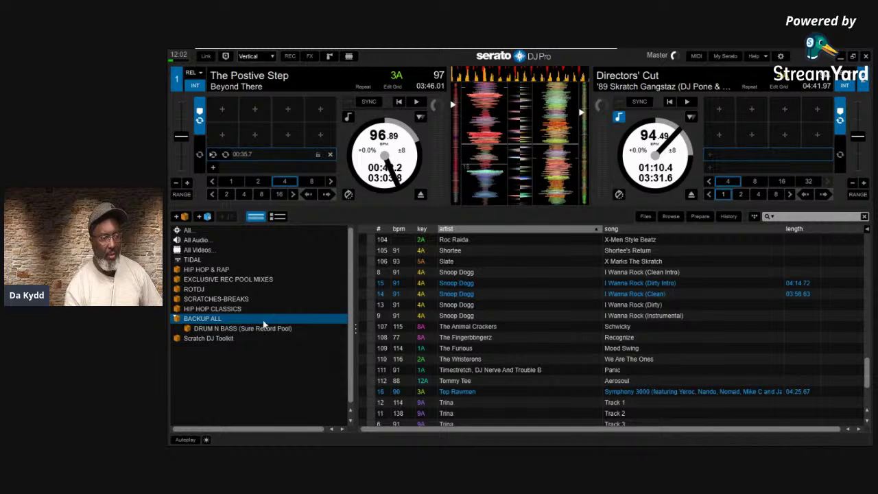
# Check DRUM N BASS, BACKUP ALL, EXCLUSIVE REC POOL MIXES and TIDAL crates, then select DRUM N BASS
pyautogui.click(215, 331)
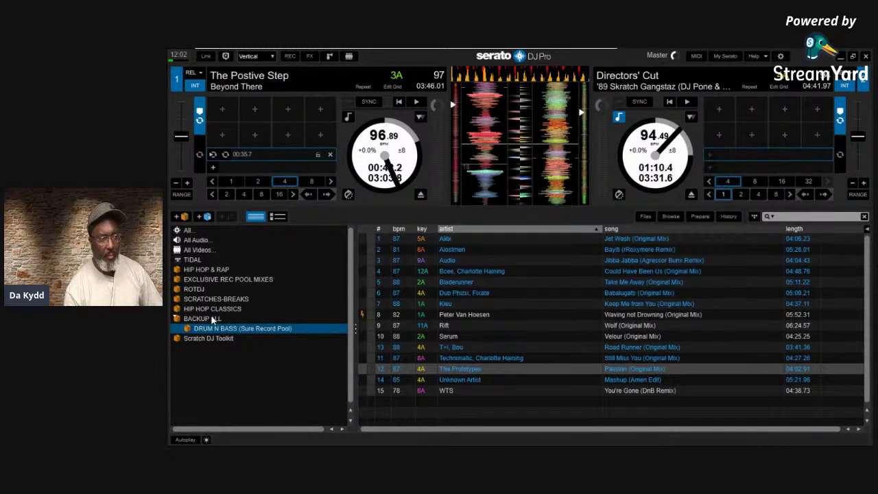
pyautogui.click(213, 319)
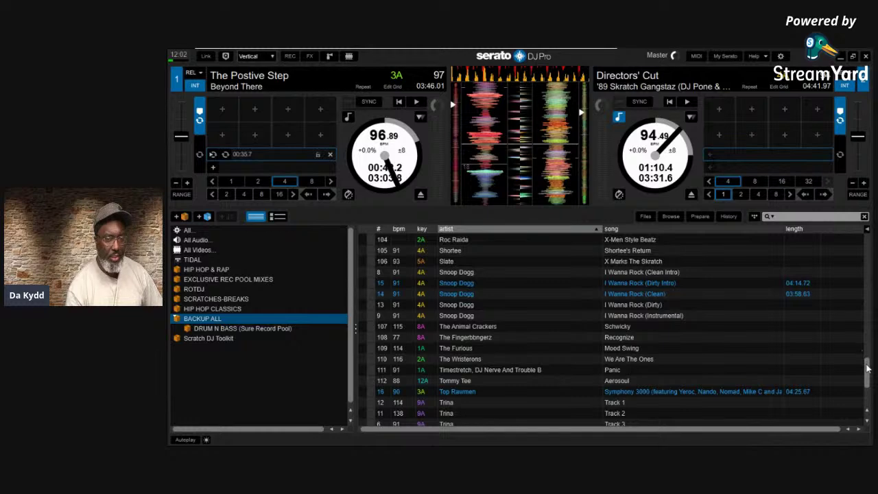
pyautogui.moveTo(866, 368); pyautogui.dragTo(868, 400)
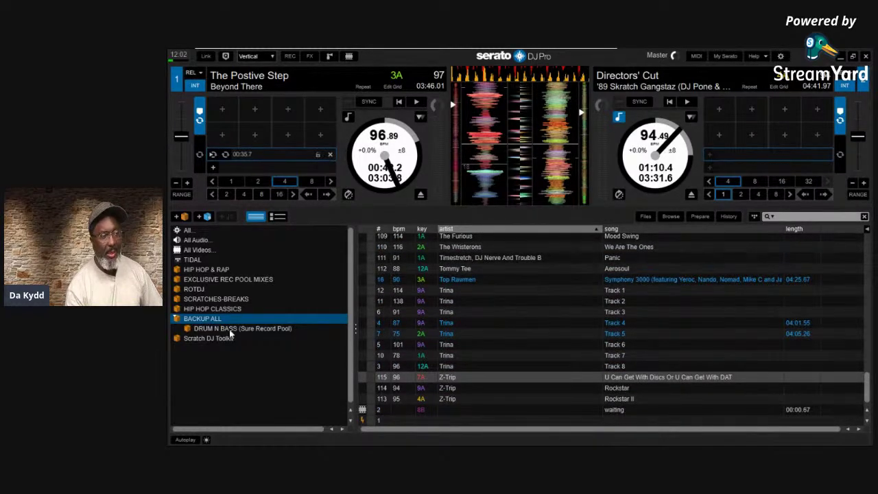
pyautogui.click(198, 279)
pyautogui.click(195, 262)
pyautogui.click(197, 281)
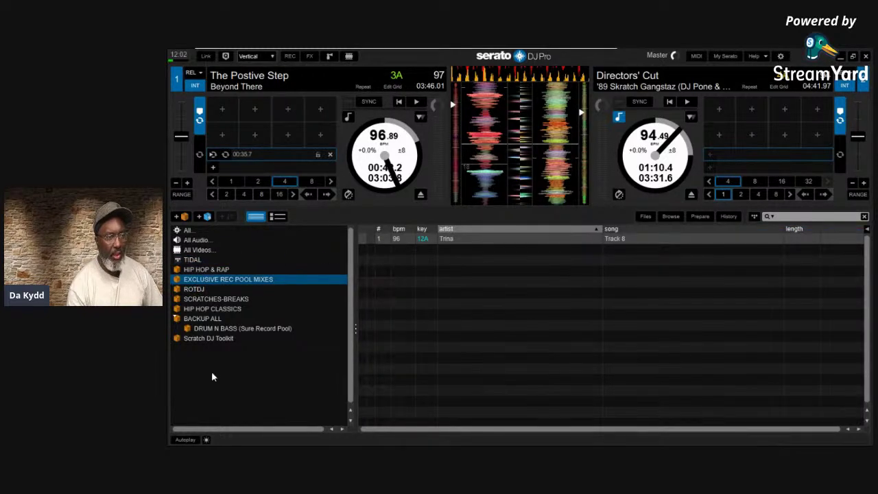
pyautogui.click(210, 329)
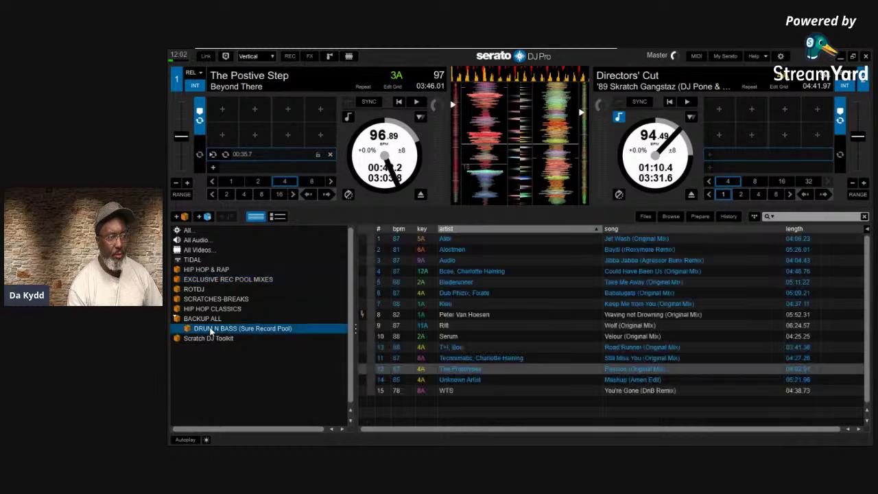
# Nest DRUM N BASS under EXCLUSIVE REC POOL MIXES and compare both crates' track lists
pyautogui.moveTo(232, 288); pyautogui.dragTo(231, 284)
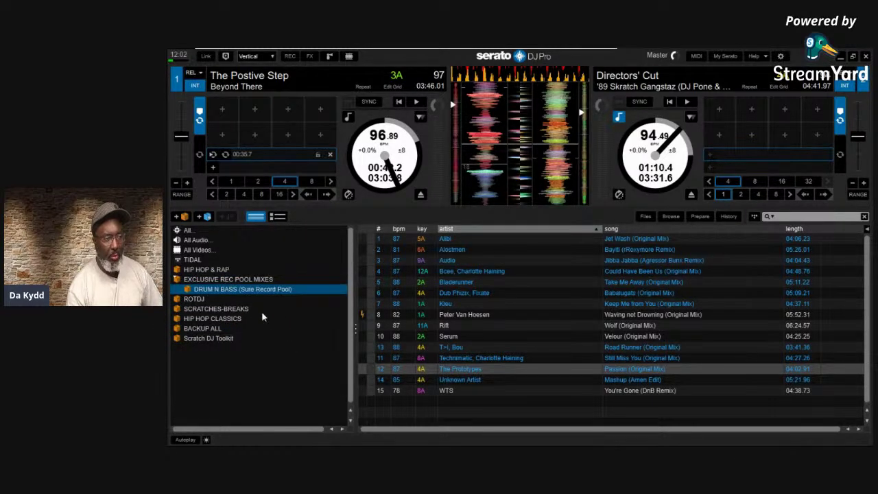
pyautogui.click(253, 279)
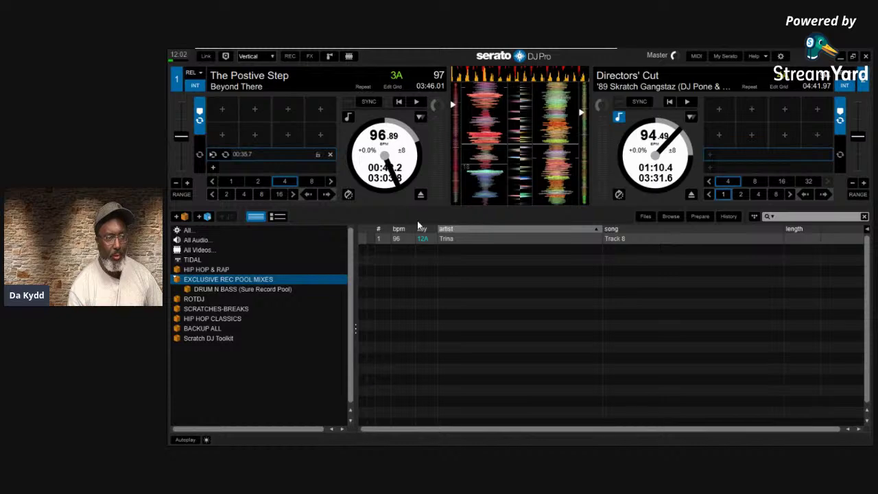
pyautogui.click(219, 291)
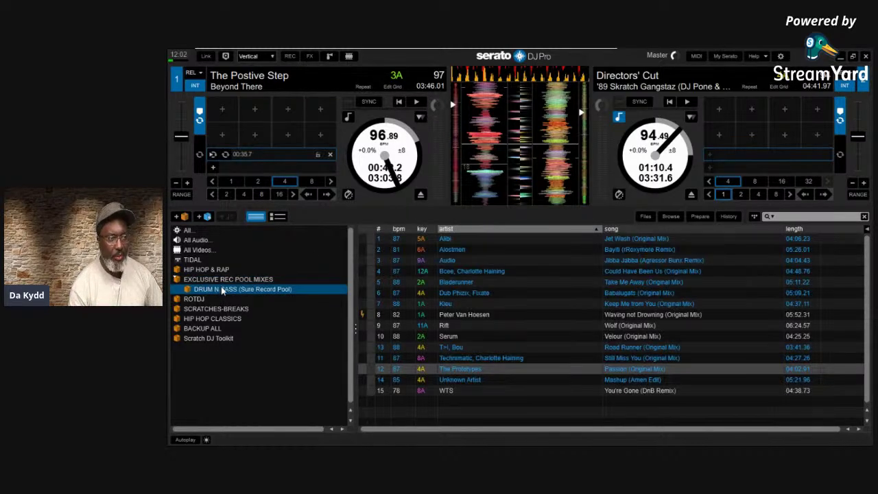
pyautogui.click(226, 279)
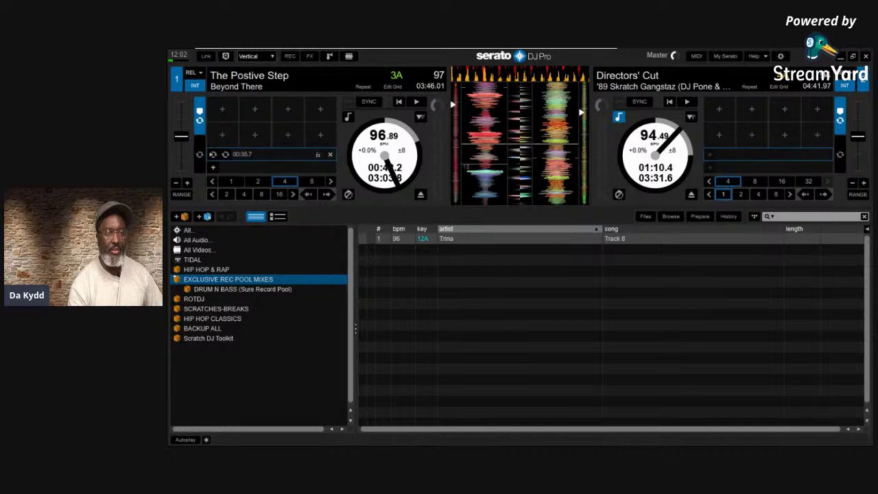
# Enable Include Subcrate Tracks, check the crate, then bring up the Played Track Color choices
pyautogui.click(780, 56)
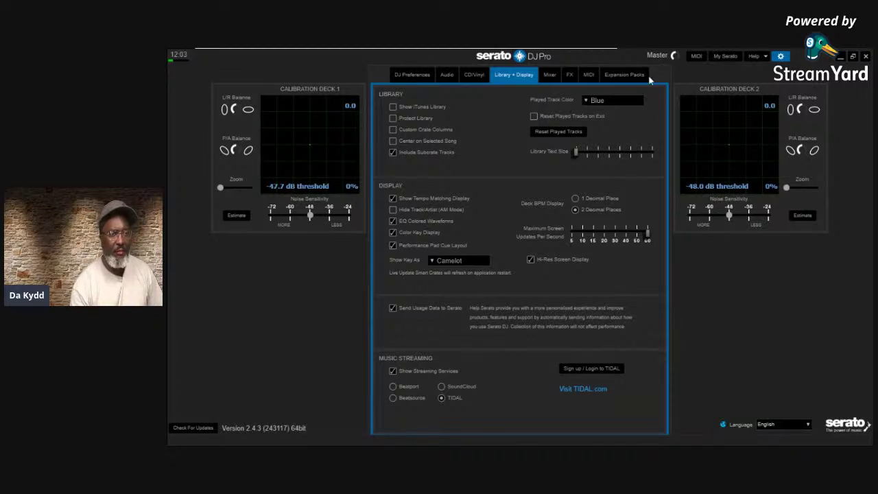
pyautogui.click(780, 56)
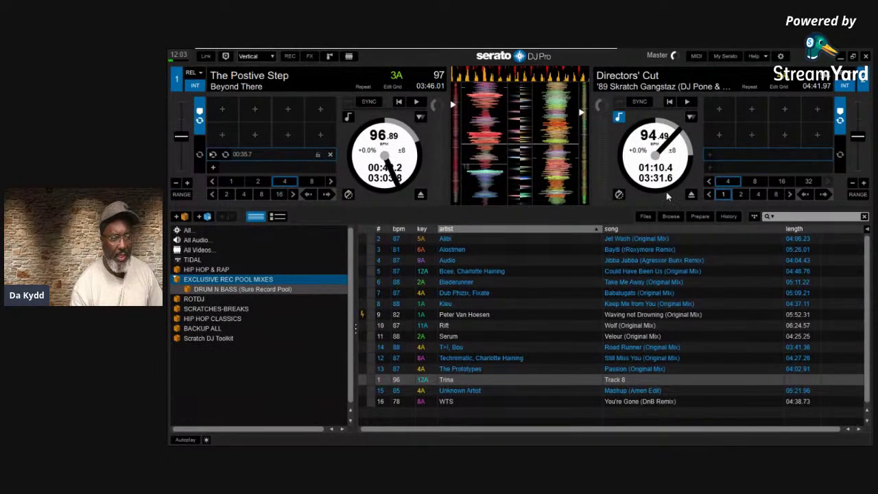
pyautogui.click(779, 56)
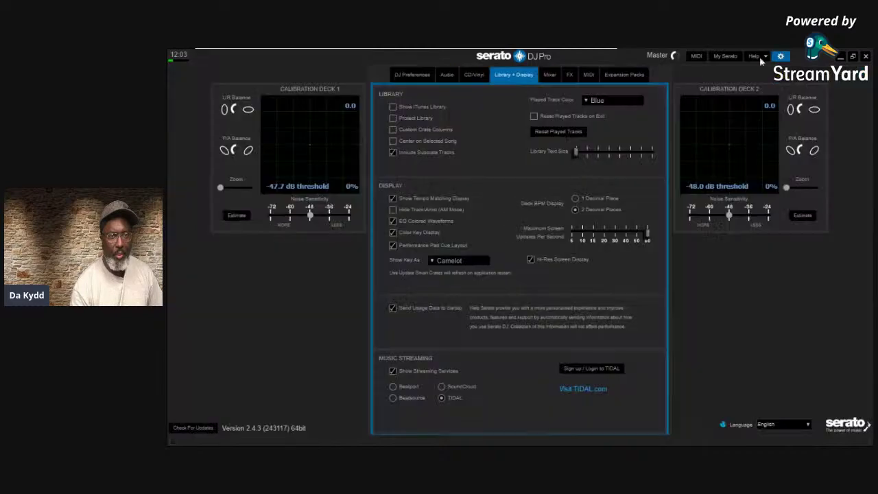
pyautogui.click(587, 103)
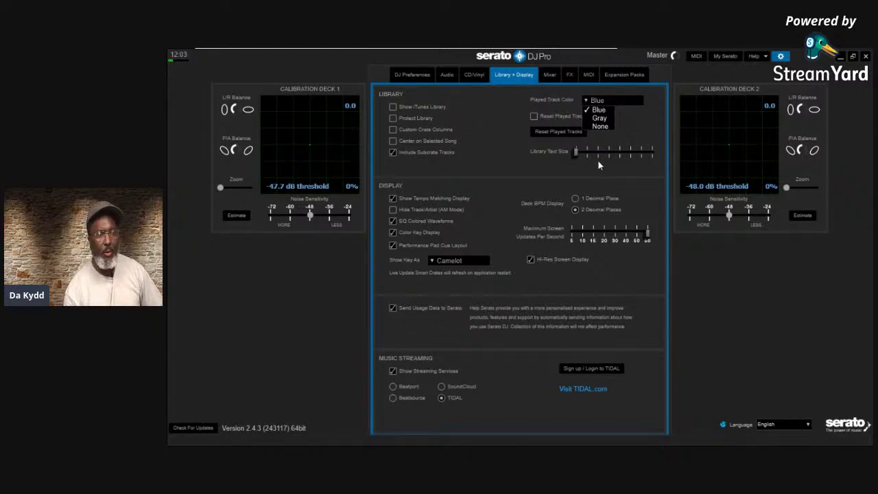
# Change Played Track Color from Gray to None in Library + Display settings
pyautogui.click(602, 119)
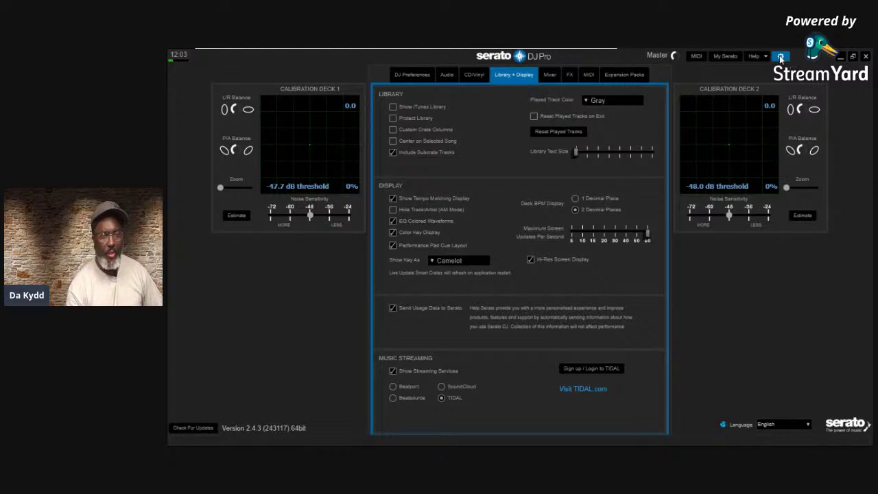
pyautogui.click(779, 56)
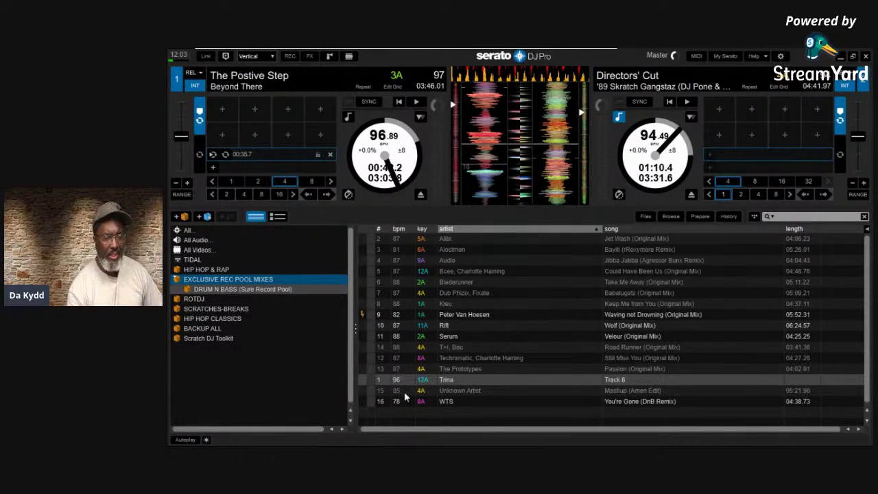
pyautogui.click(780, 57)
pyautogui.click(585, 101)
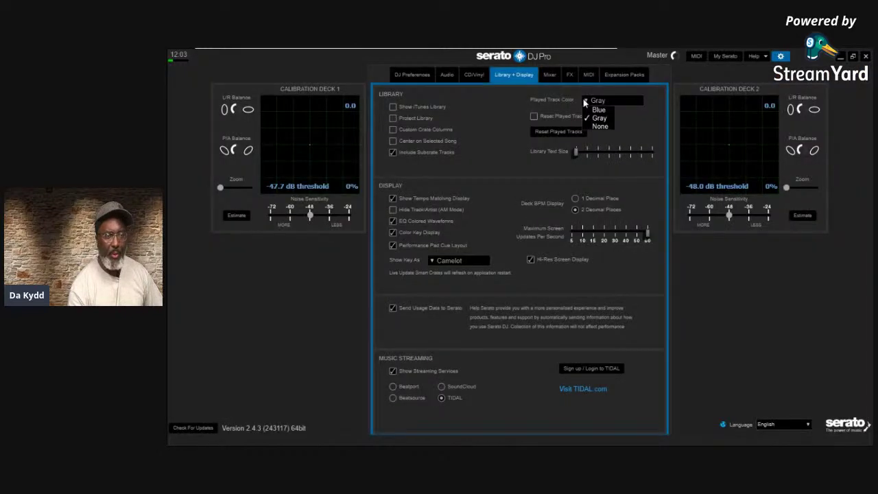
pyautogui.click(595, 126)
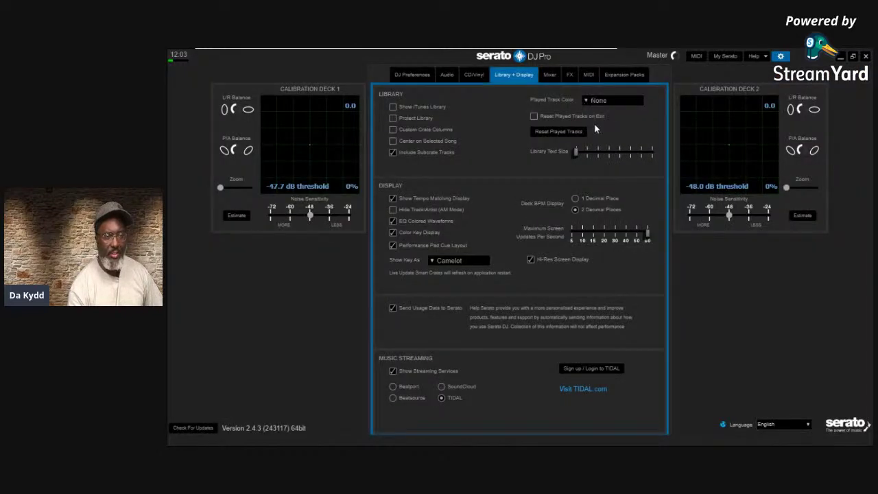
# Close and reopen the settings, then set Played Track Color to Blue
pyautogui.click(780, 56)
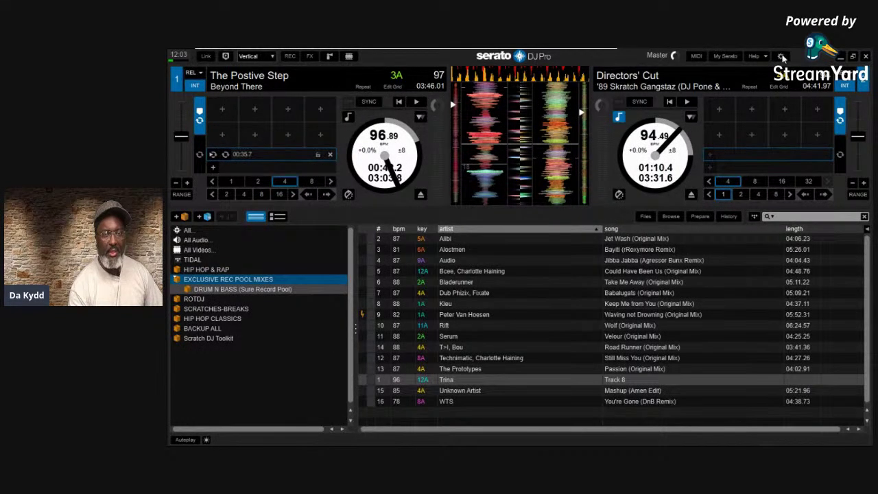
pyautogui.click(781, 56)
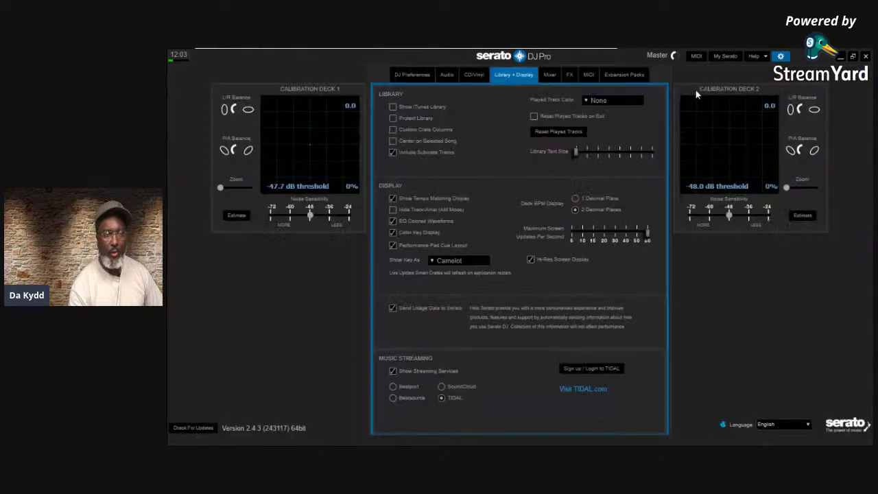
pyautogui.click(587, 101)
pyautogui.click(598, 110)
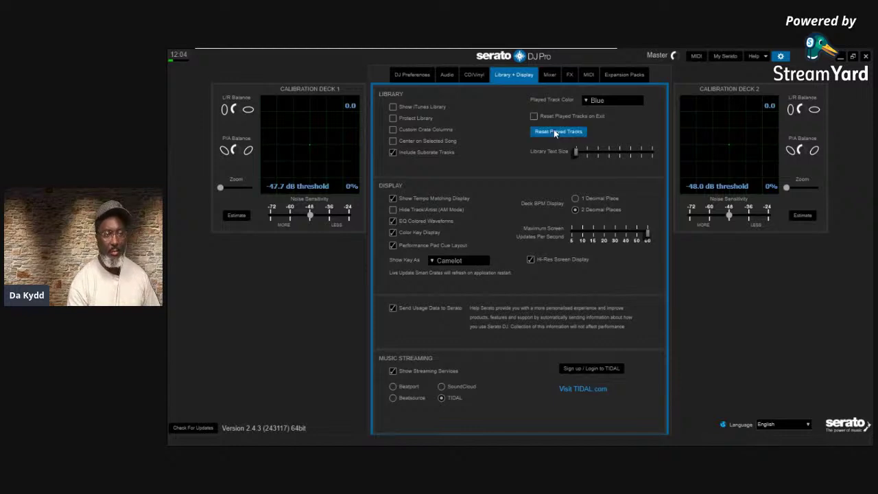
# Select DRUM N BASS, arrow down to Scratch DJ Toolkit, and raise Library Text Size
pyautogui.click(780, 58)
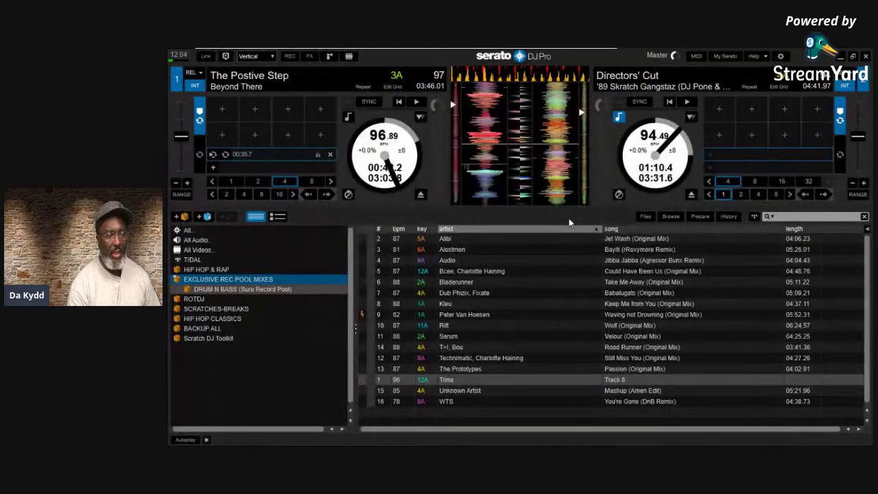
pyautogui.click(223, 289)
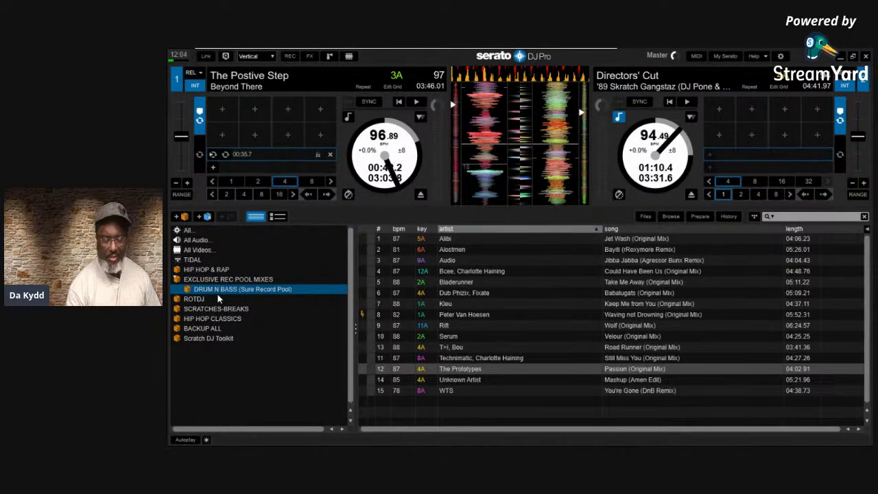
pyautogui.press('Down')
pyautogui.press('Down')
pyautogui.press('Down')
pyautogui.press('Down')
pyautogui.press('Down')
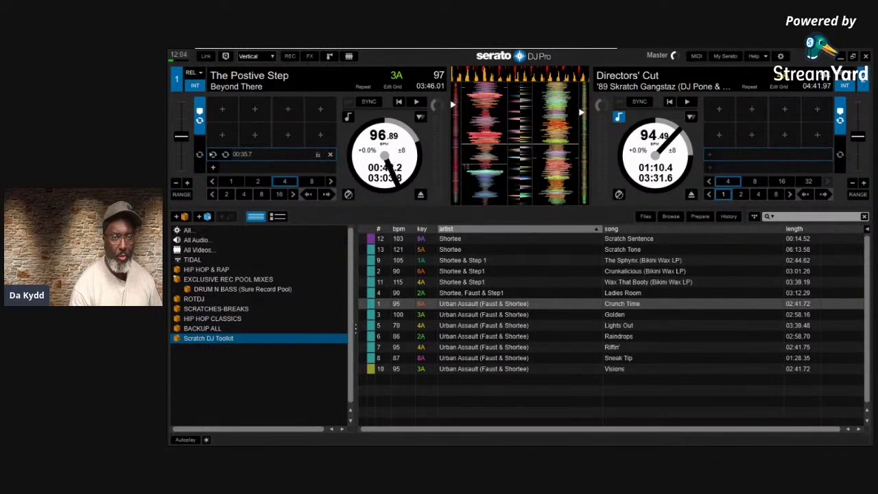
pyautogui.click(780, 57)
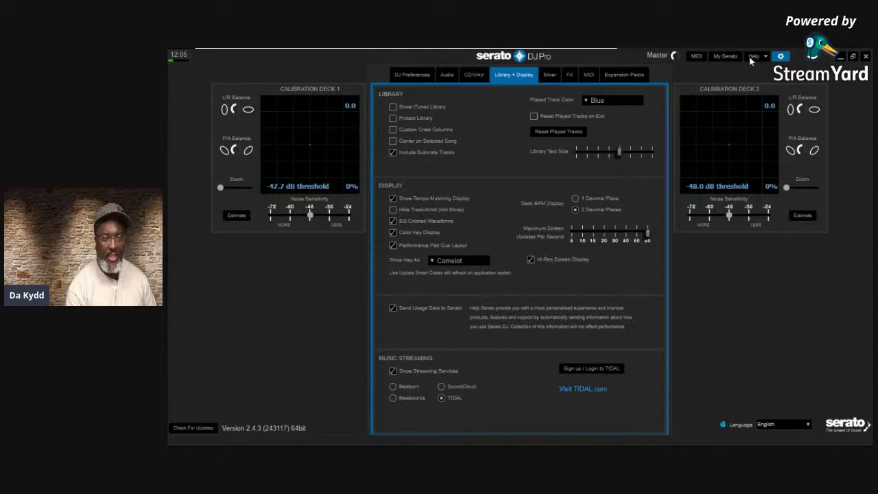
pyautogui.click(780, 58)
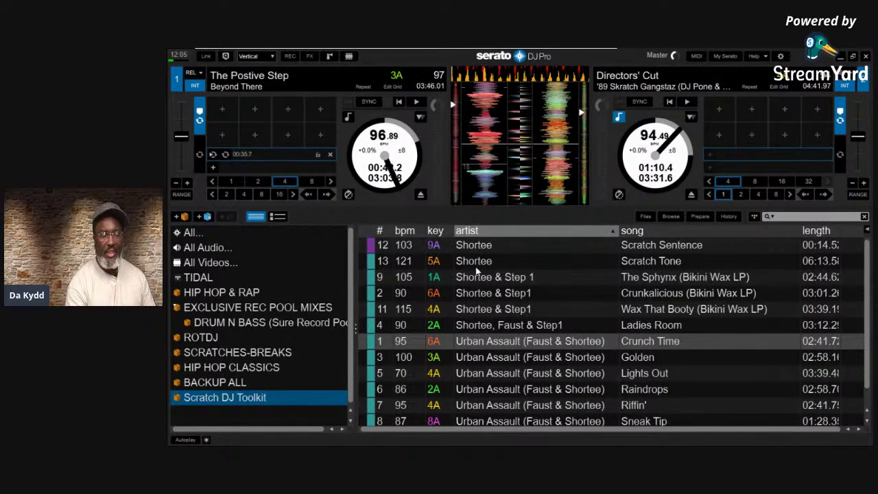
# Show the All Videos crate and drag Library Text Size to its maximum
pyautogui.click(346, 262)
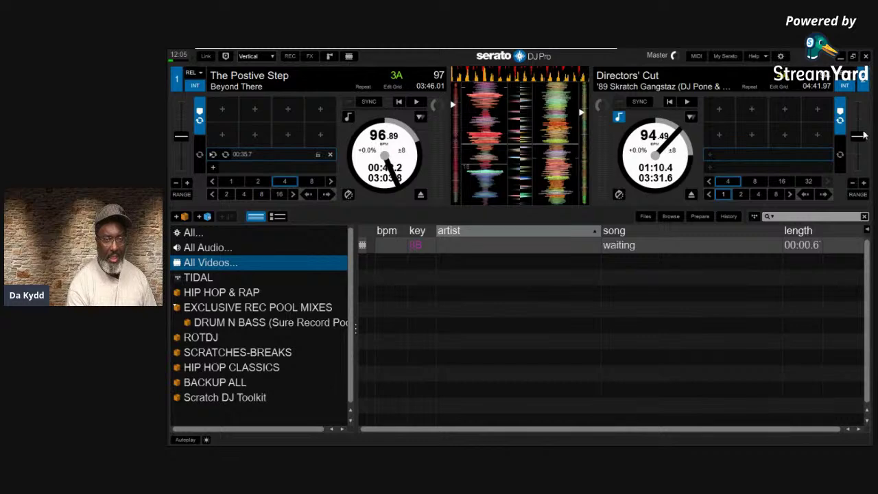
pyautogui.click(780, 56)
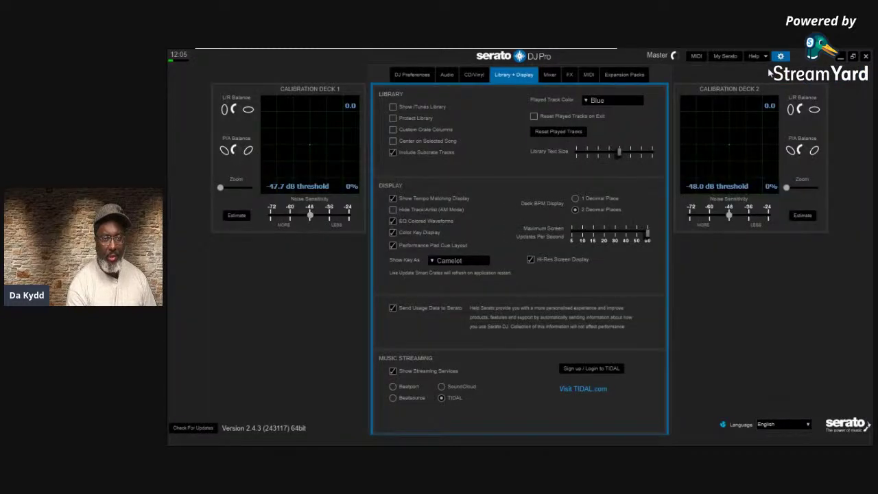
pyautogui.moveTo(619, 150); pyautogui.dragTo(678, 148)
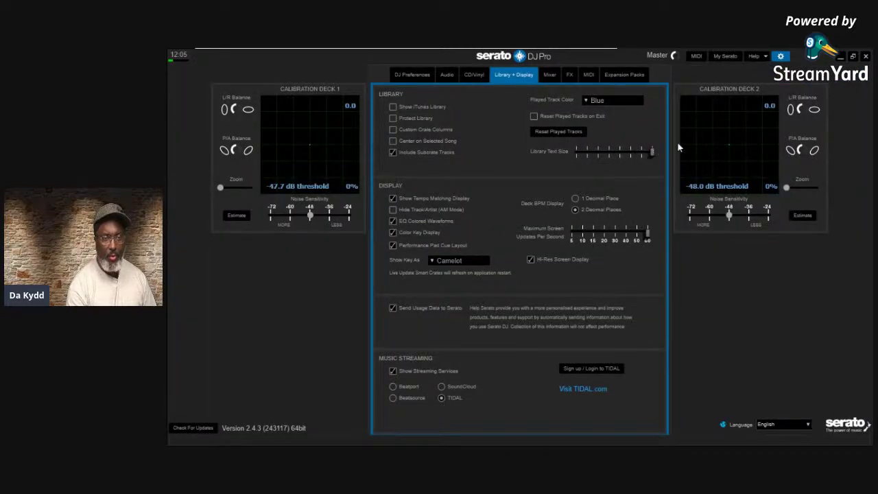
pyautogui.click(780, 56)
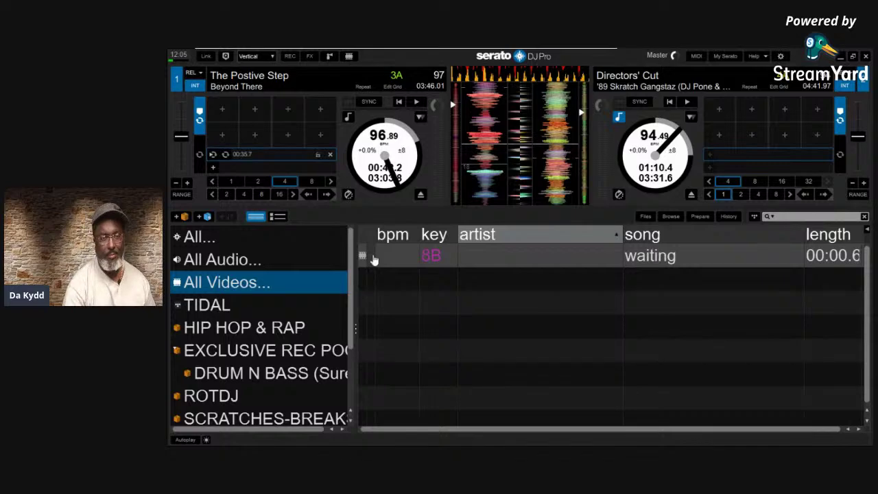
# Compare the enlarged library text against the settings, ending with Library + Display open
pyautogui.click(781, 56)
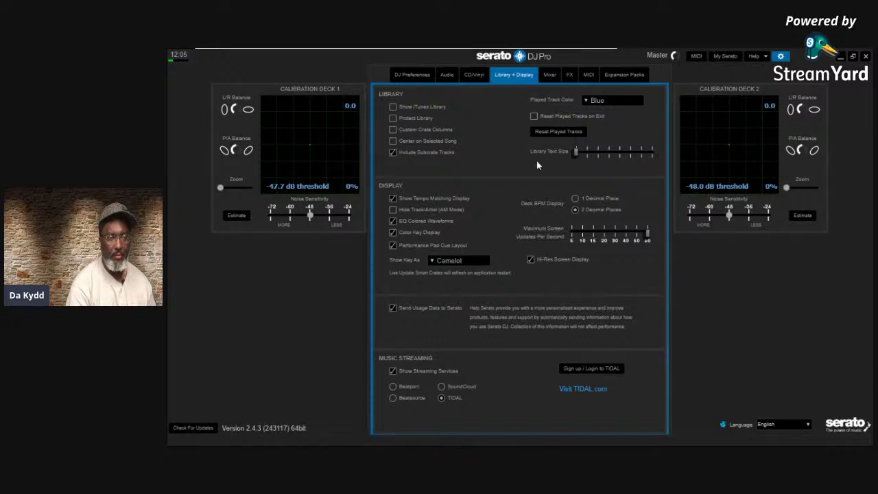
pyautogui.click(780, 56)
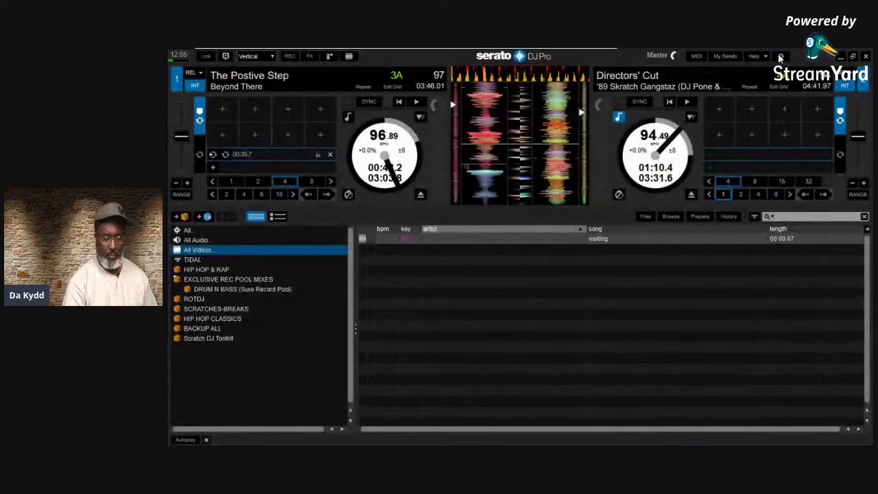
pyautogui.click(780, 57)
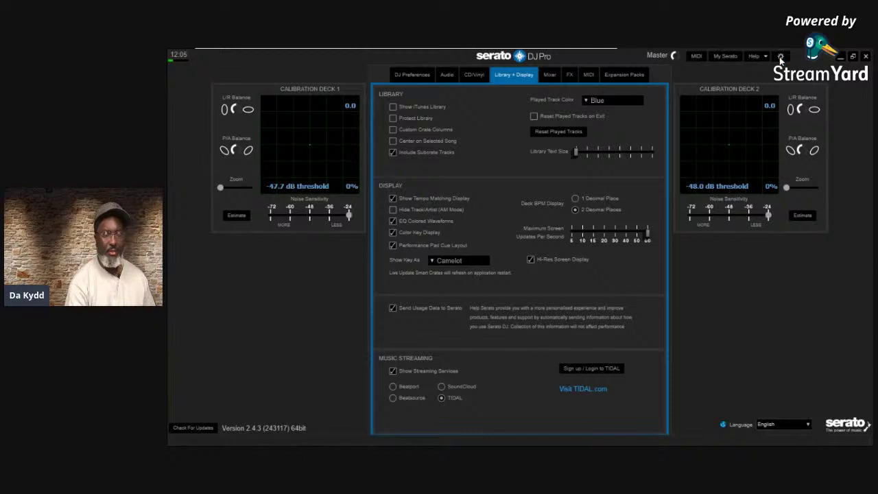
pyautogui.click(780, 56)
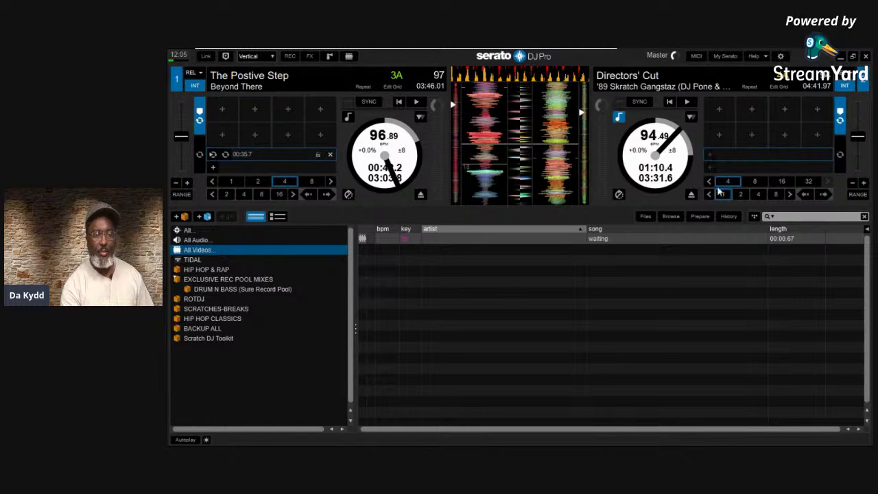
pyautogui.click(780, 57)
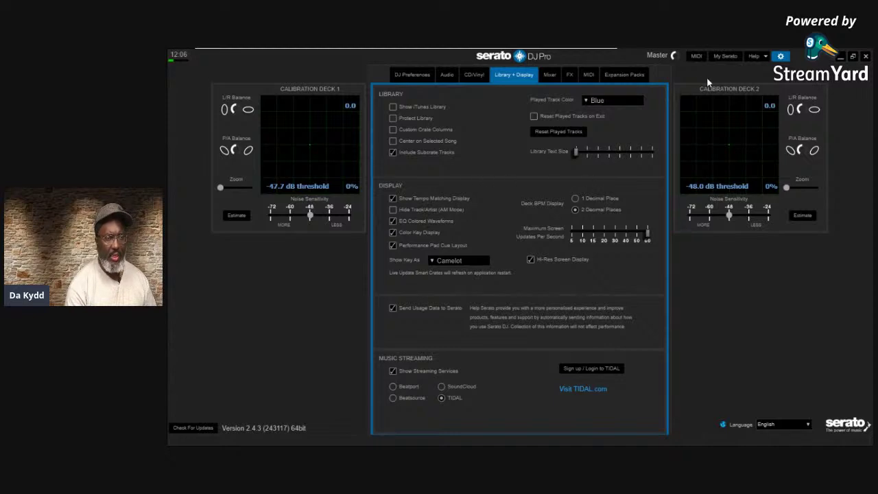
# Turn Show Tempo Matching Display off, then back on, comparing the deck view each time
pyautogui.click(393, 198)
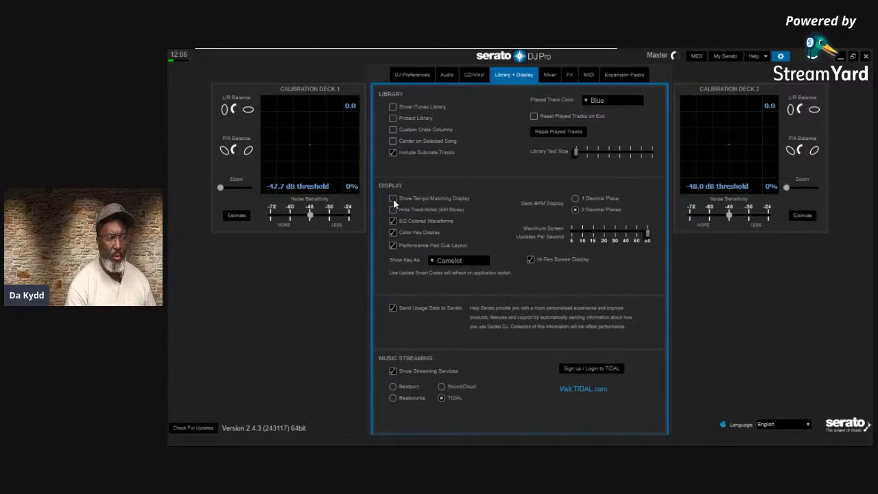
pyautogui.click(780, 55)
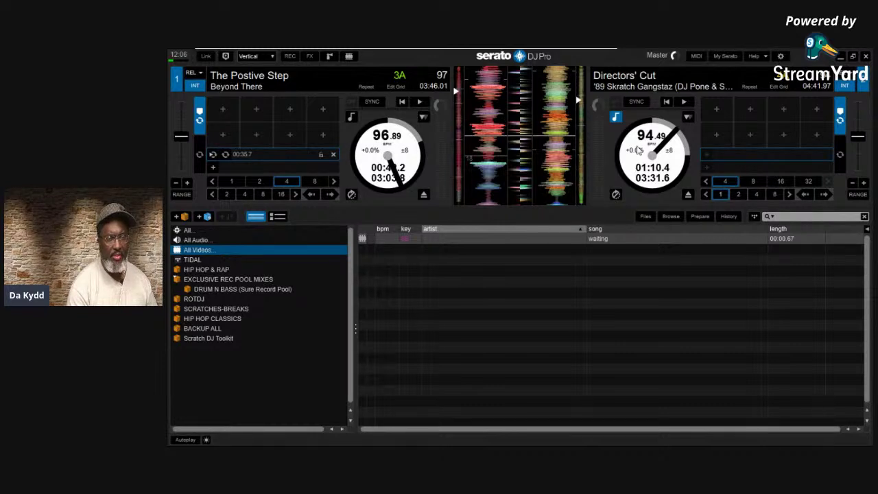
pyautogui.click(780, 56)
pyautogui.click(392, 199)
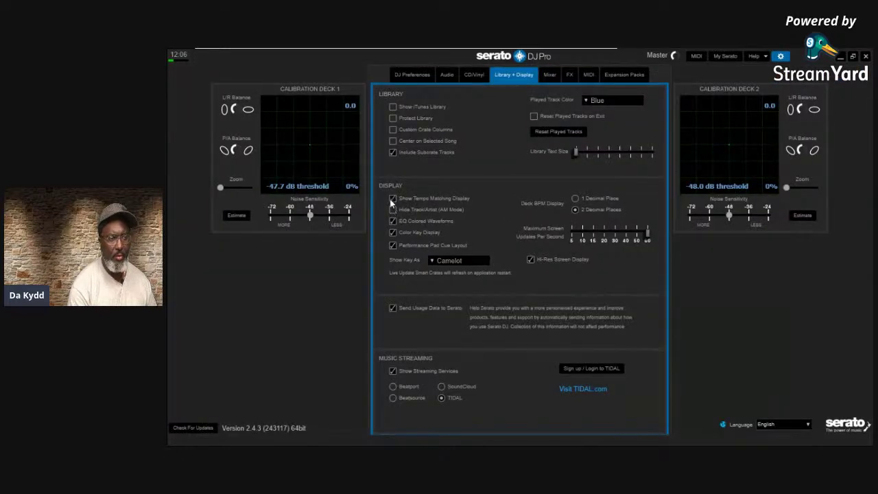
pyautogui.click(781, 57)
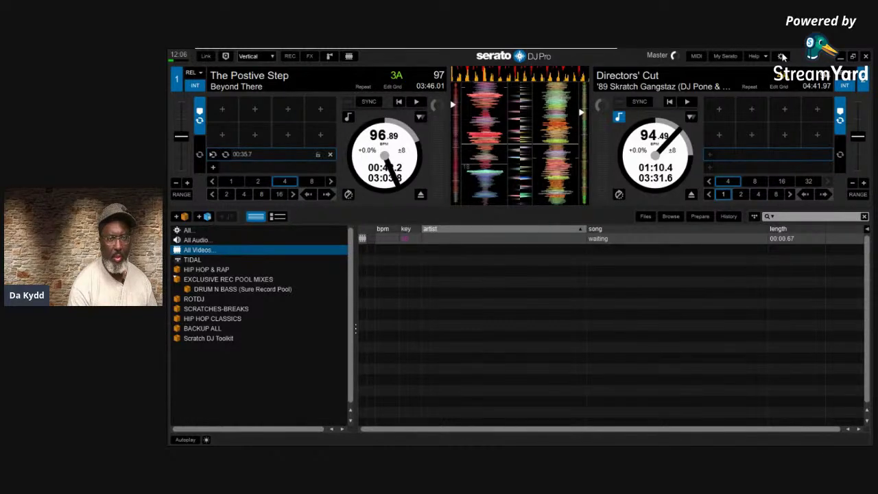
# Switch Show Tempo Matching Display off again and check the decks without it
pyautogui.click(782, 57)
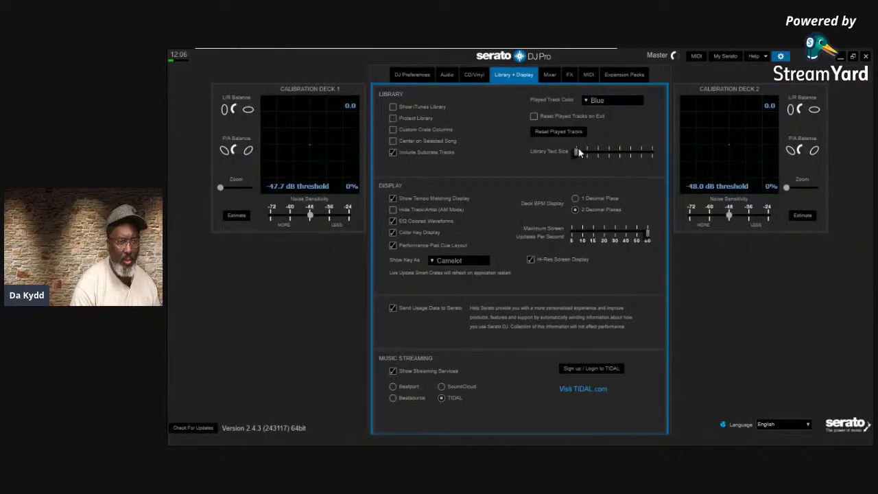
pyautogui.click(393, 199)
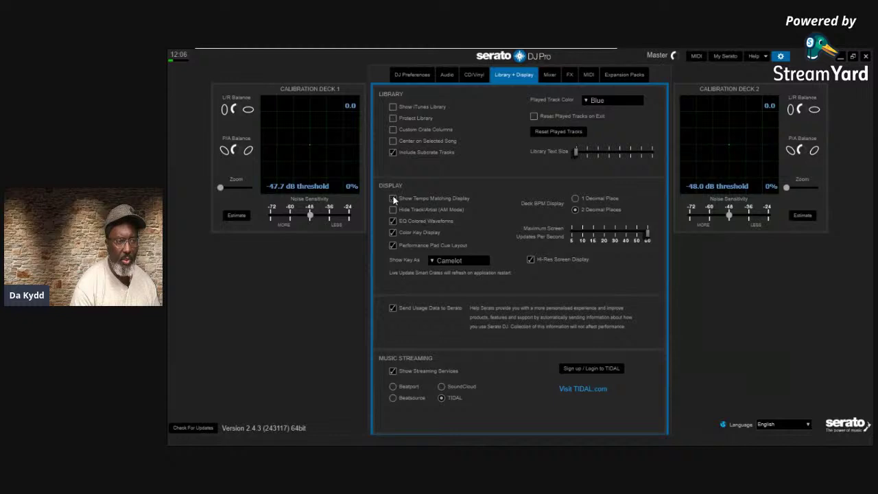
pyautogui.click(780, 56)
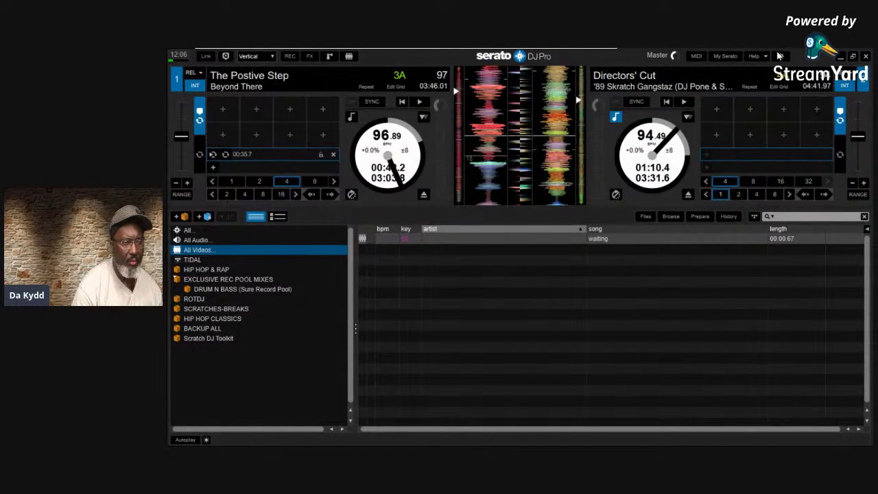
pyautogui.click(780, 56)
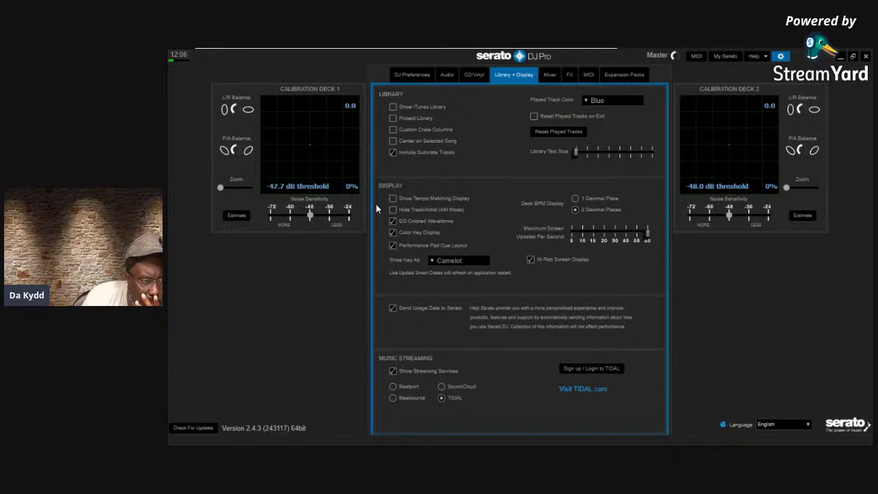
pyautogui.click(764, 57)
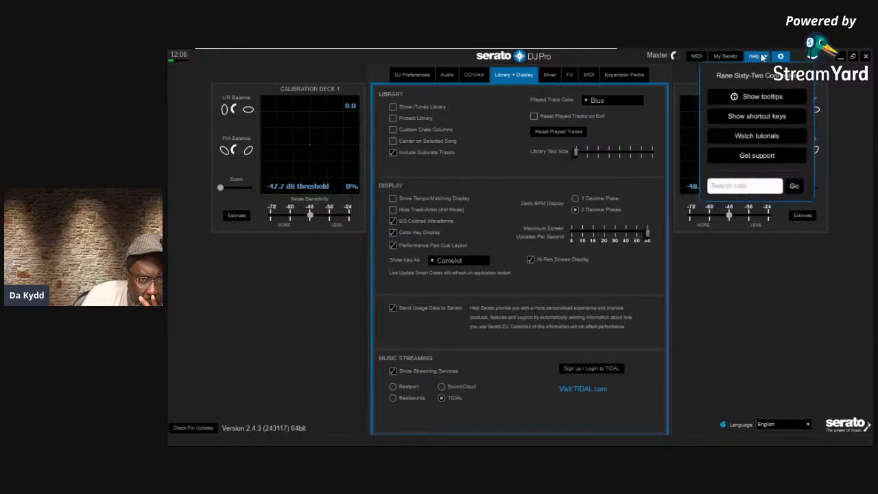
# Turn on explanatory tooltips for the settings and view the tempo matching option's help
pyautogui.click(750, 97)
pyautogui.moveTo(399, 203)
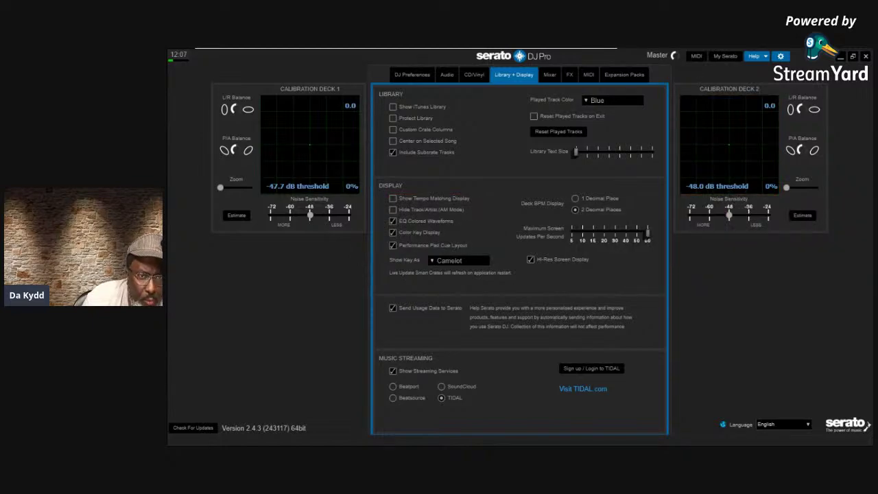
pyautogui.click(780, 57)
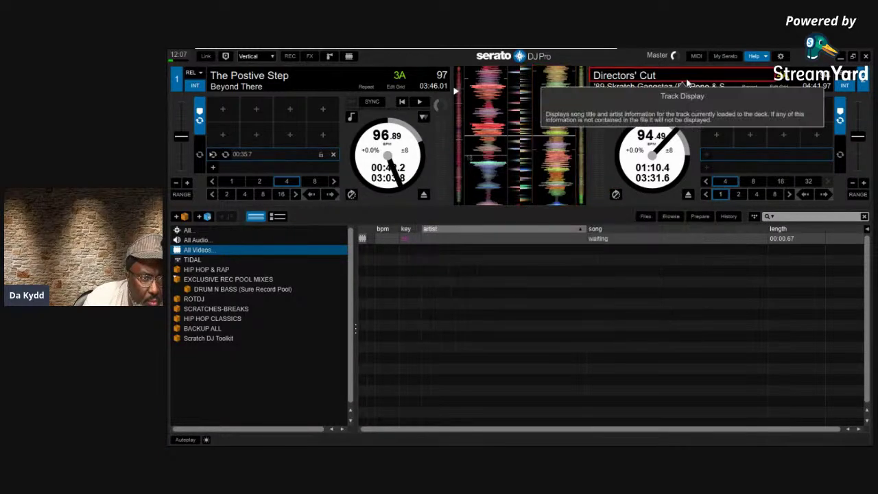
pyautogui.click(780, 56)
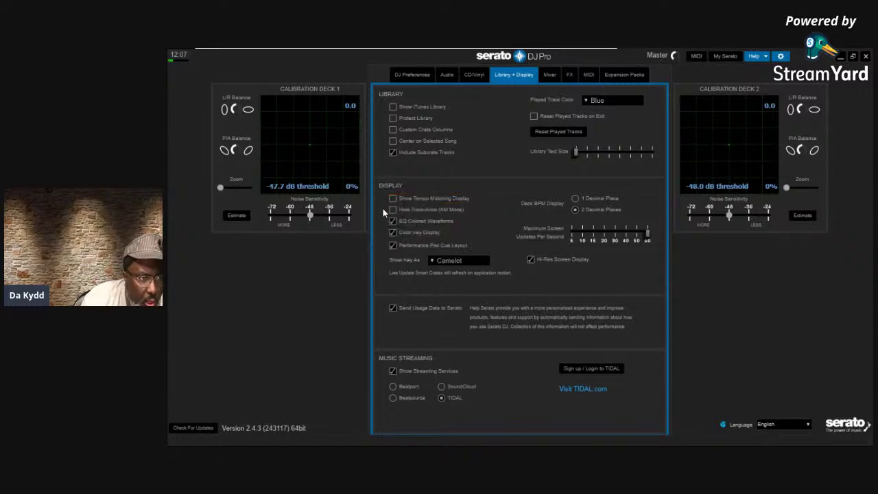
# Enable Show Tempo Matching Display, turn off help mode, and compare the decks
pyautogui.click(392, 200)
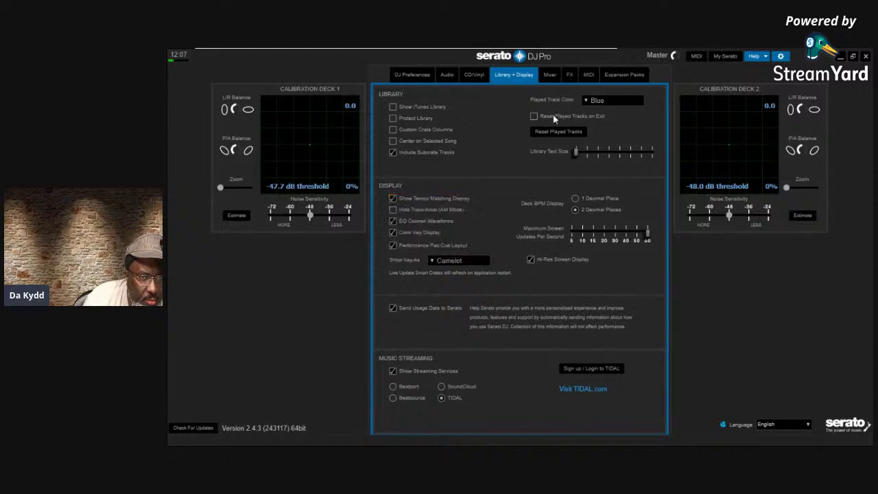
pyautogui.click(761, 57)
pyautogui.click(780, 56)
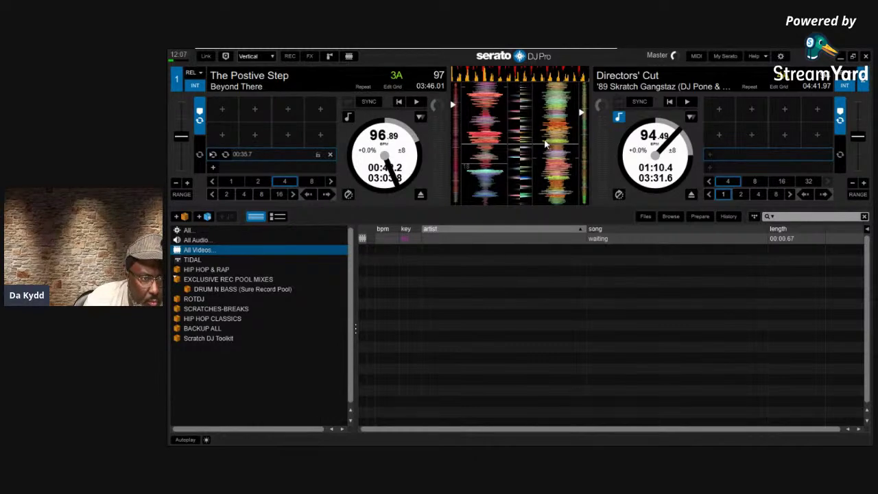
pyautogui.click(780, 57)
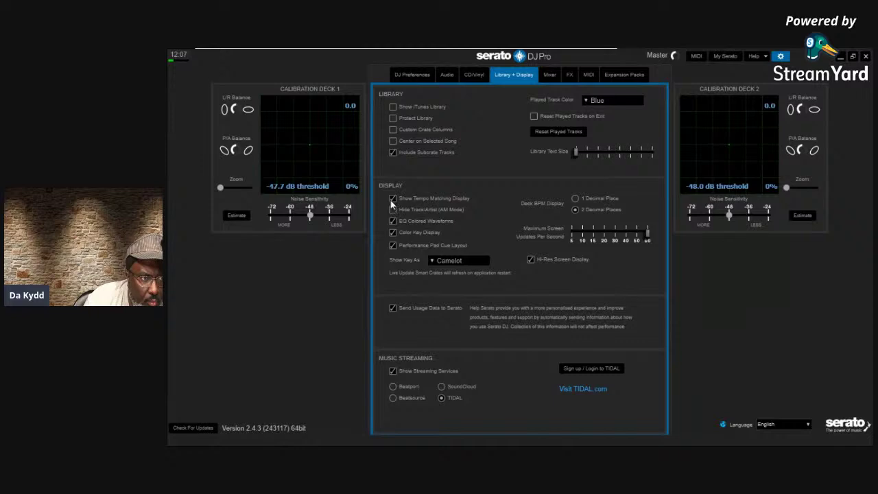
pyautogui.click(780, 57)
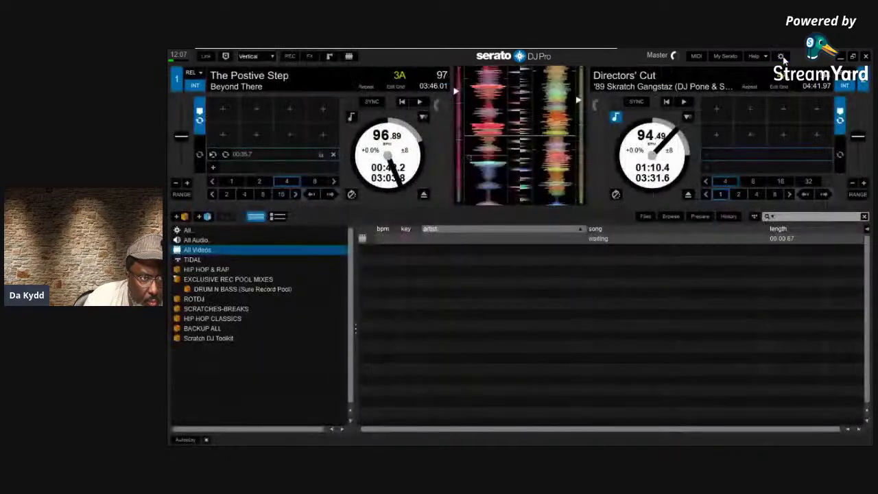
pyautogui.click(781, 57)
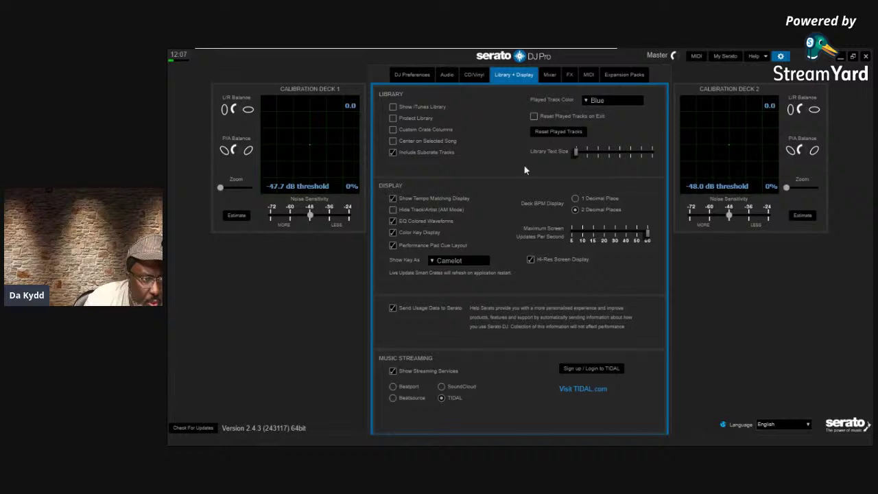
pyautogui.click(781, 58)
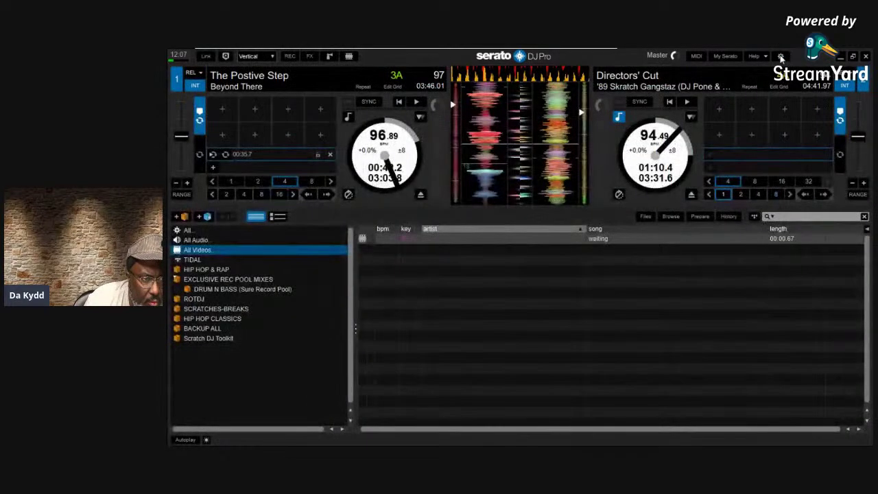
pyautogui.click(780, 58)
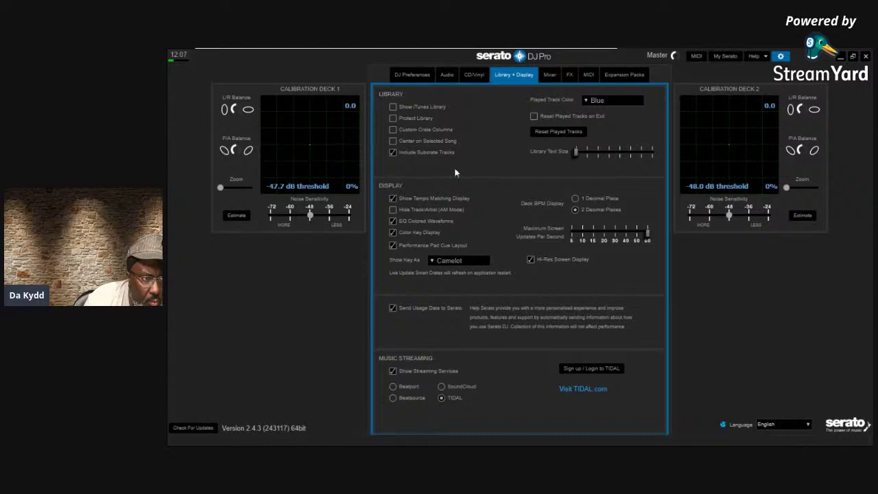
# Disable the tempo matching display, start The Postive Step on deck 1, reopen display settings
pyautogui.click(393, 199)
pyautogui.click(786, 56)
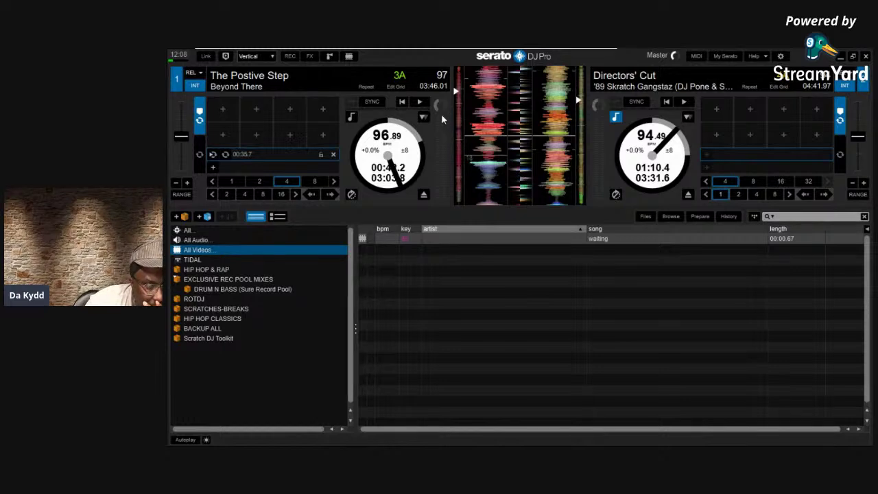
pyautogui.click(419, 102)
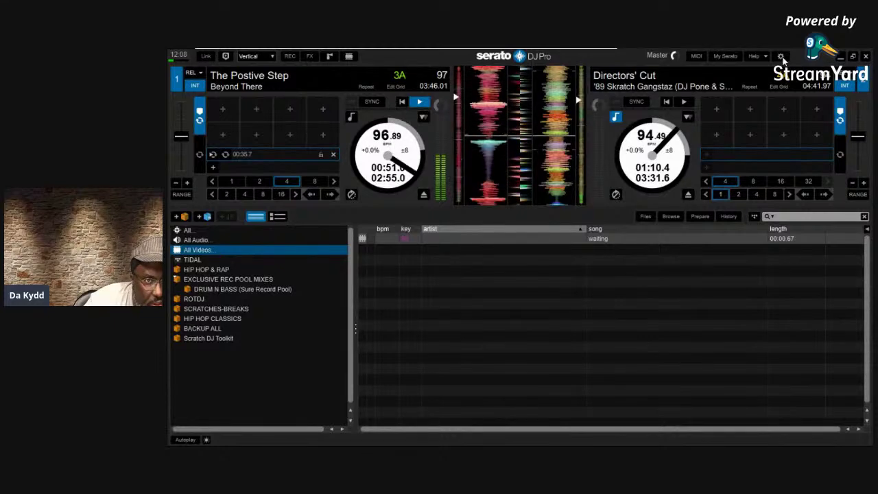
pyautogui.click(780, 56)
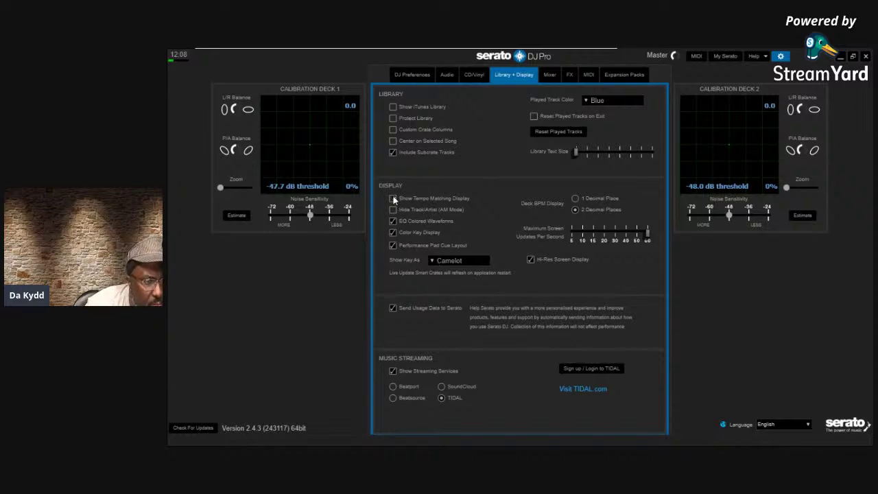
pyautogui.click(779, 60)
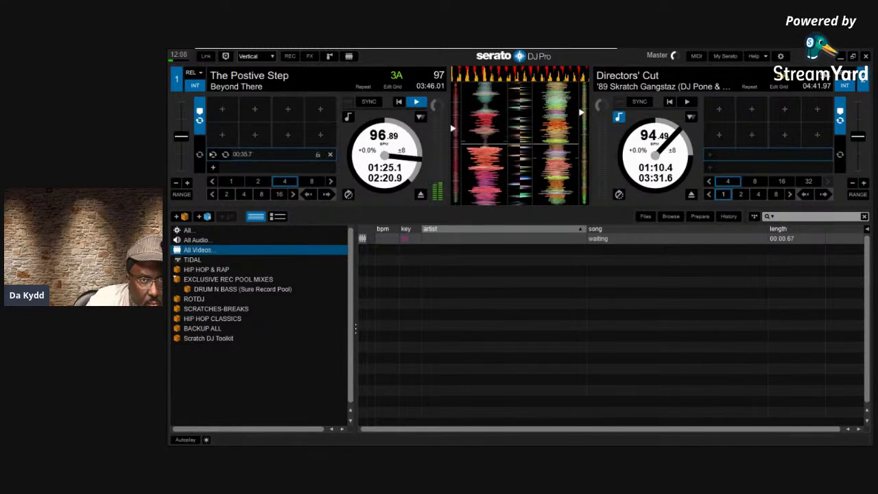
pyautogui.click(780, 56)
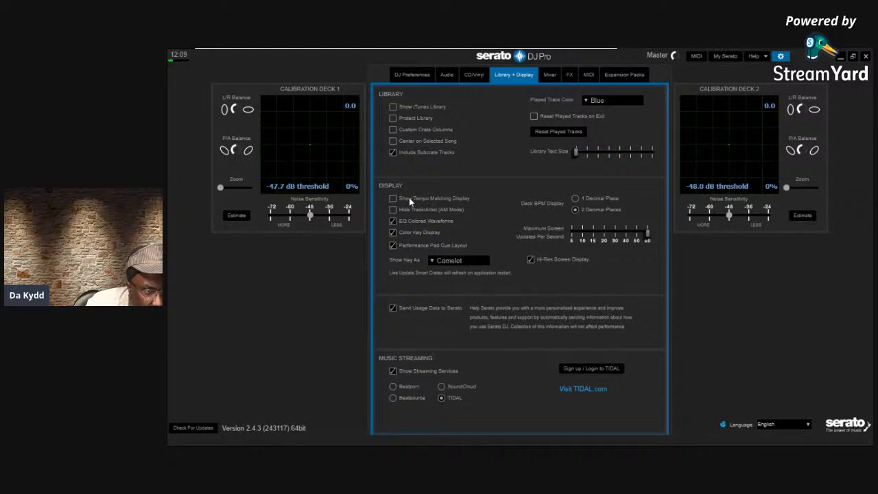
# Turn on Show tooltips from the Help menu and return to the decks
pyautogui.click(766, 56)
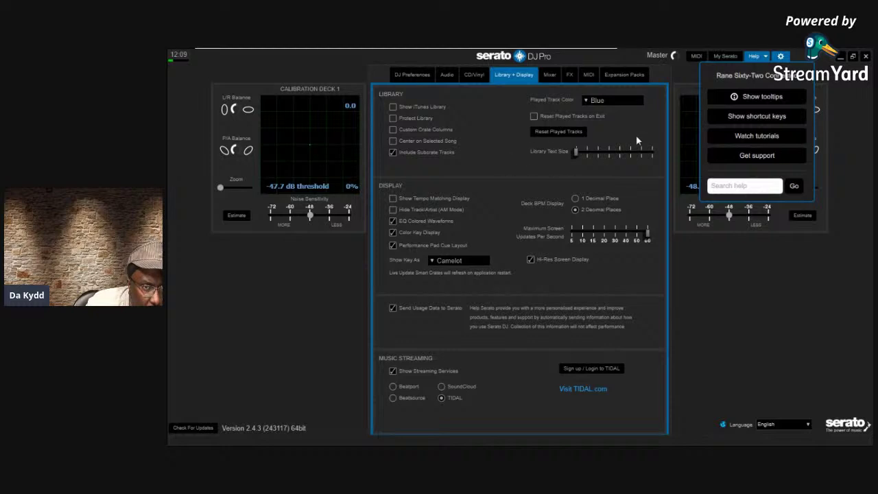
pyautogui.click(733, 100)
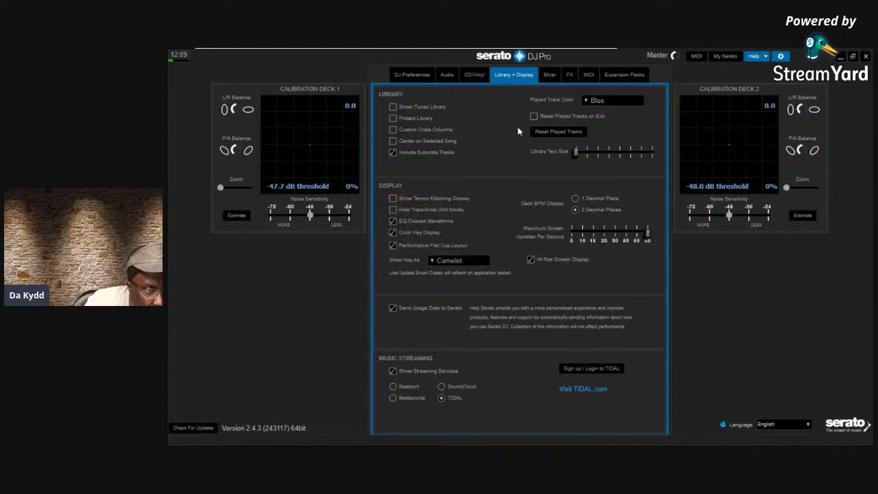
pyautogui.click(780, 56)
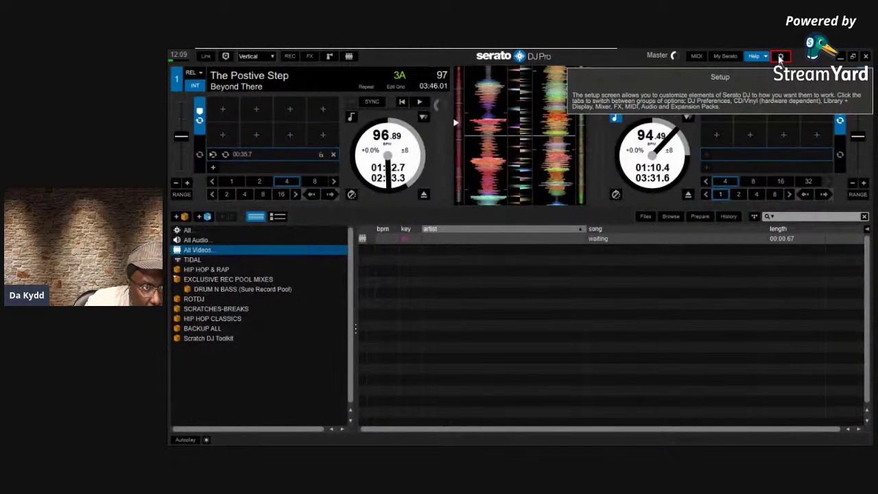
# Check the display settings again, then drag The Postive Step from deck 1 onto deck 2
pyautogui.moveTo(576, 95)
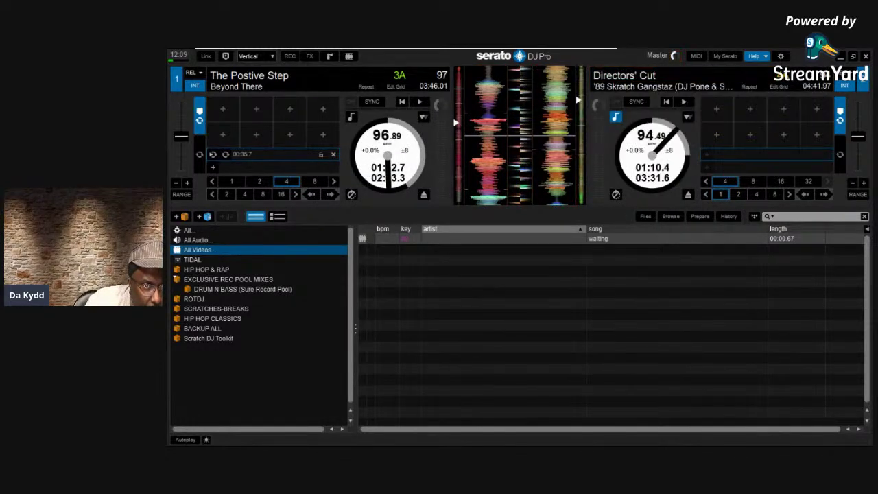
pyautogui.moveTo(455, 107)
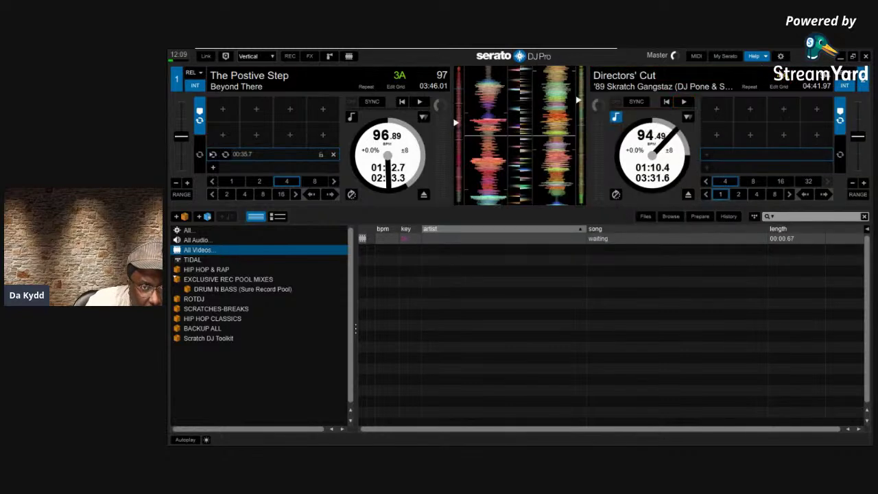
pyautogui.click(779, 57)
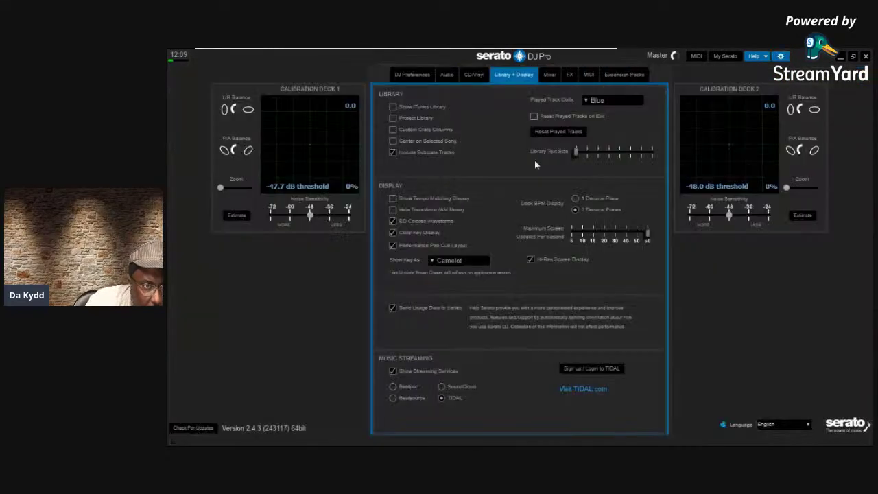
pyautogui.moveTo(392, 201)
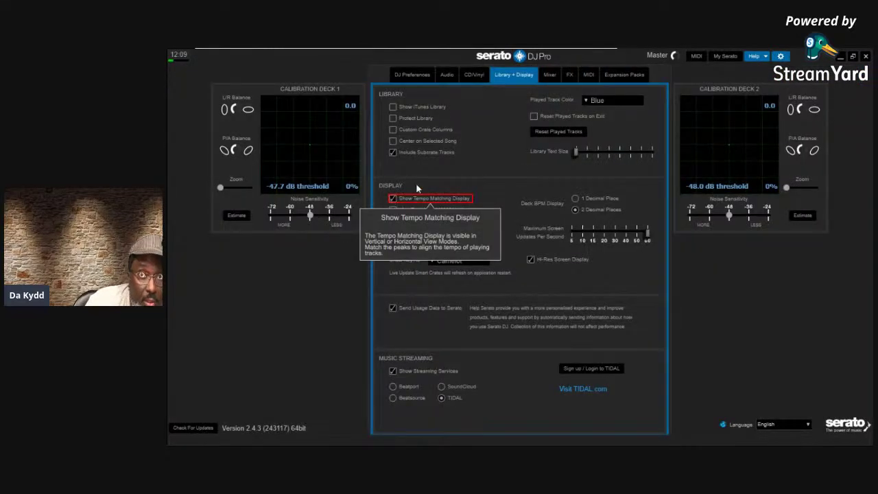
pyautogui.click(779, 57)
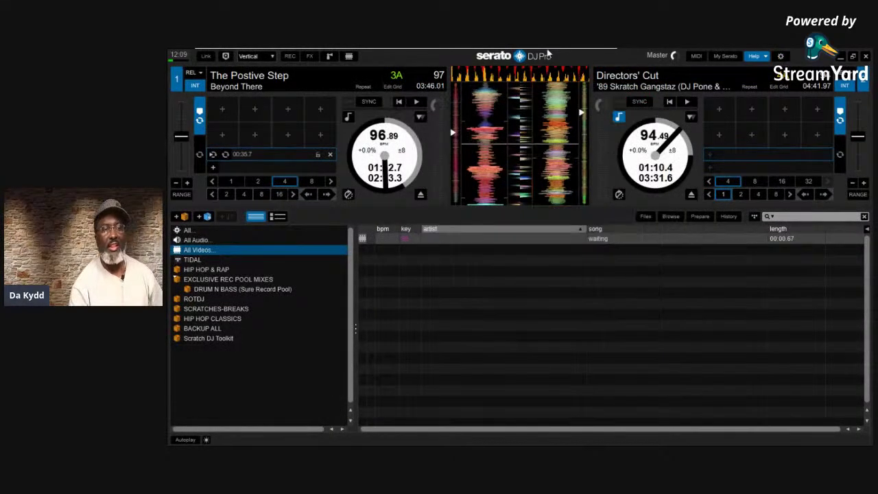
pyautogui.moveTo(526, 81)
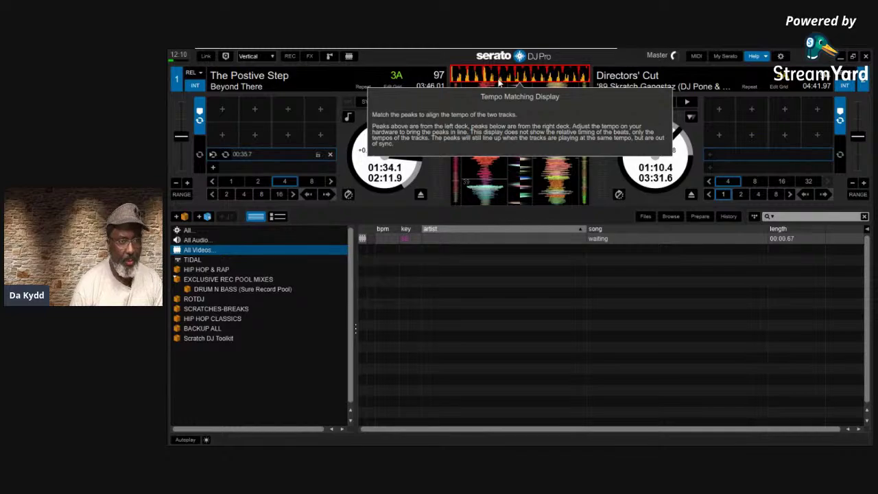
pyautogui.moveTo(342, 75)
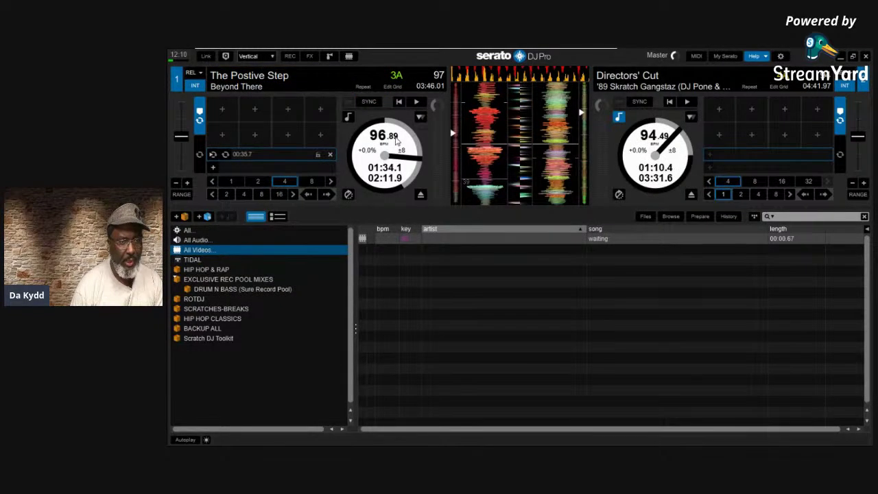
pyautogui.moveTo(395, 140); pyautogui.dragTo(652, 137)
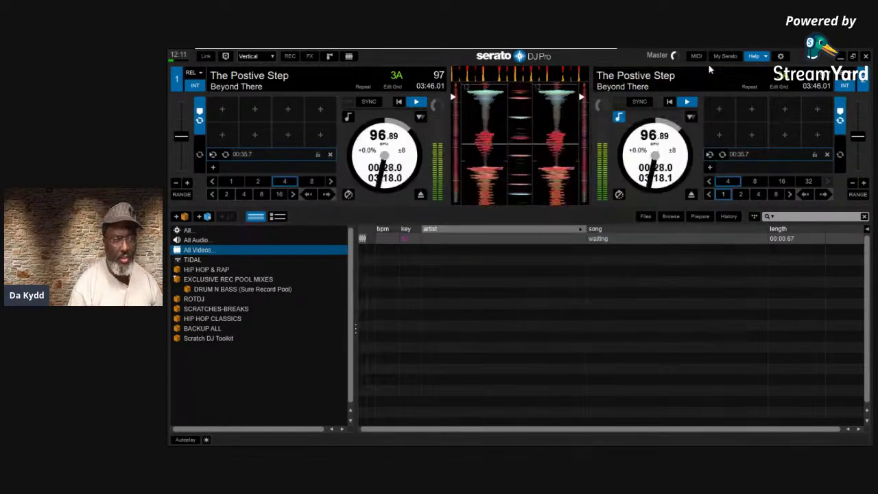
# Let The Postive Step play on both decks at 96.89 BPM
pyautogui.moveTo(516, 81)
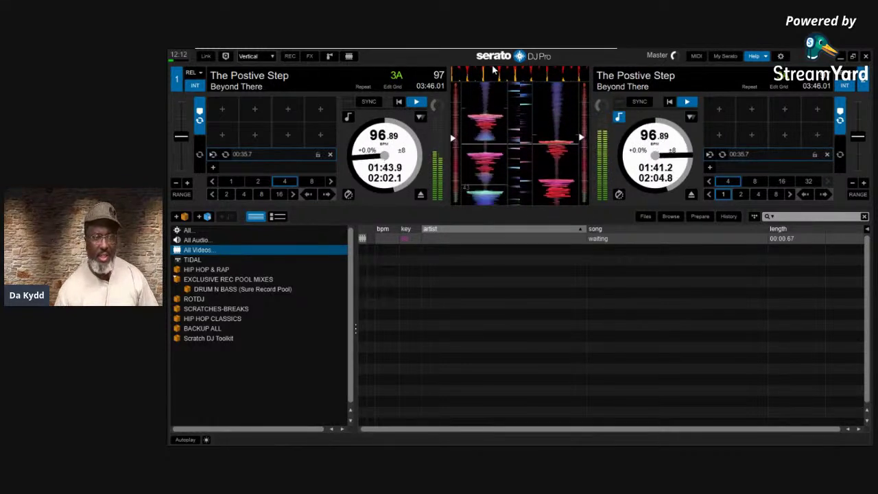
# Press S to stop The Postive Step on the right deck
pyautogui.press('s')
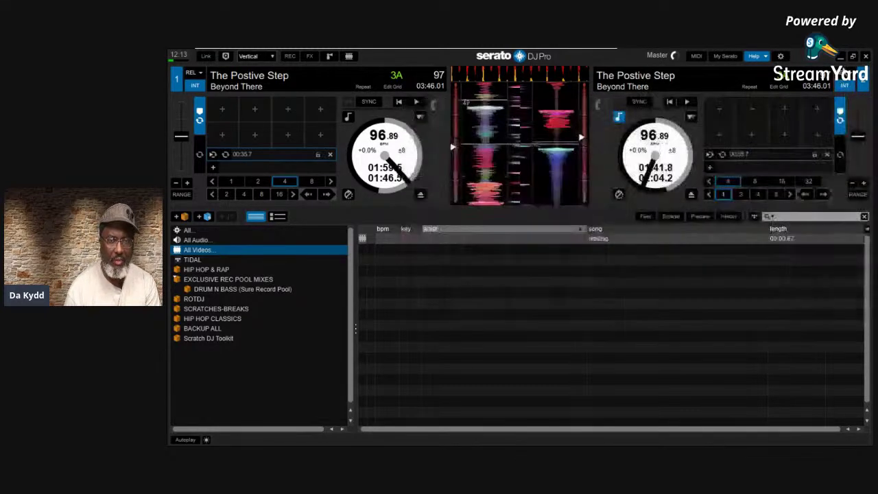
# Review the Library + Display options twice and return to the deck view
pyautogui.click(780, 56)
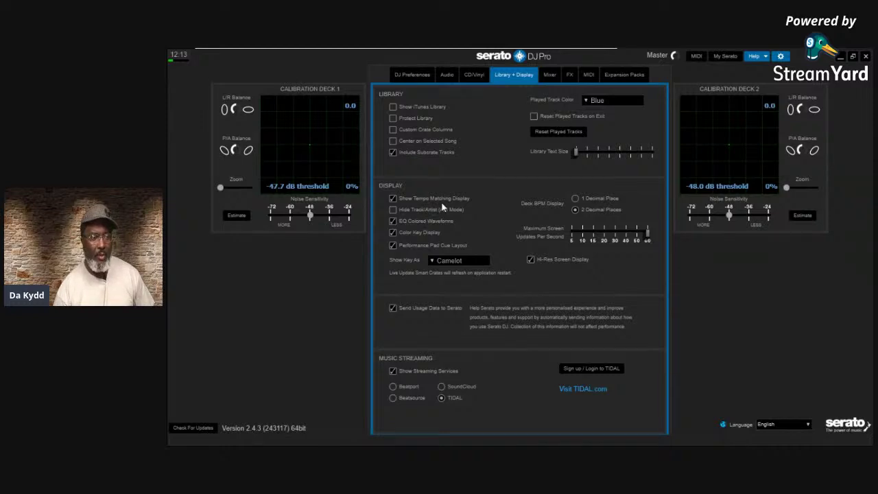
pyautogui.moveTo(400, 215)
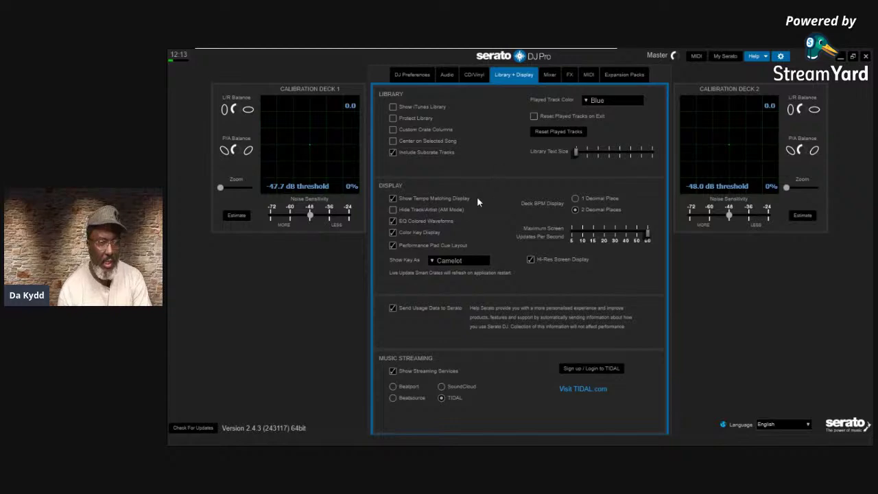
pyautogui.moveTo(452, 213)
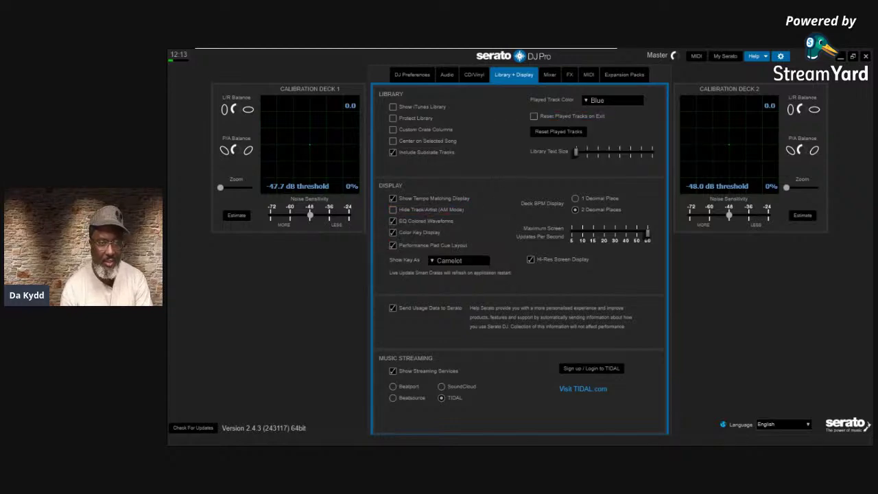
pyautogui.click(780, 56)
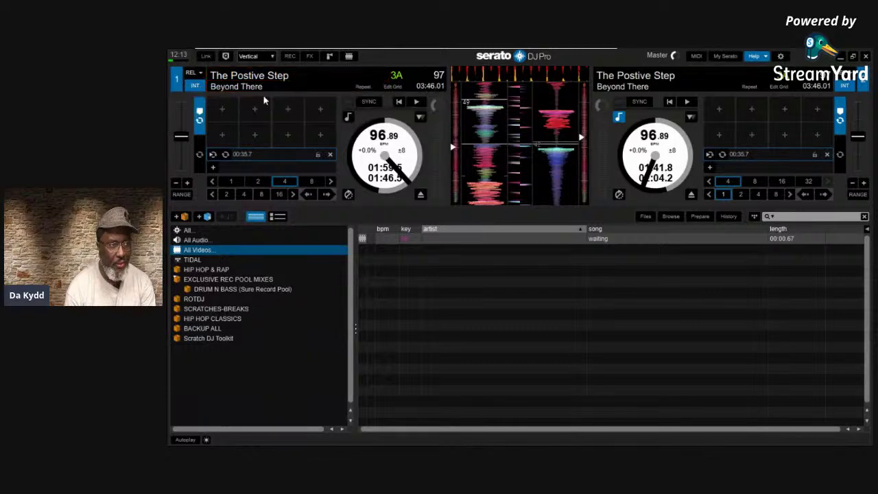
pyautogui.click(780, 56)
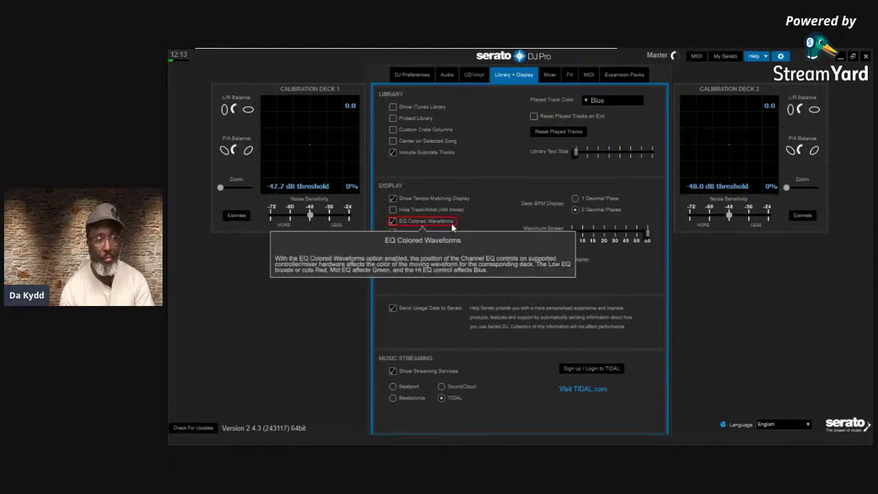
pyautogui.moveTo(395, 213)
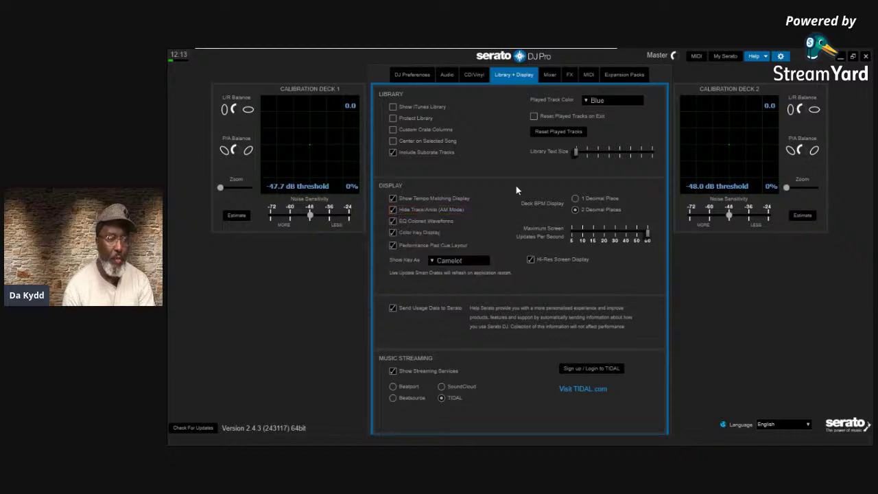
pyautogui.click(786, 55)
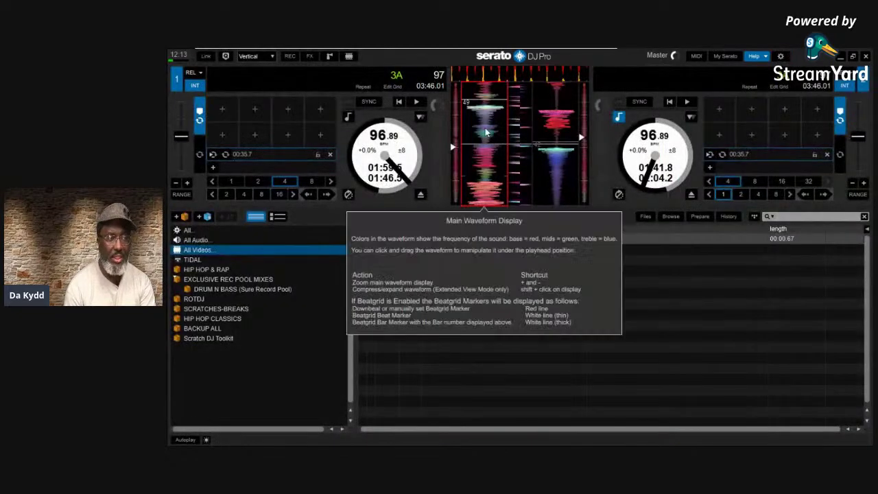
# Browse crates from HIP HOP & RAP with arrow keys, ending on DRUM N BASS (Sure Record Pool)
pyautogui.moveTo(316, 118)
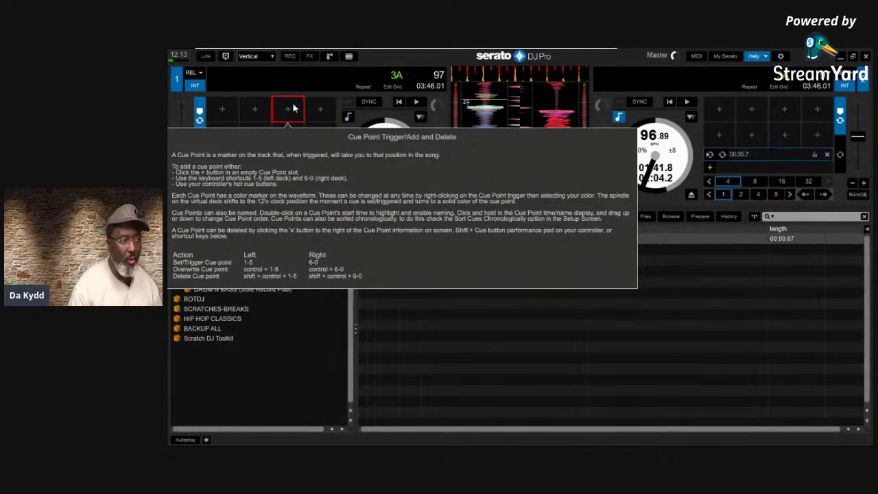
pyautogui.moveTo(287, 86)
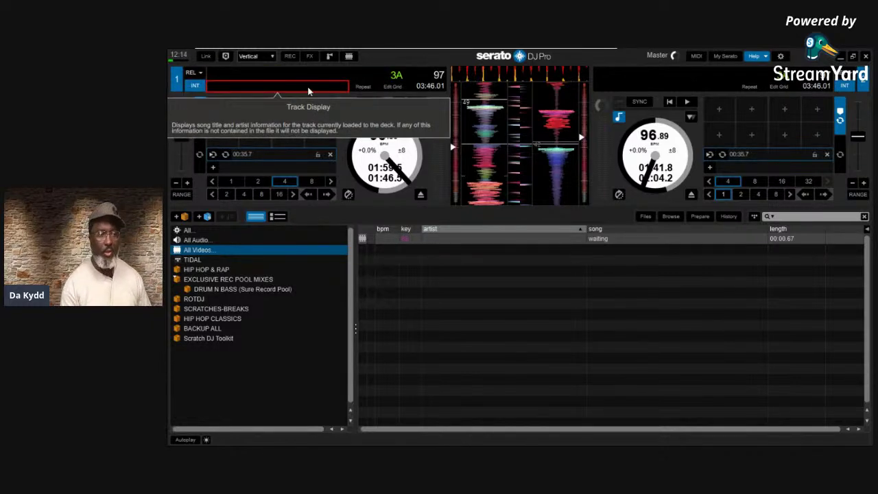
pyautogui.moveTo(239, 245)
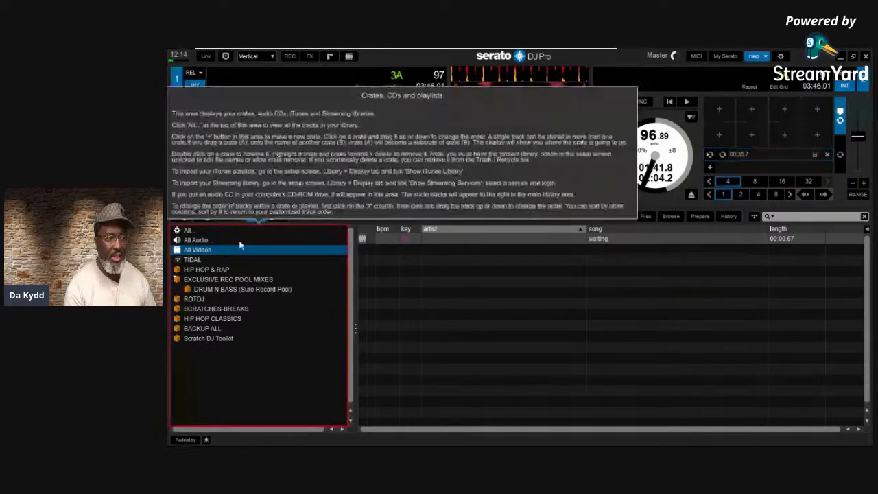
pyautogui.click(213, 272)
pyautogui.click(206, 288)
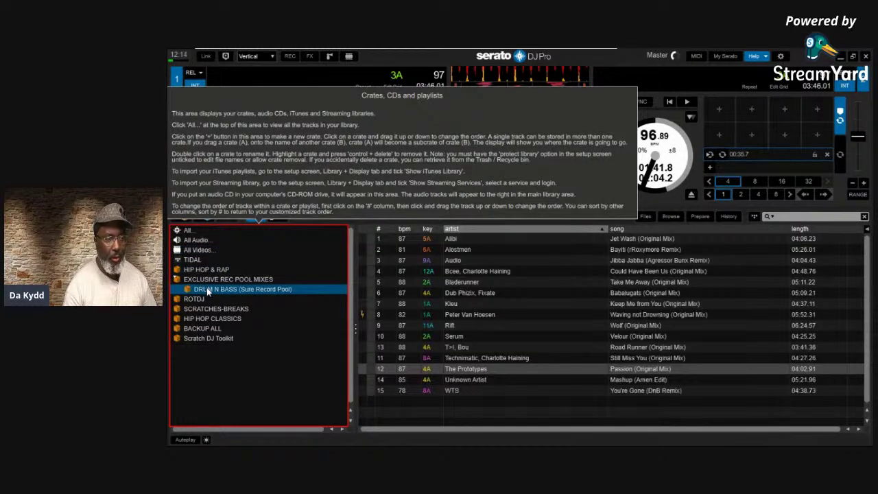
pyautogui.press('Down')
pyautogui.press('Down')
pyautogui.press('Down')
pyautogui.press('Down')
pyautogui.press('Down')
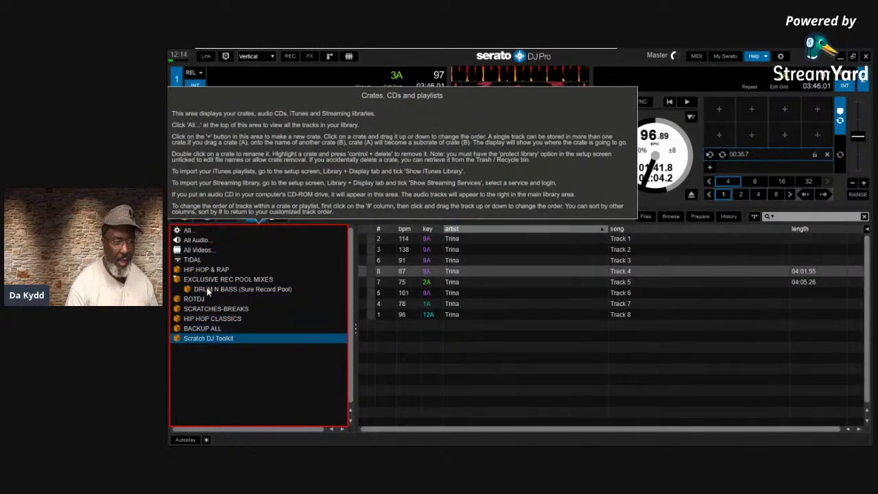
pyautogui.press('Up')
pyautogui.press('Up')
pyautogui.press('Up')
pyautogui.press('Up')
pyautogui.press('Up')
pyautogui.press('Up')
pyautogui.press('Up')
pyautogui.press('Up')
pyautogui.press('Up')
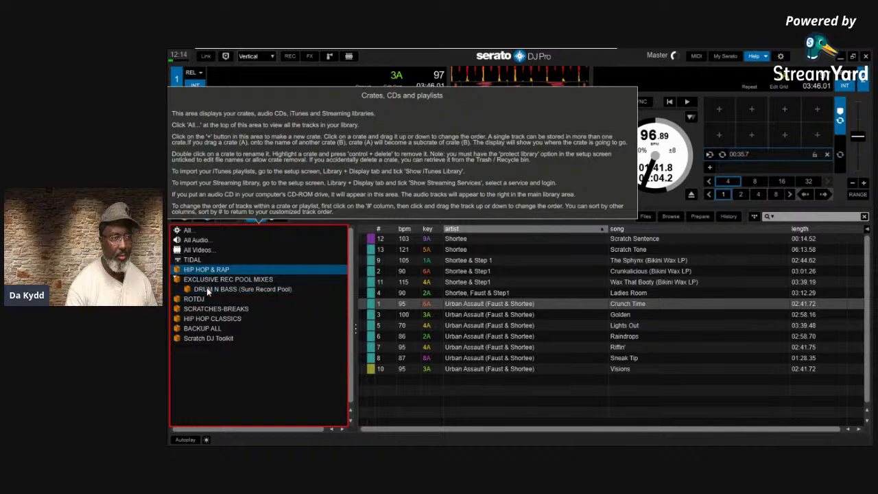
pyautogui.press('Up')
pyautogui.press('Down')
pyautogui.press('Down')
pyautogui.press('Down')
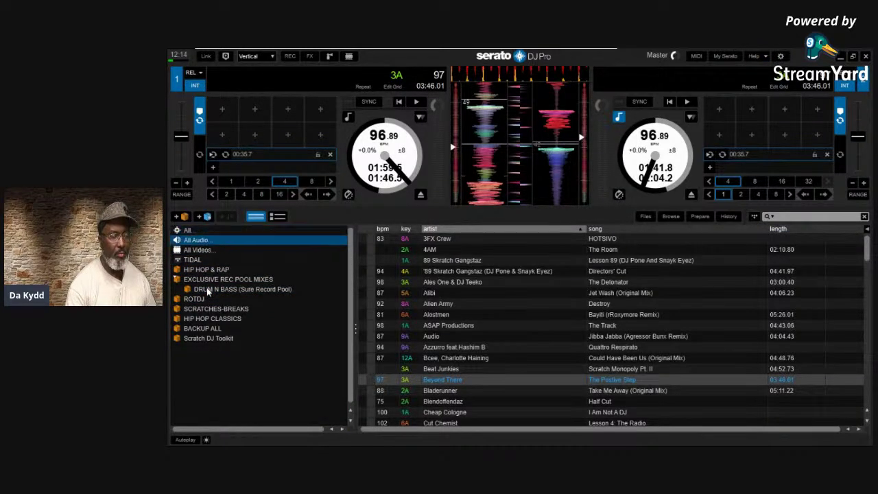
pyautogui.click(206, 289)
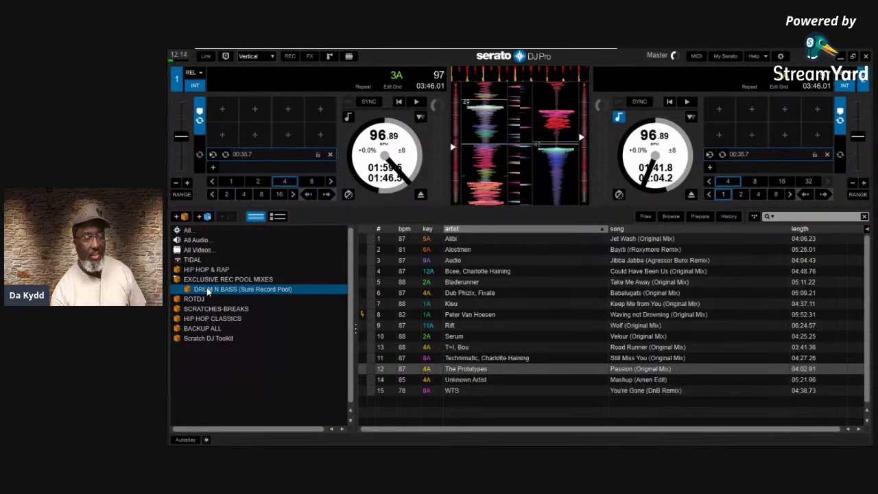
# Move down to the SCRATCHES-BREAKS crate, then bring up the Library + Display settings
pyautogui.press('Down')
pyautogui.press('Down')
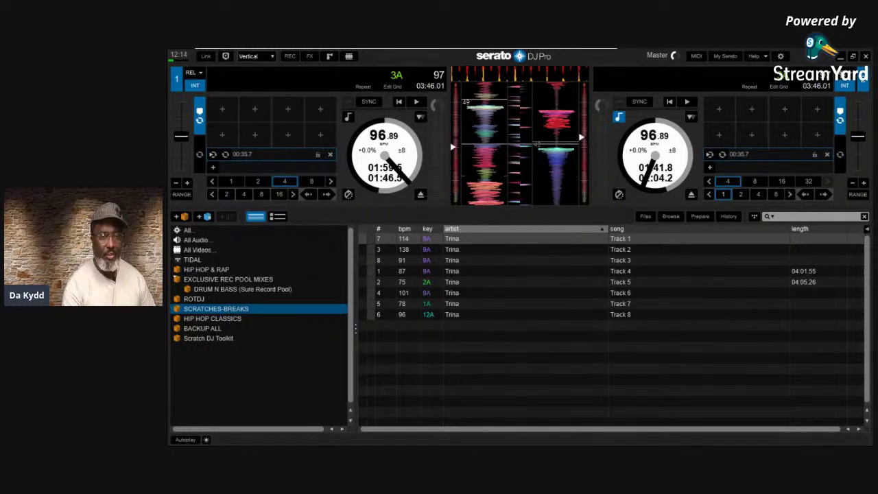
pyautogui.click(757, 55)
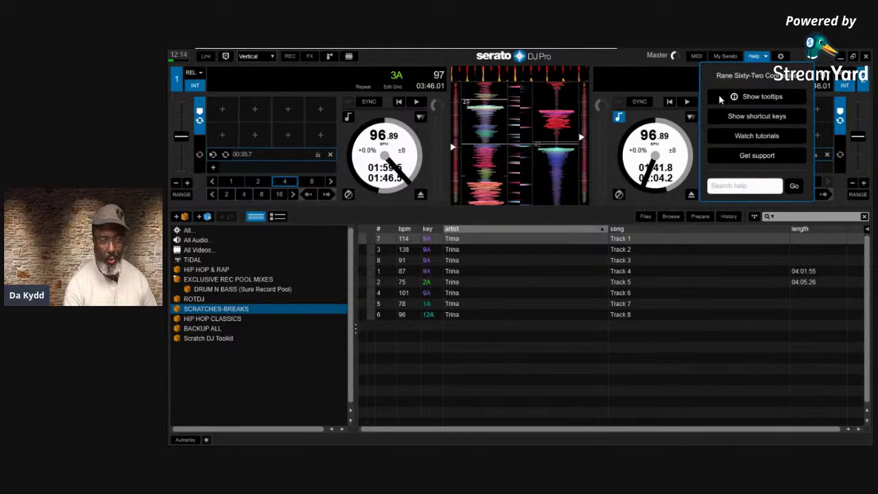
pyautogui.click(780, 56)
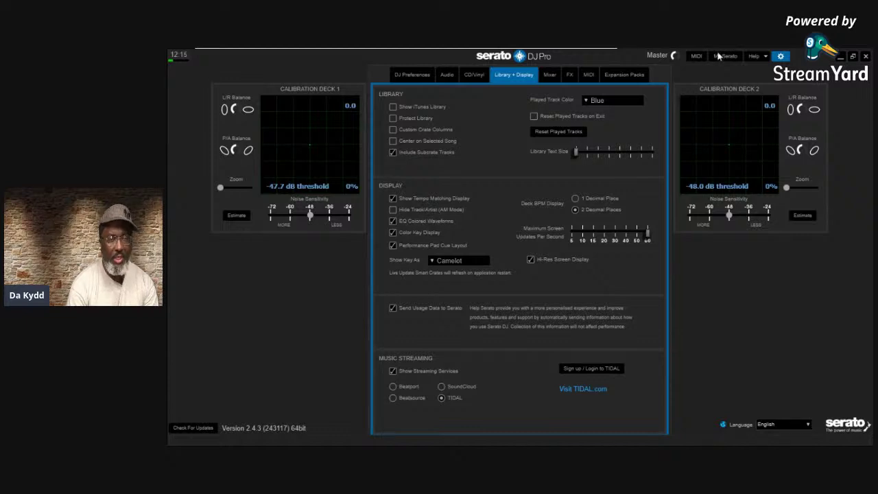
pyautogui.click(781, 57)
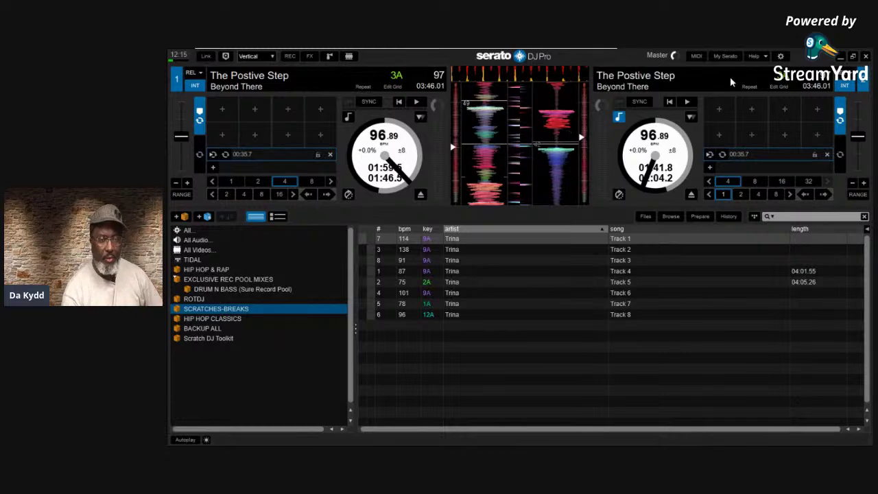
pyautogui.click(780, 56)
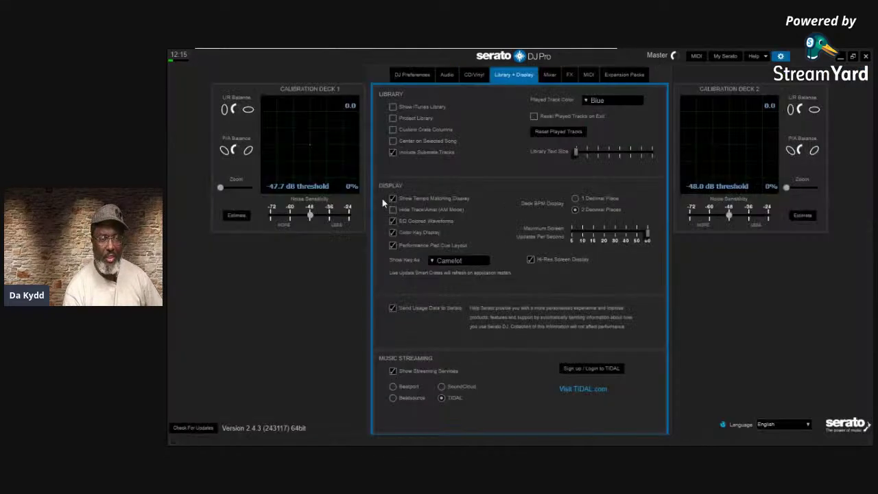
# Switch EQ Colored Waveforms off, keeping Color Key Display on, and close settings
pyautogui.click(393, 232)
pyautogui.click(392, 221)
pyautogui.click(780, 56)
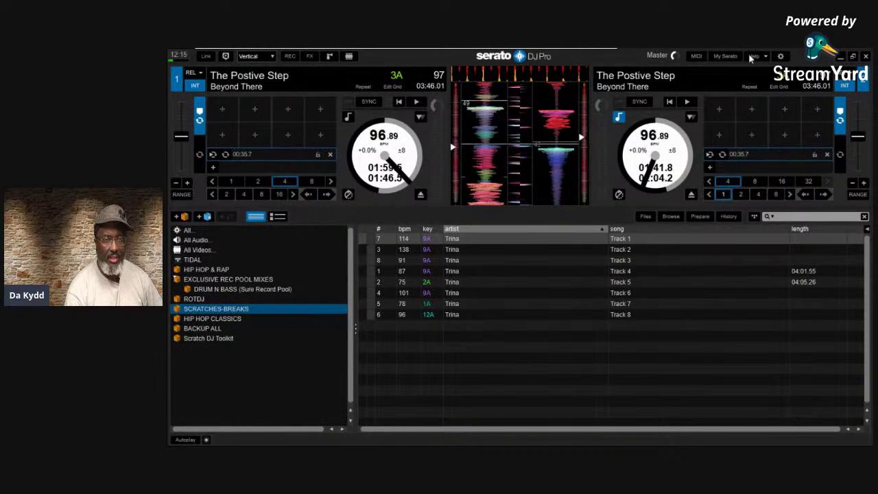
# Reopen Library + Display settings and turn on Help > Show tooltips
pyautogui.click(780, 56)
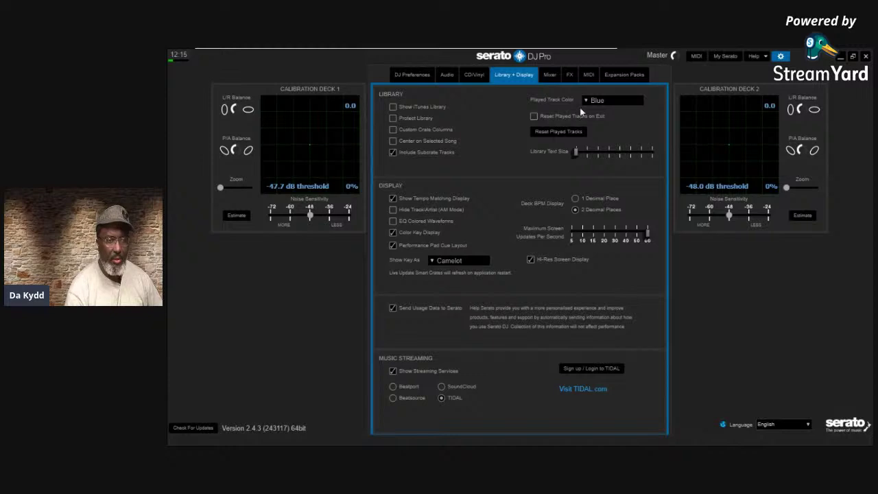
pyautogui.click(764, 55)
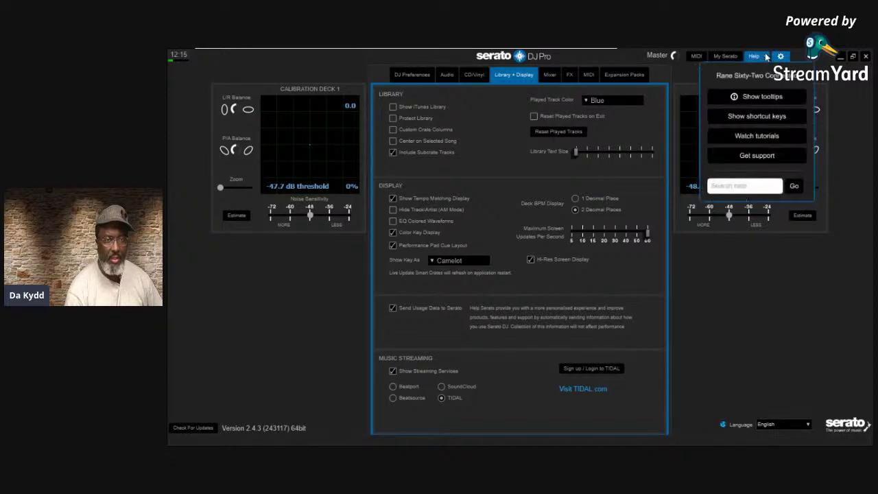
pyautogui.click(746, 97)
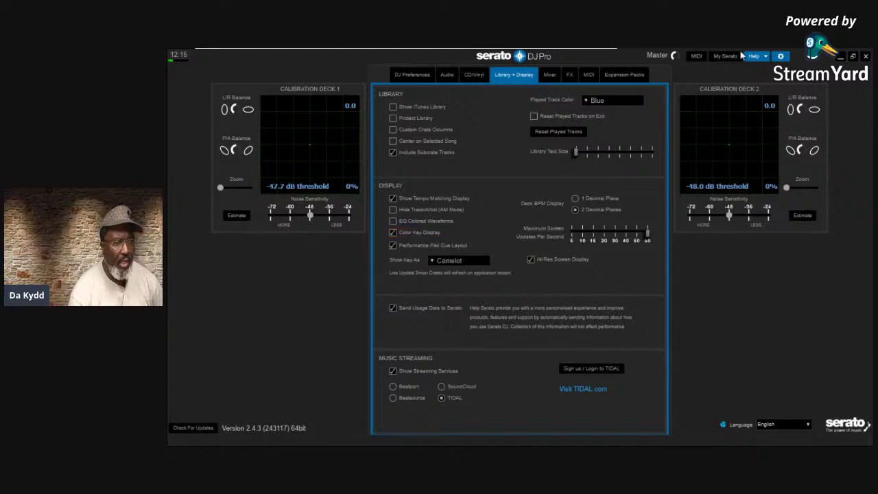
# Leave settings and browse the HIP HOP CLASSICS, BACKUP ALL and Scratch DJ Toolkit crates
pyautogui.click(779, 57)
pyautogui.moveTo(202, 343)
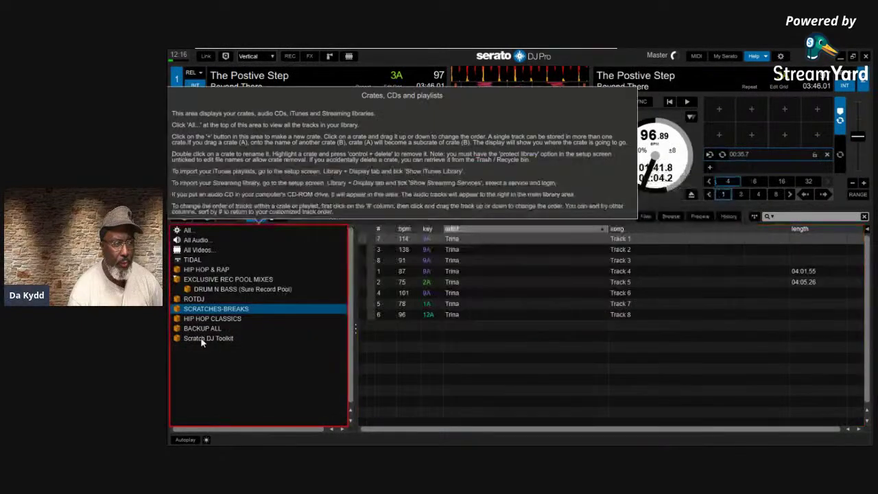
pyautogui.click(223, 319)
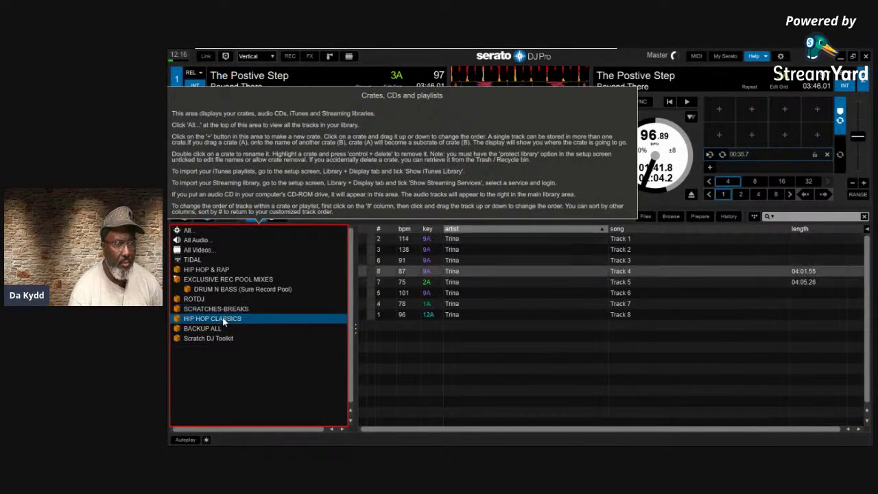
pyautogui.click(220, 328)
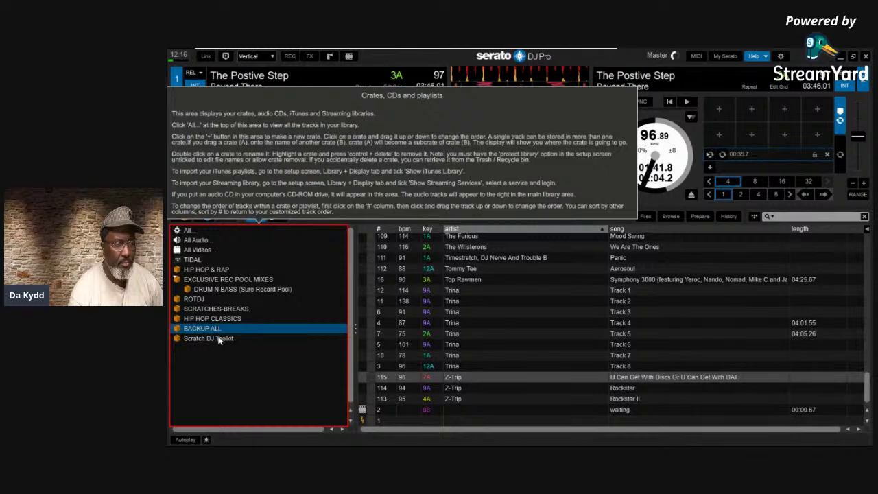
pyautogui.click(219, 340)
pyautogui.moveTo(409, 253)
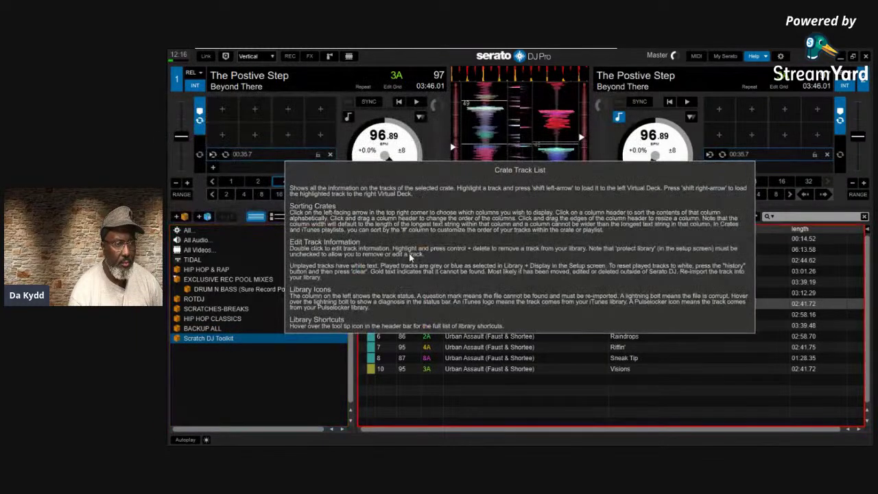
# Check the settings briefly, then list the SCRATCHES-BREAKS crate's tracks via ROTDJ
pyautogui.click(781, 57)
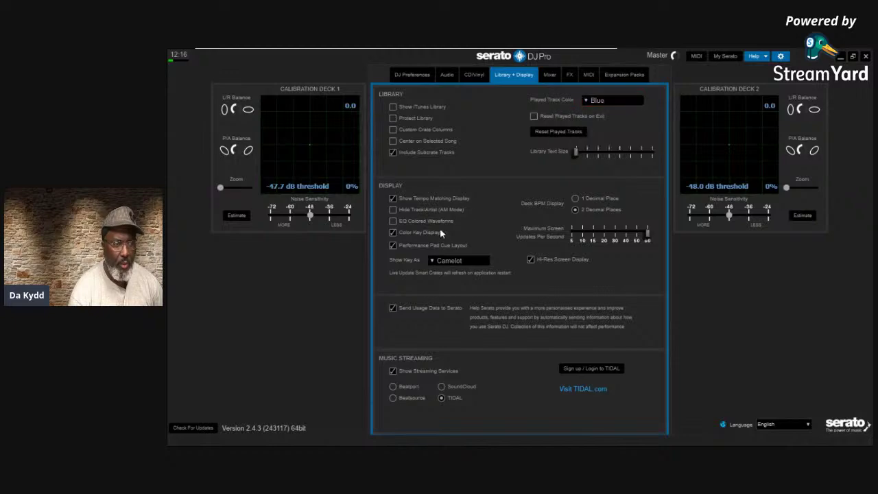
pyautogui.moveTo(395, 226)
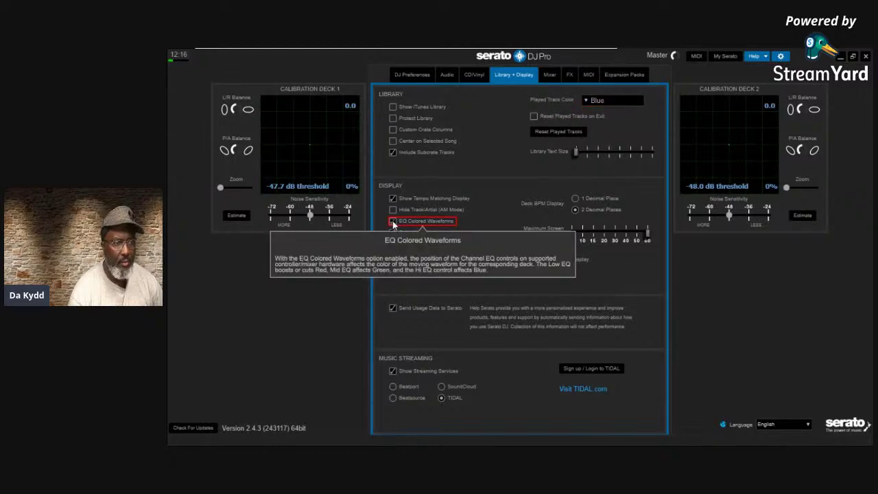
pyautogui.click(782, 57)
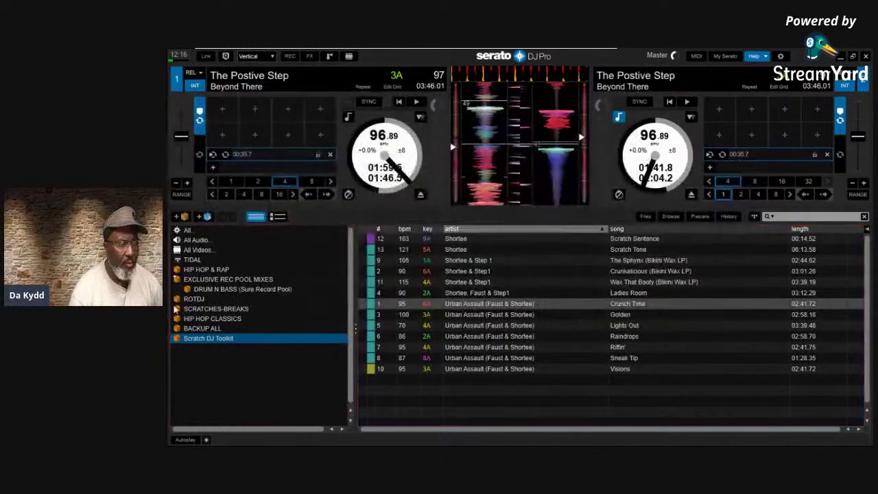
pyautogui.click(198, 301)
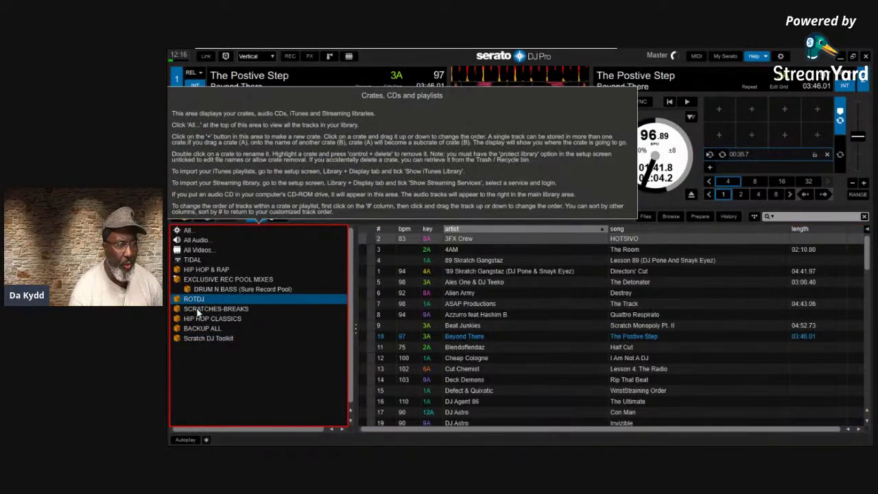
pyautogui.click(199, 309)
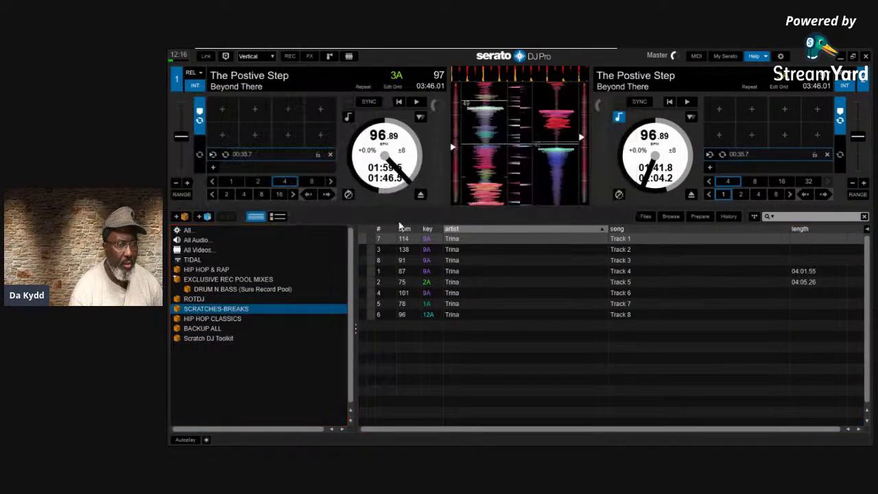
# Exit help mode and uncheck EQ Colored Waveforms on the Library + Display tab
pyautogui.moveTo(415, 240)
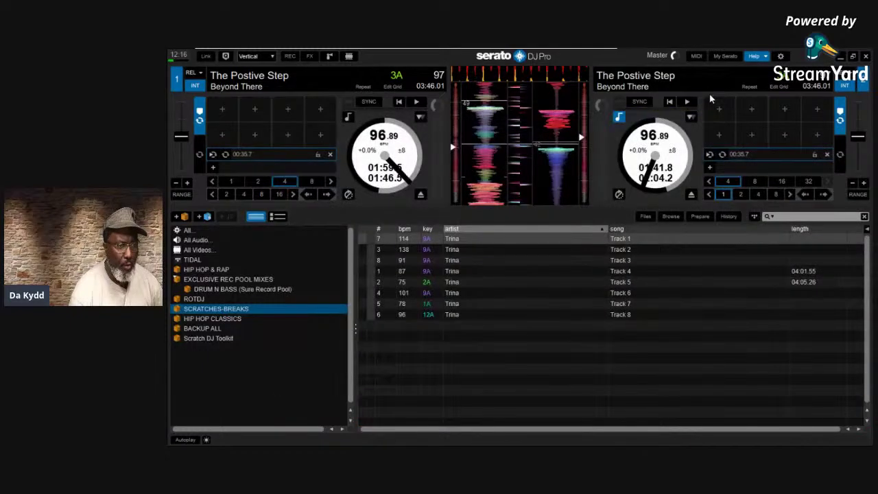
pyautogui.moveTo(713, 98)
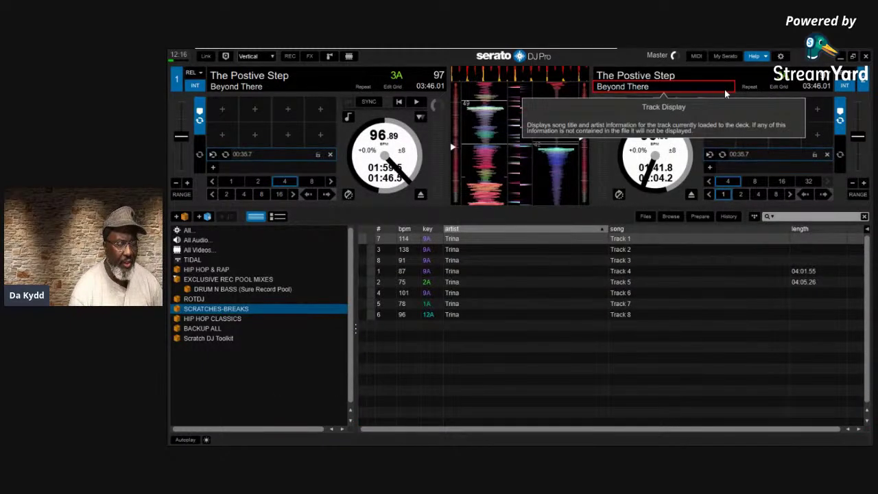
pyautogui.moveTo(740, 92)
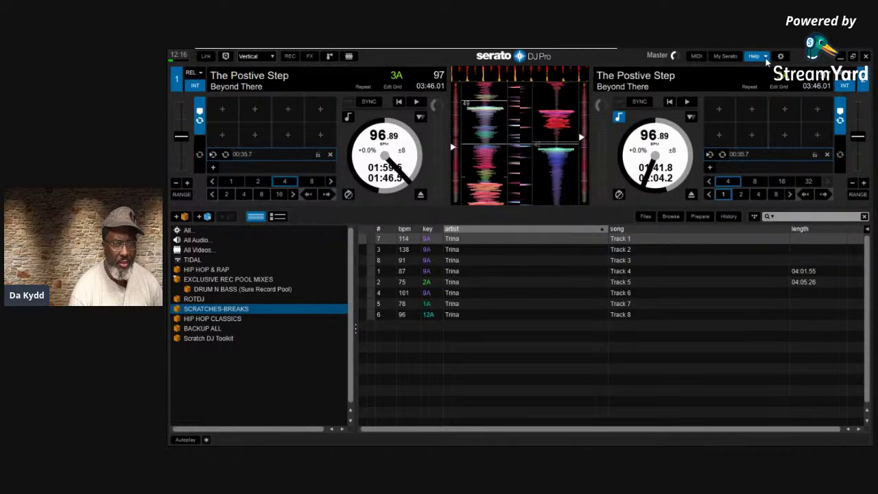
pyautogui.click(765, 57)
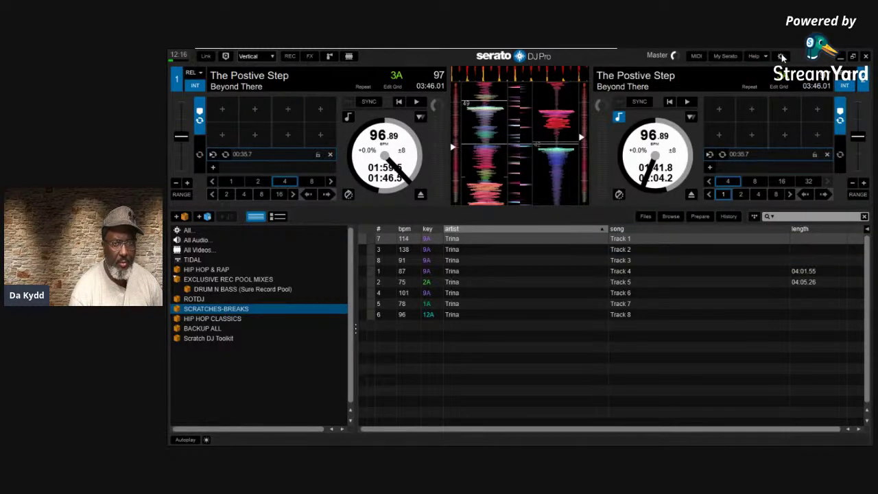
pyautogui.click(780, 56)
pyautogui.click(393, 222)
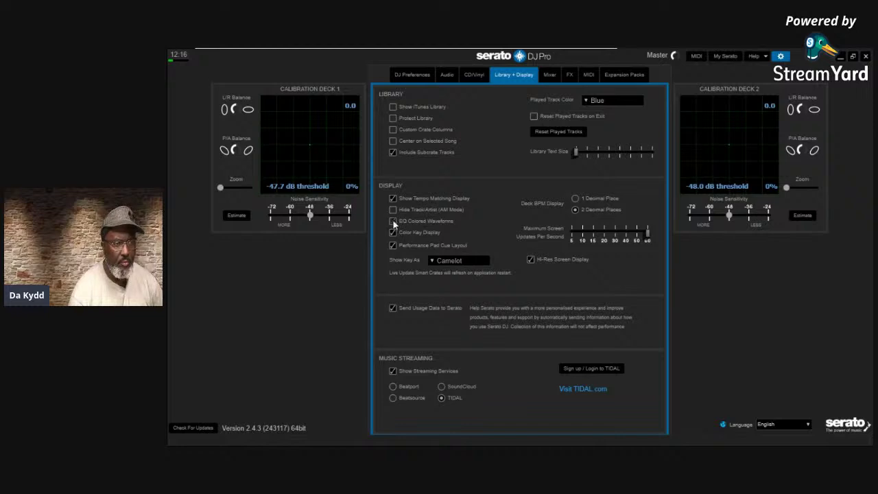
# Return to the decks and start the track playing on deck 1 with W
pyautogui.click(780, 56)
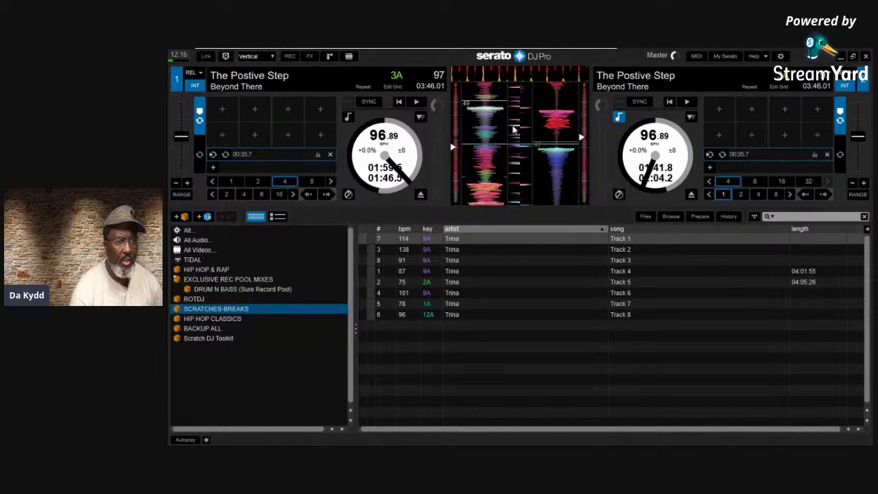
pyautogui.click(781, 56)
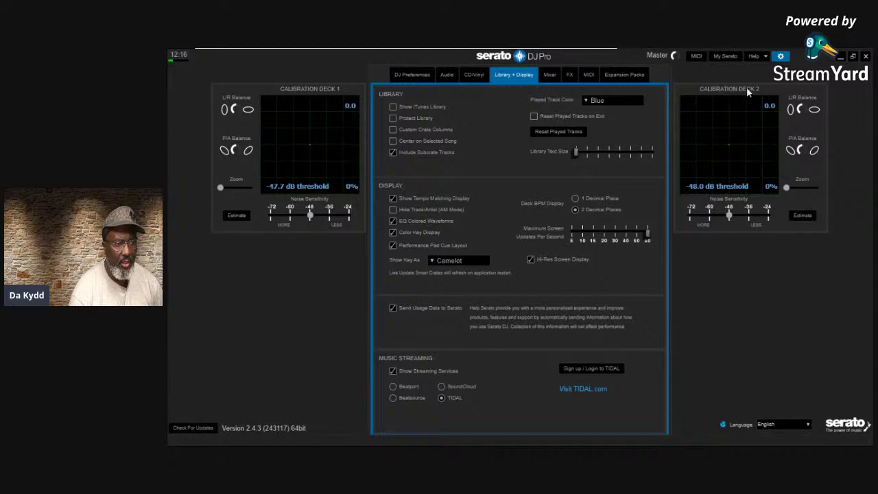
pyautogui.click(783, 56)
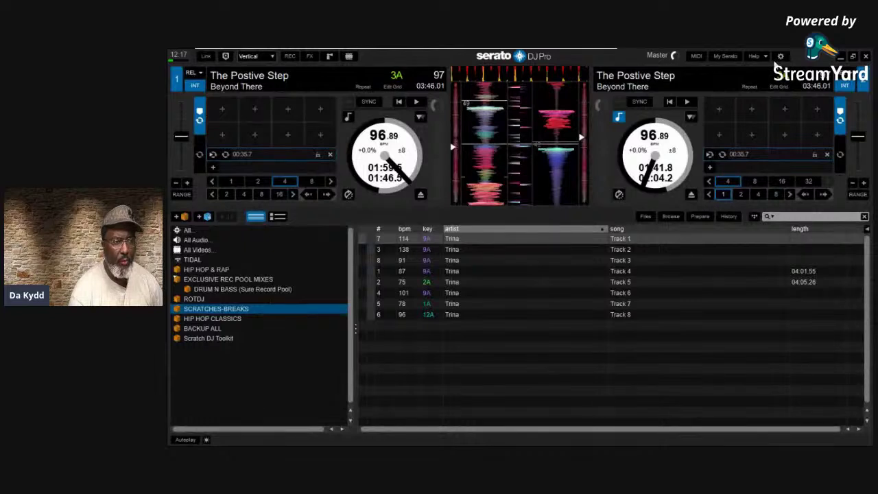
pyautogui.press('w')
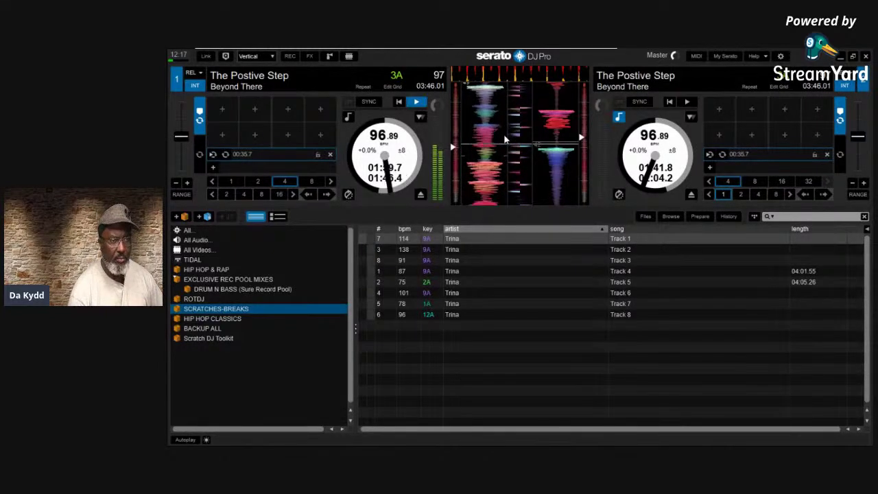
pyautogui.click(618, 117)
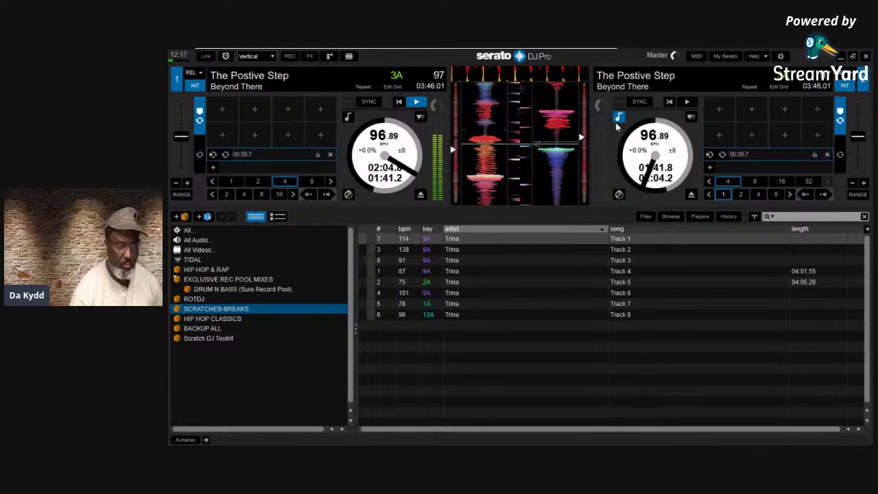
# Turn EQ Colored Waveforms off in display settings and close setup to compare waveforms
pyautogui.click(780, 56)
pyautogui.click(392, 220)
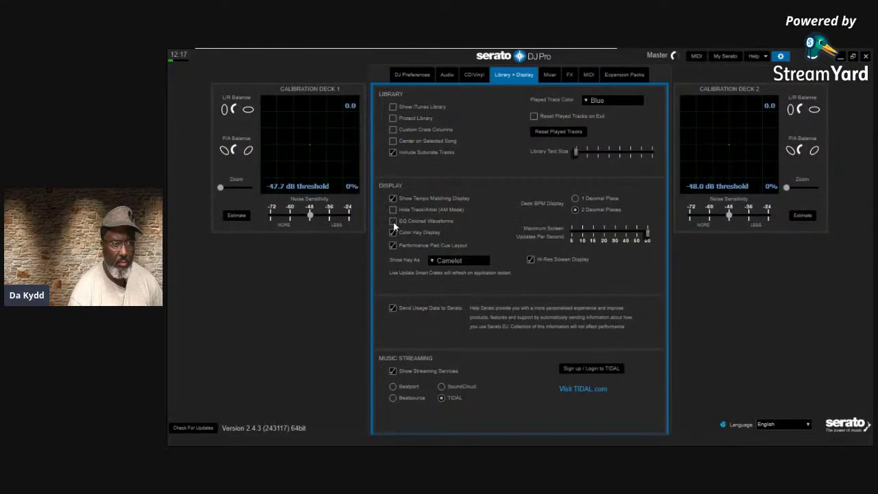
pyautogui.click(780, 56)
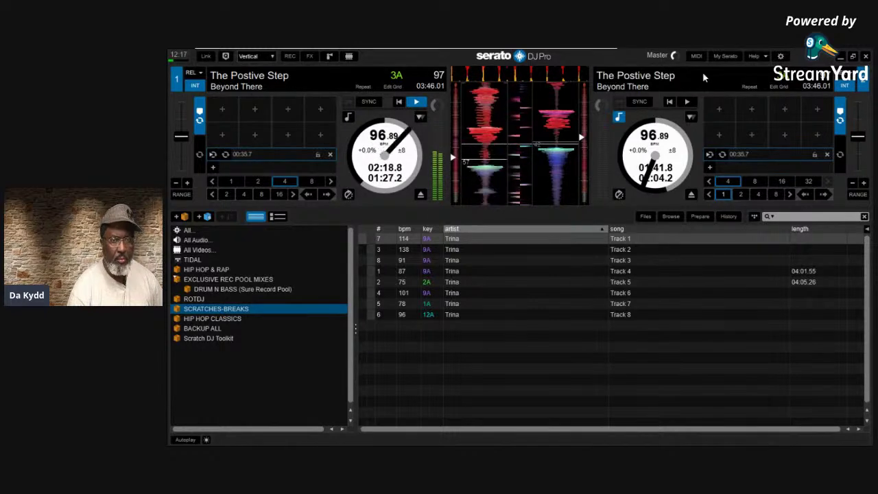
# Re-enable EQ Colored Waveforms and switch on Help > Show tooltips
pyautogui.click(780, 56)
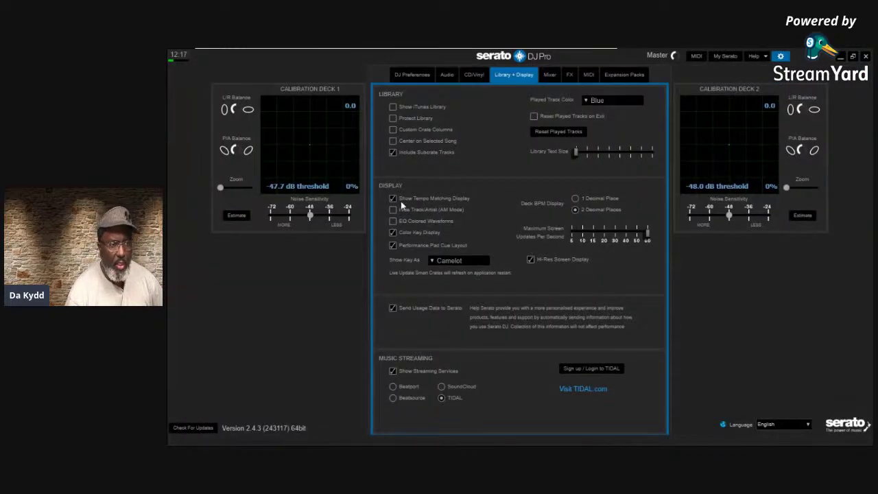
pyautogui.click(393, 222)
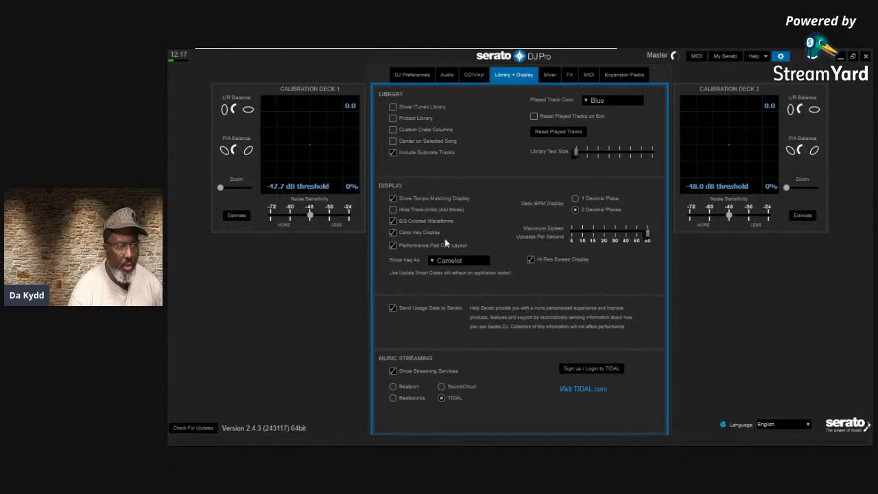
pyautogui.click(766, 57)
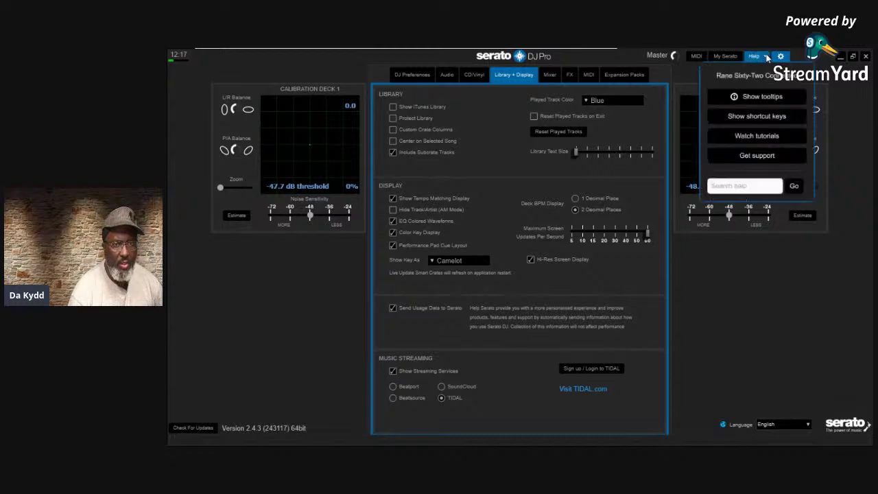
pyautogui.click(747, 96)
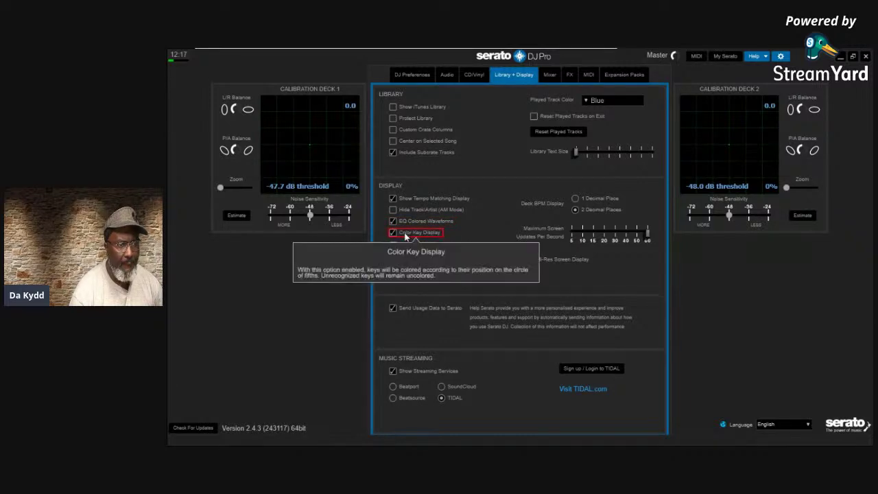
# Close setup and play deck 1's track again with W
pyautogui.moveTo(410, 228)
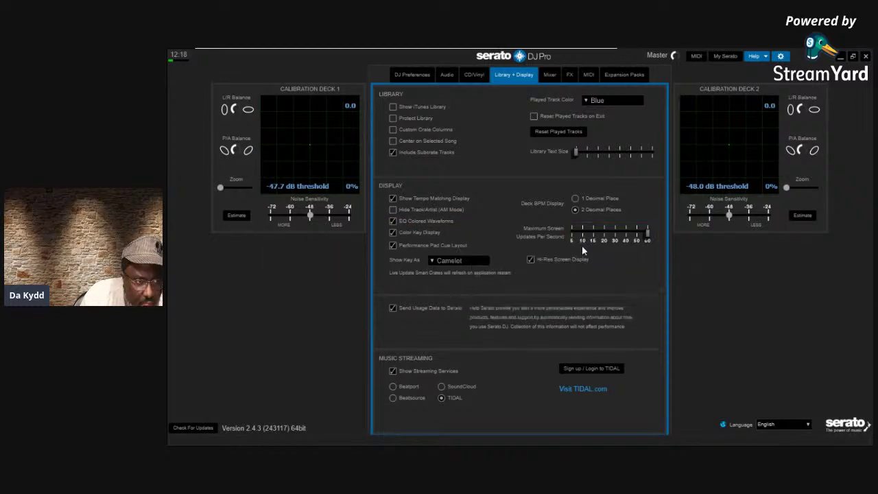
pyautogui.click(780, 57)
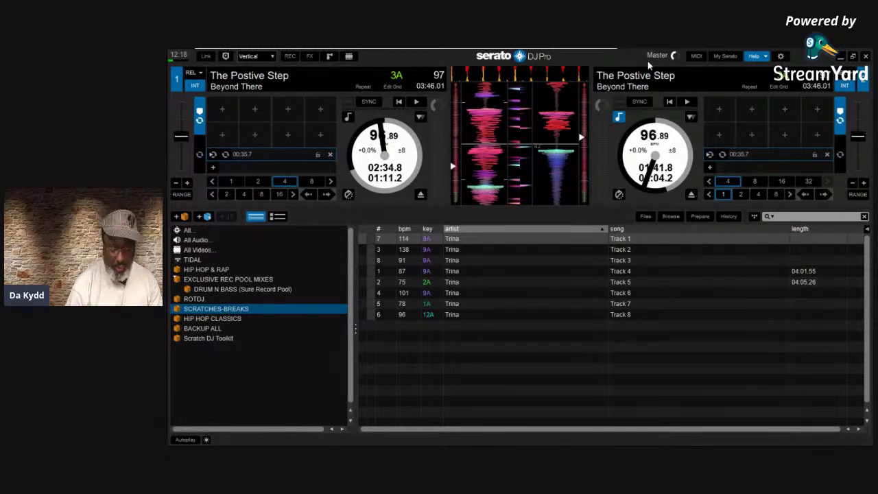
pyautogui.press('w')
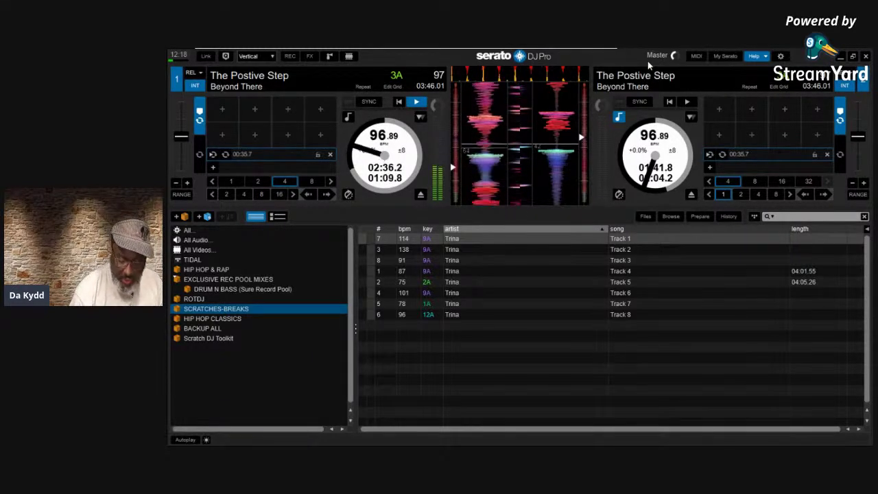
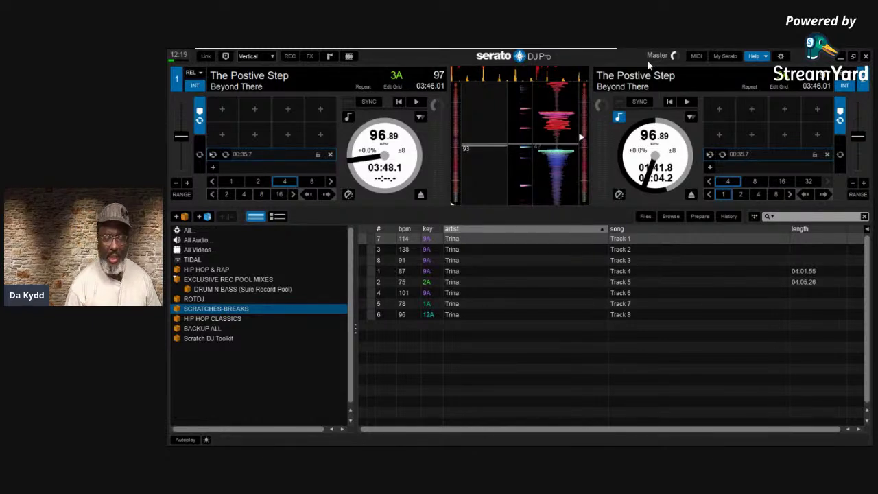
# Turn EQ Colored Waveforms off, then back on, to compare the waveform displays
pyautogui.click(780, 56)
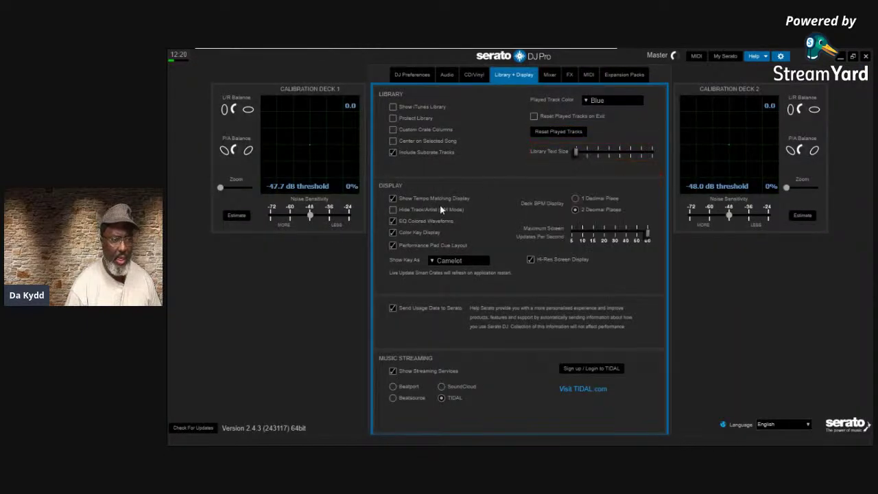
pyautogui.click(434, 225)
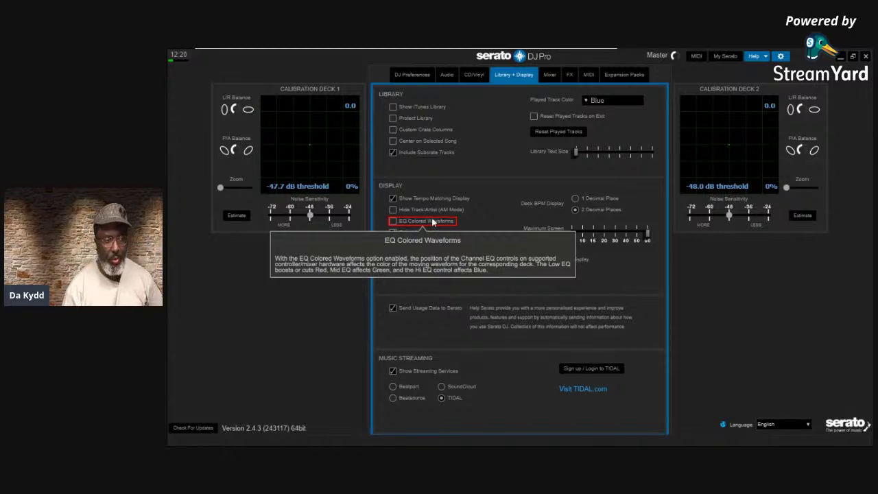
pyautogui.click(393, 220)
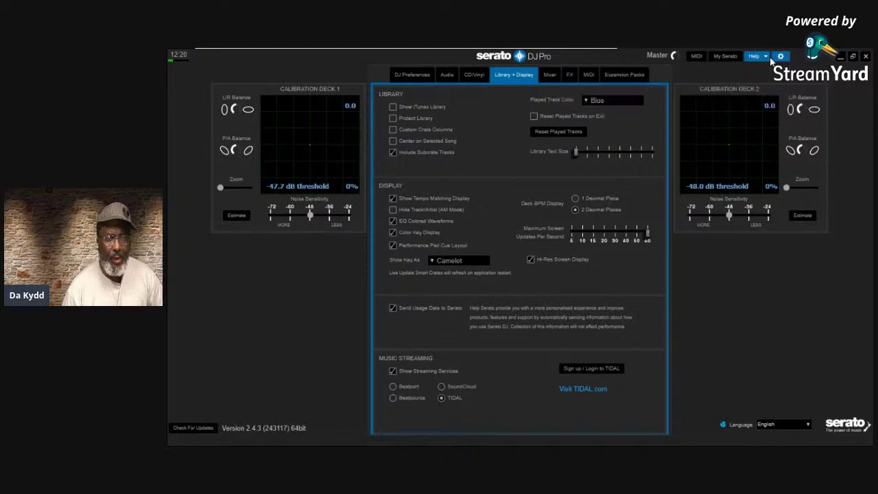
pyautogui.click(781, 56)
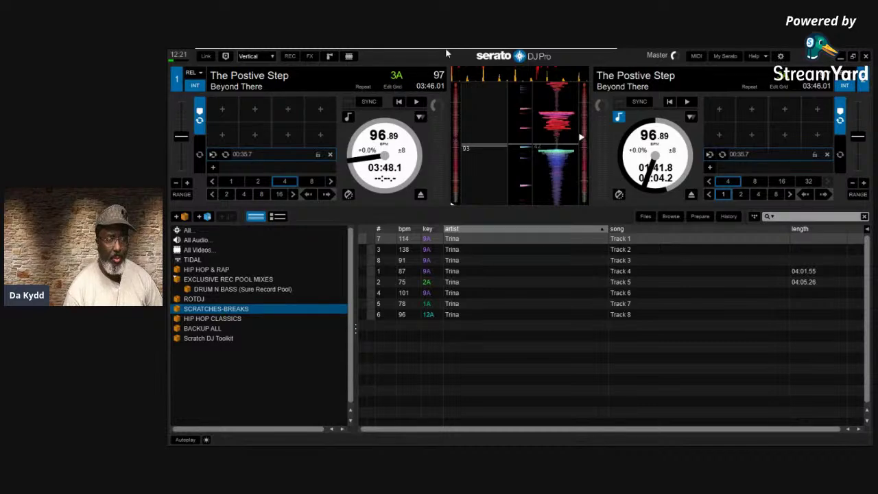
# Turn colour-coded key display off to view plain keys, then switch it back on
pyautogui.click(780, 56)
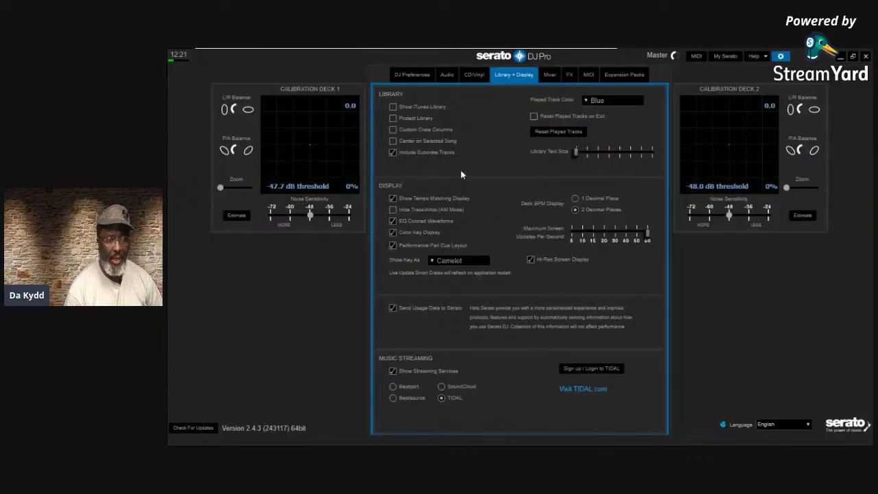
pyautogui.click(392, 233)
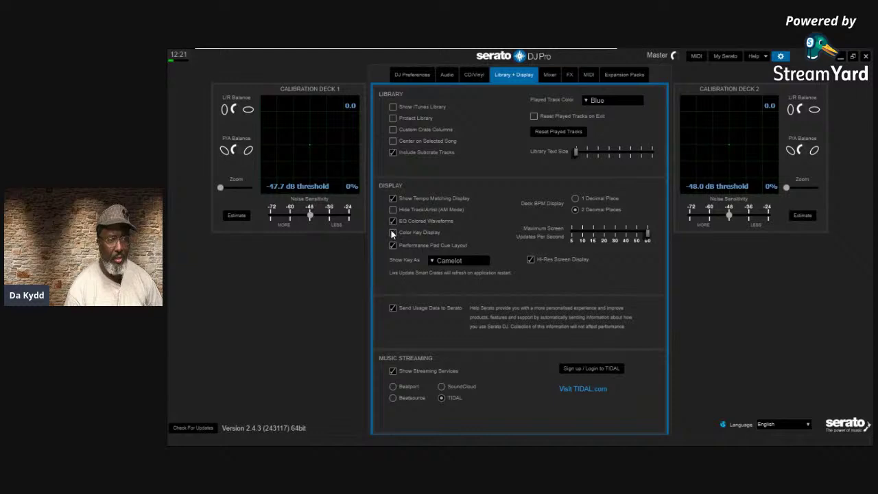
pyautogui.click(780, 57)
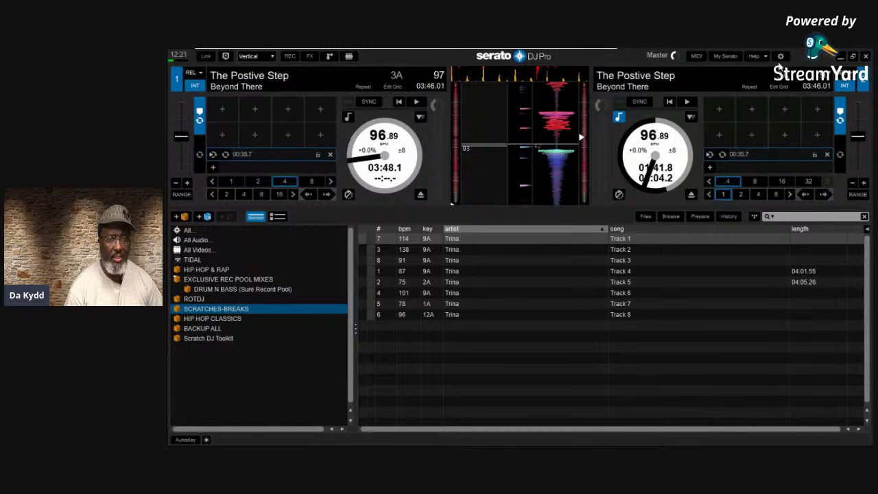
pyautogui.click(780, 57)
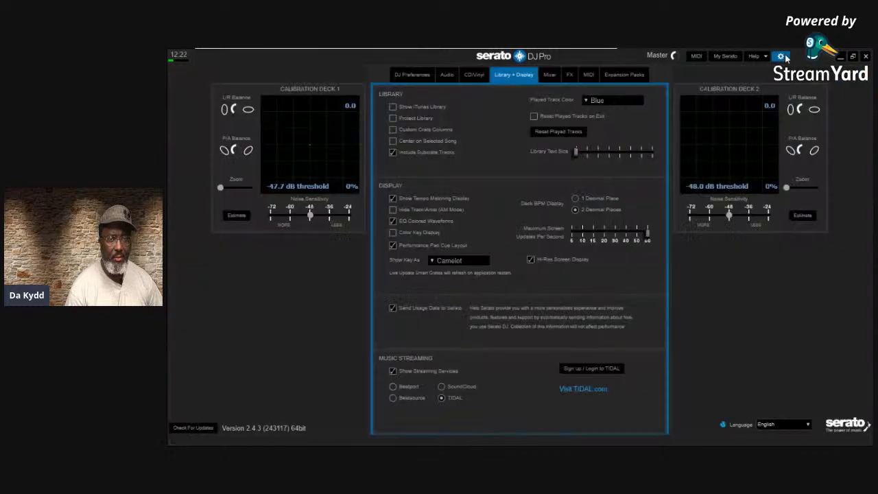
pyautogui.click(392, 232)
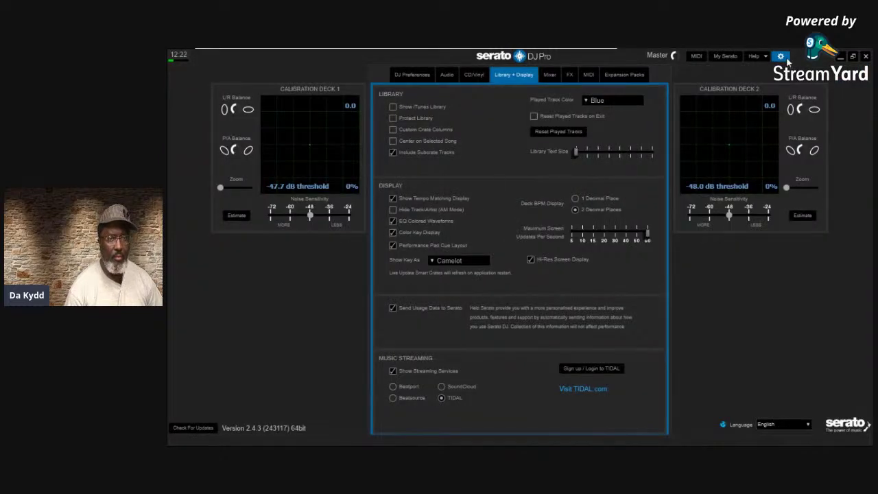
pyautogui.click(781, 56)
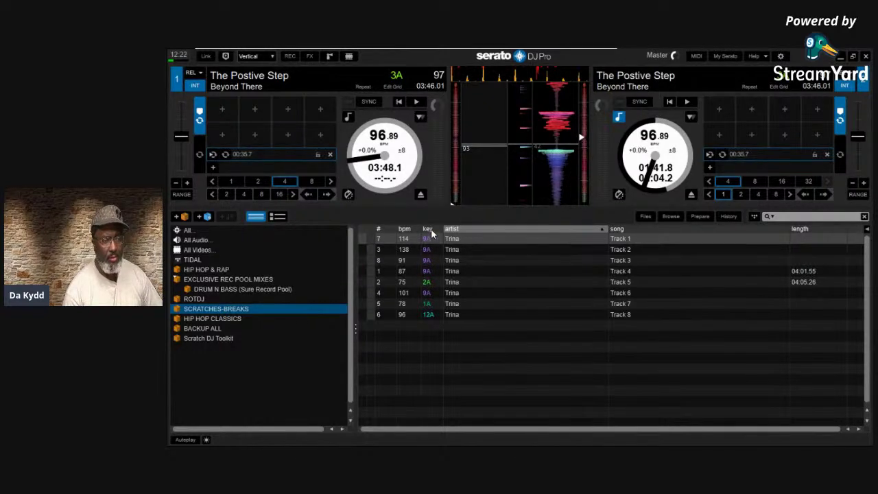
# Sort the track list by key and enable Performance Pad Cue Layout
pyautogui.click(429, 229)
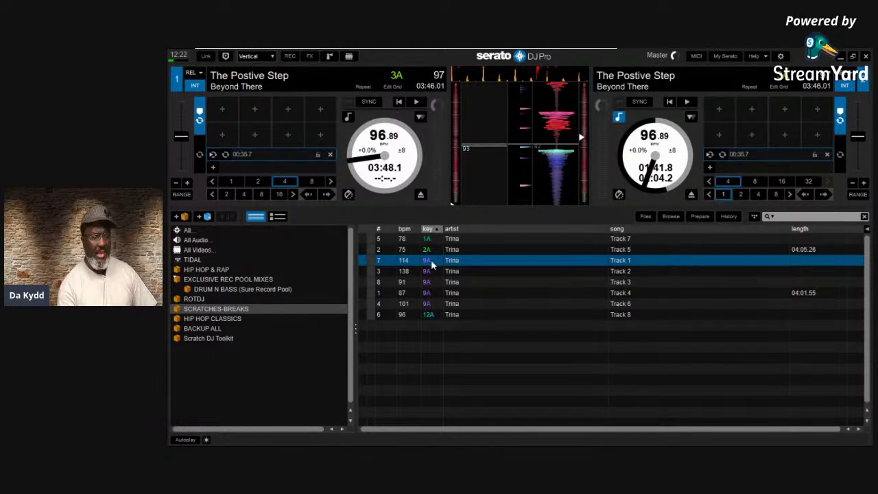
pyautogui.click(781, 58)
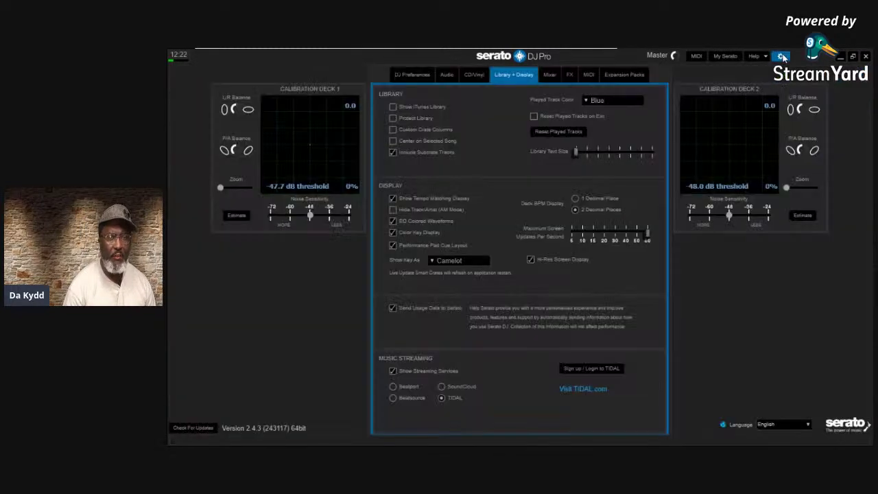
pyautogui.click(393, 244)
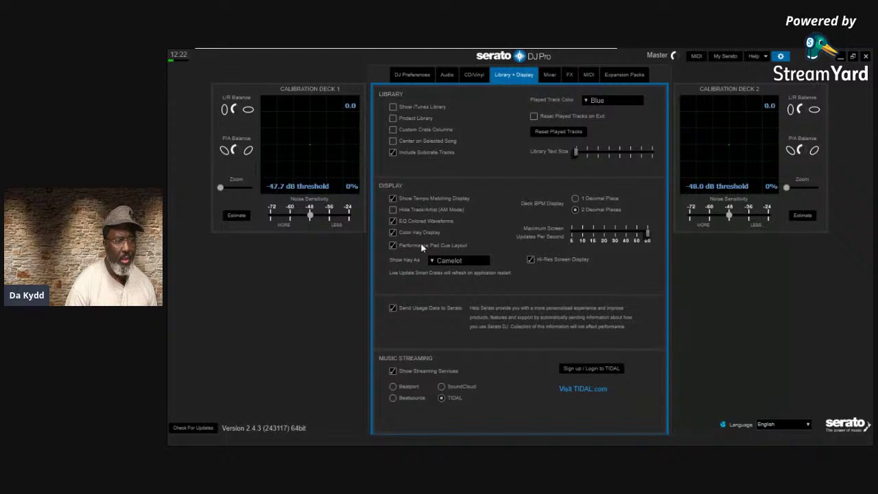
# Turn on Help > Show tooltips and return to the decks
pyautogui.click(765, 58)
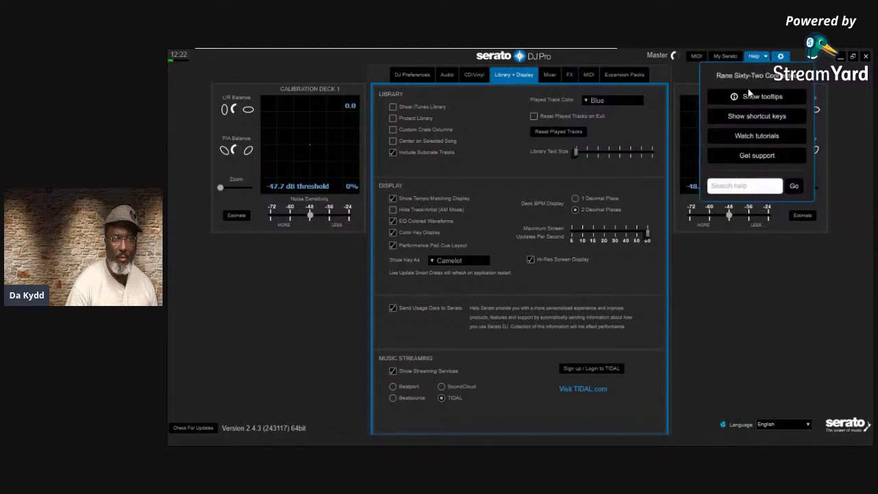
pyautogui.click(745, 97)
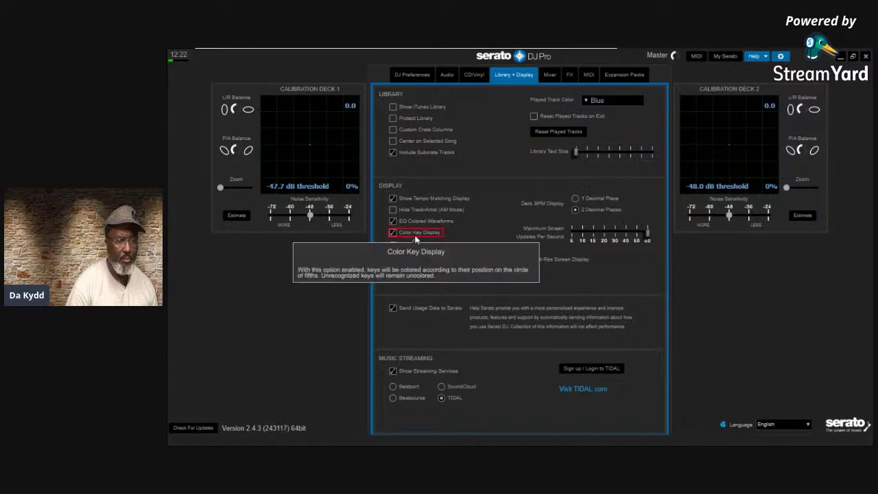
pyautogui.moveTo(410, 245)
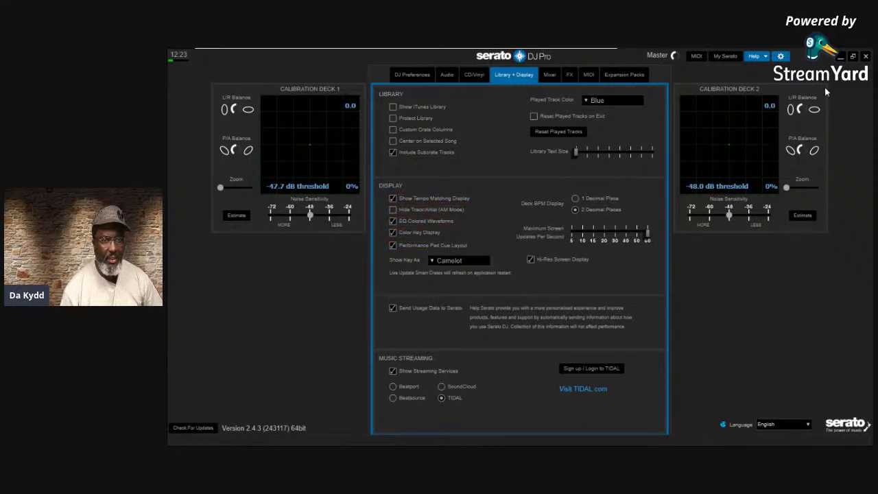
pyautogui.click(780, 55)
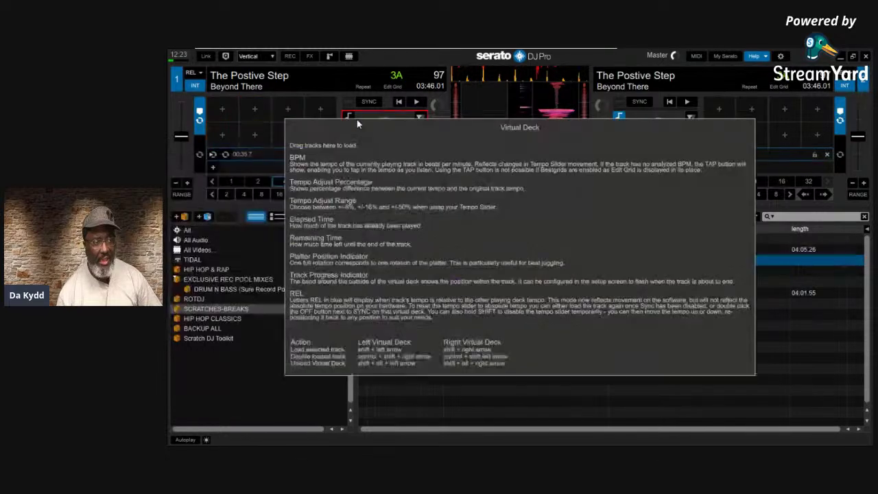
# Switch Performance Pad Cue Layout off to view list-style cue points, then re-enable it
pyautogui.click(780, 55)
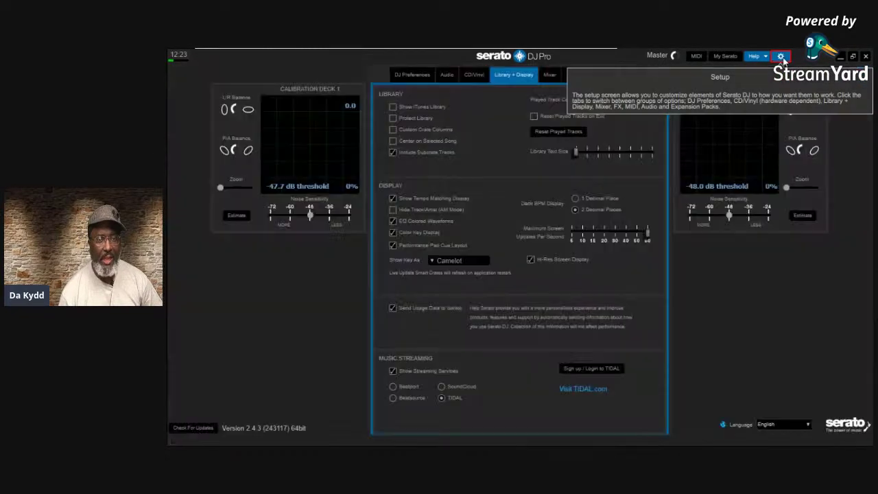
pyautogui.click(393, 245)
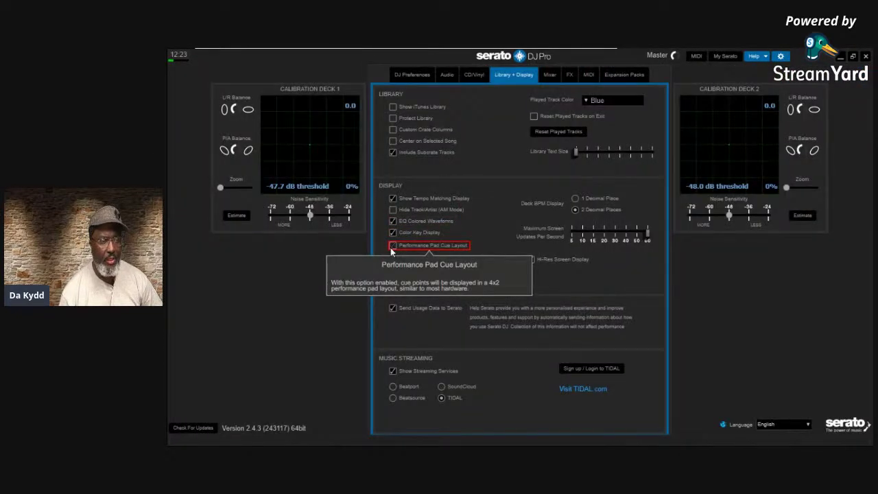
pyautogui.click(780, 54)
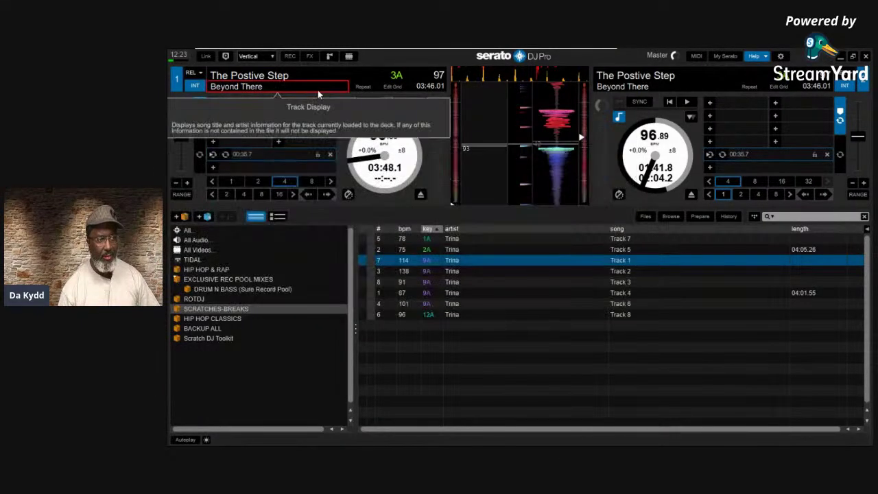
pyautogui.click(779, 58)
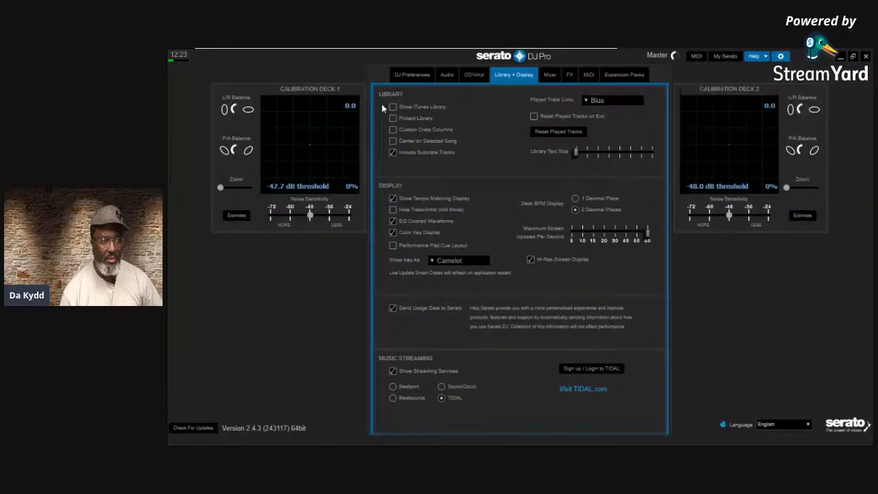
pyautogui.click(393, 247)
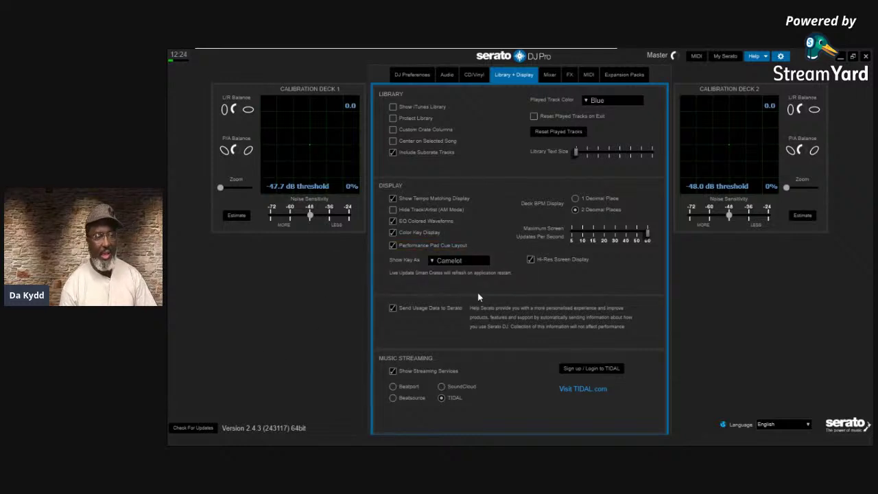
pyautogui.moveTo(418, 263)
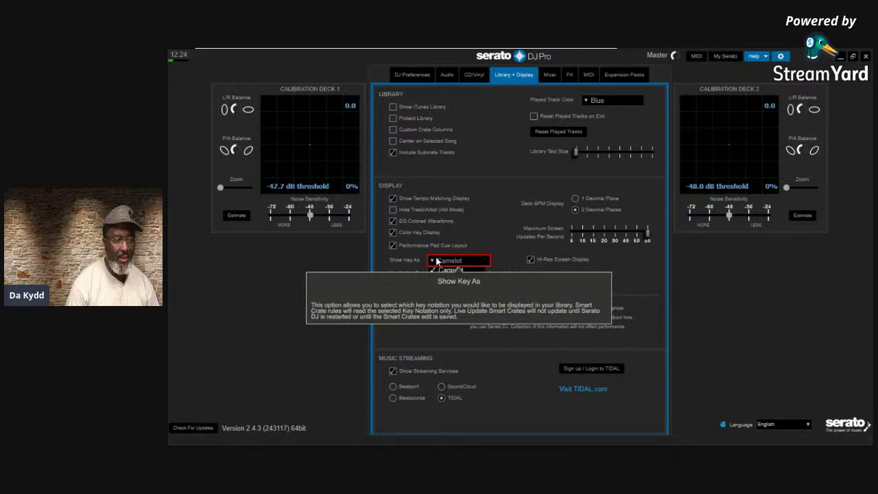
# Set Show Key As to Classical Key
pyautogui.click(437, 261)
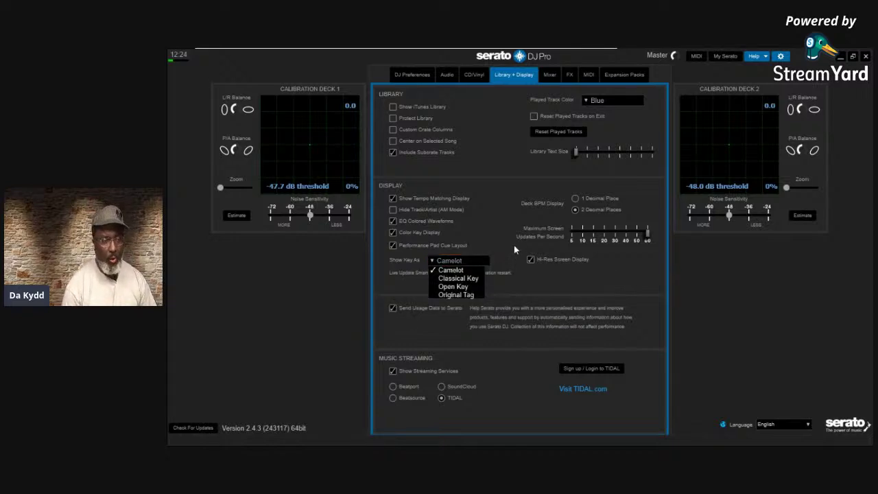
pyautogui.moveTo(461, 271)
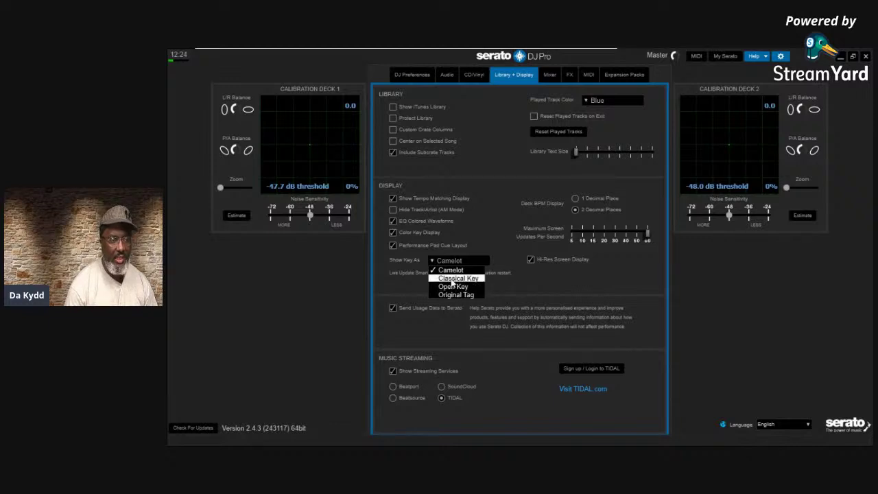
pyautogui.click(455, 278)
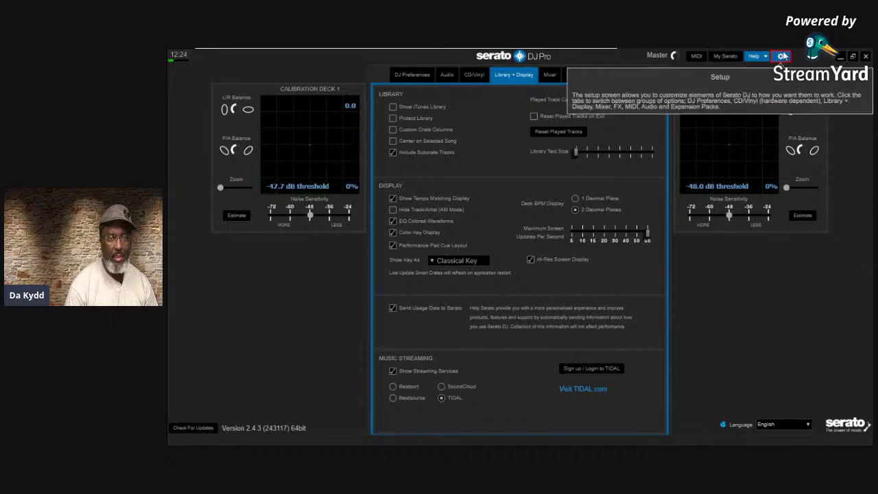
# Return to the decks and turn help tooltips off
pyautogui.click(781, 56)
pyautogui.moveTo(561, 258)
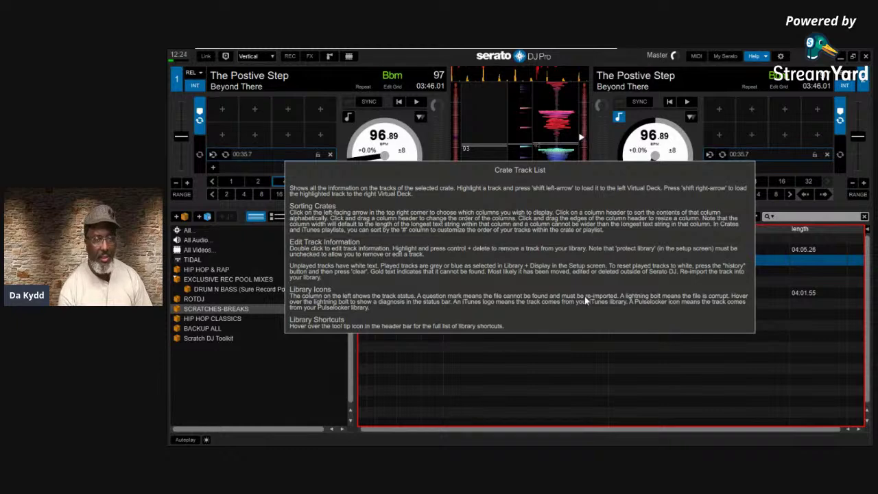
pyautogui.click(766, 58)
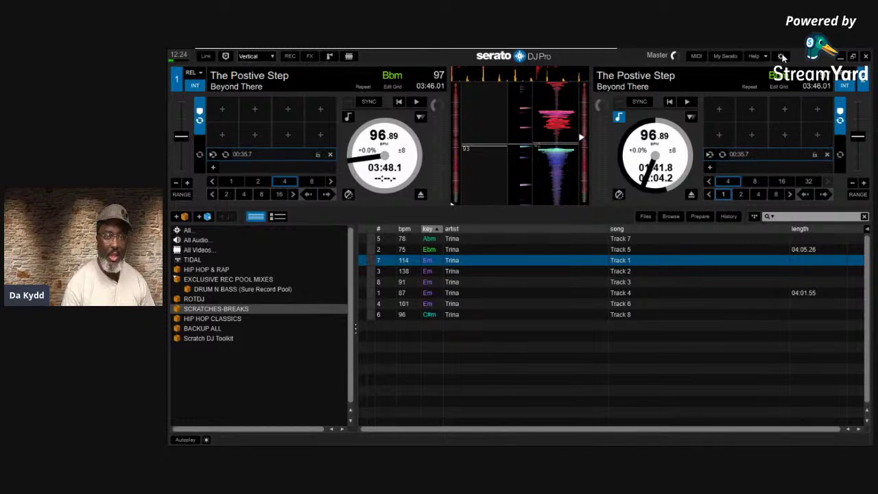
# Preview track keys in Open Key notation
pyautogui.click(781, 56)
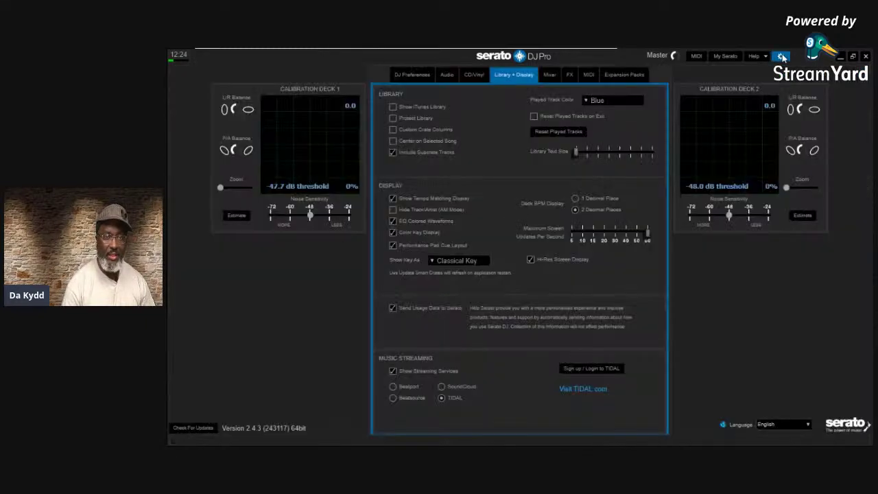
pyautogui.click(432, 263)
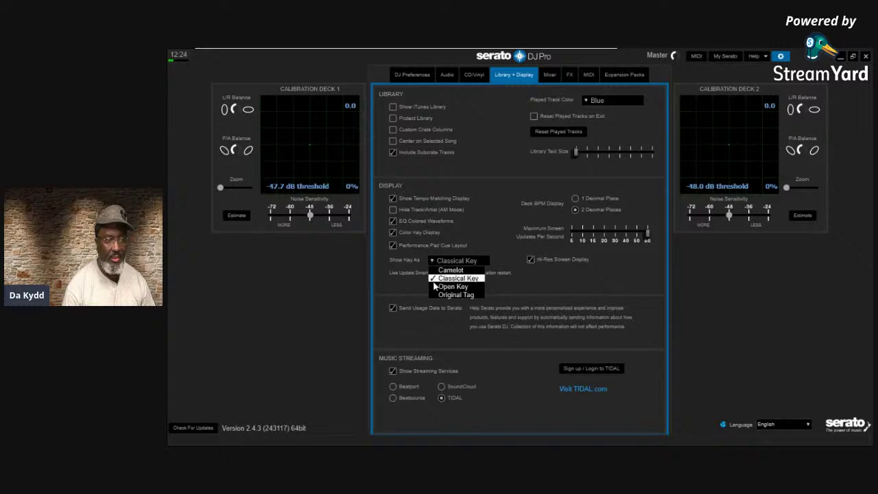
pyautogui.click(444, 284)
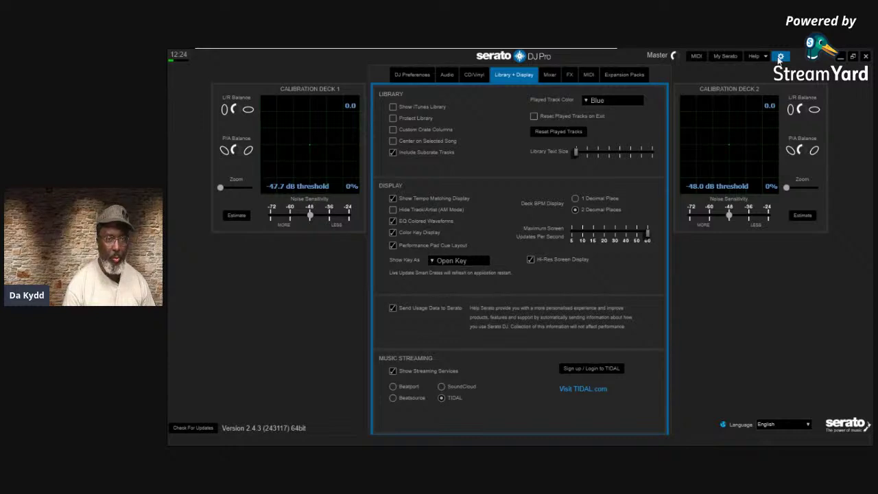
pyautogui.click(781, 56)
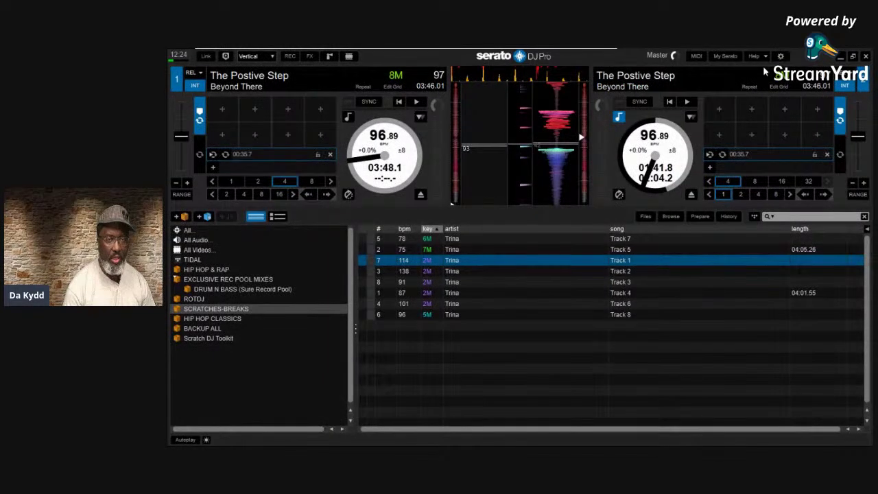
# Switch Show Key As to Original Tag and check the key column
pyautogui.click(781, 56)
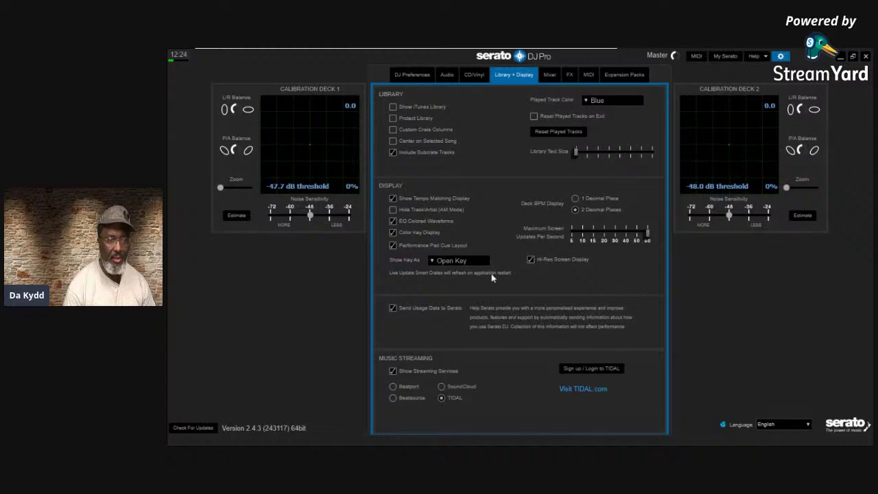
pyautogui.click(433, 261)
pyautogui.click(445, 295)
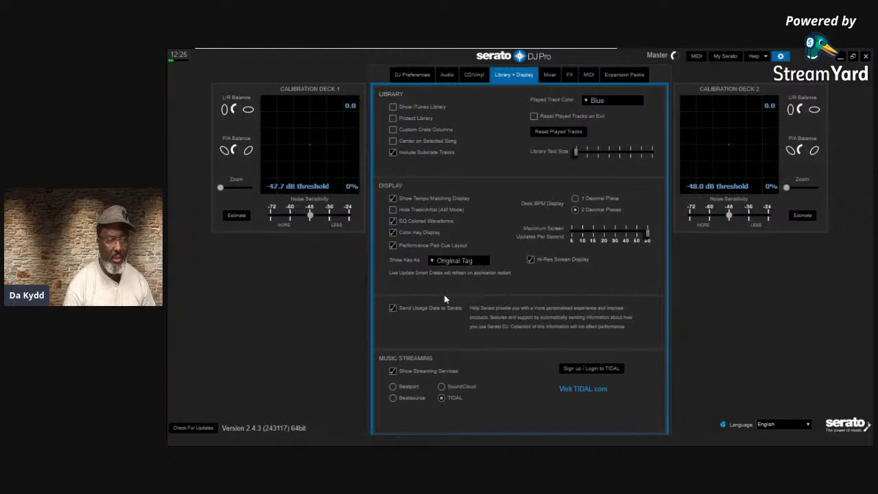
pyautogui.click(781, 55)
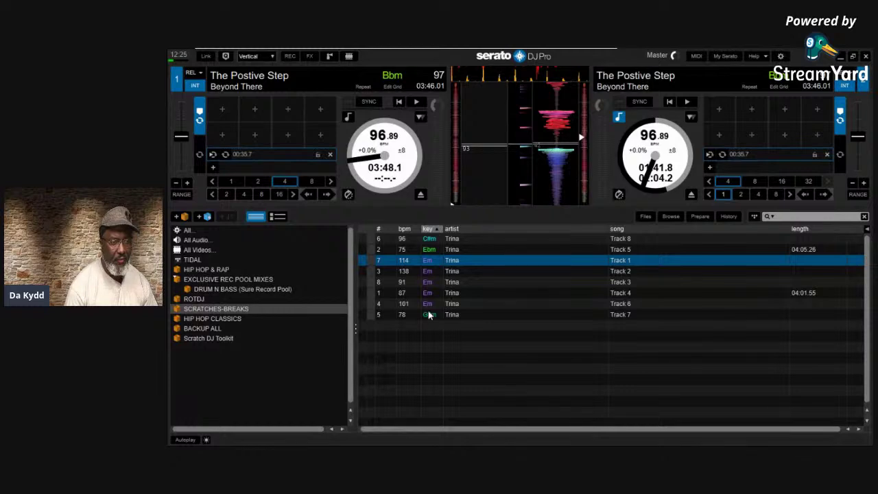
pyautogui.click(780, 57)
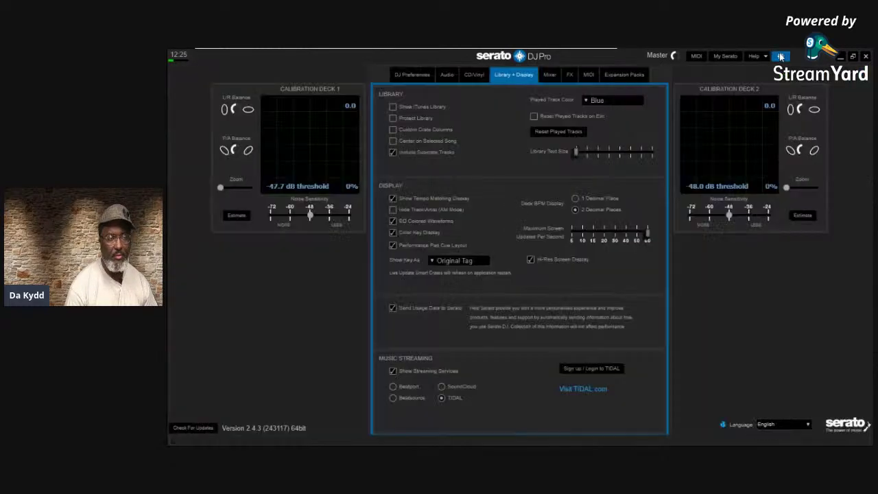
# Set Show Key As back to Camelot so keys read like 3A, 9A and 12A
pyautogui.click(442, 260)
pyautogui.click(453, 270)
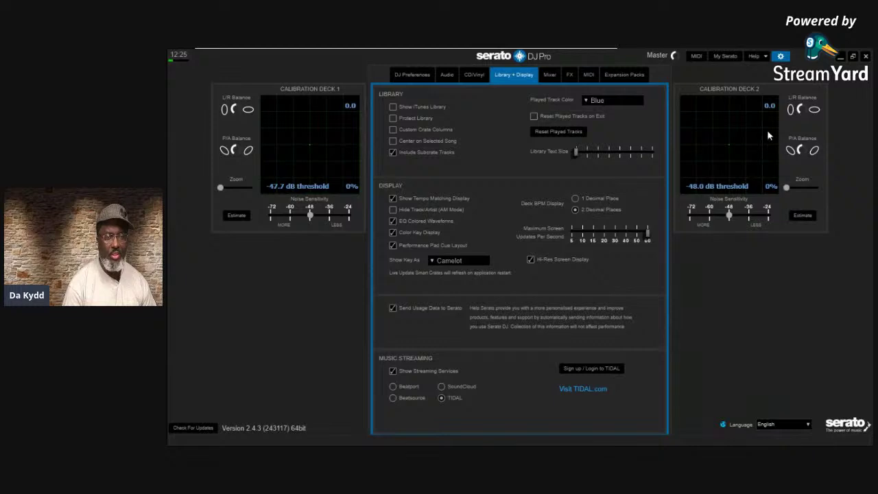
pyautogui.click(780, 56)
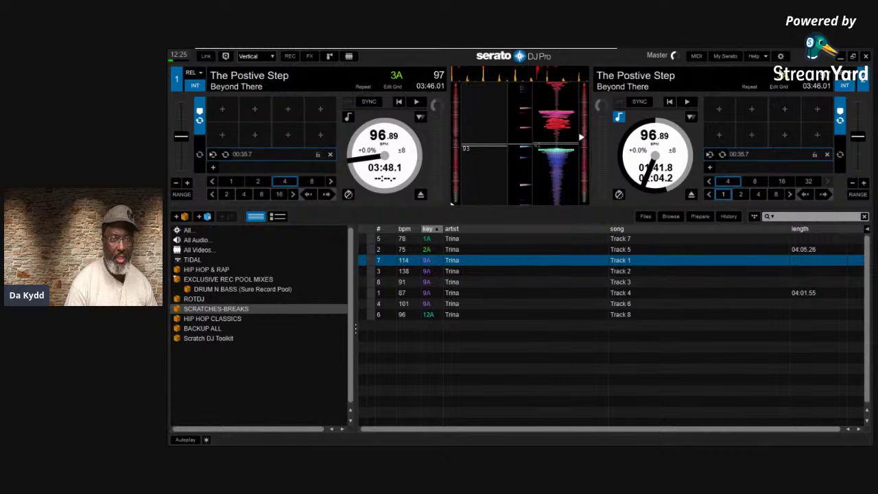
pyautogui.click(780, 55)
pyautogui.click(576, 198)
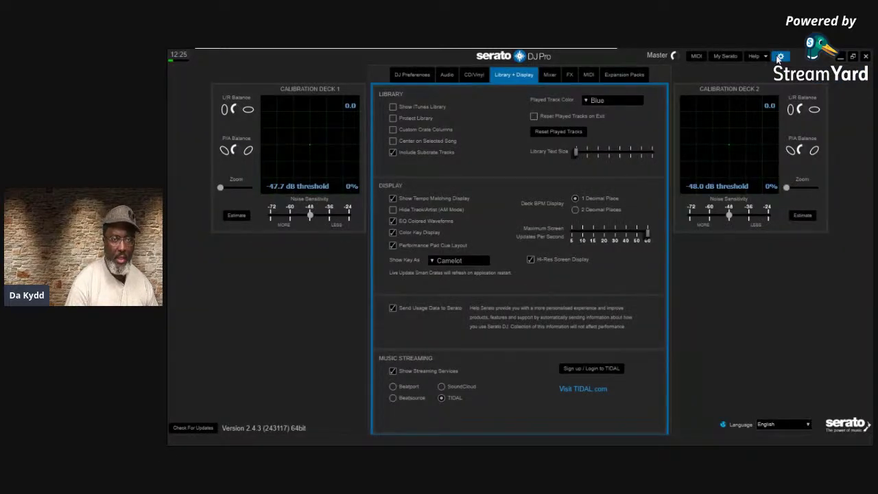
pyautogui.click(778, 59)
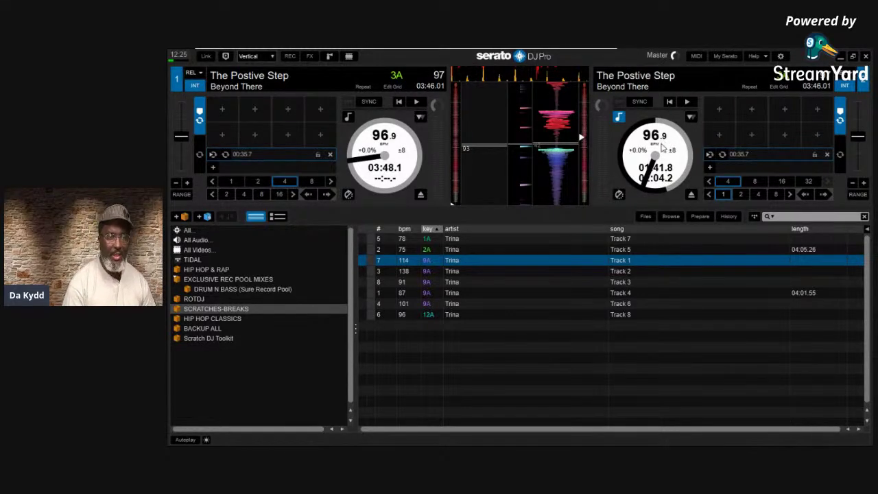
pyautogui.click(780, 57)
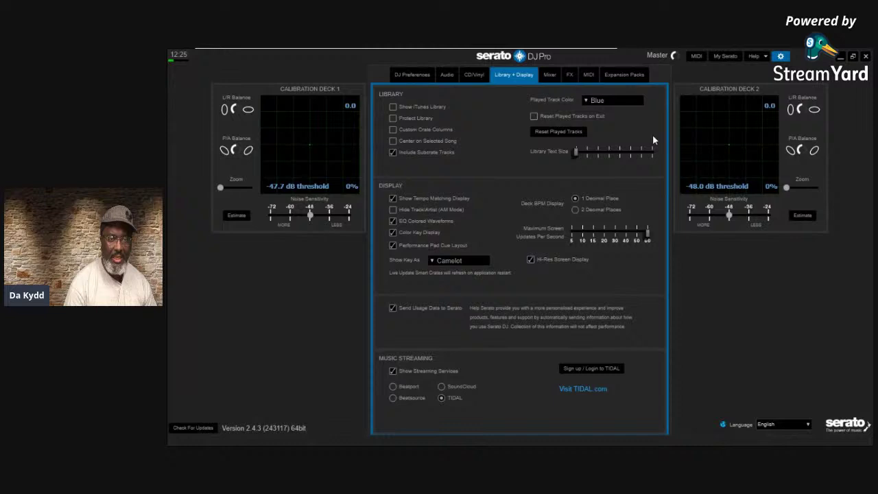
pyautogui.click(575, 209)
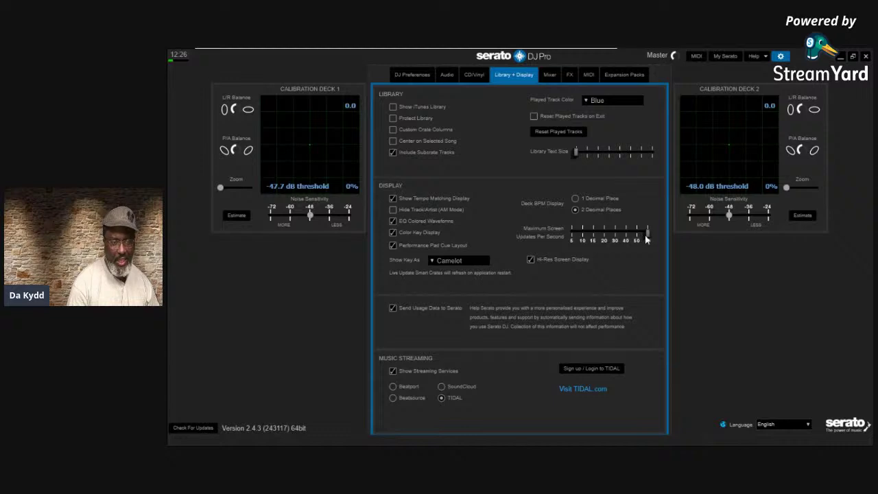
# Lower Maximum Screen Updates Per Second to about 15
pyautogui.moveTo(646, 235); pyautogui.dragTo(561, 237)
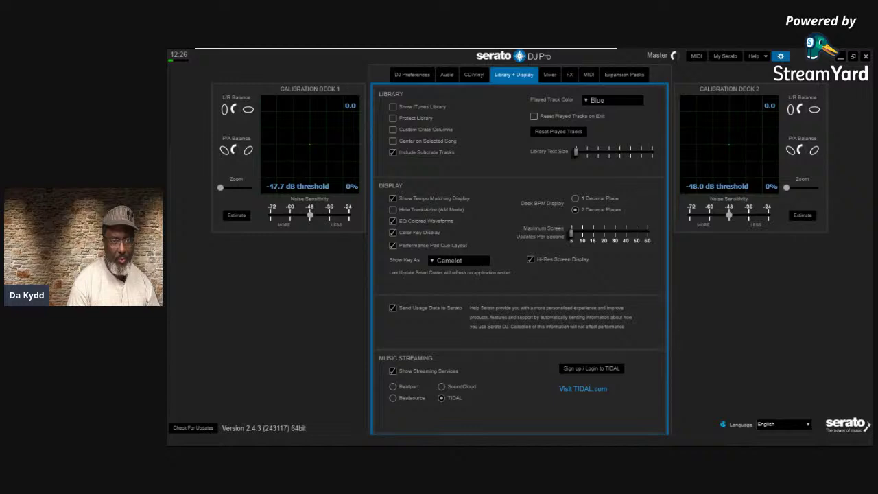
pyautogui.click(780, 56)
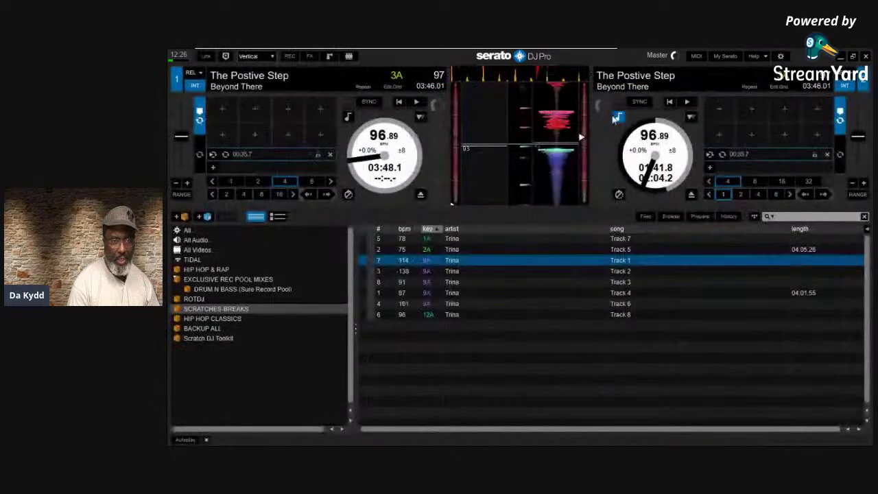
# Play deck 1, stop it, and restart it from the track start
pyautogui.press('space')
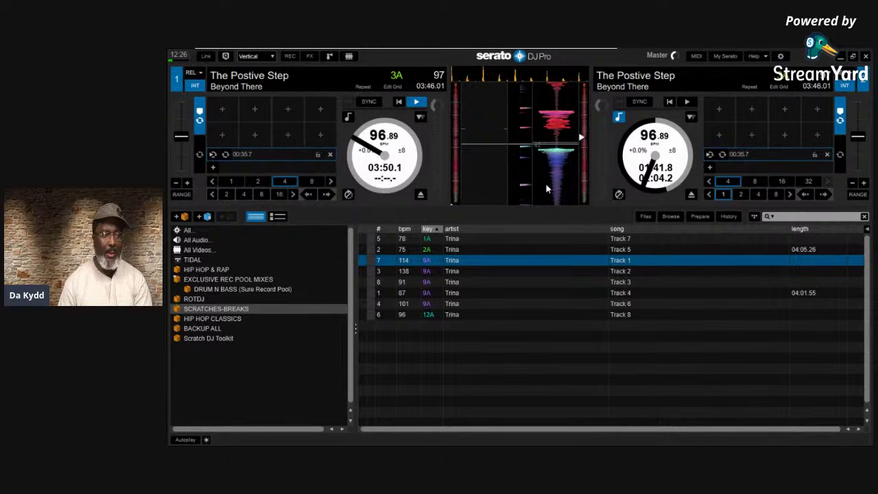
pyautogui.press('space')
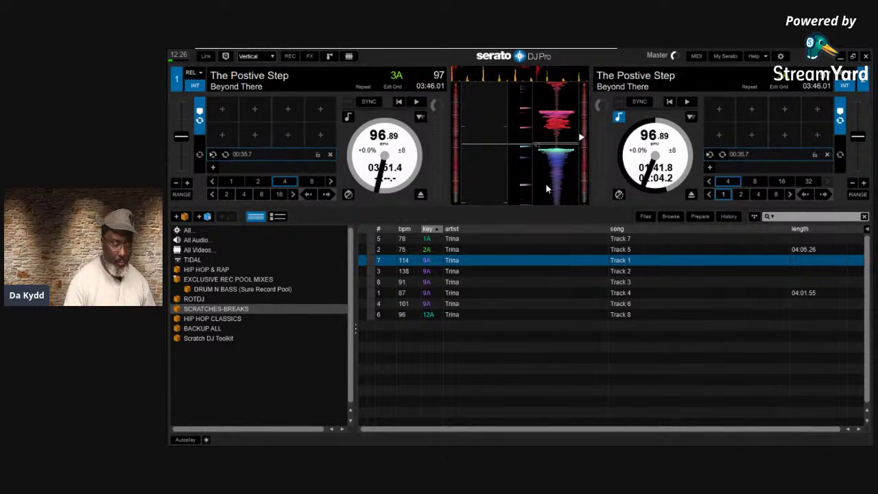
pyautogui.click(452, 208)
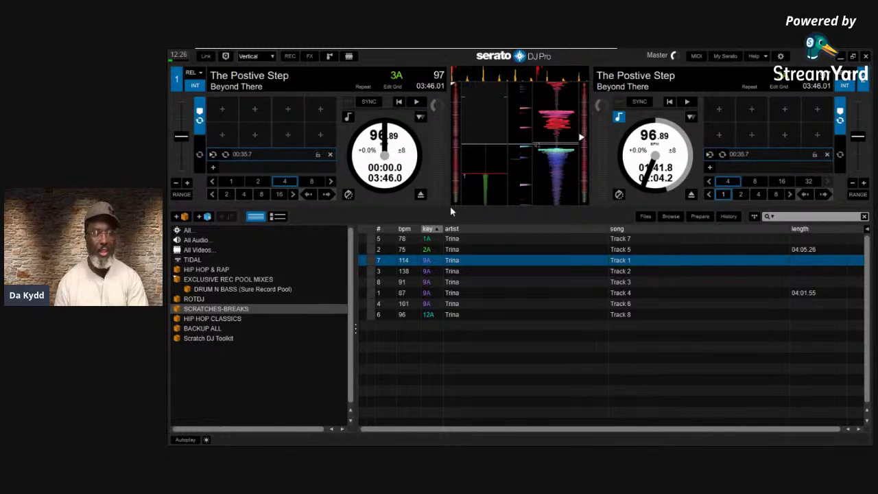
pyautogui.press('space')
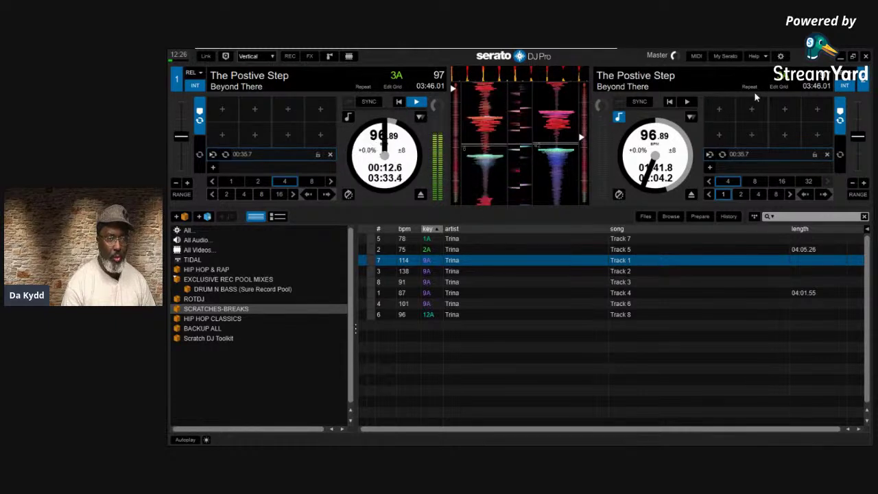
pyautogui.click(781, 56)
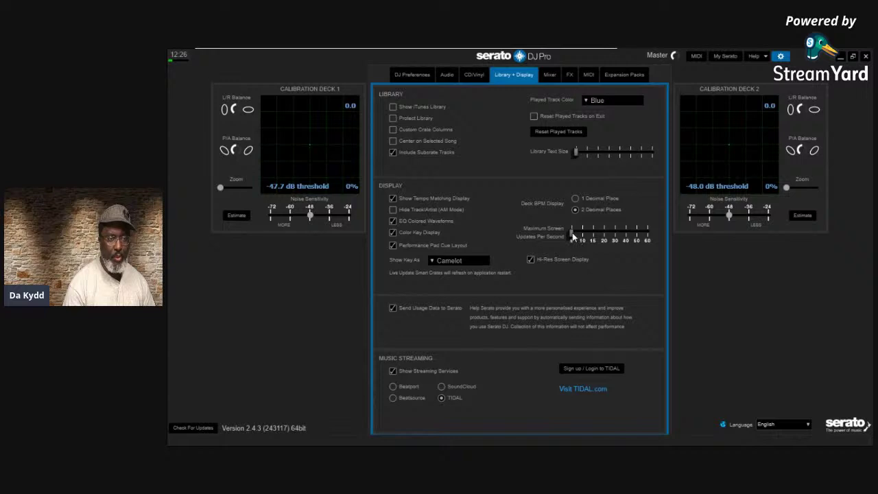
# Compare screen update rates of 60 and about 45, then set it back to 60
pyautogui.moveTo(572, 235); pyautogui.dragTo(658, 233)
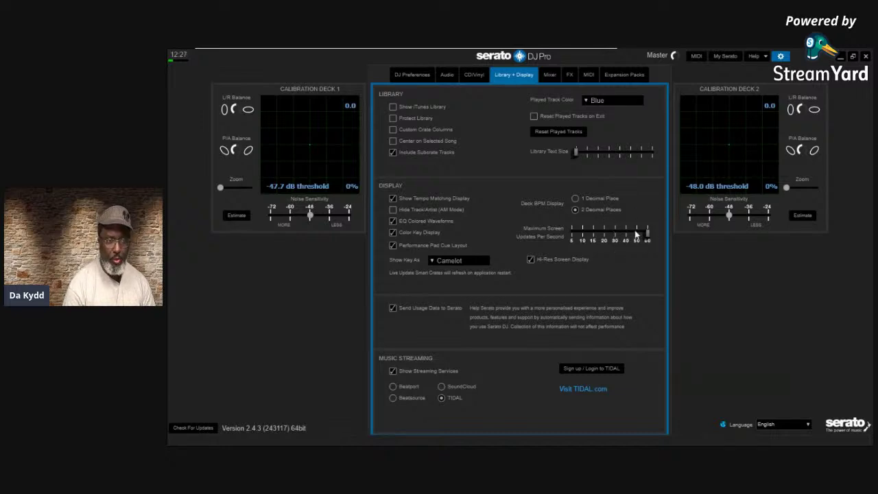
pyautogui.moveTo(647, 233); pyautogui.dragTo(618, 236)
pyautogui.click(782, 56)
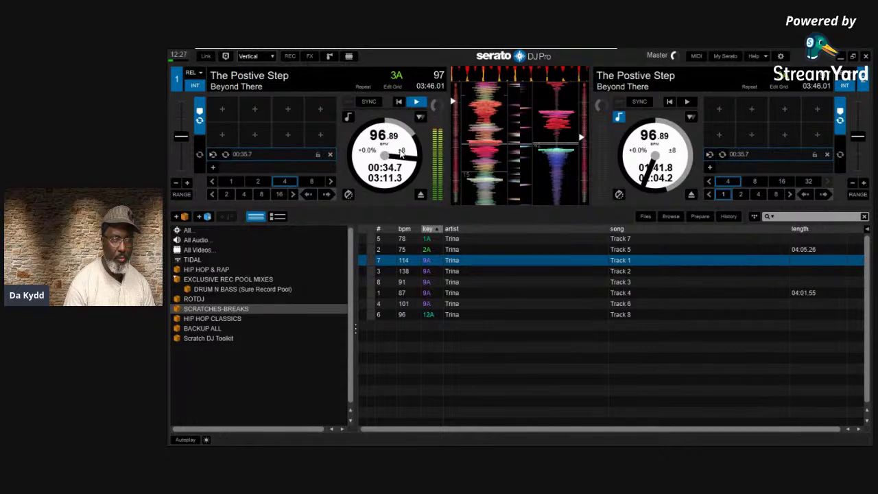
pyautogui.click(781, 57)
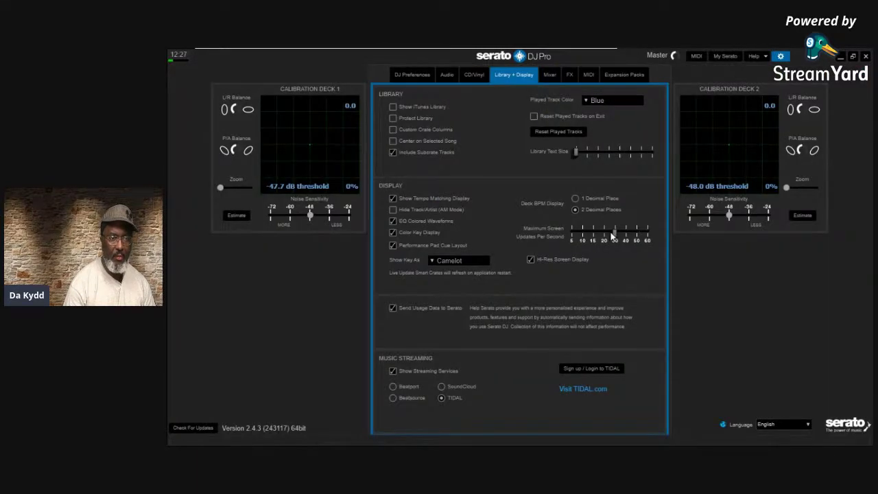
pyautogui.moveTo(613, 234); pyautogui.dragTo(676, 236)
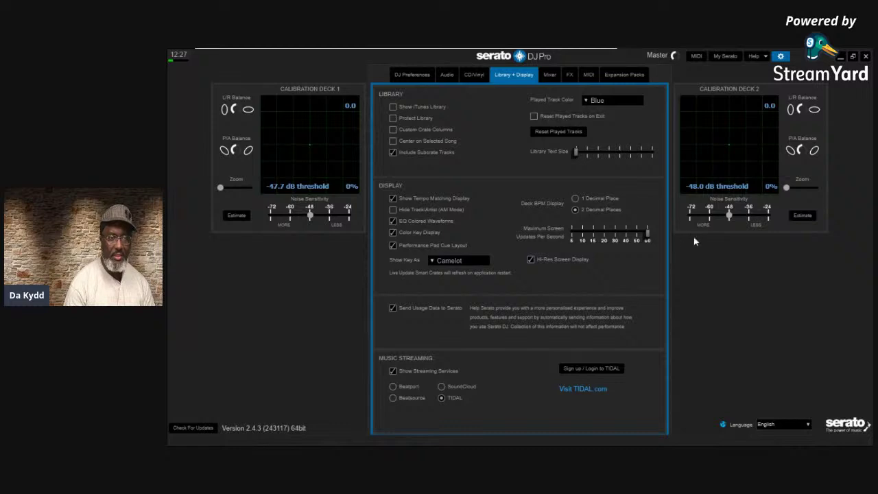
pyautogui.click(781, 57)
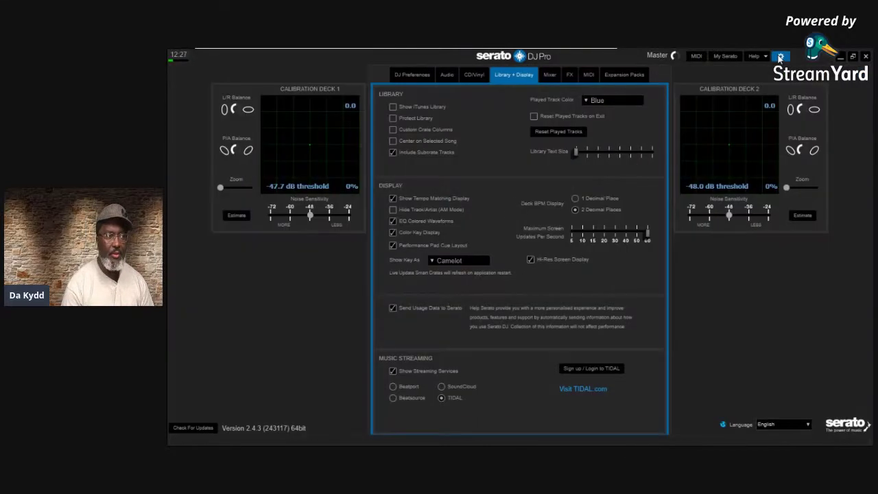
# Compare a screen update rate of about 30 against 60, leaving it at 60
pyautogui.click(780, 56)
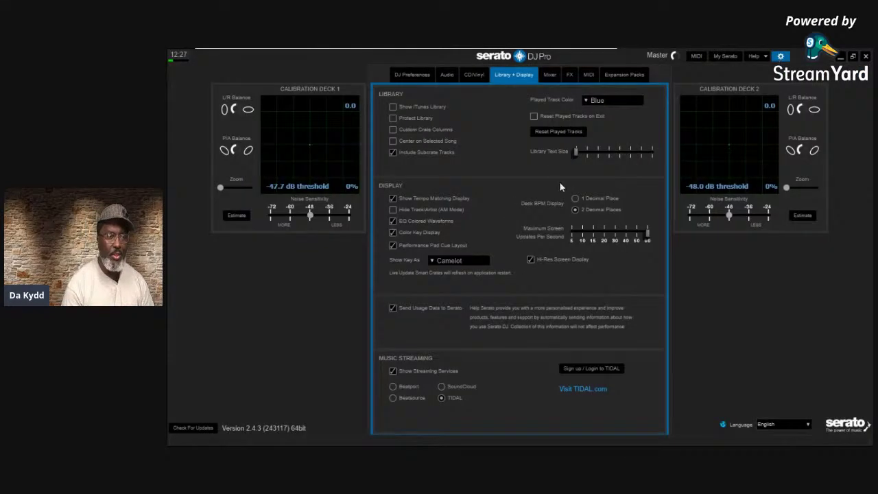
pyautogui.moveTo(646, 232); pyautogui.dragTo(592, 235)
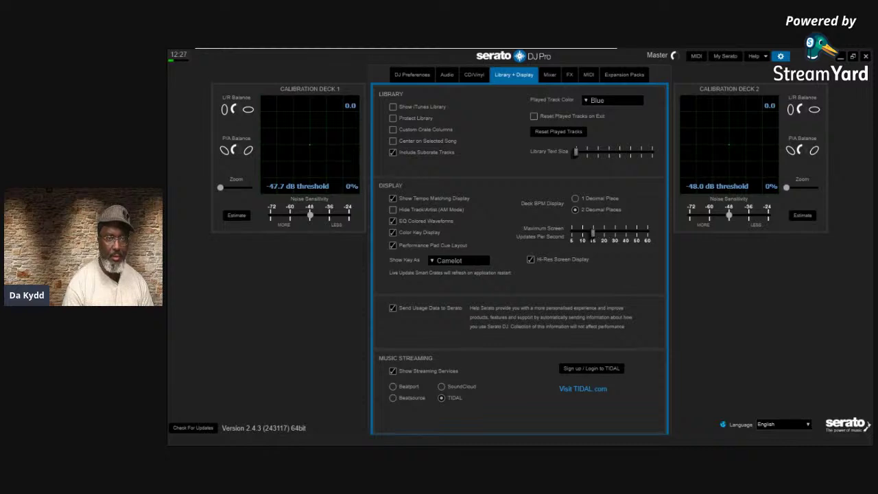
pyautogui.click(779, 57)
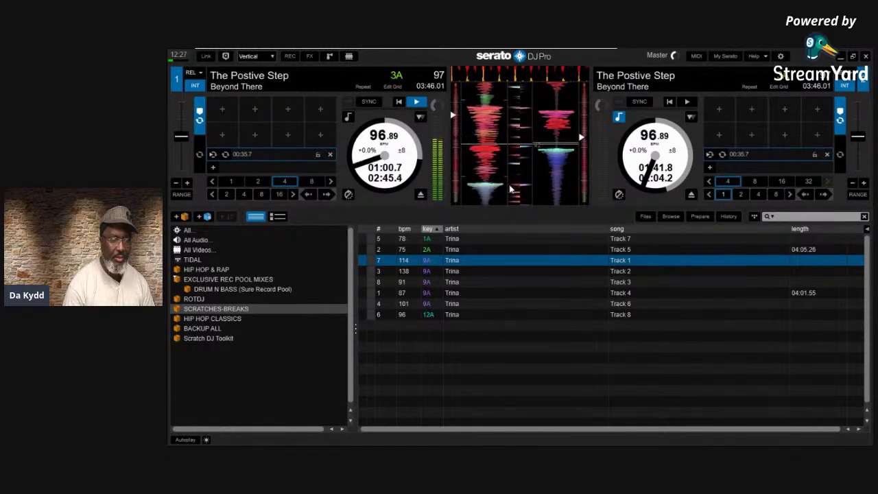
pyautogui.click(780, 56)
pyautogui.moveTo(591, 232); pyautogui.dragTo(682, 231)
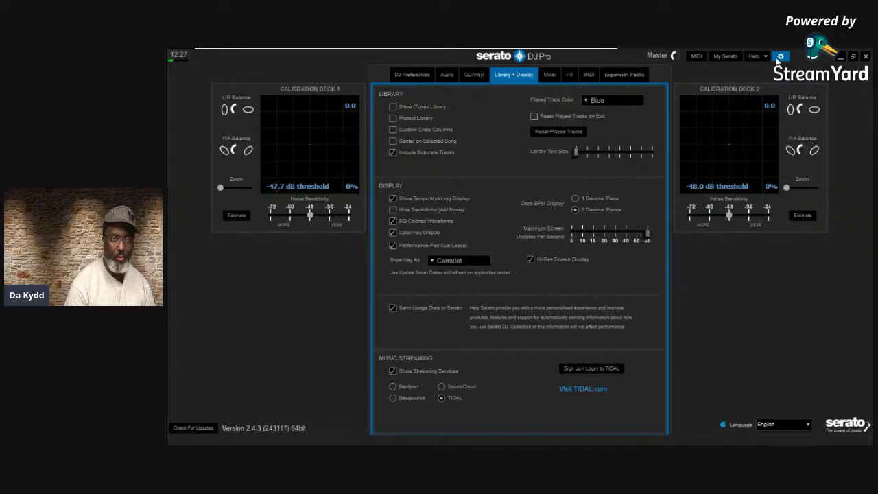
pyautogui.click(779, 56)
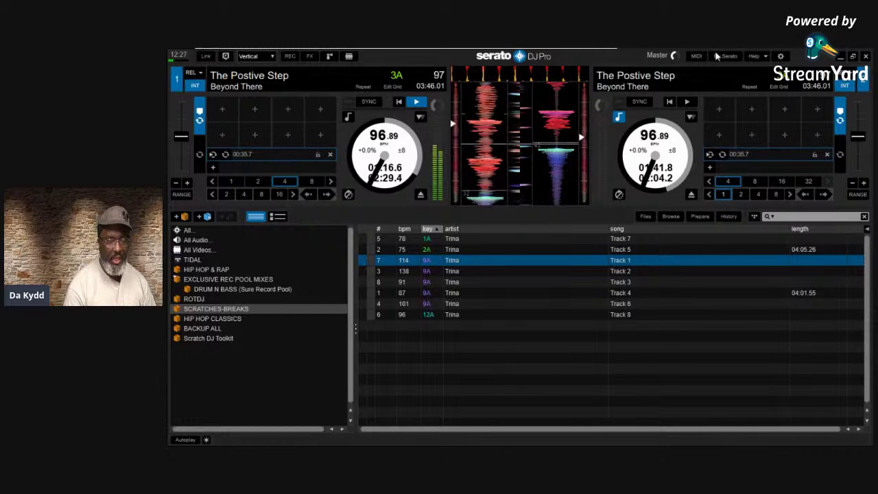
pyautogui.click(780, 56)
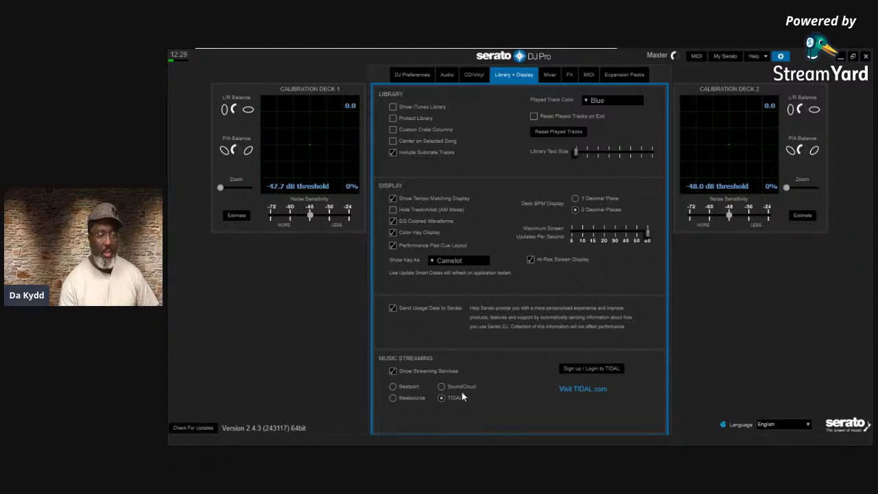
# Toggle streaming services off and on, try SoundCloud, Beatport and TIDAL, and select Beatsource
pyautogui.click(390, 372)
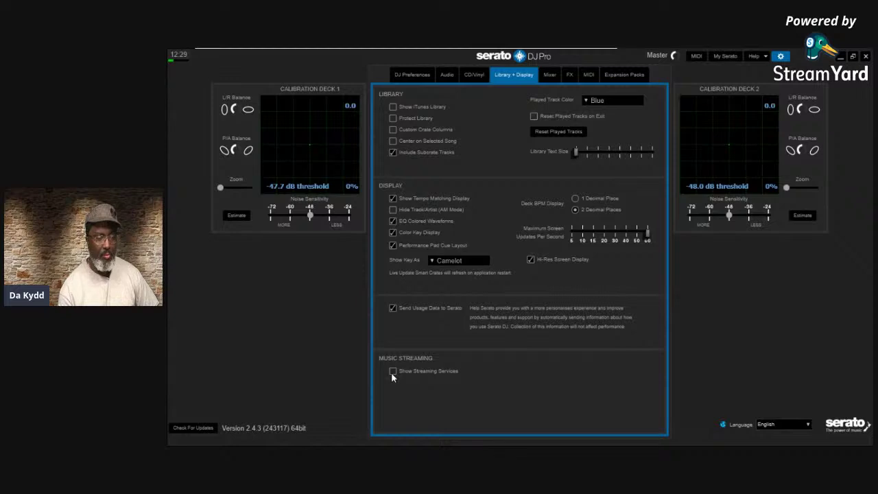
pyautogui.click(391, 371)
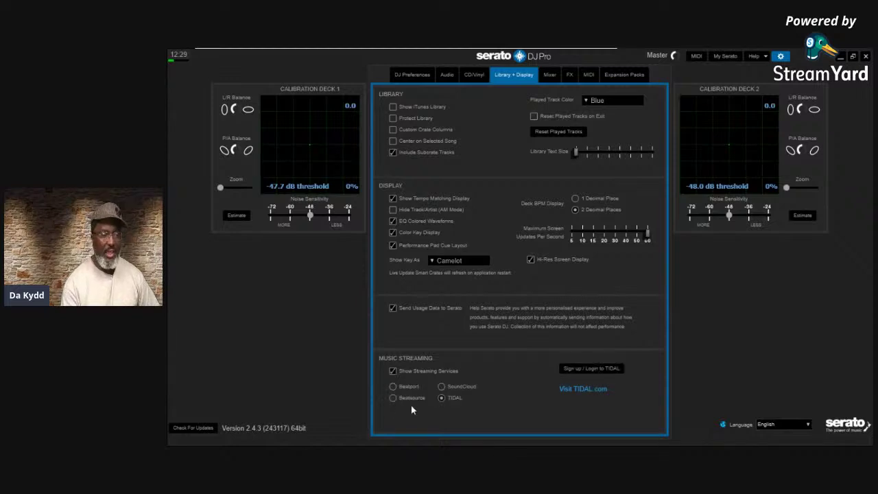
pyautogui.click(442, 387)
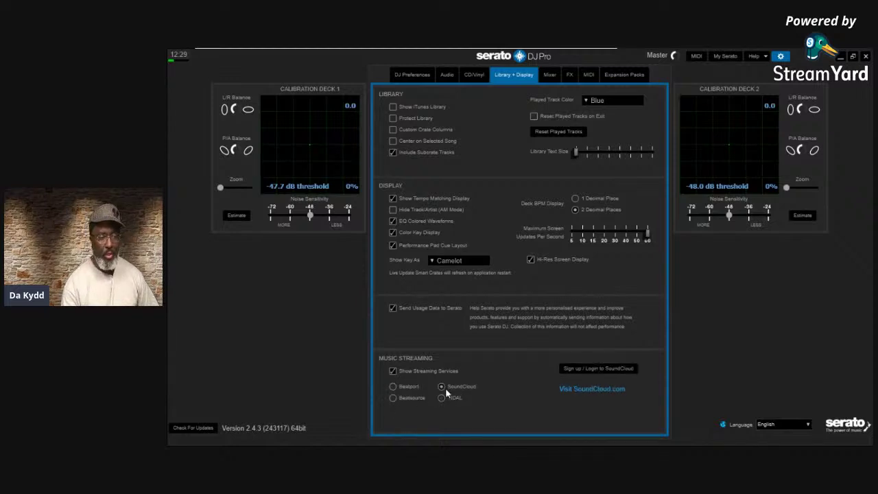
pyautogui.click(403, 398)
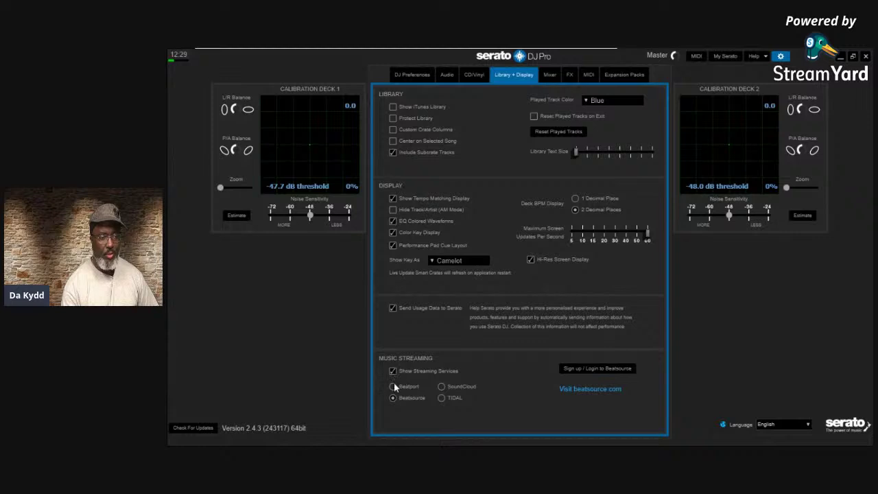
pyautogui.click(395, 388)
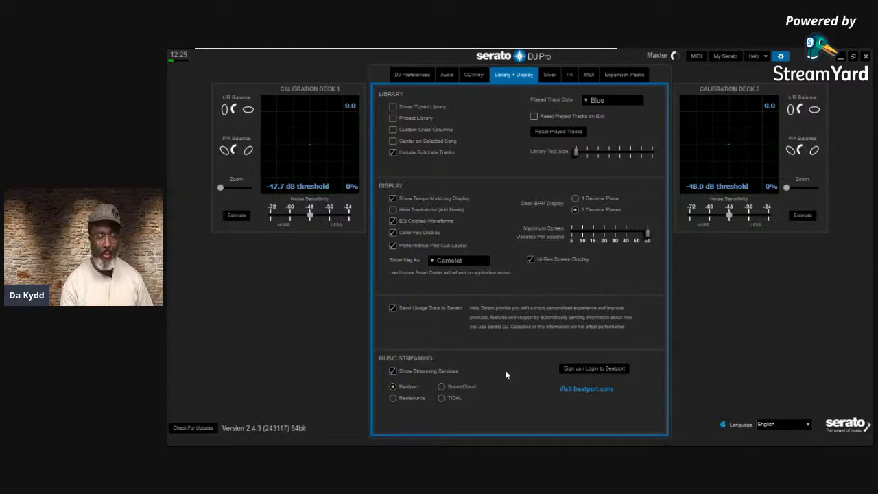
pyautogui.click(442, 387)
pyautogui.click(442, 397)
pyautogui.click(401, 398)
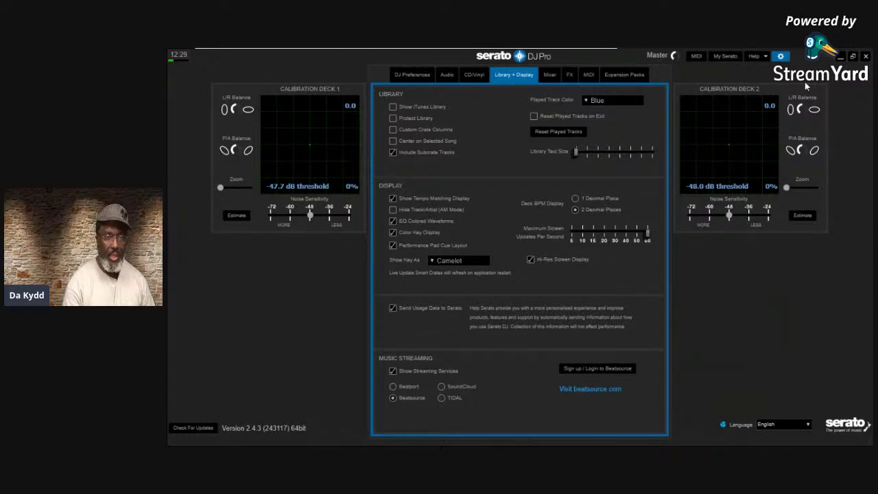
pyautogui.click(781, 57)
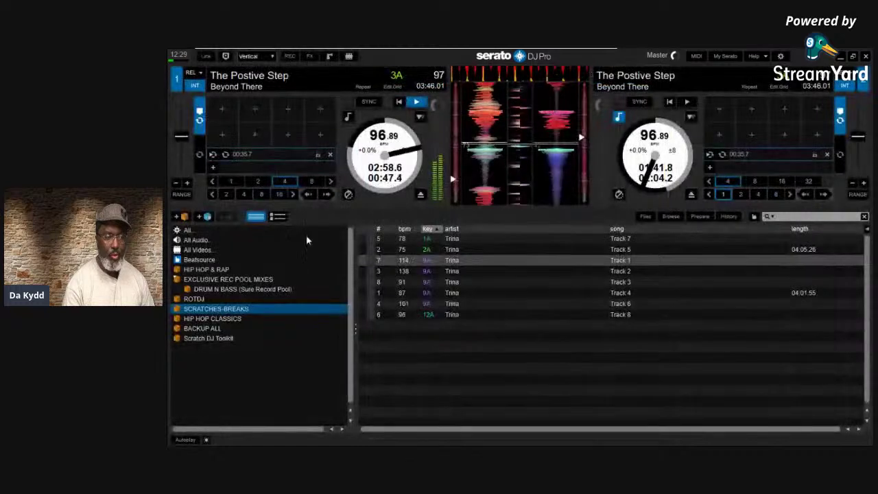
# Browse the Beatsource crate, then uncheck Show Streaming Services in setup
pyautogui.click(182, 262)
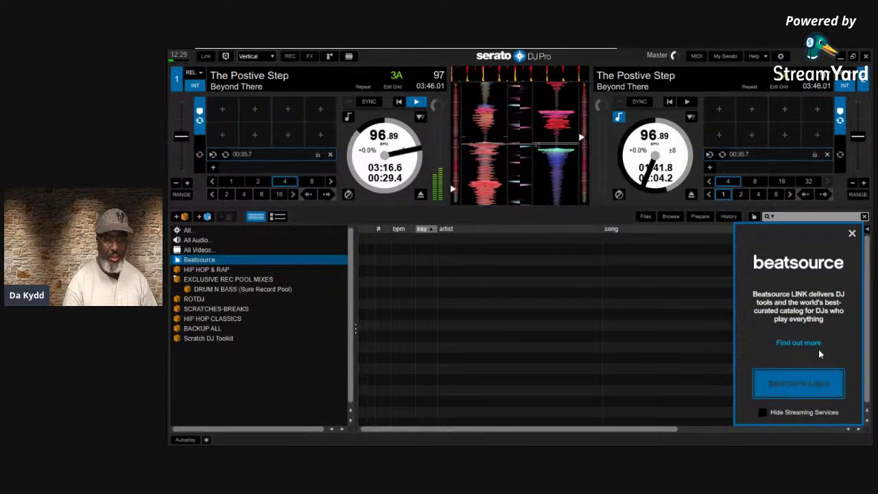
pyautogui.click(780, 56)
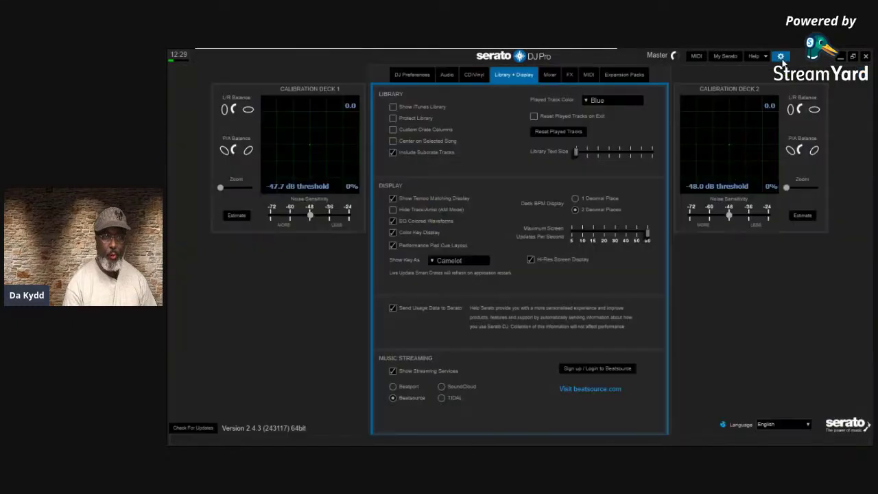
pyautogui.click(392, 370)
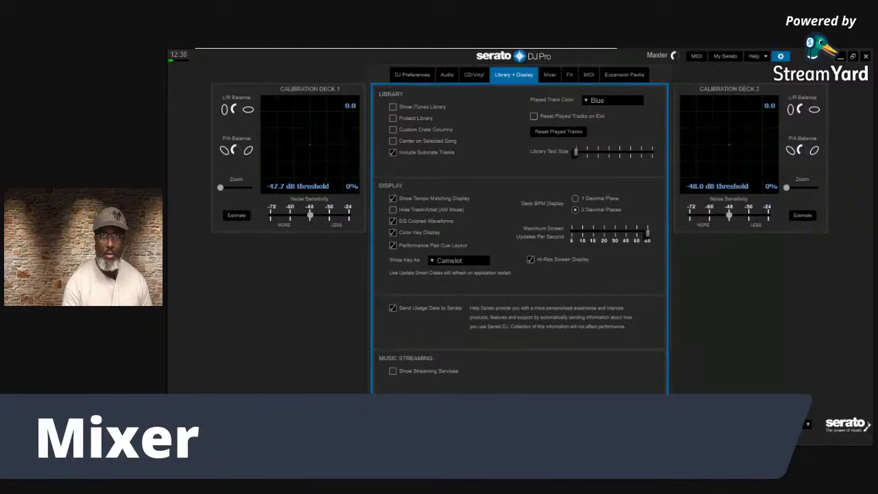
# Check the Mixer tab's Output modes and keep Output on Stereo
pyautogui.click(549, 75)
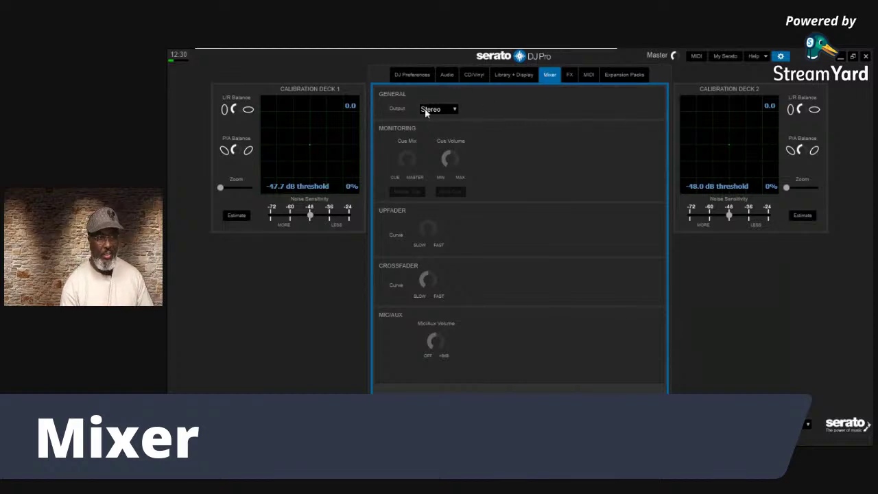
pyautogui.click(455, 110)
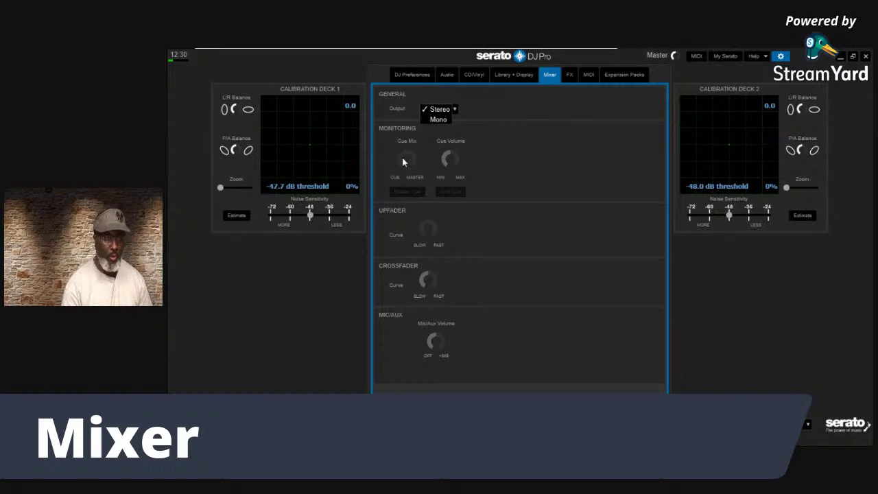
pyautogui.click(515, 156)
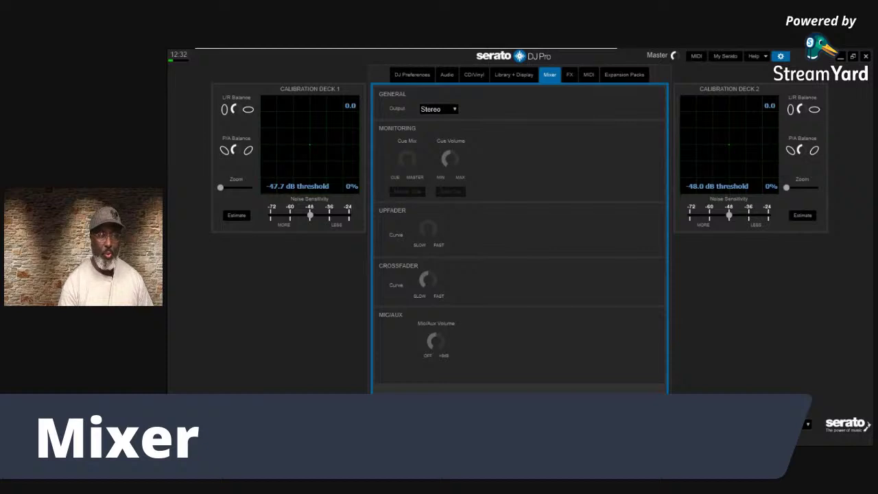
pyautogui.click(570, 75)
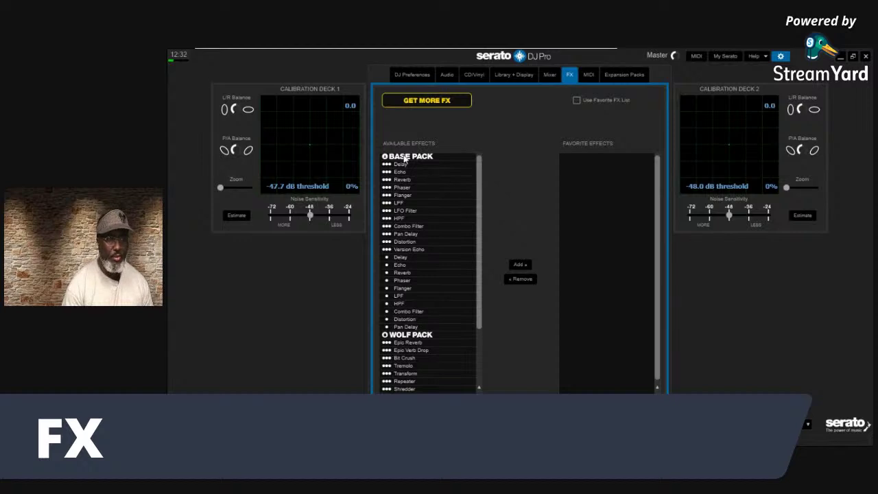
pyautogui.click(391, 173)
pyautogui.click(395, 195)
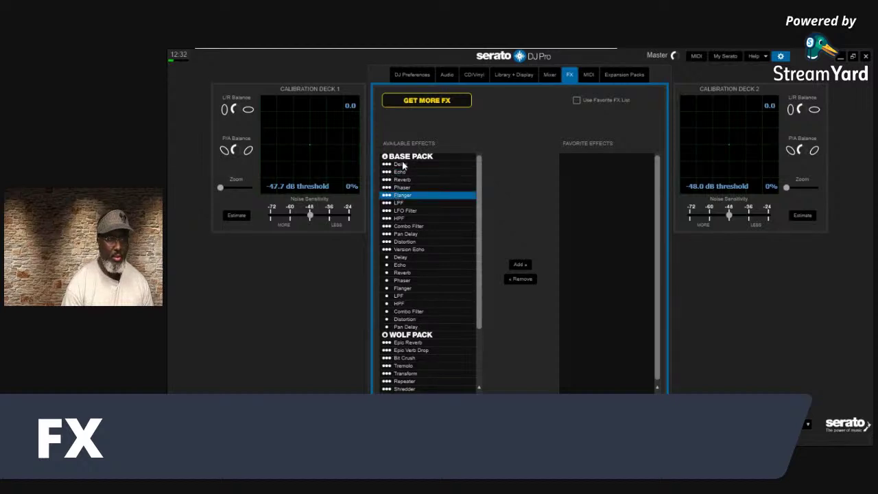
pyautogui.click(405, 327)
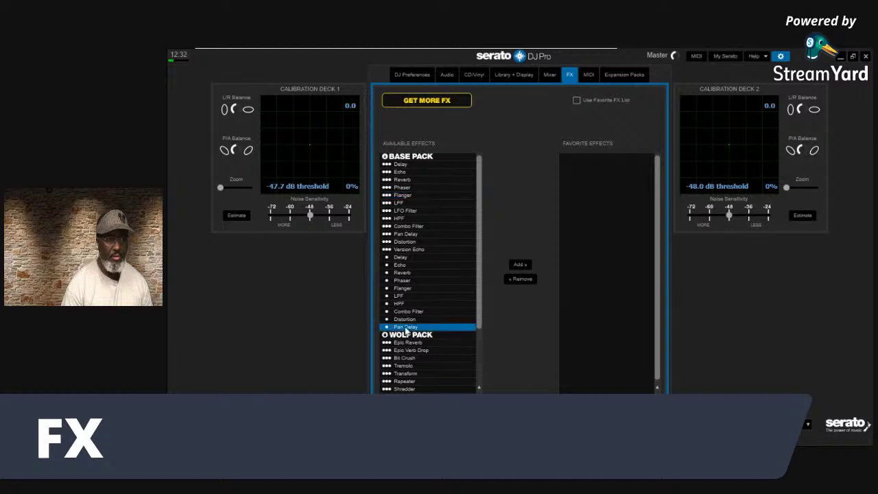
pyautogui.click(474, 273)
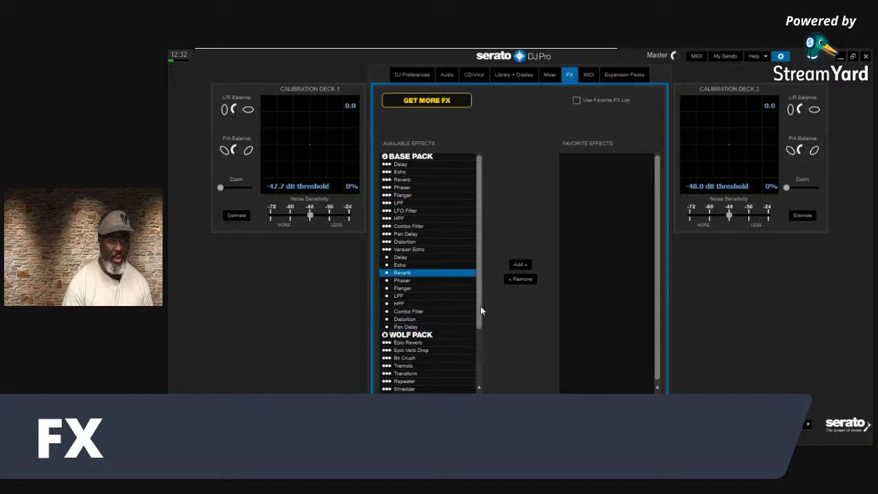
pyautogui.moveTo(480, 311); pyautogui.dragTo(473, 391)
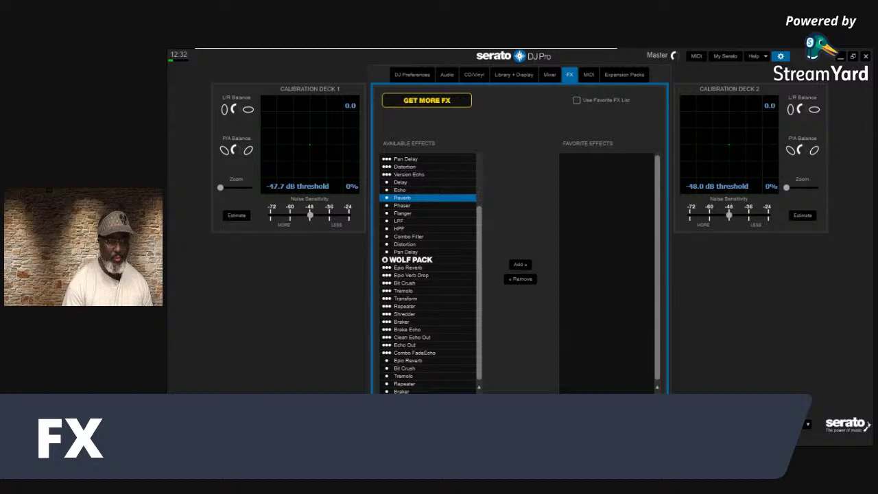
pyautogui.click(426, 253)
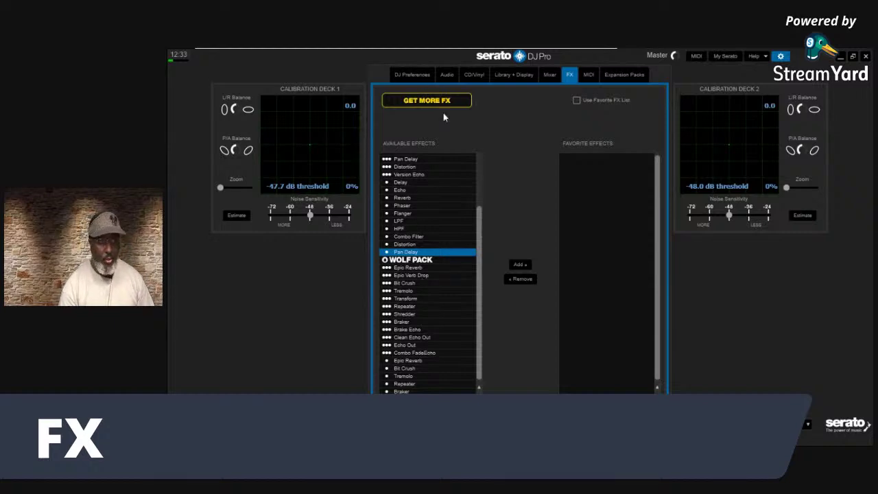
pyautogui.click(426, 101)
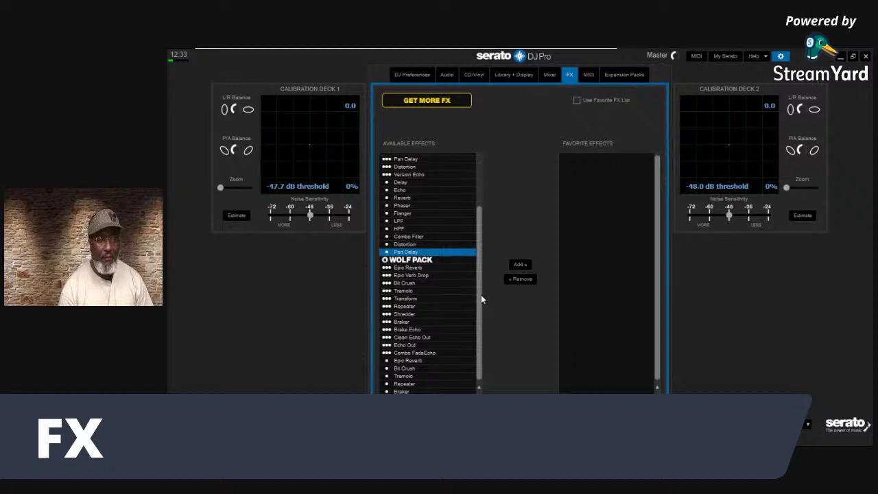
pyautogui.scroll(3, 480, 299)
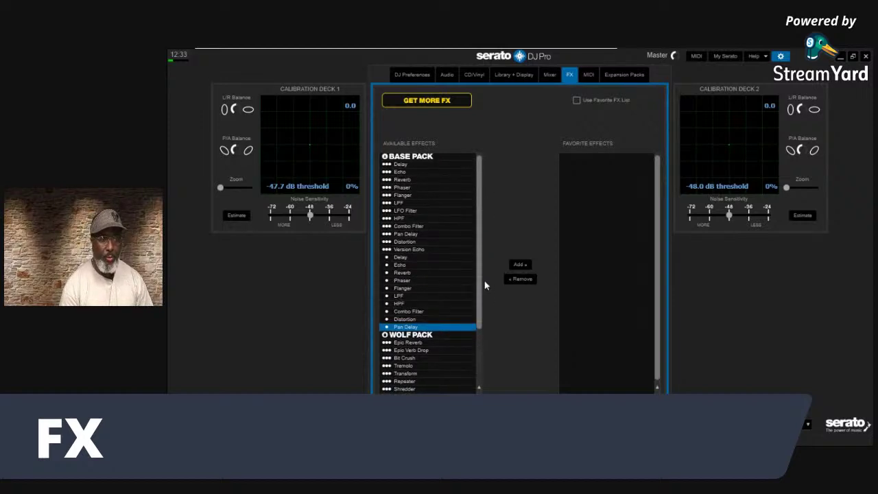
pyautogui.moveTo(478, 283); pyautogui.dragTo(500, 179)
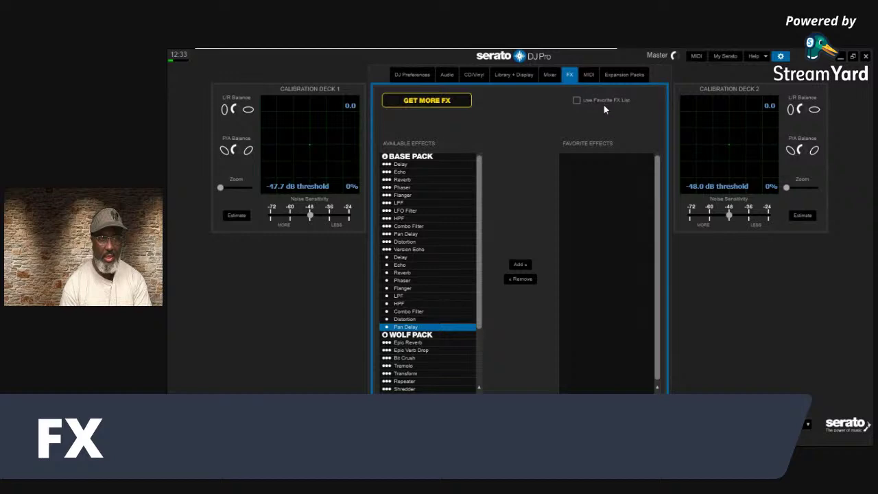
pyautogui.click(468, 196)
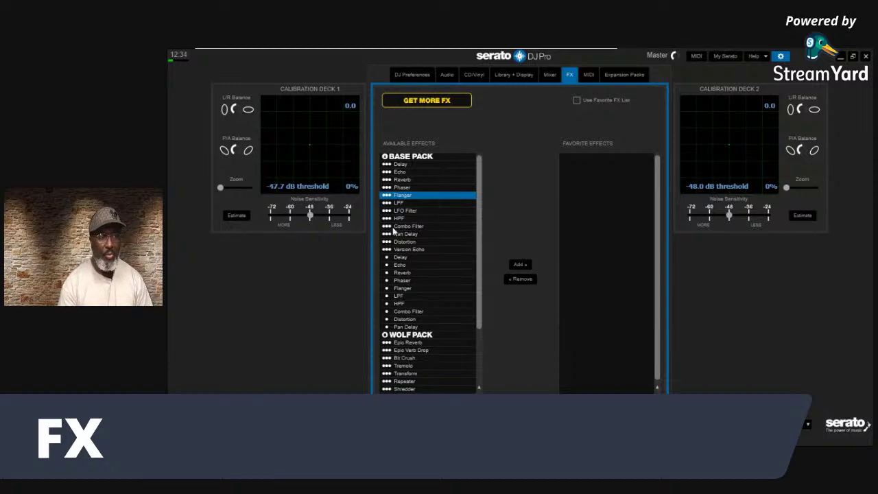
pyautogui.click(403, 172)
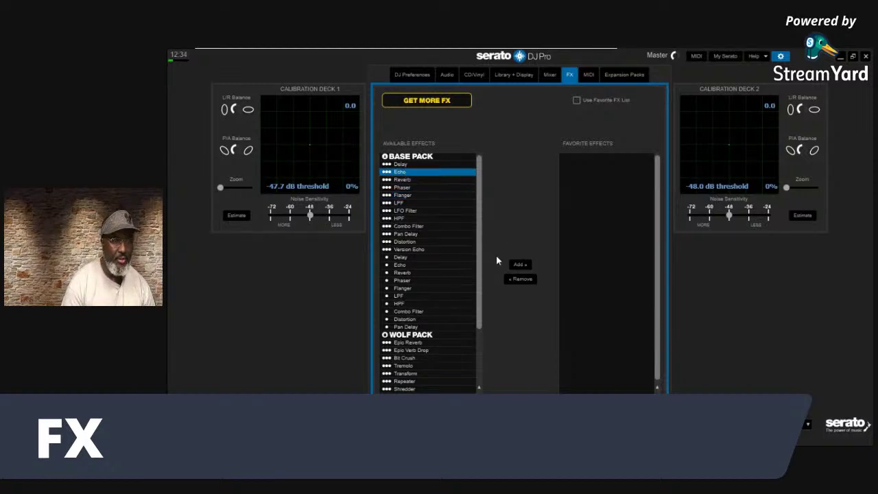
# Add Echo, Reverb, Pan Delay, Version Echo and Distortion from Available Effects to Favorite Effects
pyautogui.click(518, 265)
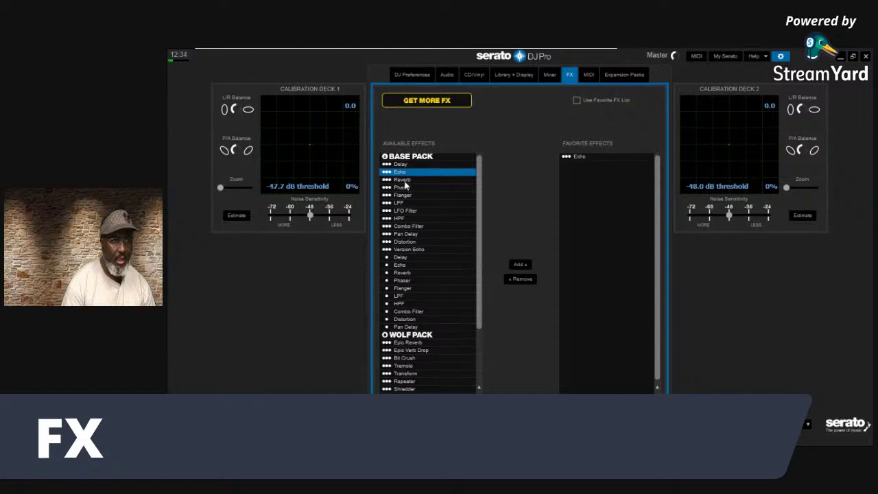
pyautogui.click(405, 180)
pyautogui.click(522, 265)
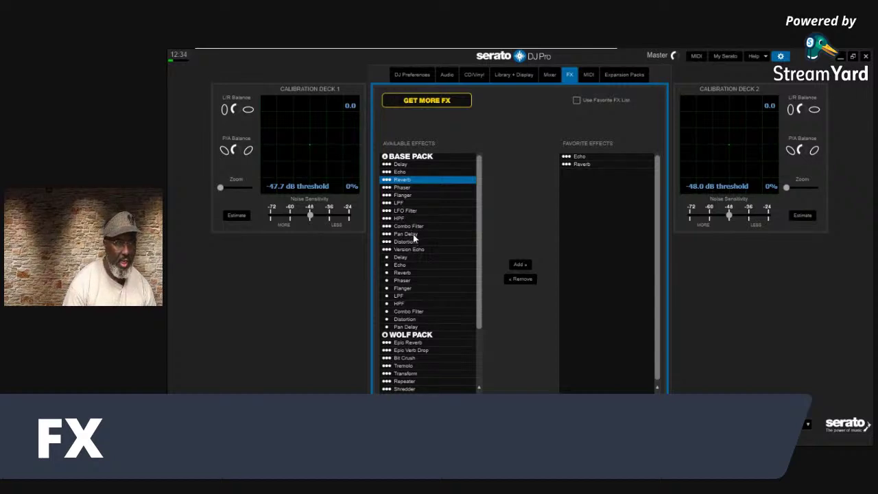
pyautogui.click(414, 234)
pyautogui.click(519, 265)
pyautogui.click(419, 250)
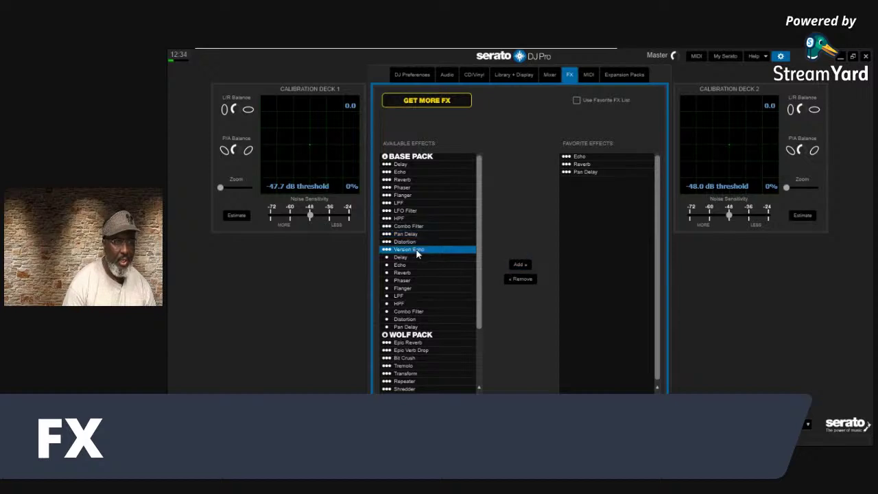
pyautogui.click(522, 265)
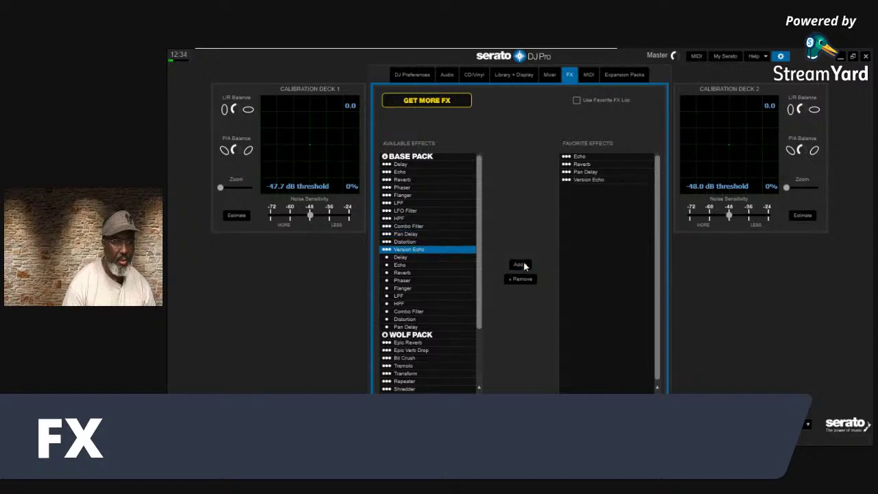
pyautogui.click(411, 243)
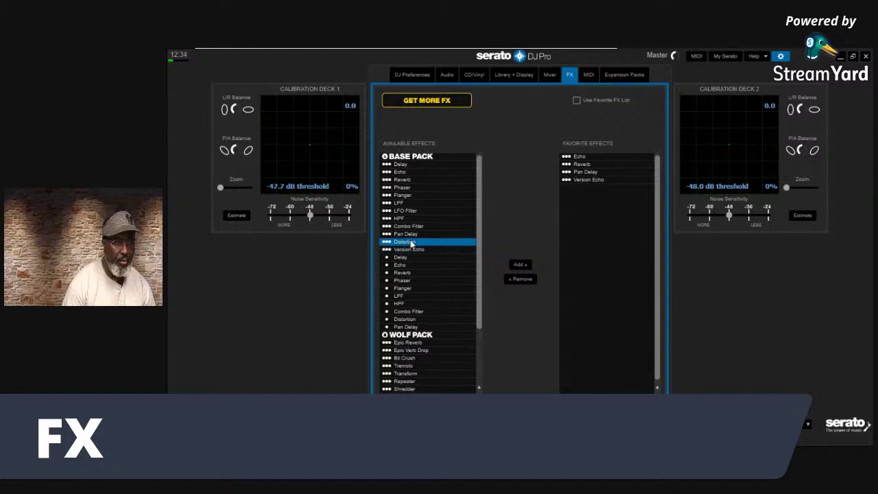
pyautogui.click(521, 265)
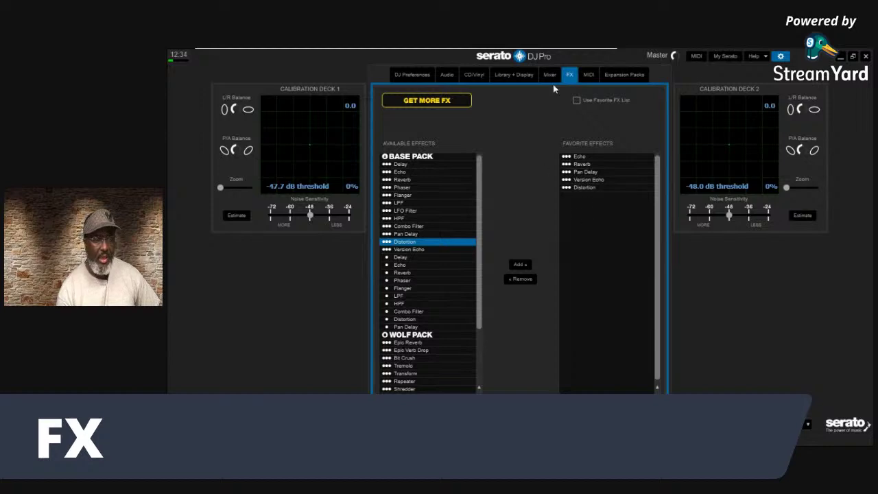
pyautogui.click(577, 101)
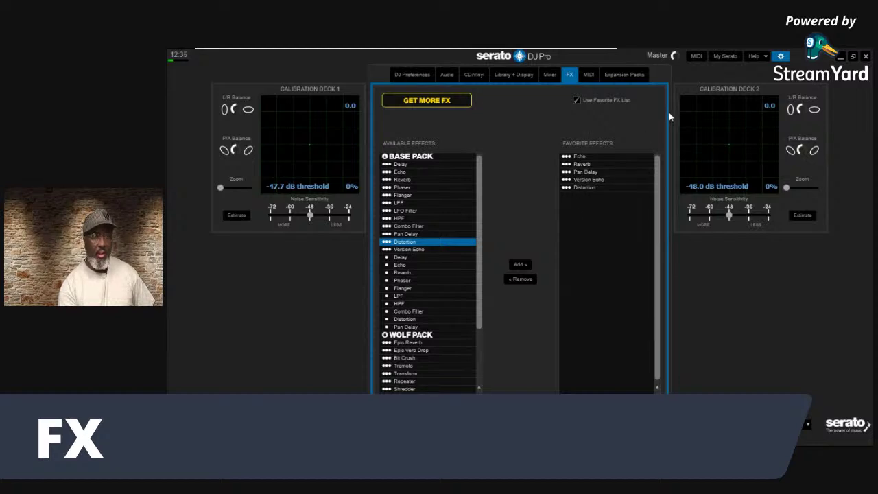
pyautogui.click(781, 57)
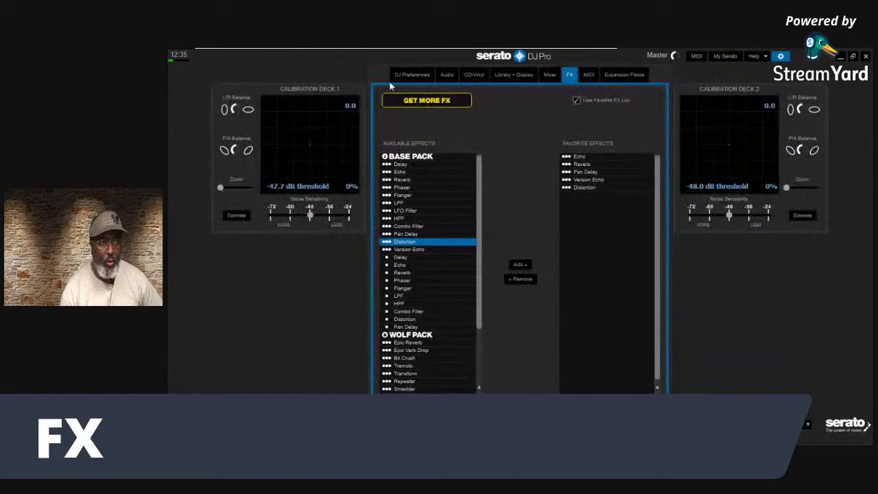
pyautogui.click(780, 56)
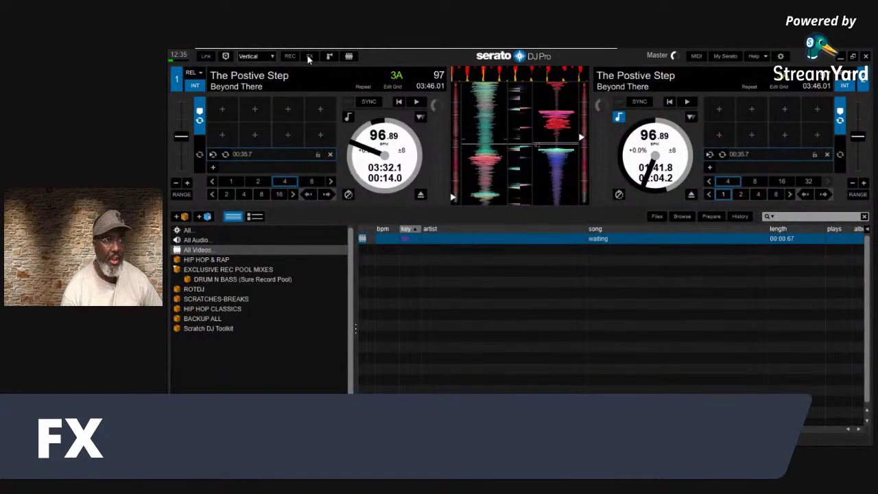
pyautogui.click(309, 57)
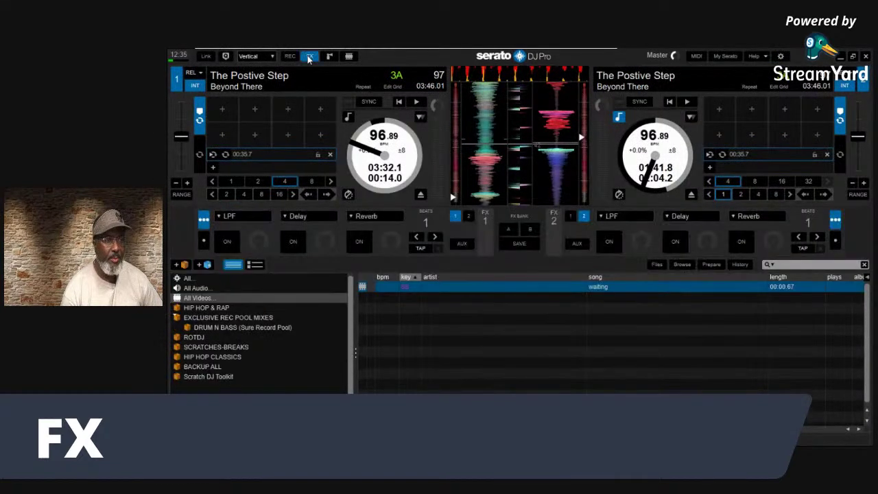
pyautogui.click(220, 217)
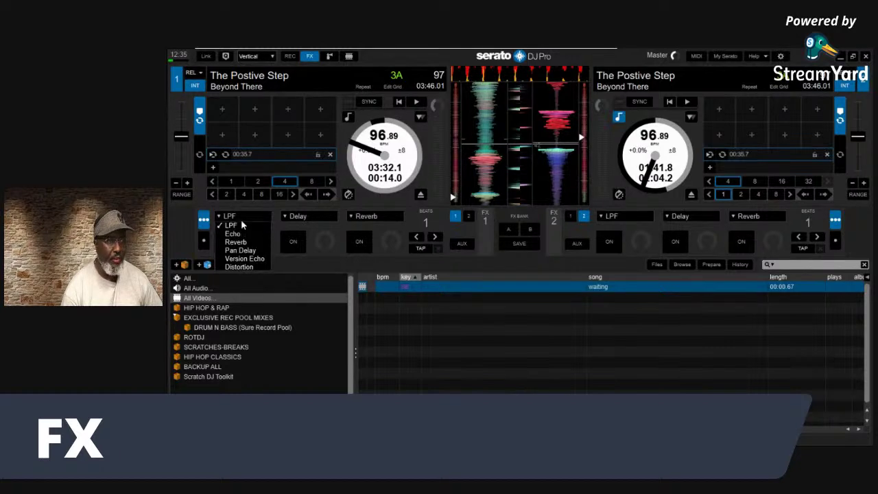
pyautogui.click(779, 56)
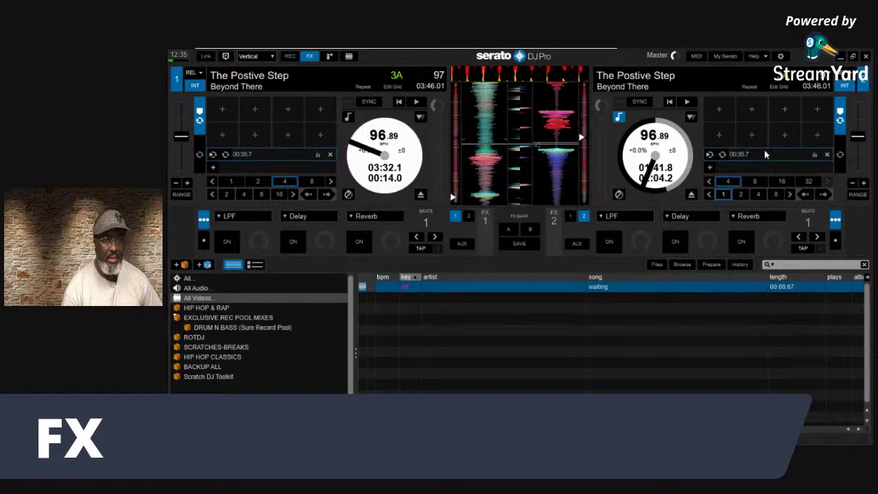
pyautogui.click(780, 57)
pyautogui.click(578, 101)
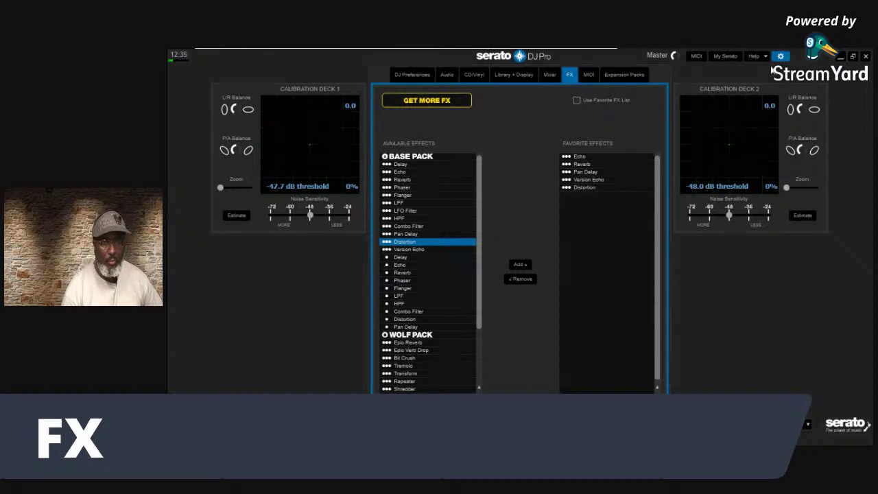
pyautogui.click(781, 56)
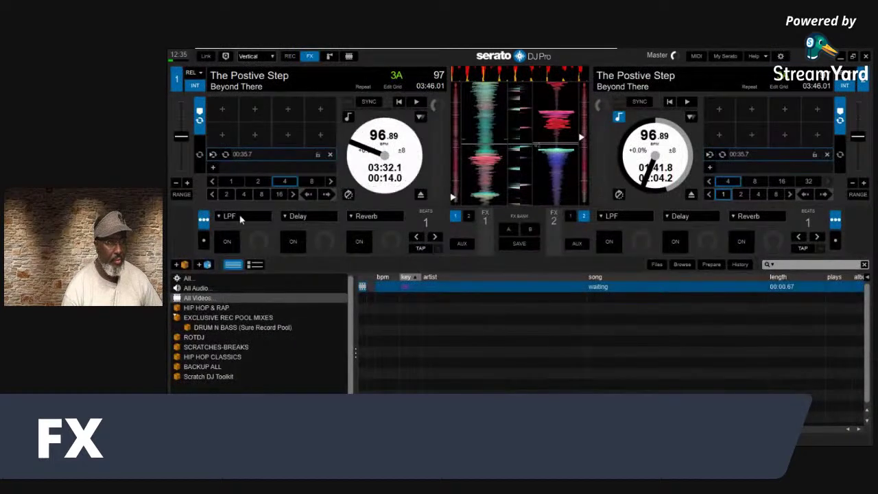
pyautogui.click(221, 216)
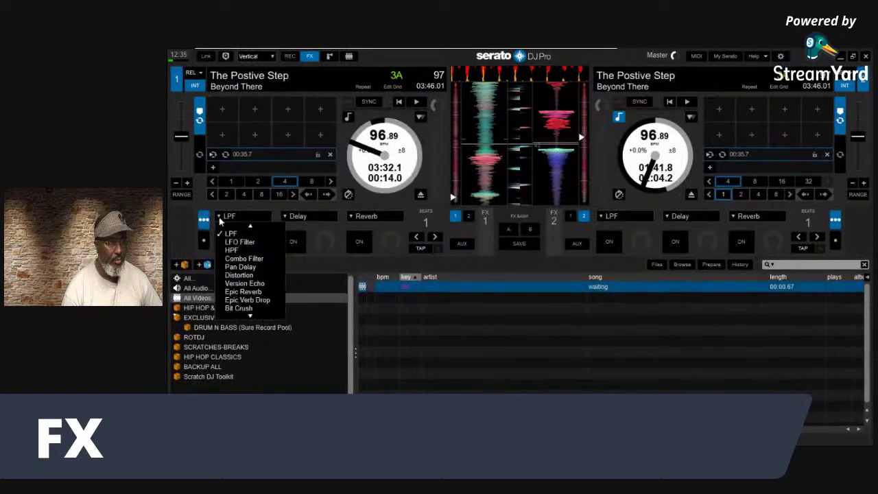
pyautogui.click(249, 317)
pyautogui.click(248, 317)
pyautogui.click(249, 318)
pyautogui.click(248, 317)
pyautogui.click(249, 317)
pyautogui.click(249, 317)
pyautogui.click(249, 317)
pyautogui.click(249, 317)
pyautogui.click(249, 317)
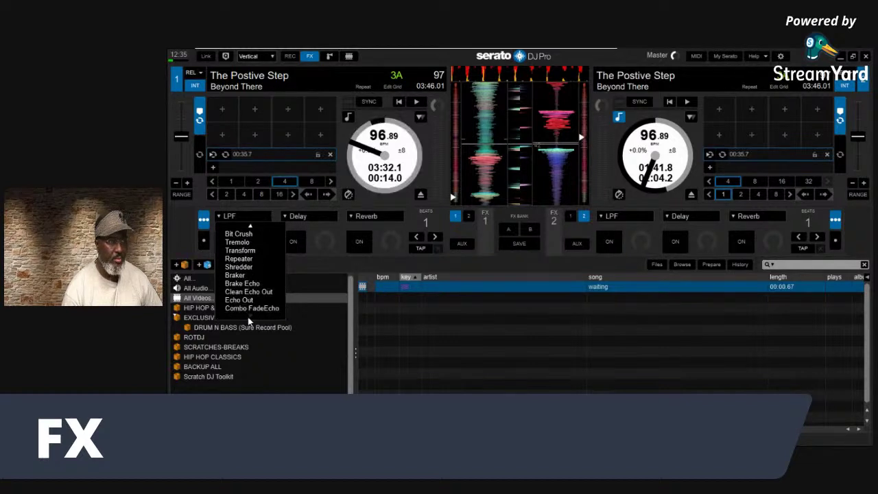
pyautogui.click(251, 225)
pyautogui.click(251, 225)
pyautogui.click(218, 218)
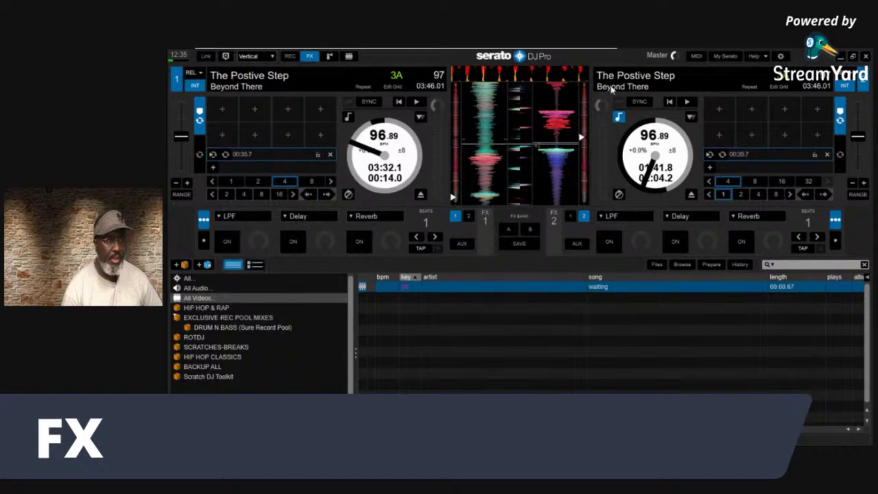
# Tick Use Favorite FX List, remove Distortion from the favorites, then go to MIDI settings
pyautogui.click(780, 56)
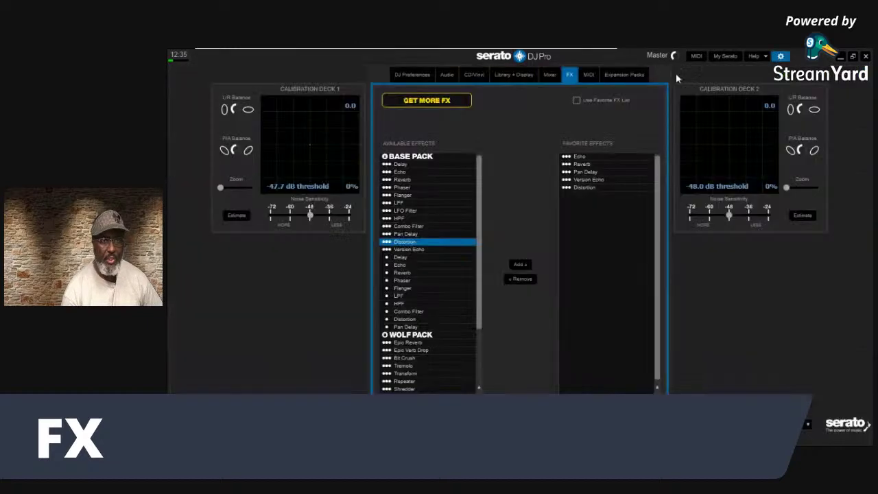
pyautogui.click(576, 100)
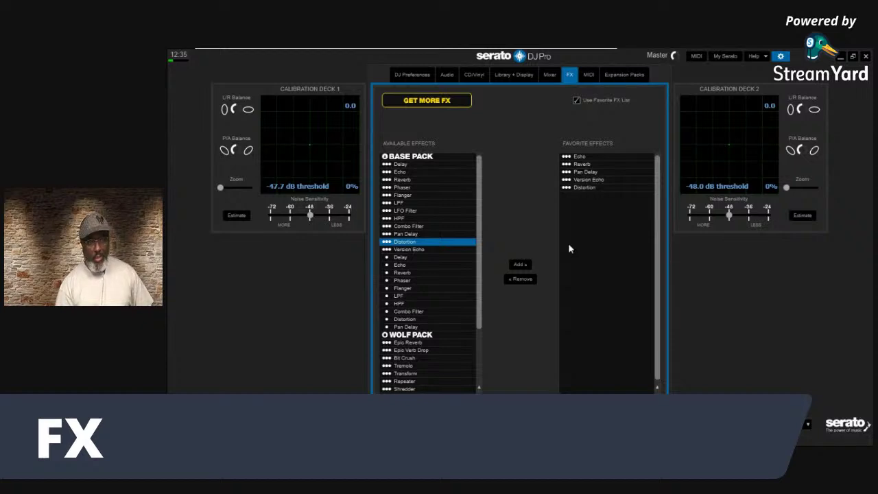
pyautogui.click(598, 186)
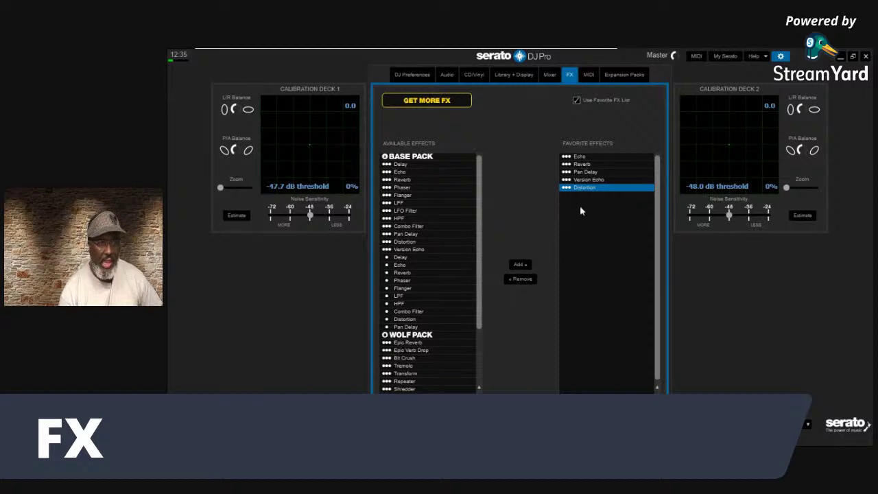
pyautogui.click(519, 279)
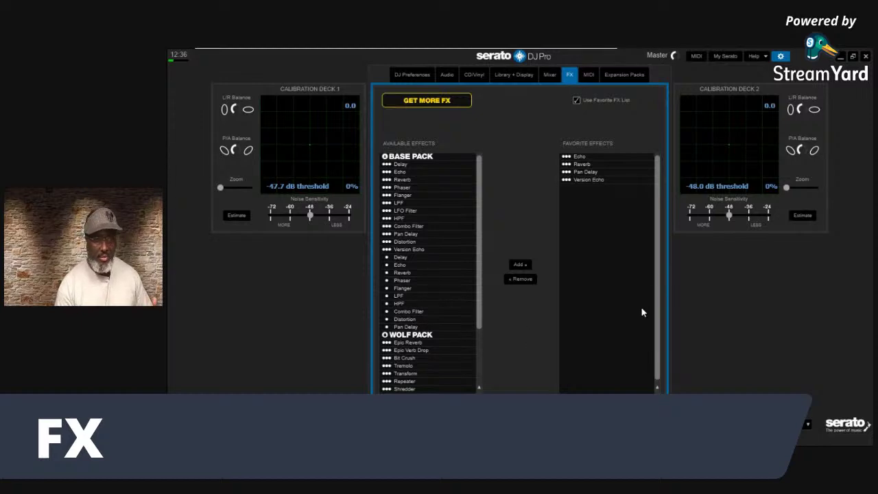
pyautogui.click(588, 74)
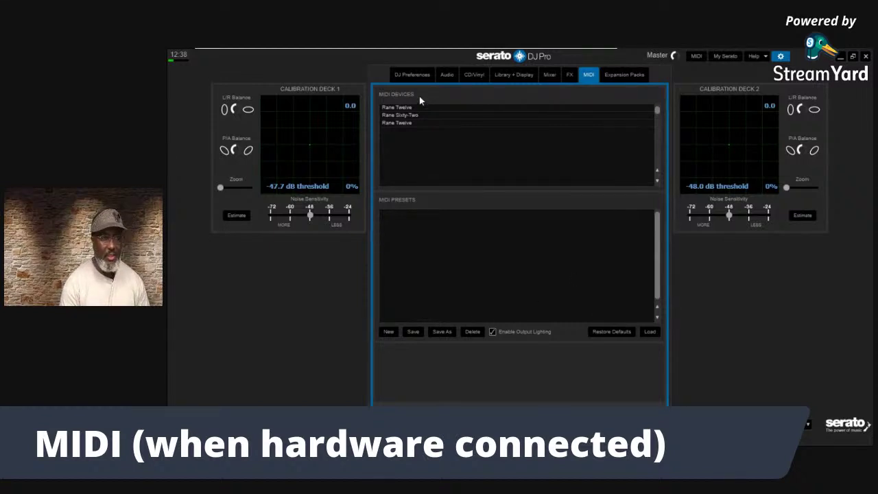
# Select the first Rane Twelve in the MIDI Devices list
pyautogui.click(405, 109)
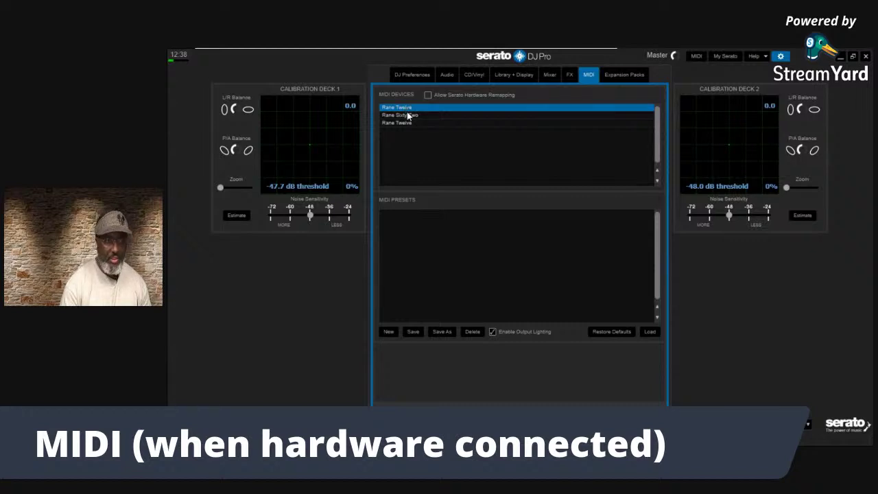
# Review the Rane MIDI devices and allow Serato hardware remapping for the first Rane Twelve
pyautogui.click(406, 123)
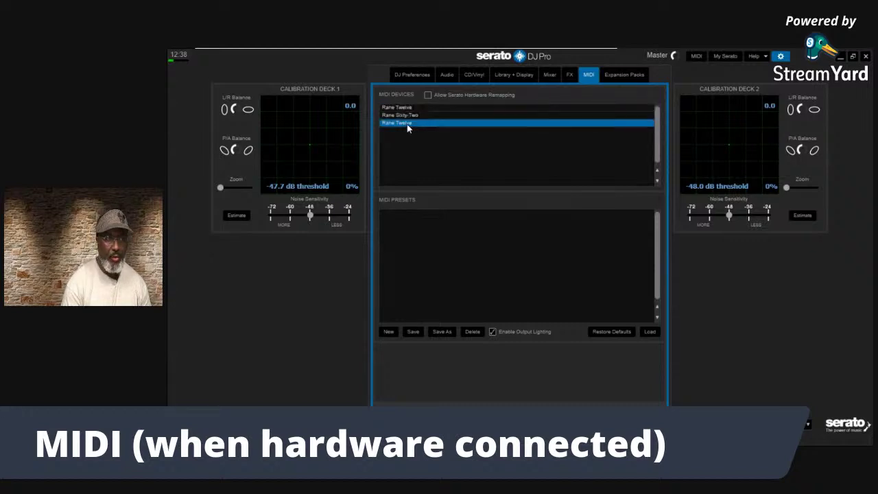
pyautogui.click(413, 110)
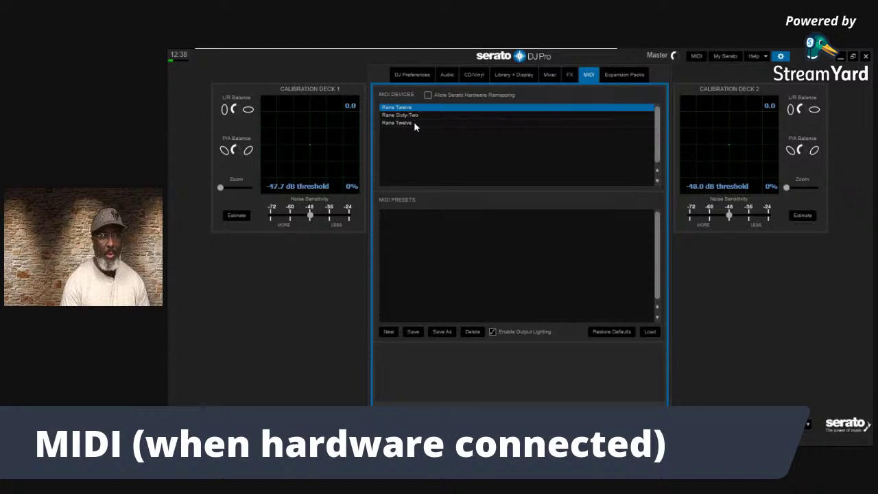
pyautogui.click(413, 122)
pyautogui.click(413, 115)
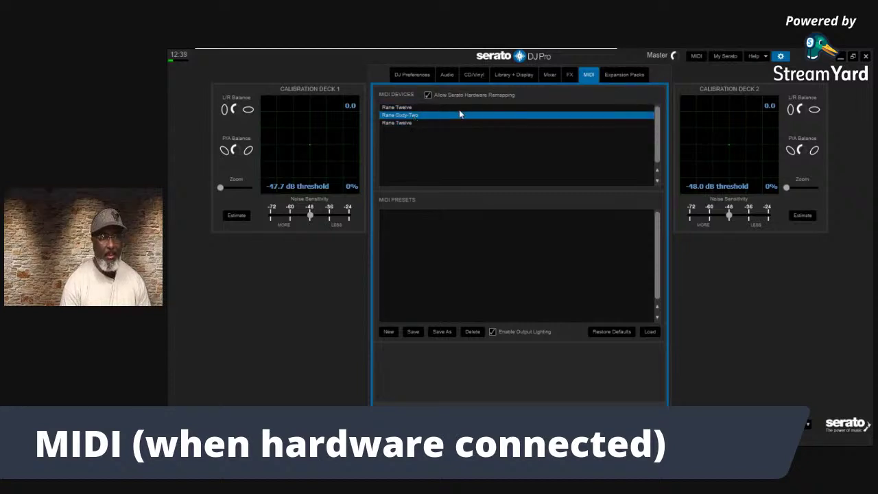
pyautogui.click(414, 108)
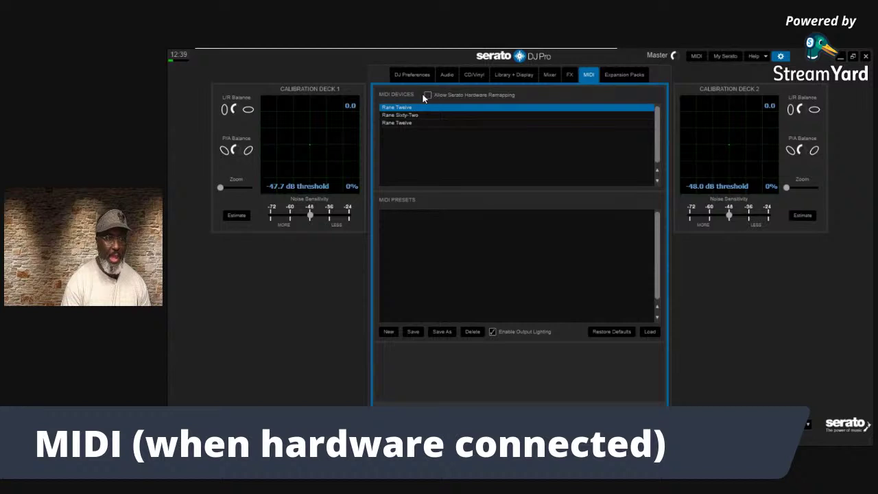
pyautogui.click(426, 95)
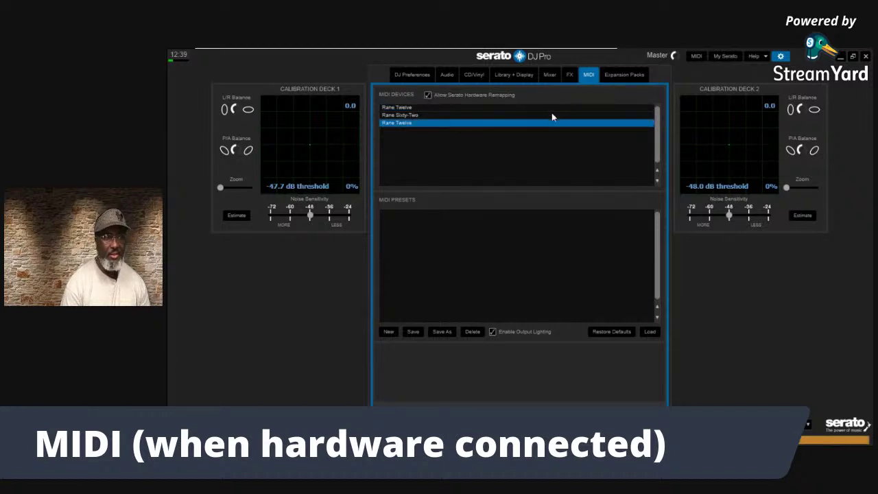
# Check the Rane Sixty-Two and both Rane Twelves, then close Setup back to the decks
pyautogui.click(410, 115)
pyautogui.click(412, 107)
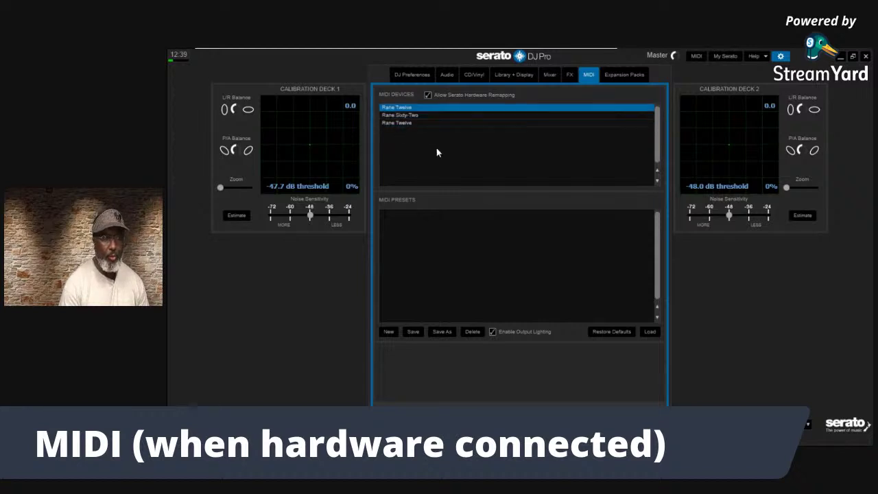
pyautogui.click(429, 122)
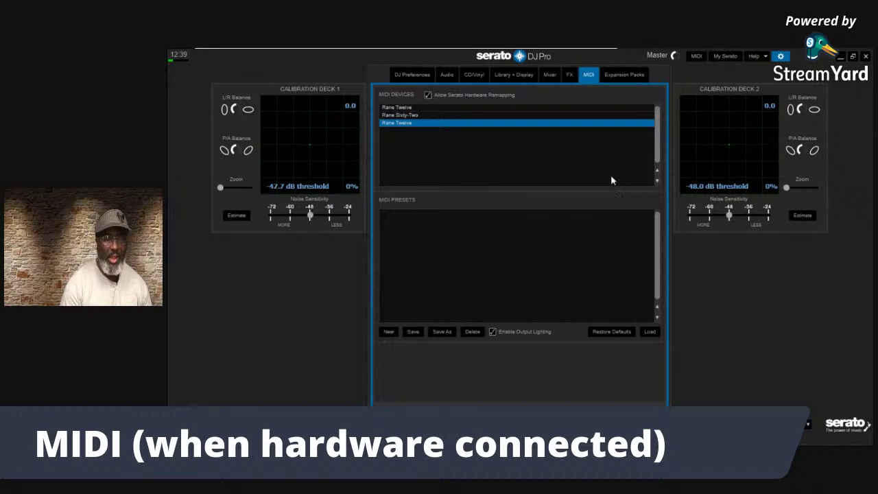
pyautogui.click(780, 57)
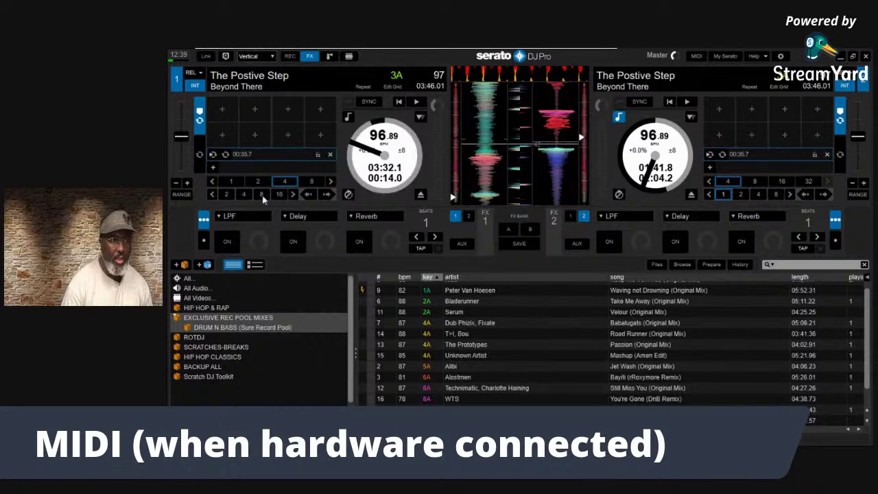
# Show and hide the MIDI assignment panel, then reopen Setup on the MIDI settings
pyautogui.click(696, 56)
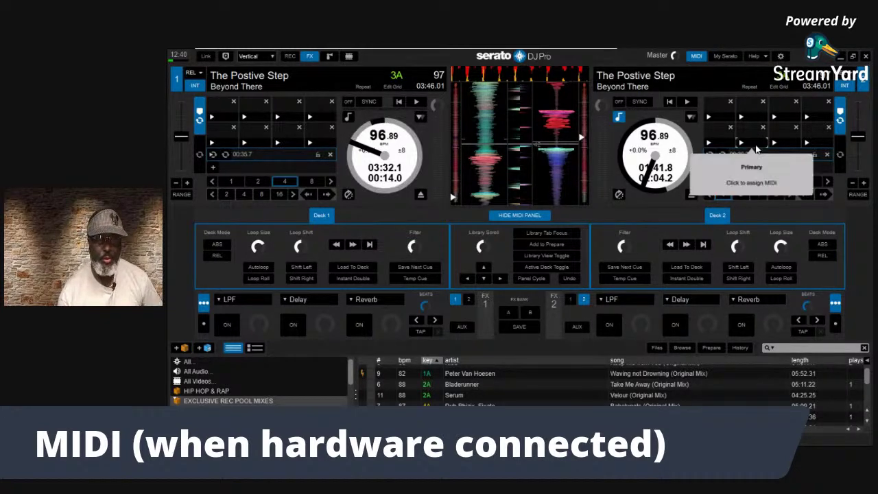
pyautogui.click(696, 57)
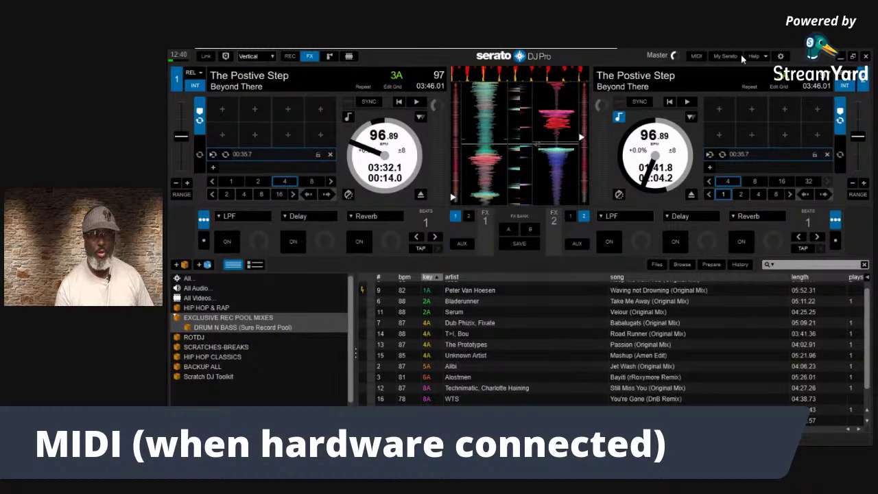
pyautogui.click(781, 56)
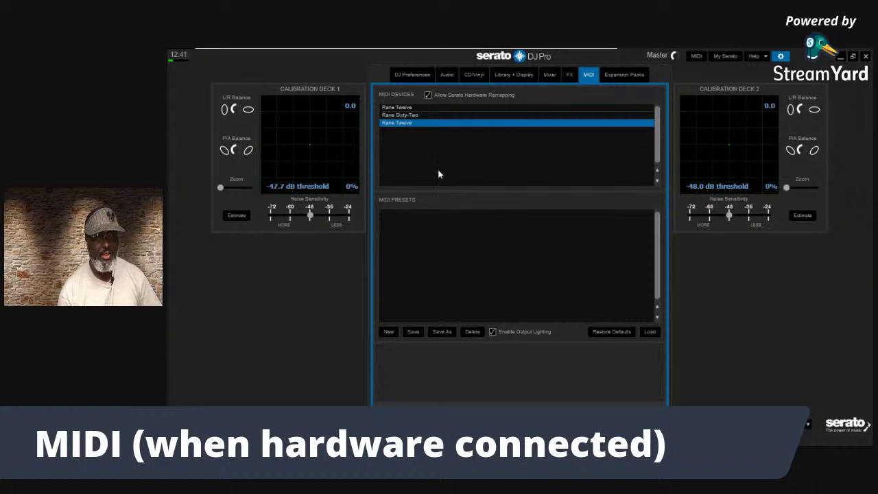
# Enable Output Lighting for the Rane Sixty-Two, checking the Rane Twelve devices around it
pyautogui.click(418, 117)
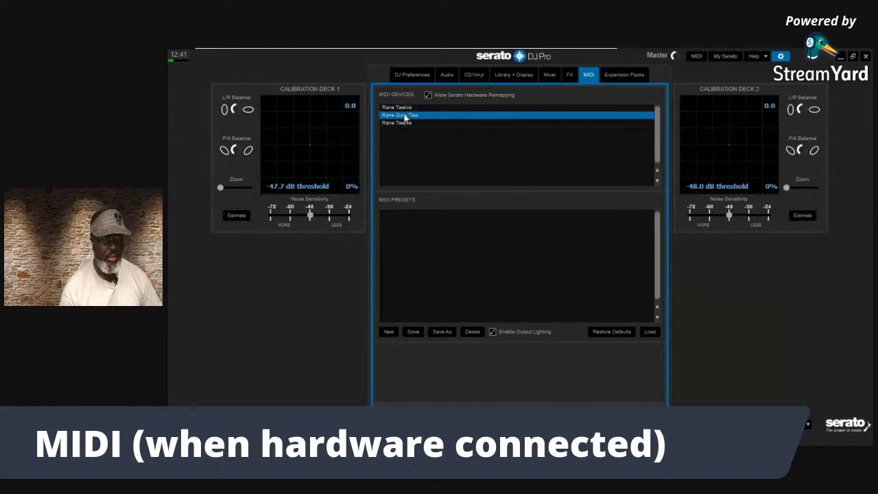
pyautogui.click(404, 108)
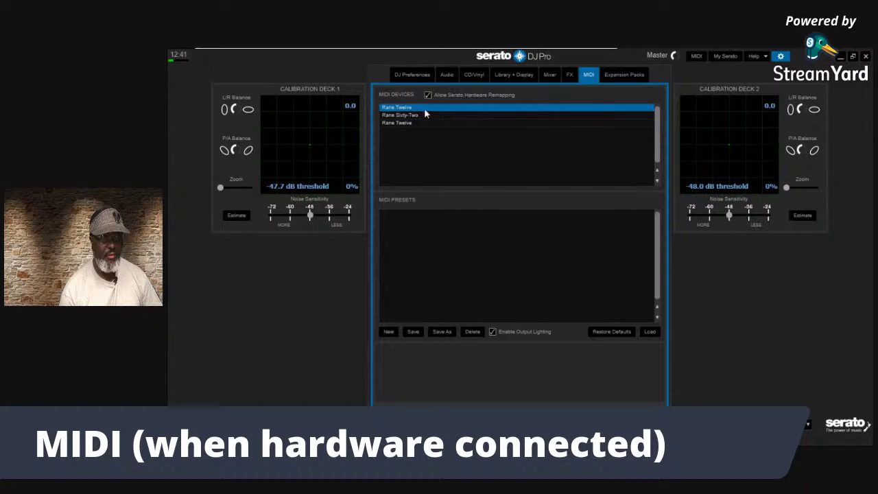
pyautogui.click(429, 123)
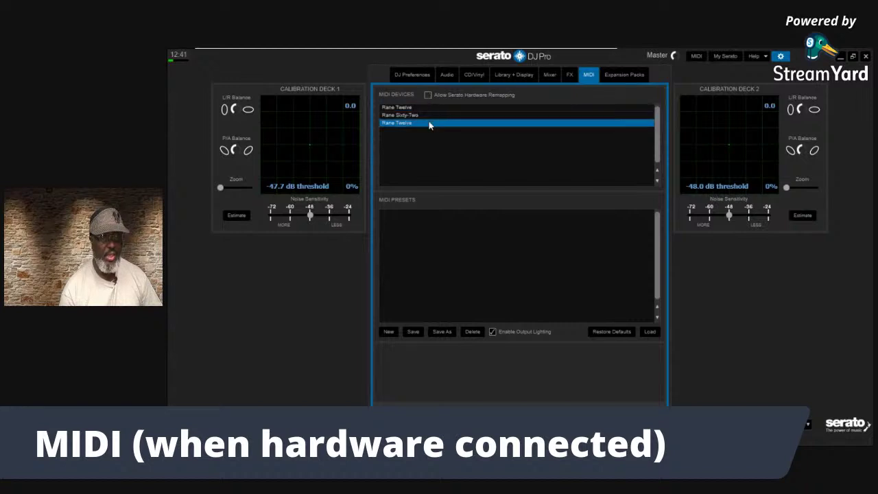
pyautogui.click(427, 106)
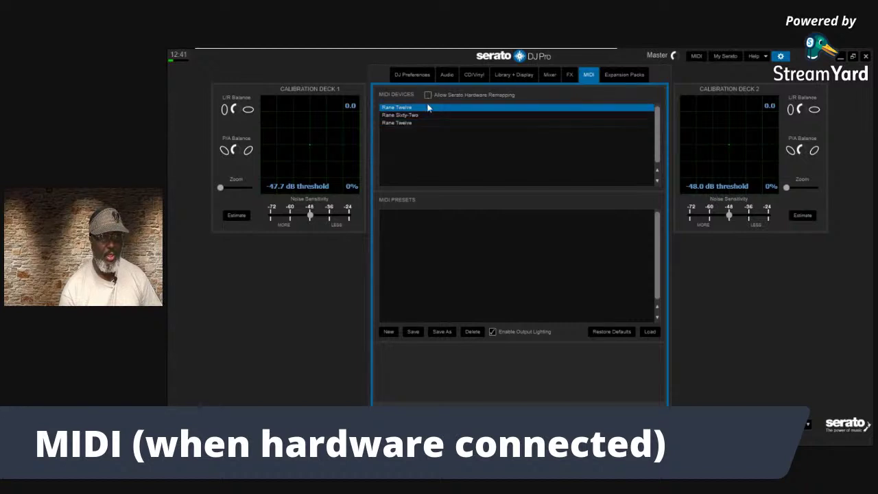
pyautogui.click(425, 115)
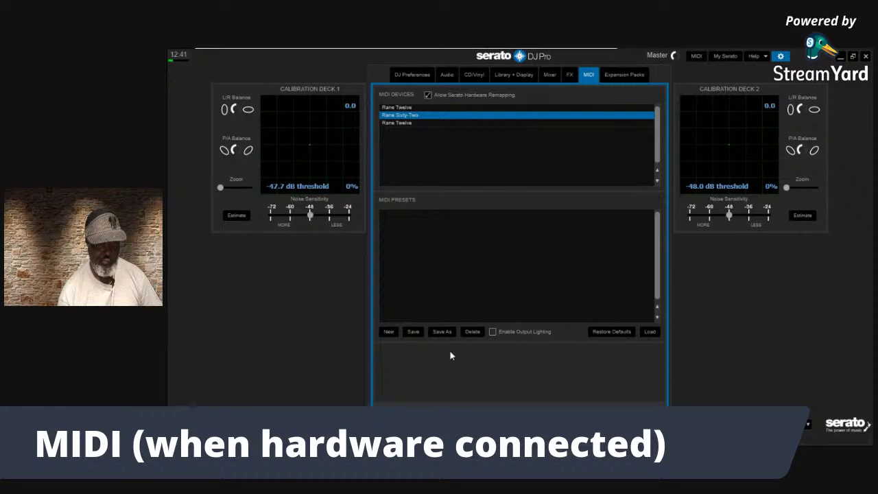
pyautogui.click(492, 331)
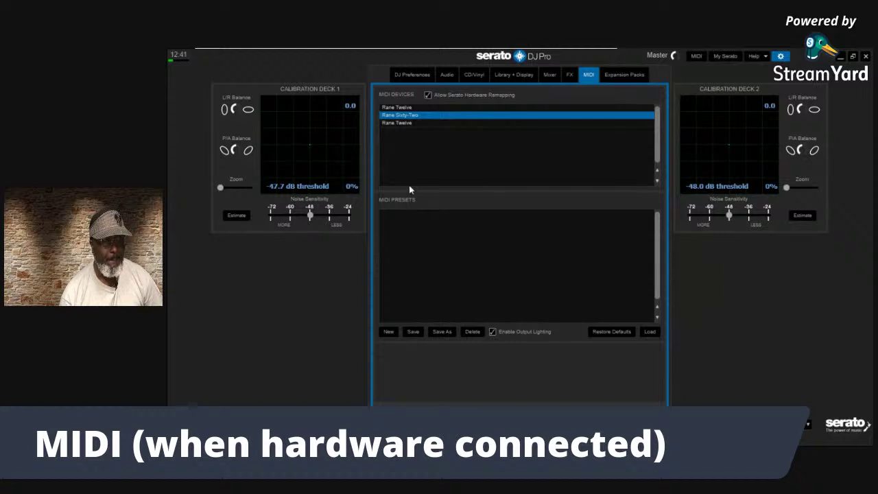
pyautogui.click(403, 109)
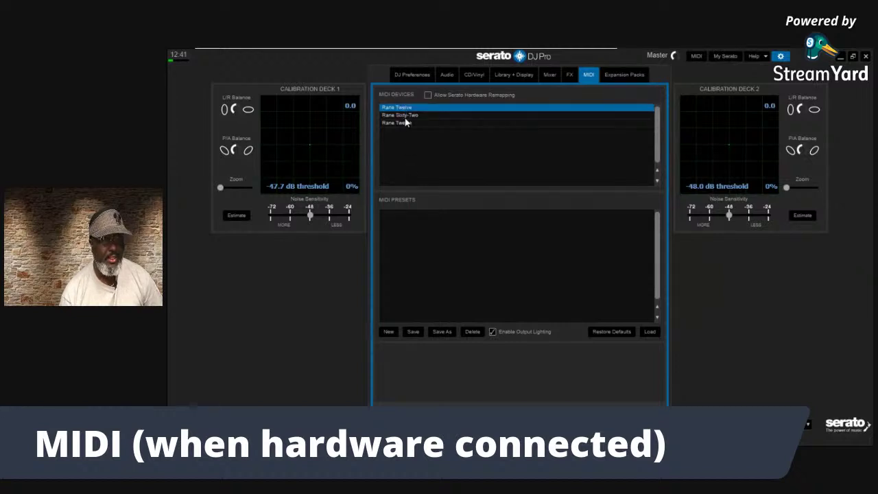
pyautogui.click(403, 122)
pyautogui.click(406, 108)
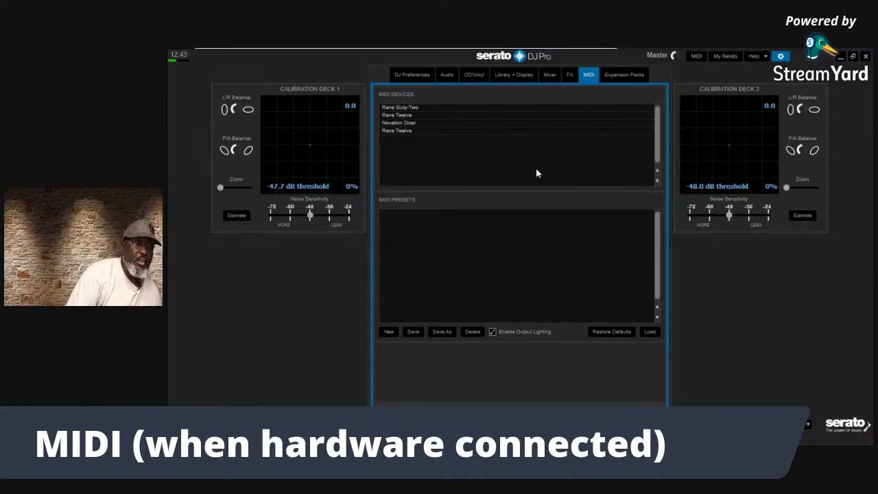
# With Novation Dicer selected, save a new MIDI preset named 'Rane 62+12 & Dicers'
pyautogui.click(407, 123)
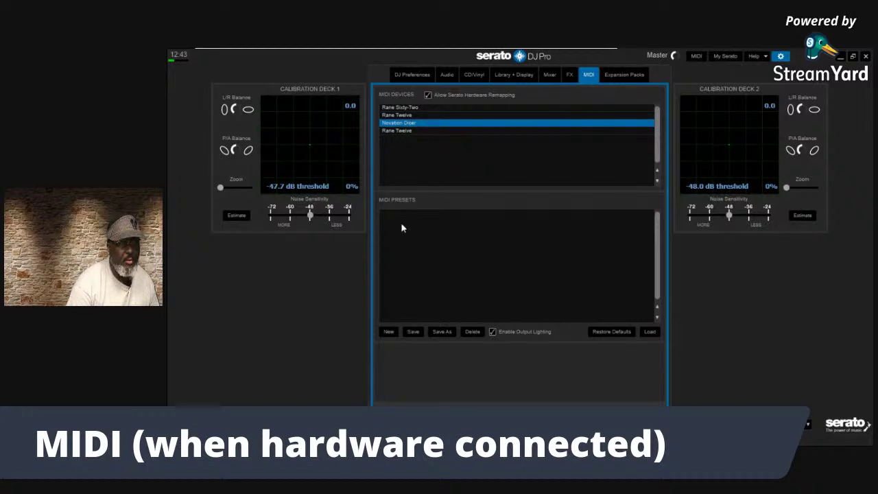
pyautogui.click(388, 331)
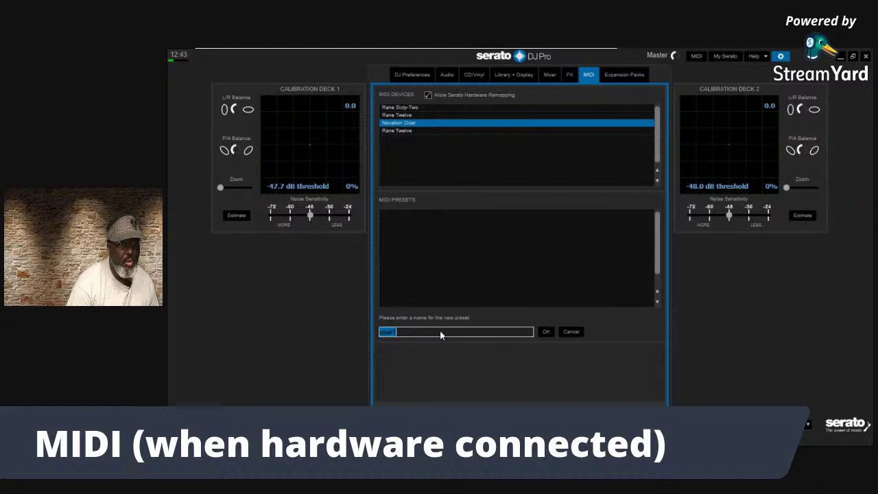
pyautogui.click(570, 332)
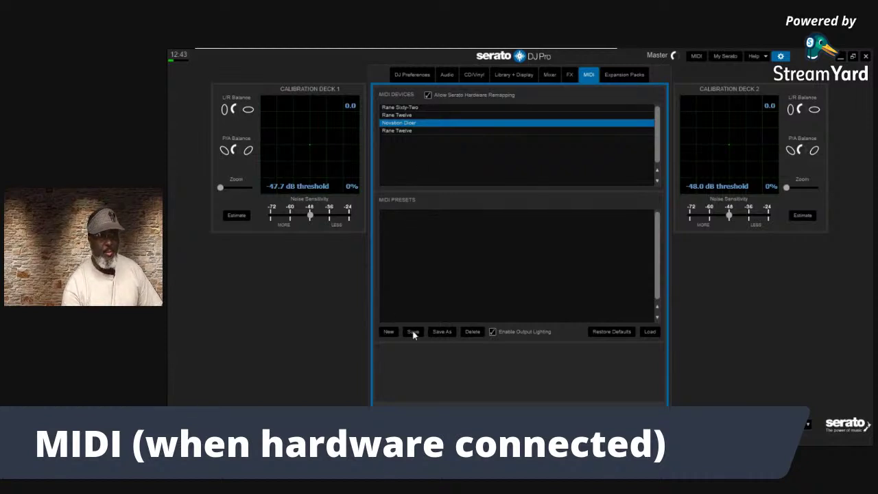
pyautogui.click(390, 333)
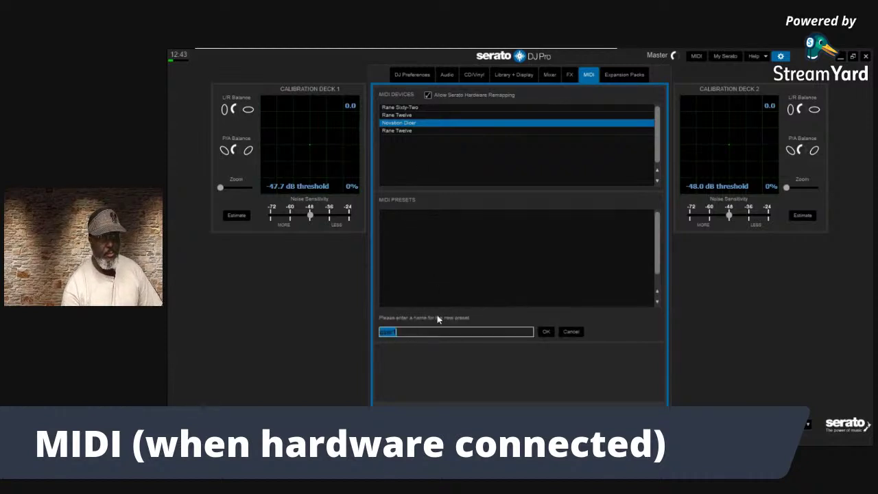
pyautogui.press('BackSpace')
pyautogui.write('Rane')
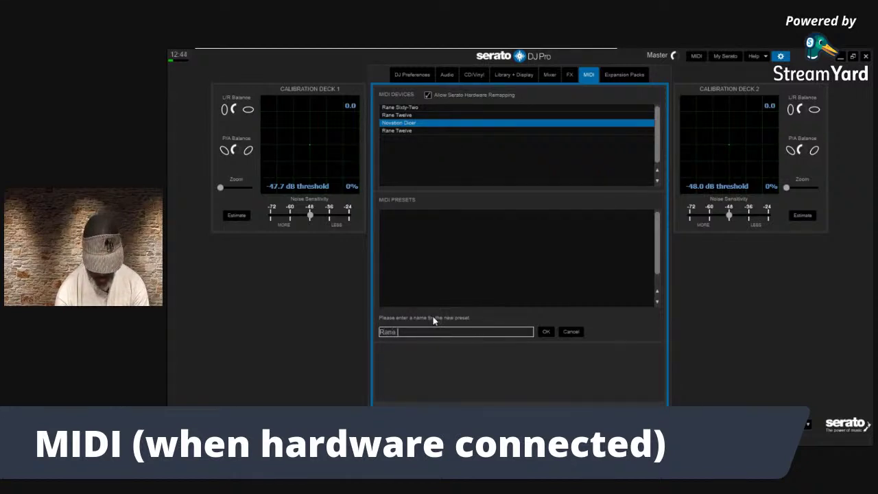
pyautogui.write(' 62+12')
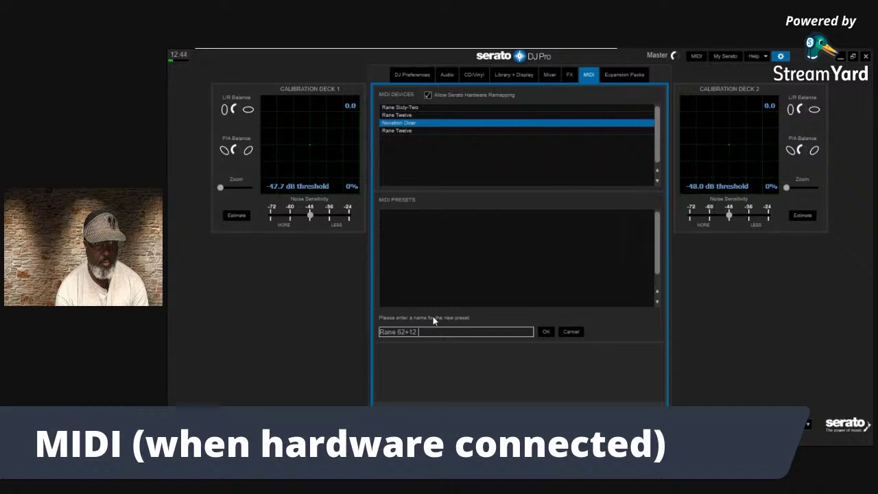
pyautogui.write(' & Dic')
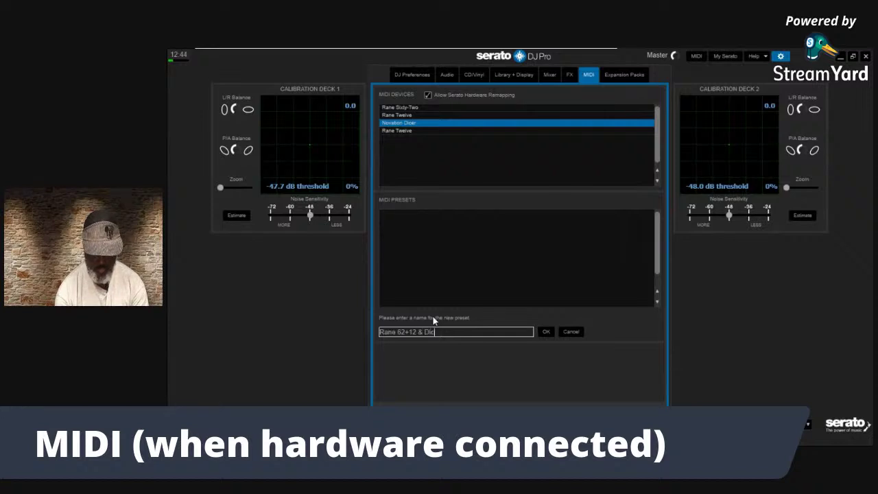
pyautogui.write('er3')
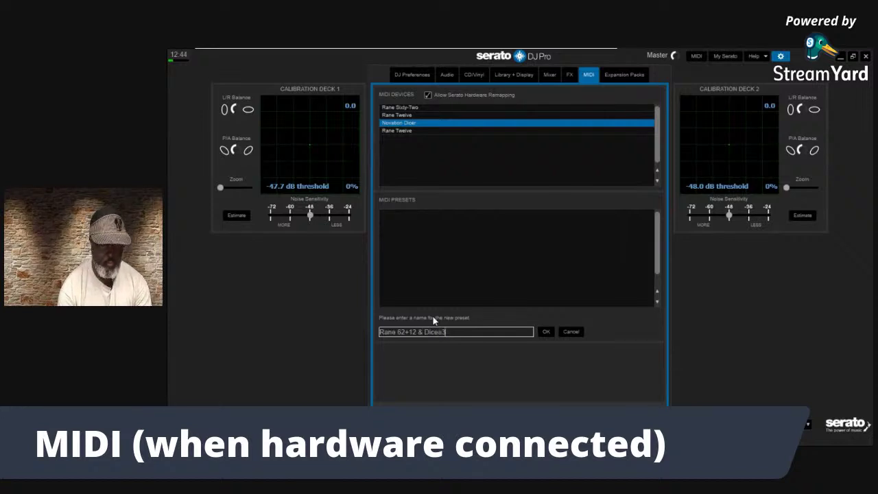
pyautogui.press('BackSpace')
pyautogui.write('s')
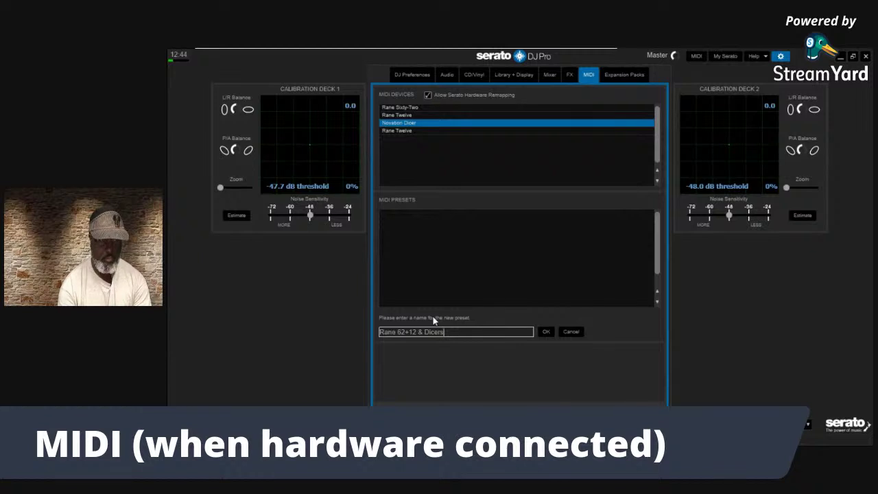
pyautogui.click(542, 332)
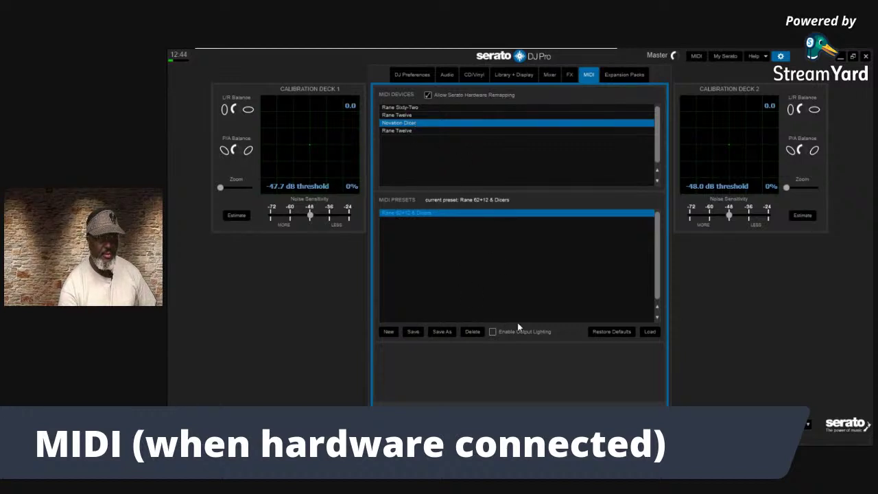
# Toggle output lighting on and back off, then reselect the Novation Dicer device
pyautogui.click(494, 331)
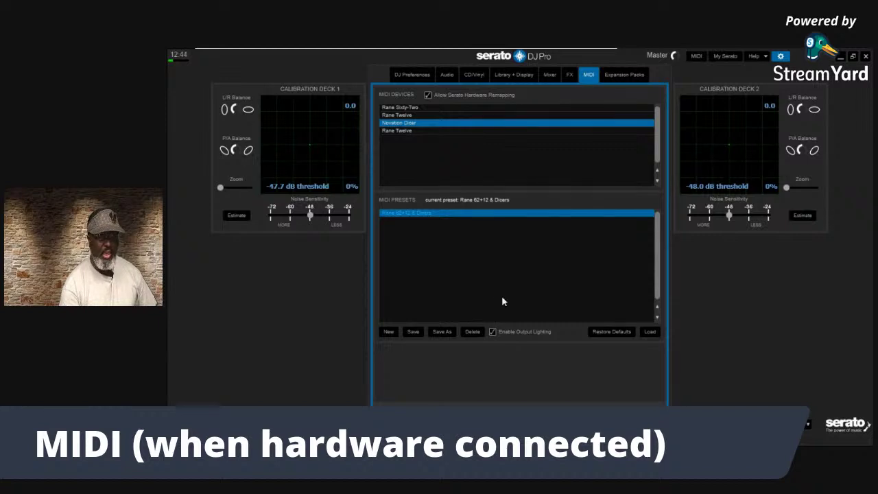
pyautogui.click(504, 335)
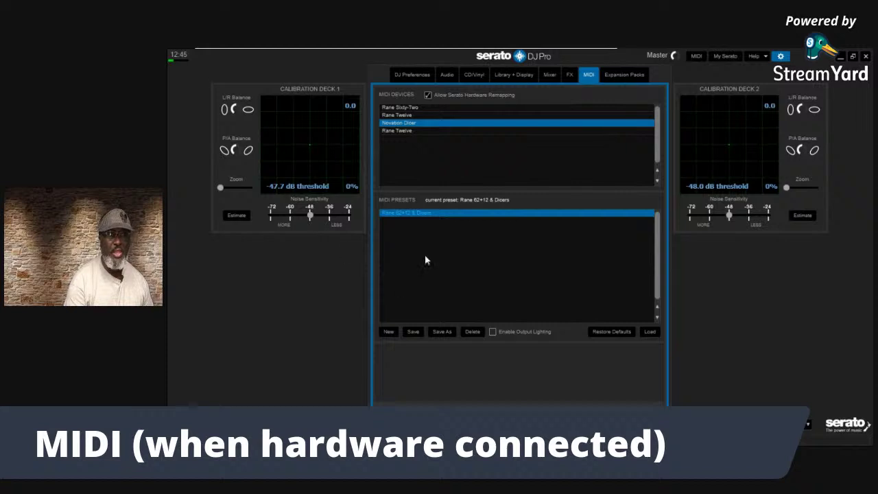
pyautogui.press('Up')
pyautogui.click(409, 124)
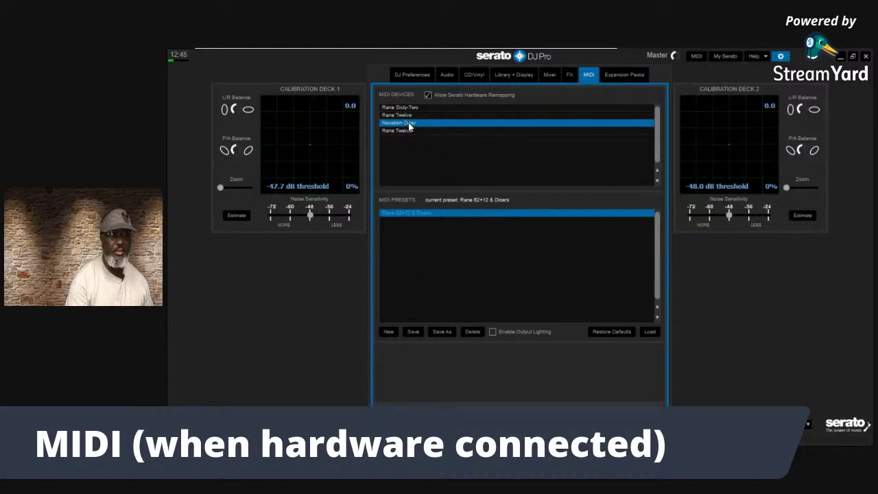
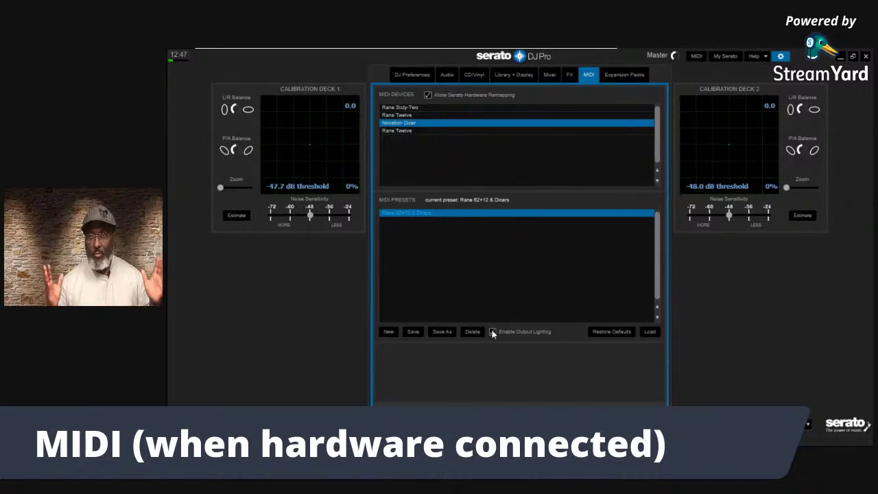
# Enable Output Lighting for the MIDI preset and show the Serato Video expansion pack settings
pyautogui.click(492, 331)
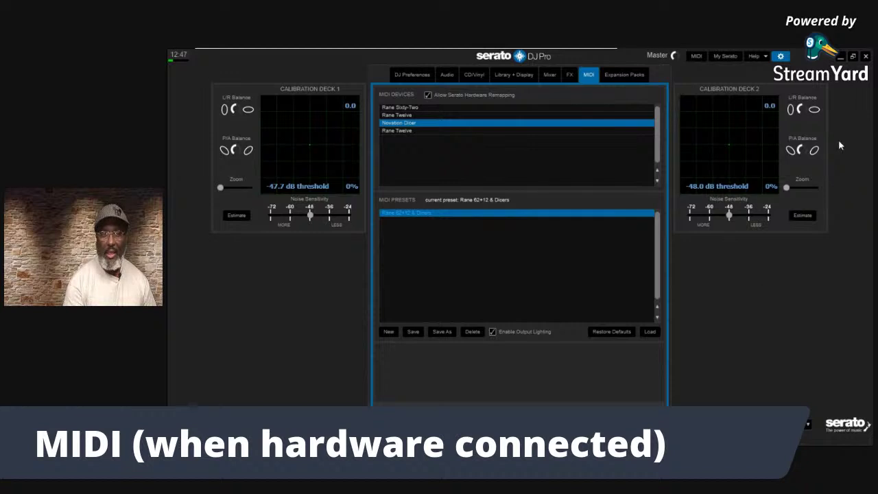
pyautogui.click(621, 75)
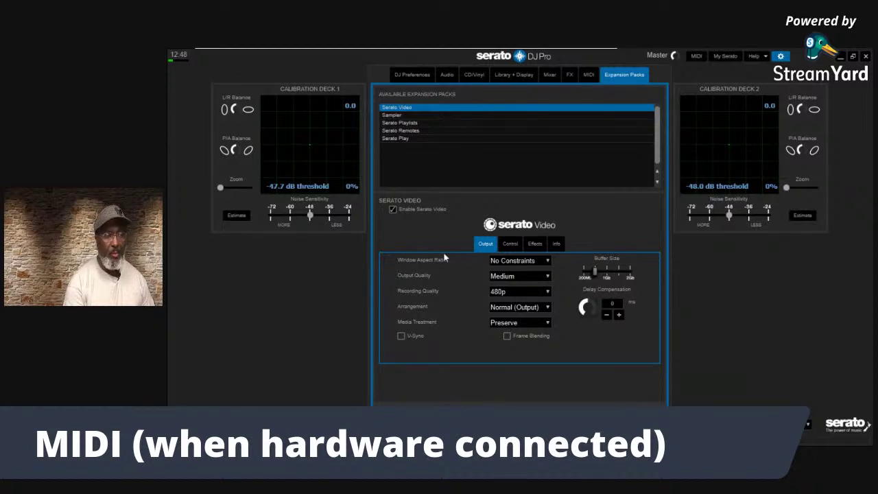
pyautogui.click(546, 262)
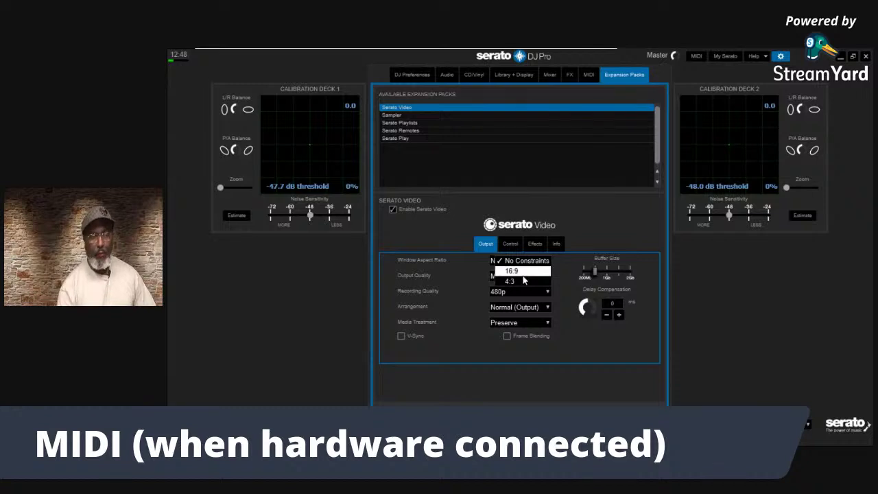
pyautogui.click(511, 271)
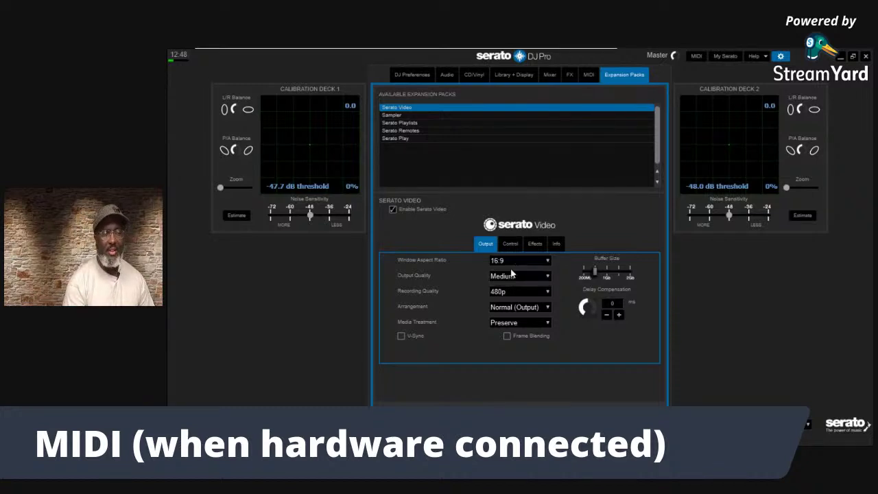
pyautogui.click(545, 260)
pyautogui.click(519, 283)
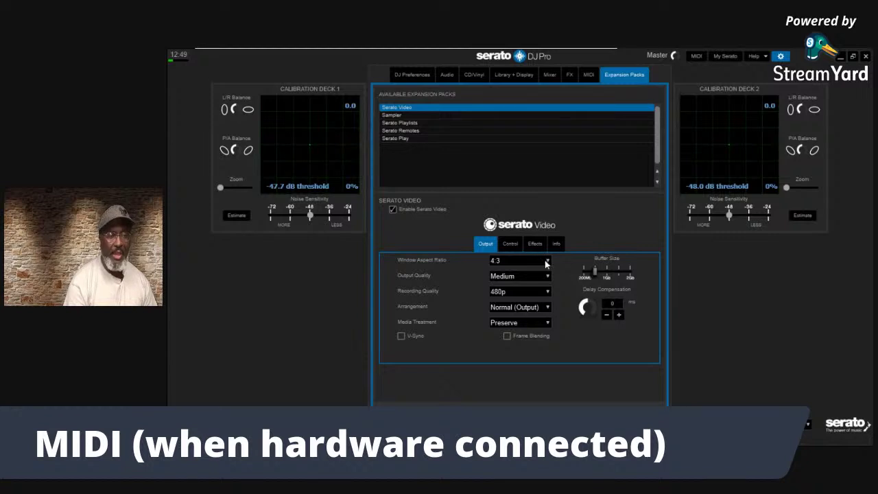
pyautogui.click(549, 260)
pyautogui.click(526, 261)
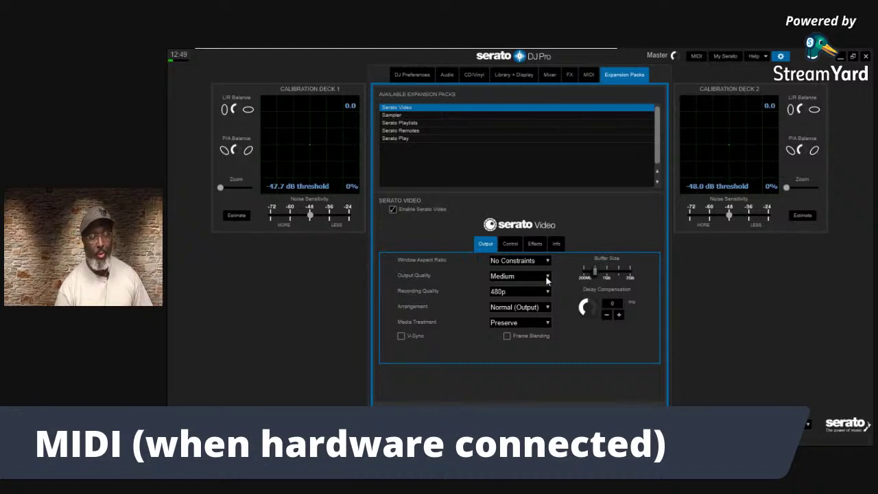
# Choose Best output quality, then raise recording quality from 720p to 1080p
pyautogui.click(546, 278)
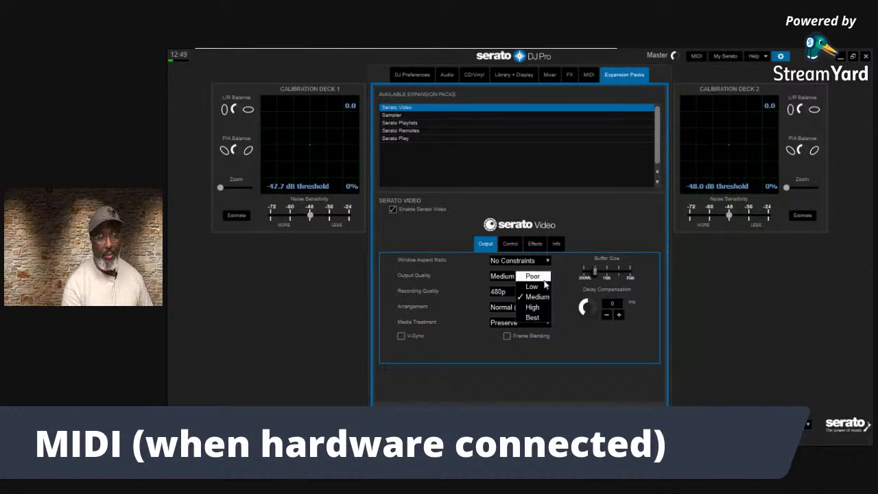
pyautogui.click(536, 318)
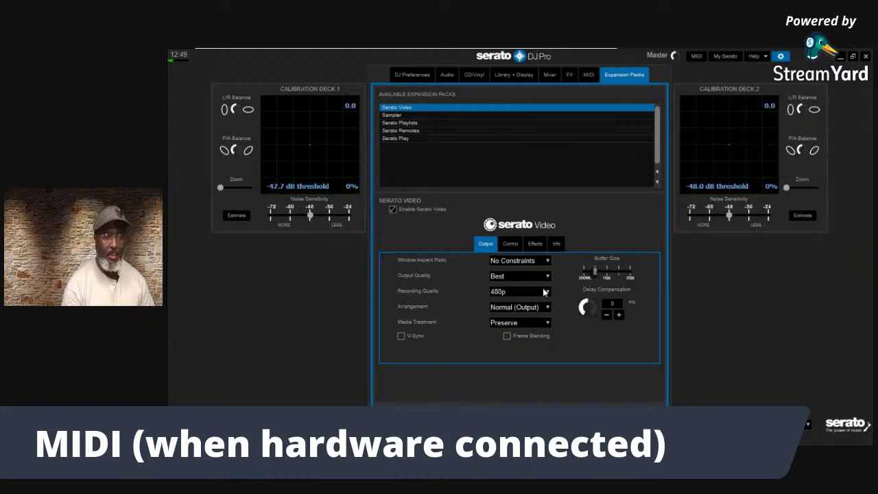
pyautogui.click(547, 294)
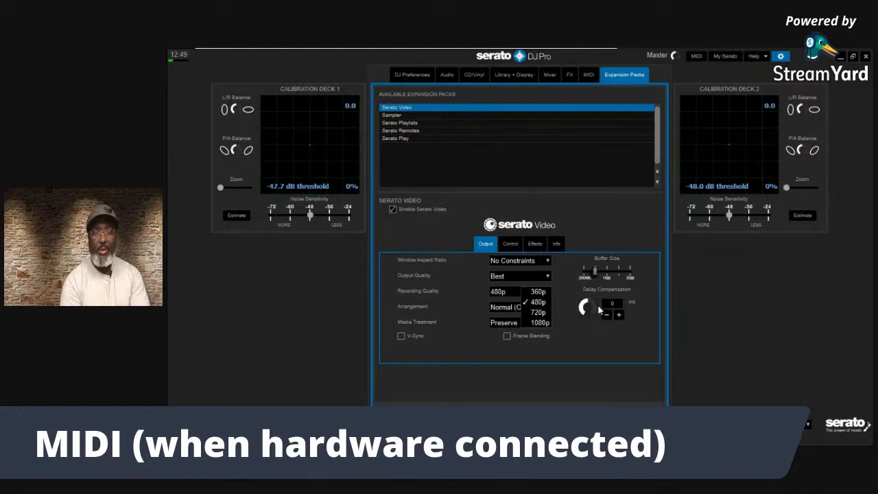
pyautogui.click(540, 313)
pyautogui.click(547, 290)
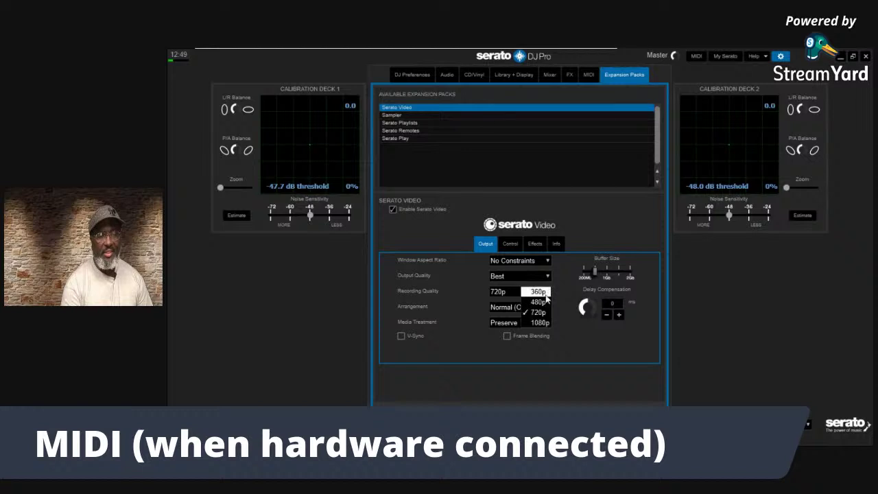
pyautogui.click(540, 323)
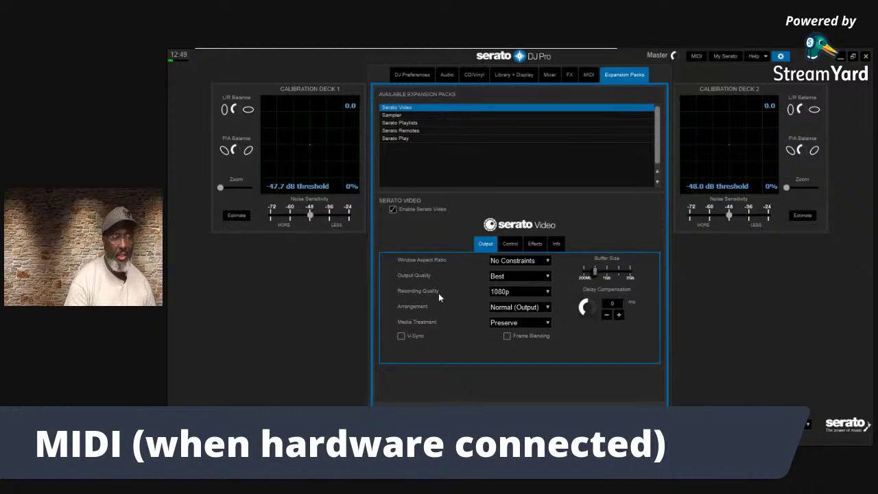
pyautogui.click(547, 307)
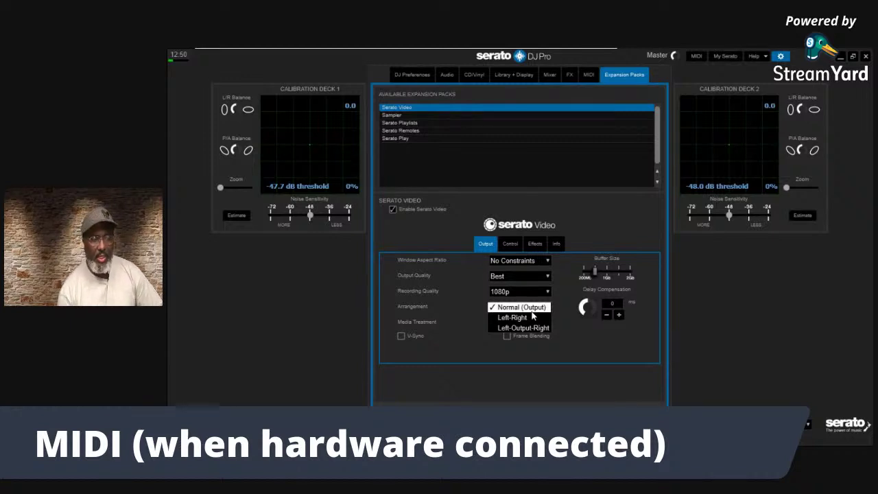
pyautogui.click(531, 310)
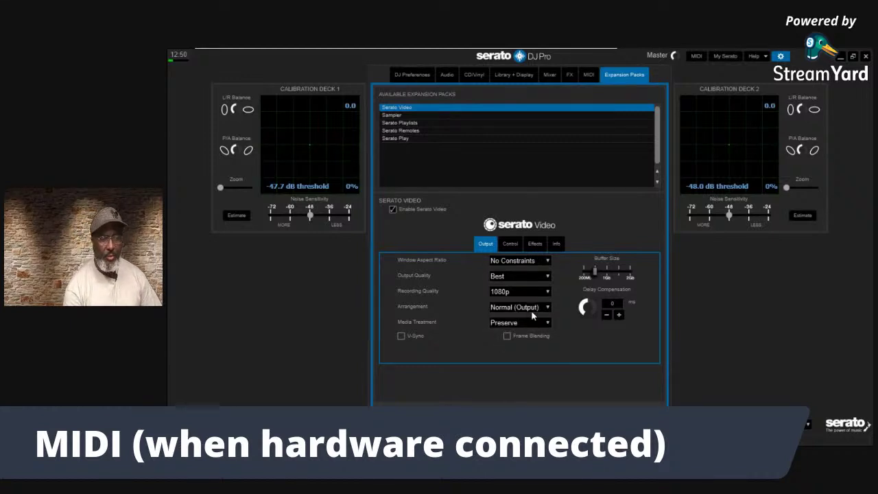
pyautogui.click(547, 310)
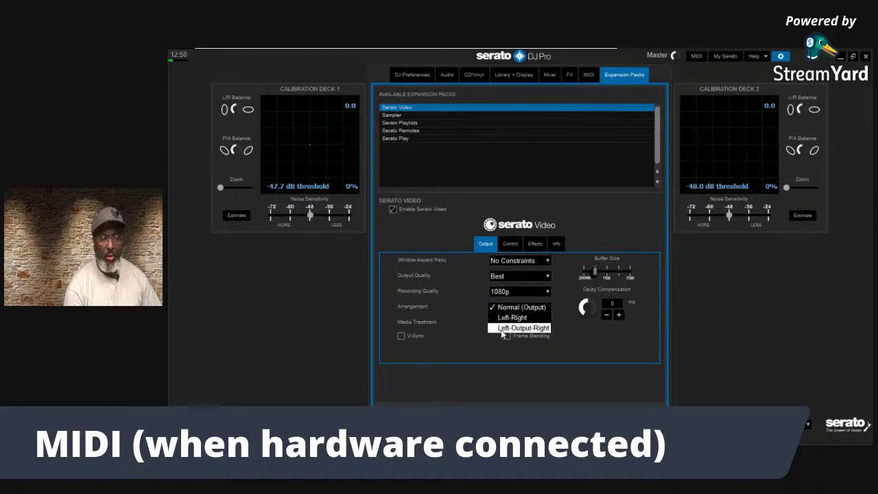
pyautogui.click(579, 340)
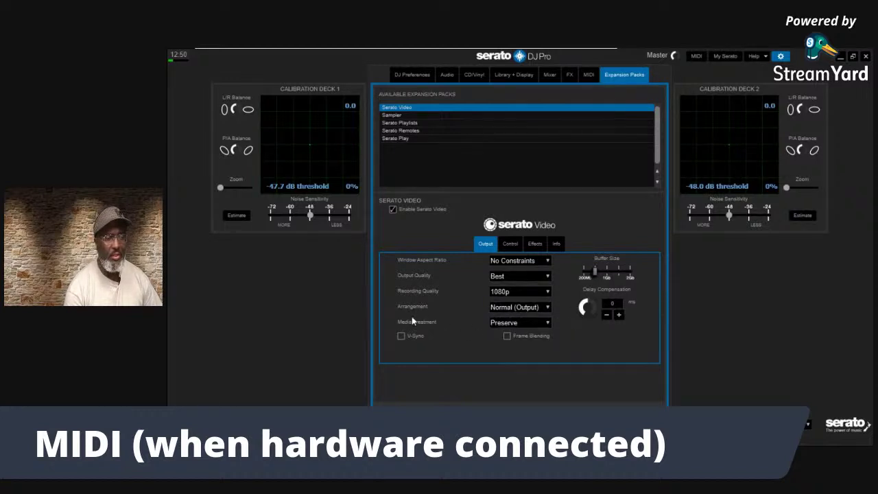
pyautogui.click(544, 324)
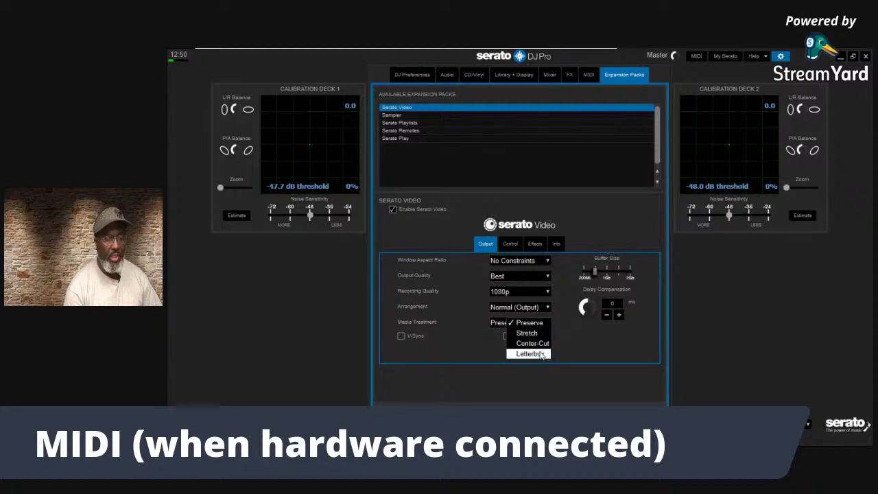
pyautogui.click(539, 324)
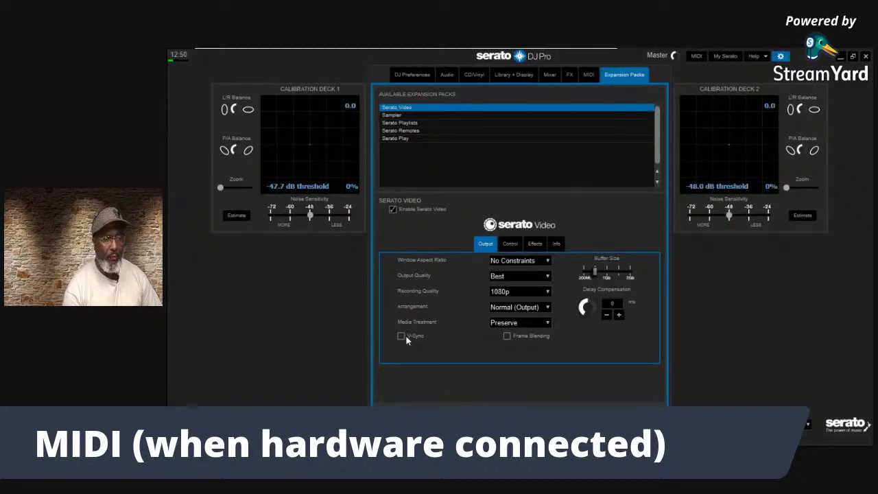
pyautogui.click(759, 56)
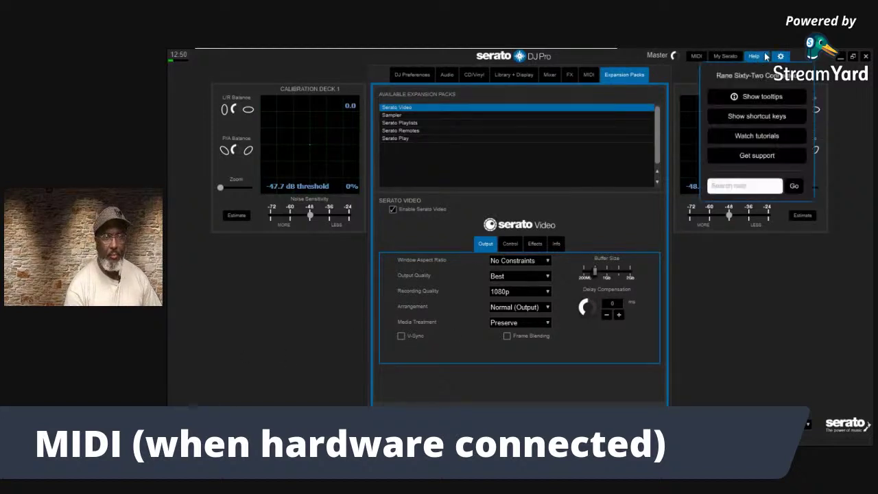
# Turn on Show tooltips from the Help menu to read the Arrangement explanation
pyautogui.click(758, 100)
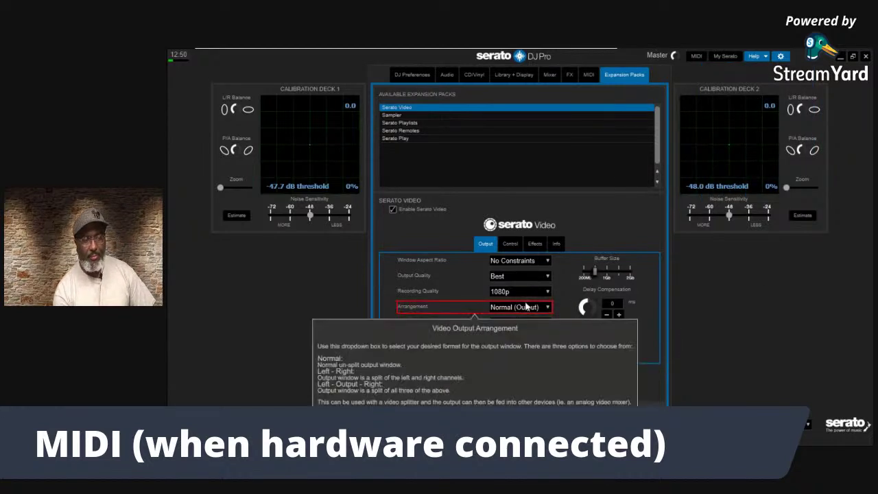
pyautogui.moveTo(527, 327)
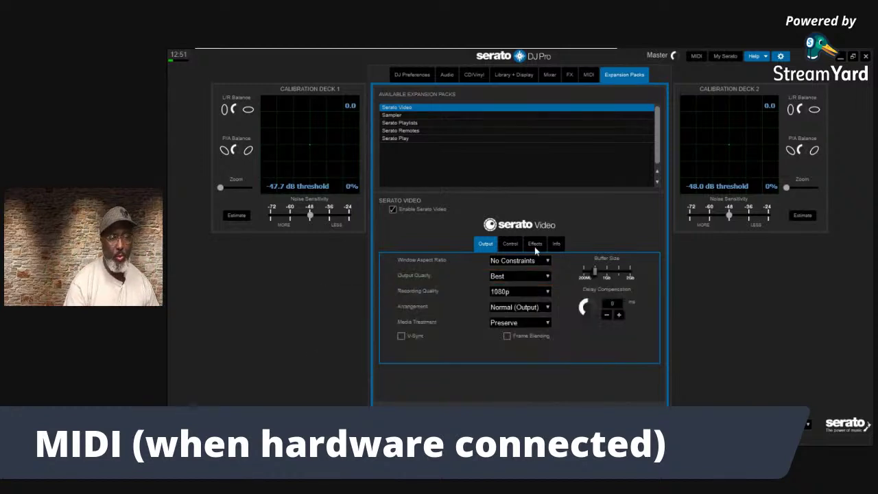
pyautogui.click(547, 323)
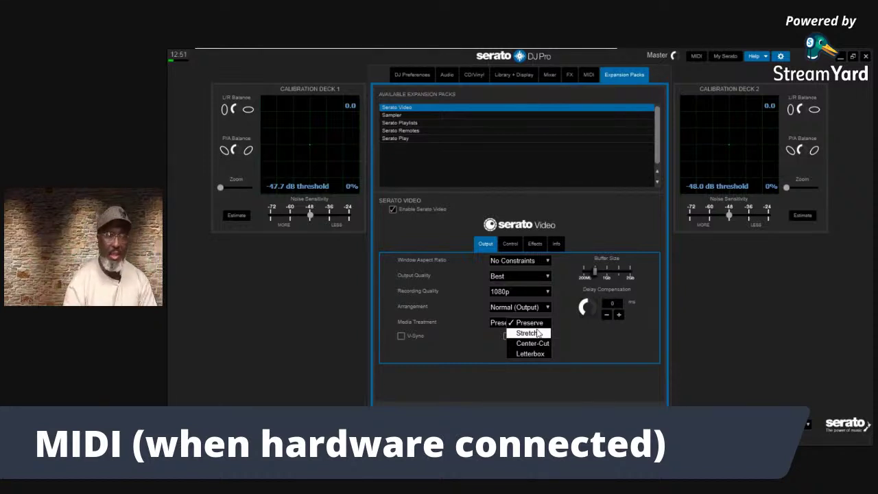
pyautogui.click(504, 350)
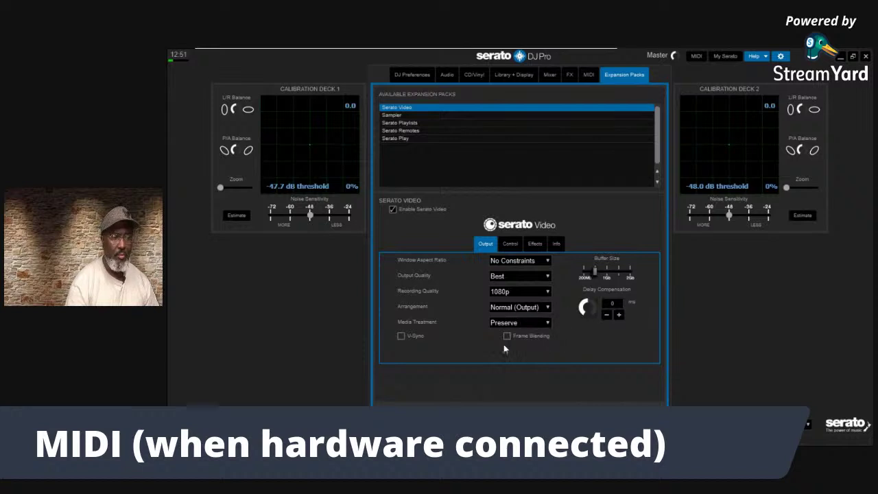
pyautogui.moveTo(409, 336)
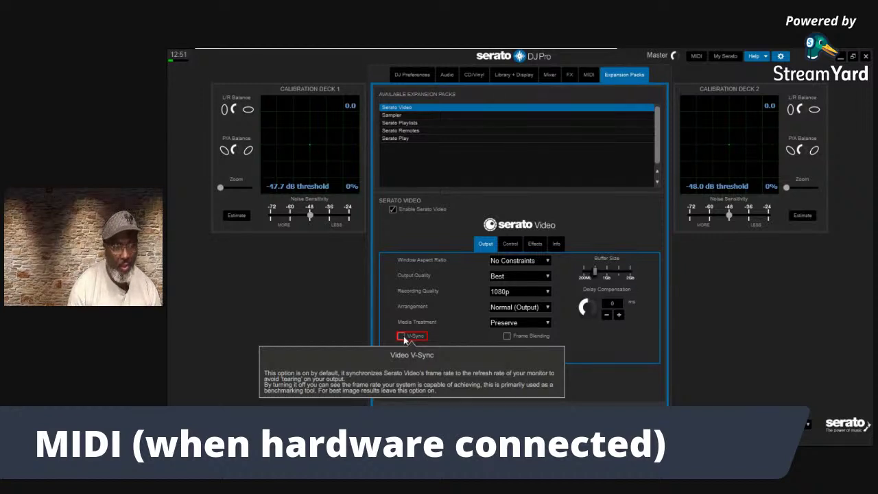
pyautogui.click(402, 338)
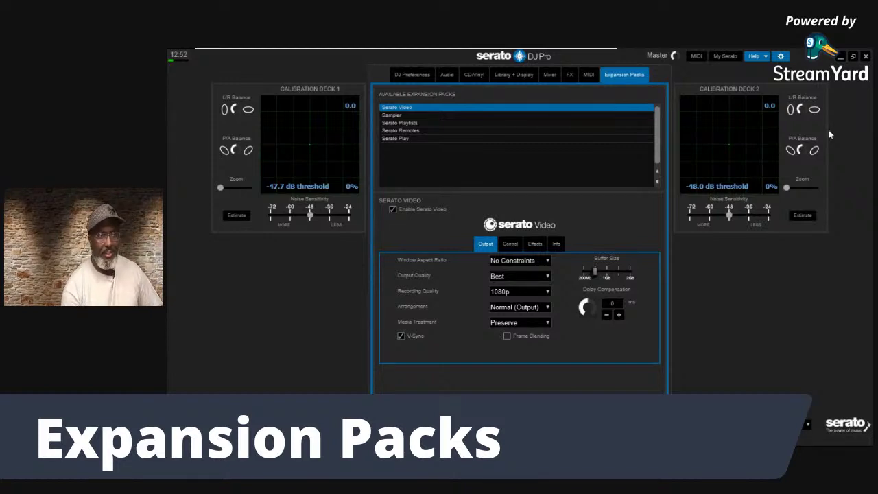
pyautogui.moveTo(439, 318)
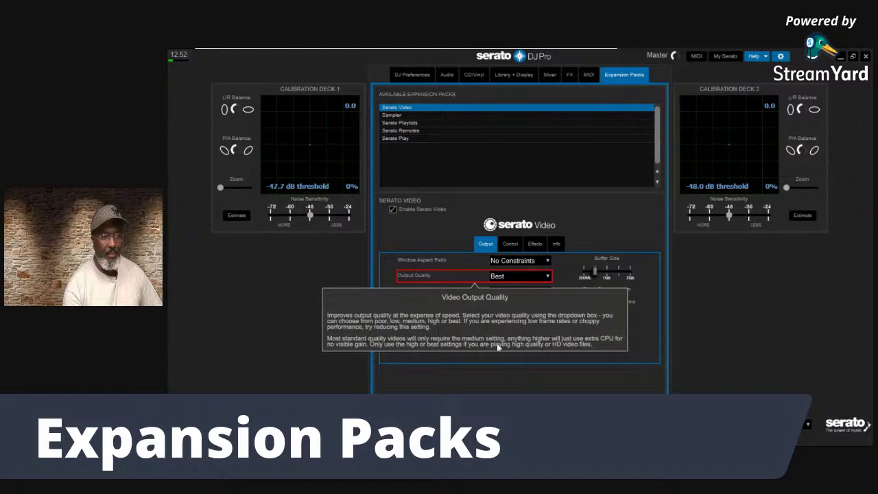
pyautogui.moveTo(410, 338)
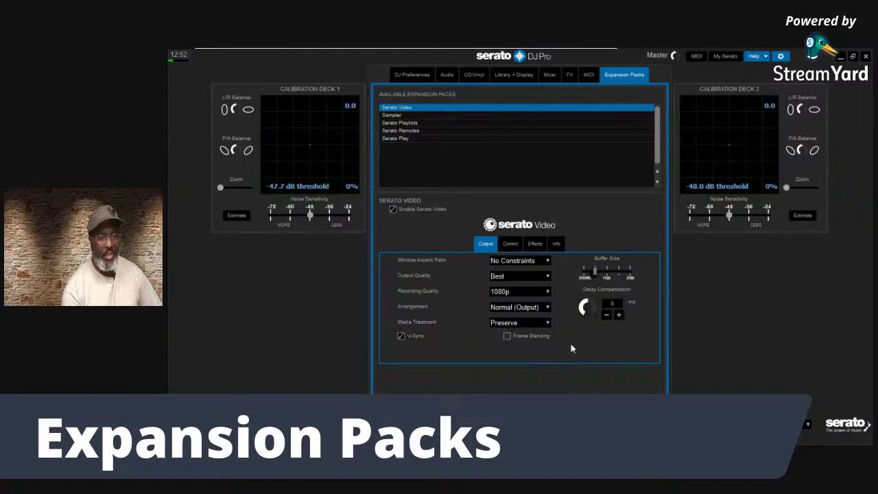
pyautogui.moveTo(513, 337)
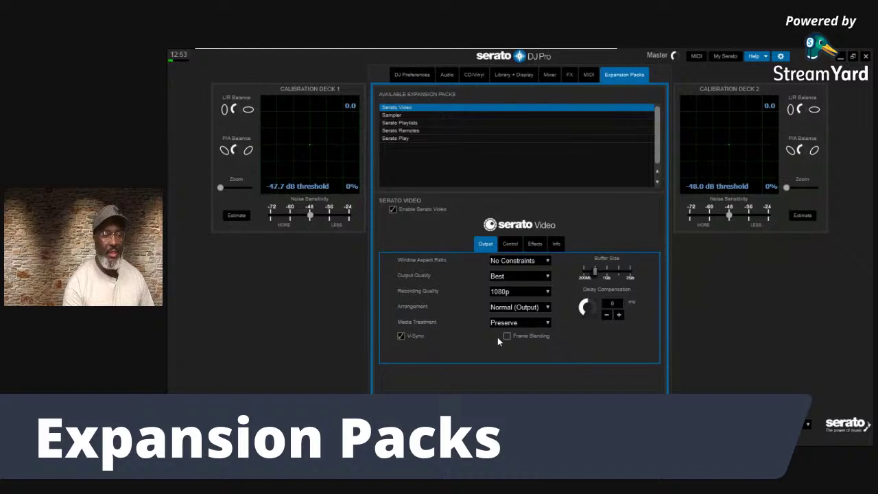
# Tick Frame Blending and apply the maximum 2GB video buffer size
pyautogui.click(507, 336)
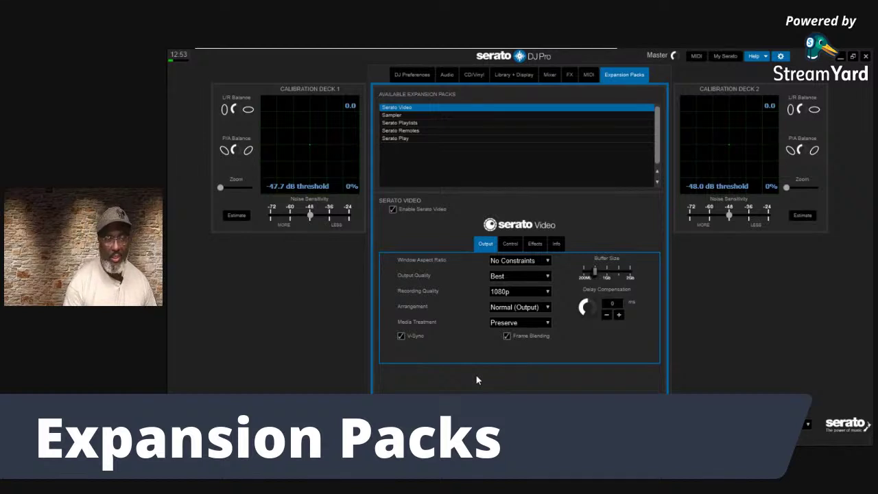
pyautogui.moveTo(607, 273)
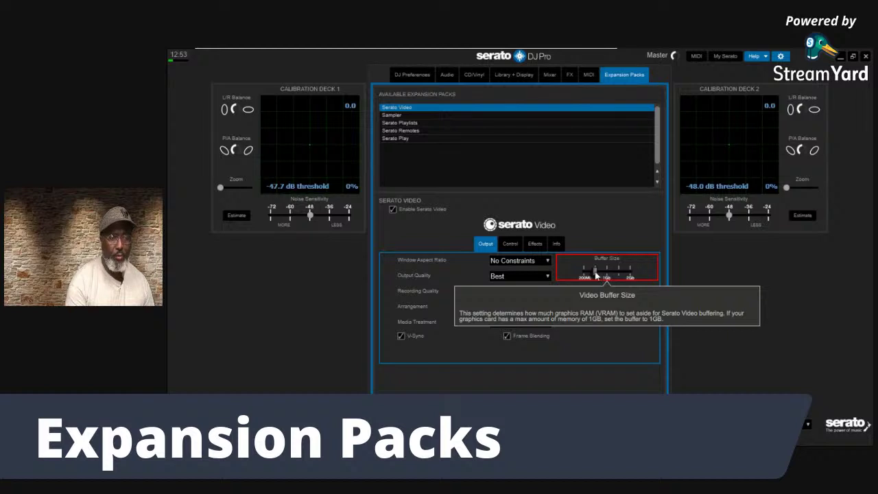
pyautogui.moveTo(595, 274); pyautogui.dragTo(648, 274)
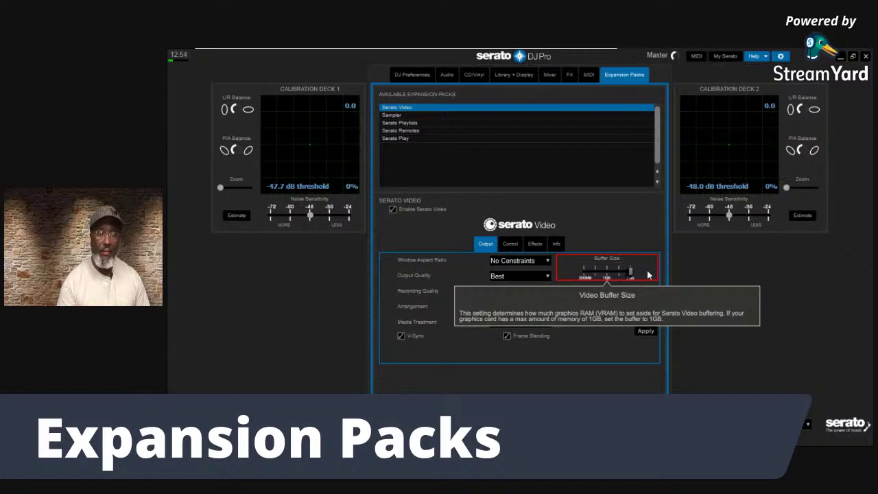
pyautogui.click(643, 334)
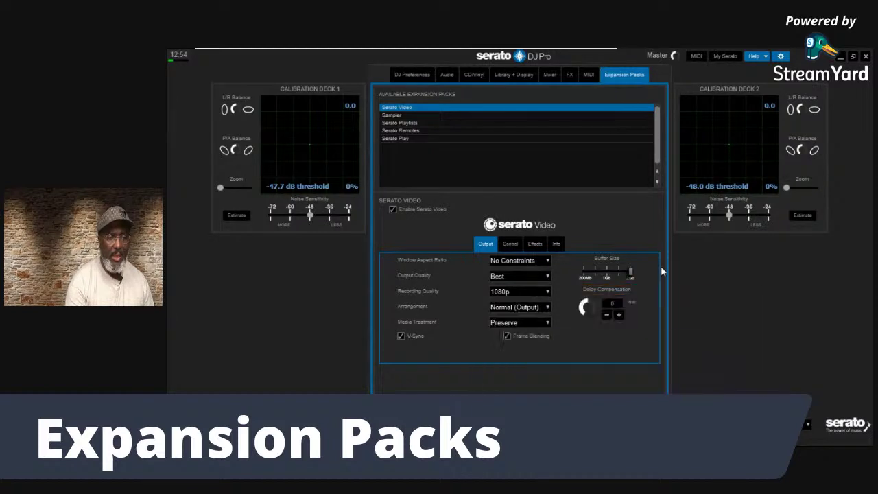
pyautogui.moveTo(592, 298)
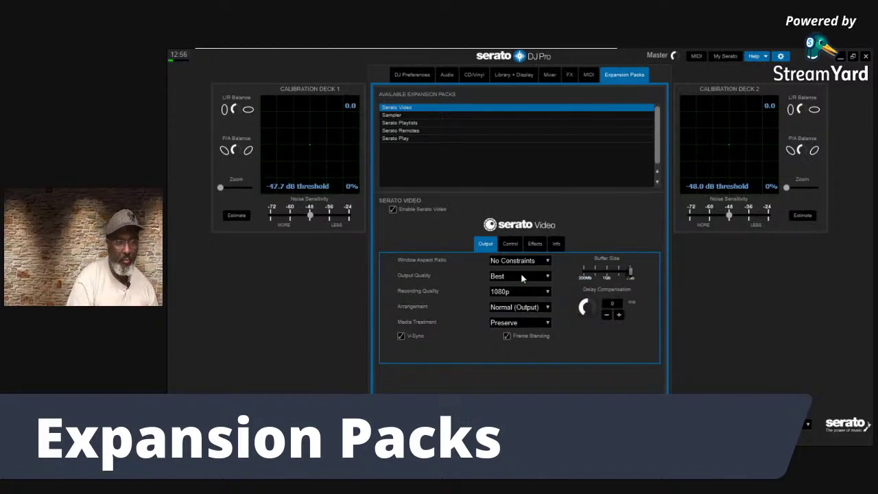
pyautogui.click(510, 245)
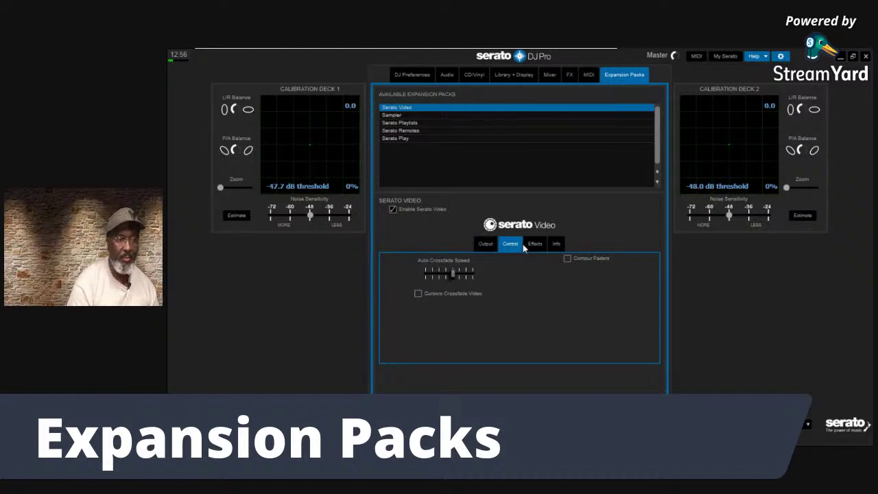
# Read the crossfader and contour fader help on the Control settings, then bring up Effects
pyautogui.moveTo(453, 272)
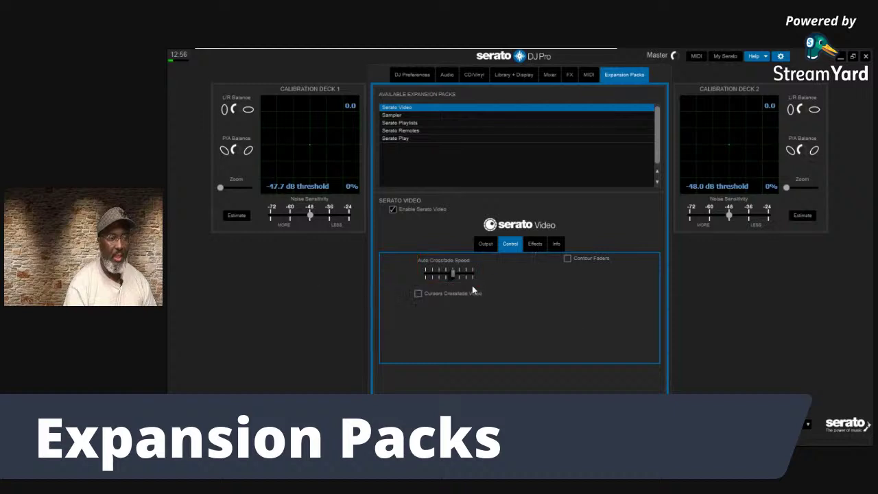
pyautogui.moveTo(459, 299)
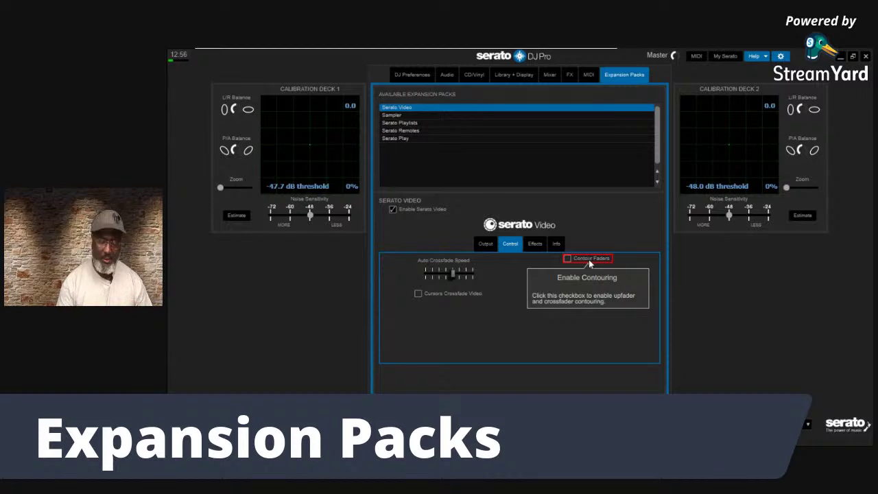
pyautogui.click(534, 245)
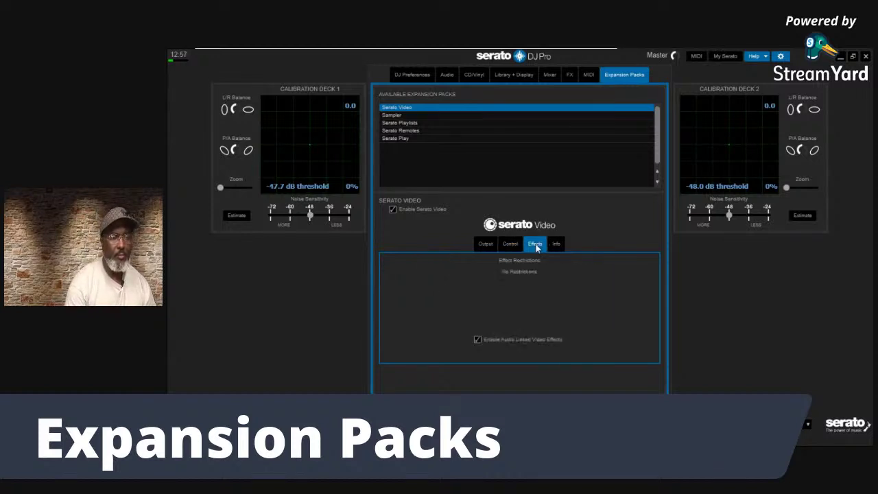
# Review Audio Linked Video Effects, then on the Info settings tick Buffer Debug View
pyautogui.moveTo(483, 281)
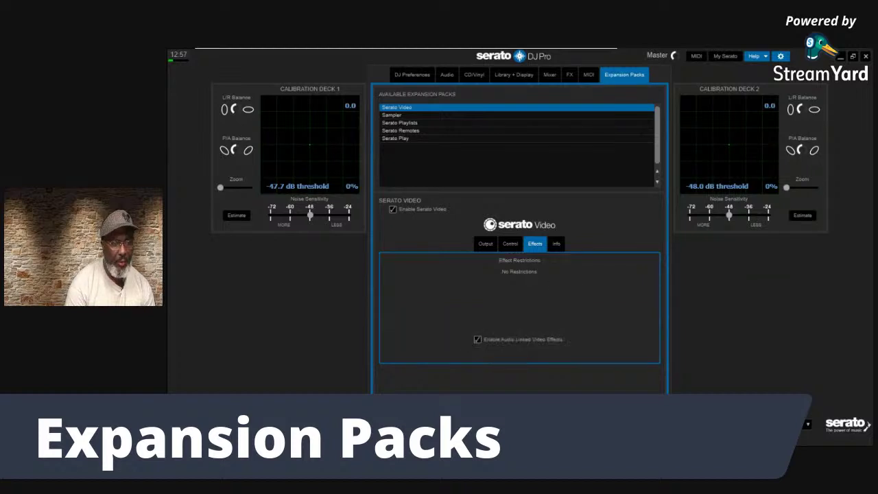
pyautogui.moveTo(519, 343)
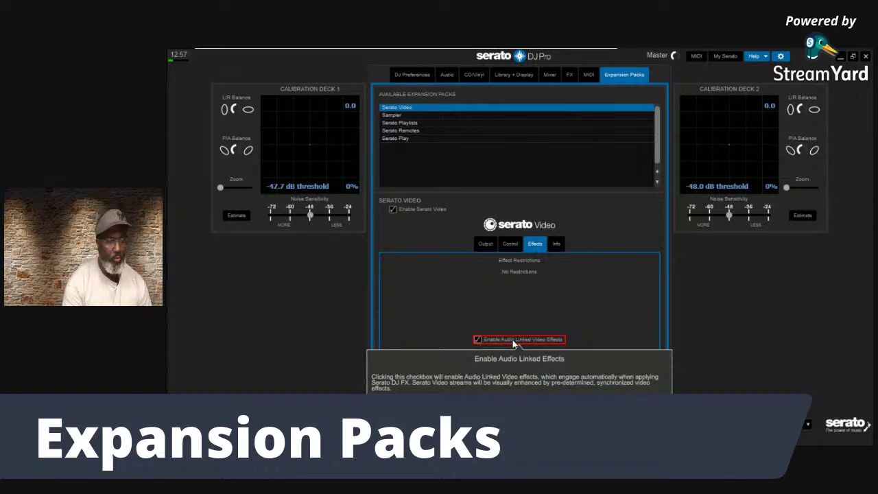
pyautogui.click(556, 243)
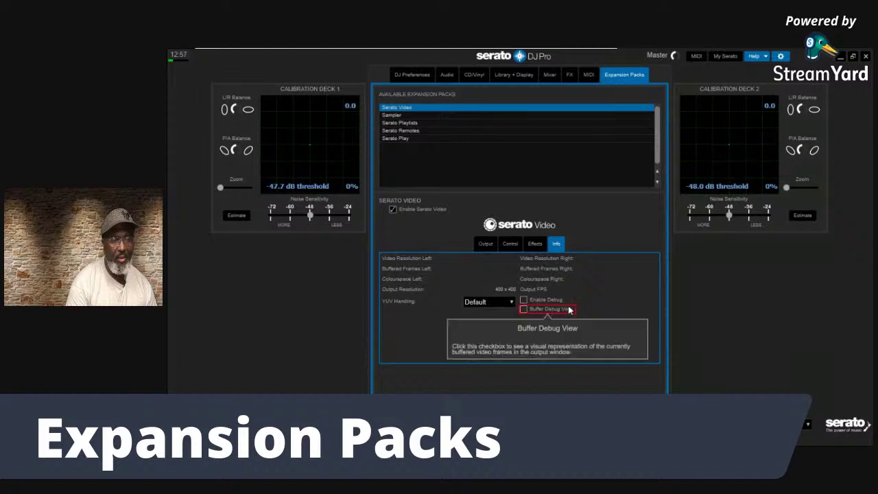
pyautogui.click(524, 309)
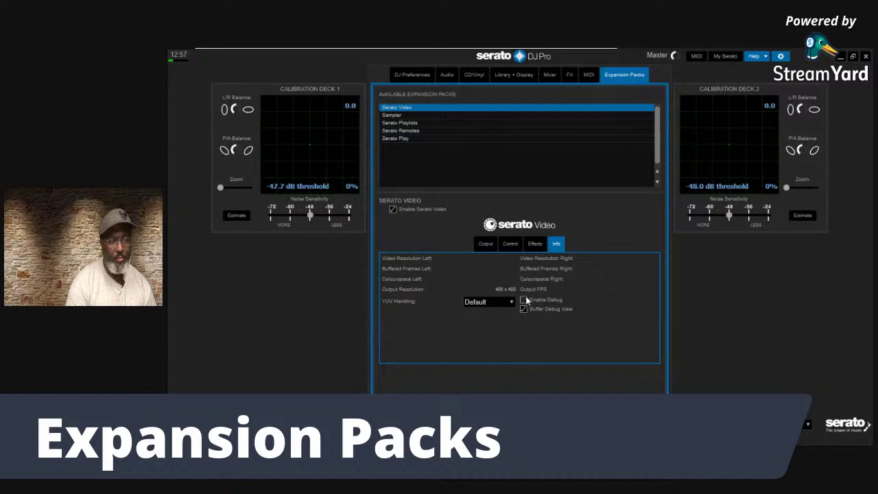
# Toggle the debug options back off and leave YUV Handling at Default
pyautogui.click(524, 300)
pyautogui.click(524, 299)
pyautogui.click(524, 309)
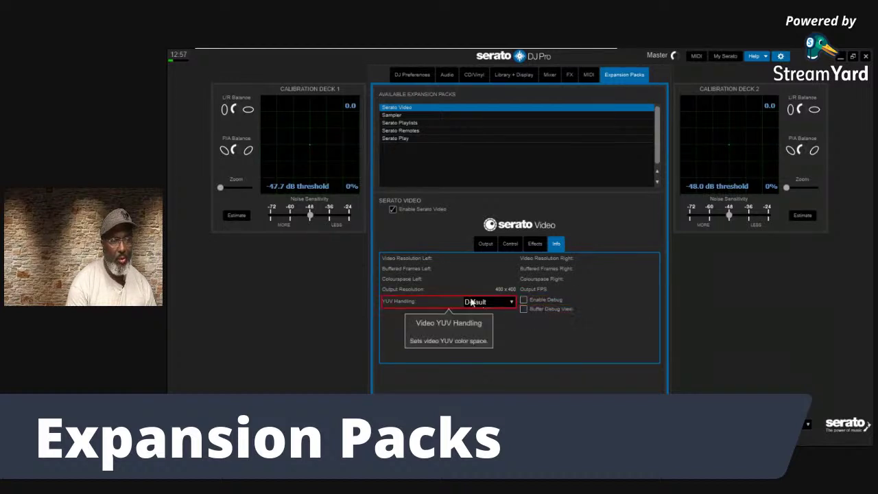
pyautogui.click(511, 302)
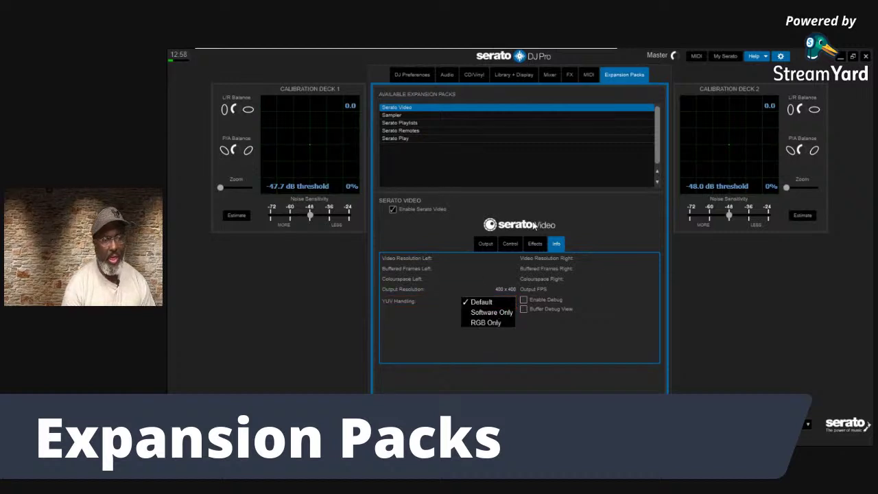
pyautogui.click(405, 120)
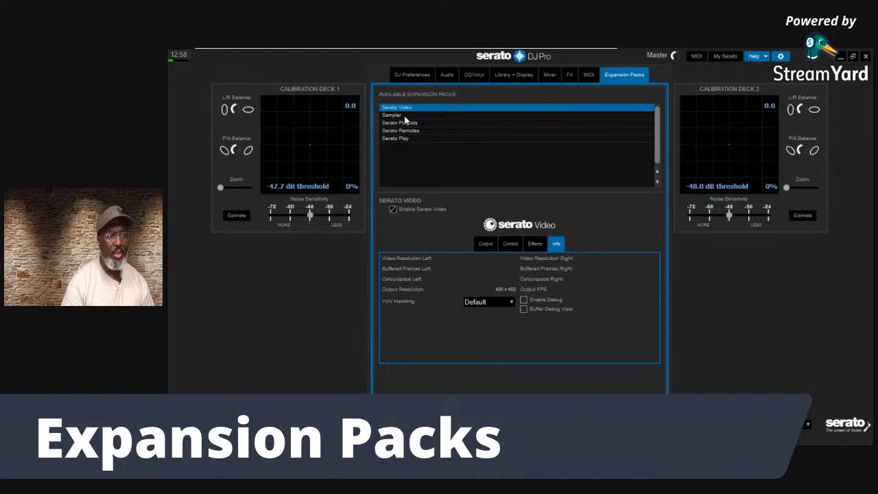
# Check the Sampler and Serato Video packs, then close Setup to return to the decks
pyautogui.click(405, 115)
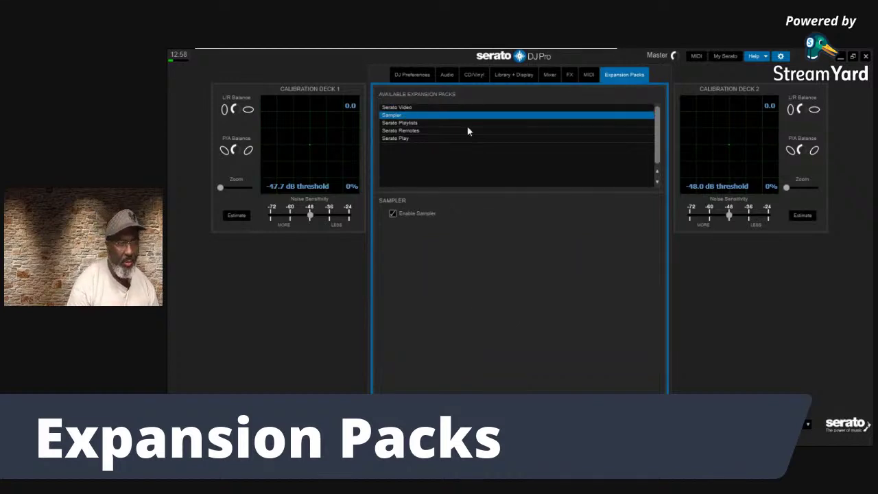
pyautogui.click(424, 107)
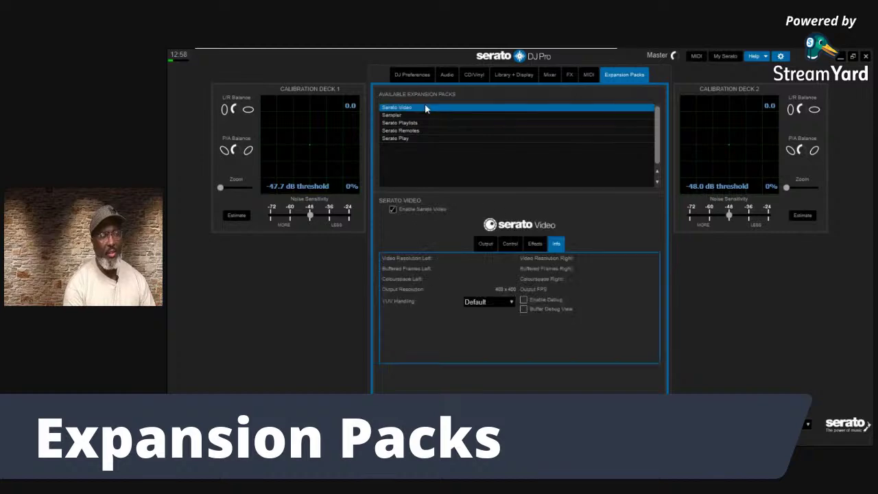
pyautogui.click(780, 55)
pyautogui.moveTo(247, 112)
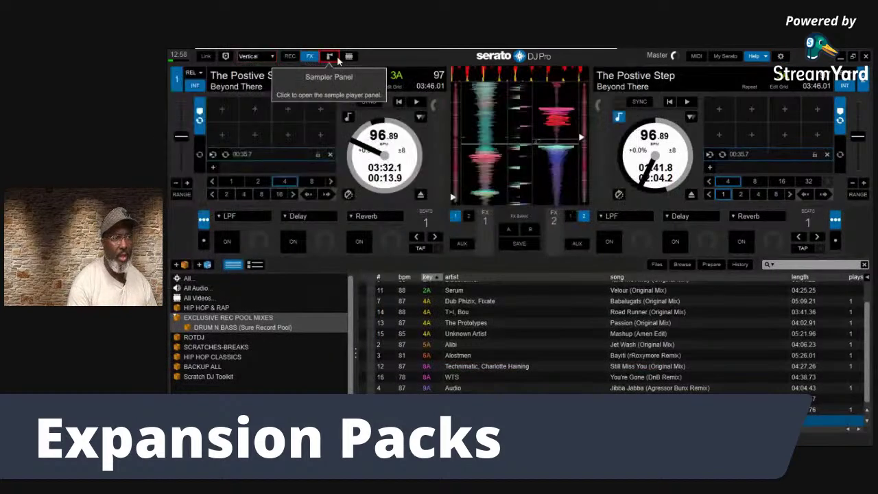
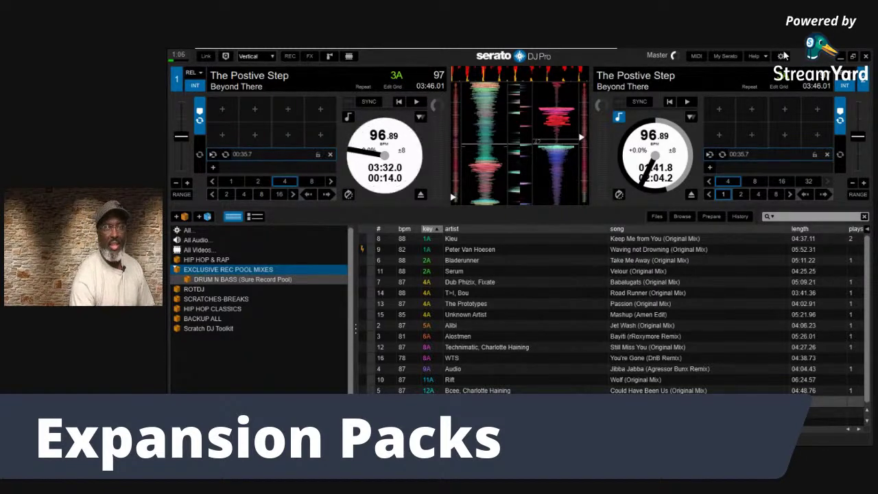
# Open the Expansion Packs settings, where Serato Play is highlighted with Enable Serato Play ticked
pyautogui.click(782, 57)
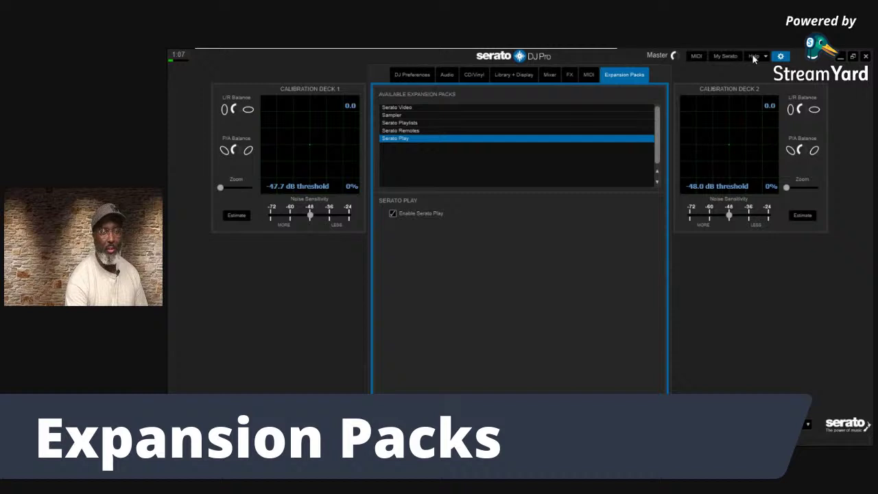
# Switch to DJ Preferences, close settings, and view then close the Playback Shortcuts list
pyautogui.click(402, 73)
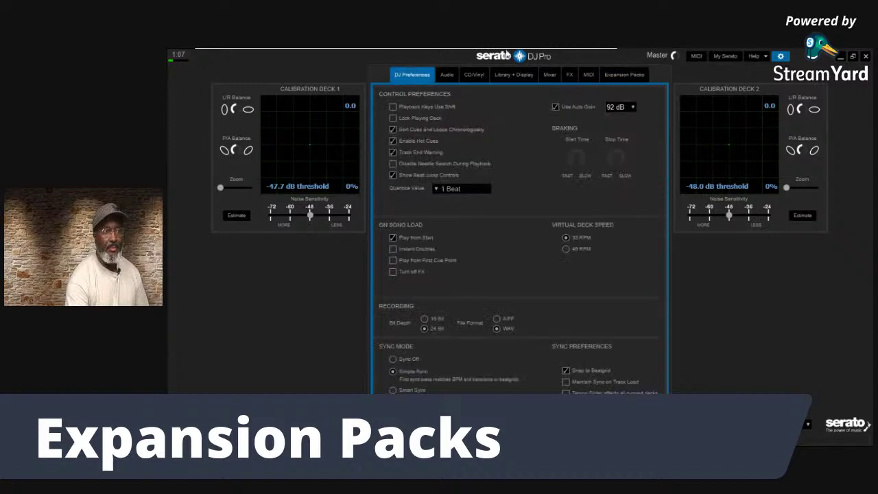
pyautogui.click(781, 56)
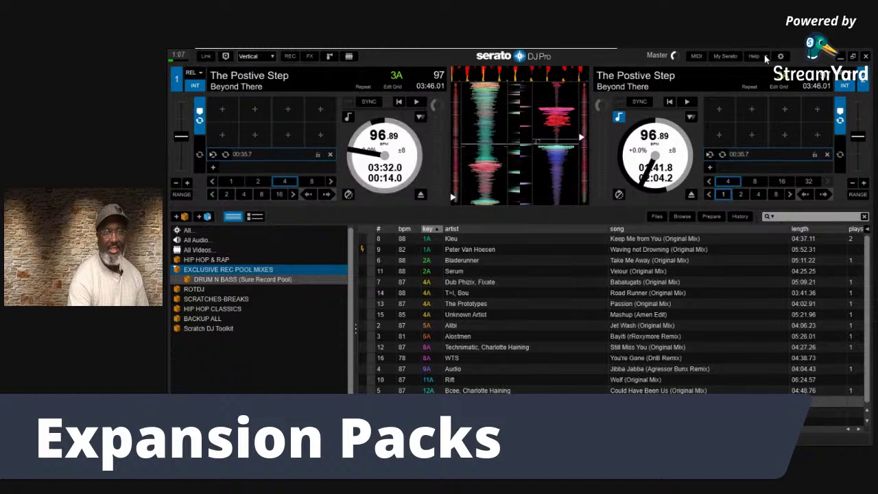
pyautogui.click(766, 57)
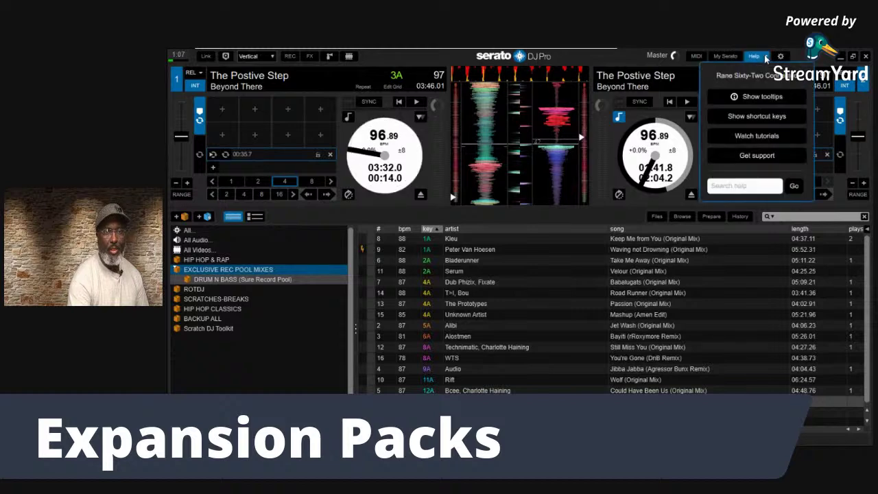
pyautogui.click(755, 117)
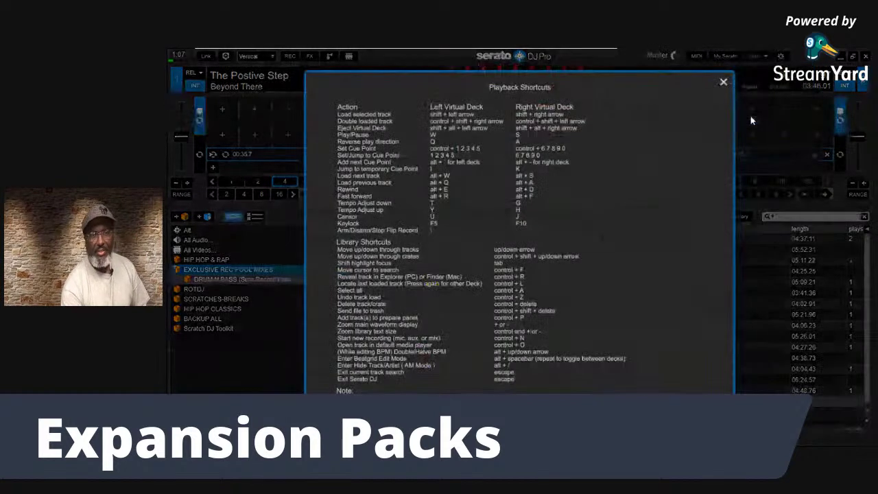
pyautogui.click(723, 83)
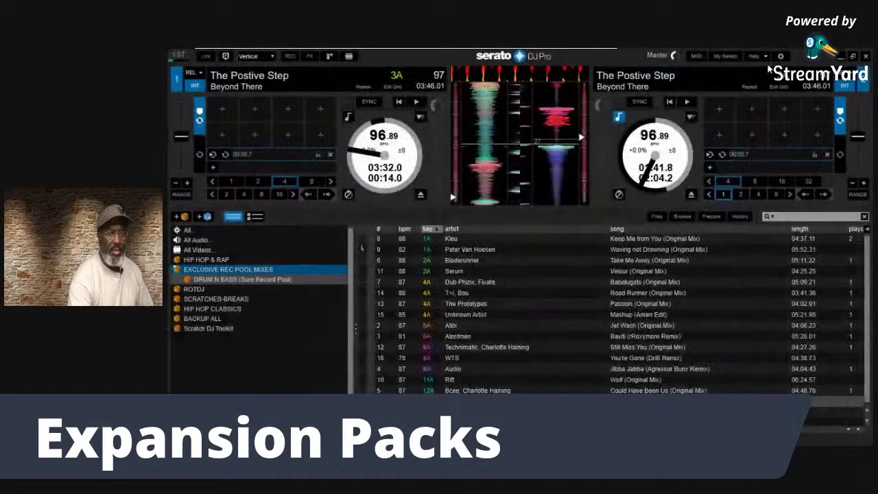
# Turn help tooltips on and back off, then reopen and close the Playback Shortcuts list
pyautogui.click(765, 55)
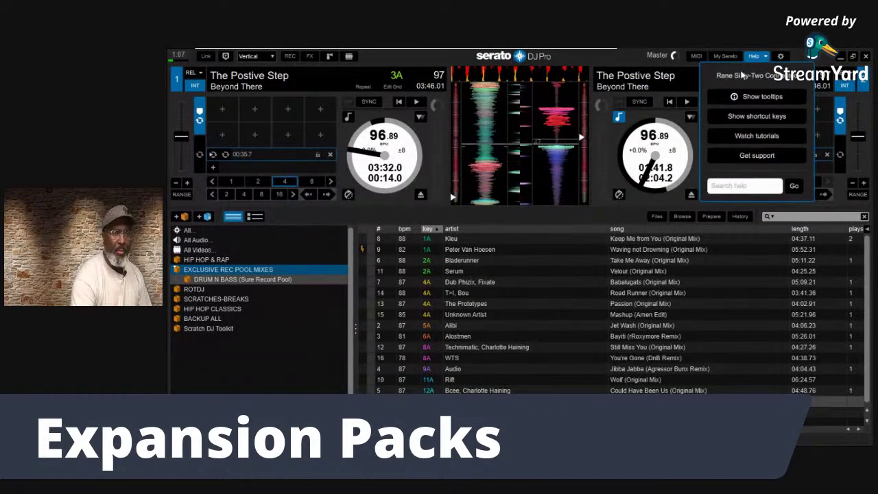
pyautogui.click(742, 99)
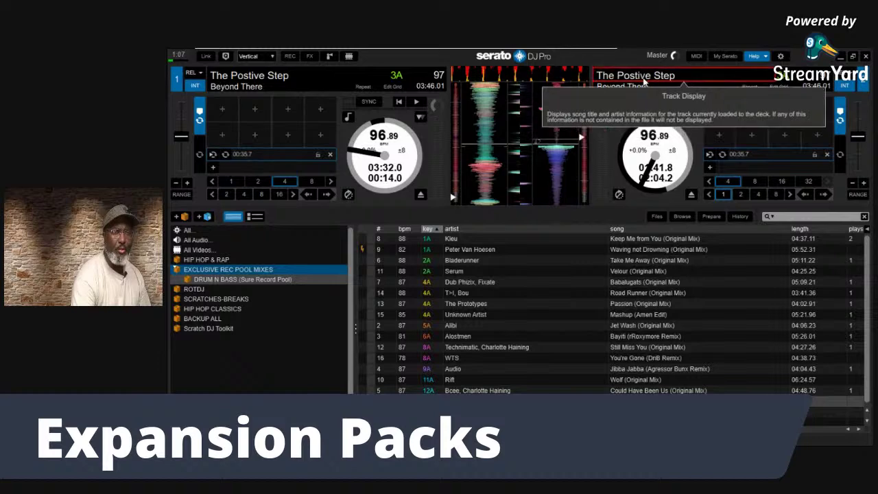
pyautogui.moveTo(636, 104)
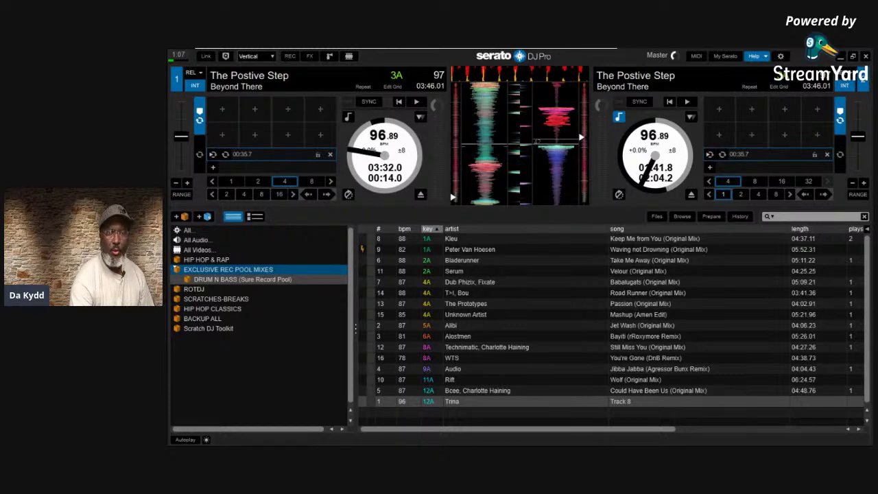
pyautogui.click(762, 55)
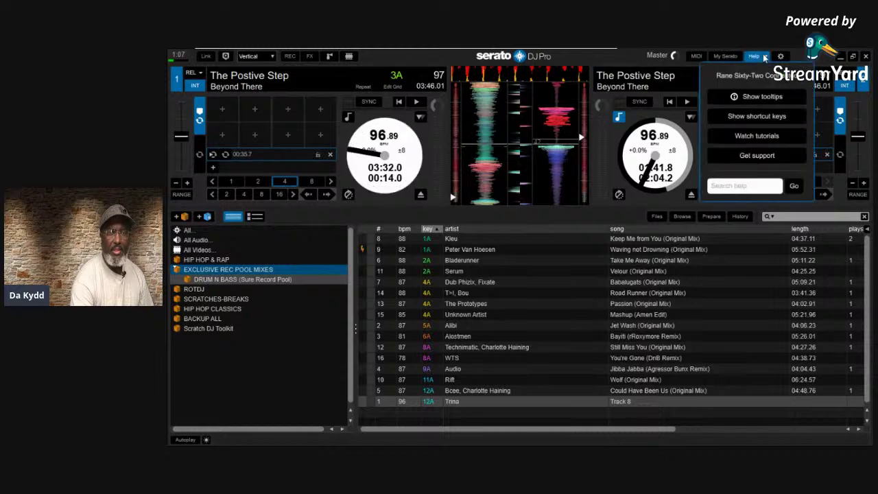
pyautogui.click(750, 98)
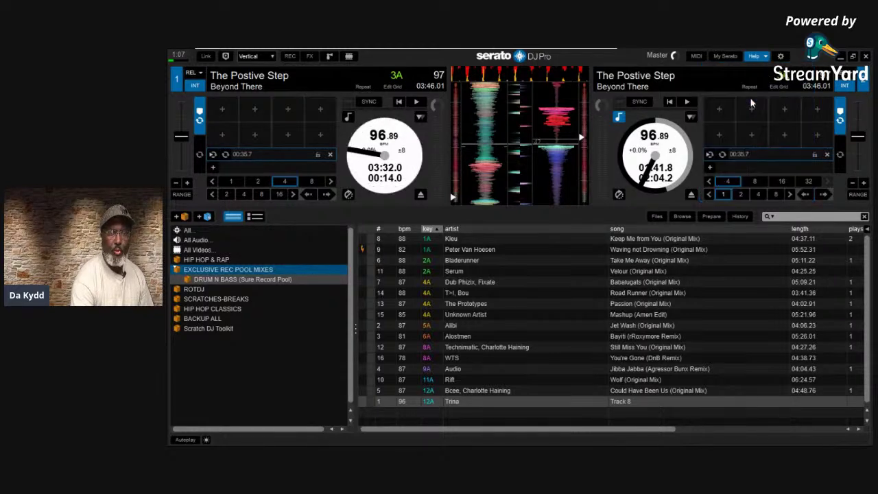
pyautogui.click(766, 57)
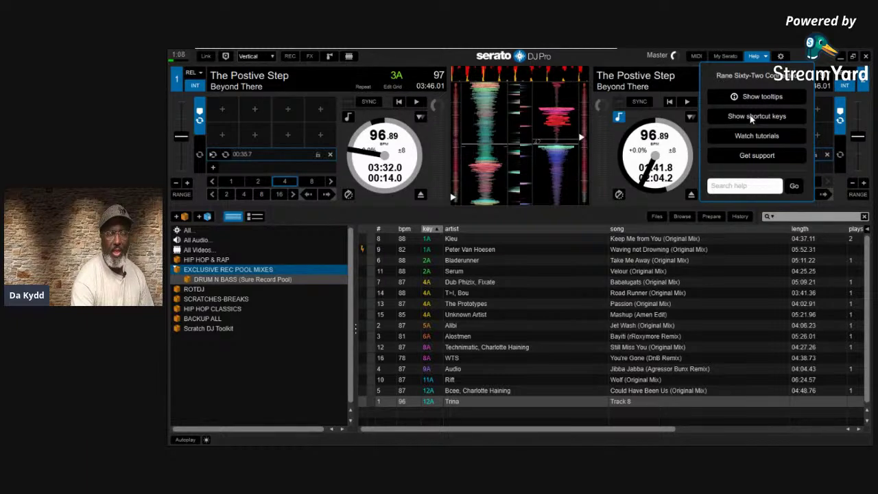
pyautogui.click(751, 117)
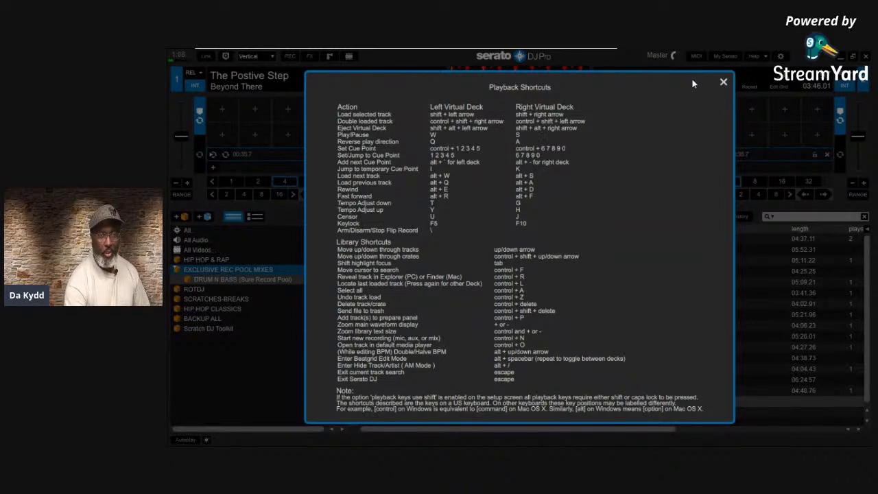
pyautogui.click(724, 83)
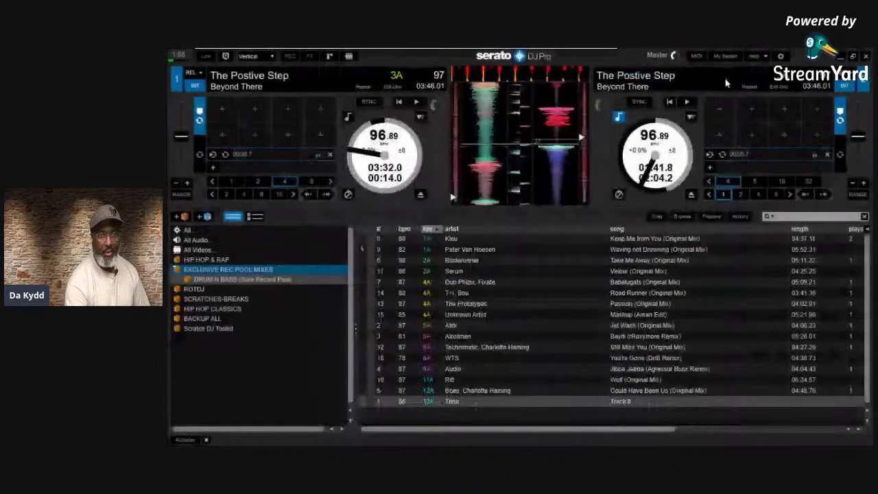
# Open the Help menu to review its tooltips, shortcut, tutorial and support options, then close it
pyautogui.click(762, 55)
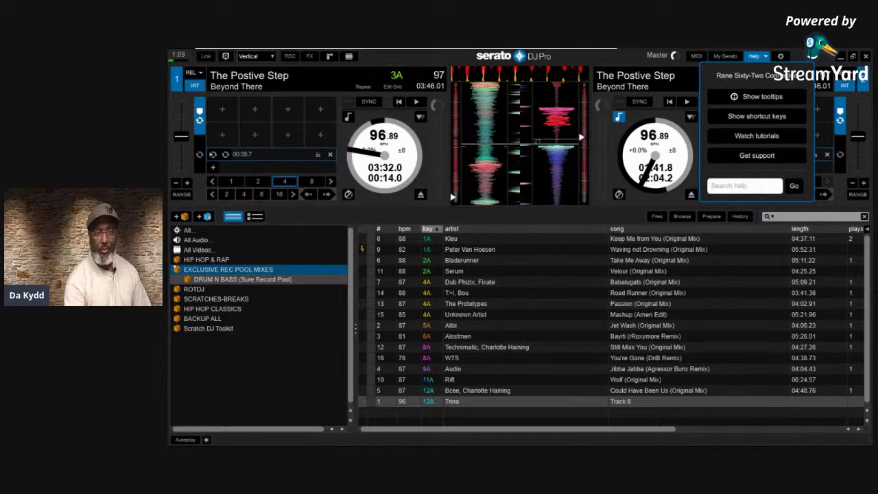
pyautogui.click(716, 61)
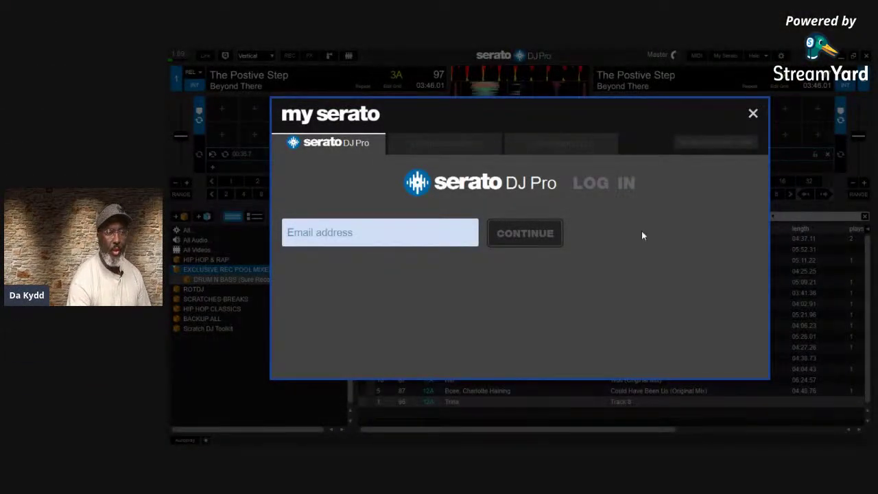
# Log in to My Serato with the account e-mail and password, then view Expansion Packs
pyautogui.click(325, 245)
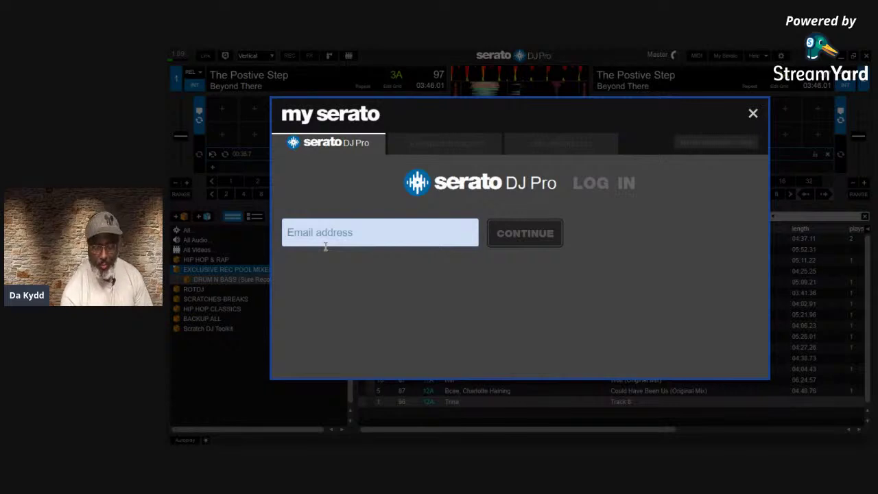
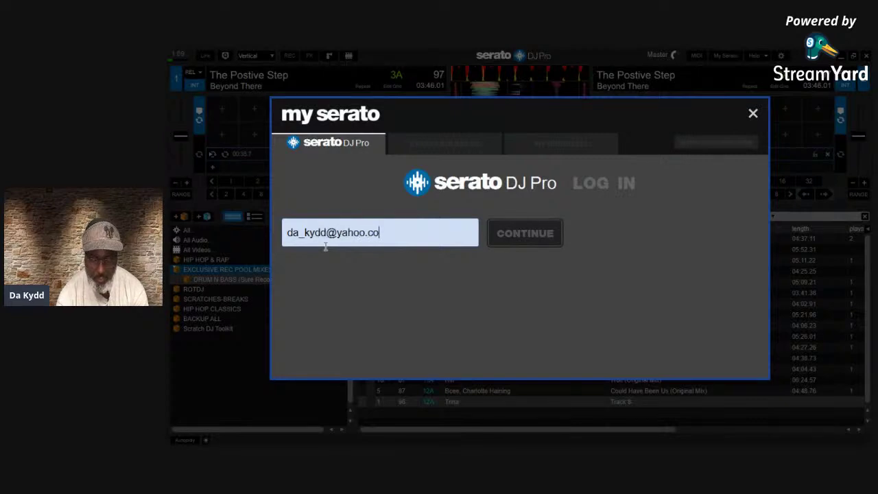
pyautogui.click(515, 242)
pyautogui.write('••••••')
pyautogui.press('Return')
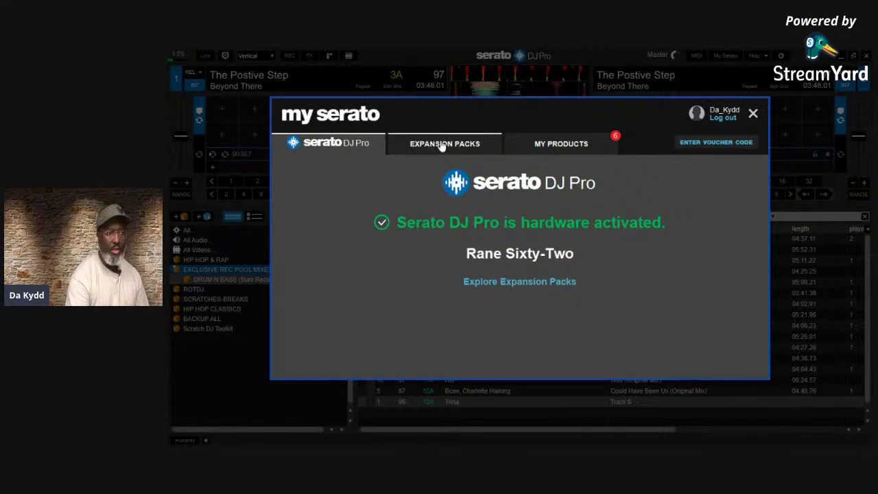
pyautogui.click(514, 289)
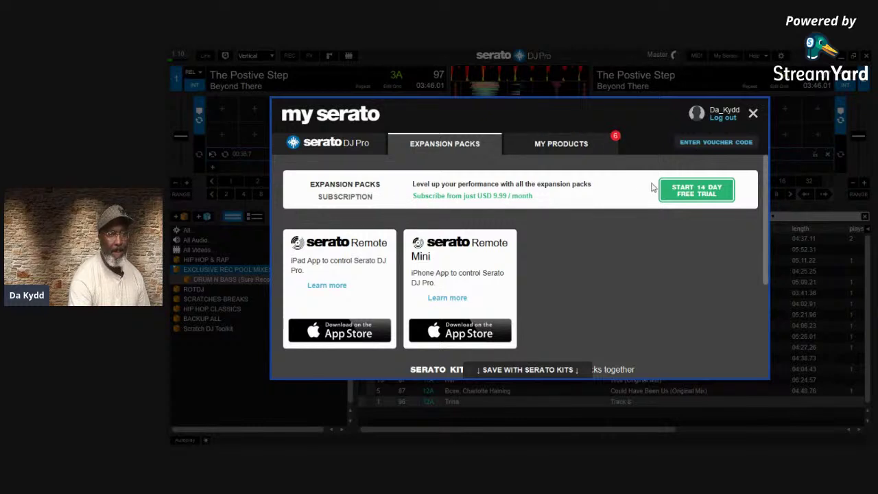
# Review activation status on My Products, then activate the Serato Video pack
pyautogui.click(548, 144)
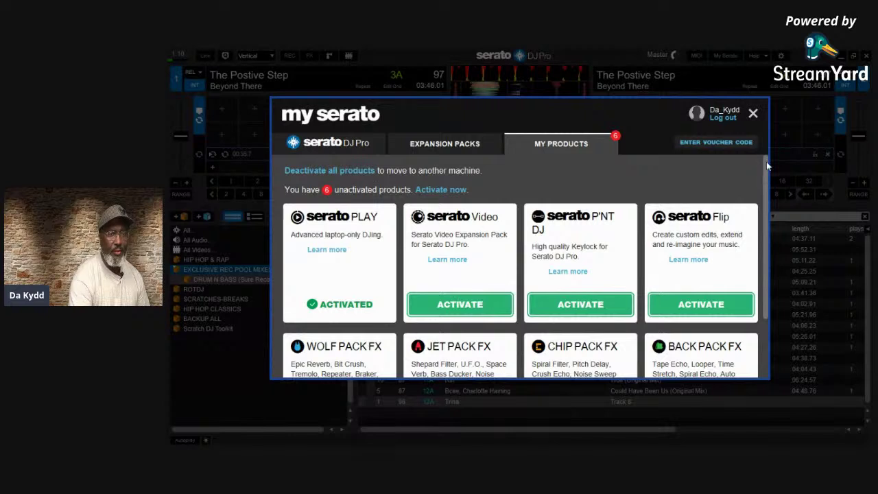
pyautogui.moveTo(765, 161); pyautogui.dragTo(765, 214)
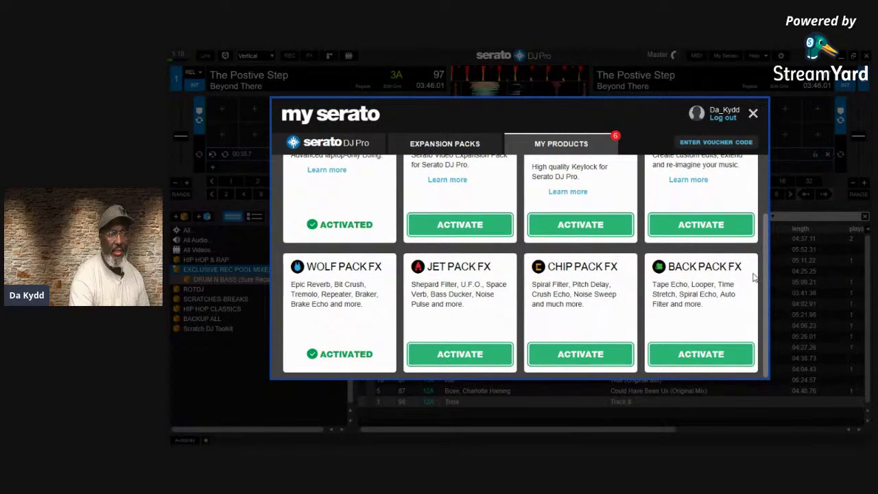
pyautogui.scroll(2, 756, 171)
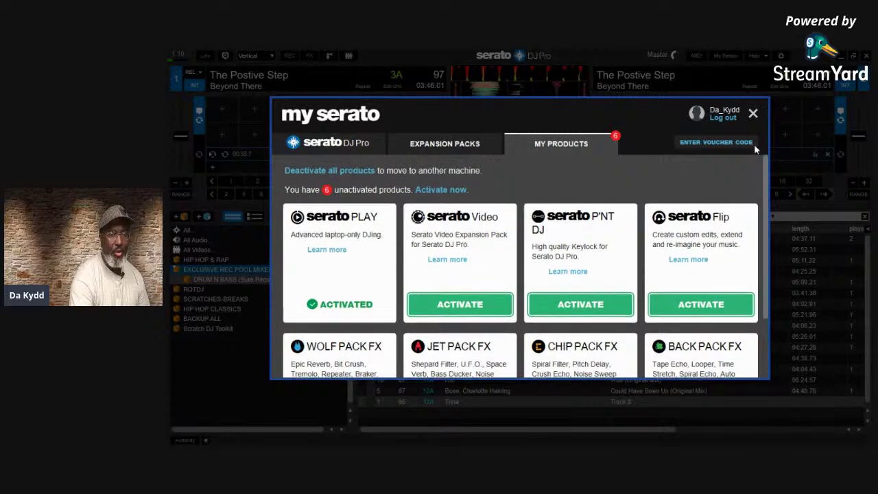
pyautogui.scroll(-2, 756, 167)
pyautogui.scroll(2, 750, 158)
pyautogui.scroll(-2, 747, 164)
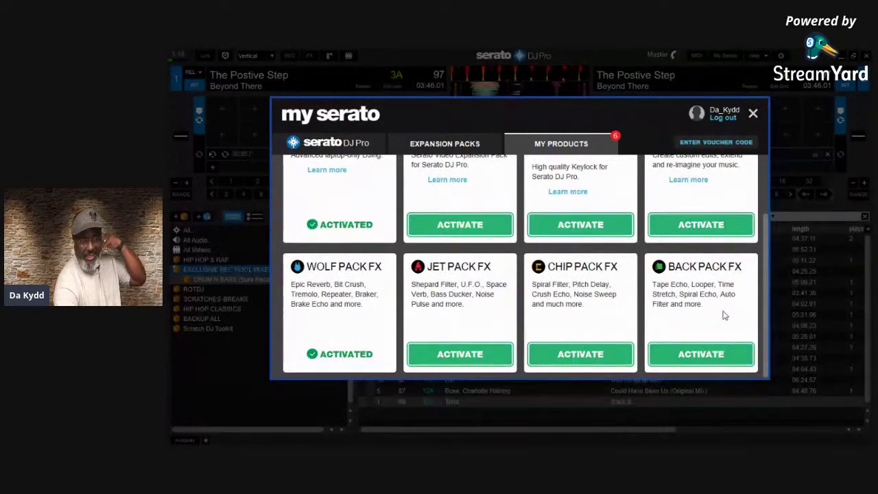
pyautogui.scroll(2, 745, 168)
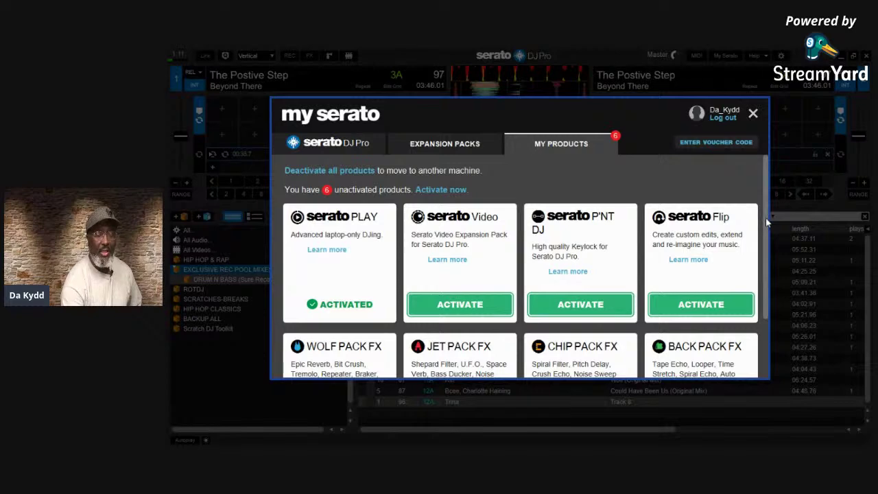
pyautogui.scroll(-2, 767, 221)
pyautogui.scroll(2, 733, 333)
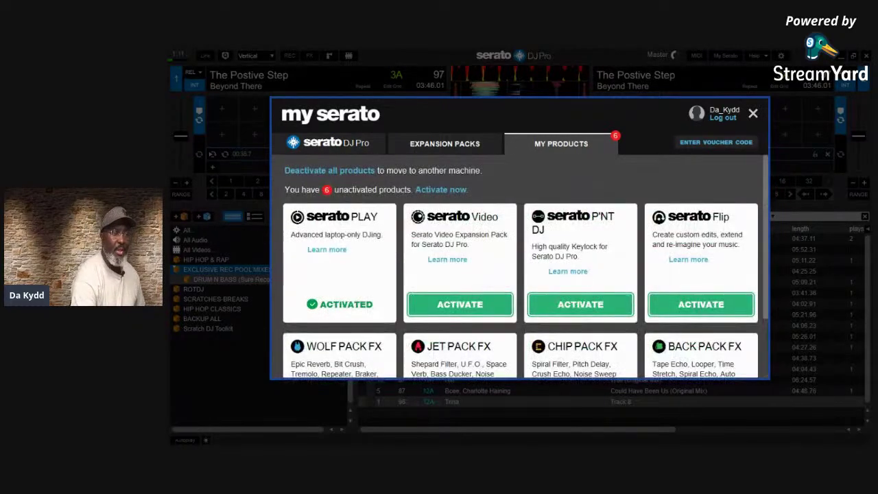
pyautogui.scroll(-2, 727, 329)
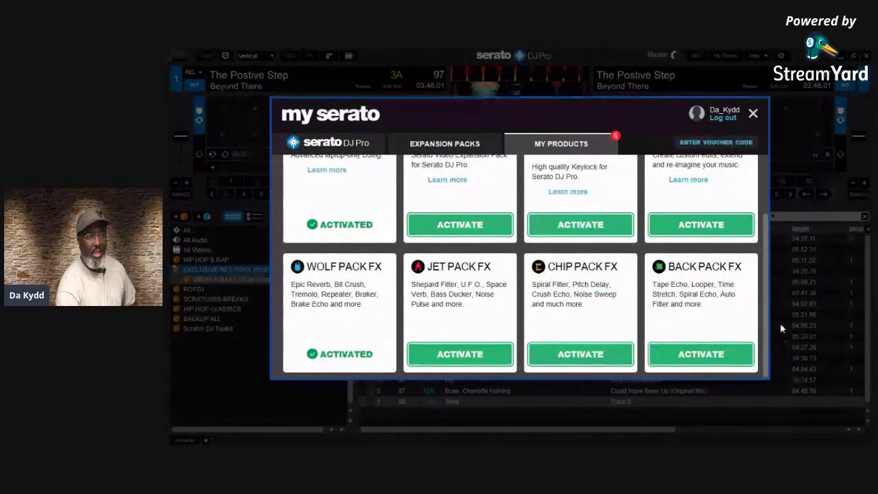
pyautogui.scroll(2, 727, 329)
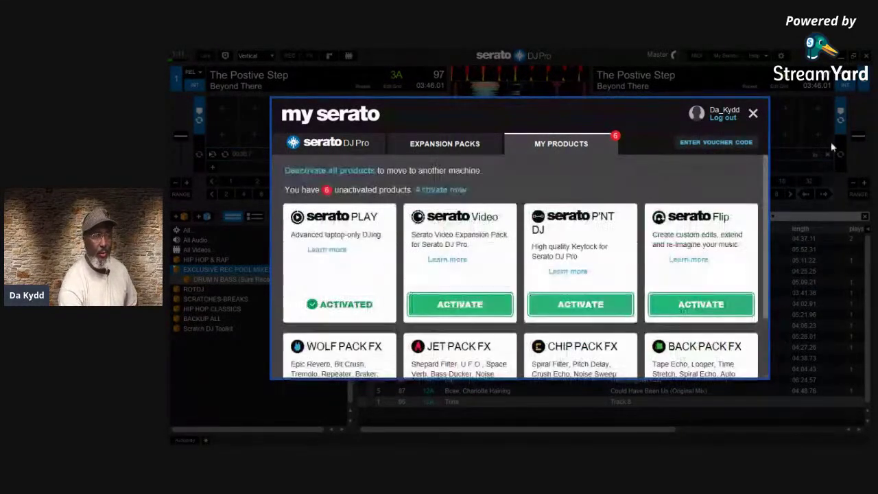
pyautogui.click(450, 314)
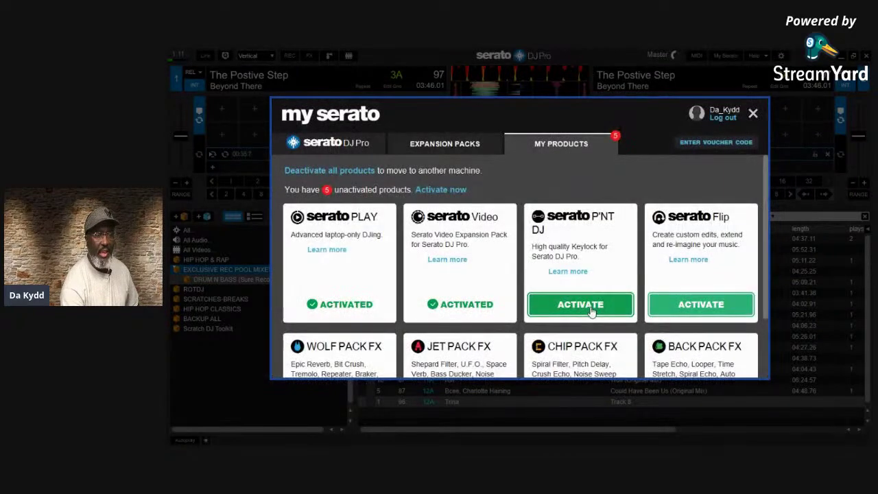
# Activate the Pitch 'n Time DJ and Flip expansion packs
pyautogui.click(590, 305)
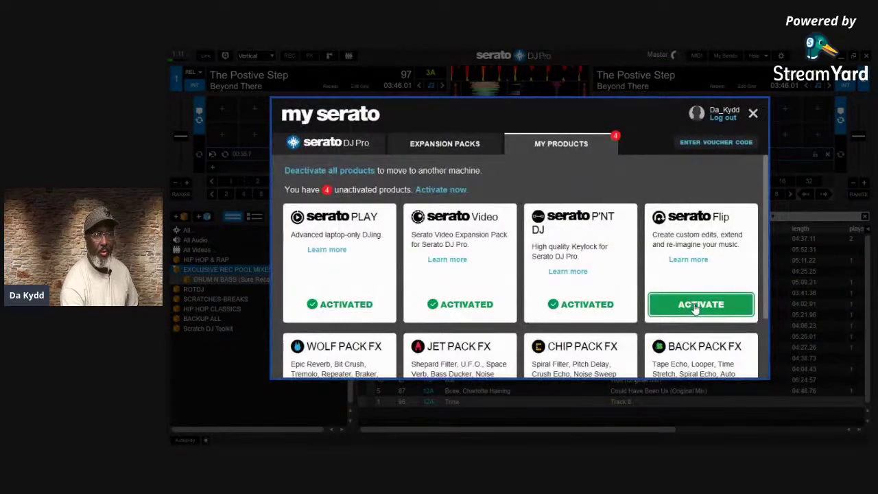
pyautogui.click(696, 307)
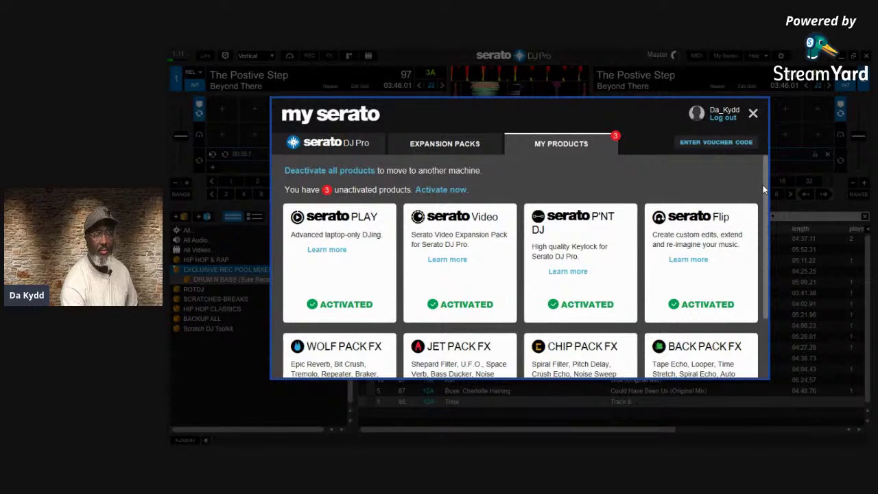
pyautogui.hscroll(1, 767, 227)
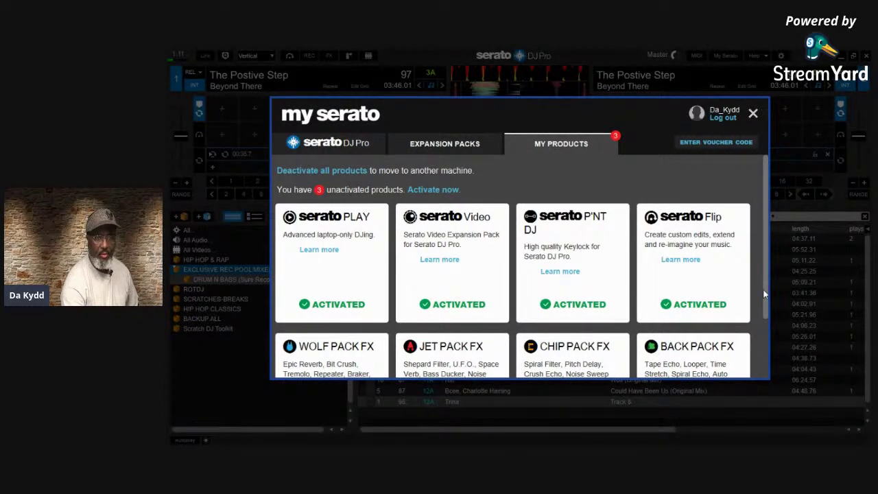
pyautogui.scroll(-3, 755, 310)
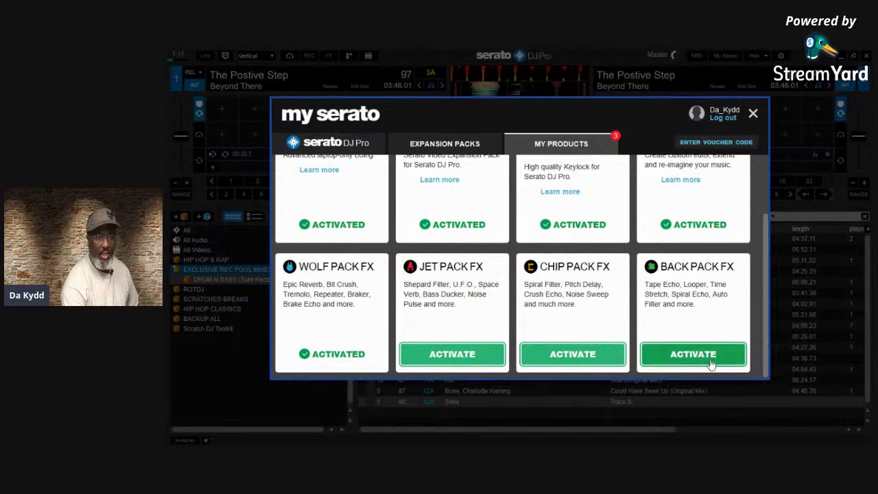
# Activate Back Pack FX, Chip Pack FX and Jet Pack FX
pyautogui.click(711, 361)
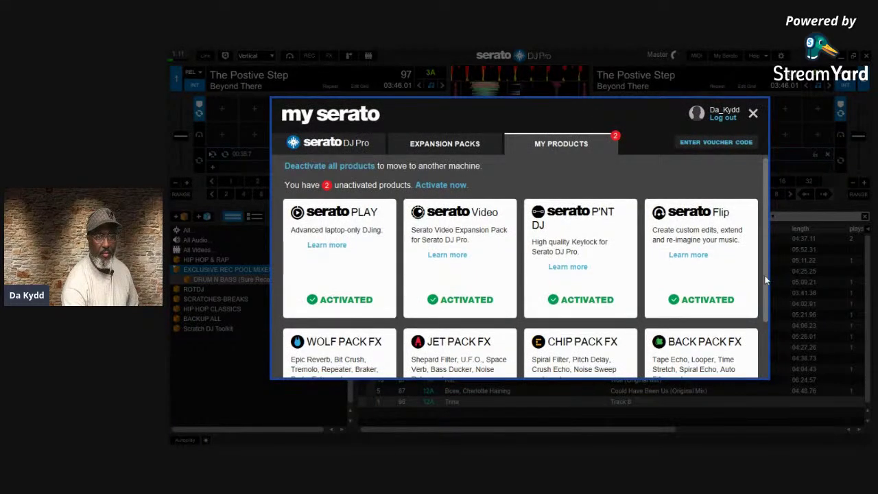
pyautogui.scroll(-3, 583, 274)
pyautogui.click(555, 356)
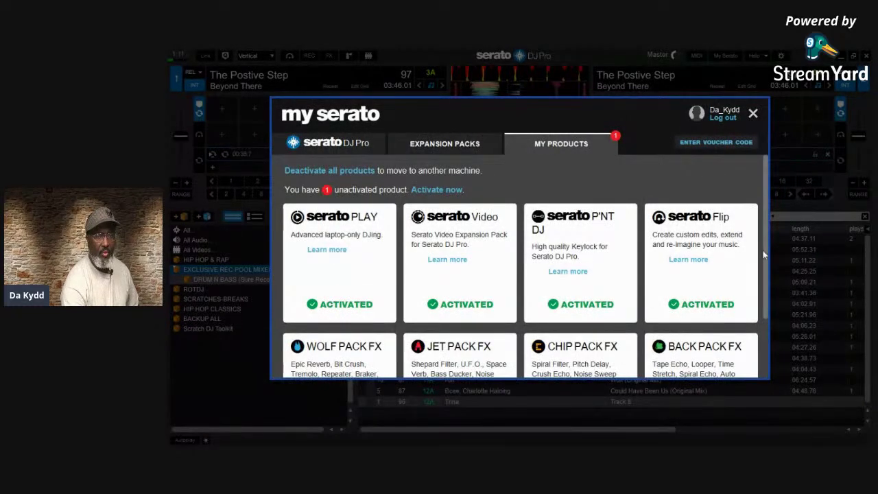
pyautogui.moveTo(766, 255); pyautogui.dragTo(782, 328)
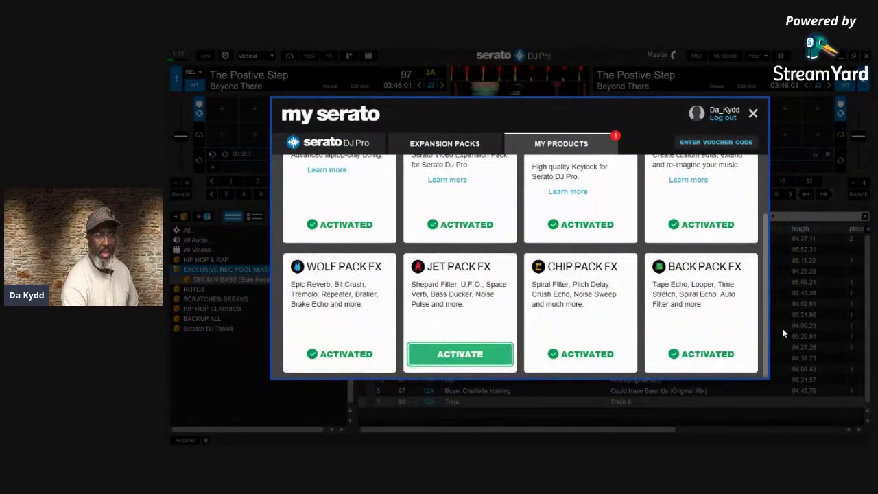
pyautogui.click(449, 366)
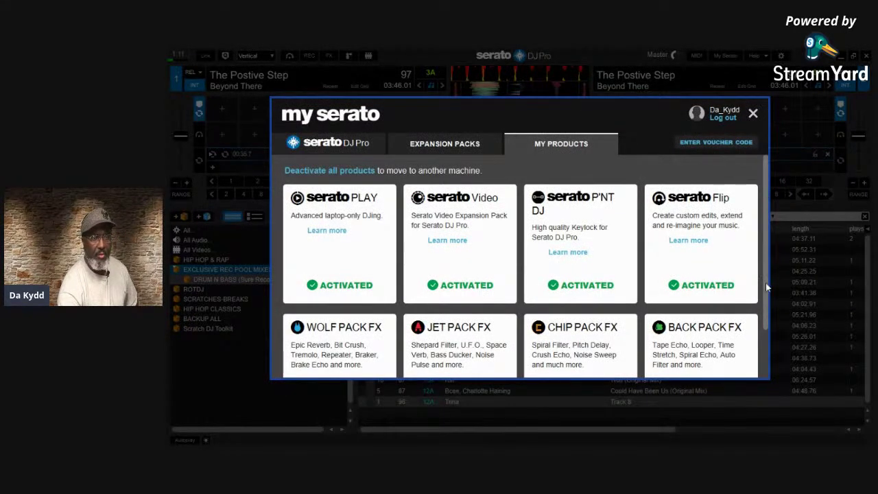
pyautogui.moveTo(765, 287); pyautogui.dragTo(757, 209)
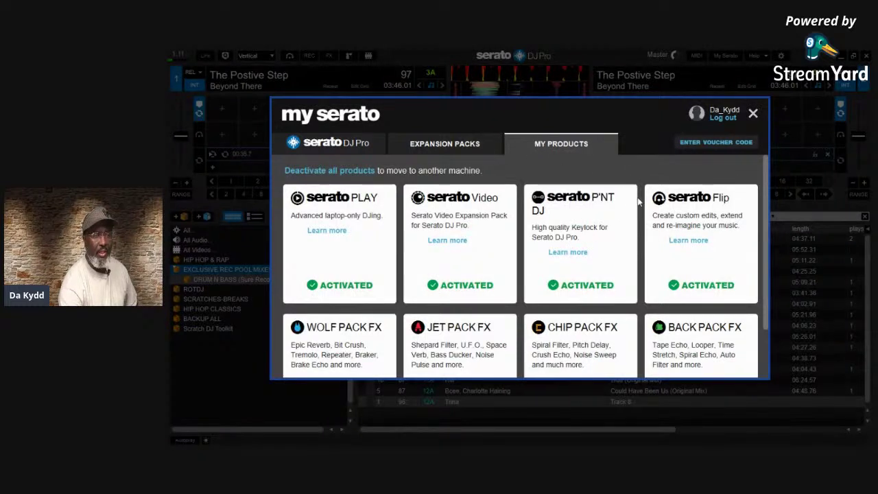
# Browse the expansion pack offers down to Serato Kits, then view the Serato DJ Pro activation status
pyautogui.click(464, 150)
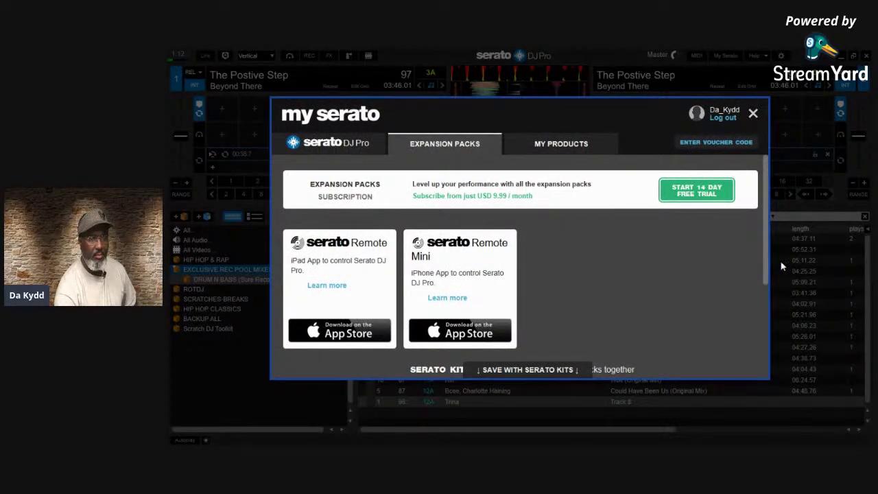
pyautogui.moveTo(766, 265); pyautogui.dragTo(750, 364)
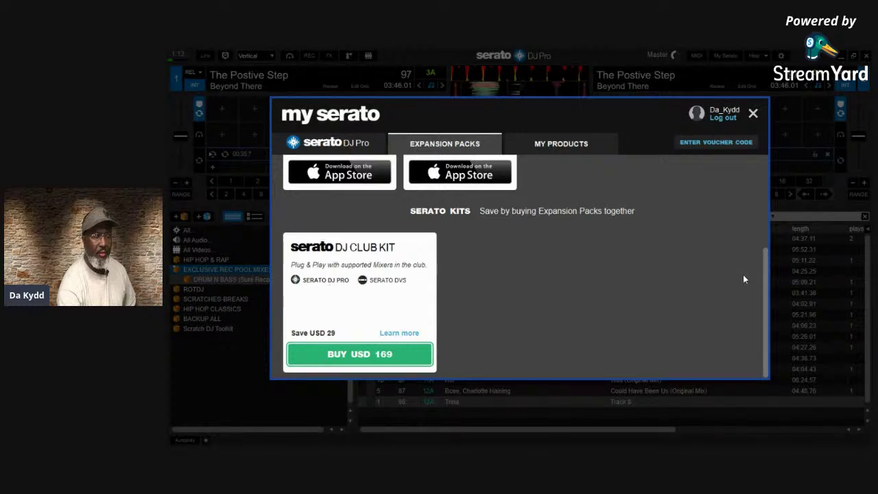
pyautogui.hscroll(1, 763, 302)
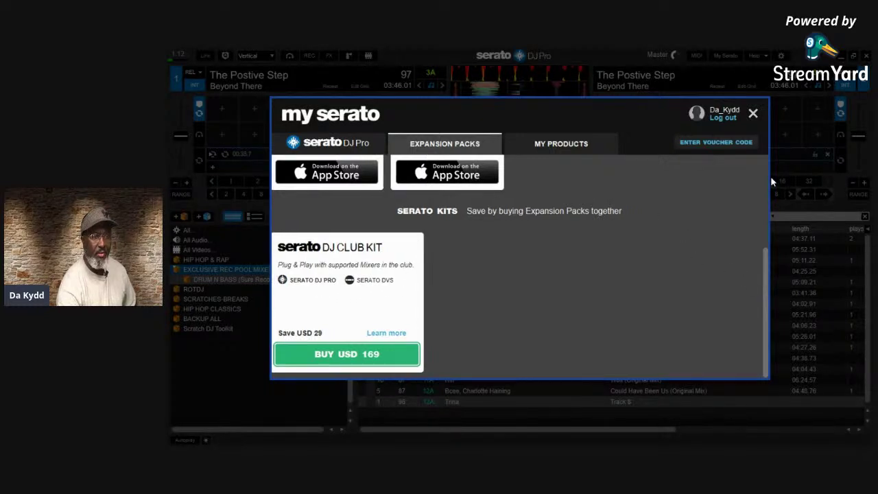
pyautogui.click(304, 145)
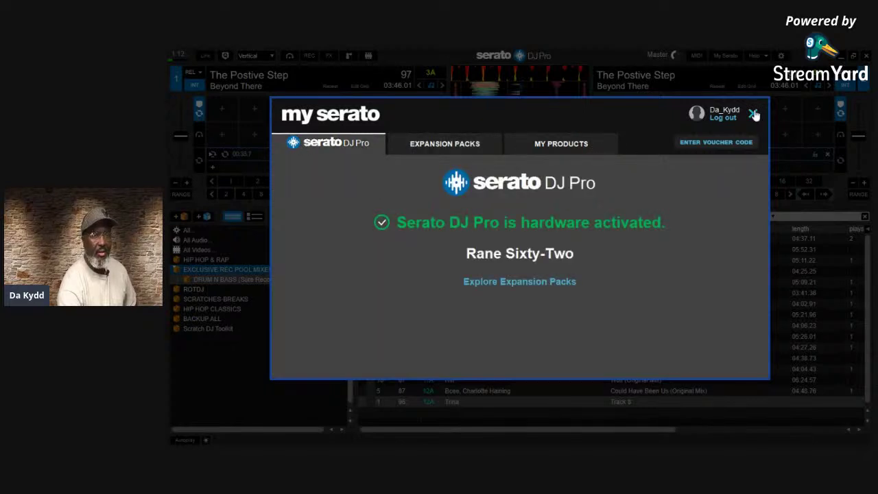
# Close the My Serato window and open the Expansion Packs settings tab
pyautogui.click(753, 114)
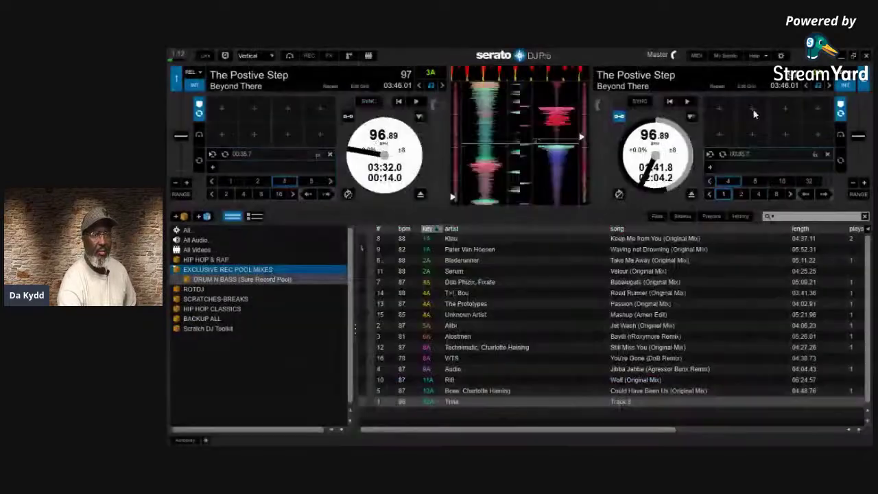
pyautogui.click(782, 56)
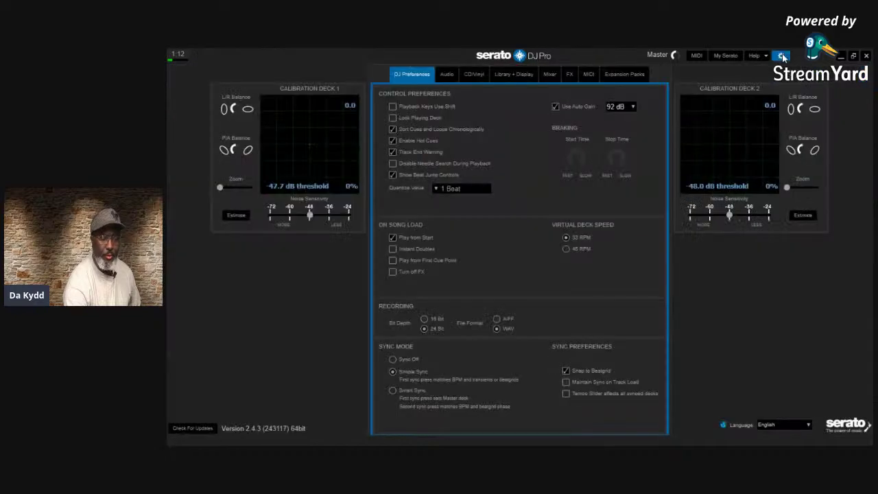
pyautogui.click(782, 57)
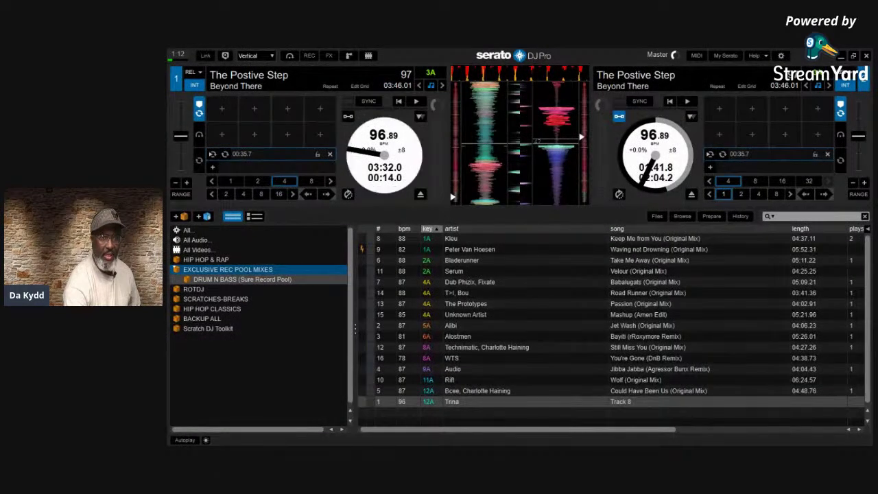
pyautogui.click(782, 56)
pyautogui.click(618, 76)
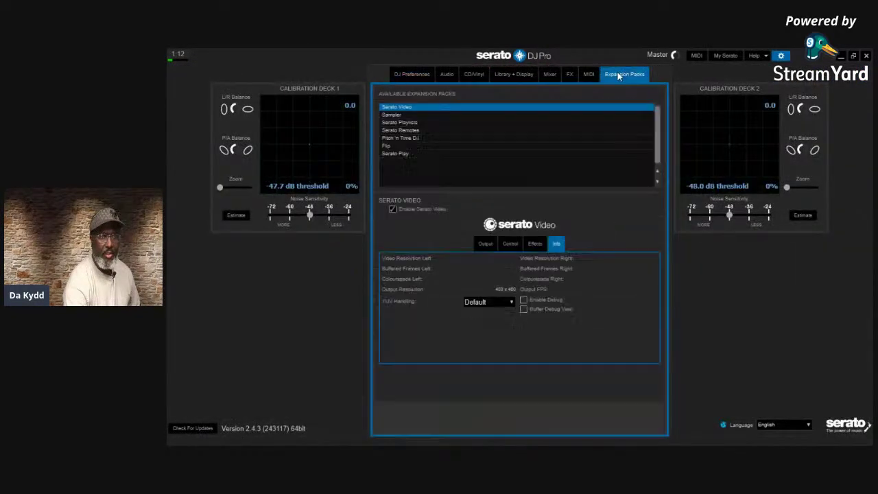
# Confirm Pitch 'n Time DJ, Flip and Serato Play are enabled, then close settings
pyautogui.click(416, 139)
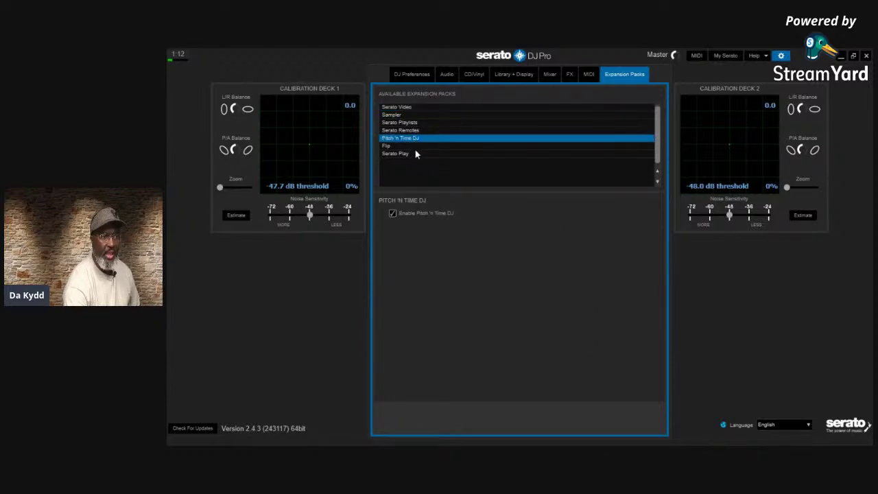
pyautogui.click(420, 146)
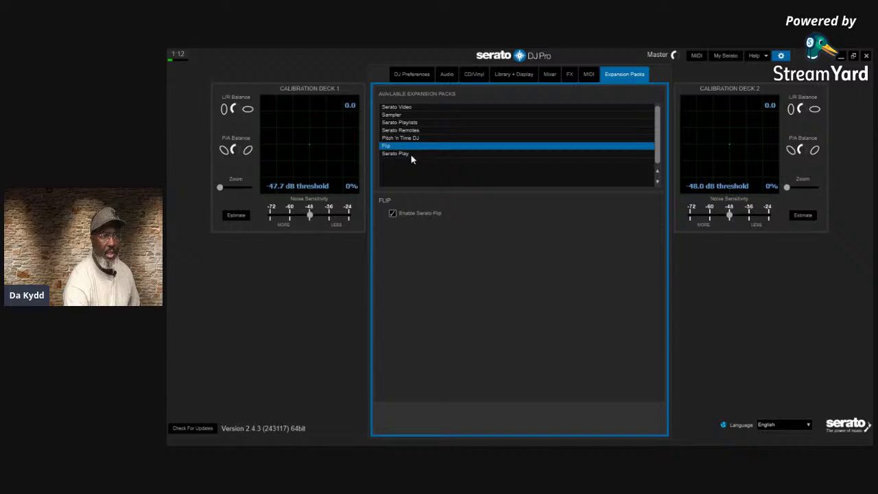
pyautogui.click(406, 153)
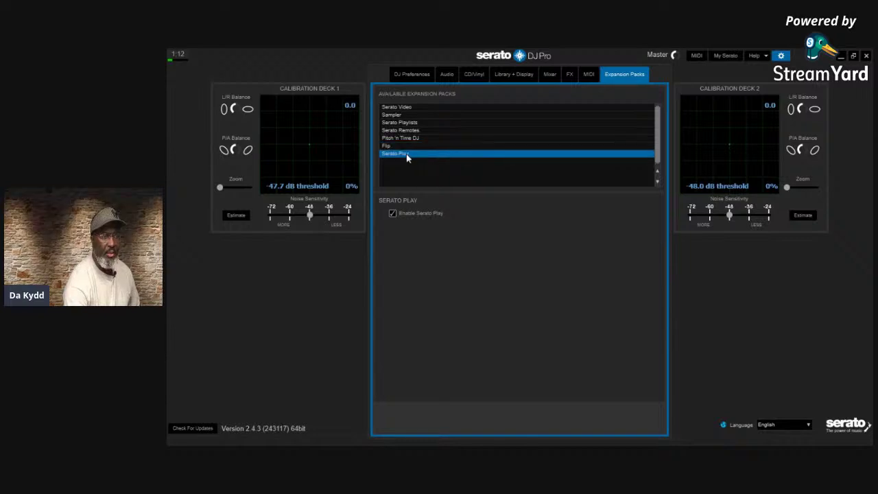
pyautogui.click(414, 141)
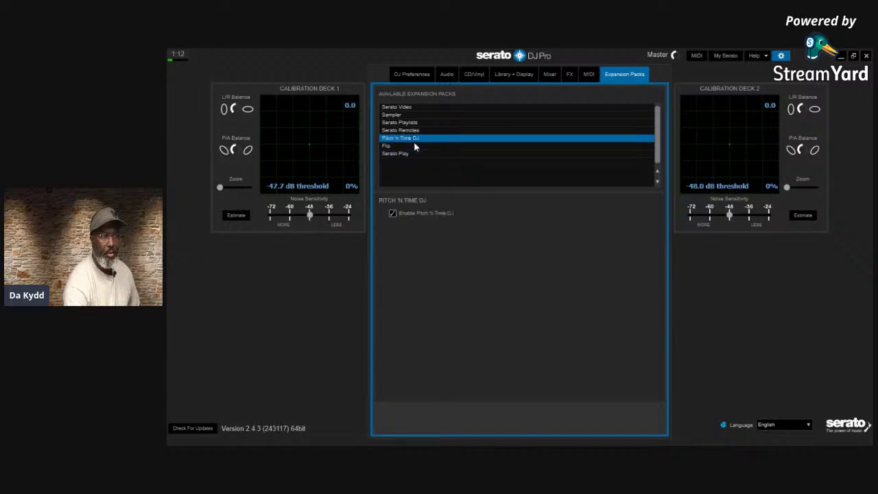
pyautogui.click(410, 147)
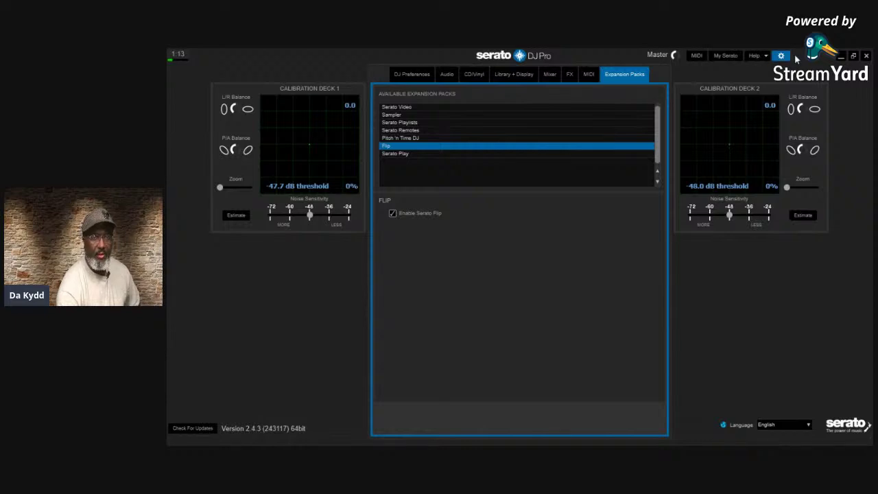
pyautogui.click(781, 56)
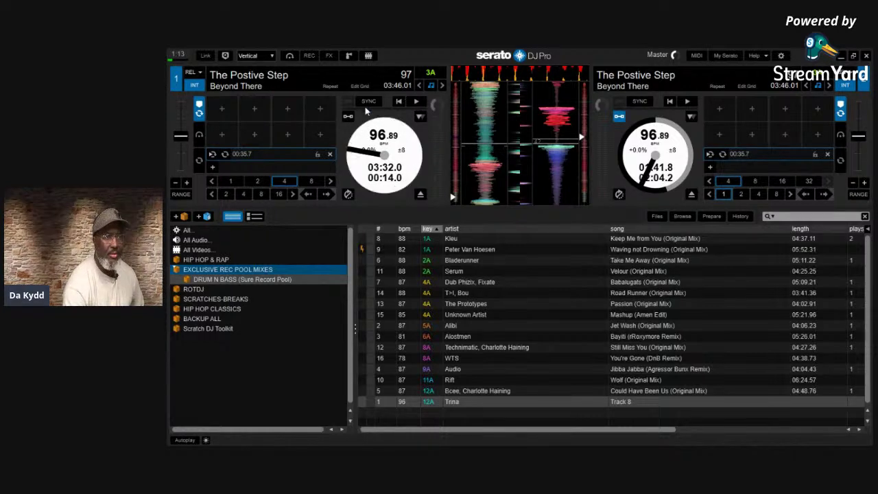
# Turn on the left deck's link option and enable help tooltips
pyautogui.click(347, 118)
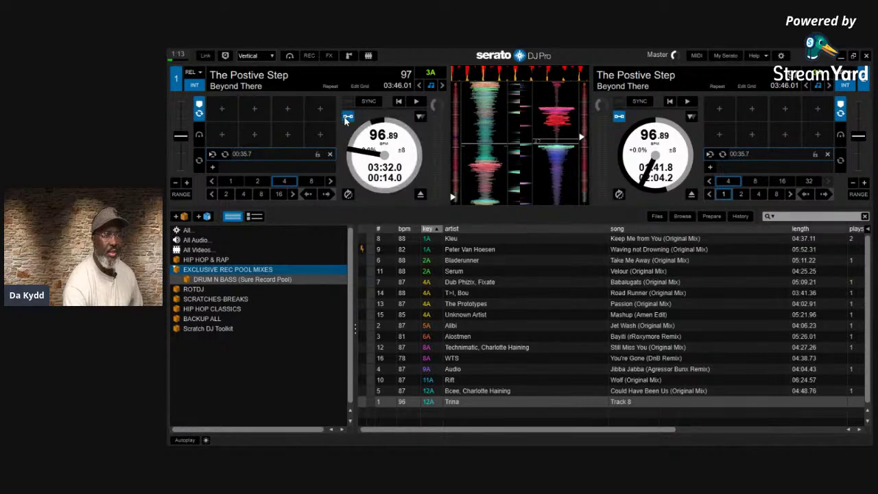
pyautogui.click(760, 54)
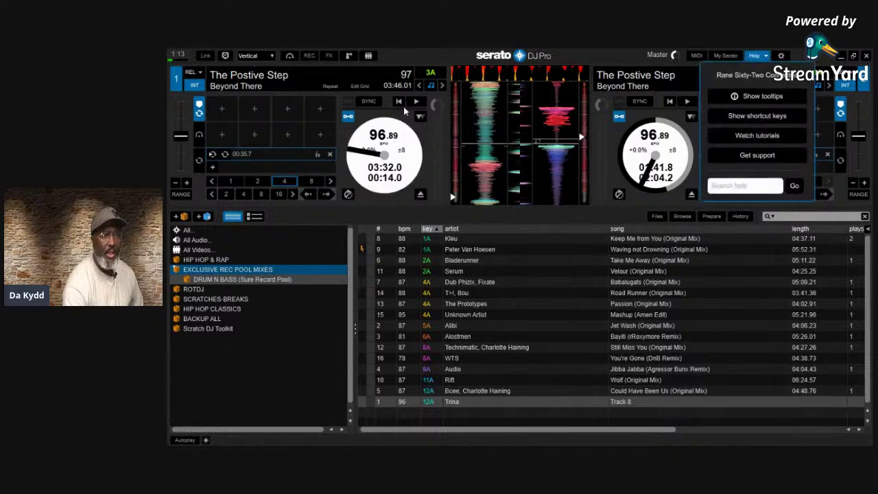
pyautogui.click(782, 96)
# Show deck 1's Flip sequence slots, with tooltips explaining the Flip and Manual Loop features
pyautogui.moveTo(364, 140)
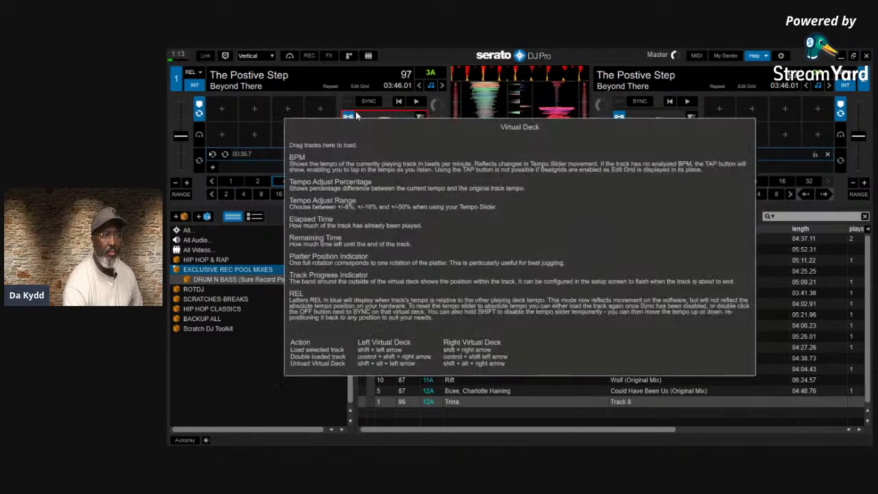
pyautogui.moveTo(350, 117)
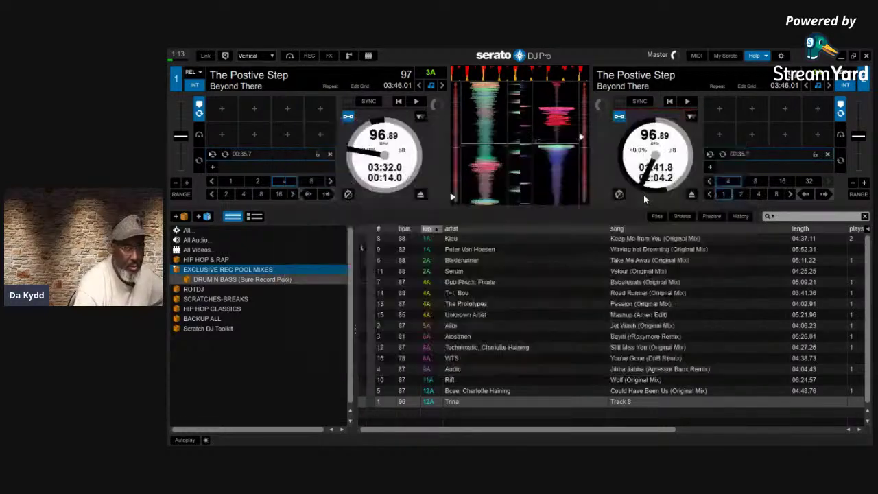
pyautogui.moveTo(198, 113)
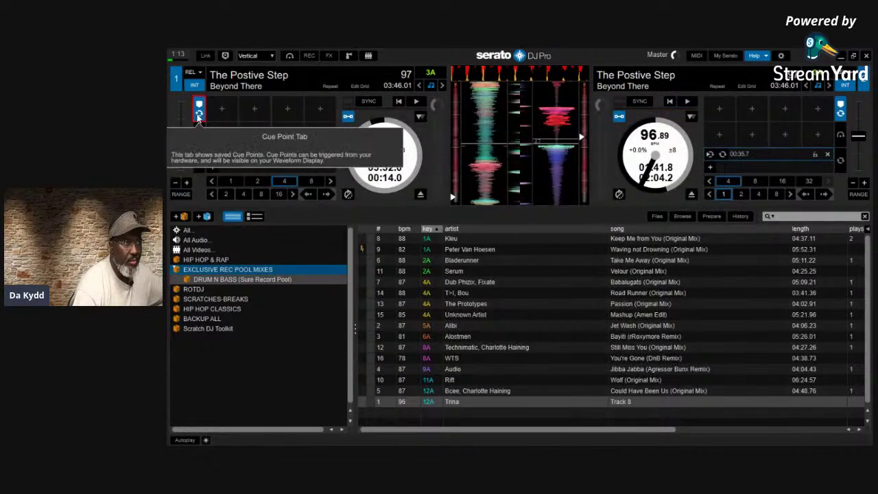
pyautogui.moveTo(199, 140)
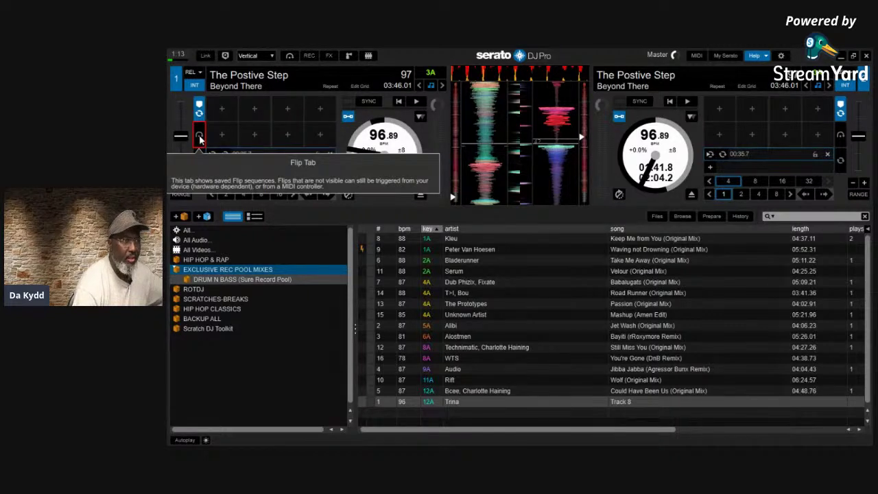
pyautogui.click(199, 137)
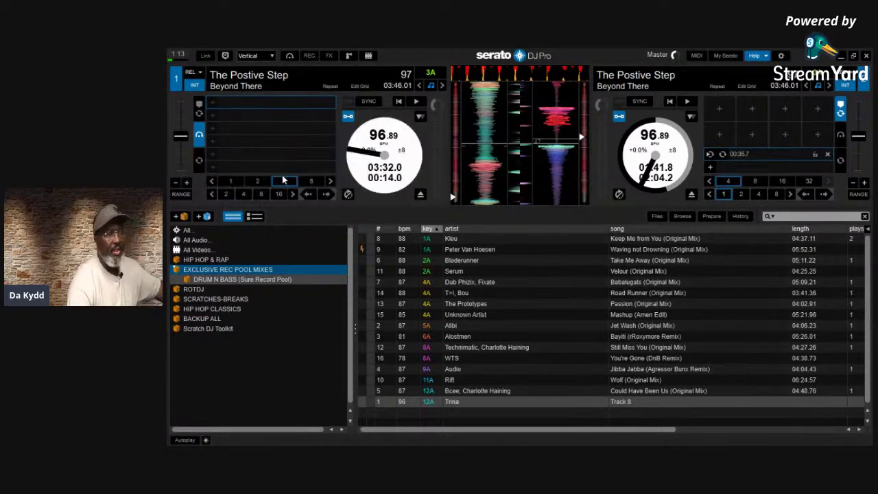
# Cycle deck 1 through Manual Loop and Cue Point back to Flip, reading Virtual Deck and Track Display help
pyautogui.click(203, 158)
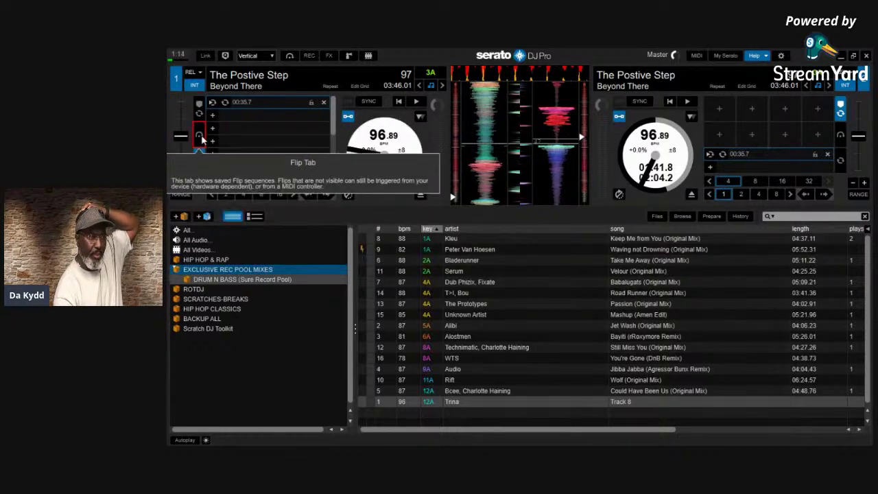
pyautogui.click(199, 114)
pyautogui.click(199, 115)
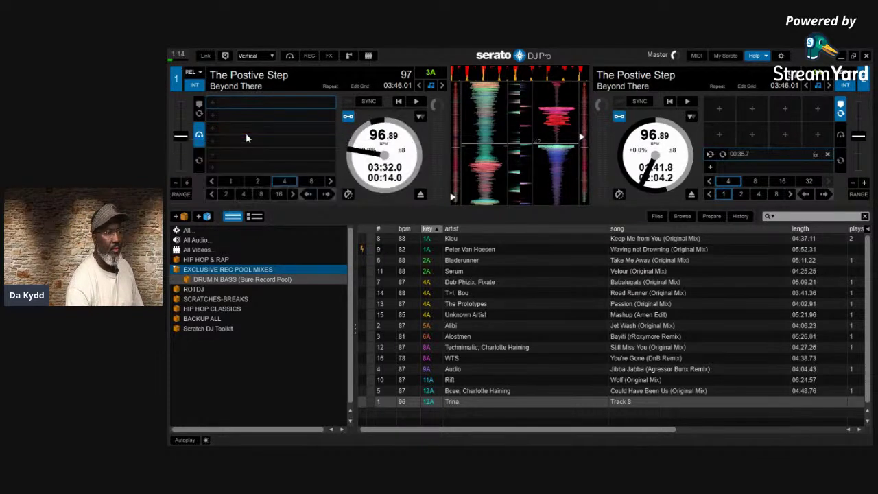
pyautogui.moveTo(246, 141)
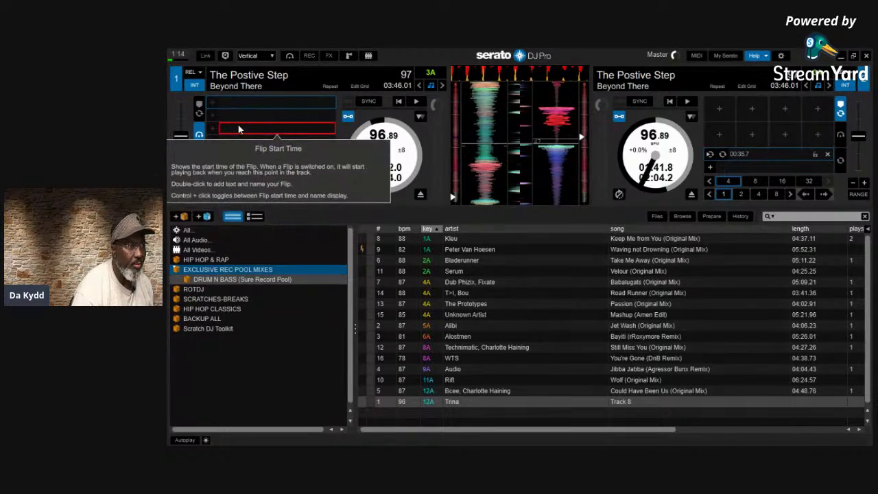
pyautogui.moveTo(211, 129)
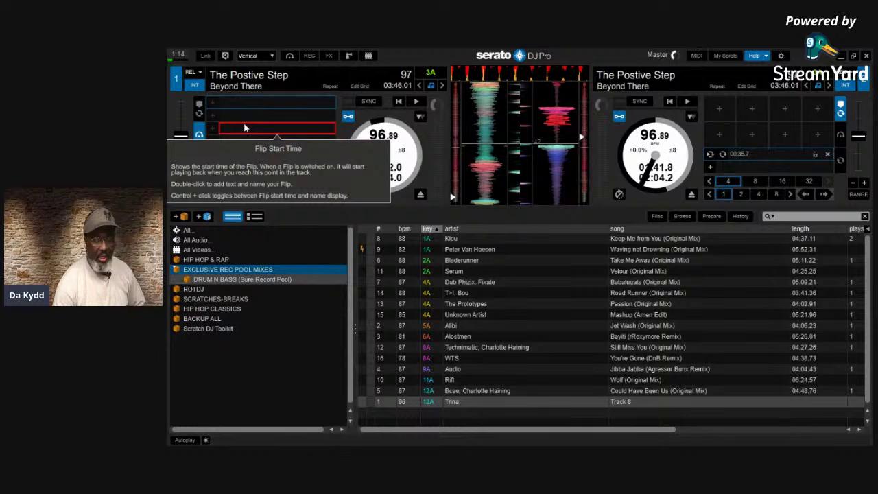
pyautogui.moveTo(779, 228)
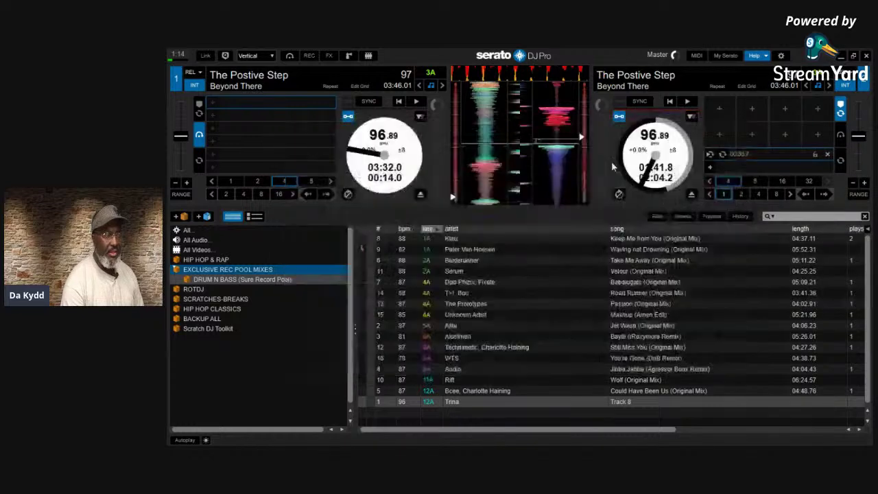
pyautogui.moveTo(624, 150)
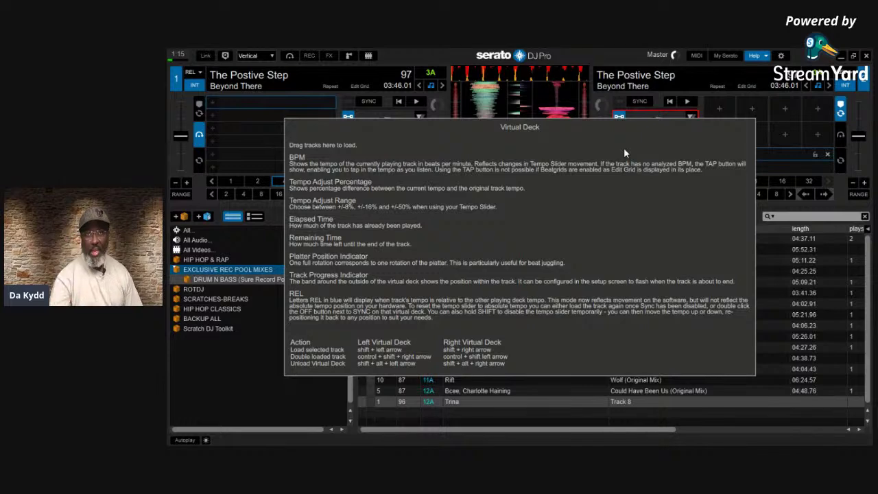
pyautogui.moveTo(726, 75)
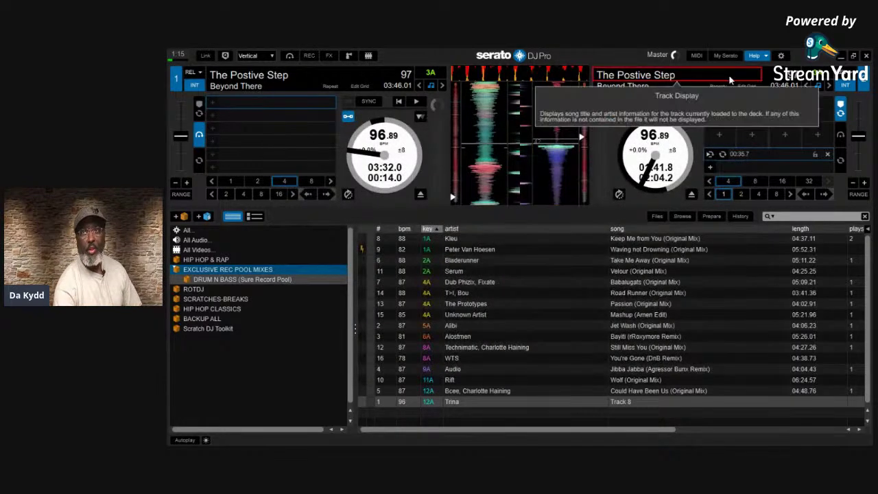